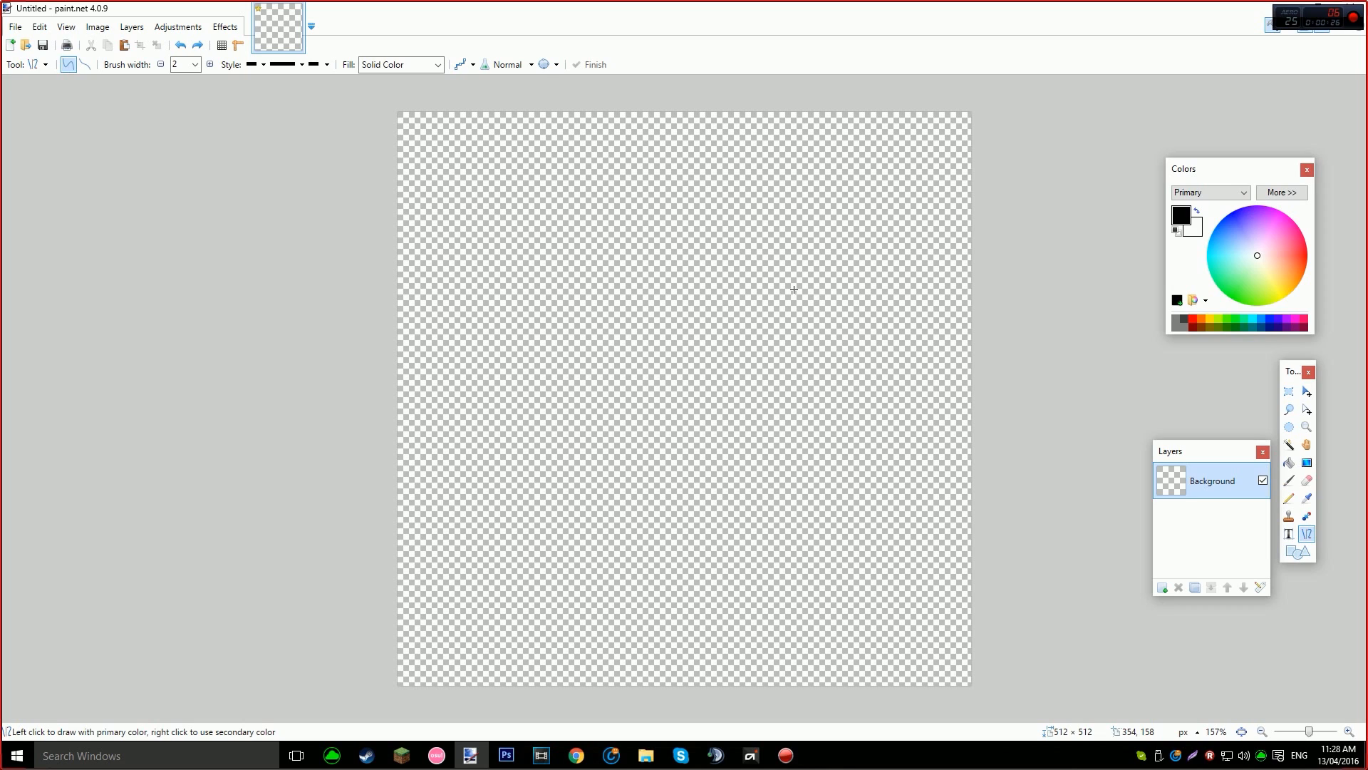
left_click_drag(630, 349, 629, 574)
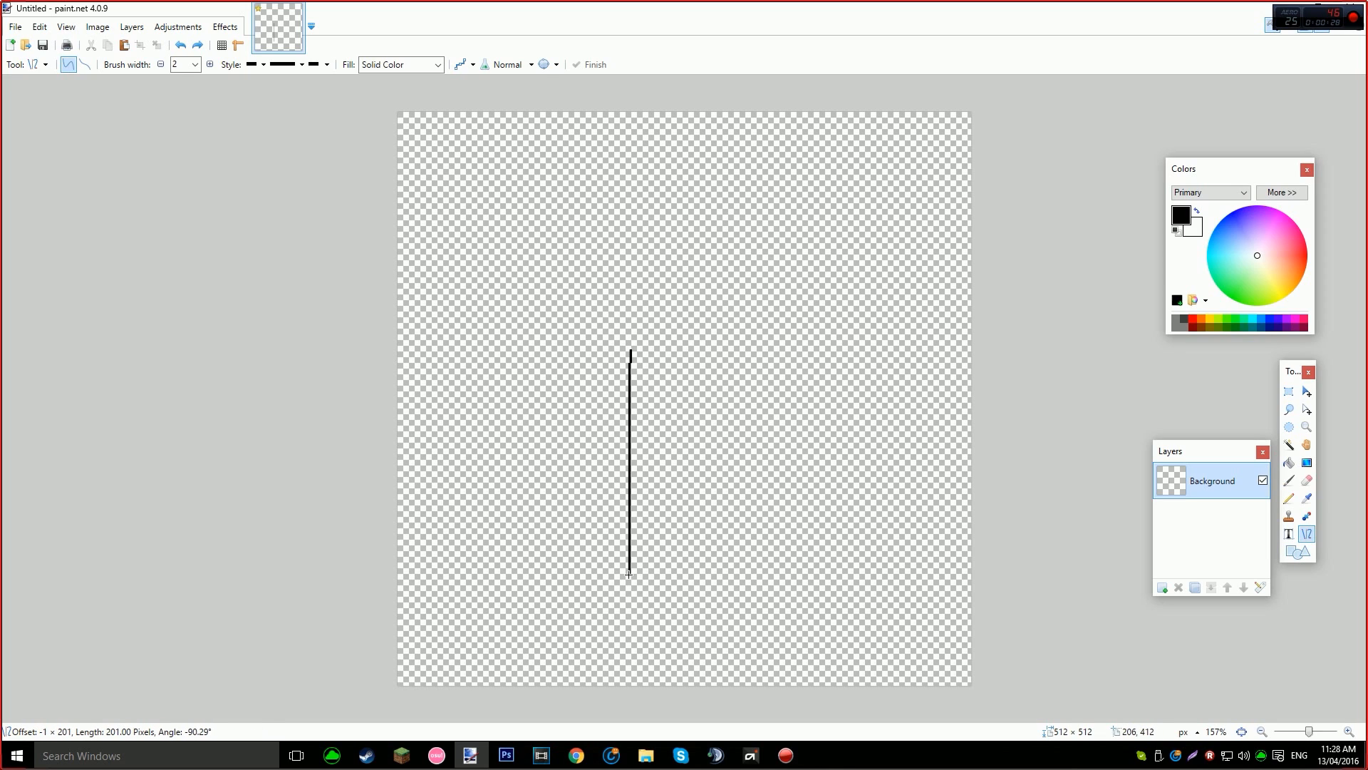
key("Escape")
key("c")
left_click_drag(483, 599, 651, 404)
key("ctrl+z")
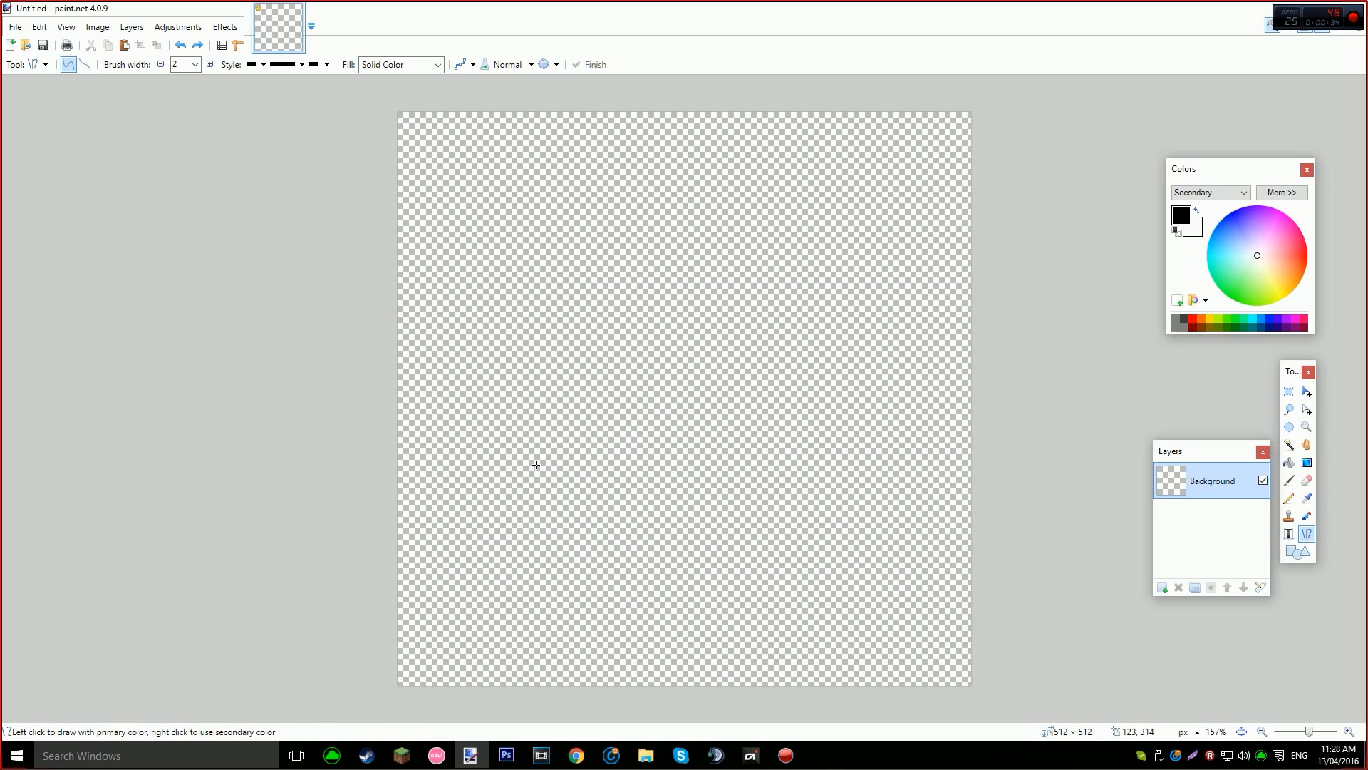
left_click_drag(448, 573, 647, 382)
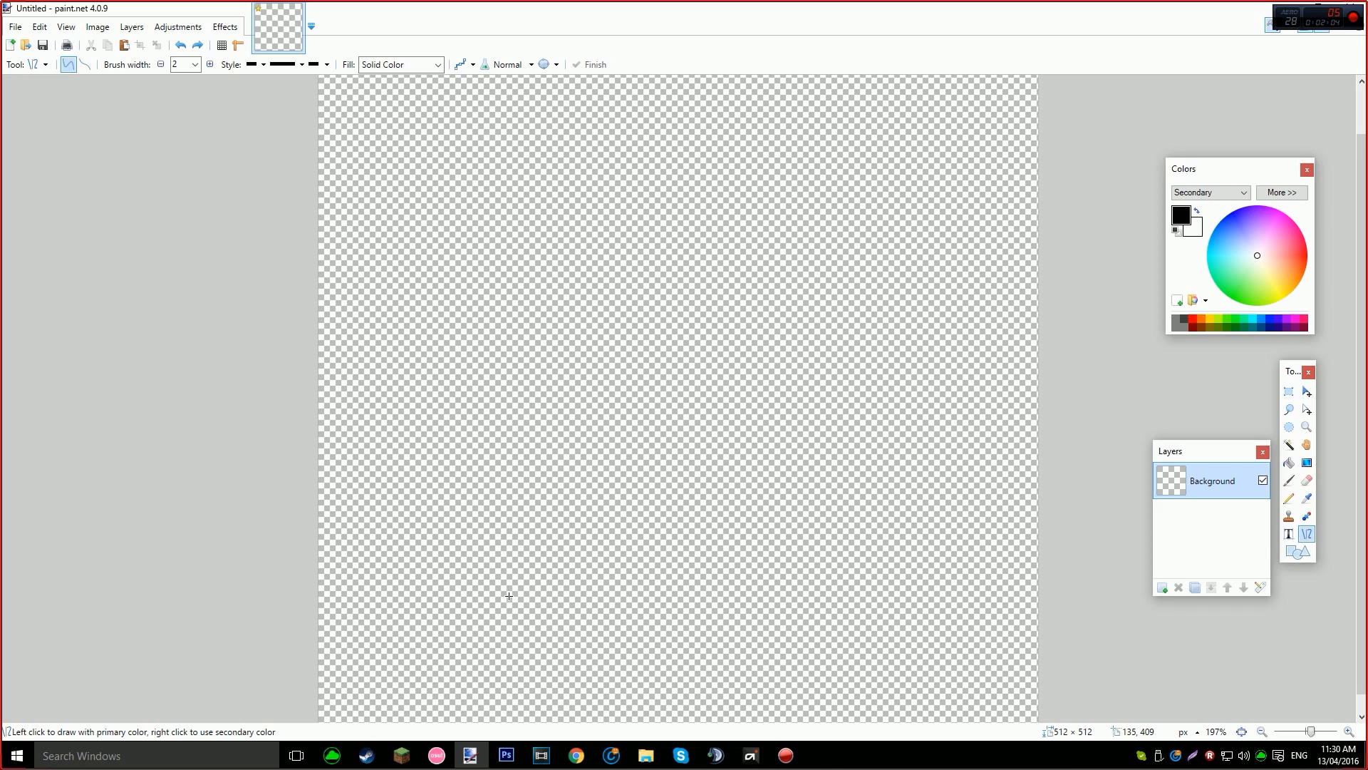
scroll(509, 594, "down", 4)
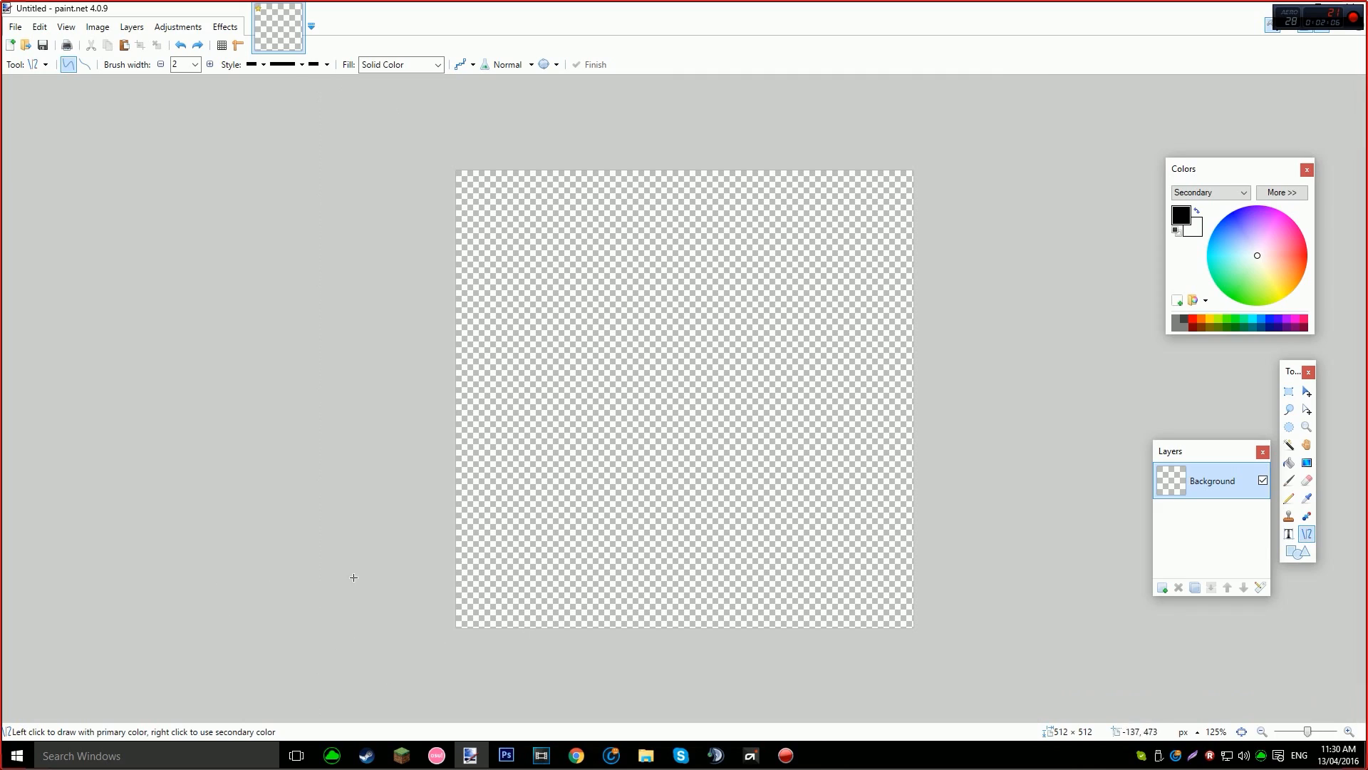
mouse_move(478, 565)
left_mouse_down()
mouse_move(632, 415)
mouse_move(576, 356)
left_mouse_up()
key("Return")
mouse_move(632, 413)
left_mouse_down()
mouse_move(696, 367)
mouse_move(696, 416)
mouse_move(675, 443)
left_mouse_up()
key("Return")
key("Return")
key("Return")
key("ctrl+z")
key("ctrl+z")
key("ctrl+z")
key("ctrl+z")
key("ctrl+z")
key("ctrl+z")
key("ctrl+z")
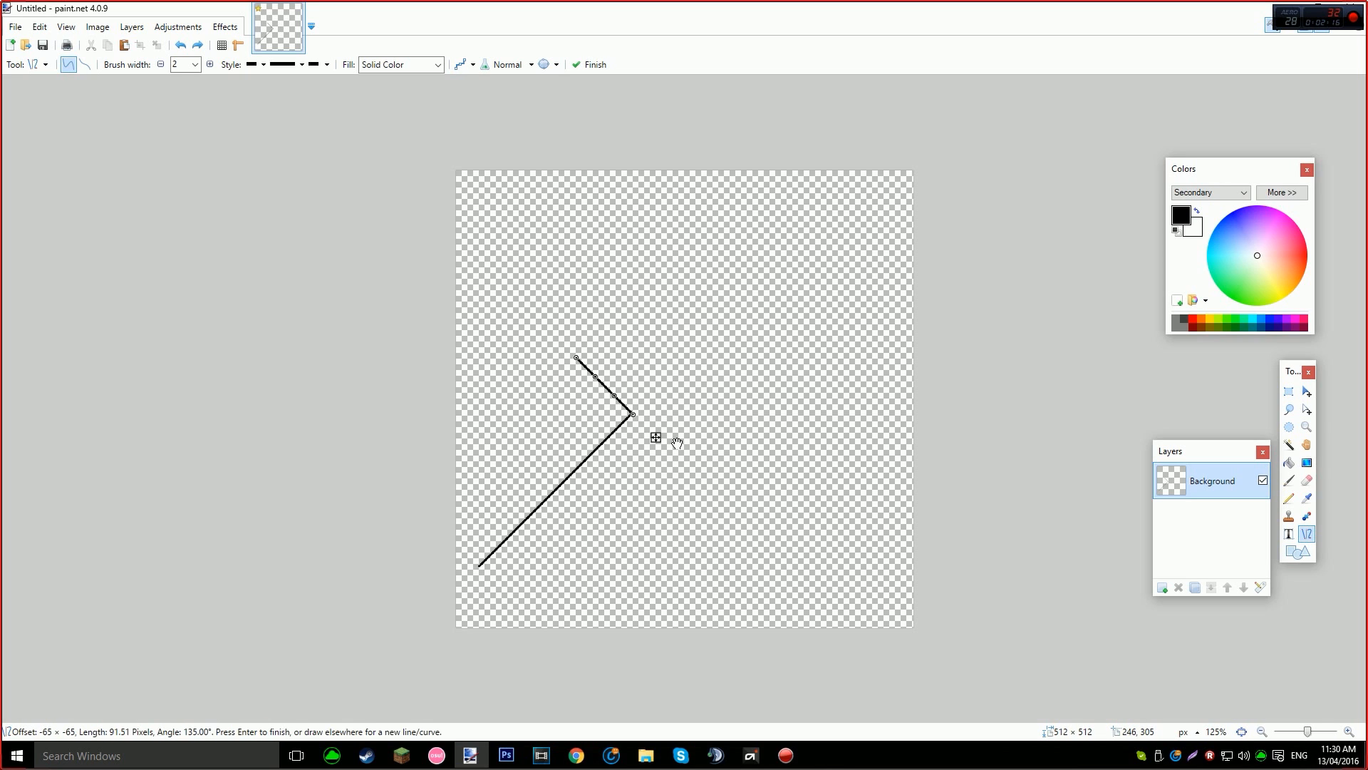
Draw a thin 45-degree line rising from the lower-left area towards the canvas centre with the Line/Curve tool.
left_click_drag(516, 532, 639, 410)
key("Return")
left_click_drag(517, 532, 522, 556)
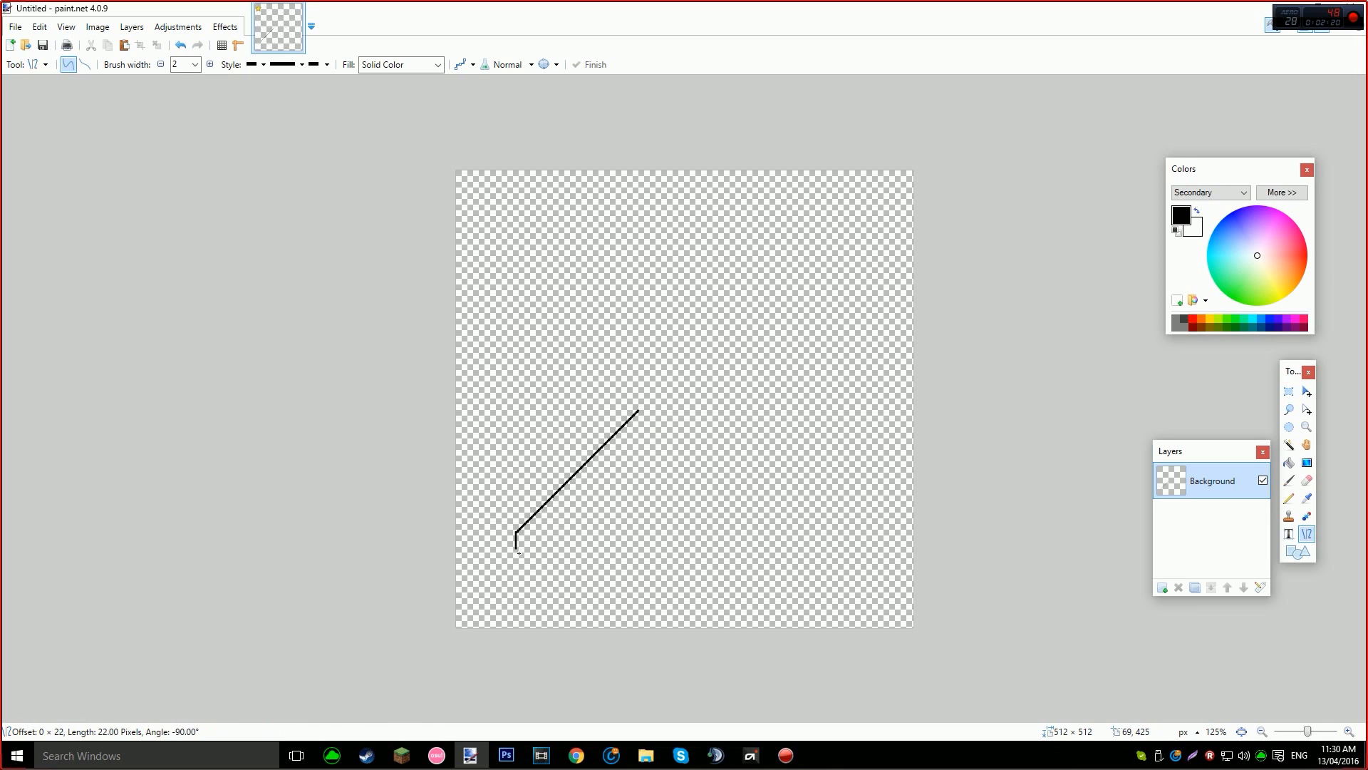
scroll(508, 560, "up", 4)
key("ctrl+z")
scroll(404, 607, "up", 4)
key("s")
key("s")
key("s")
key("s")
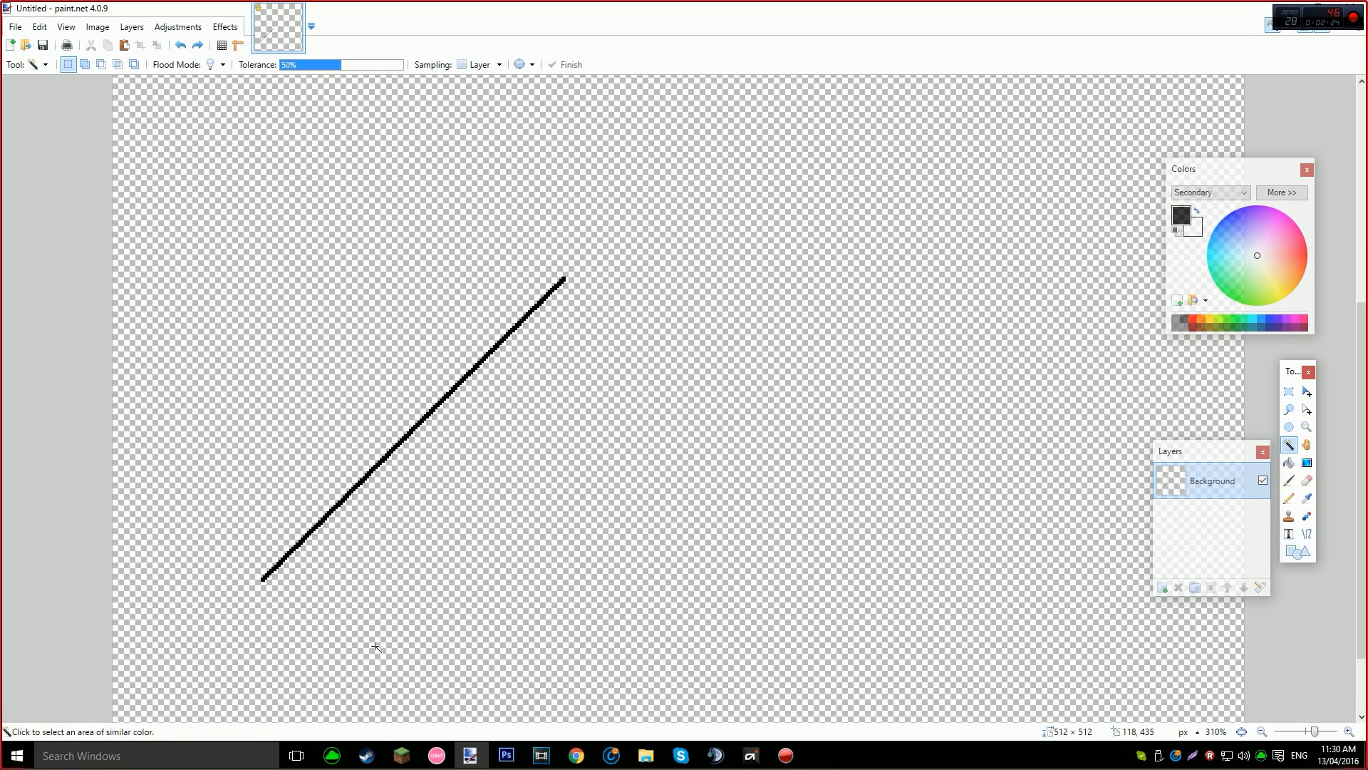
key("o")
scroll(250, 663, "up", 4)
Extend the diagonal into a thin rifle-like outline with a blunt lower end, an angled grip and a long barrel line.
mouse_move(158, 512)
left_mouse_down()
mouse_move(158, 581)
mouse_move(230, 583)
mouse_move(574, 239)
mouse_move(687, 357)
mouse_move(760, 339)
mouse_move(781, 348)
mouse_move(611, 191)
mouse_move(763, 58)
mouse_move(1176, 419)
mouse_move(1278, 456)
left_mouse_up()
key("Return")
key("Return")
key("Return")
key("Return")
key("Return")
key("Return")
scroll(741, 114, "up", 5)
scroll(886, 425, "down", 6)
key("Return")
left_click_drag(693, 388, 634, 421)
scroll(714, 468, "down", 4)
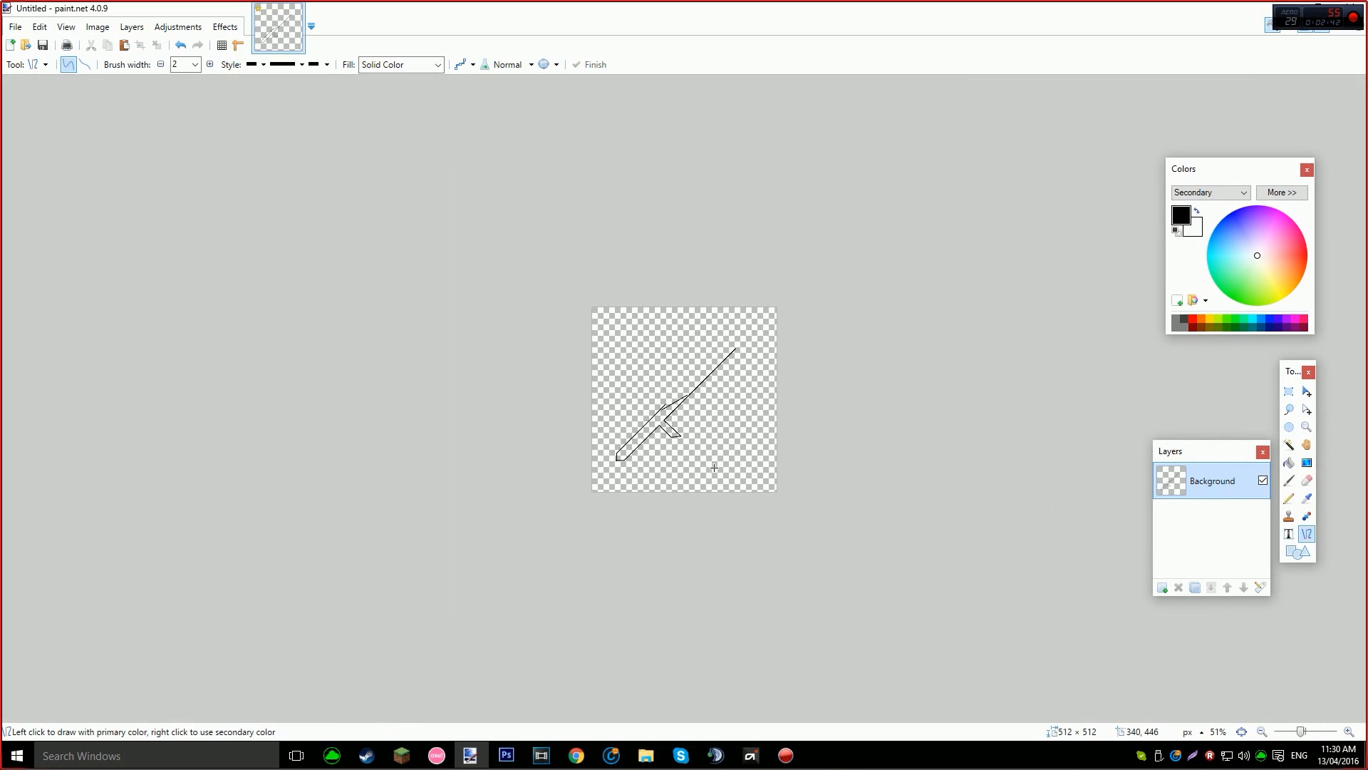
scroll(715, 468, "up", 3)
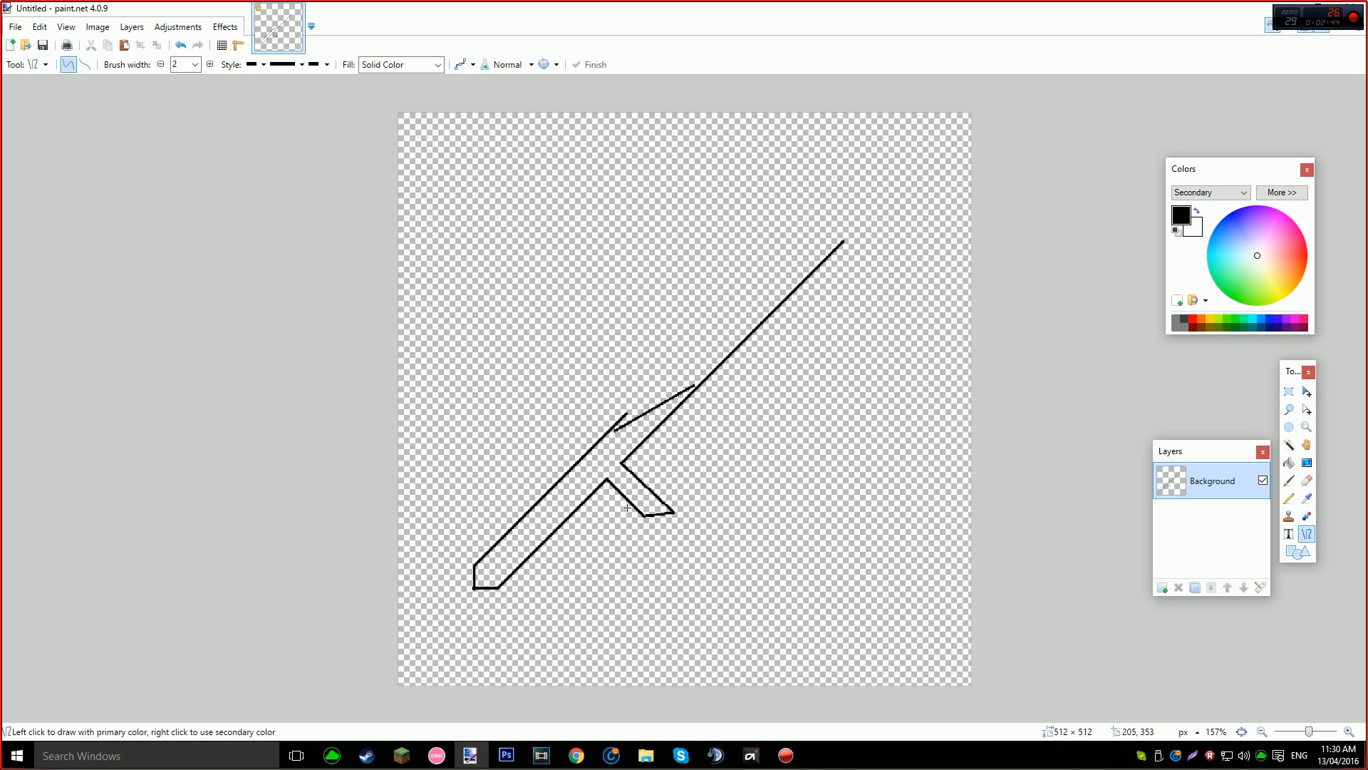
Undo all the lines of the rifle-like outline until the canvas is empty.
key("ctrl+z")
key("ctrl+z")
key("ctrl+z")
key("ctrl+z")
key("ctrl+z")
key("ctrl+z")
key("ctrl+z")
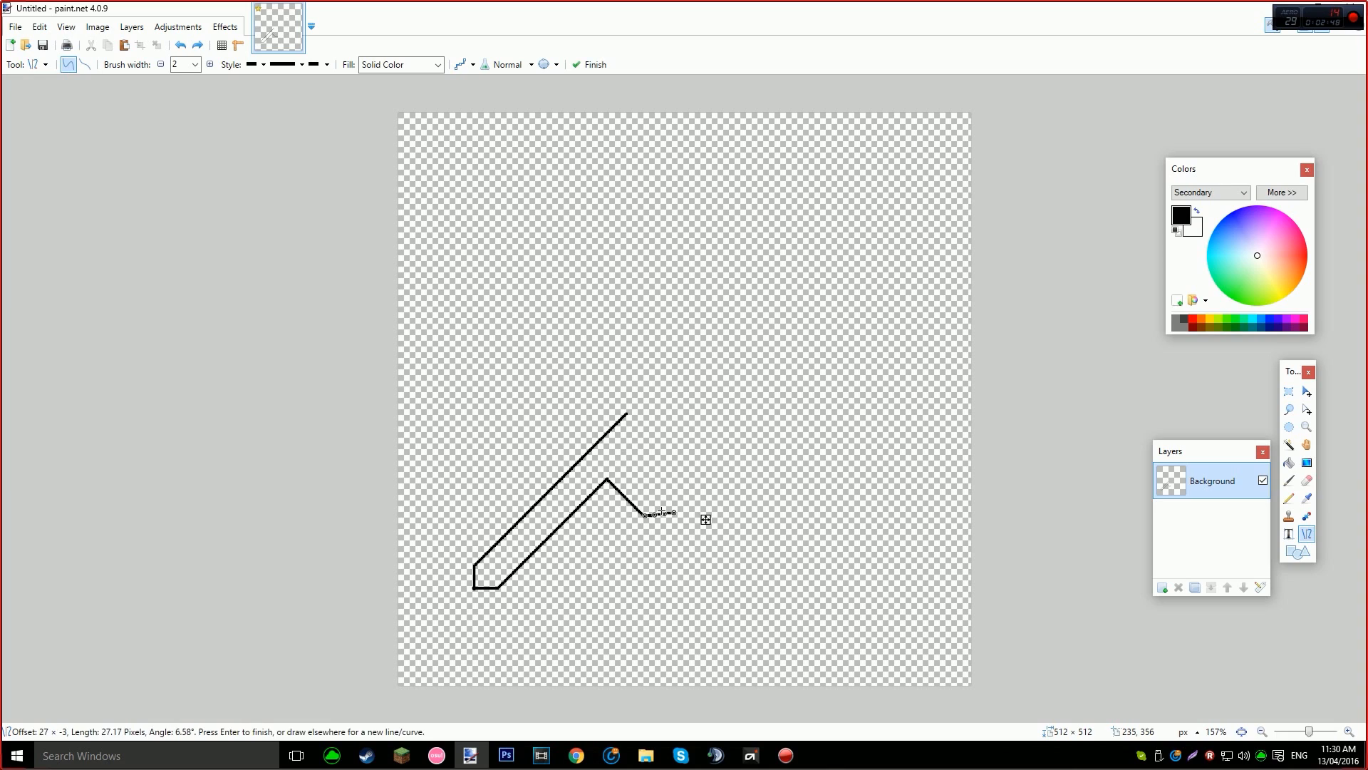
key("ctrl+z")
key("ctrl+z")
key("ctrl+z")
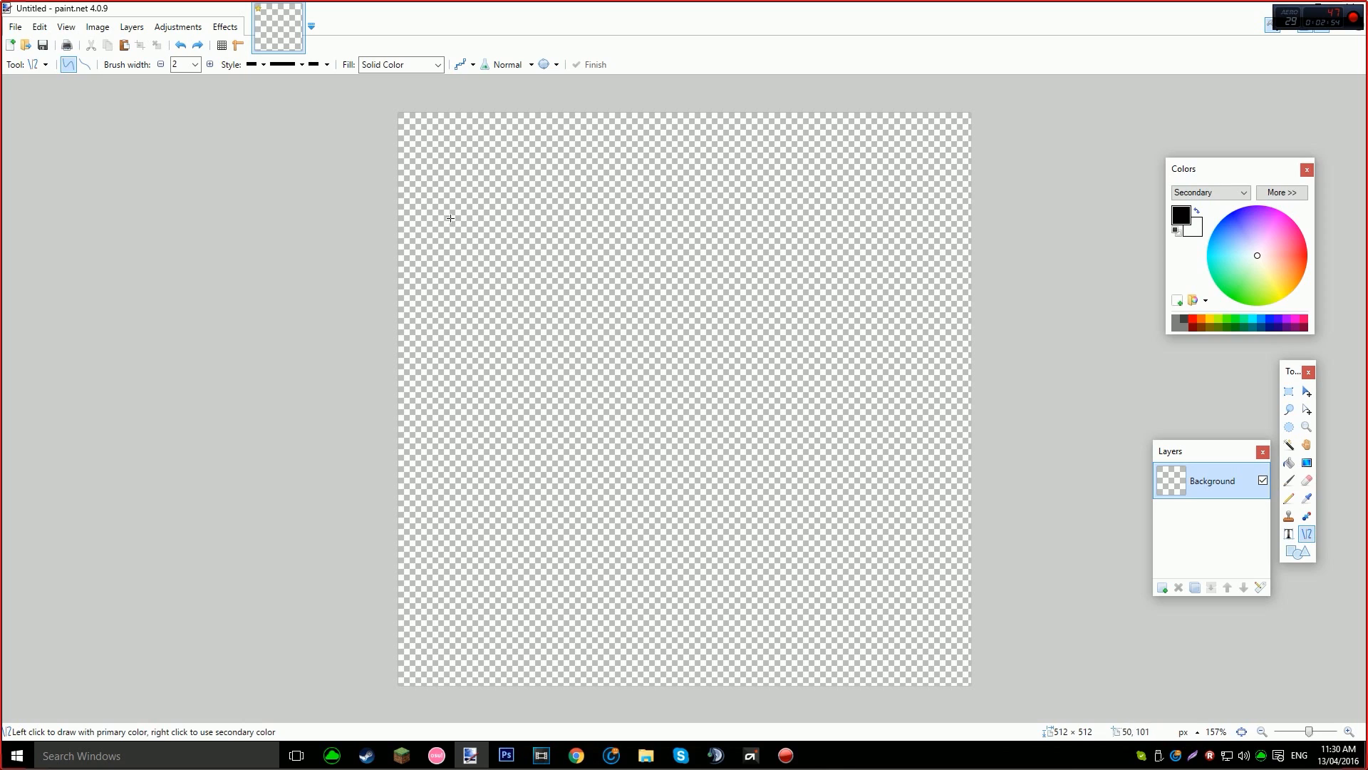
Draw two diagonal lines between opposite corners of the canvas, crossing at its centre, and undo both.
left_click_drag(395, 110, 967, 684)
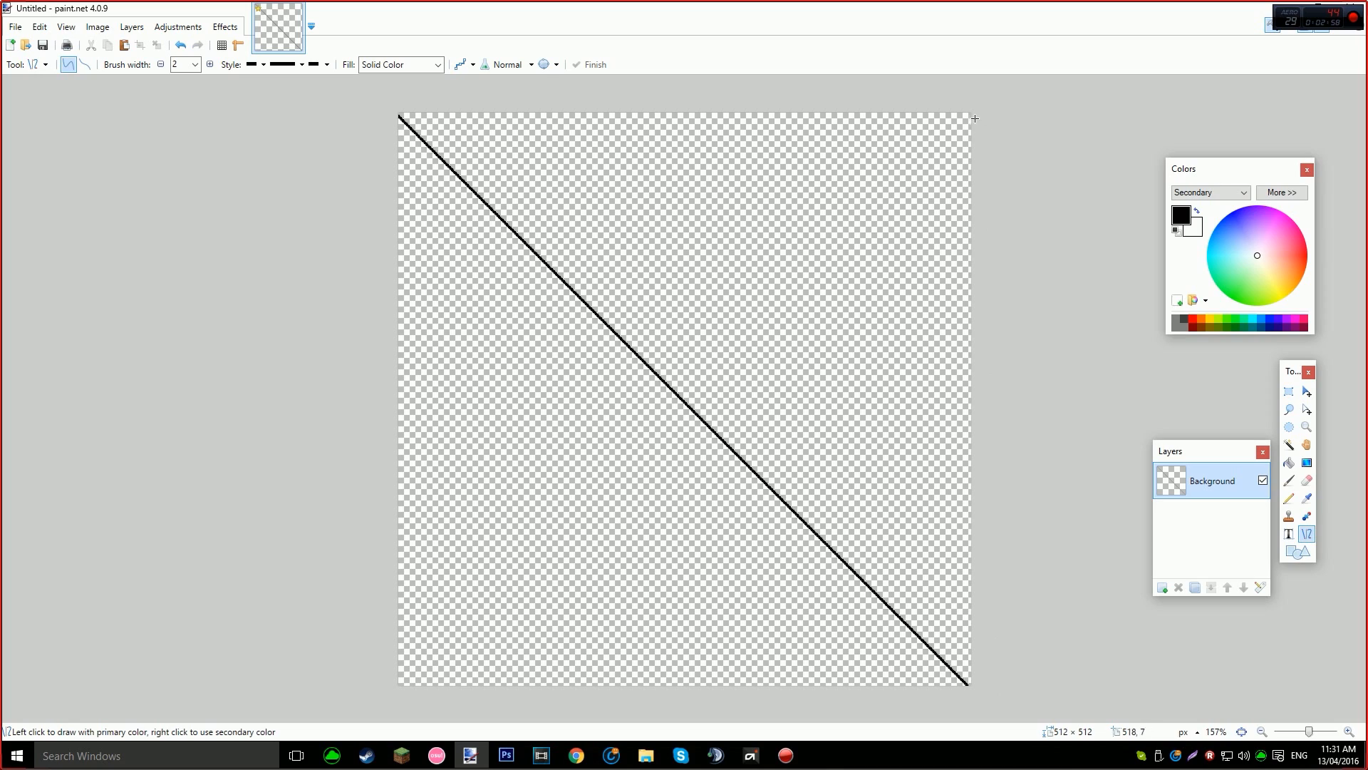
left_click_drag(970, 112, 398, 684)
key("Return")
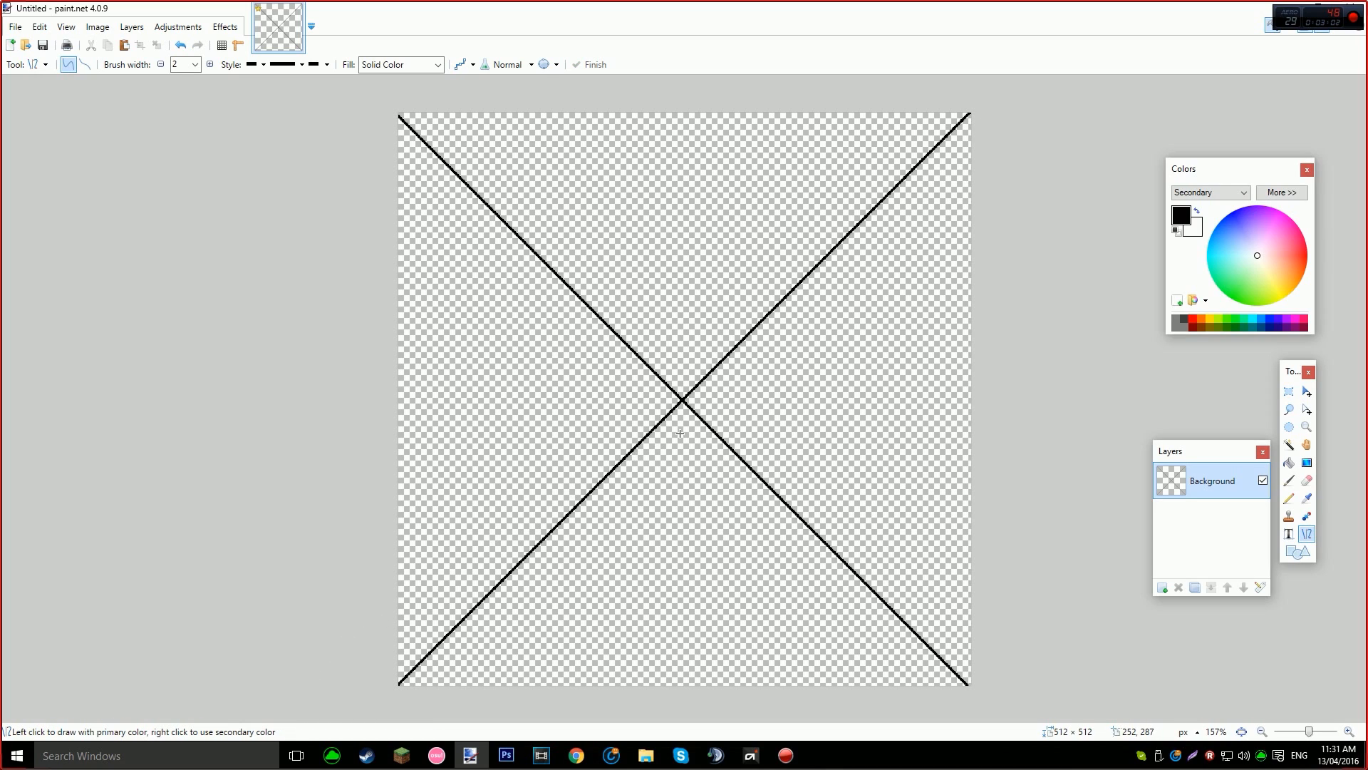
scroll(679, 433, "up", 5)
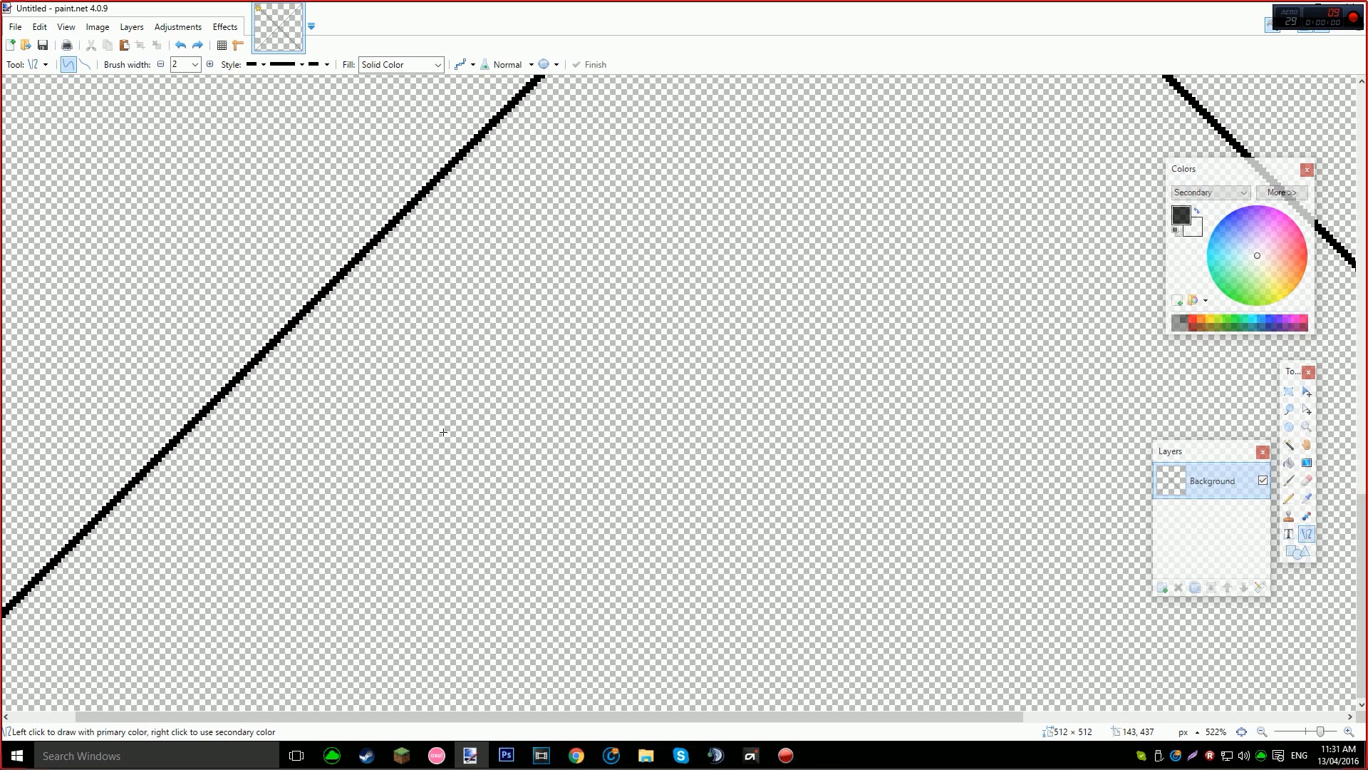
scroll(444, 432, "down", 3)
key("ctrl+z")
key("ctrl+z")
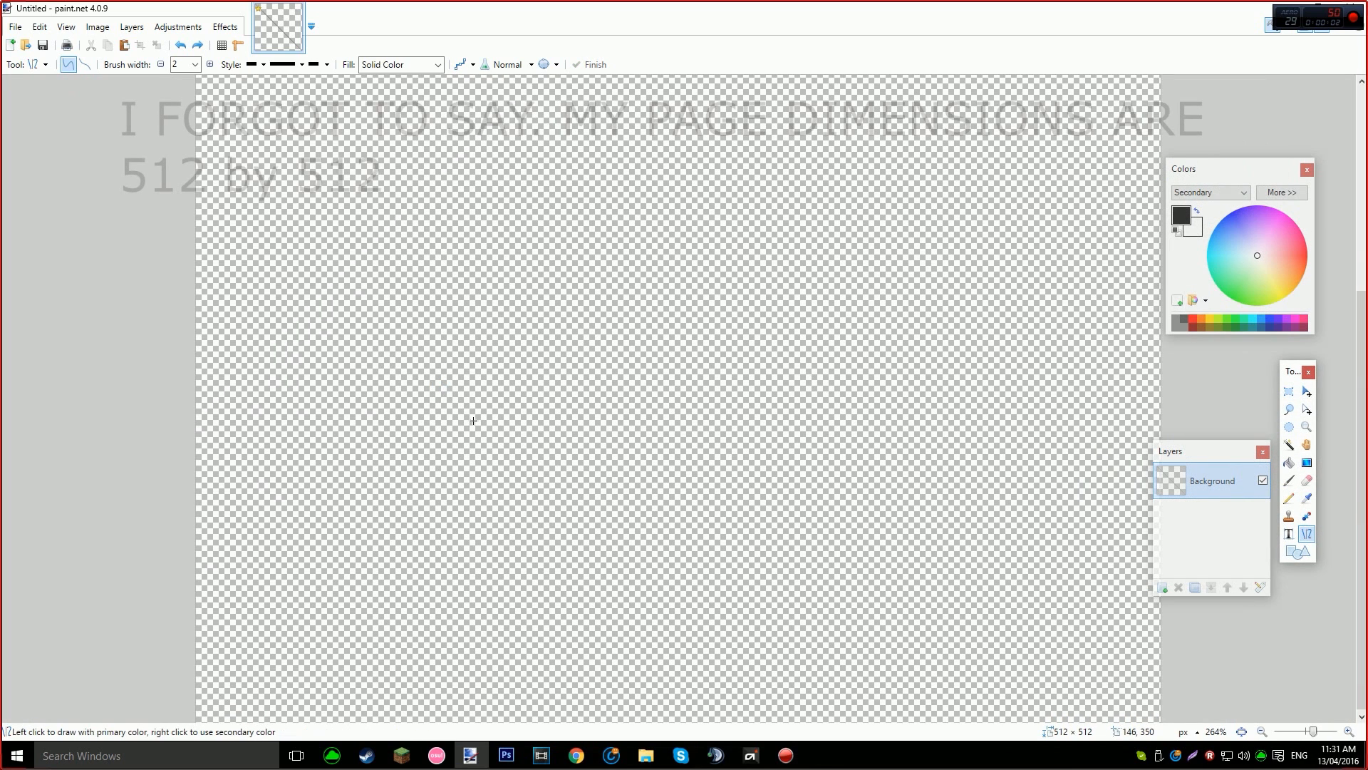
With brush width 8, draw a downward 45-degree line about 165 px long, a short vertical from its upper end and a second parallel diagonal.
scroll(471, 419, "down", 2)
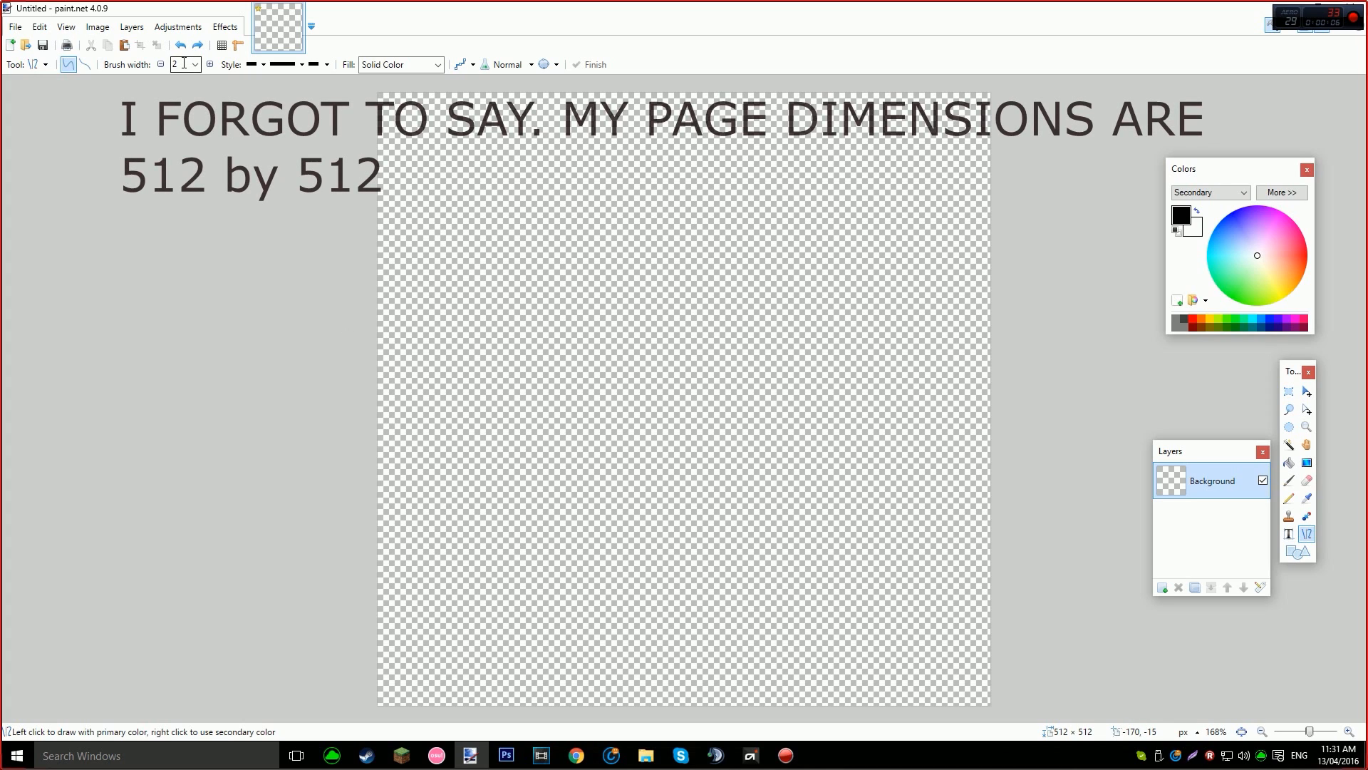
scroll(189, 64, "up", 1)
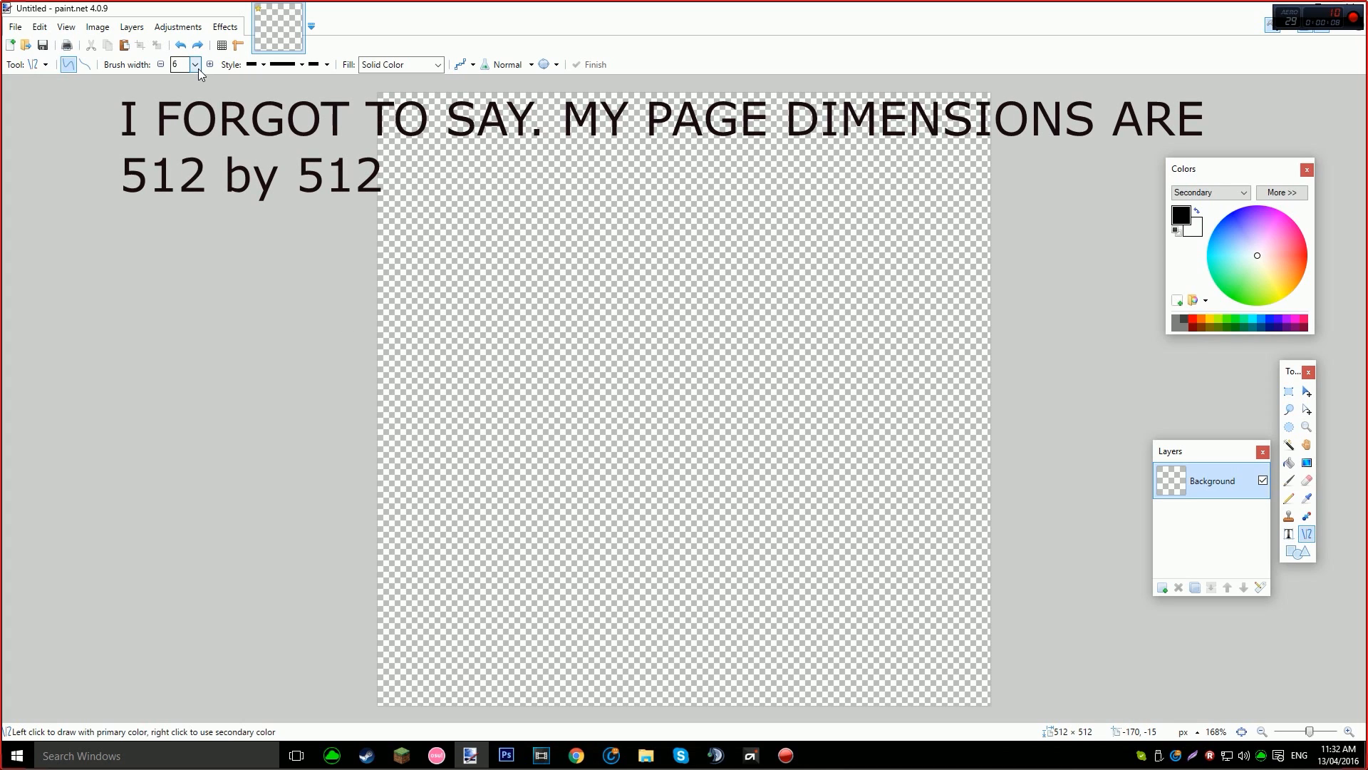
scroll(189, 64, "down", 2)
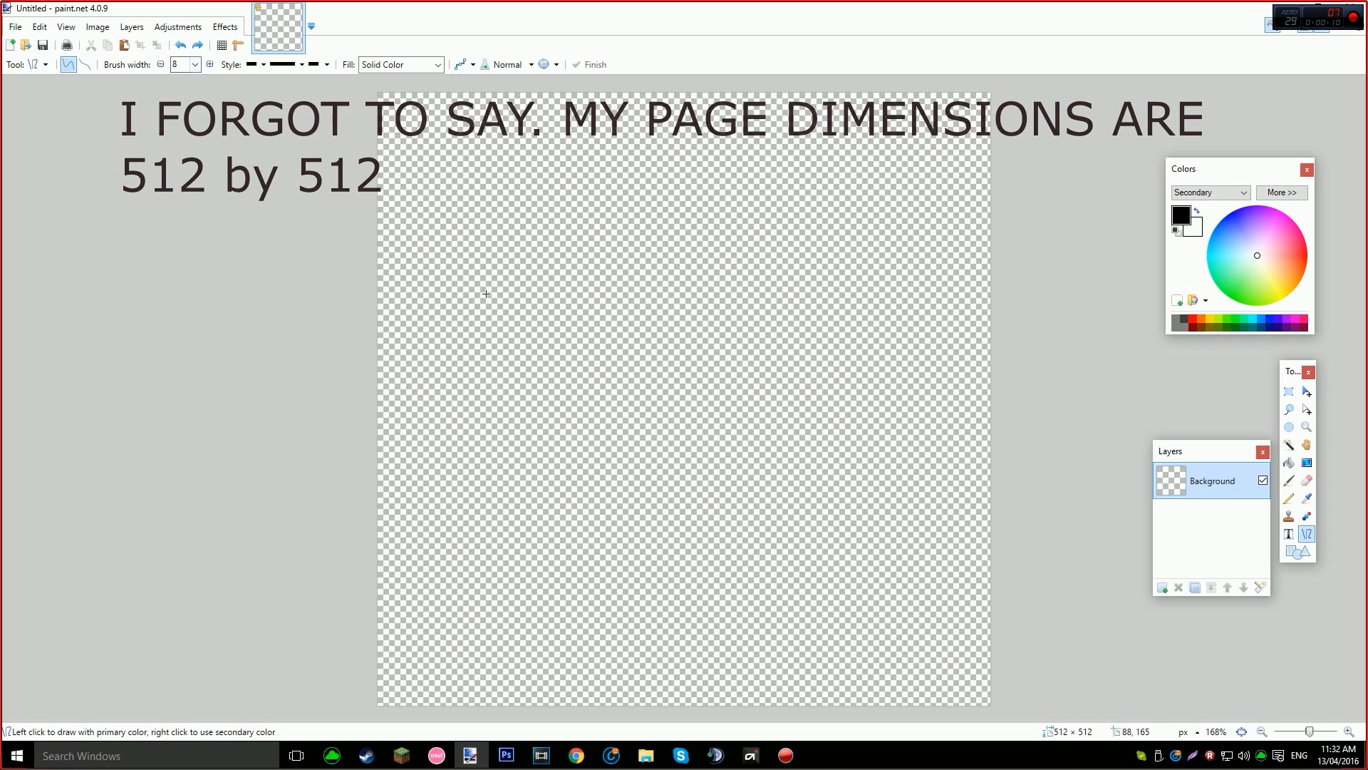
left_click_drag(505, 300, 646, 440)
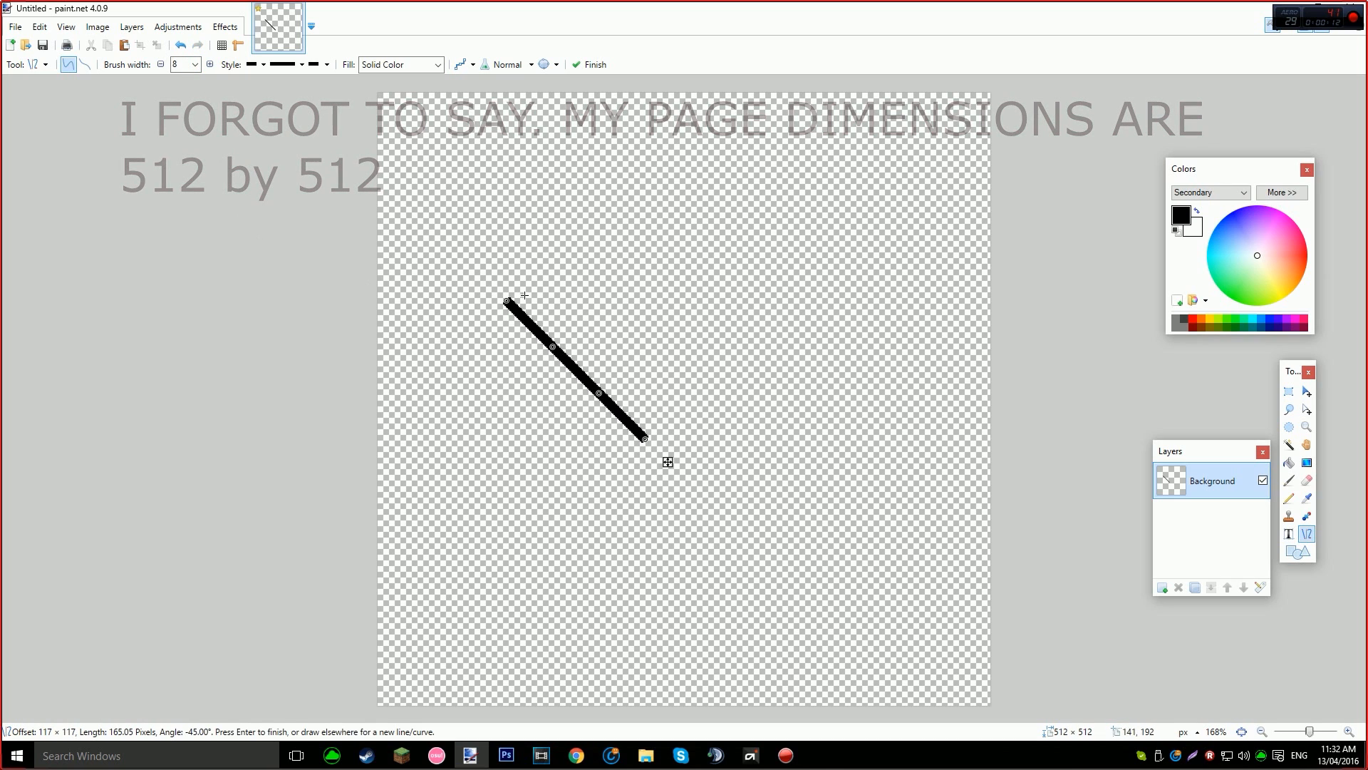
mouse_move(505, 300)
left_mouse_down()
mouse_move(505, 372)
mouse_move(549, 451)
mouse_move(613, 479)
left_mouse_up()
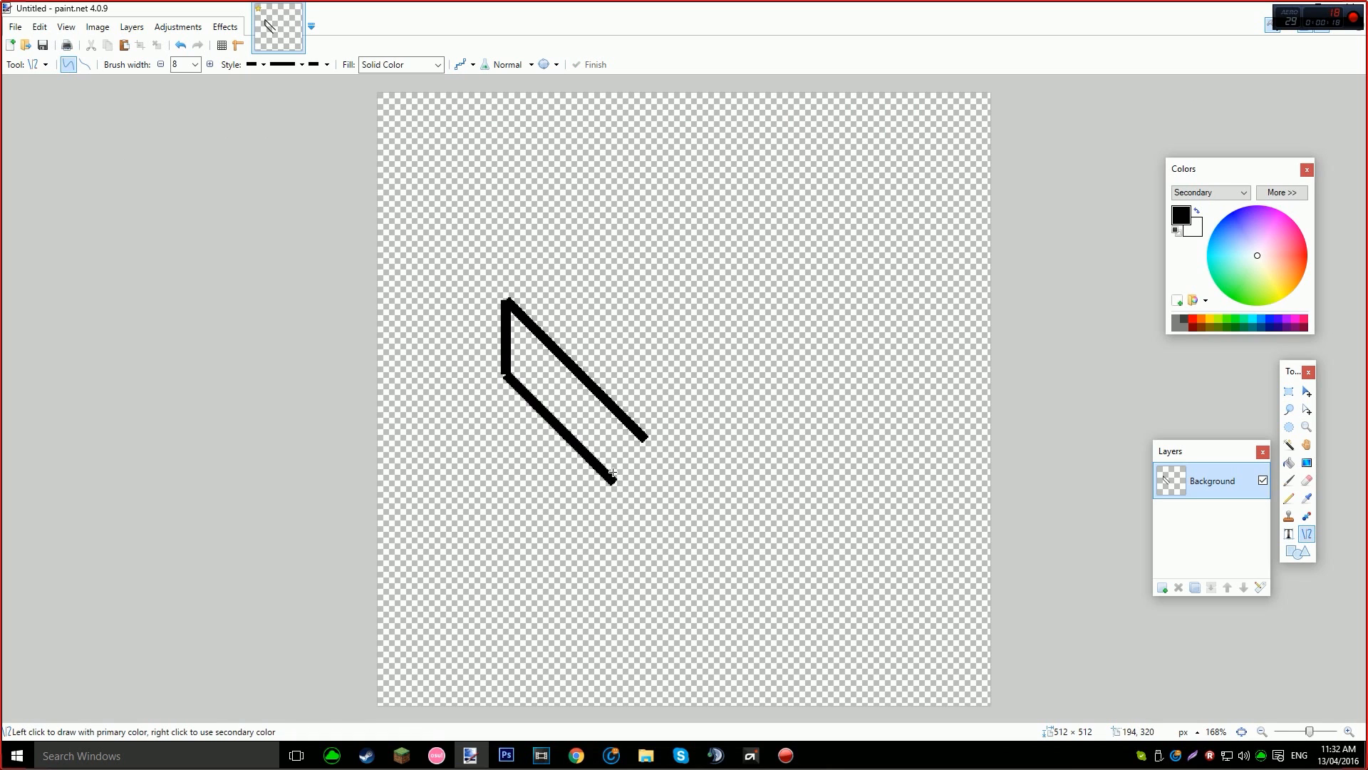
scroll(550, 440, "up", 4)
scroll(436, 479, "down", 4)
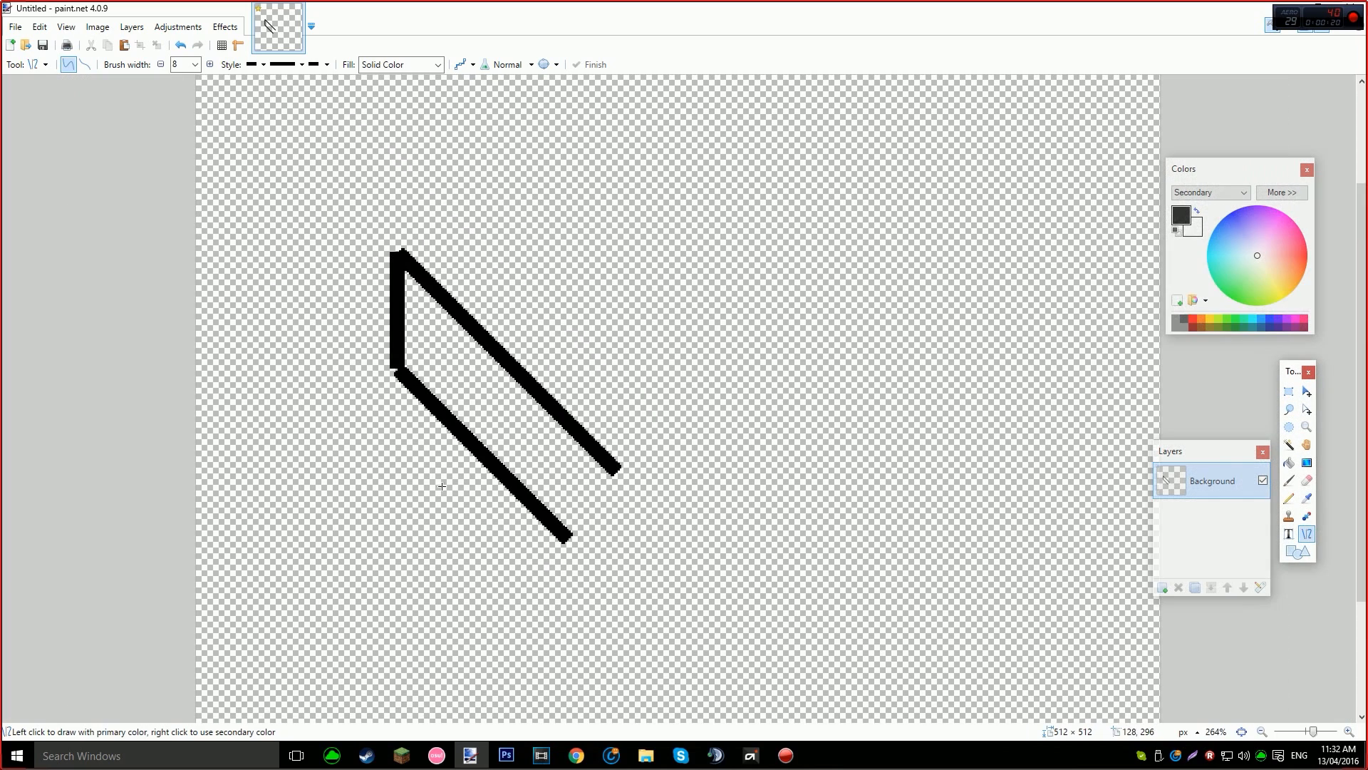
Undo the three thick lines and set the brush width to 6.
key("ctrl+z")
key("ctrl+z")
key("ctrl+z")
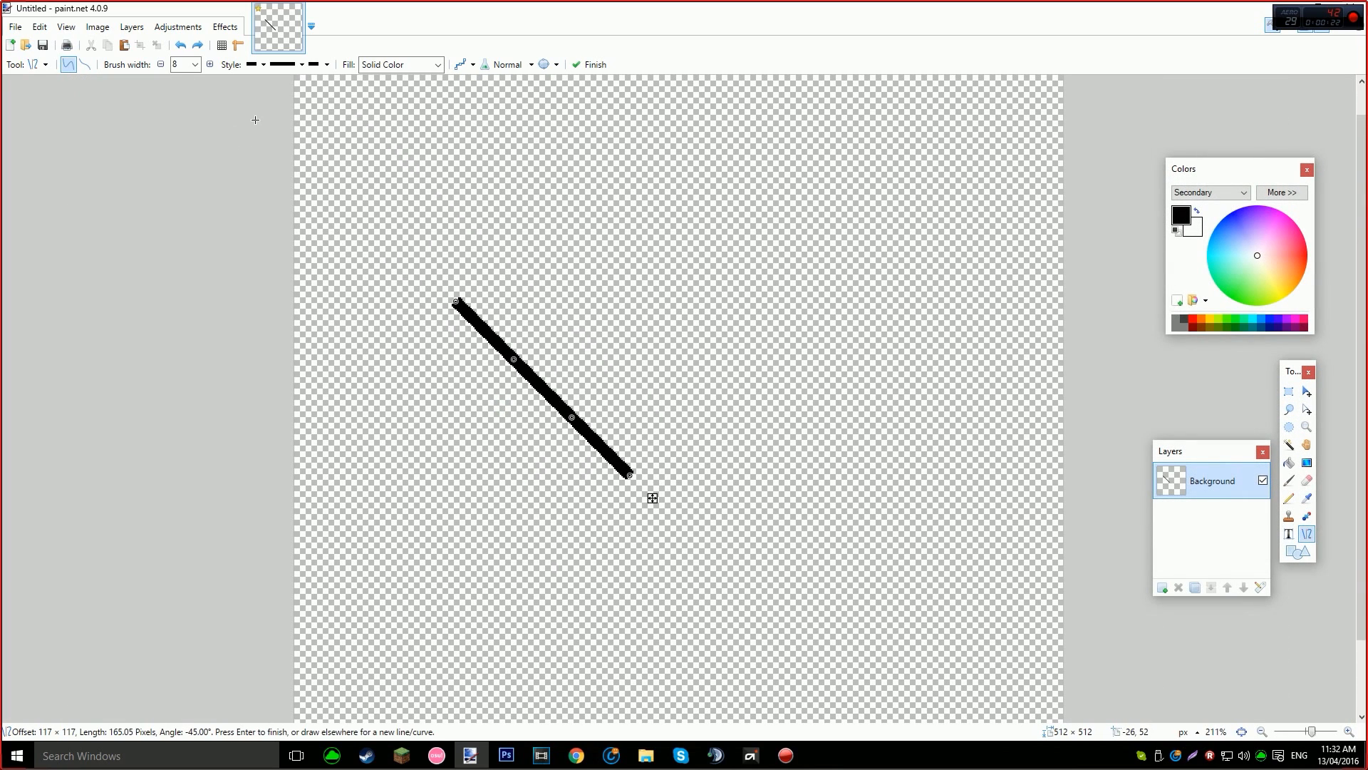
key("ctrl+z")
scroll(194, 66, "up", 2)
scroll(440, 342, "down", 2)
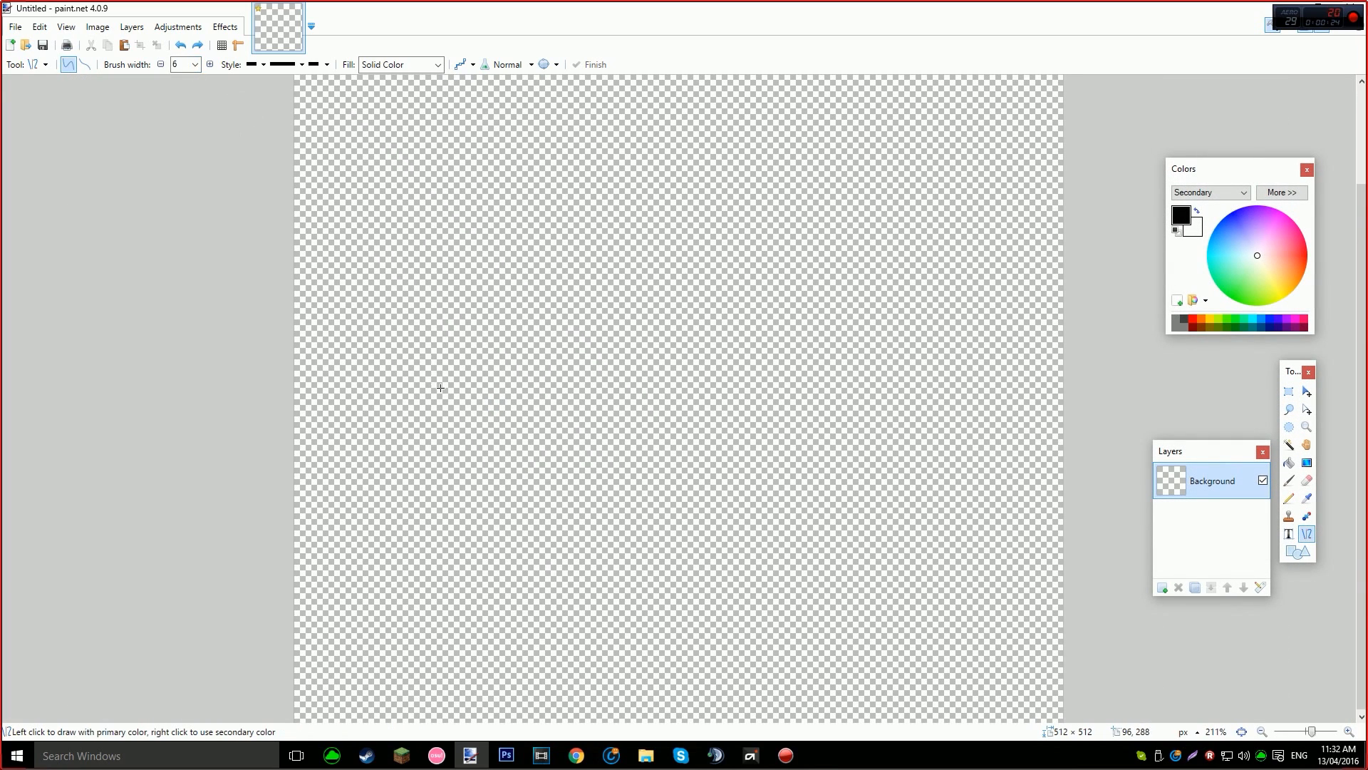
scroll(471, 424, "down", 3)
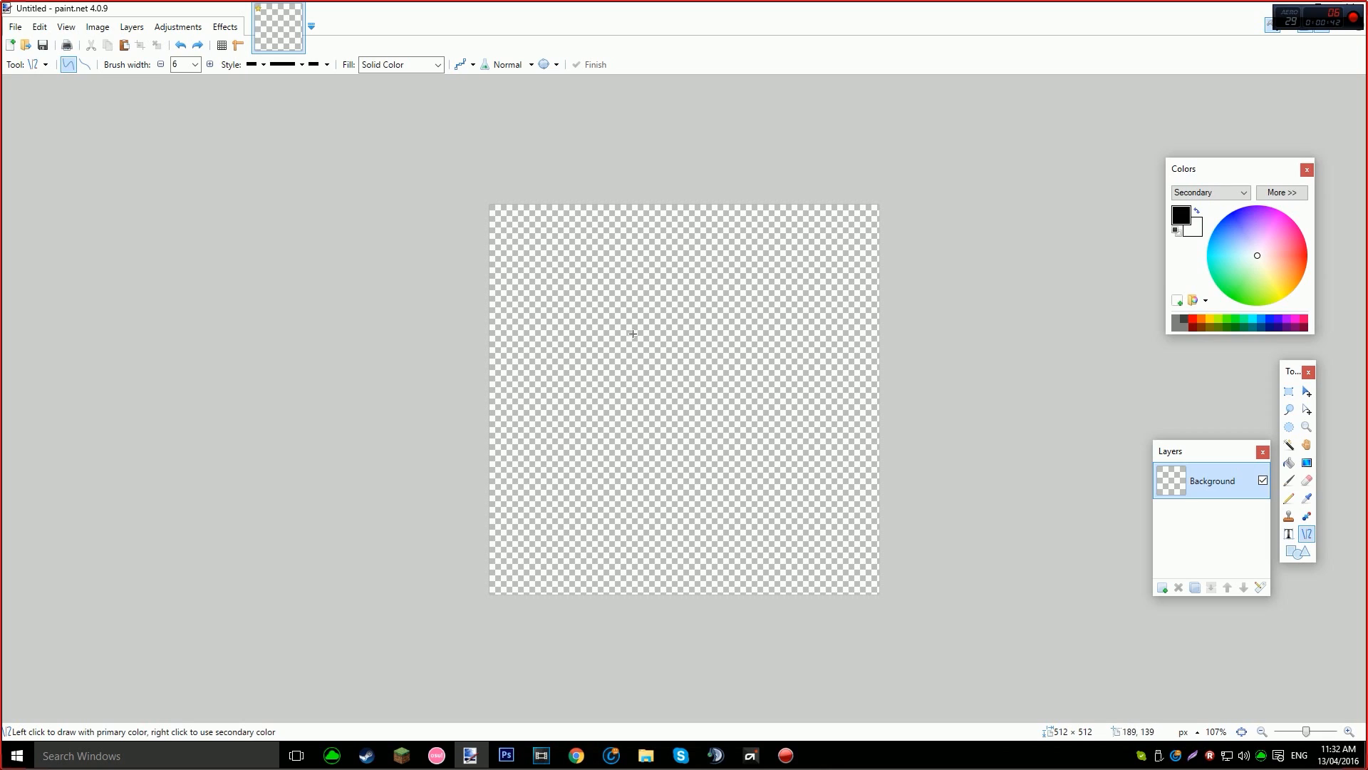
scroll(627, 440, "up", 3)
scroll(771, 540, "down", 1)
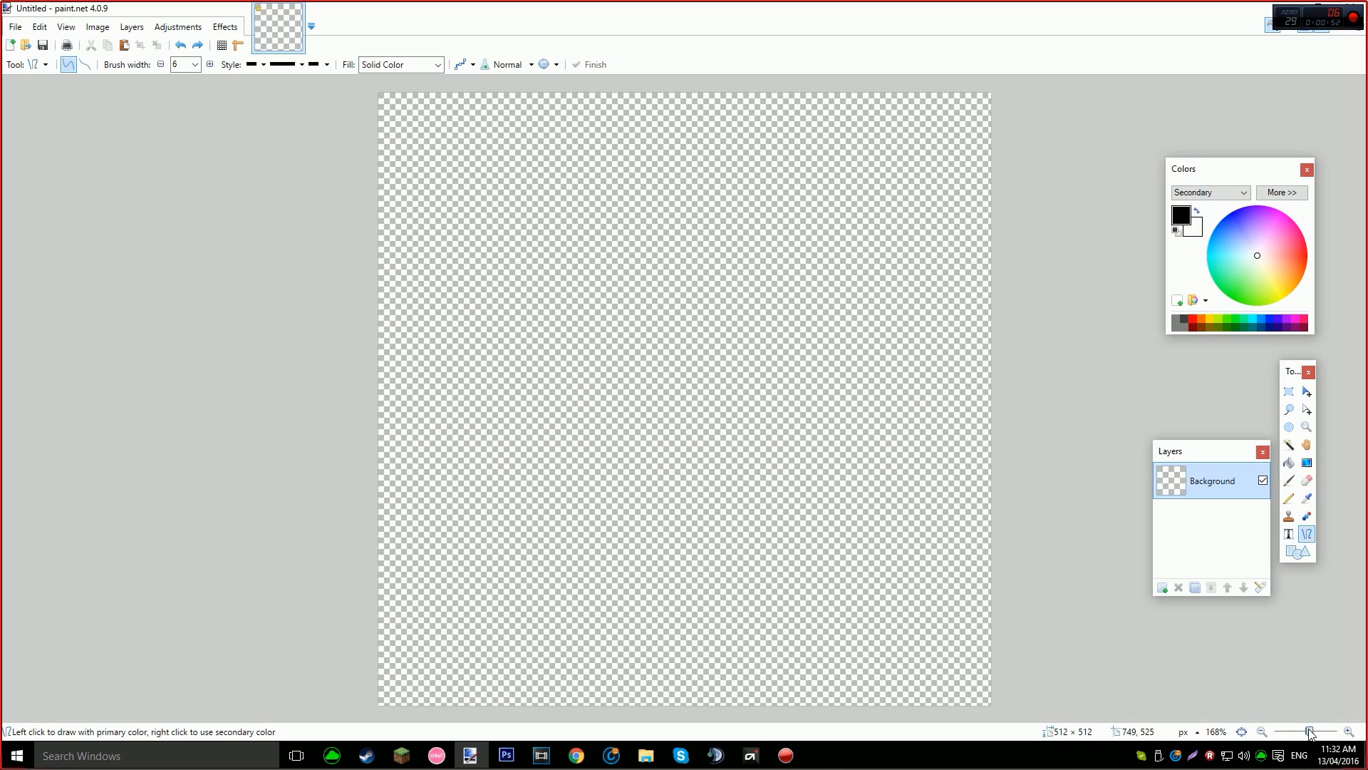
left_click_drag(1311, 732, 1306, 732)
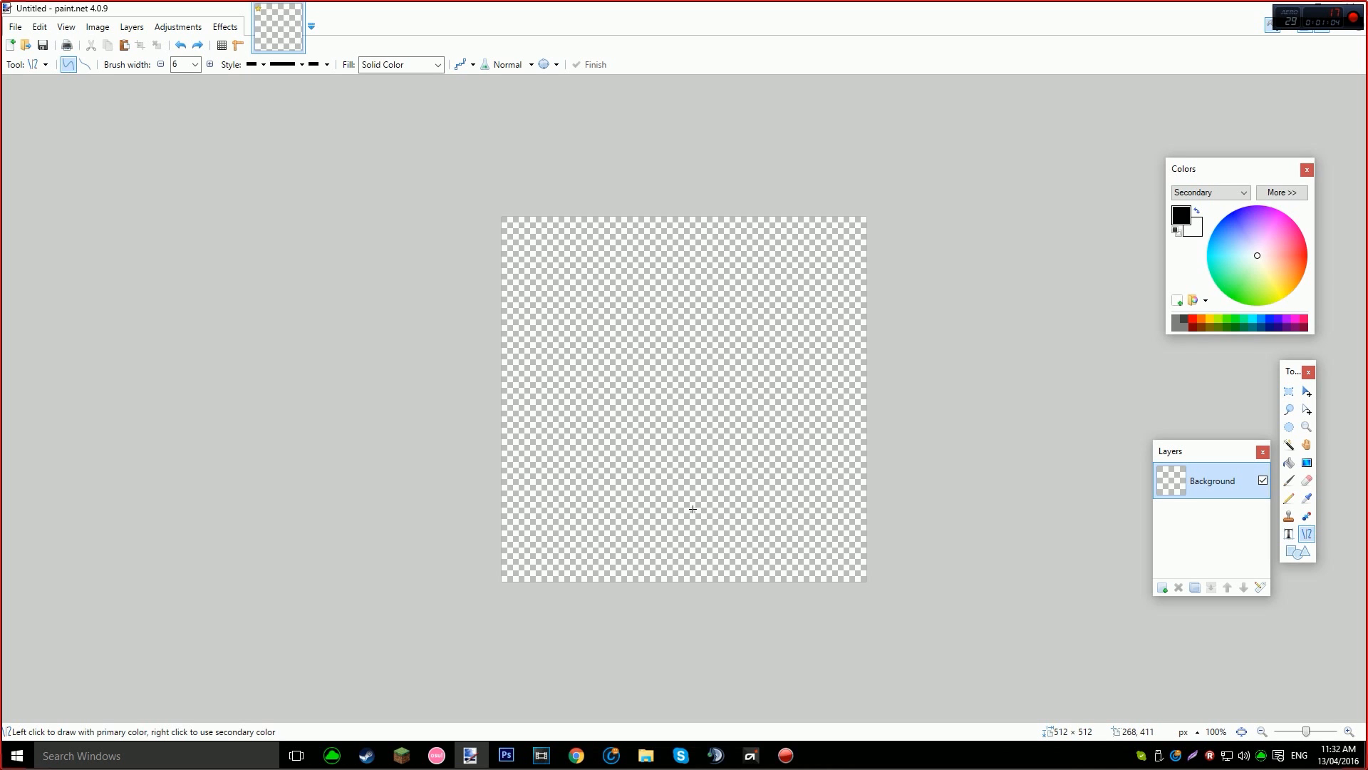
scroll(688, 503, "up", 2)
scroll(689, 503, "down", 3)
scroll(689, 503, "up", 3)
scroll(688, 503, "down", 3)
scroll(688, 503, "up", 3)
scroll(688, 503, "down", 4)
scroll(689, 504, "up", 4)
scroll(688, 503, "down", 2)
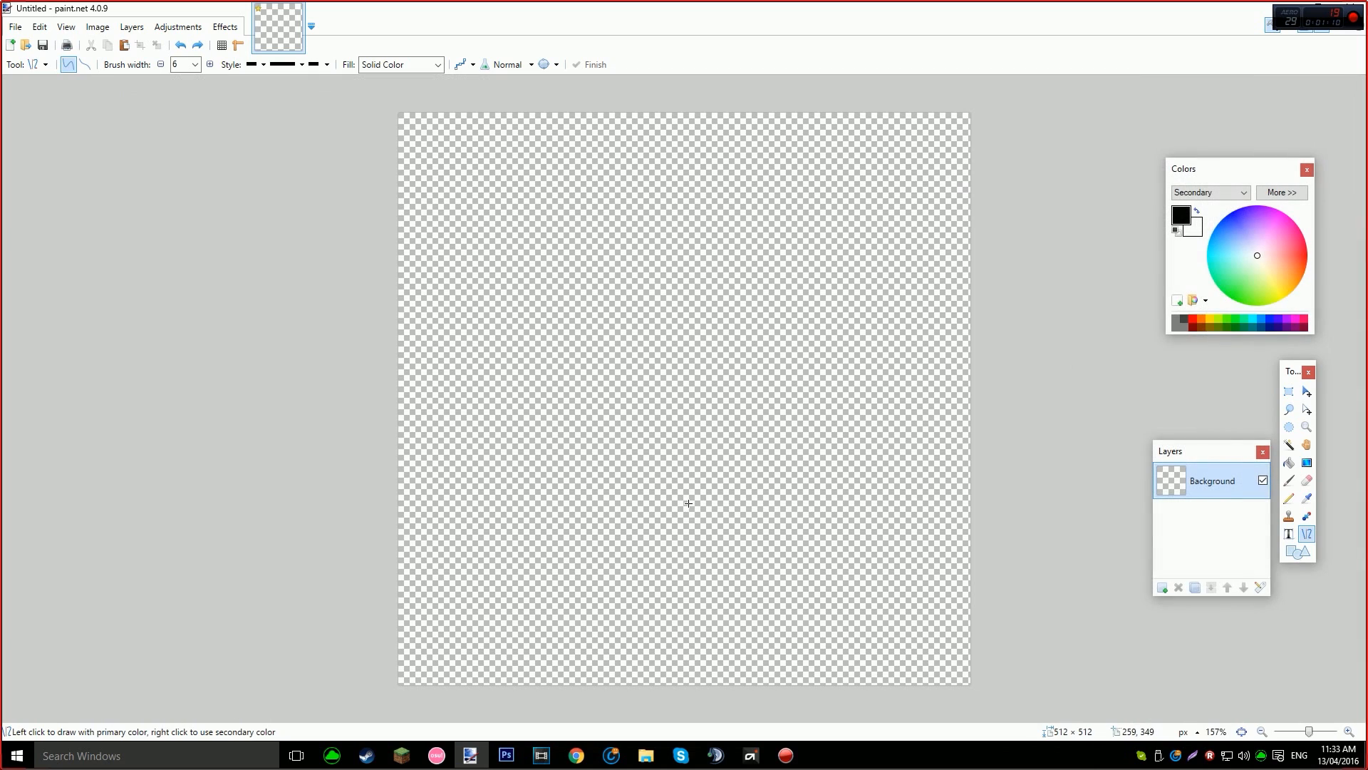
scroll(688, 503, "up", 3)
scroll(689, 503, "down", 10)
scroll(688, 503, "up", 1)
scroll(688, 503, "down", 2)
scroll(688, 503, "up", 8)
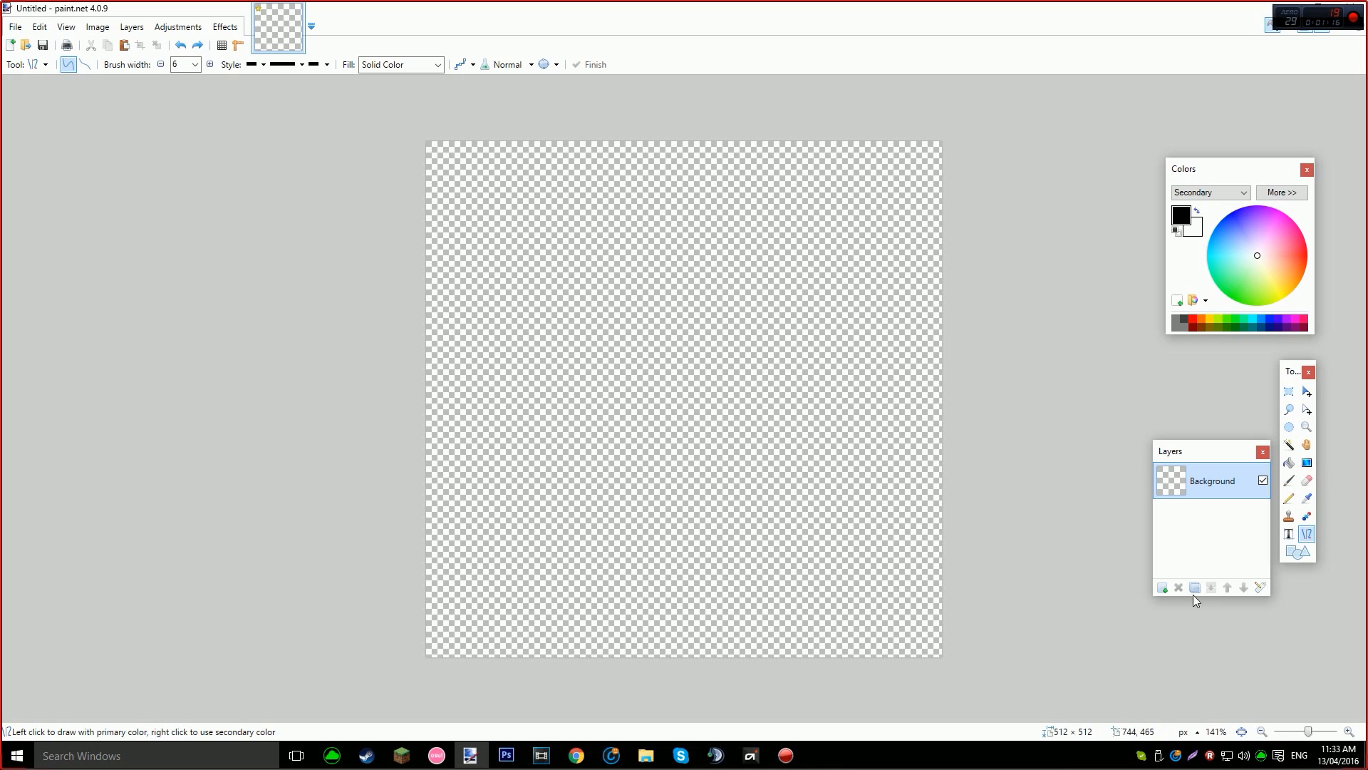
mouse_move(1308, 731)
left_mouse_down()
mouse_move(1320, 732)
mouse_move(1296, 732)
mouse_move(1314, 731)
left_mouse_up()
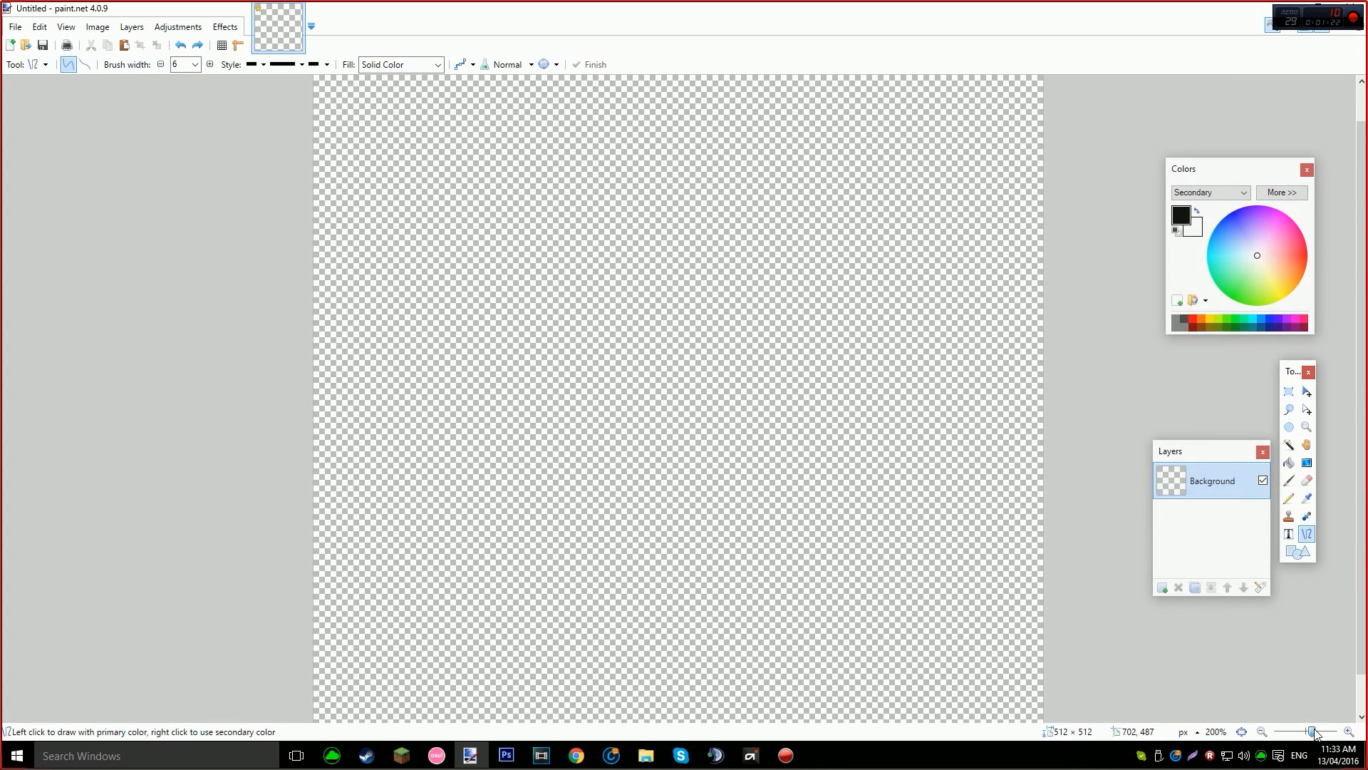
scroll(898, 541, "down", 1)
scroll(814, 509, "up", 1)
scroll(667, 514, "down", 1)
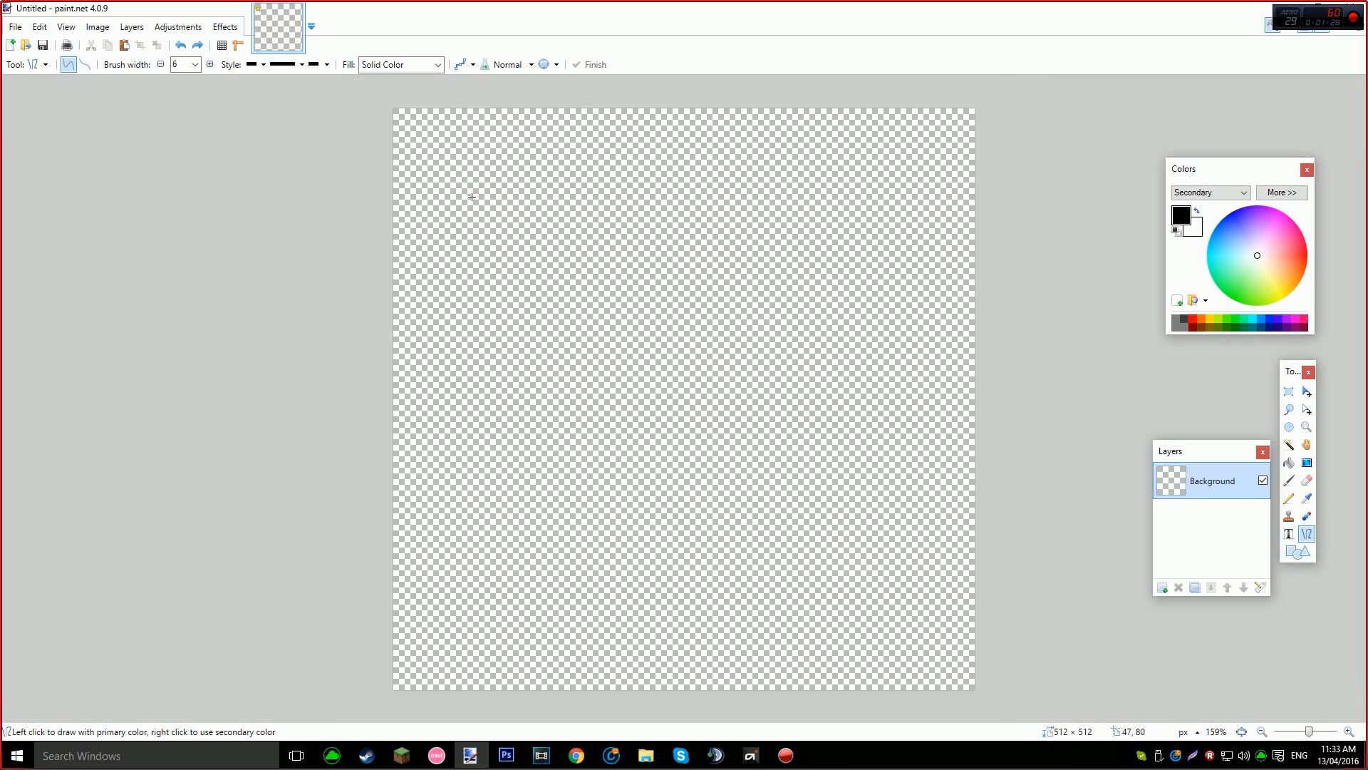
Draw a 45-degree line rising from the lower-left area of the canvas towards its centre.
scroll(574, 446, "up", 1)
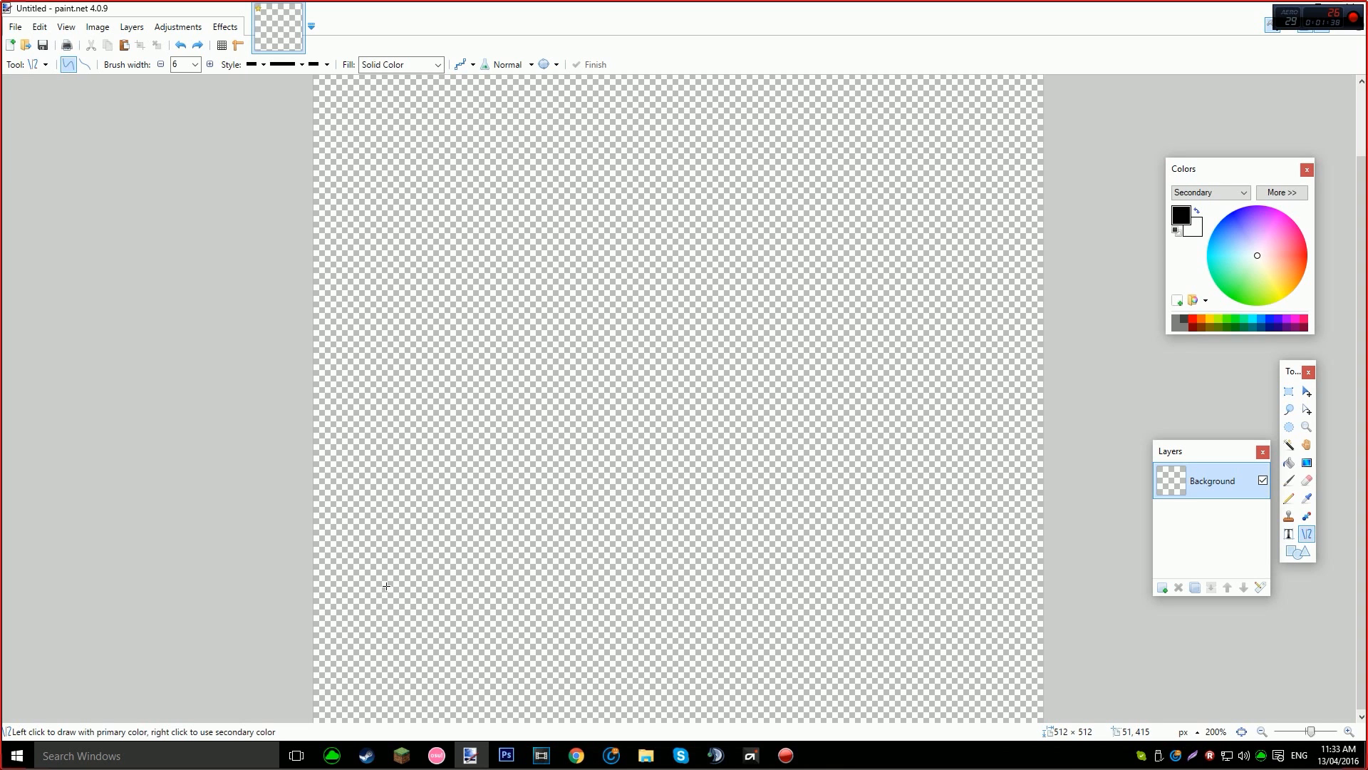
mouse_move(371, 579)
left_mouse_down()
mouse_move(599, 356)
mouse_move(570, 380)
left_mouse_up()
scroll(401, 535, "up", 1)
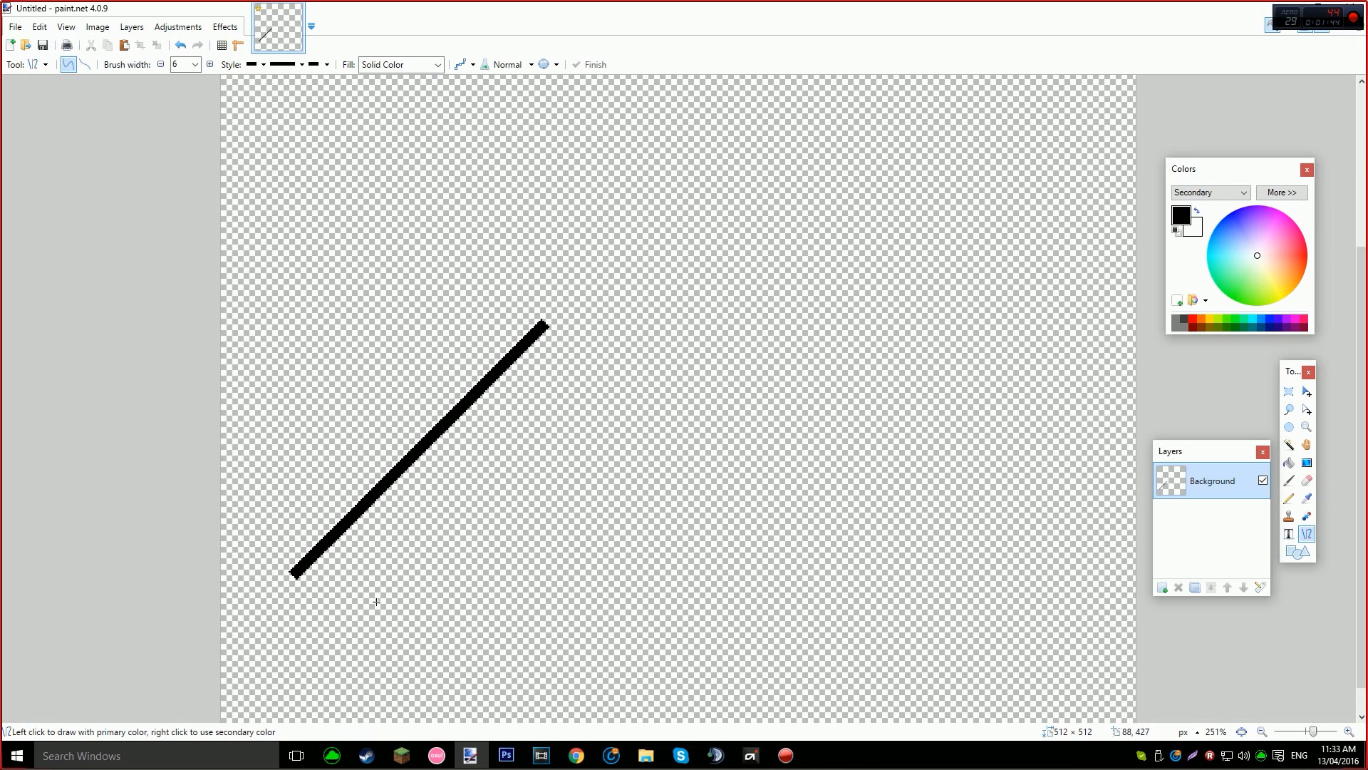
scroll(315, 503, "up", 1)
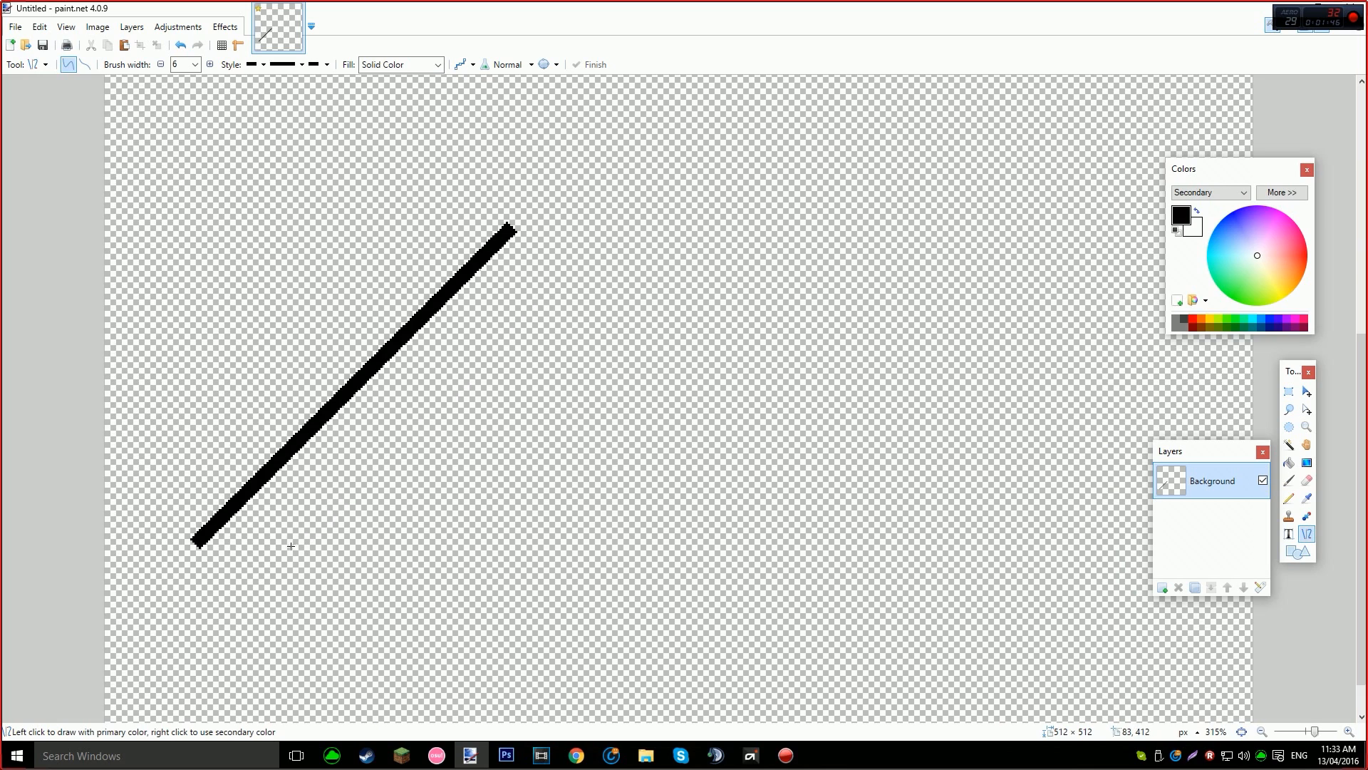
scroll(179, 479, "down", 1)
Draw a short vertical line straight down from the diagonal's lower end, redoing the first attempt so the two ends meet.
left_click_drag(198, 491, 196, 559)
key("ctrl+z")
scroll(177, 503, "up", 2)
left_click_drag(93, 471, 84, 595)
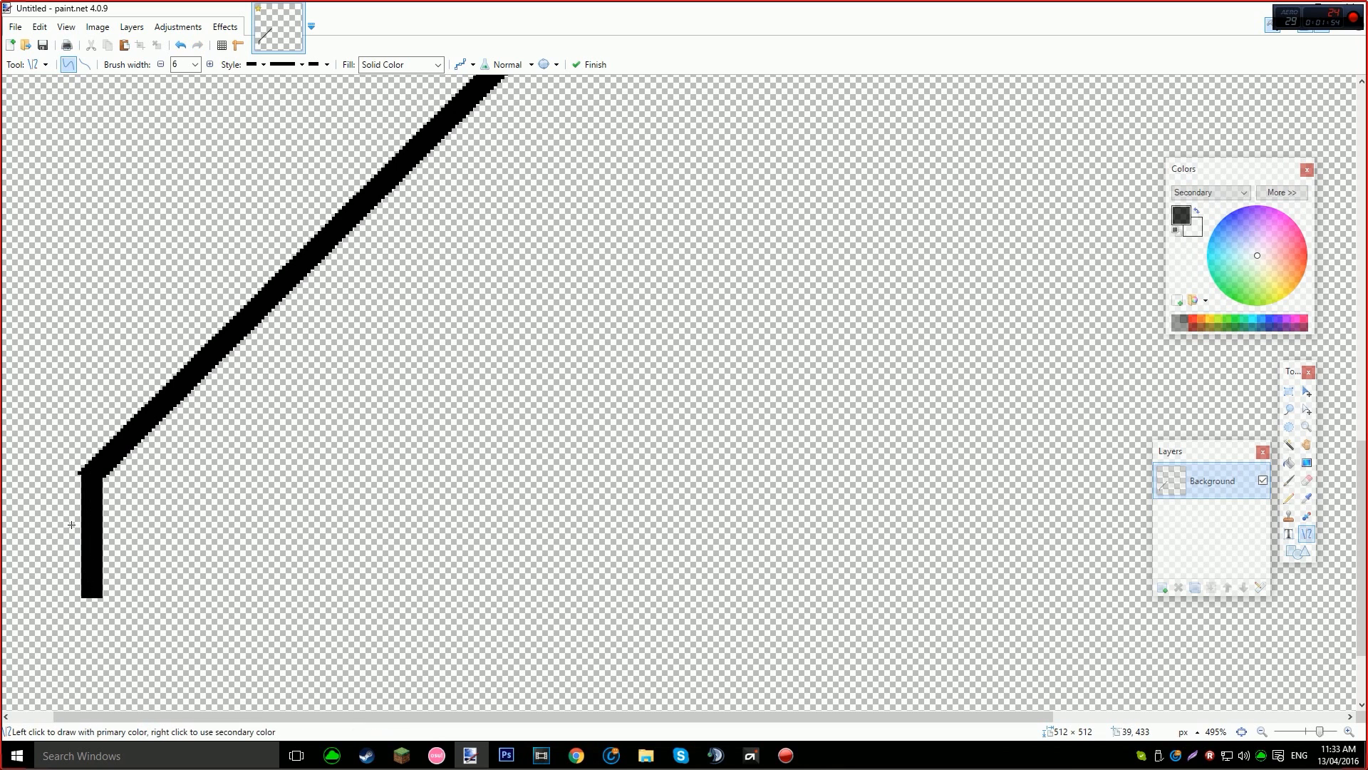
Erase the stray pixels at the corner where the diagonal meets the short vertical line.
scroll(50, 492, "up", 5)
key("e")
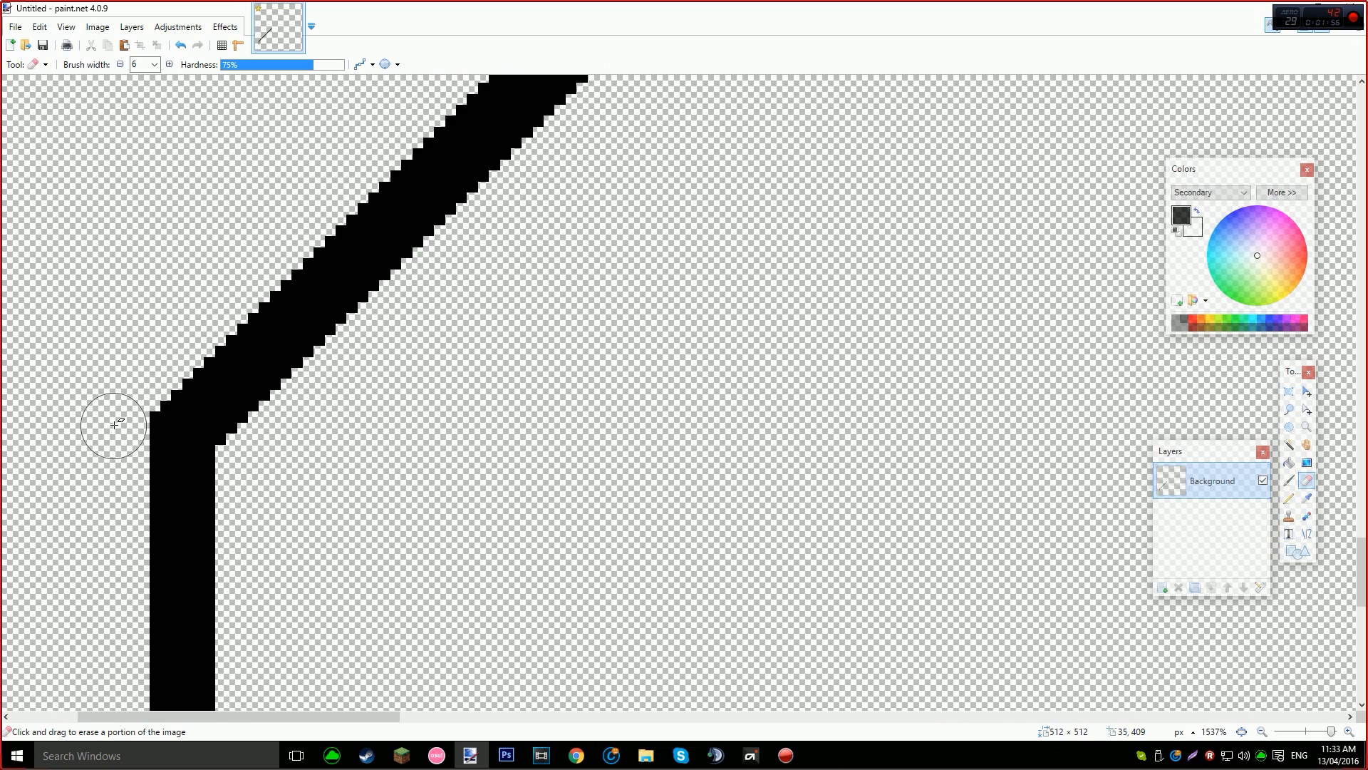
scroll(107, 422, "down", 6)
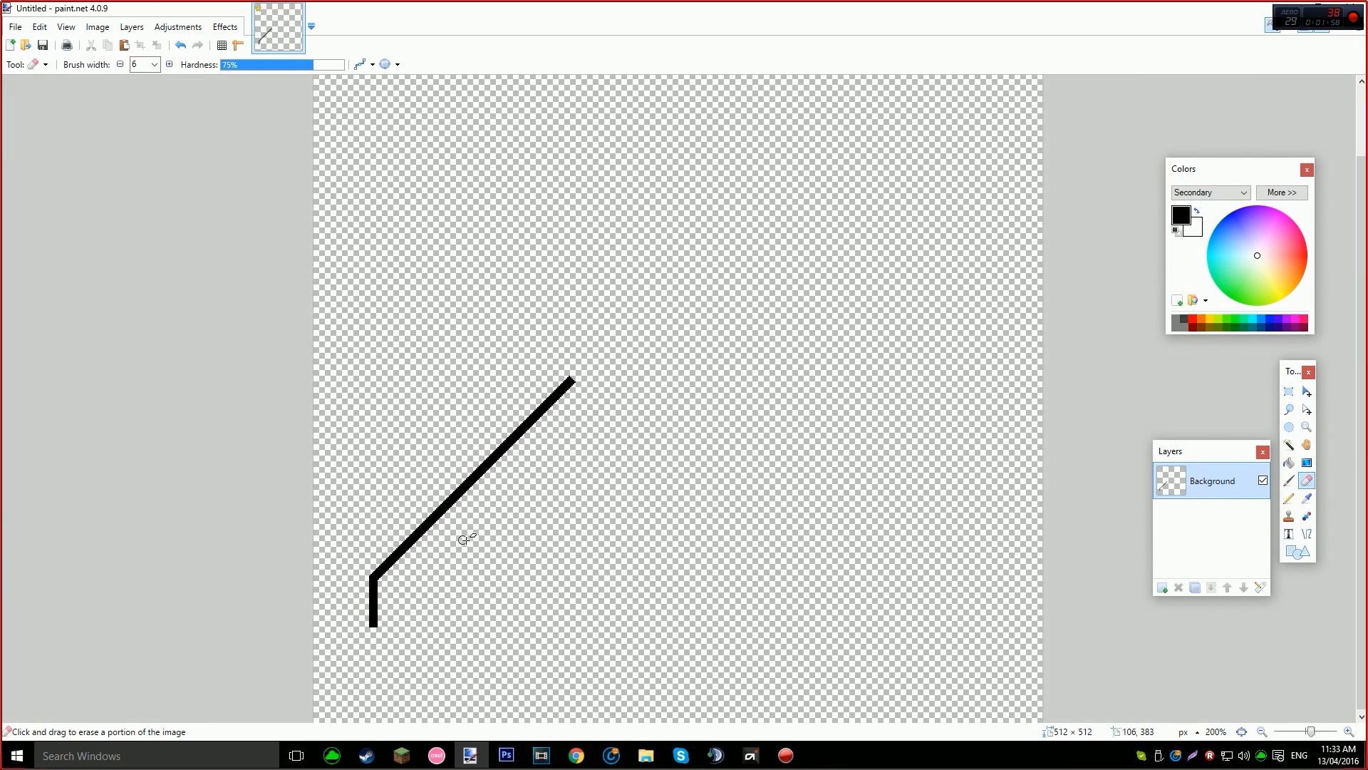
scroll(463, 538, "down", 2)
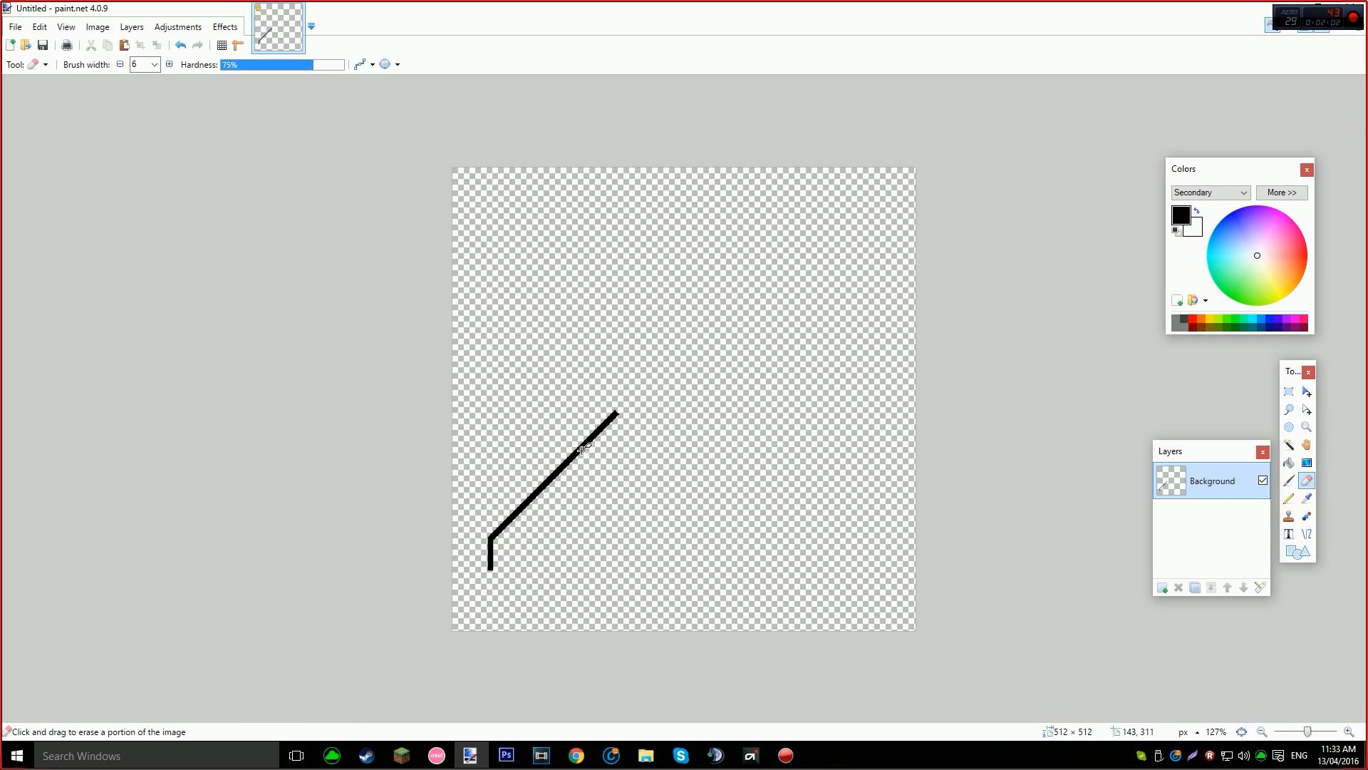
scroll(582, 449, "up", 3)
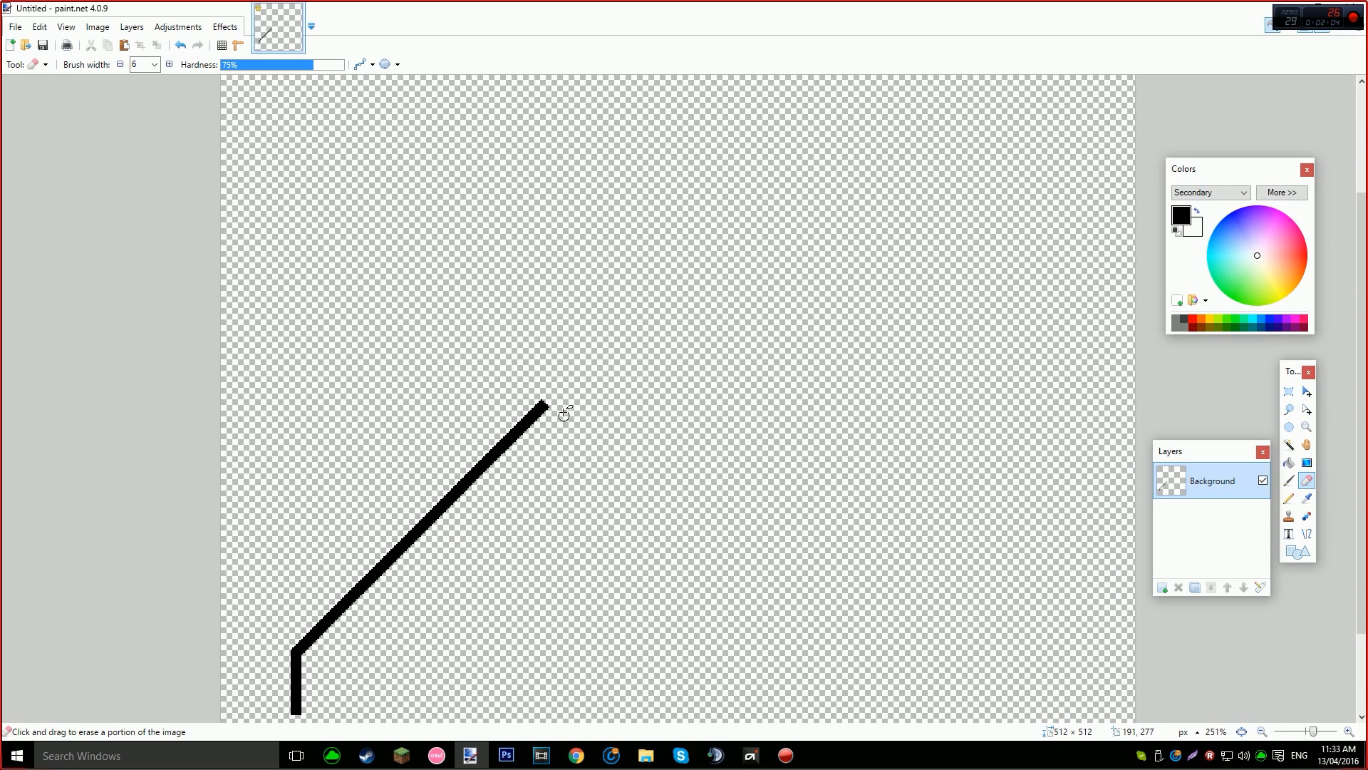
Move the whole outline 4 px to the right and 37 px down on the canvas, and clear the selection.
key("m")
scroll(573, 430, "down", 4)
left_click_drag(727, 438, 730, 464)
left_click_drag(872, 240, 1022, 83)
scroll(611, 425, "up", 15)
scroll(742, 467, "down", 2)
scroll(742, 466, "down", 2)
scroll(555, 436, "down", 3)
key("ctrl+z")
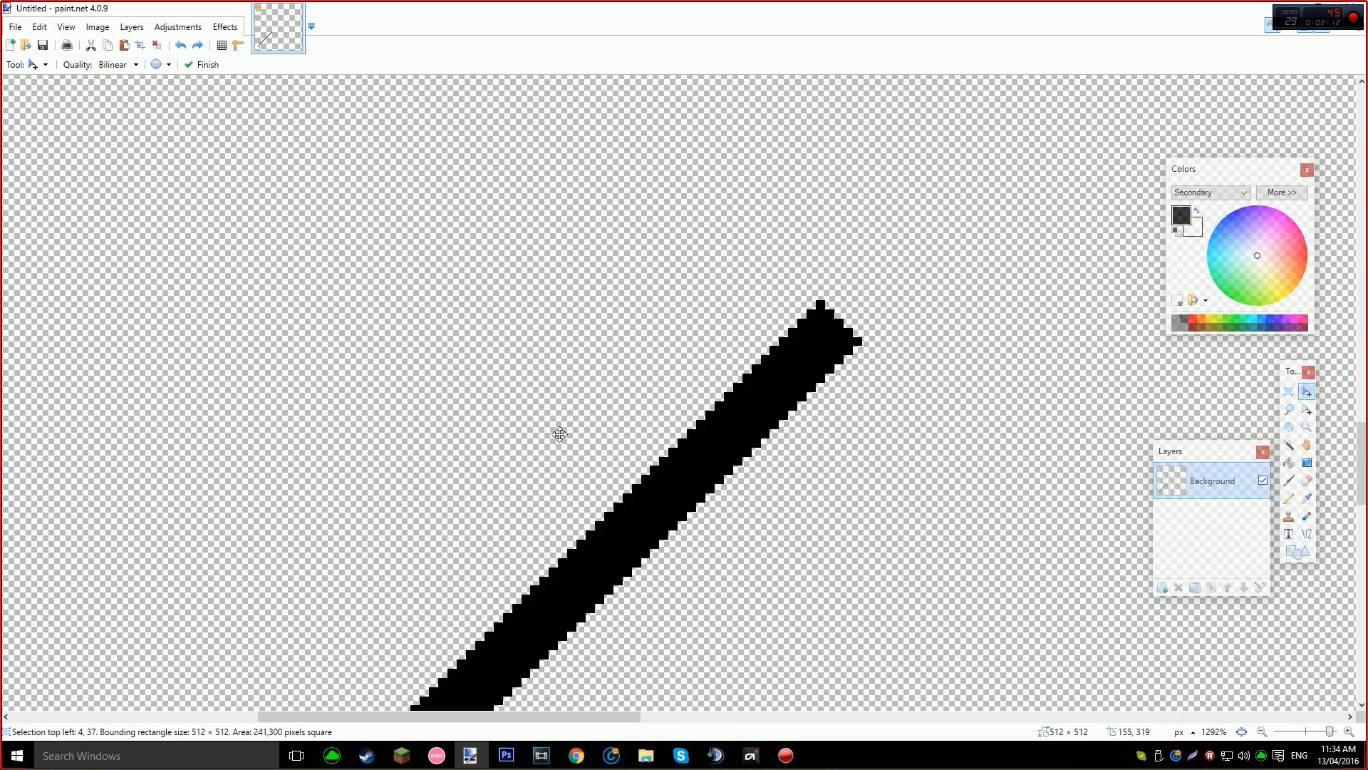
scroll(567, 439, "down", 3)
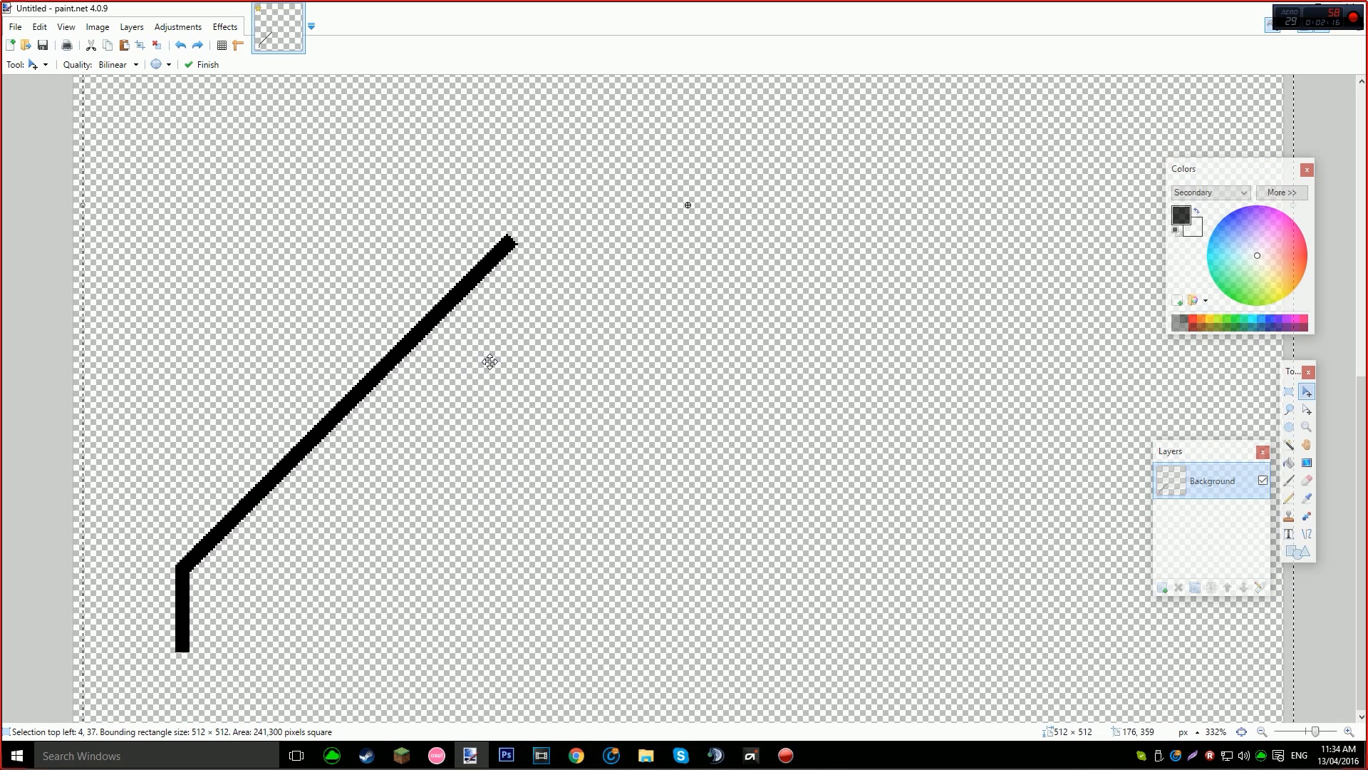
key("o")
key("ctrl+d")
Draw and undo a trial diagonal beside the outline, and set the Line tool to Antialiasing Disabled.
left_click_drag(537, 650, 658, 488)
key("ctrl+z")
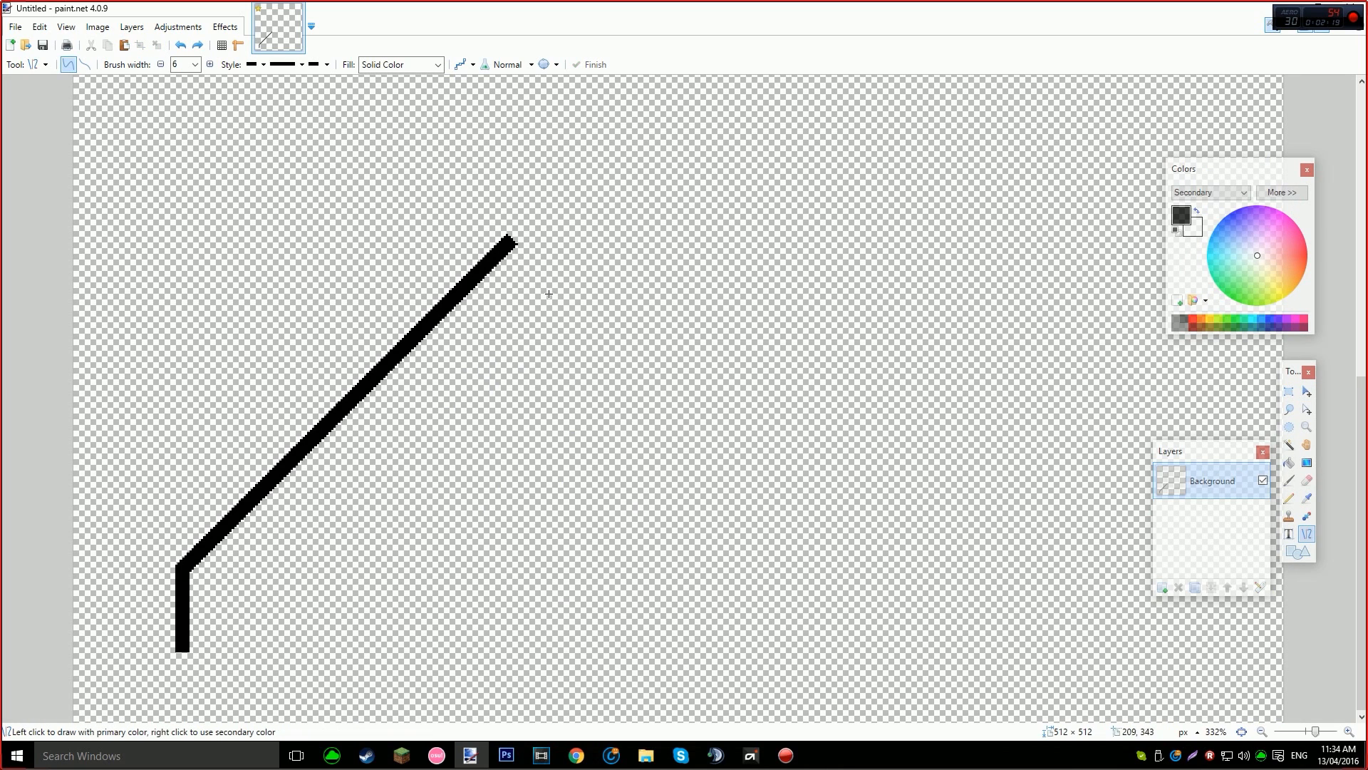
left_click(473, 66)
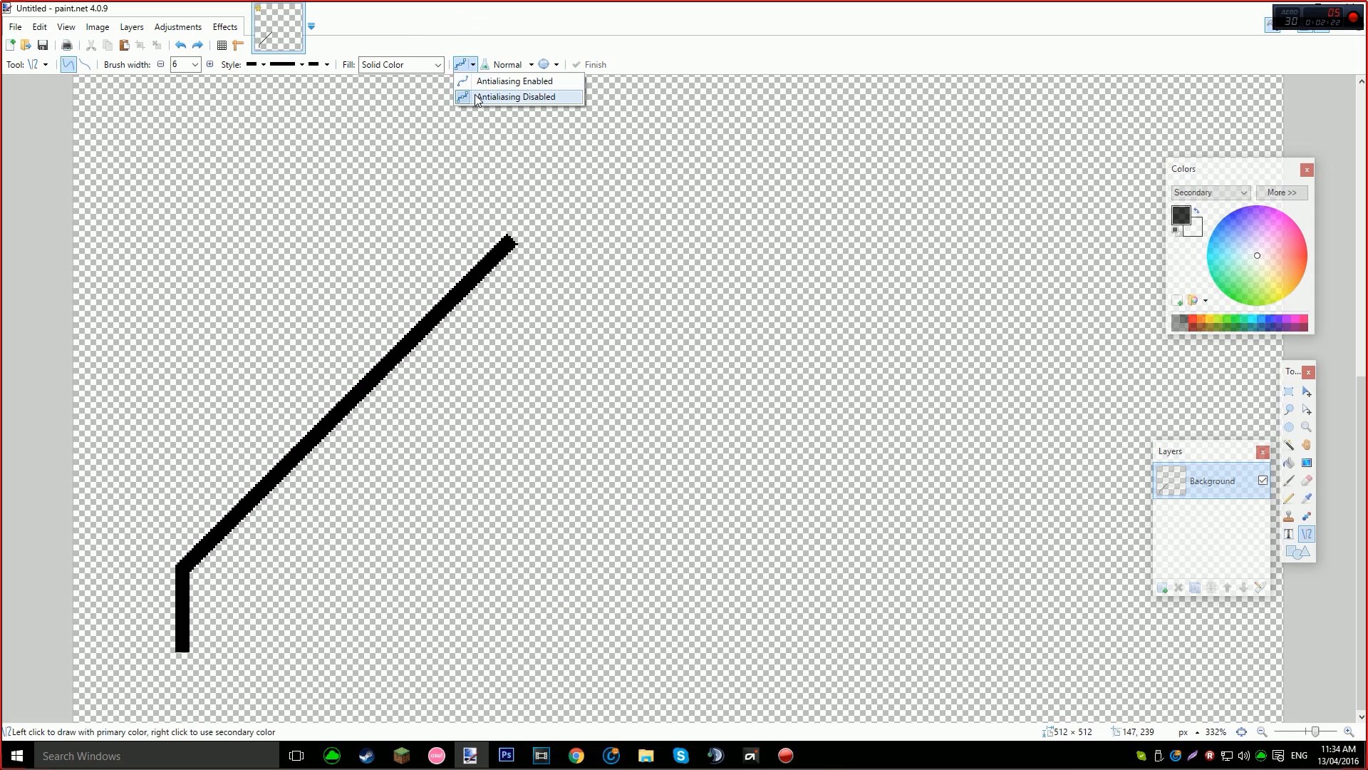
left_click(473, 94)
left_click(472, 66)
left_click(479, 95)
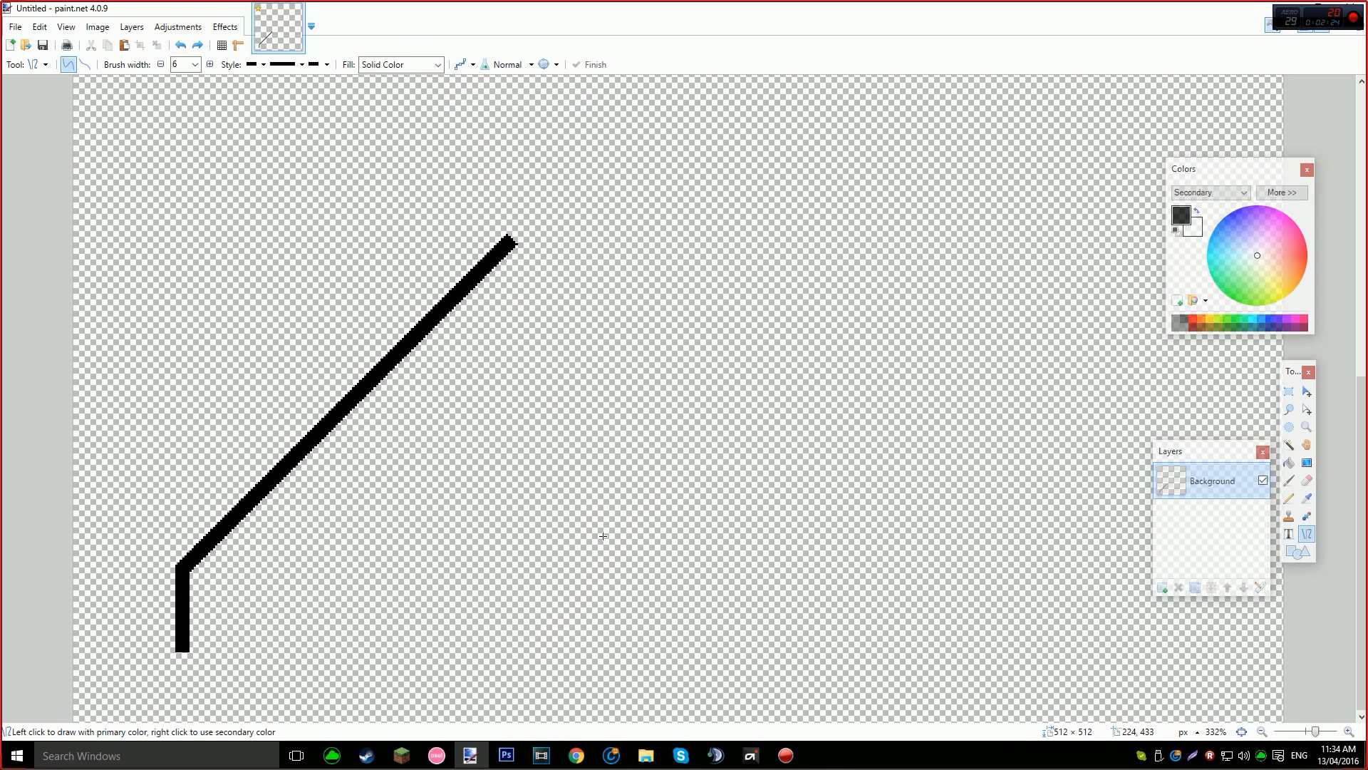
Try a second diagonal parallel to the outline and another rising leftward from its upper end, undoing each.
left_click_drag(402, 699, 650, 458)
key("ctrl+z")
scroll(412, 556, "down", 5)
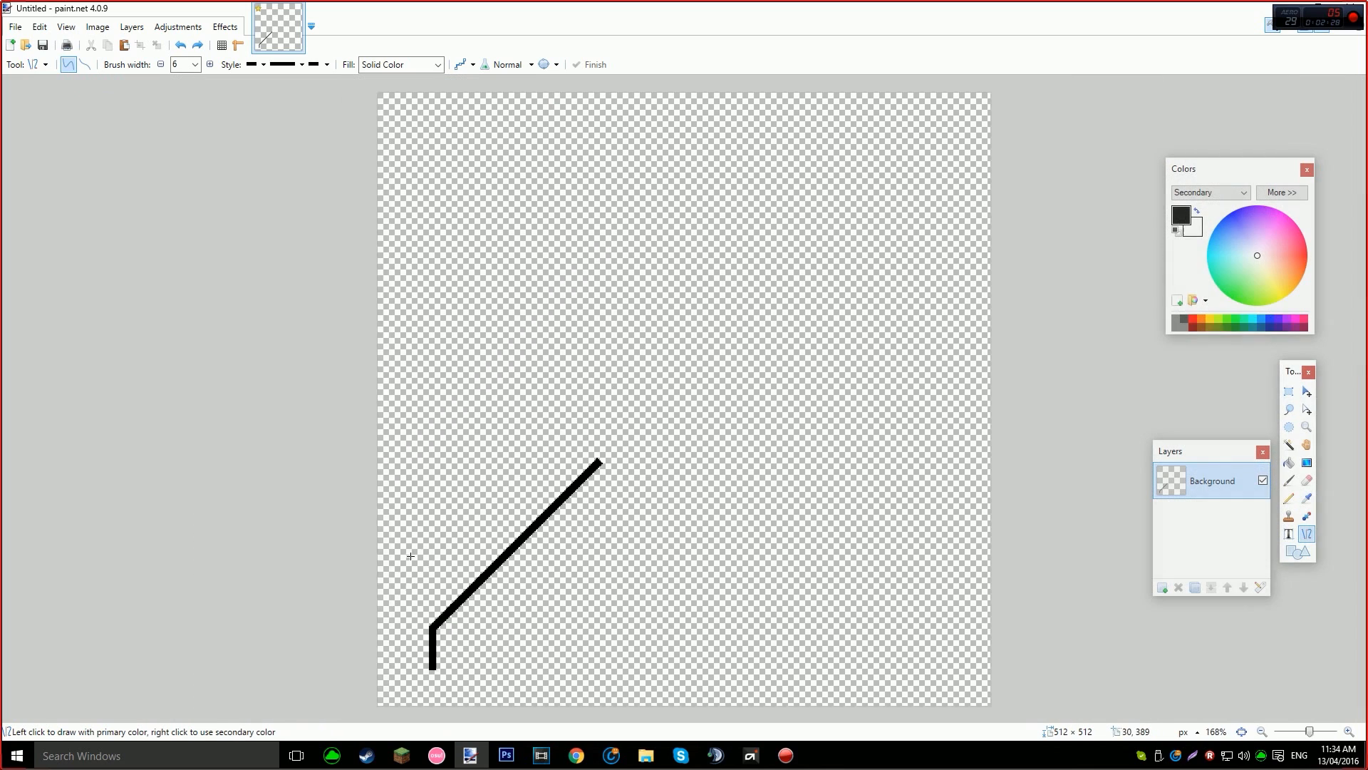
scroll(412, 556, "up", 3)
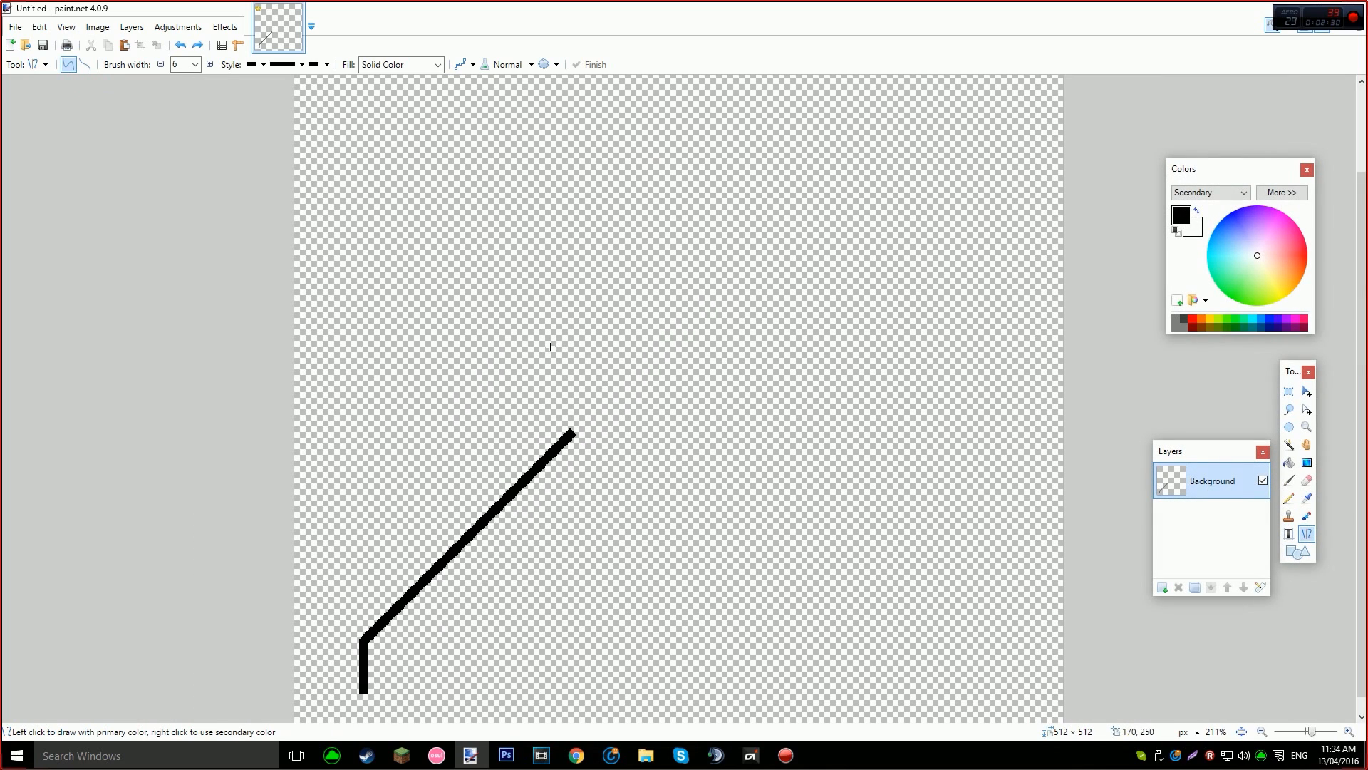
left_click_drag(572, 434, 464, 328)
key("ctrl+z")
scroll(398, 666, "up", 2)
scroll(244, 666, "down", 2)
Select the black outline with the Magic Wand and paste a copy of it in place on a new layer.
key("s")
key("s")
key("s")
key("s")
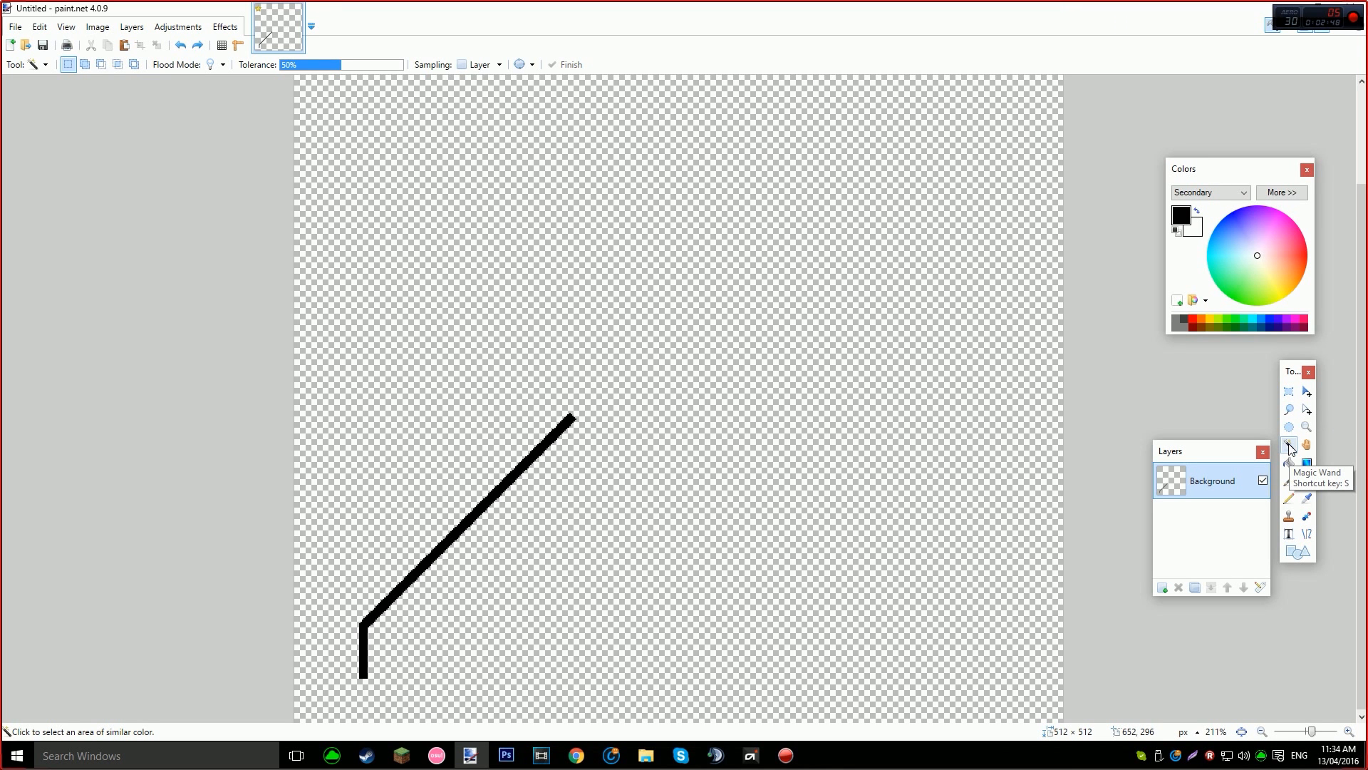
left_click(1289, 409)
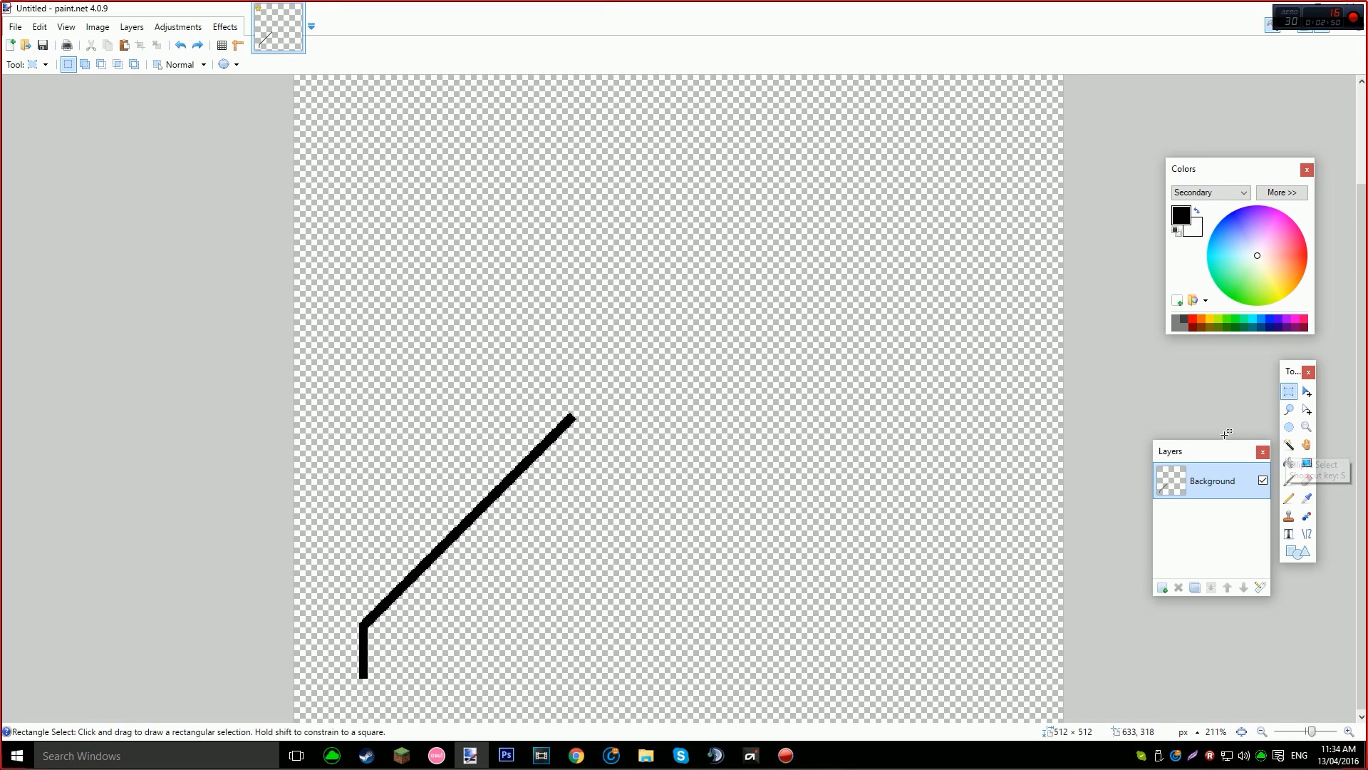
key("s")
key("s")
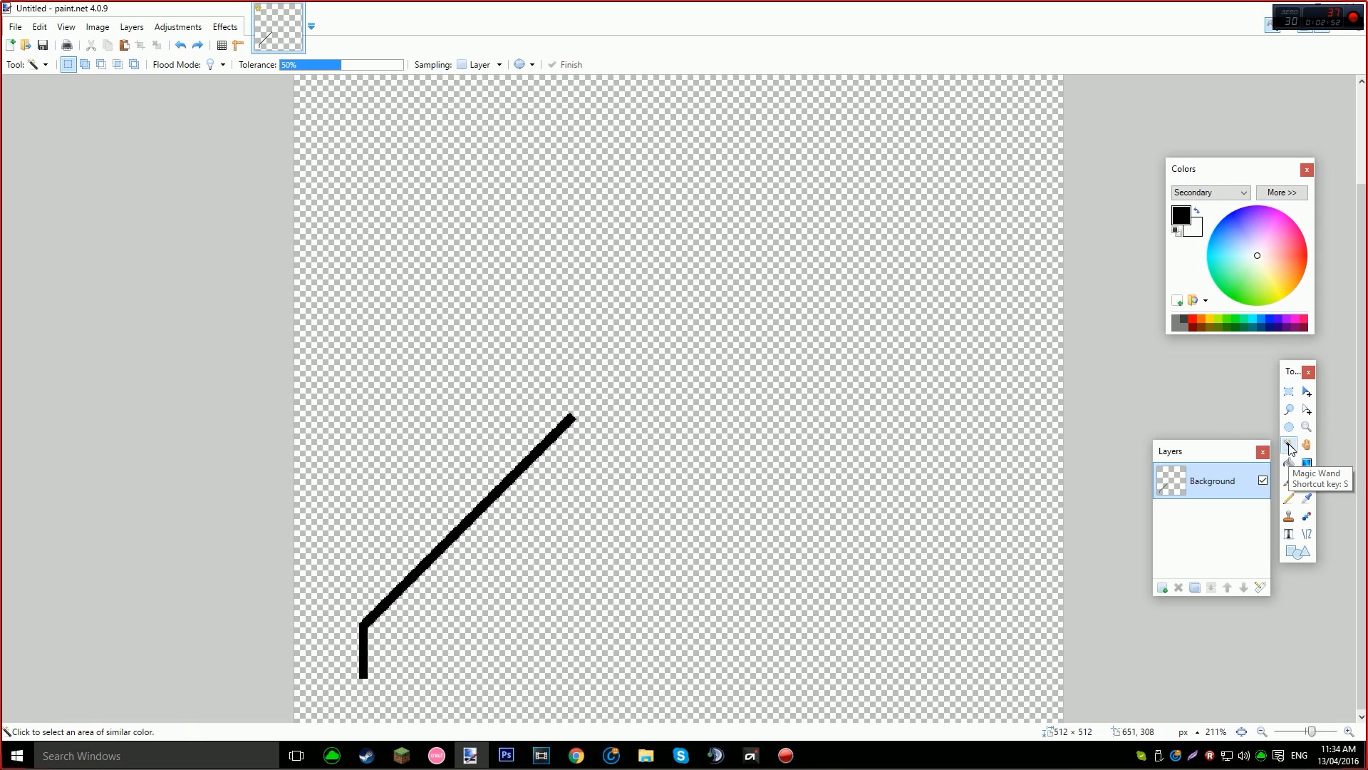
scroll(709, 540, "up", 1)
left_click(387, 540)
scroll(392, 548, "down", 2)
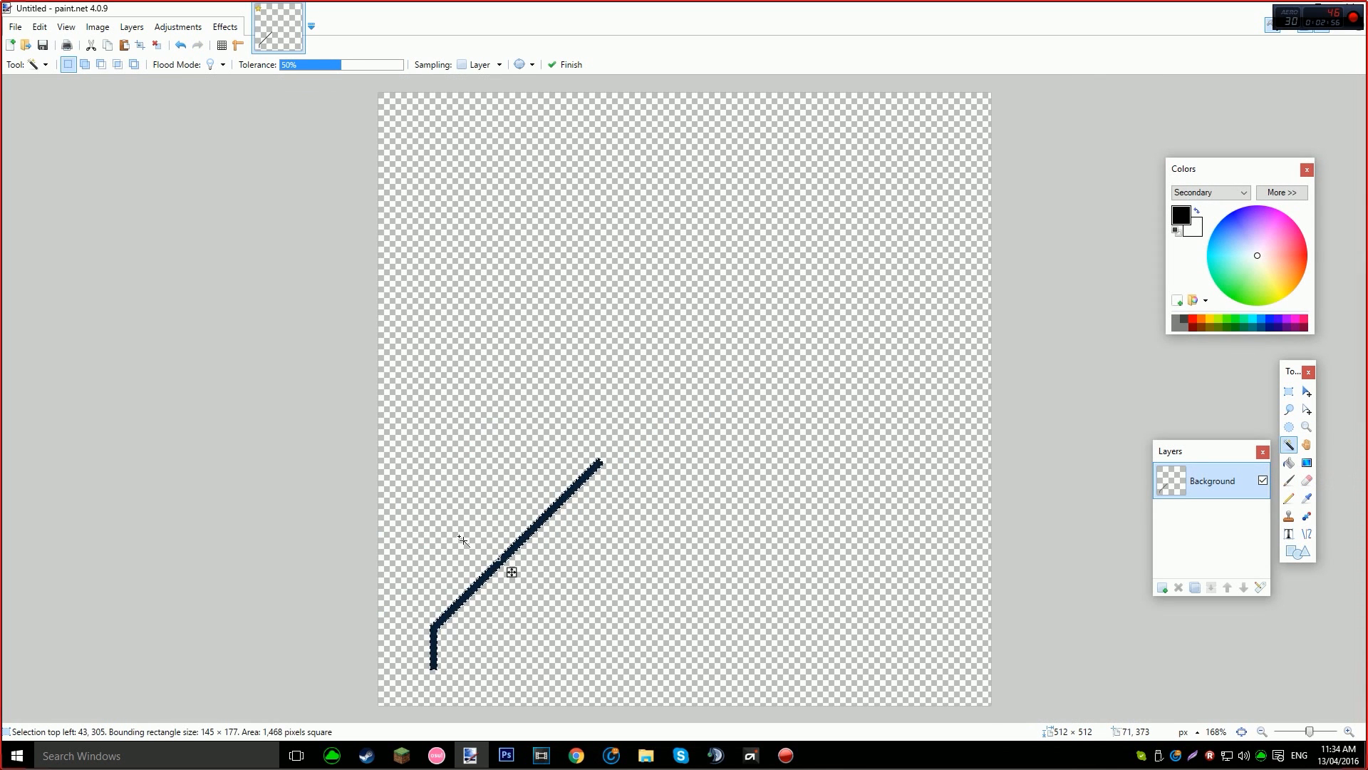
left_click(1162, 586)
key("ctrl+v")
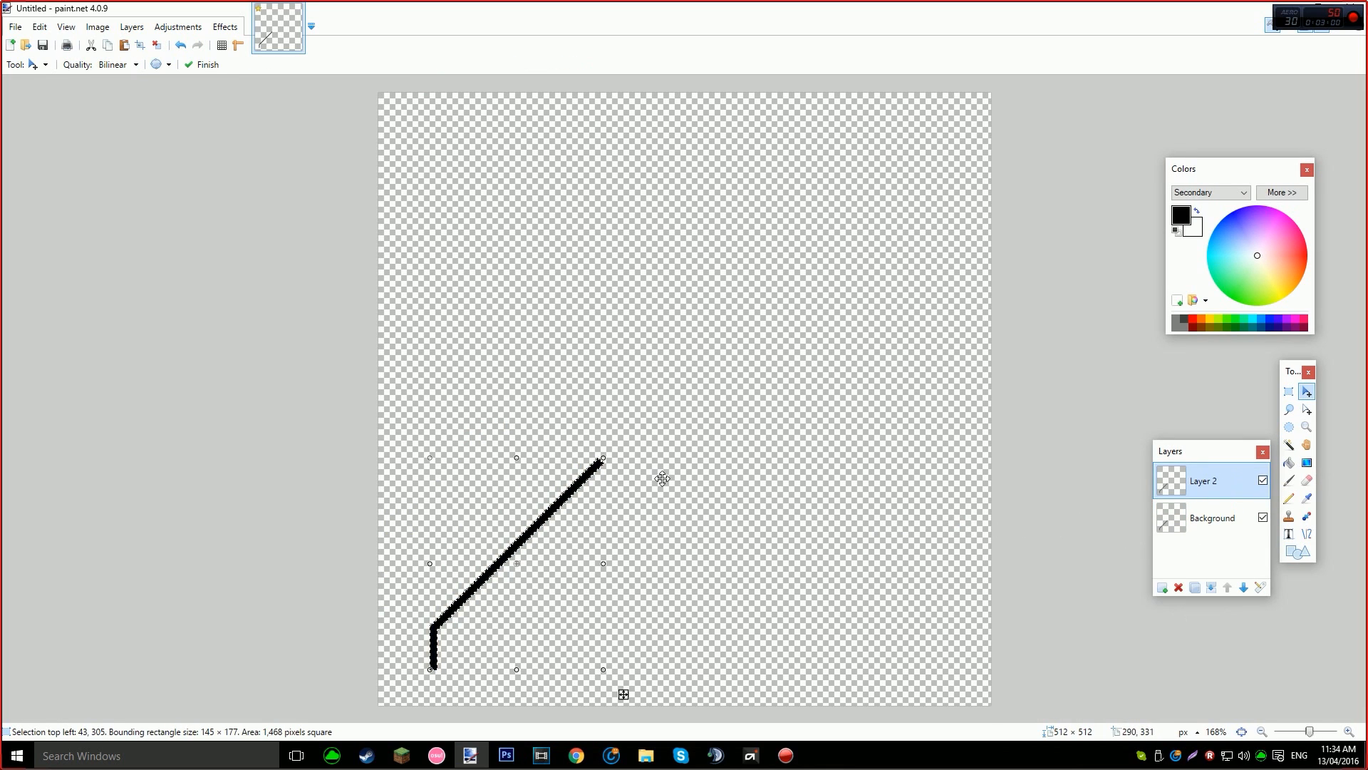
Try repositioning the pasted outline twice, undoing each attempt.
left_click_drag(596, 496, 822, 340)
key("ctrl+z")
left_click_drag(506, 380, 501, 648)
key("ctrl+z")
Flip the copied outline's layer horizontally and rotate it by -90° so its diagonal runs parallel to the original.
left_click(132, 26)
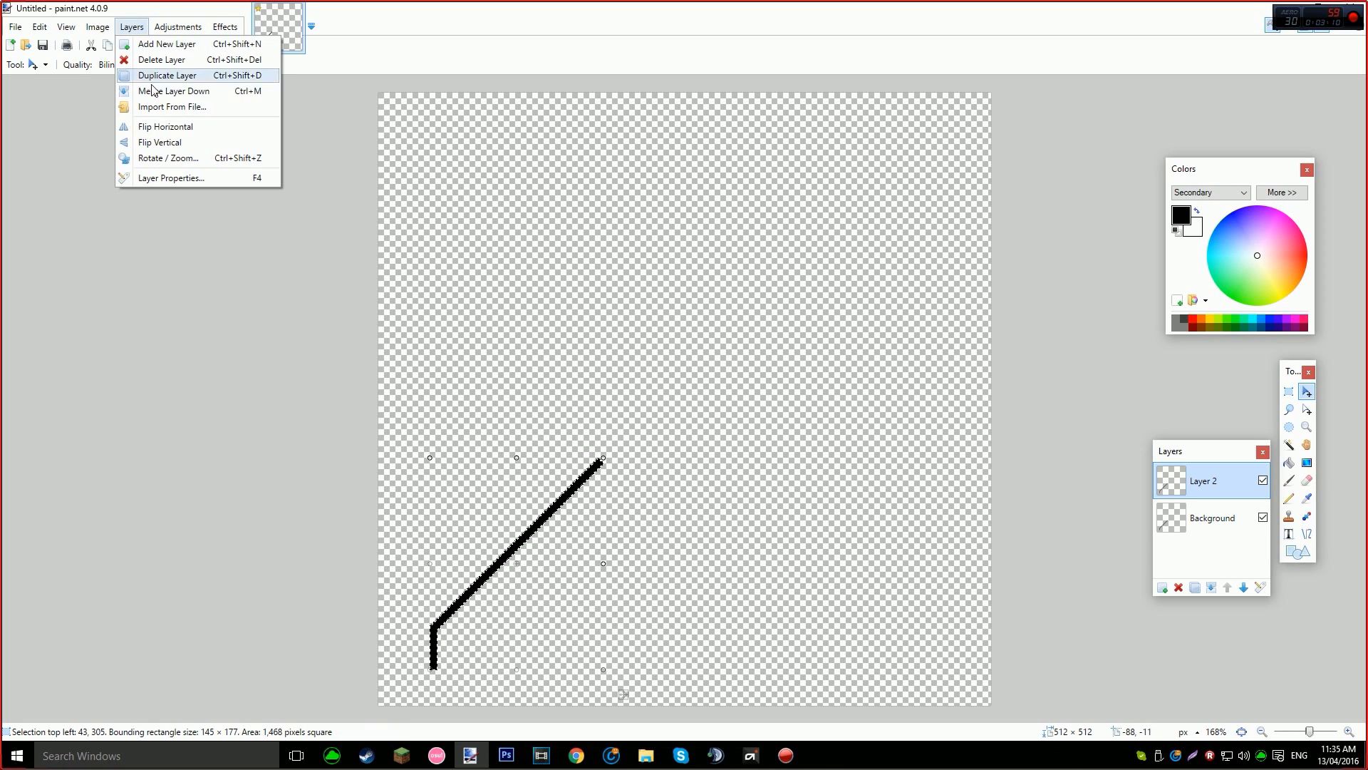
left_click(166, 127)
left_click_drag(858, 608, 498, 572)
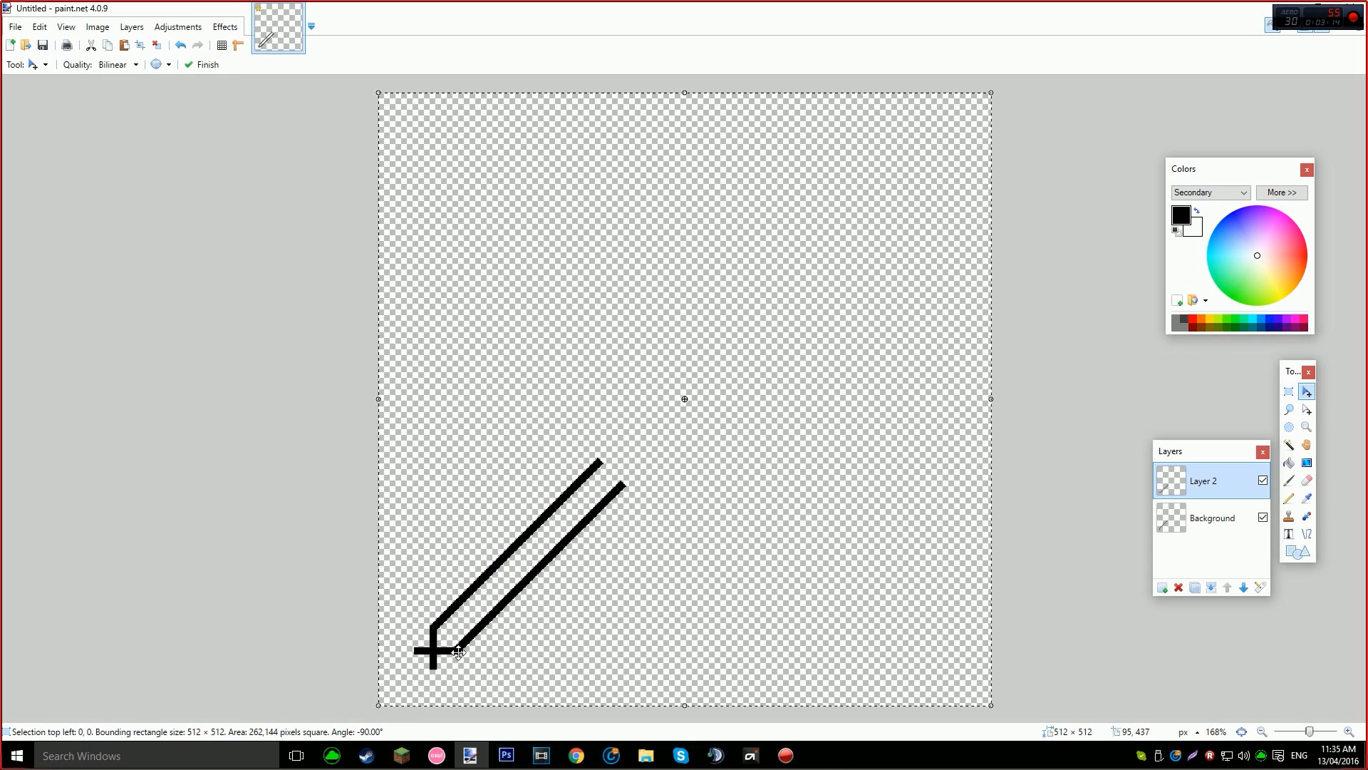
Move the rotated copy 13 px right and 13 px down to close the outline's lower end, and merge it into the Background layer.
scroll(464, 650, "up", 5)
scroll(283, 622, "down", 1)
left_click_drag(114, 569, 152, 612)
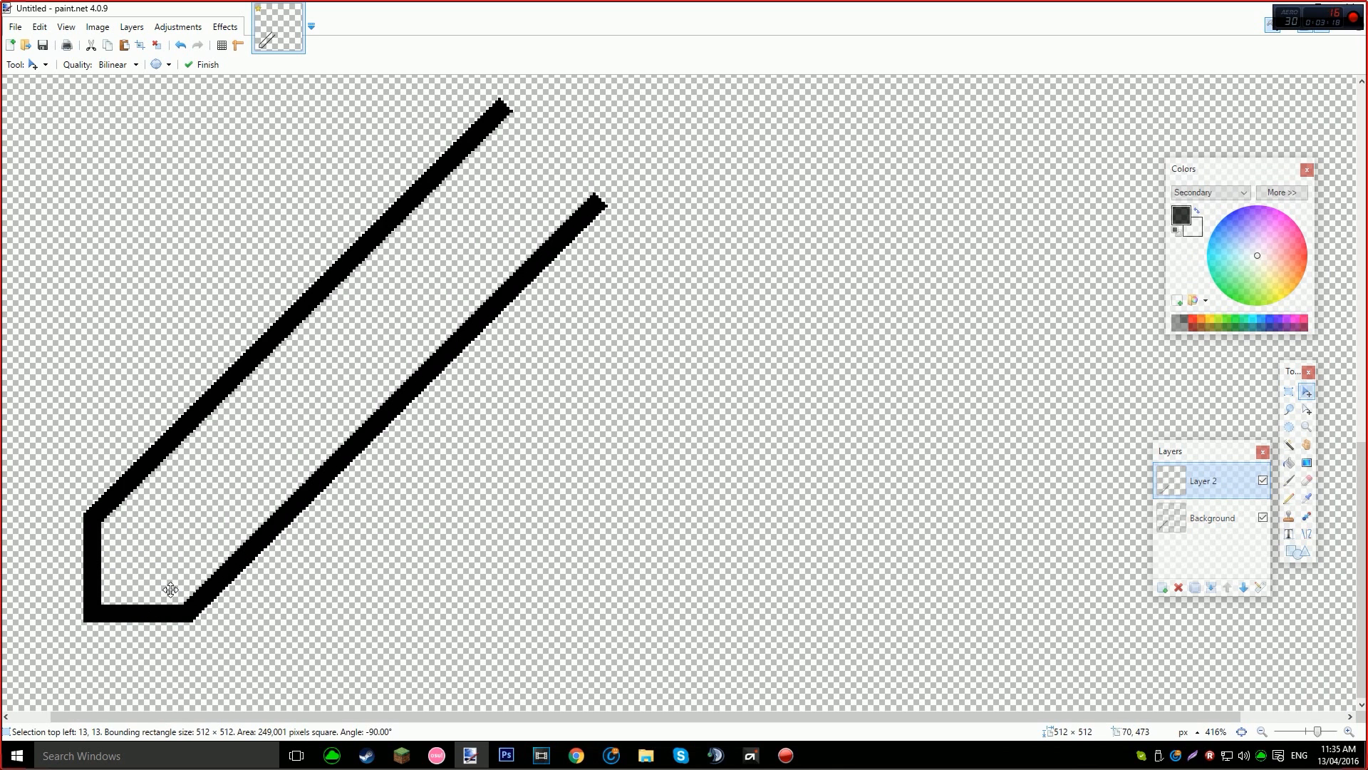
scroll(354, 510, "down", 5)
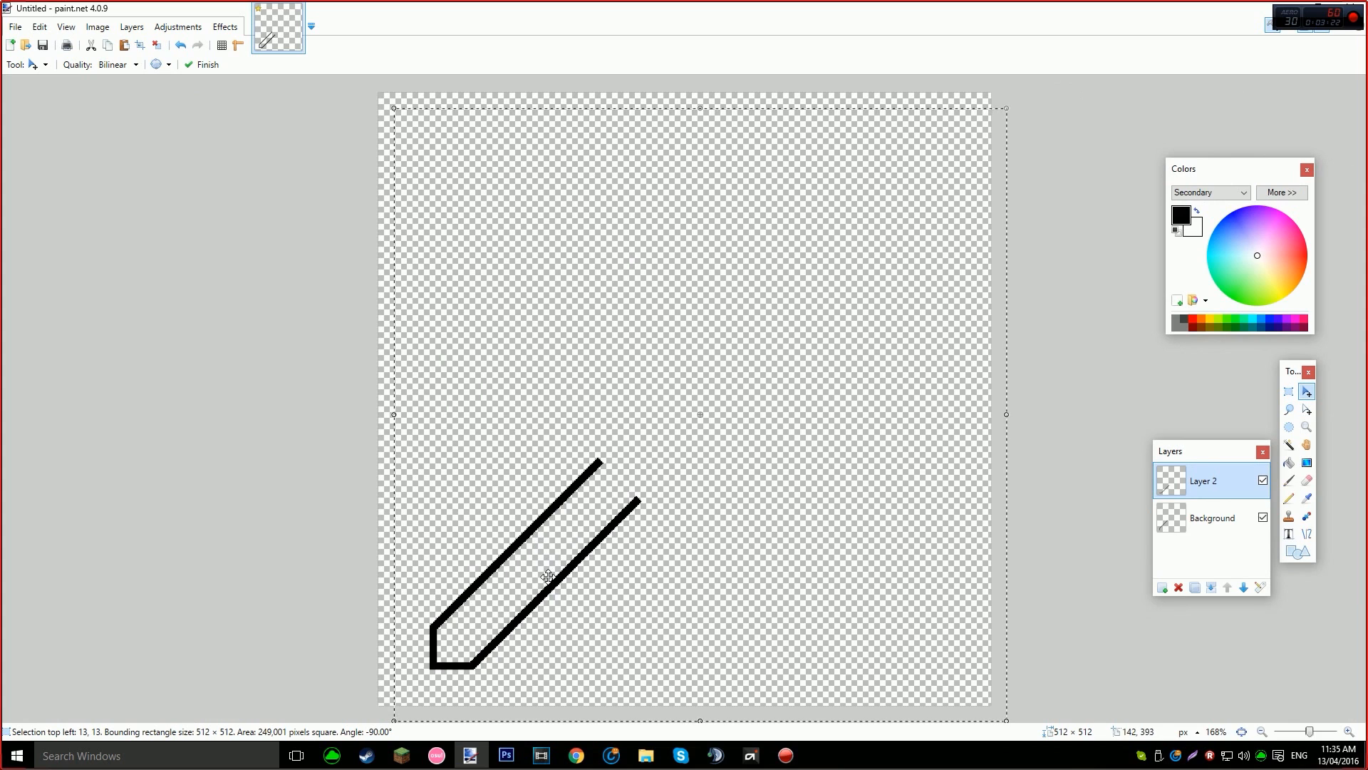
scroll(522, 613, "up", 3)
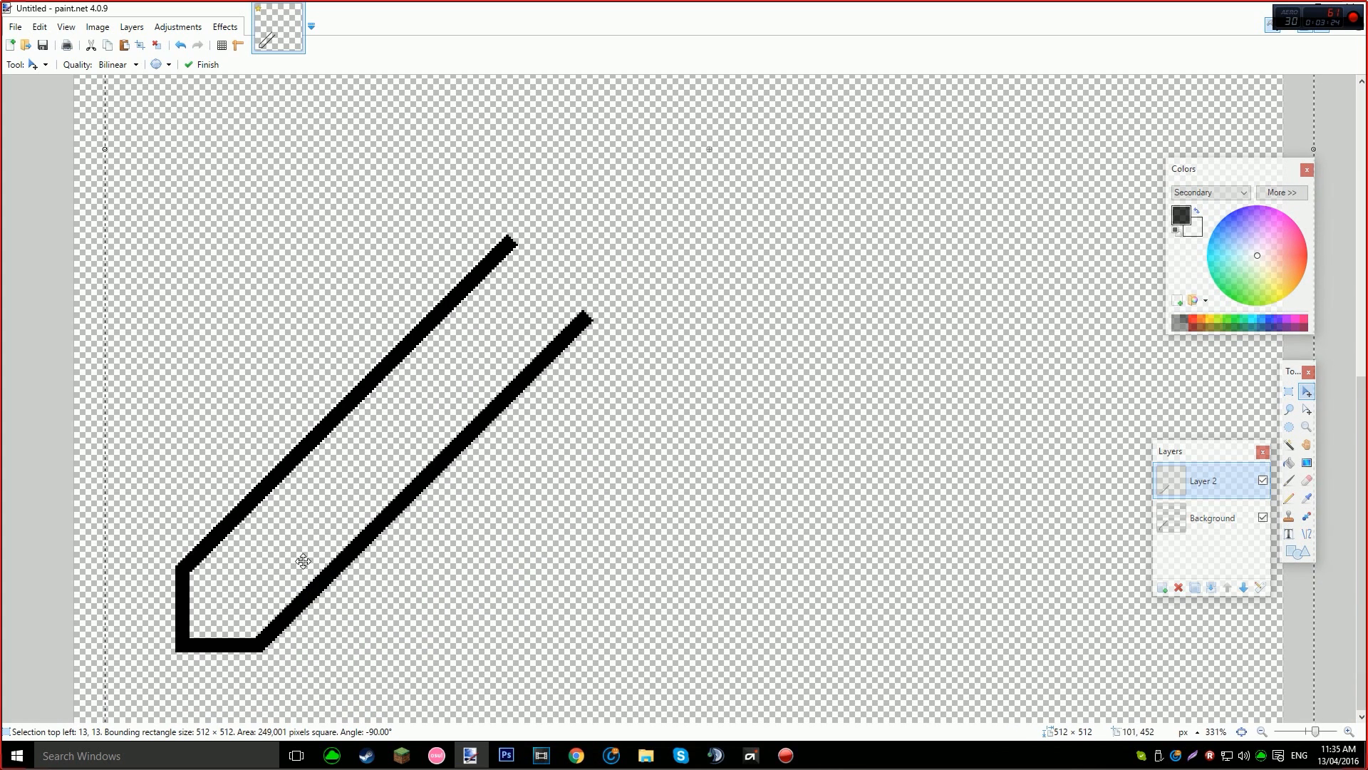
scroll(308, 563, "down", 5)
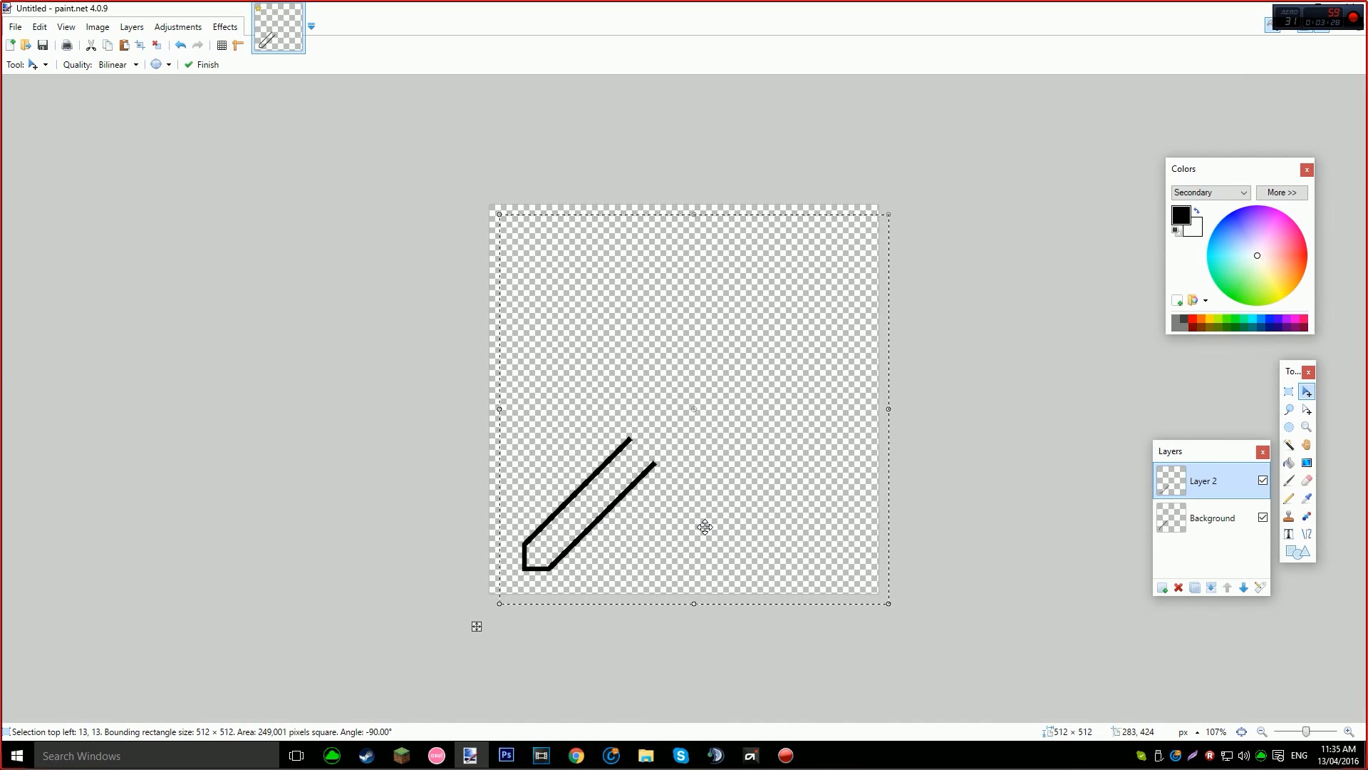
key("ctrl+m")
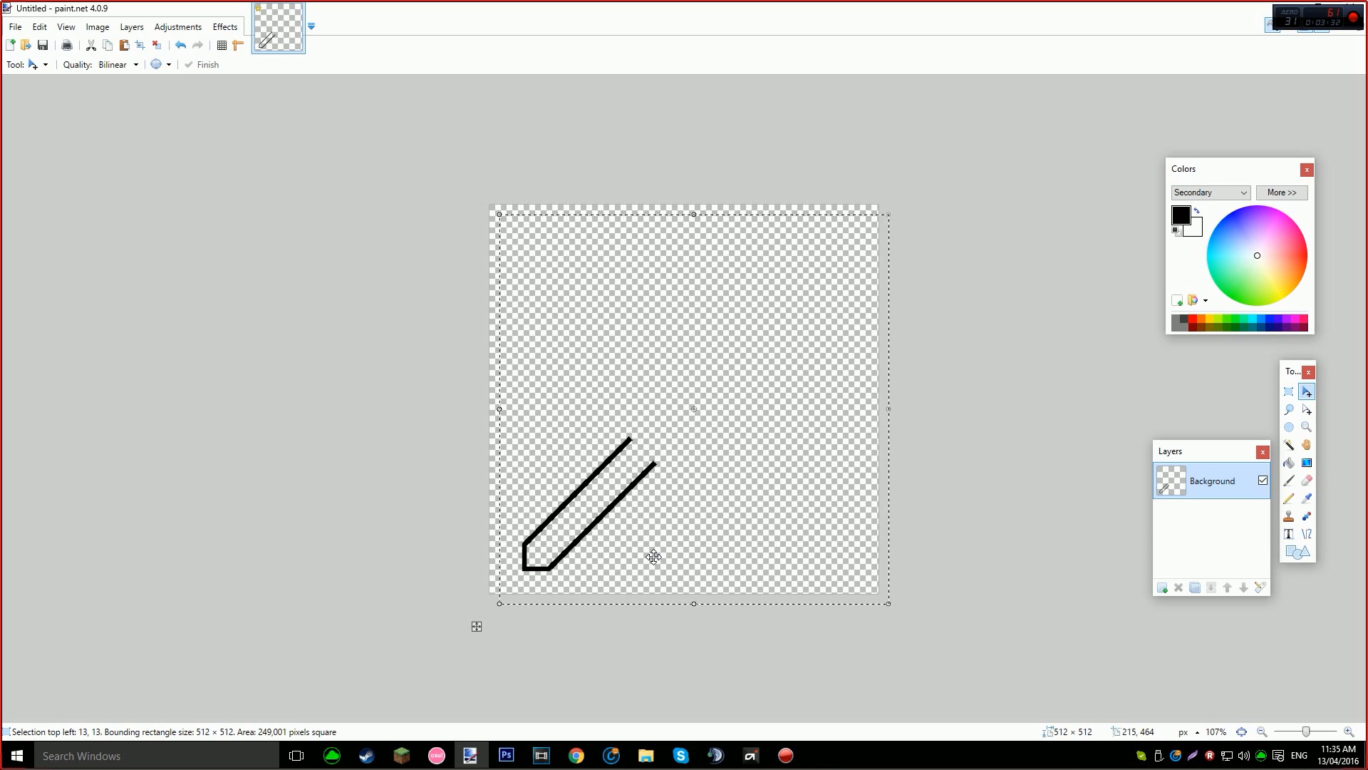
Undo a trial shift of the merged outline and clear the selection.
scroll(464, 235, "up", 10)
scroll(342, 184, "up", 2)
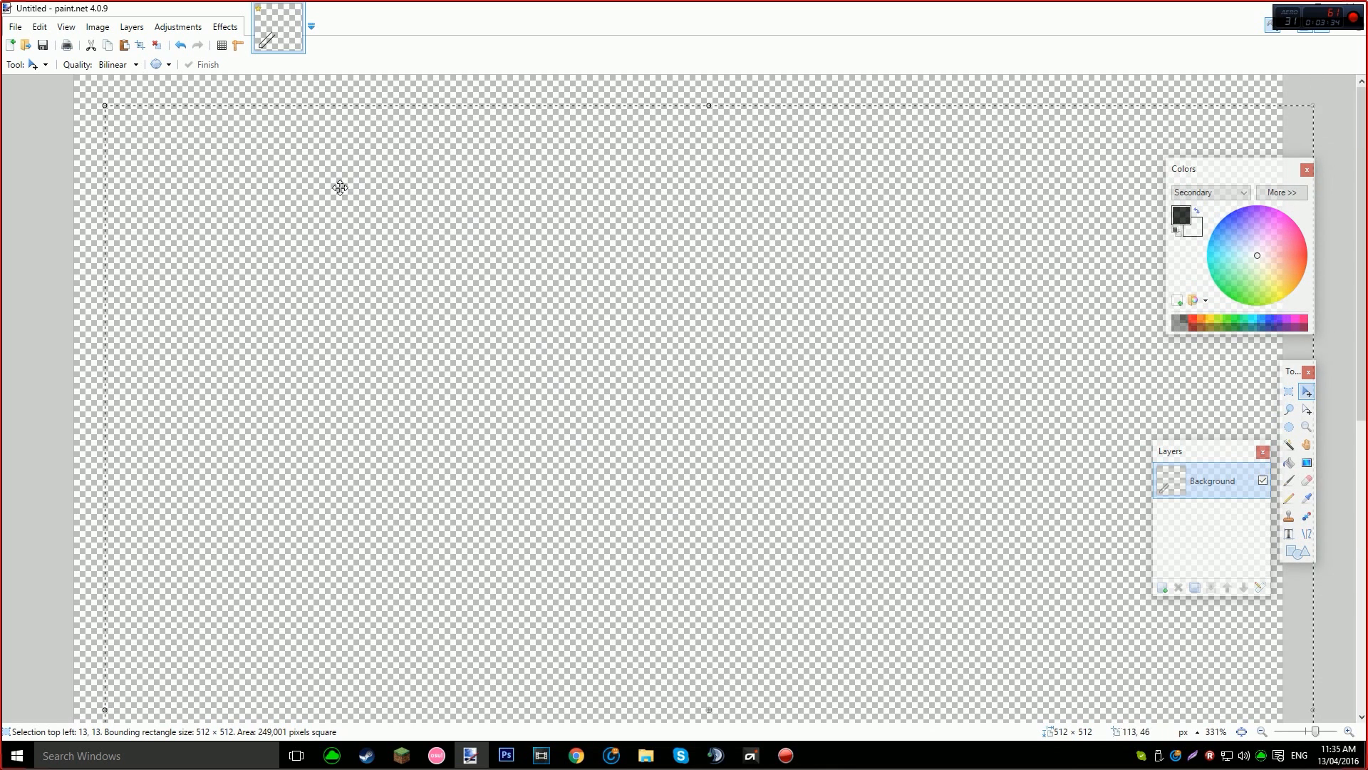
scroll(479, 516, "down", 12)
mouse_move(632, 488)
left_mouse_down()
mouse_move(703, 417)
mouse_move(645, 476)
left_mouse_up()
key("ctrl+z")
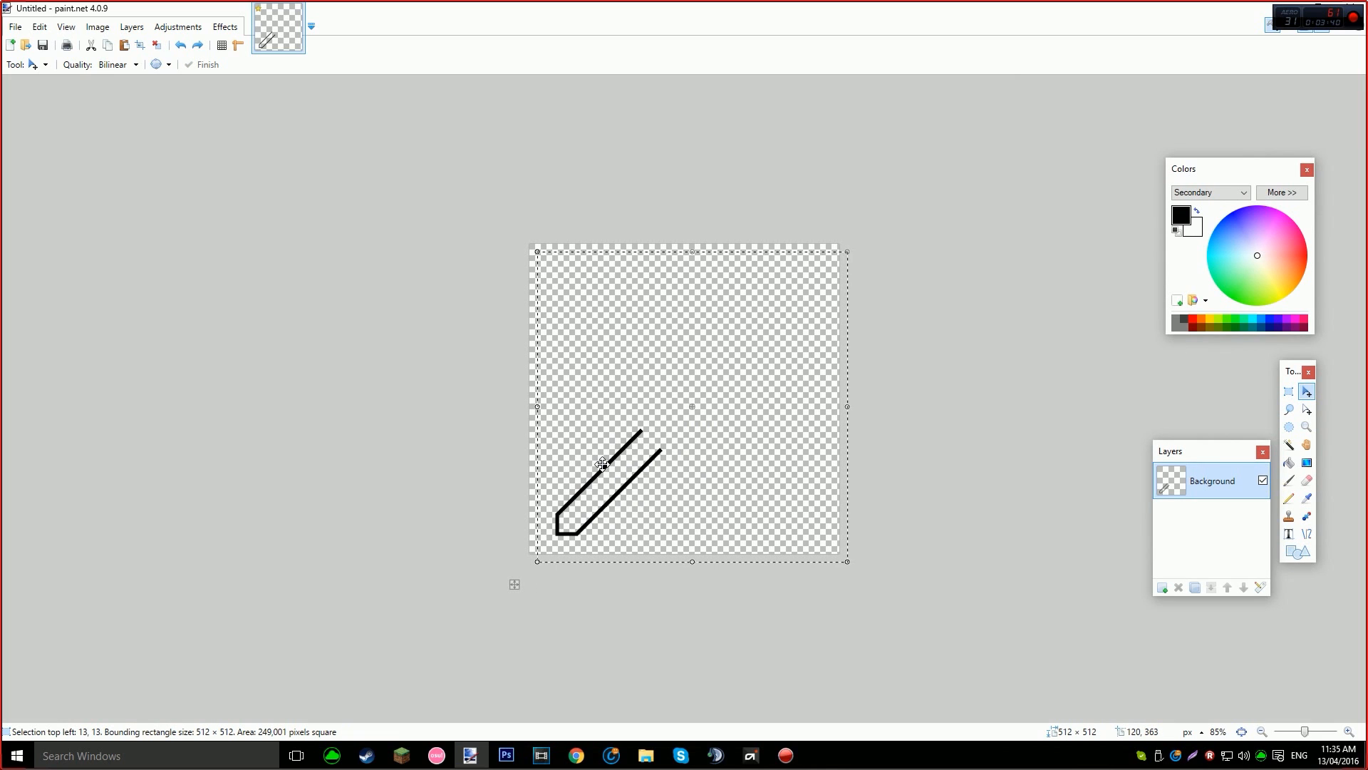
key("ctrl+d")
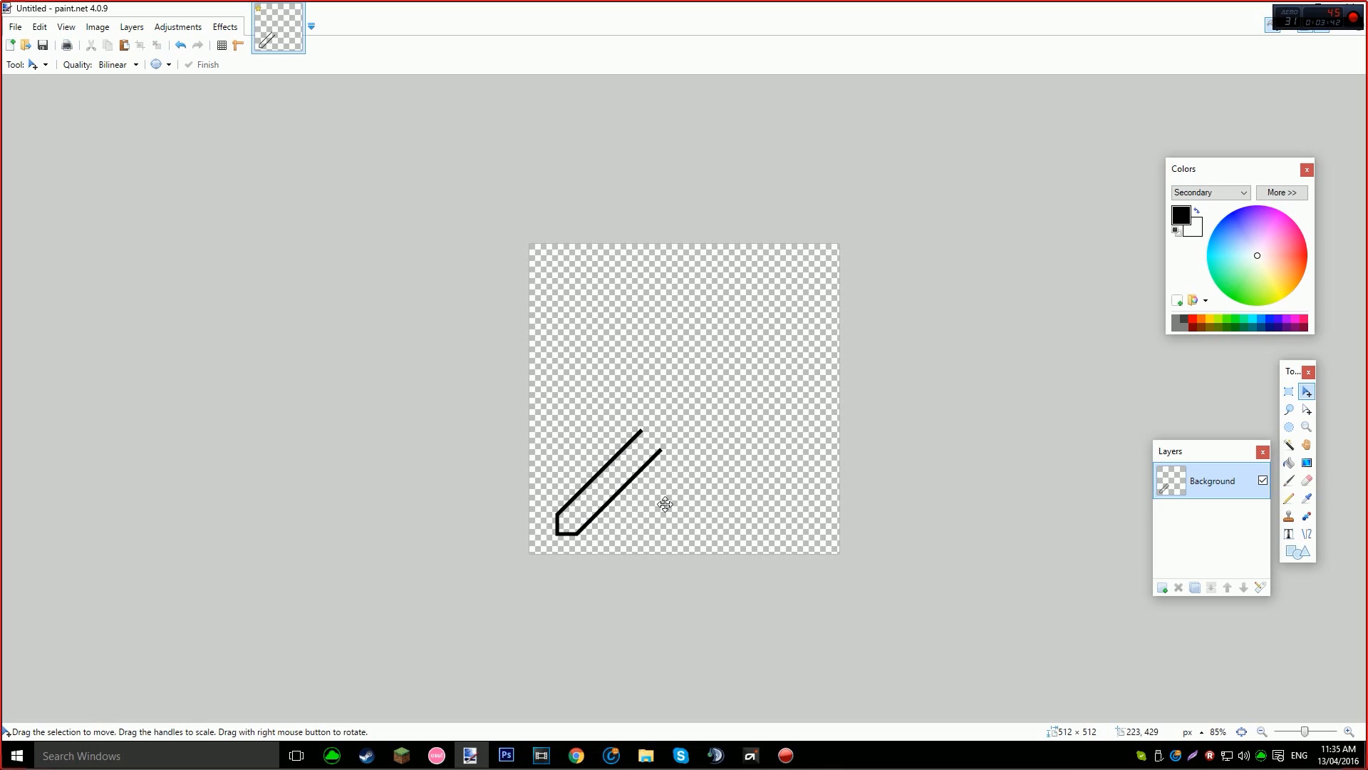
Try an inner cutout along the upper long edge from a short horizontal, a 45-degree diagonal and a 27 px vertical line.
scroll(557, 498, "up", 3)
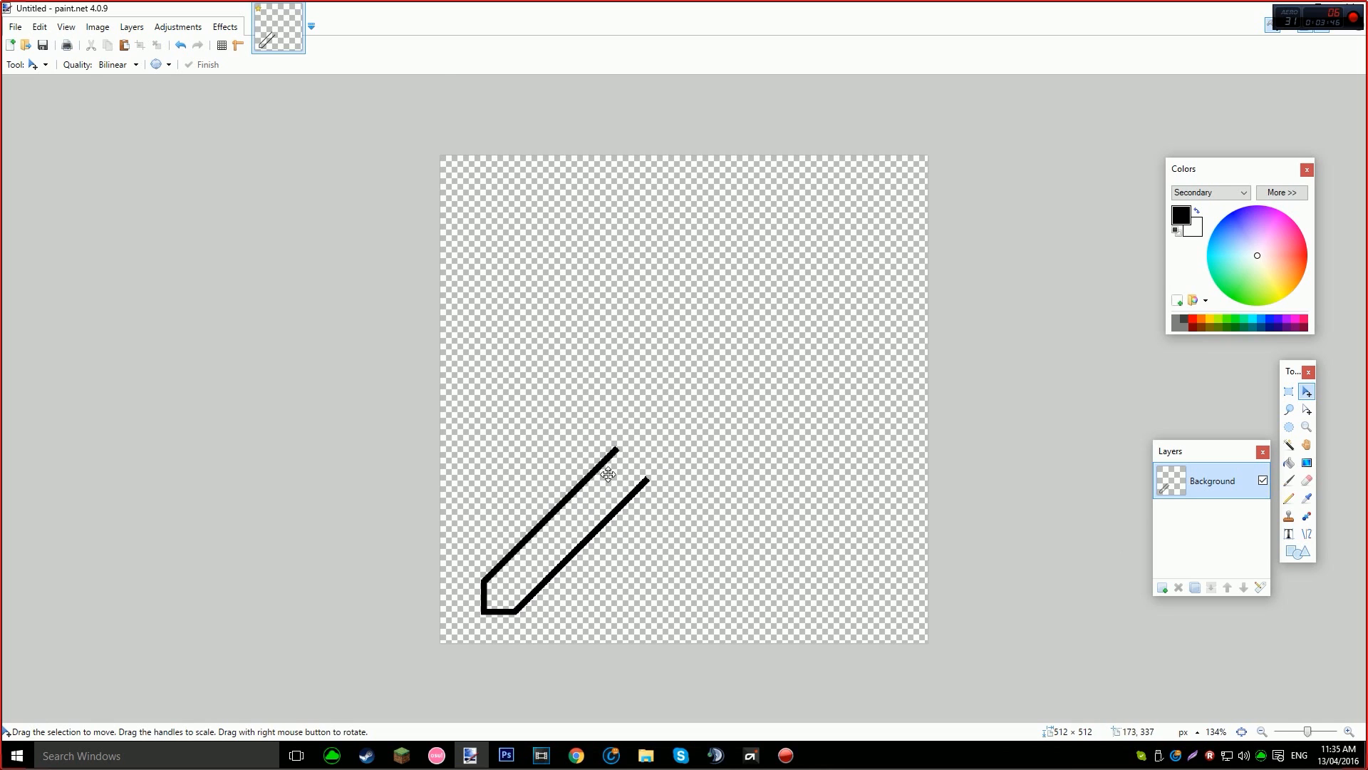
key("o")
scroll(631, 463, "up", 3)
scroll(563, 470, "down", 2)
scroll(514, 436, "up", 1)
scroll(511, 432, "down", 1)
scroll(382, 488, "up", 1)
scroll(258, 523, "down", 1)
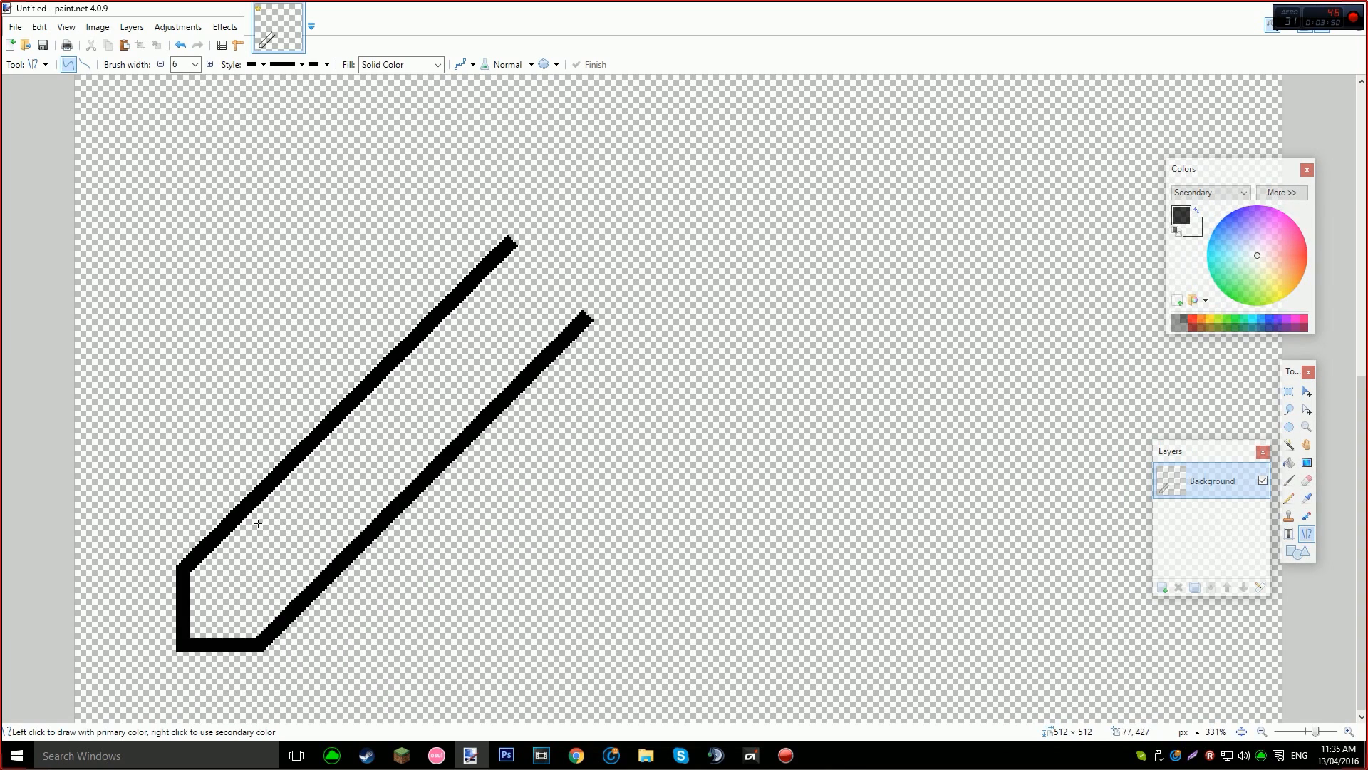
mouse_move(237, 508)
left_mouse_down()
mouse_move(317, 491)
mouse_move(292, 499)
mouse_move(311, 505)
mouse_move(385, 436)
mouse_move(461, 356)
mouse_move(461, 293)
mouse_move(406, 298)
mouse_move(408, 278)
mouse_move(267, 426)
left_mouse_up()
key("ctrl+z")
key("Return")
key("Return")
key("Return")
scroll(449, 314, "up", 4)
key("e")
Undo all the inner cutout lines.
key("ctrl+z")
key("ctrl+z")
key("ctrl+z")
key("ctrl+z")
key("ctrl+z")
key("ctrl+z")
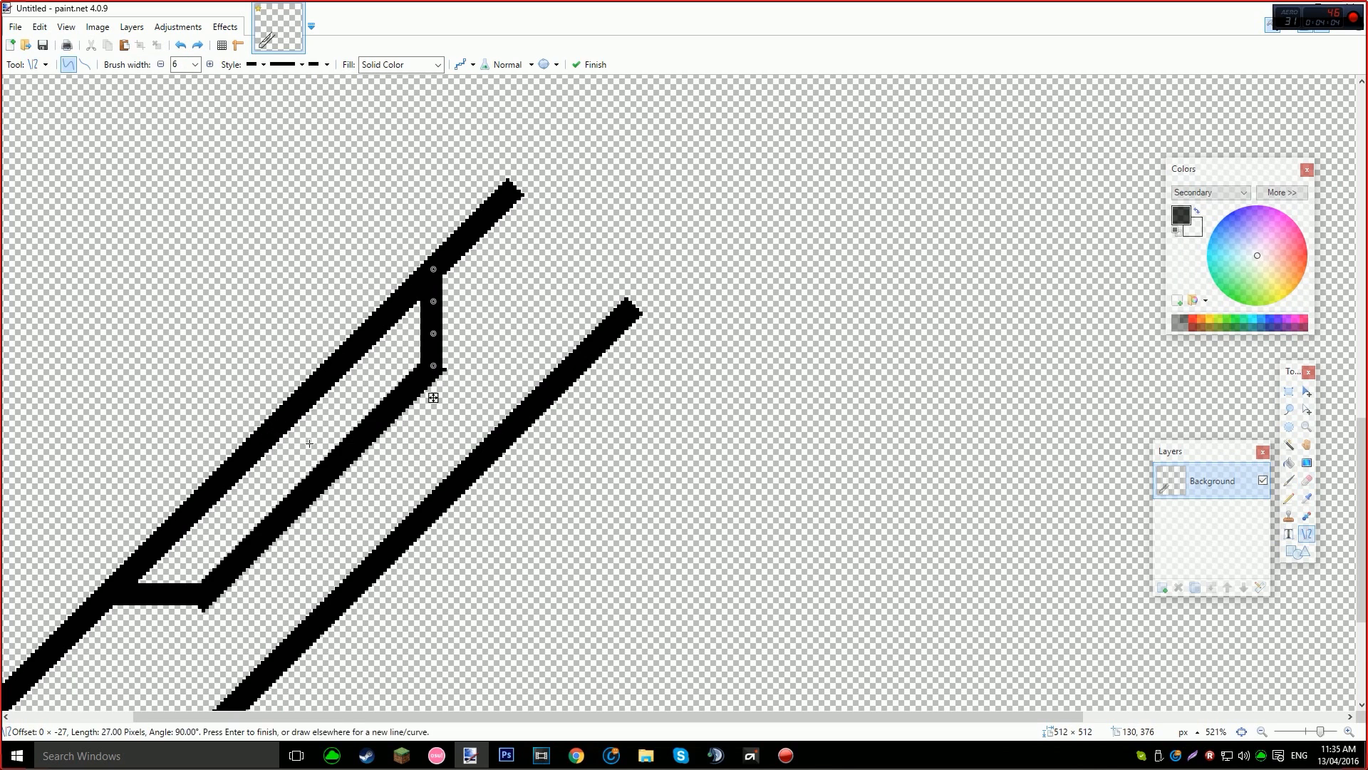
key("ctrl+z")
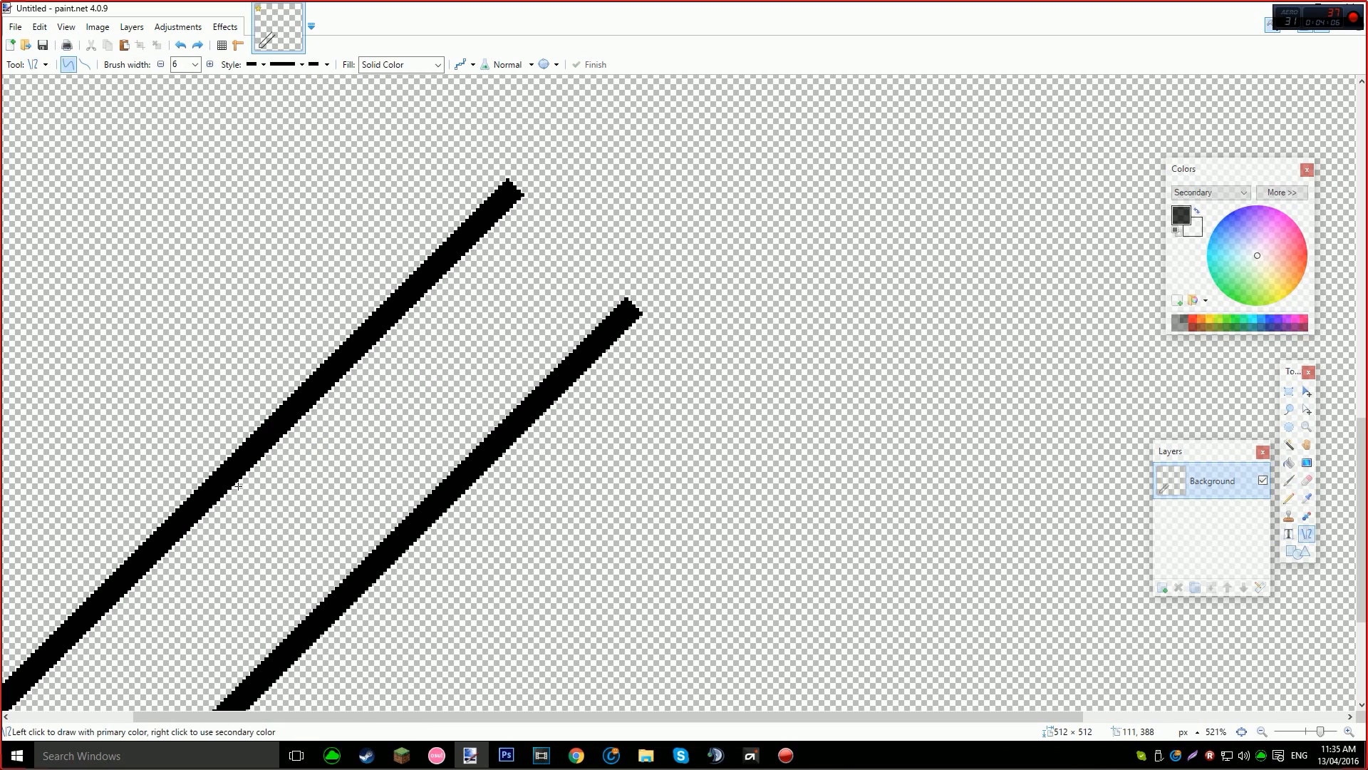
With brush width 8, try a vertical line up from the upper diagonal's free end twice, undoing each attempt.
scroll(252, 506, "down", 1)
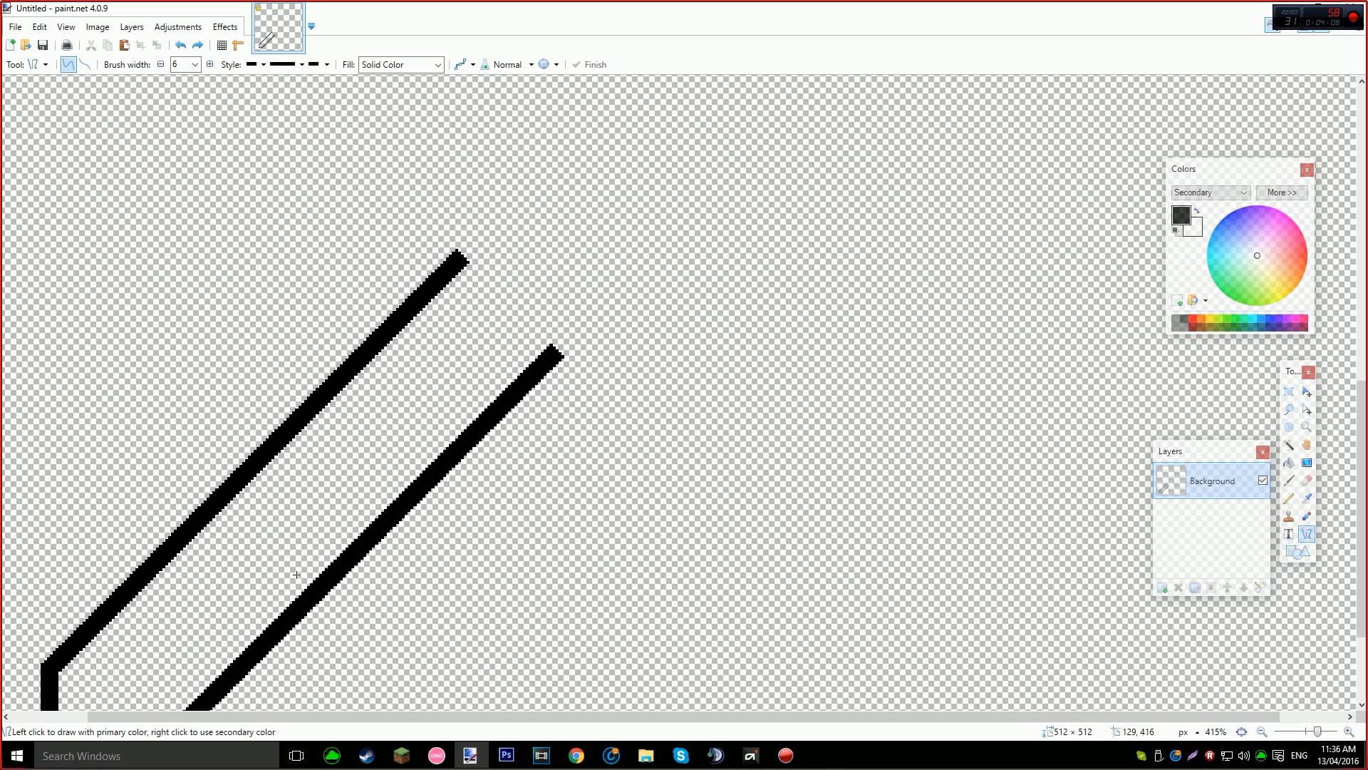
scroll(297, 576, "down", 1)
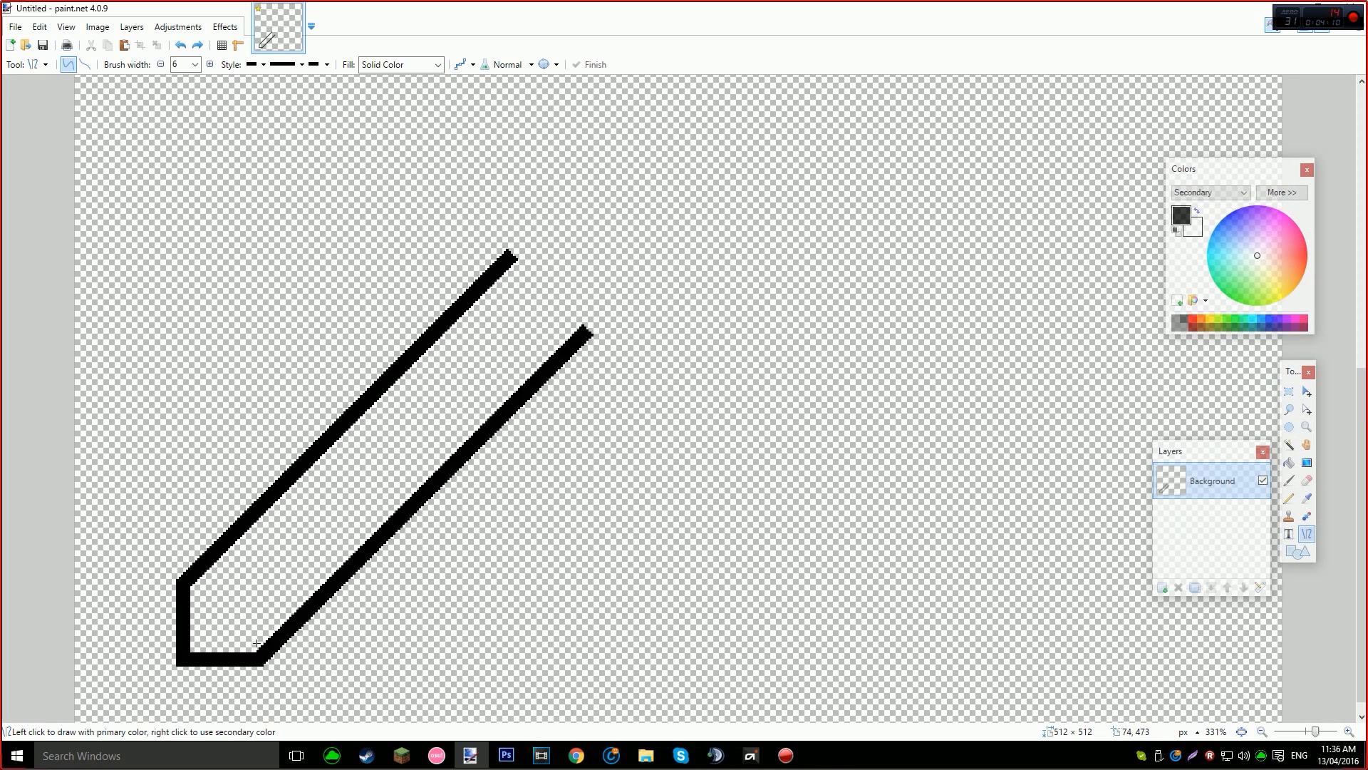
scroll(323, 606, "up", 5)
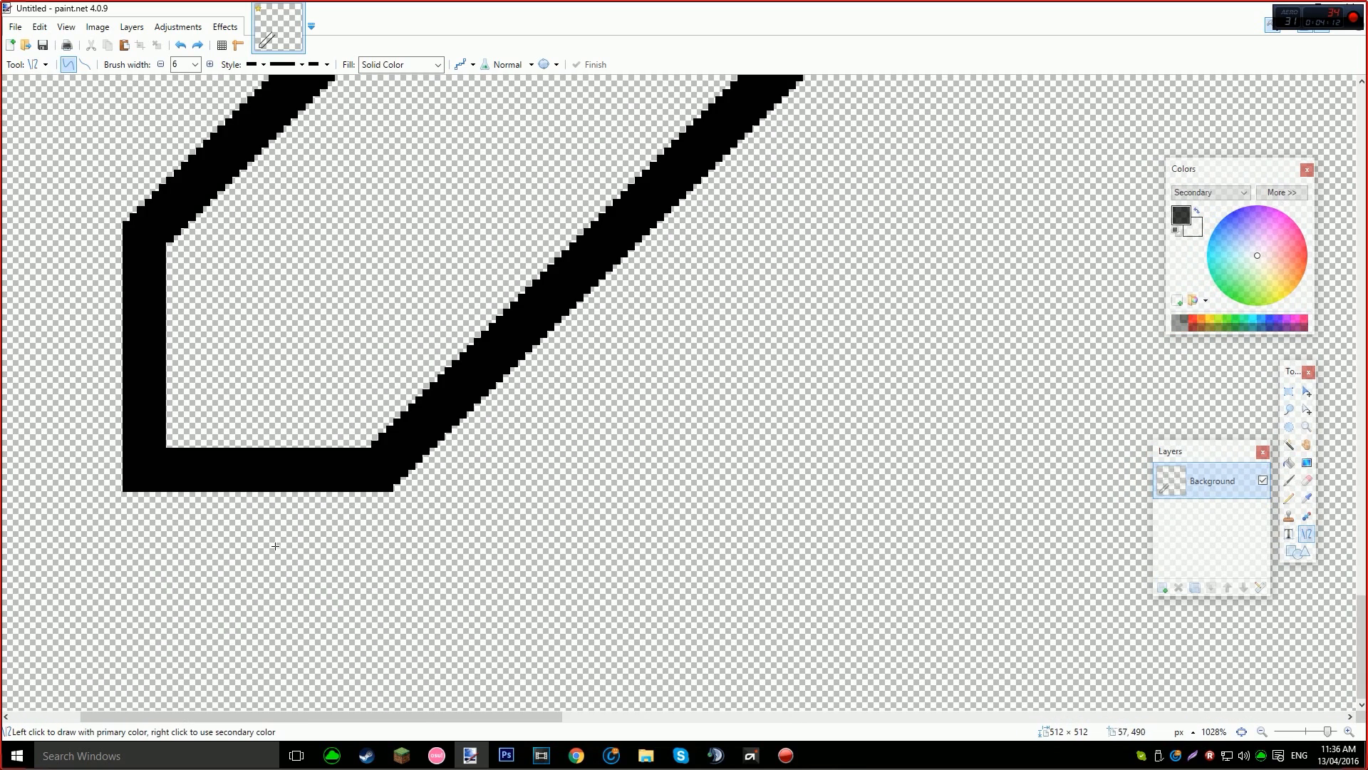
scroll(483, 406, "down", 5)
scroll(571, 375, "up", 2)
scroll(537, 410, "up", 4)
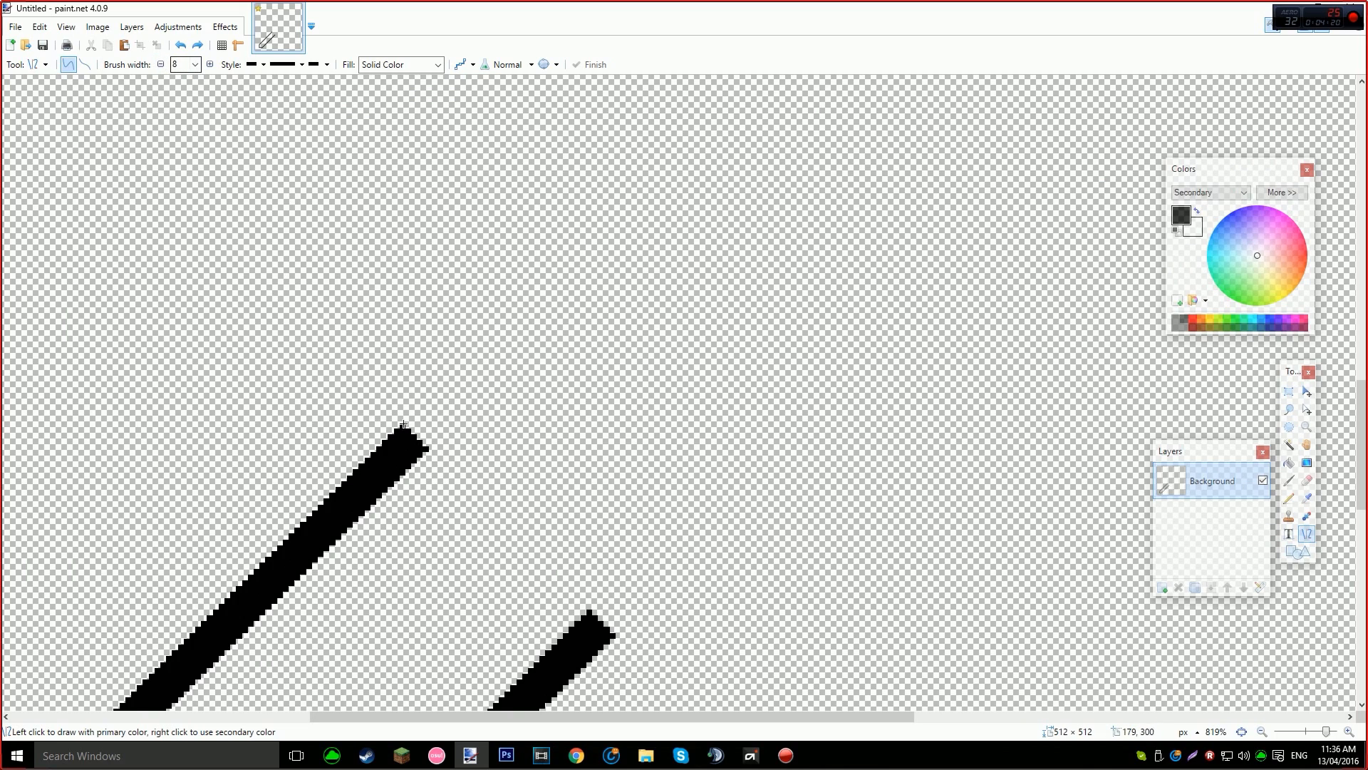
left_click_drag(407, 457, 409, 271)
key("ctrl+z")
mouse_move(401, 454)
left_mouse_down()
mouse_move(402, 301)
mouse_move(385, 300)
left_mouse_up()
key("ctrl+z")
With brush width 6, draw a short vertical up from the upper diagonal's free end and a 45-degree line rising leftward from it.
scroll(189, 66, "down", 1)
mouse_move(402, 452)
left_mouse_down()
mouse_move(409, 328)
mouse_move(266, 190)
mouse_move(171, 135)
left_mouse_up()
key("Return")
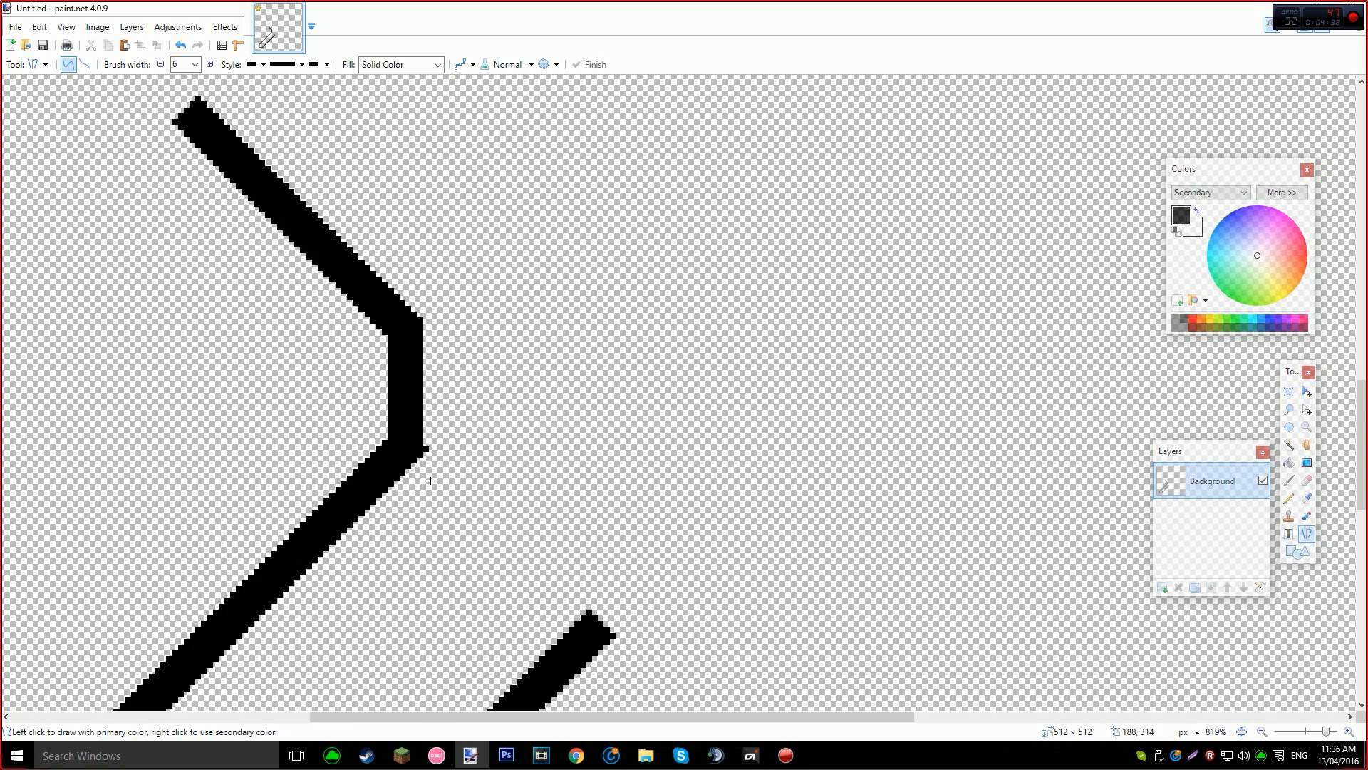
Erase the stray pixel where the short vertical line meets the upper long diagonal.
scroll(428, 478, "up", 6)
key("e")
left_click(452, 427)
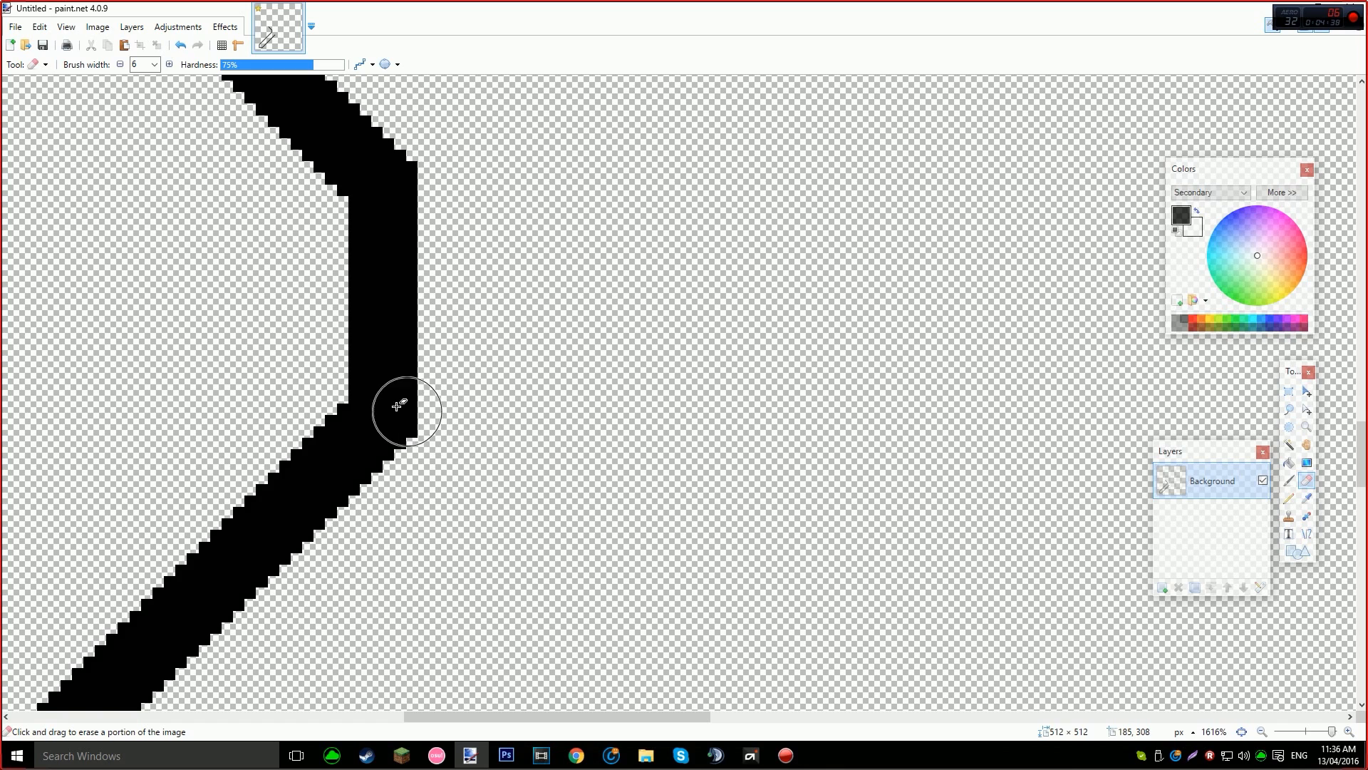
Try a short vertical line up from the leftward diagonal's free end and a 45-degree line descending rightward from its top.
scroll(392, 391, "down", 3)
key("o")
scroll(263, 278, "up", 1)
scroll(253, 271, "up", 4)
scroll(244, 349, "up", 1)
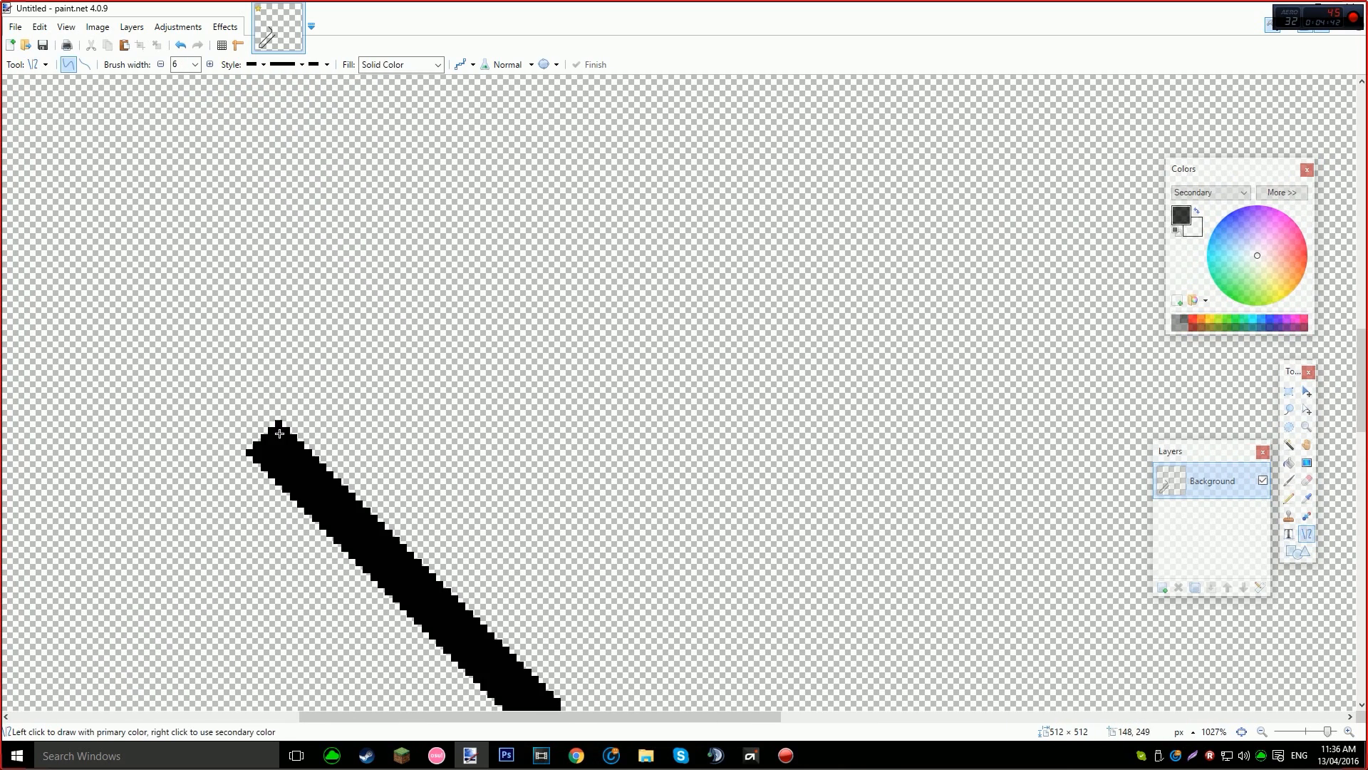
left_click_drag(276, 460, 760, 657)
key("Return")
scroll(715, 551, "down", 3)
key("Return")
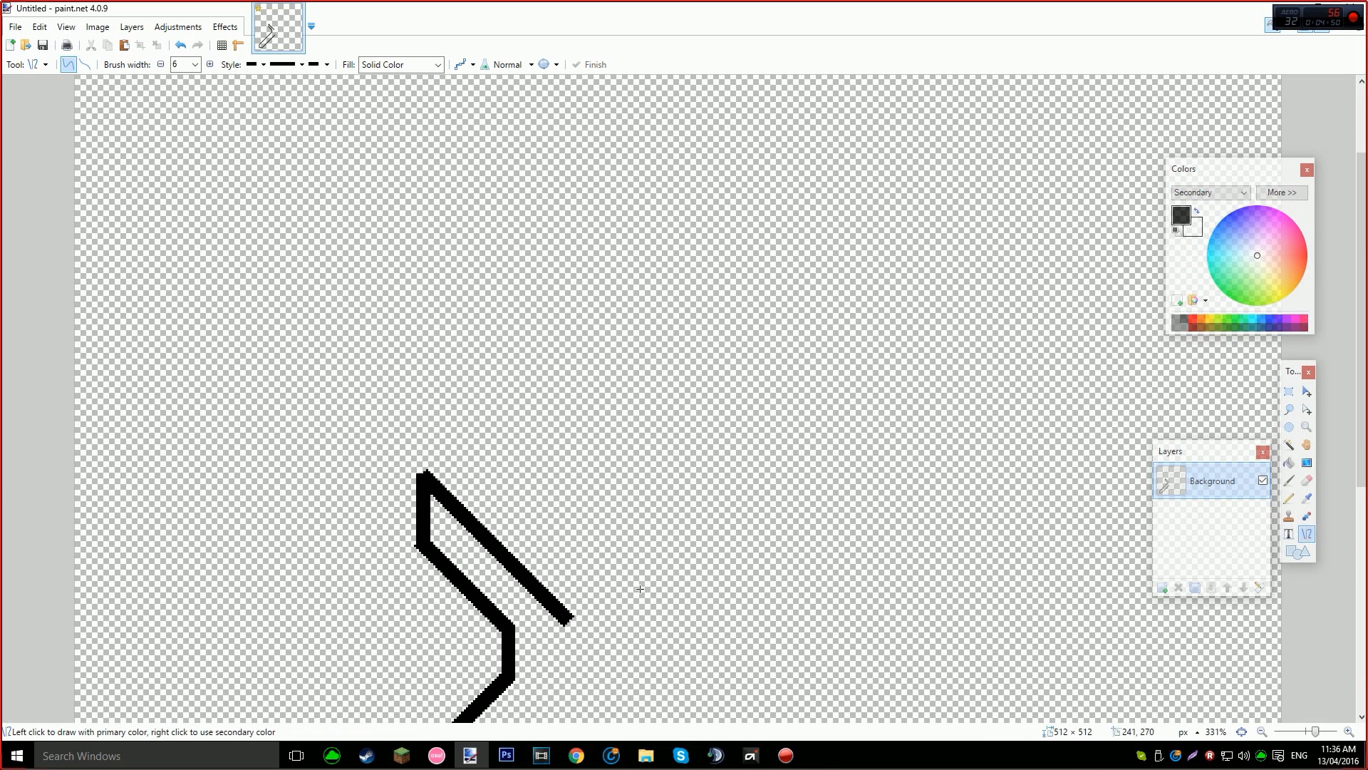
scroll(637, 570, "down", 3)
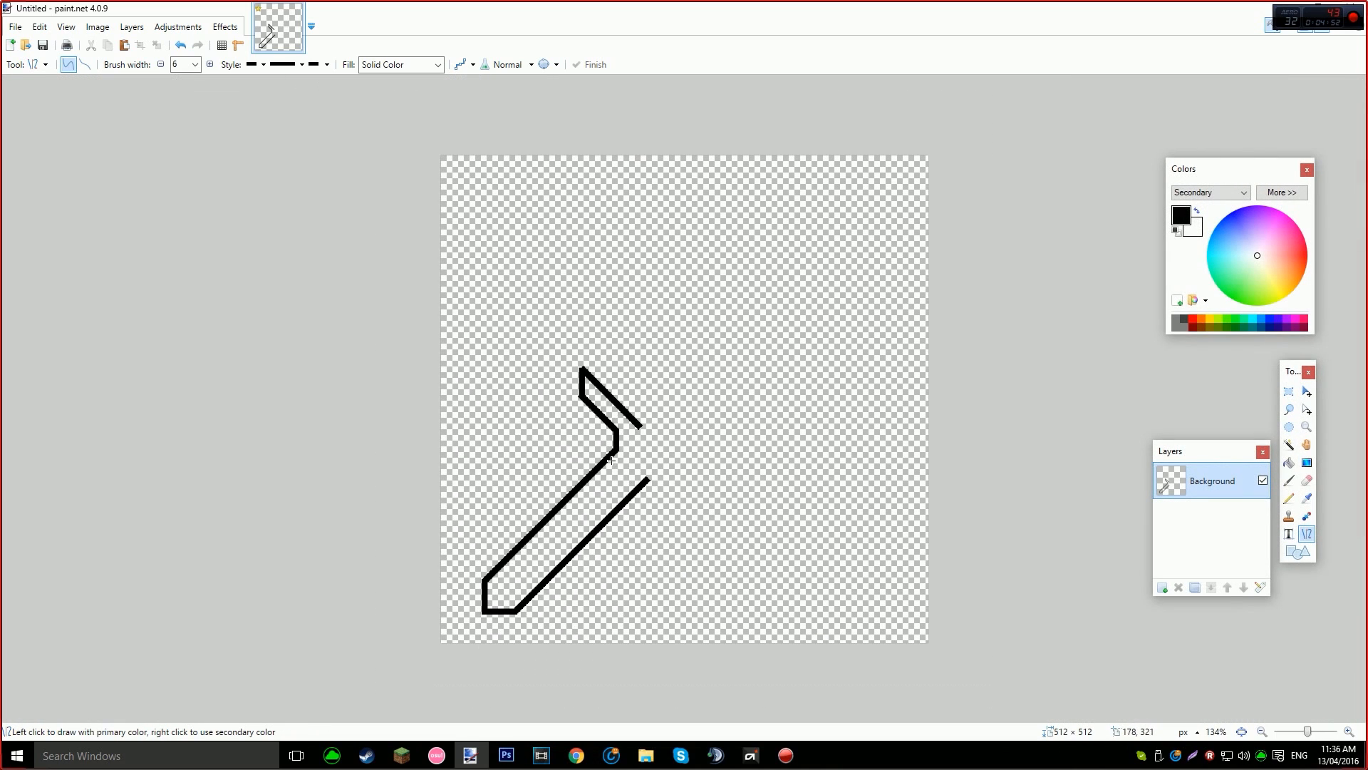
key("s")
left_click_drag(476, 627, 549, 558)
key("ctrl+z")
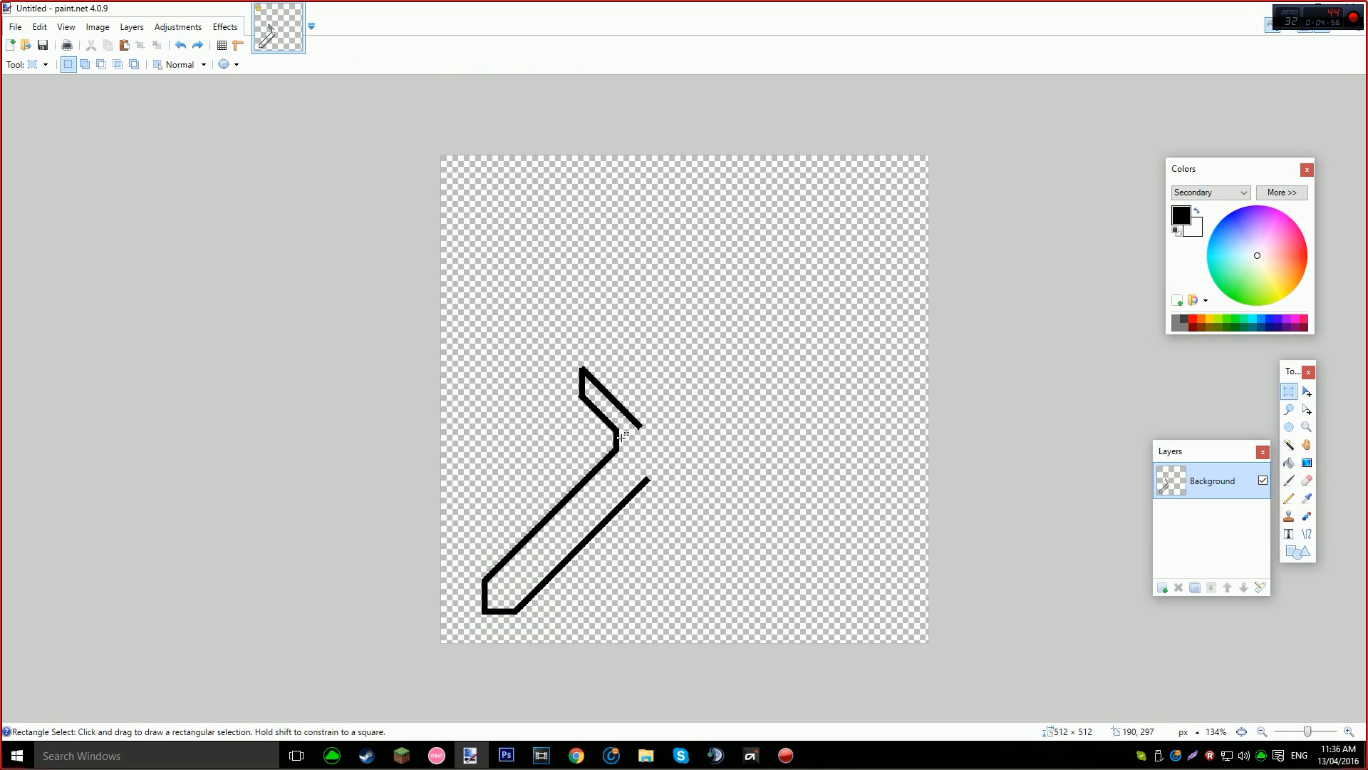
left_click_drag(439, 630, 547, 539)
left_click(621, 430)
Undo the newest 45-degree line and the short vertical line at the leftward diagonal's free end.
scroll(616, 450, "up", 4)
key("o")
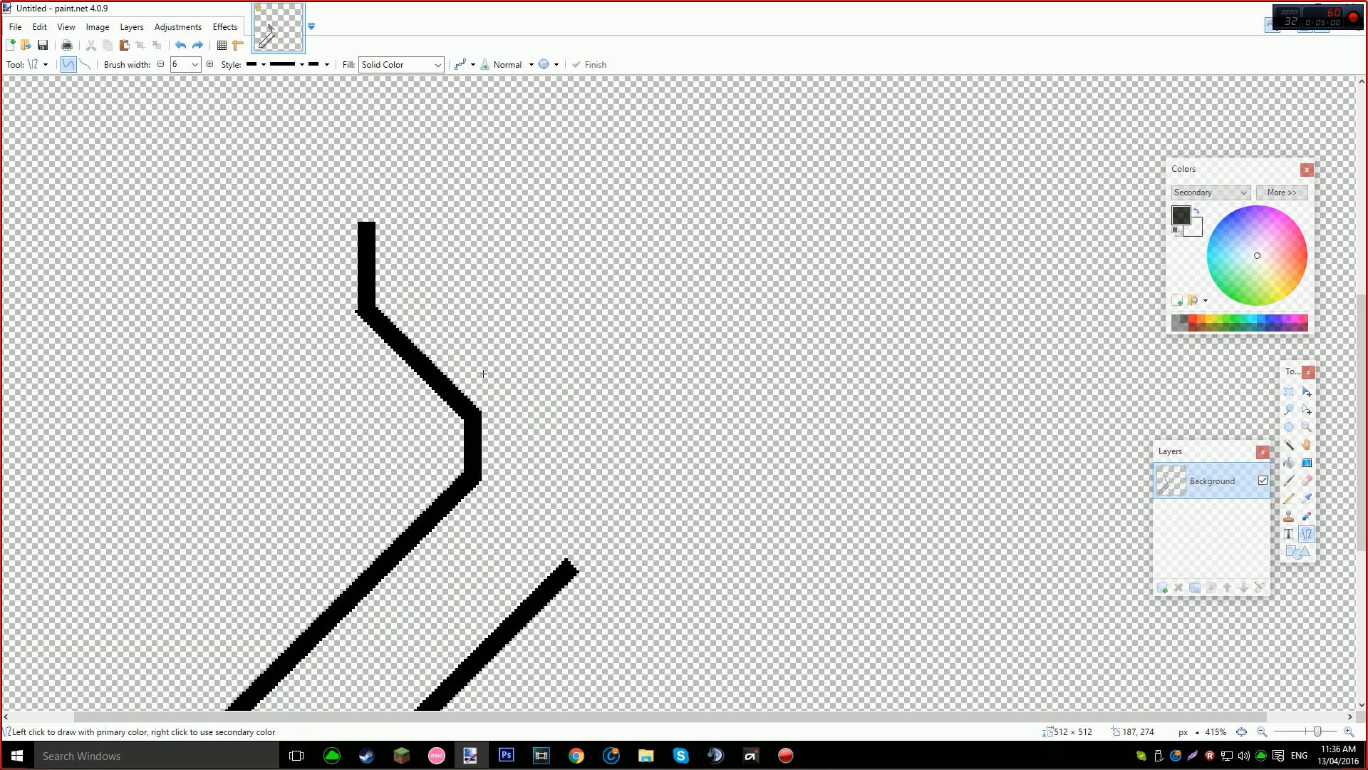
key("ctrl+z")
key("ctrl+z")
Draw a longer vertical up from the leftward diagonal's free end and a 45-degree line about 164 px long descending rightward from its top.
scroll(304, 339, "up", 4)
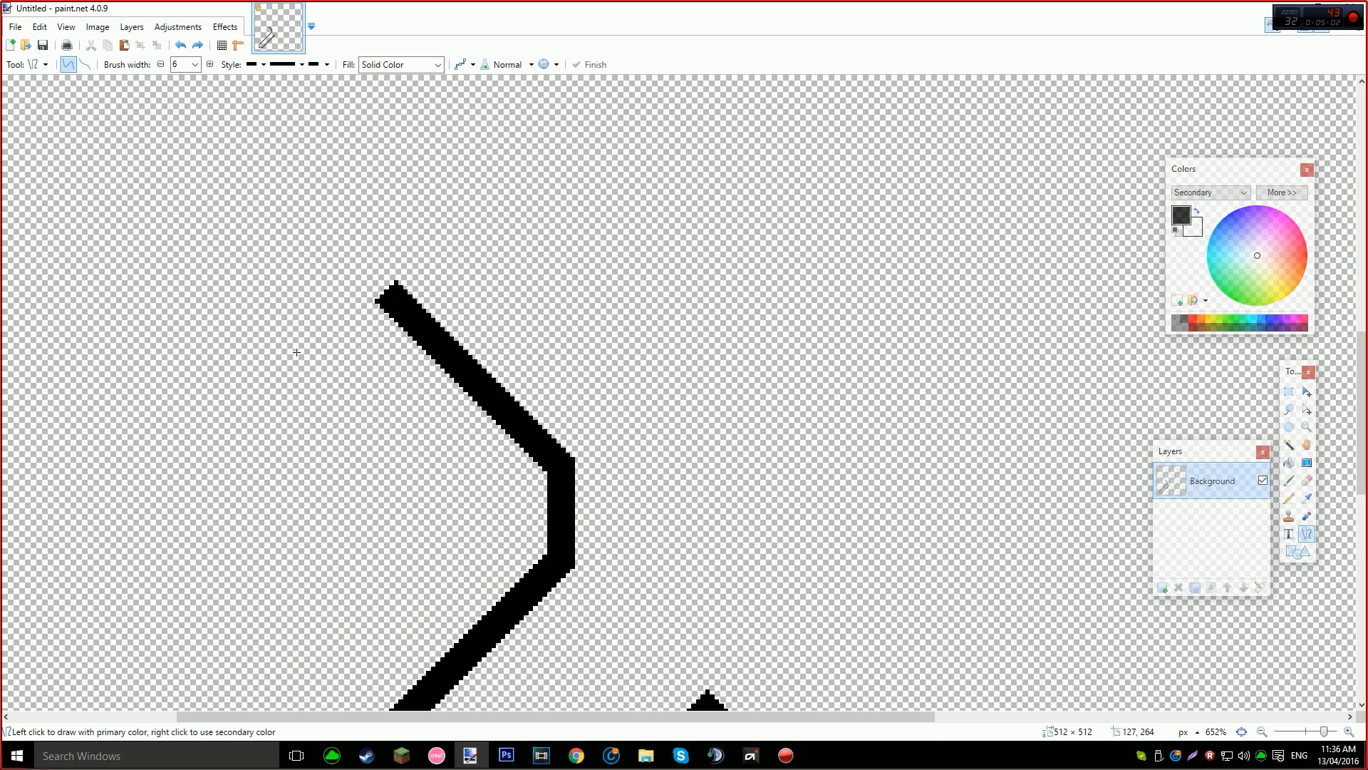
scroll(354, 420, "up", 1)
left_click_drag(413, 405, 289, 294)
scroll(302, 431, "up", 2)
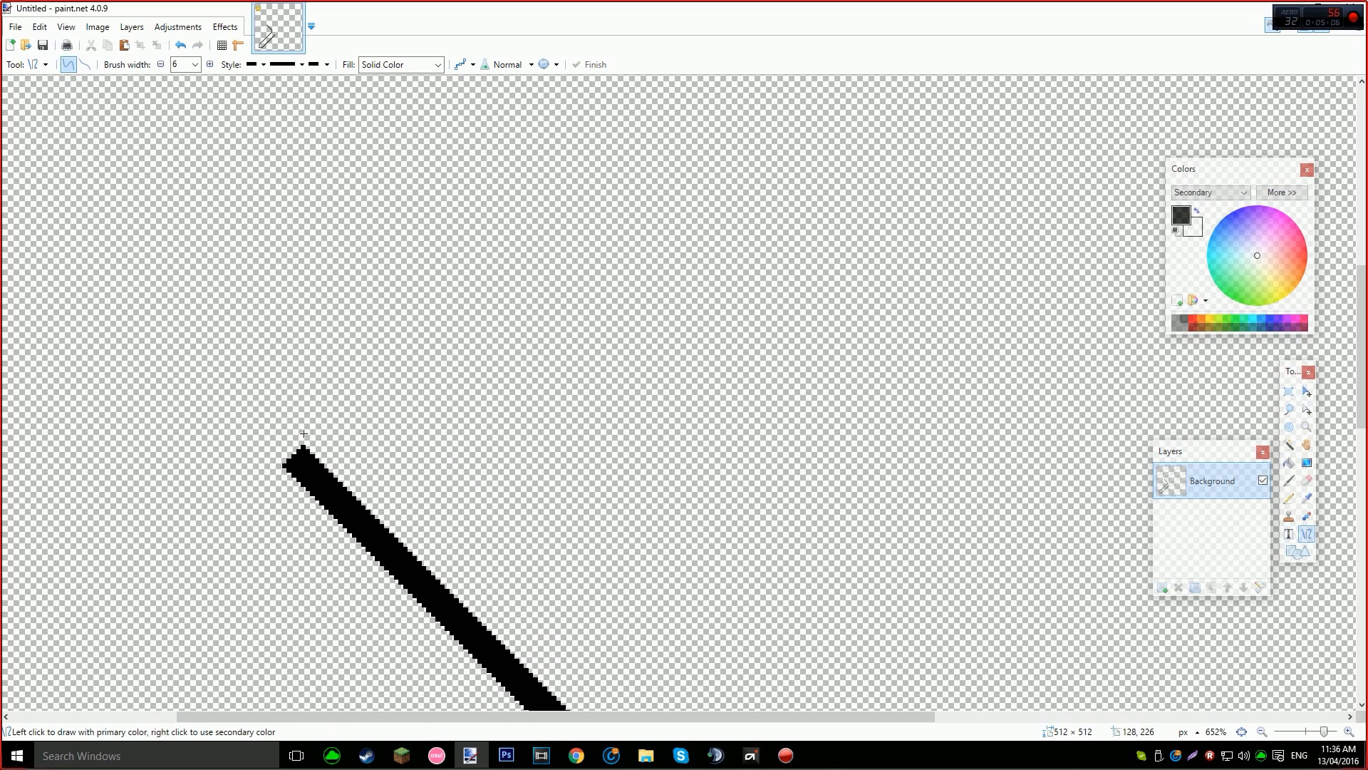
left_click_drag(296, 469, 819, 709)
key("Return")
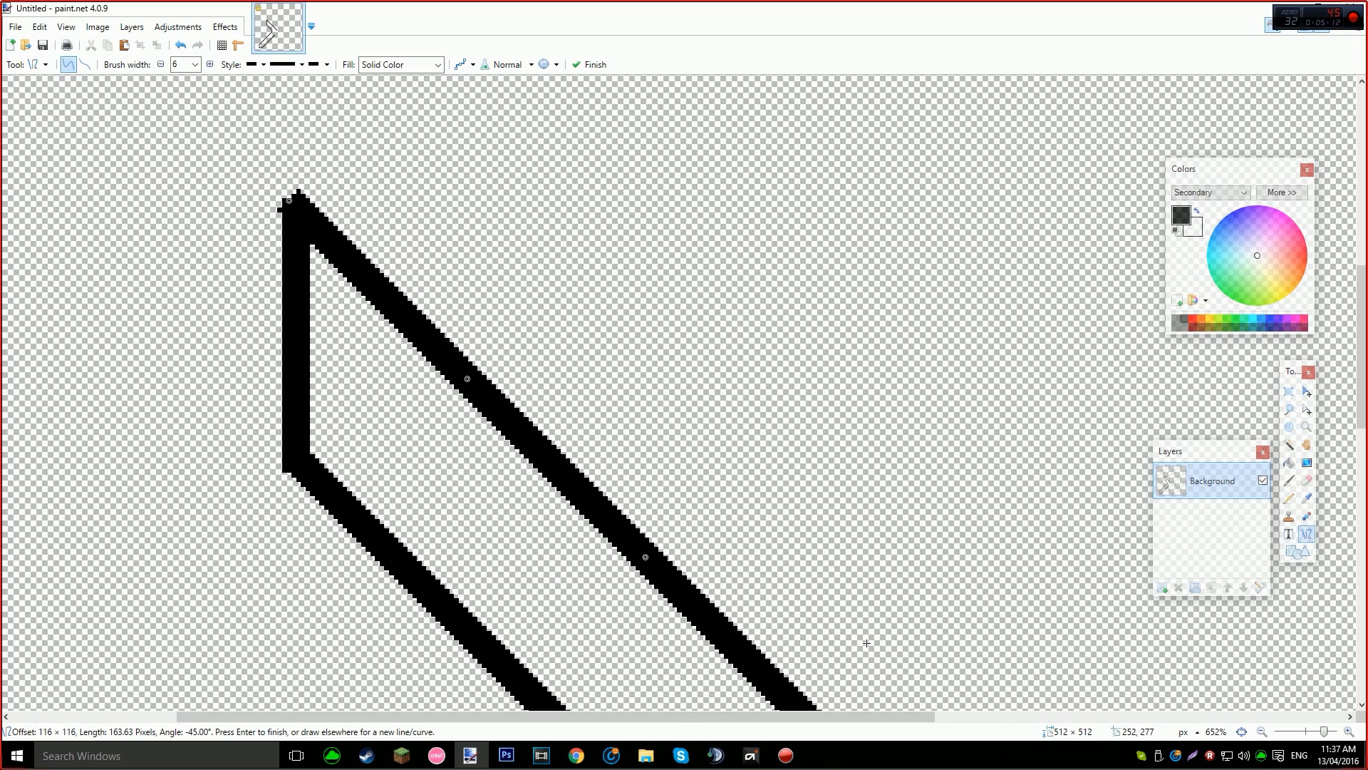
Erase the stray pixels sticking out of the pointed corner at the top of the longer vertical line.
key("ctrl+b")
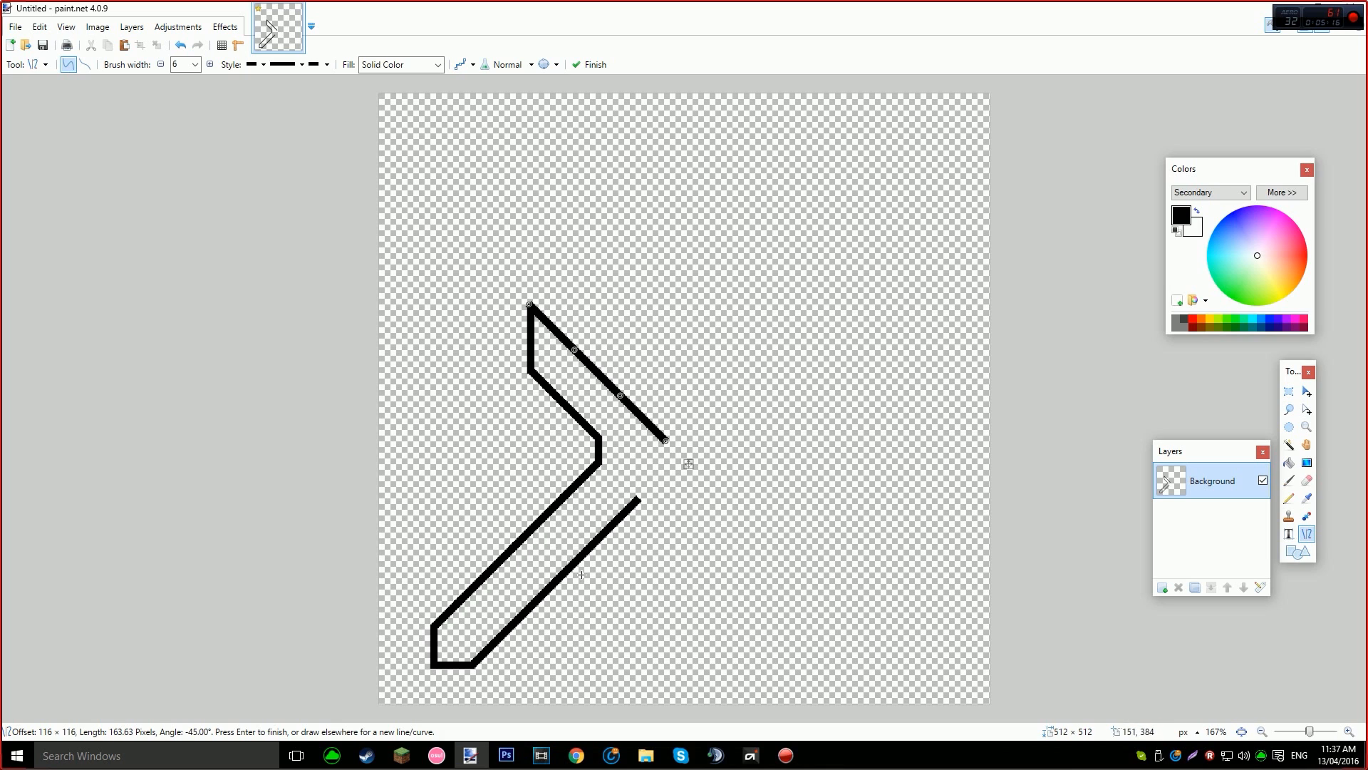
scroll(620, 428, "up", 2)
scroll(460, 432, "up", 11)
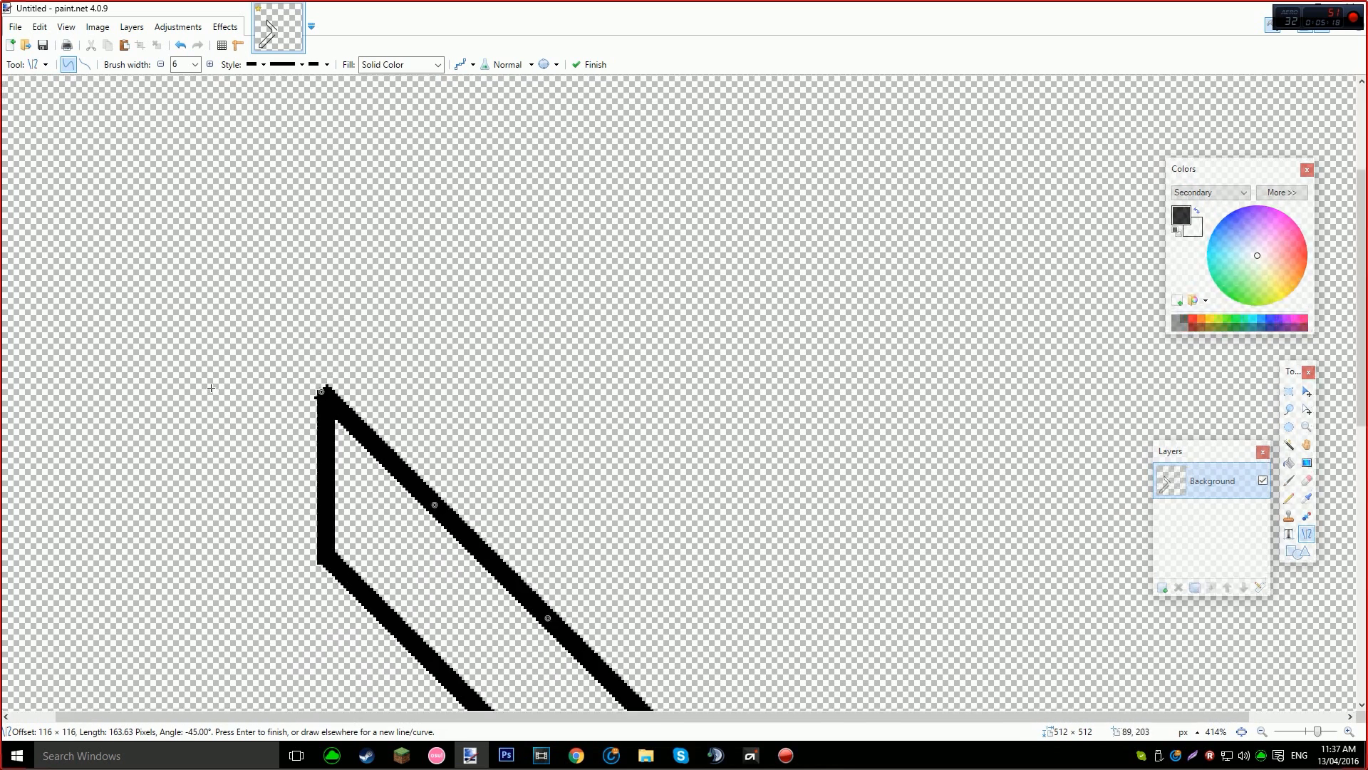
key("r")
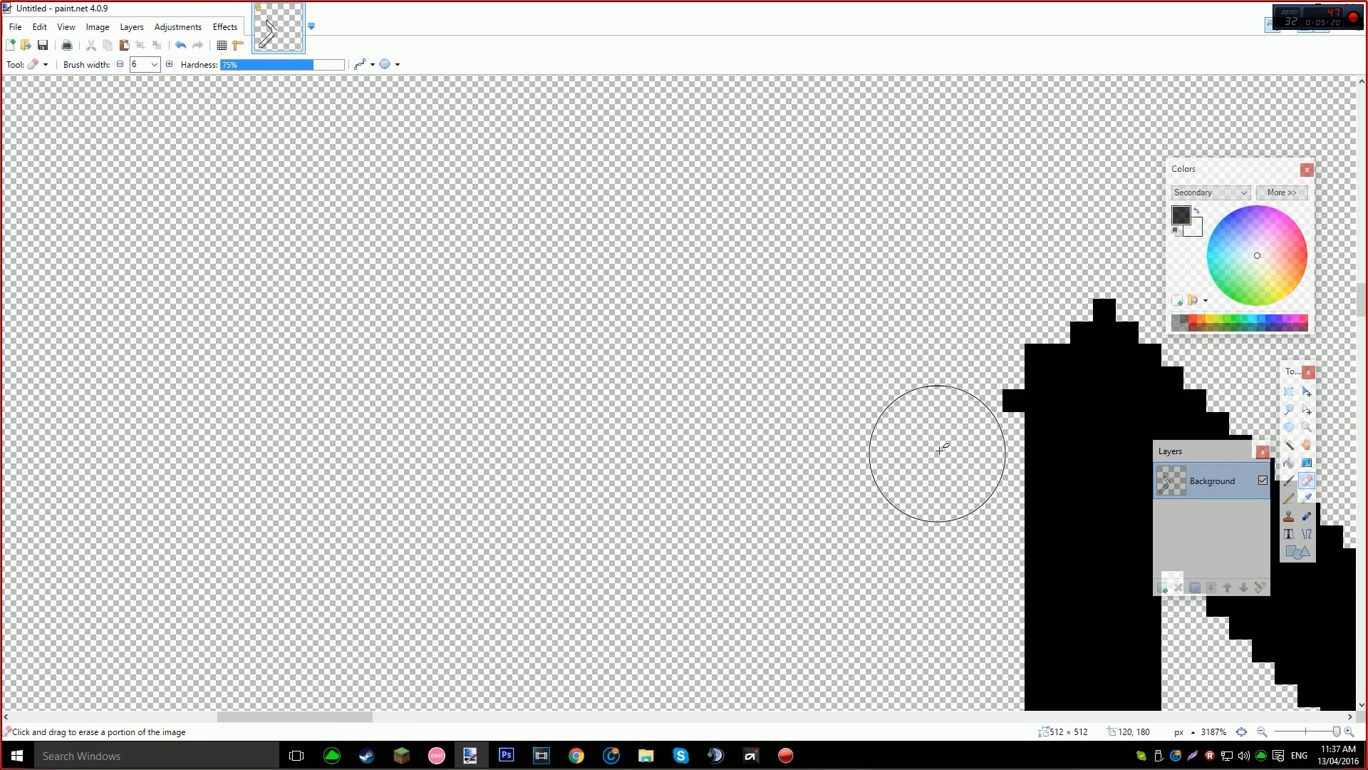
key("h")
left_click_drag(974, 485, 424, 508)
key("e")
left_click_drag(544, 290, 608, 391)
scroll(767, 391, "down", 7)
scroll(823, 431, "down", 2)
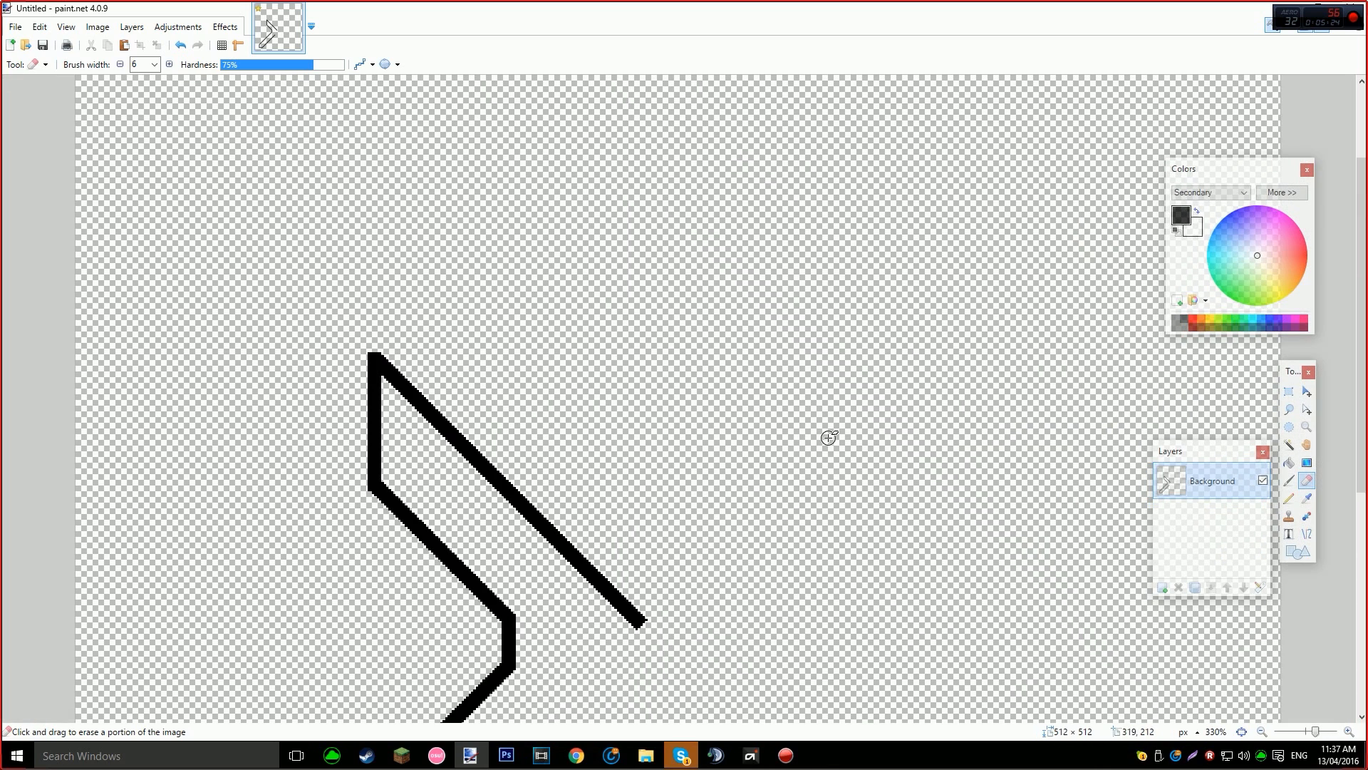
scroll(400, 498, "up", 8)
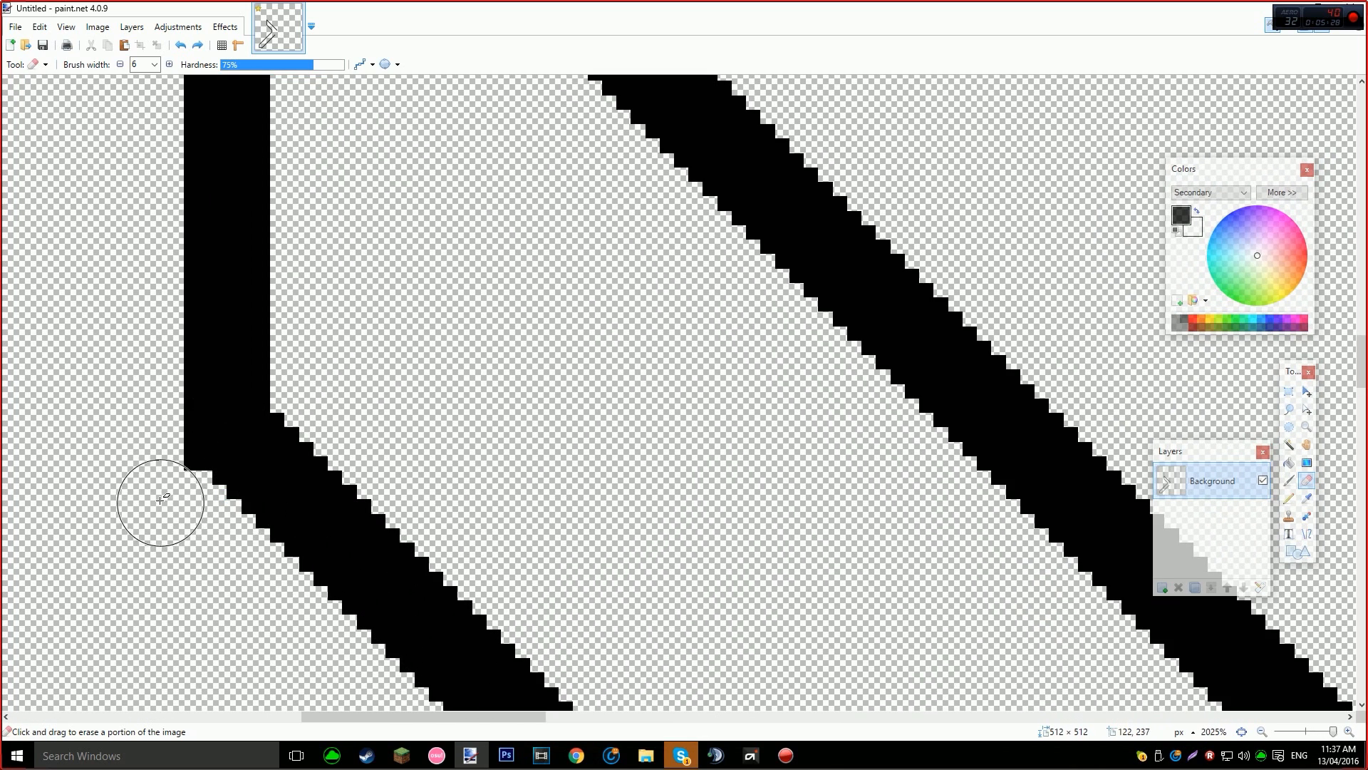
scroll(486, 497, "down", 5)
scroll(486, 498, "down", 4)
scroll(687, 464, "down", 1)
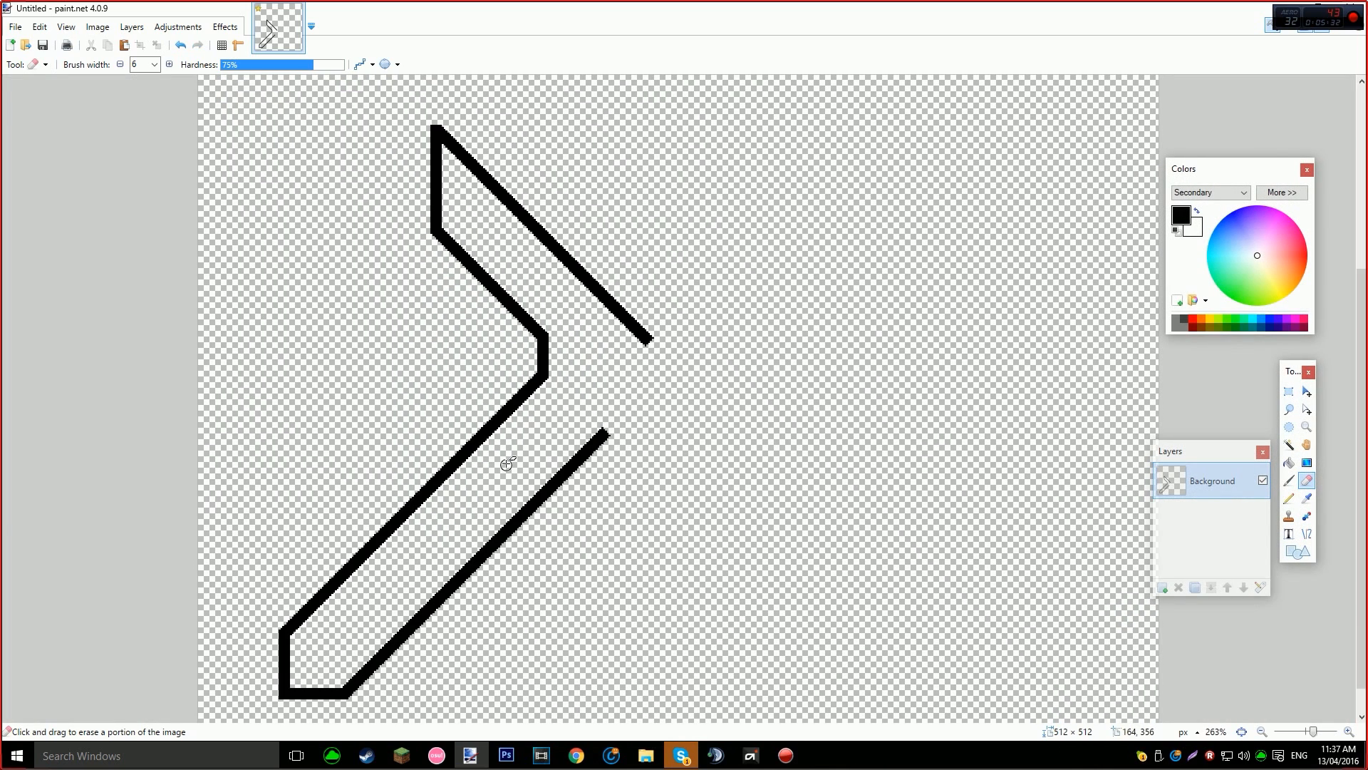
left_click_drag(339, 568, 343, 573)
left_click_drag(453, 462, 431, 598)
key("ctrl+z")
key("ctrl+y")
left_click_drag(426, 476, 426, 533)
key("ctrl+z")
Select the entire black outline with the Magic Wand and copy it.
key("s")
key("s")
key("s")
key("s")
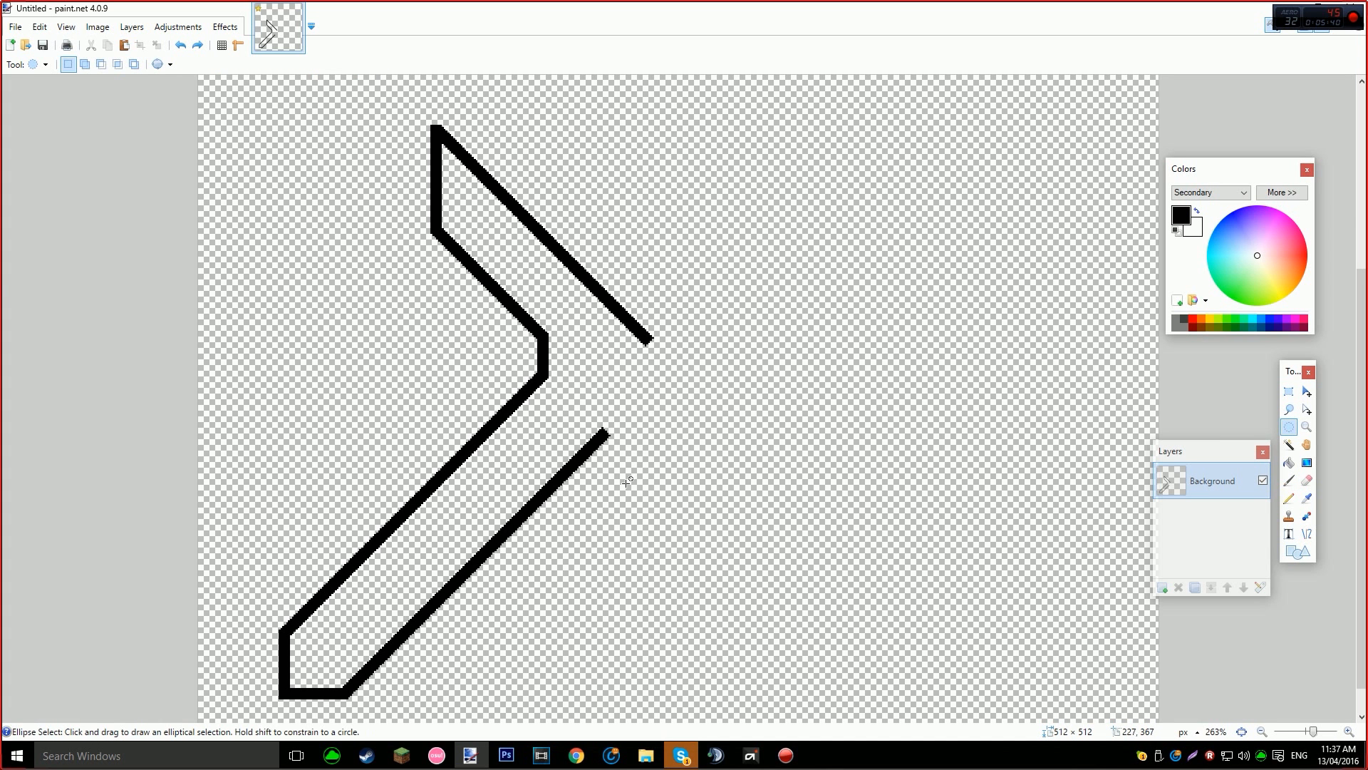
scroll(573, 478, "up", 6)
left_click(477, 492)
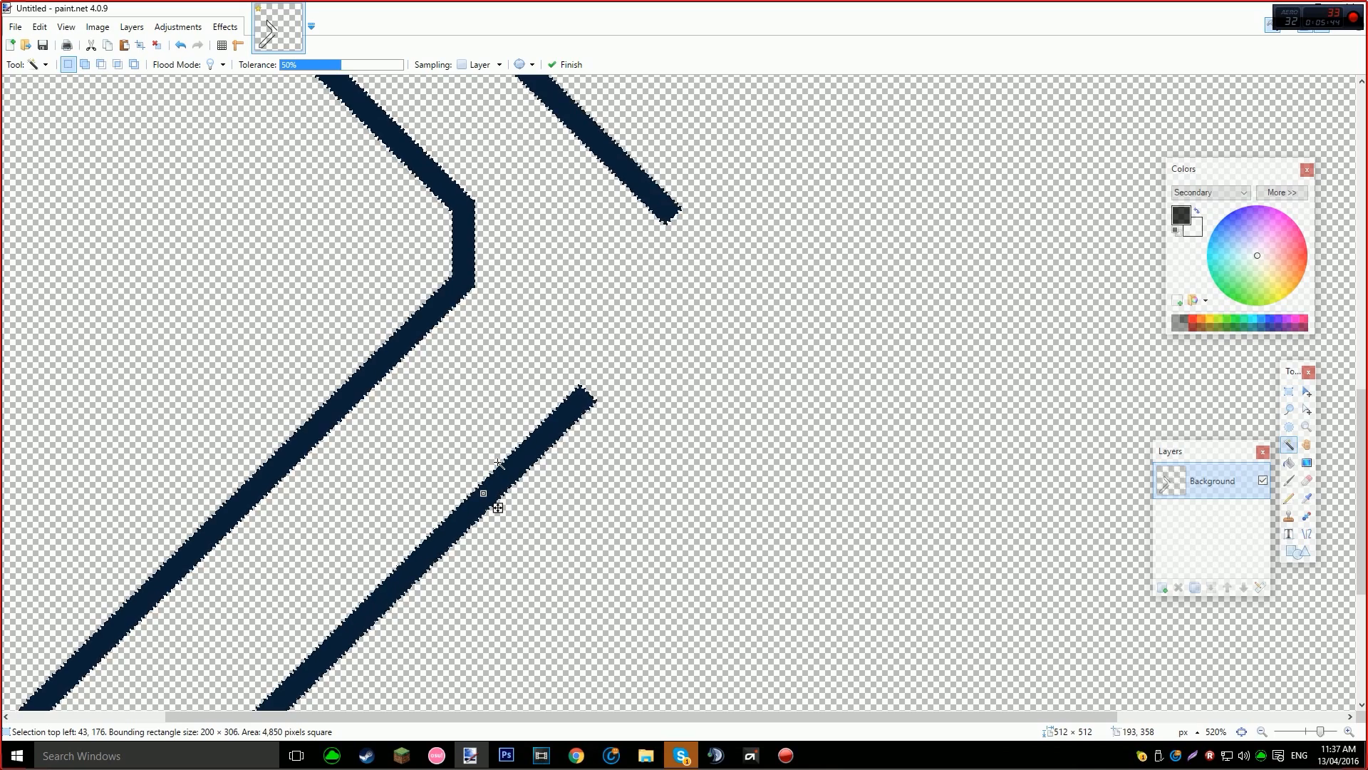
scroll(656, 436, "down", 3)
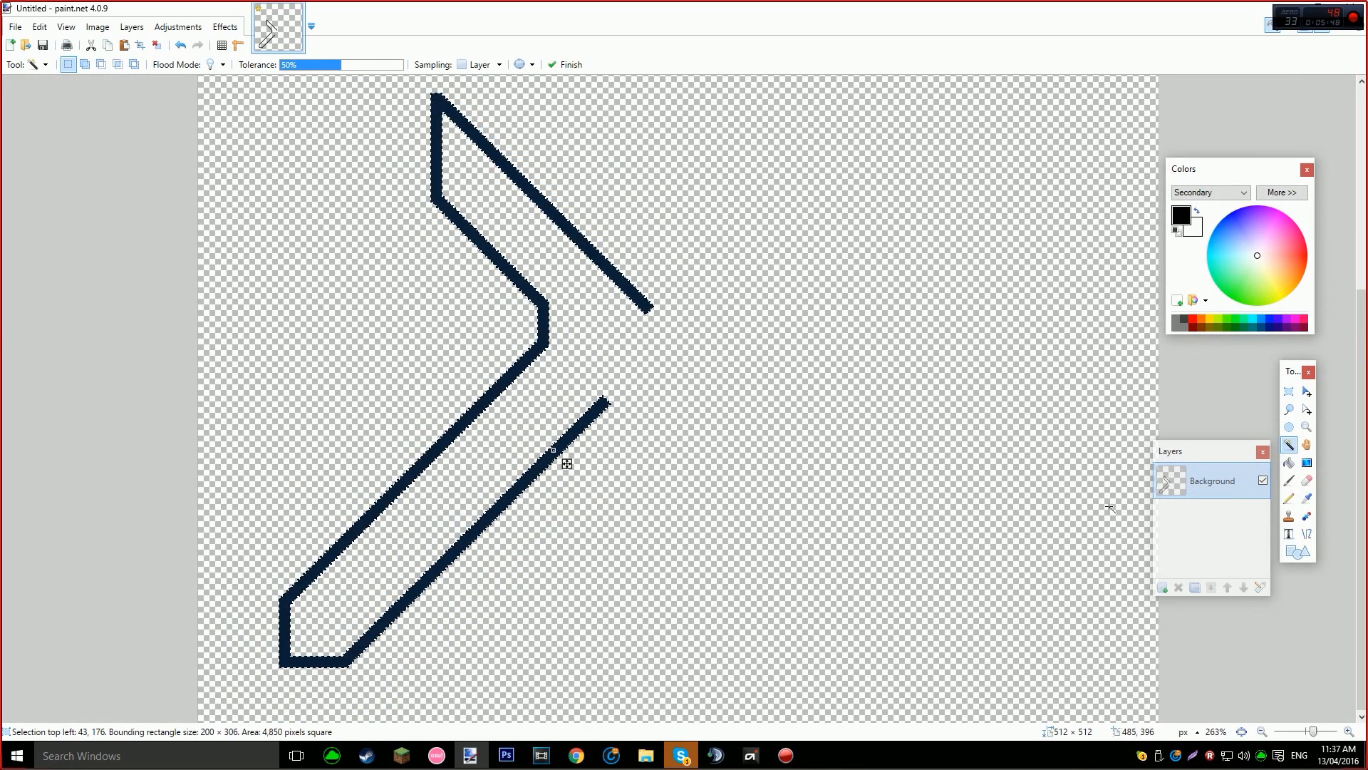
Paste the copied outline onto a new layer and flip that layer horizontally.
left_click(1162, 587)
key("ctrl+v")
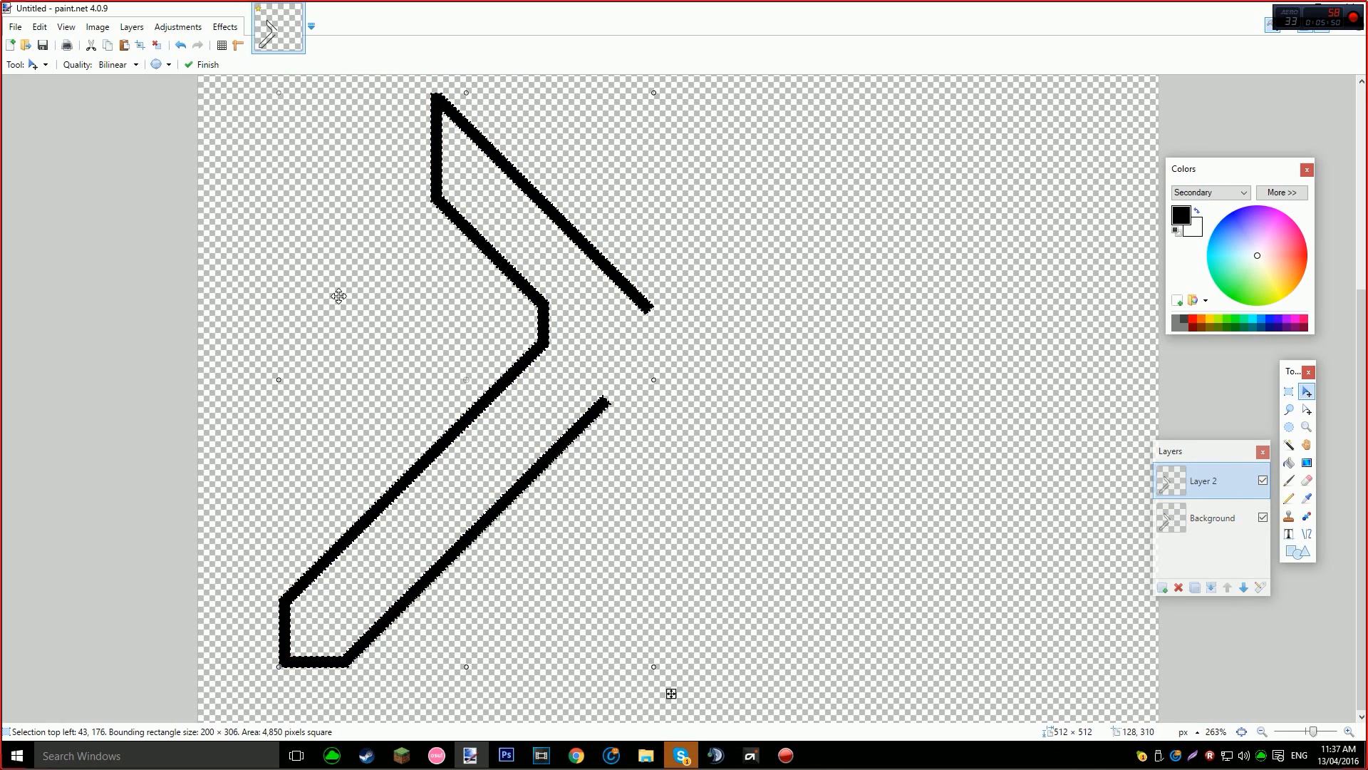
left_click(132, 26)
left_click(161, 123)
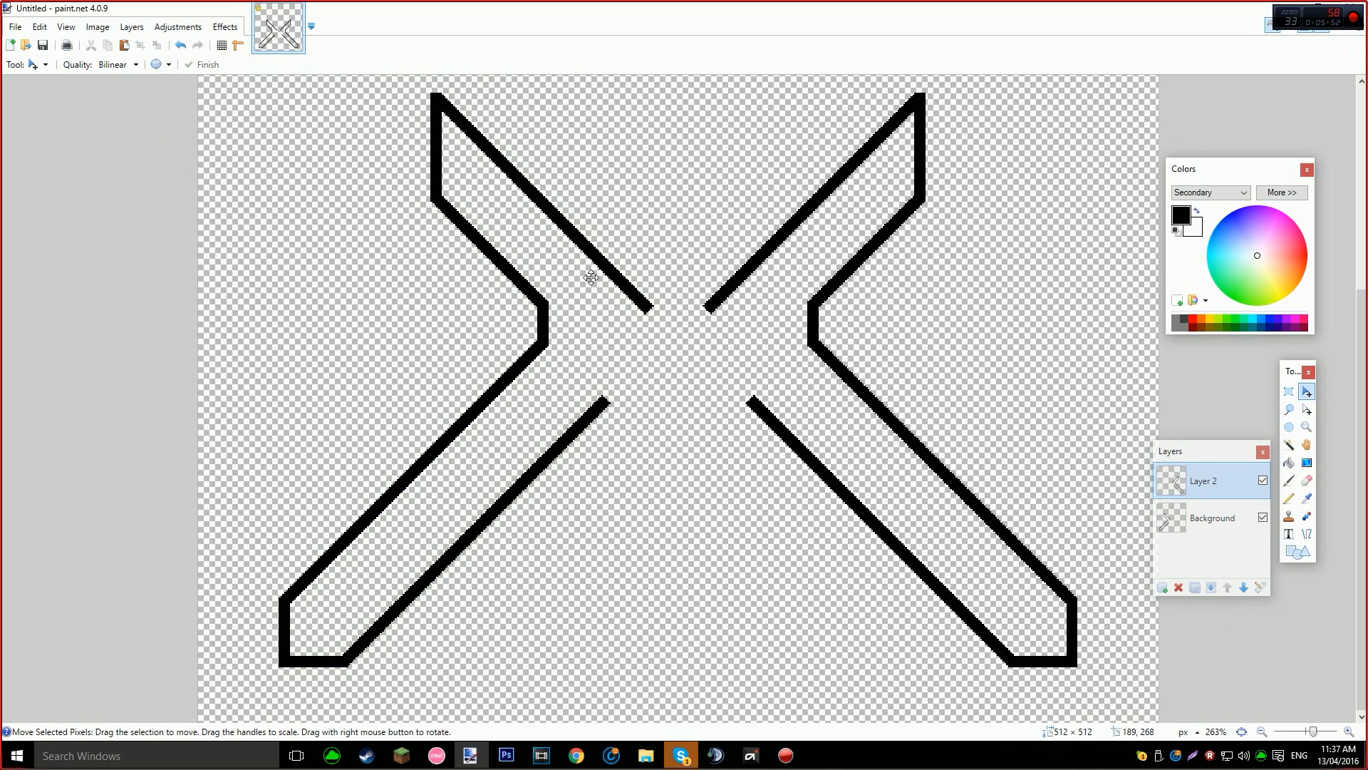
Rotate the mirrored copy by -90 degrees and move it 13 px right and 13 px down onto the original's long arm.
left_click_drag(864, 468, 384, 523)
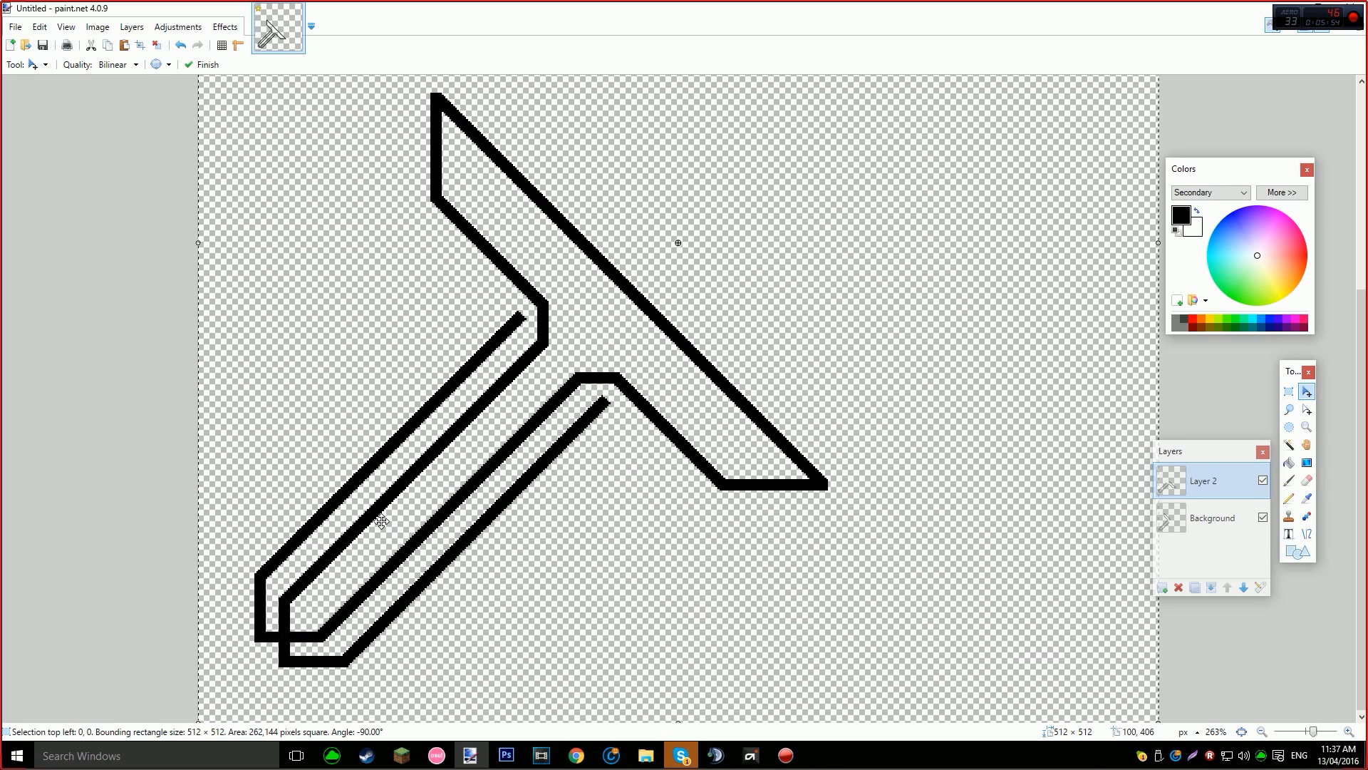
scroll(384, 523, "up", 2)
scroll(291, 505, "up", 3)
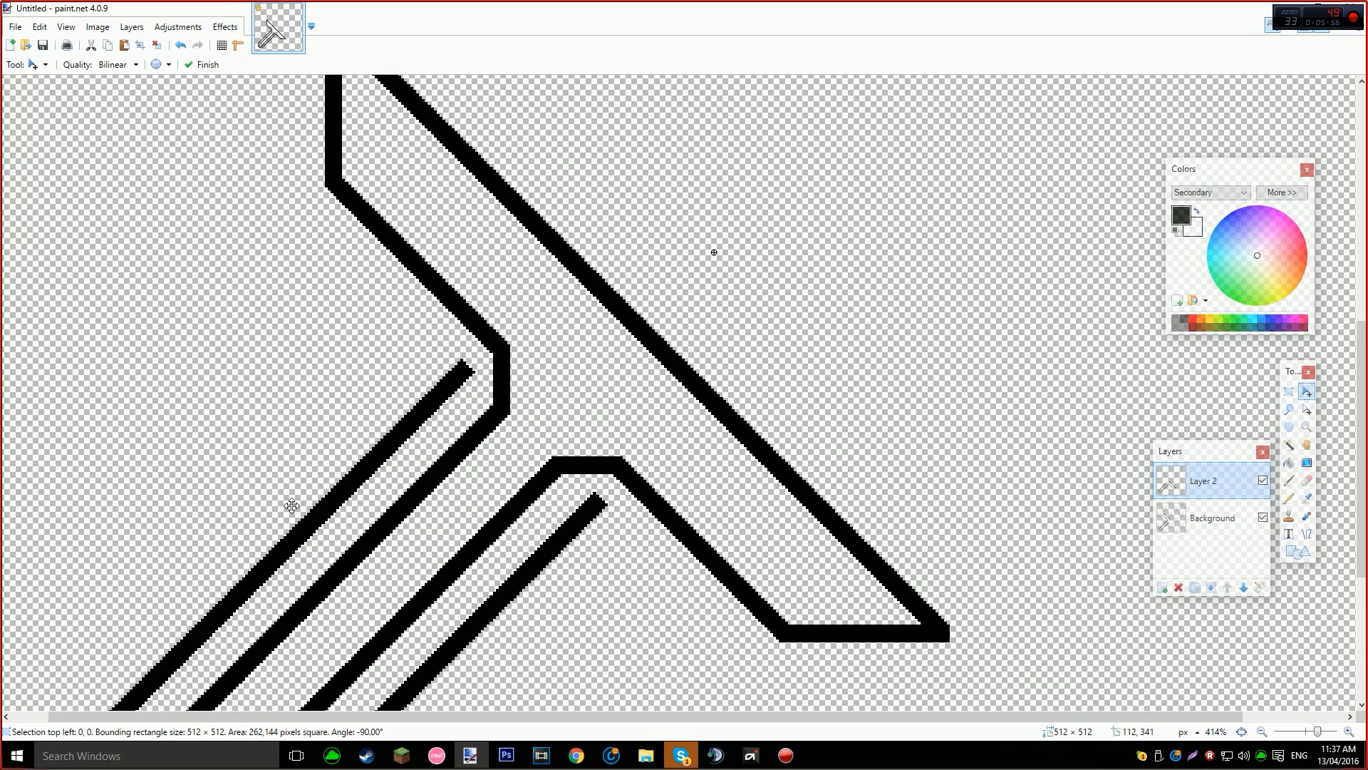
scroll(233, 491, "down", 5)
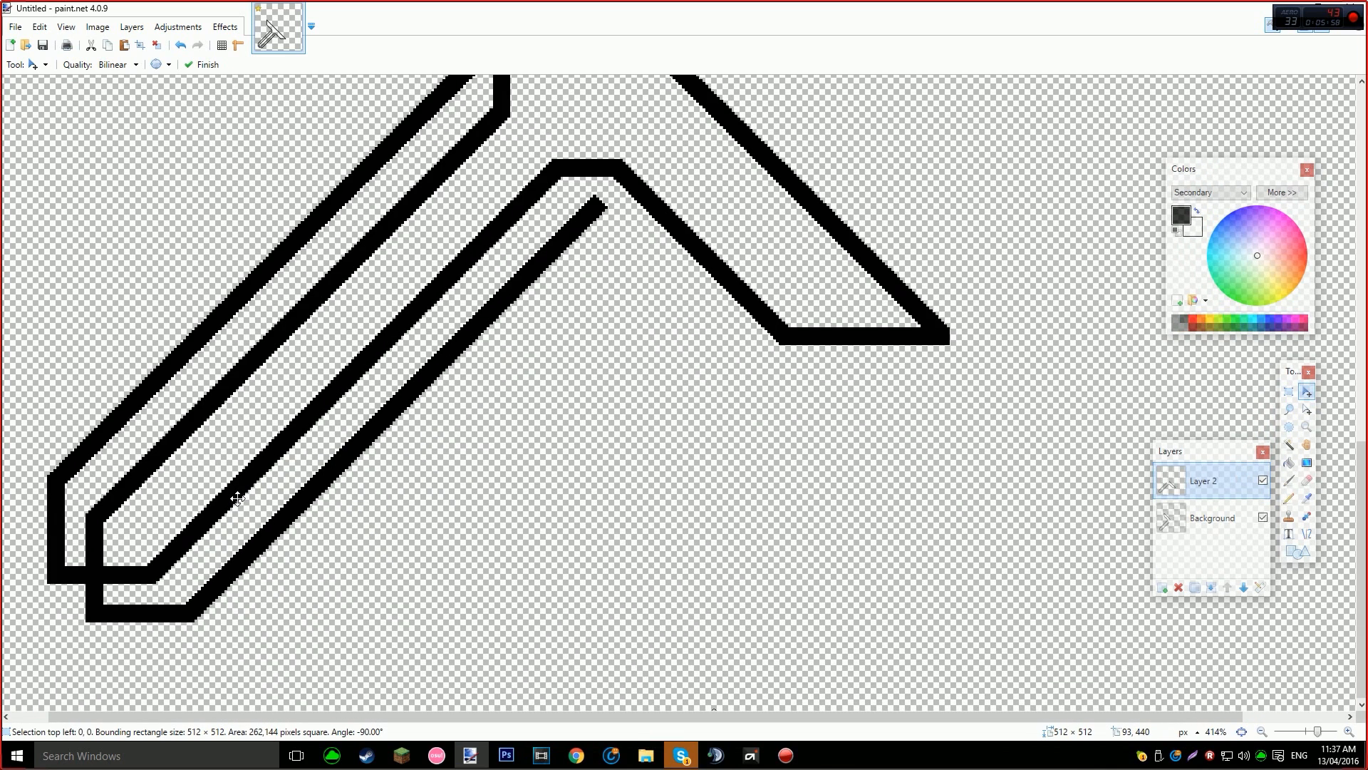
scroll(581, 303, "up", 7)
scroll(592, 419, "down", 7)
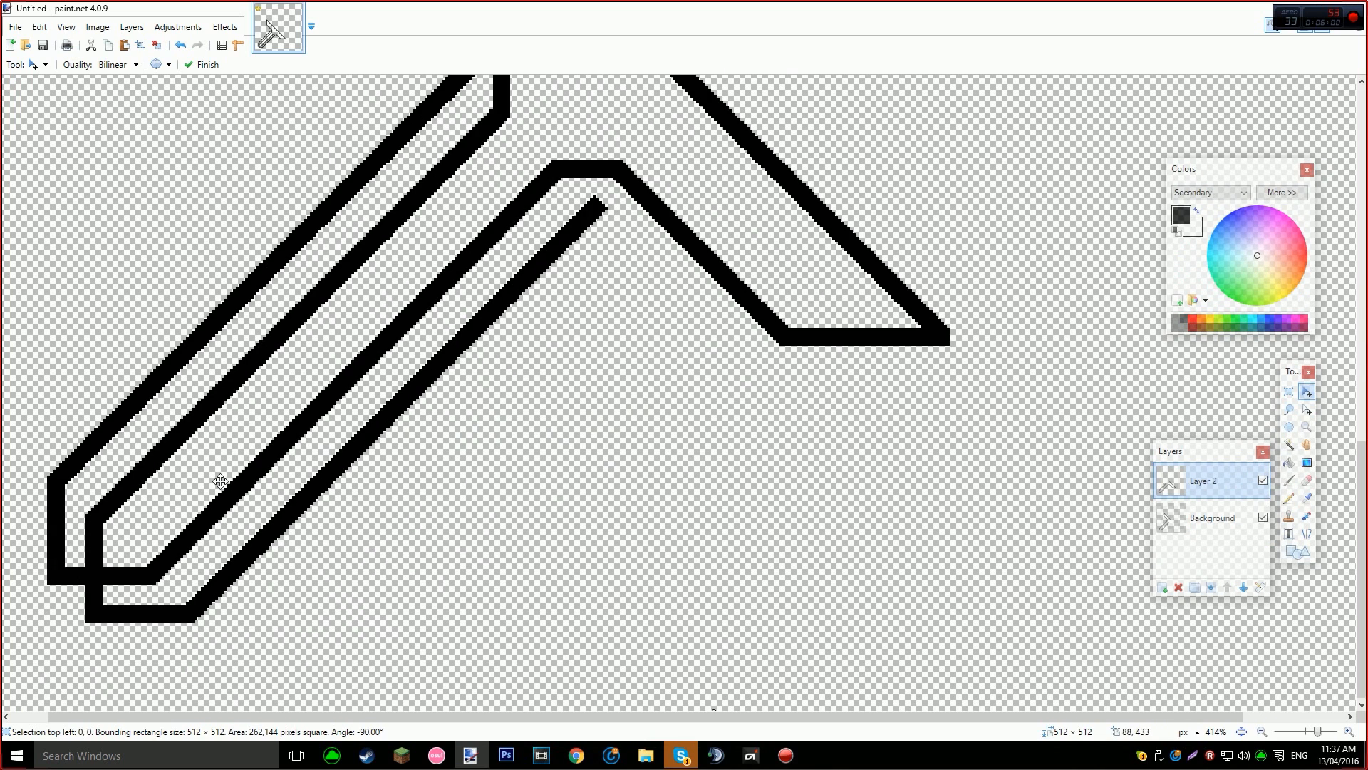
left_click_drag(73, 569, 111, 607)
scroll(326, 581, "up", 2)
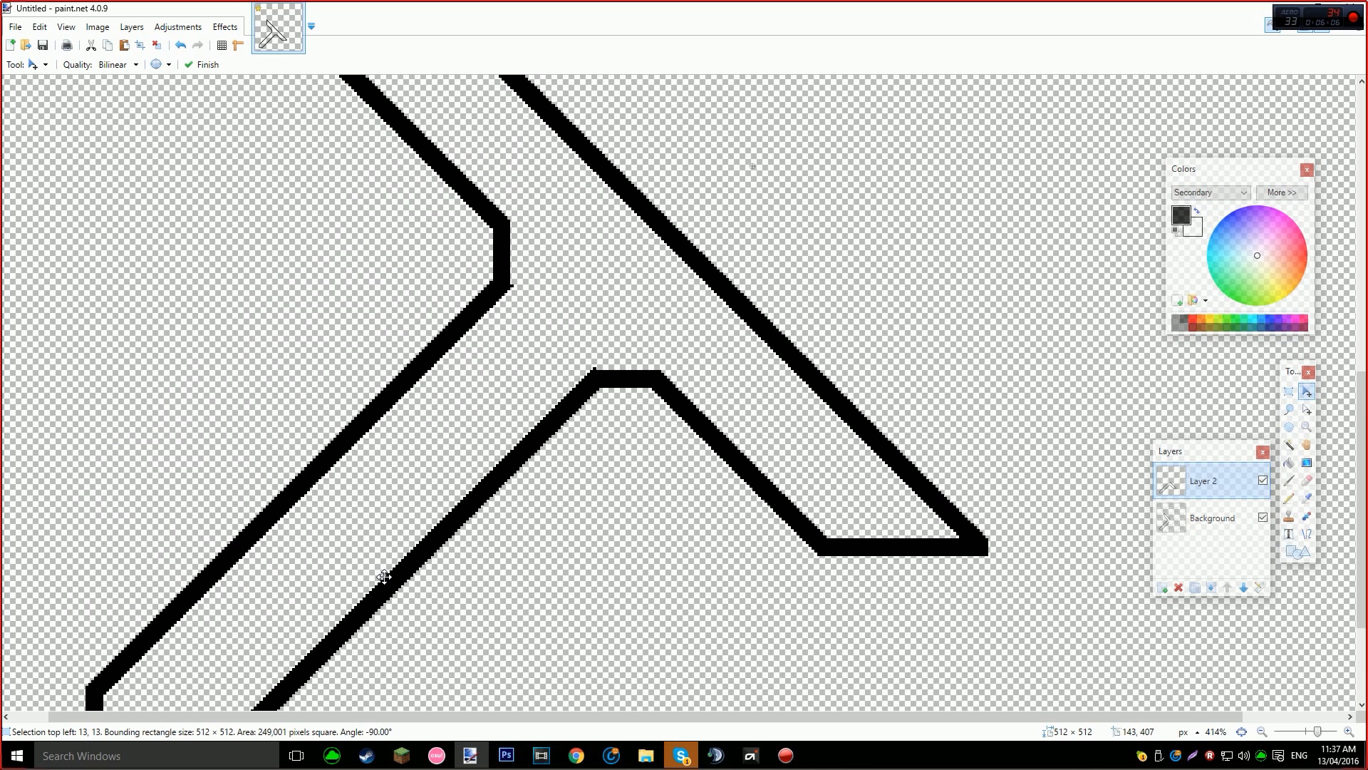
Merge the mirrored copy's layer down into the Background layer.
key("ctrl+b")
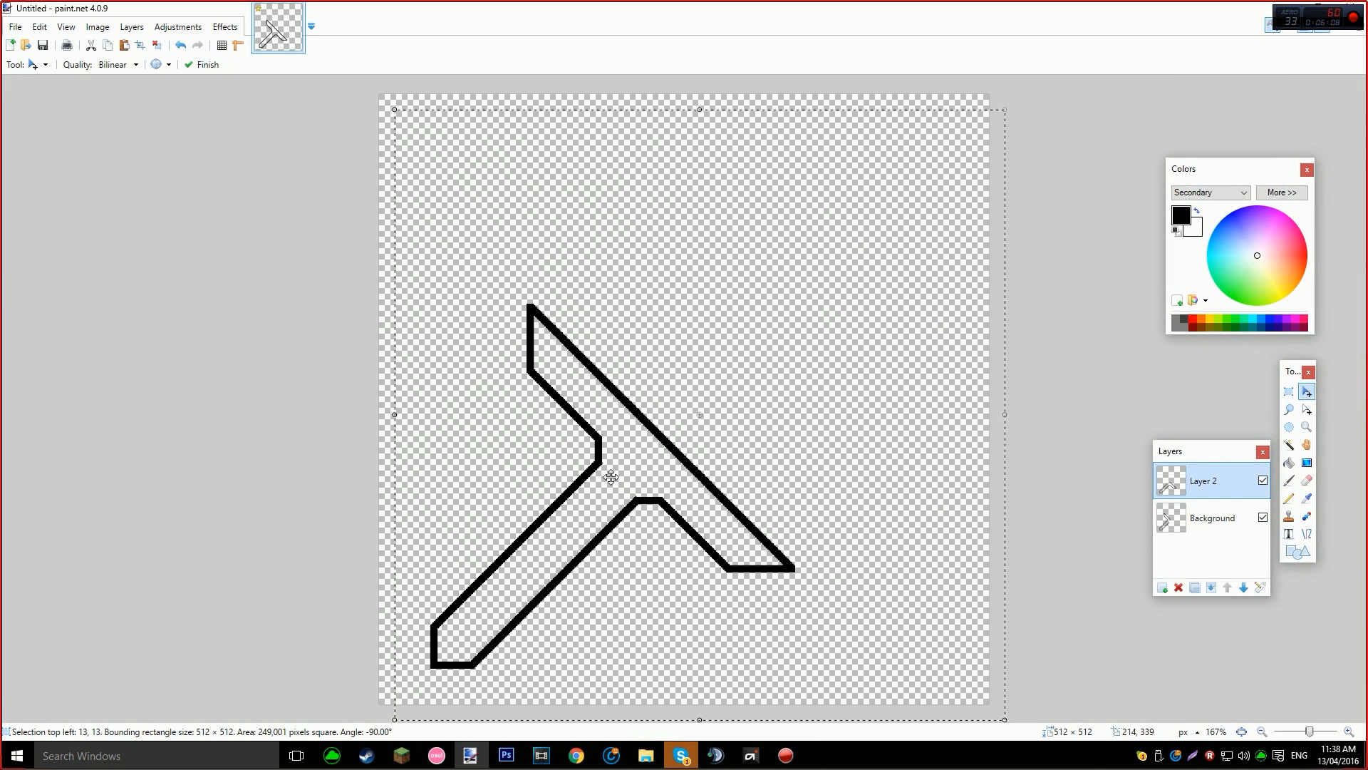
scroll(617, 479, "up", 6)
scroll(599, 477, "down", 1)
scroll(556, 489, "down", 4)
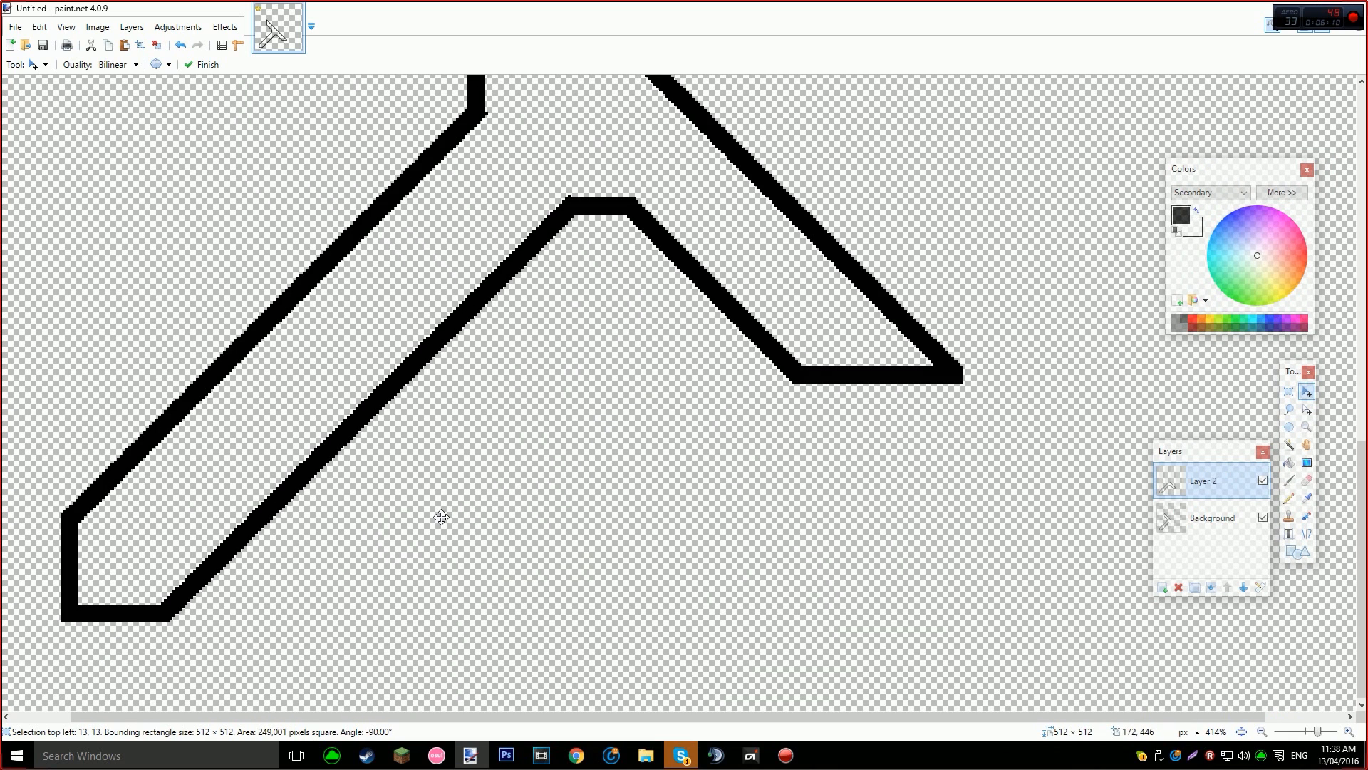
key("ctrl+m")
Erase the stray pixels at the two inner corners where the long arm meets the short vertical and horizontal lines.
scroll(483, 330, "up", 3)
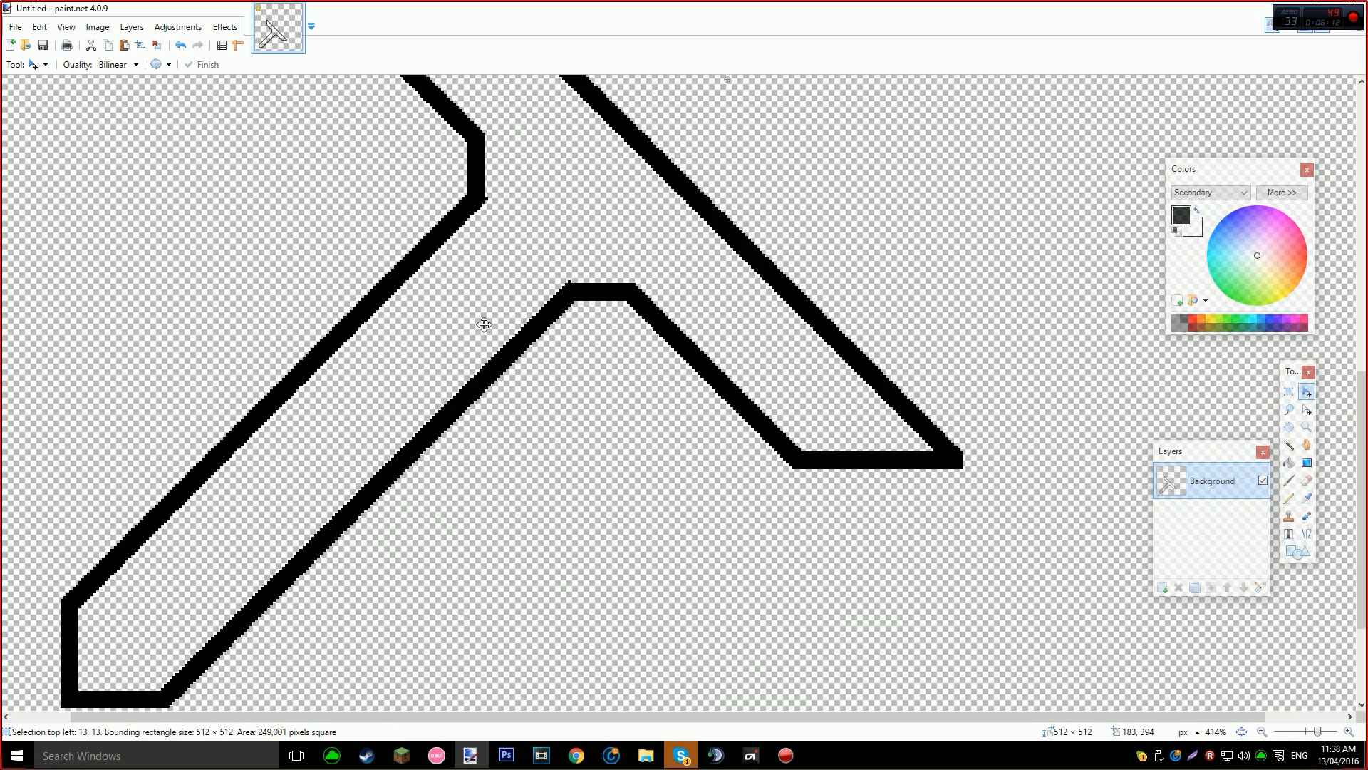
key("e")
scroll(526, 445, "up", 2)
left_click(610, 447)
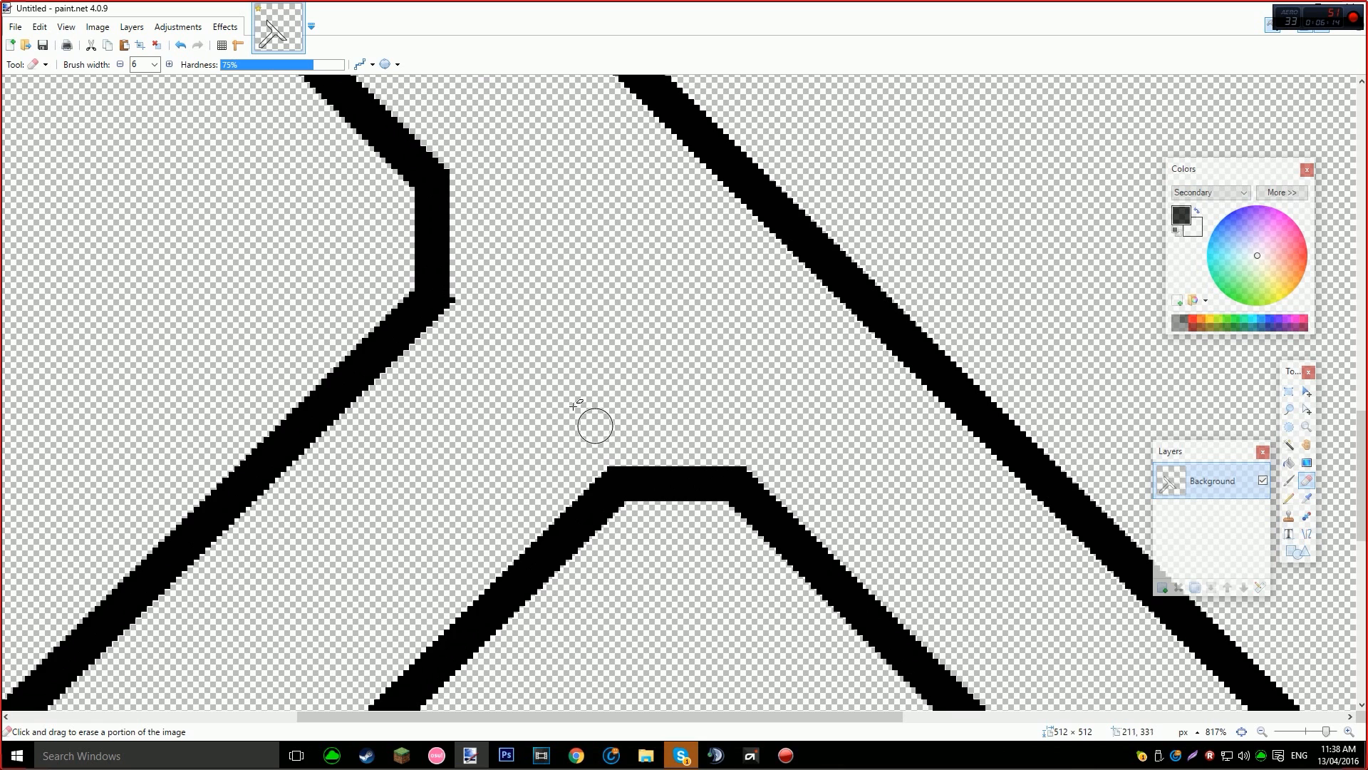
left_click(464, 301)
scroll(464, 301, "down", 3)
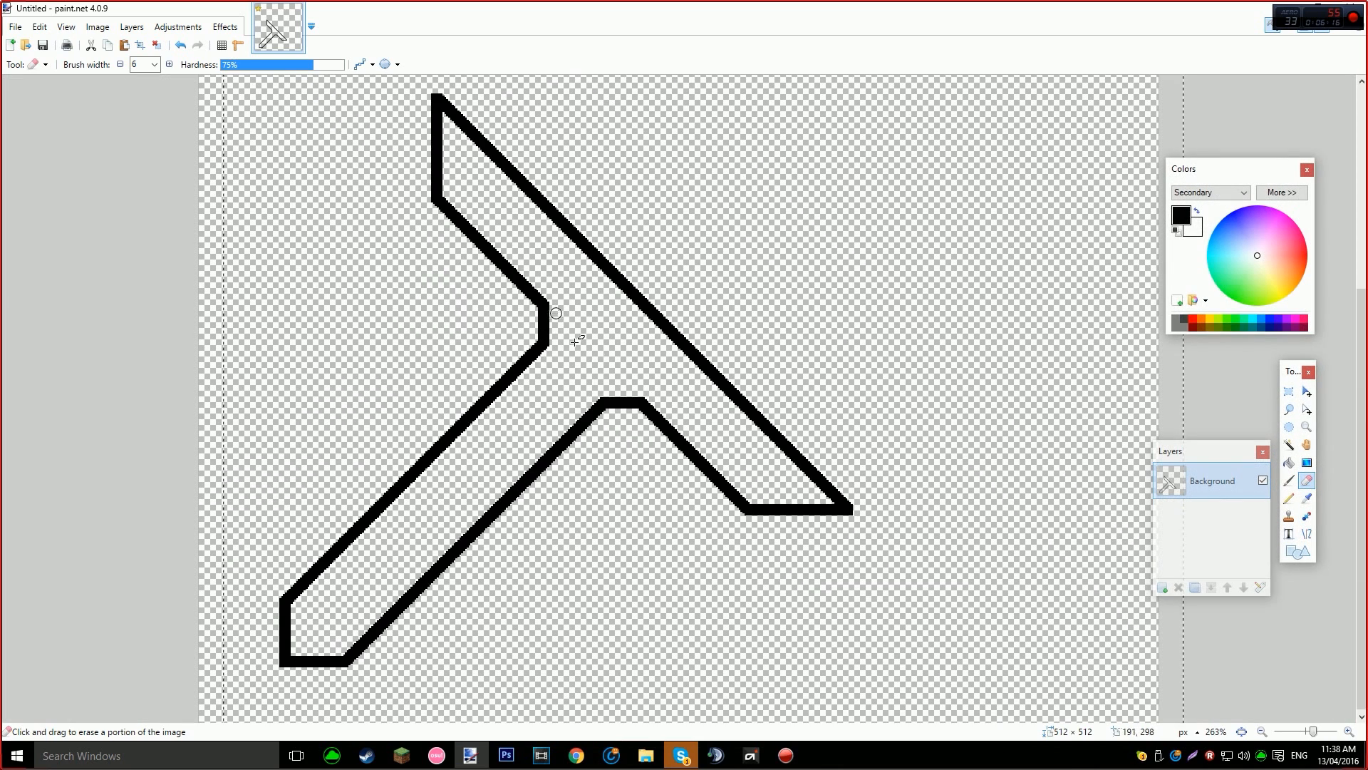
scroll(600, 260, "up", 2)
scroll(558, 259, "up", 3)
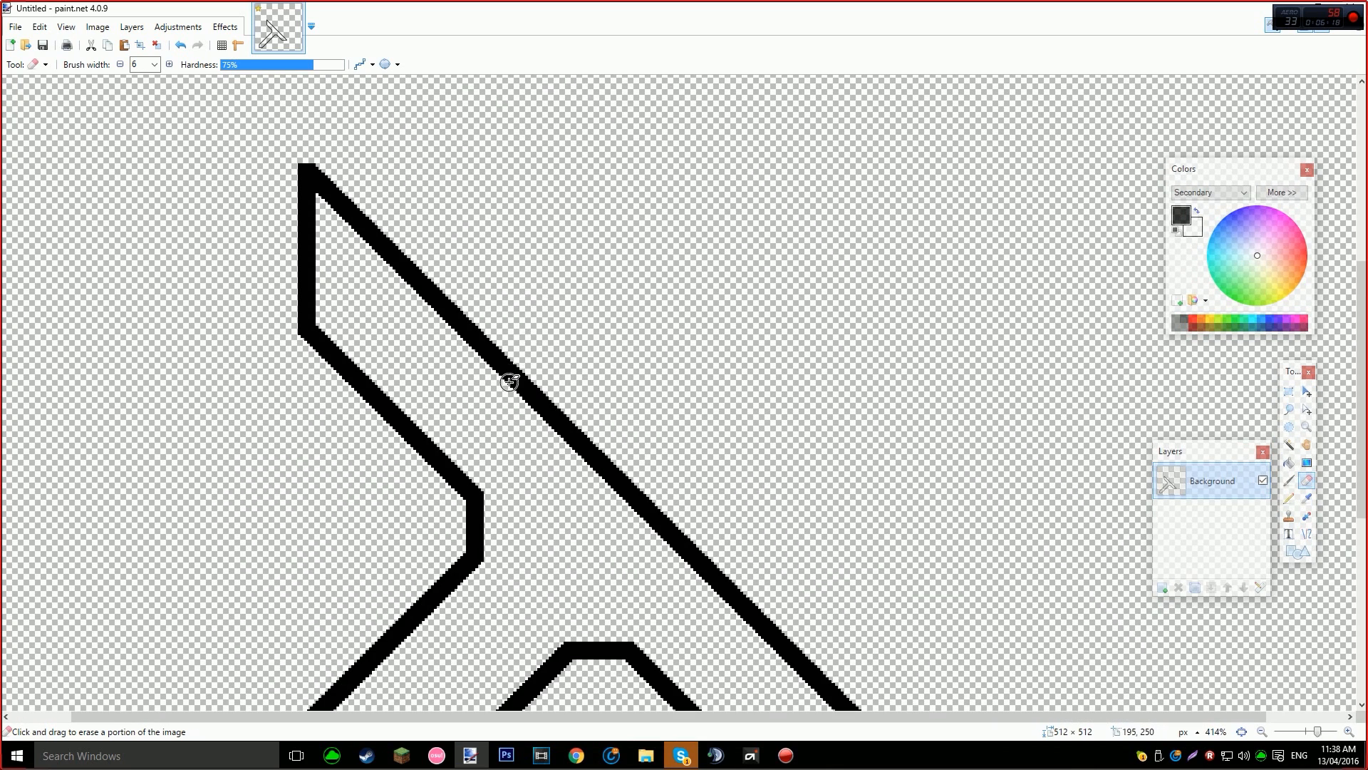
scroll(483, 354, "down", 5)
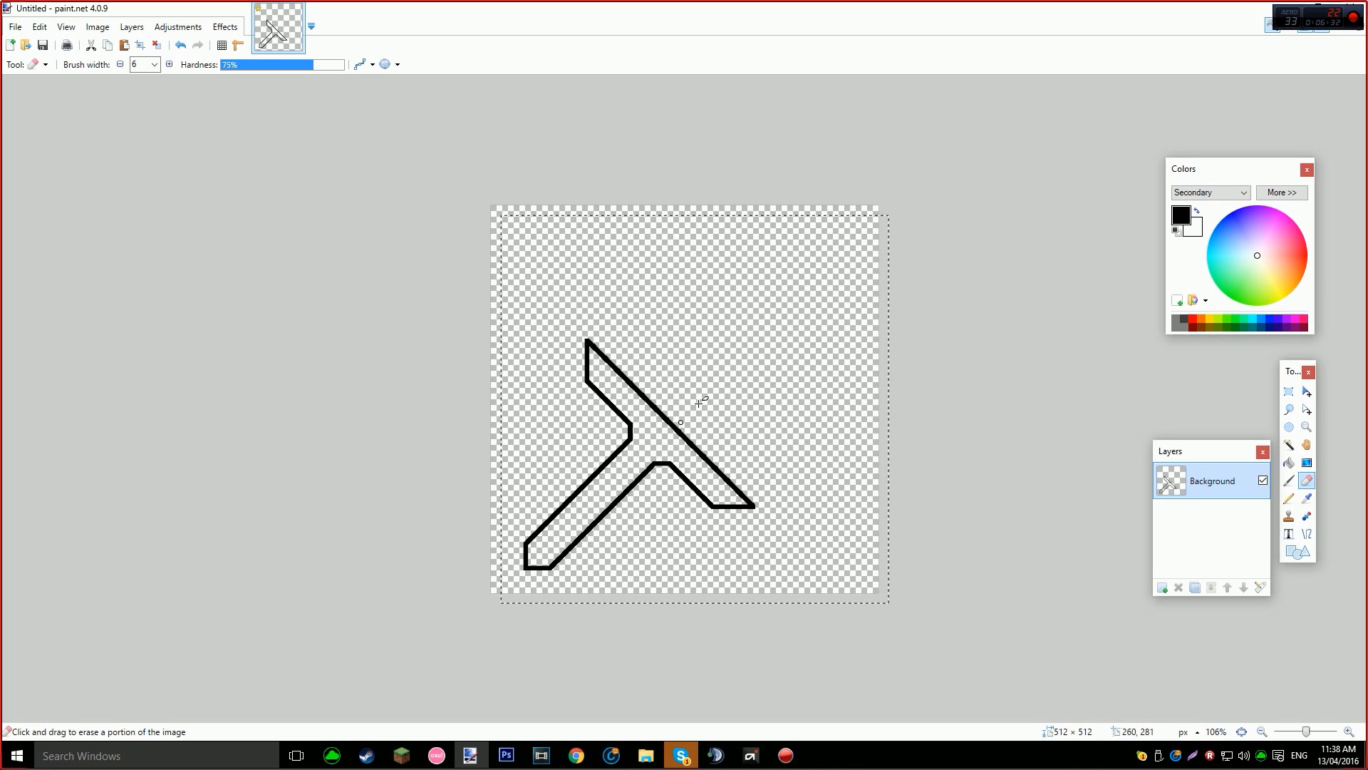
scroll(645, 400, "up", 4)
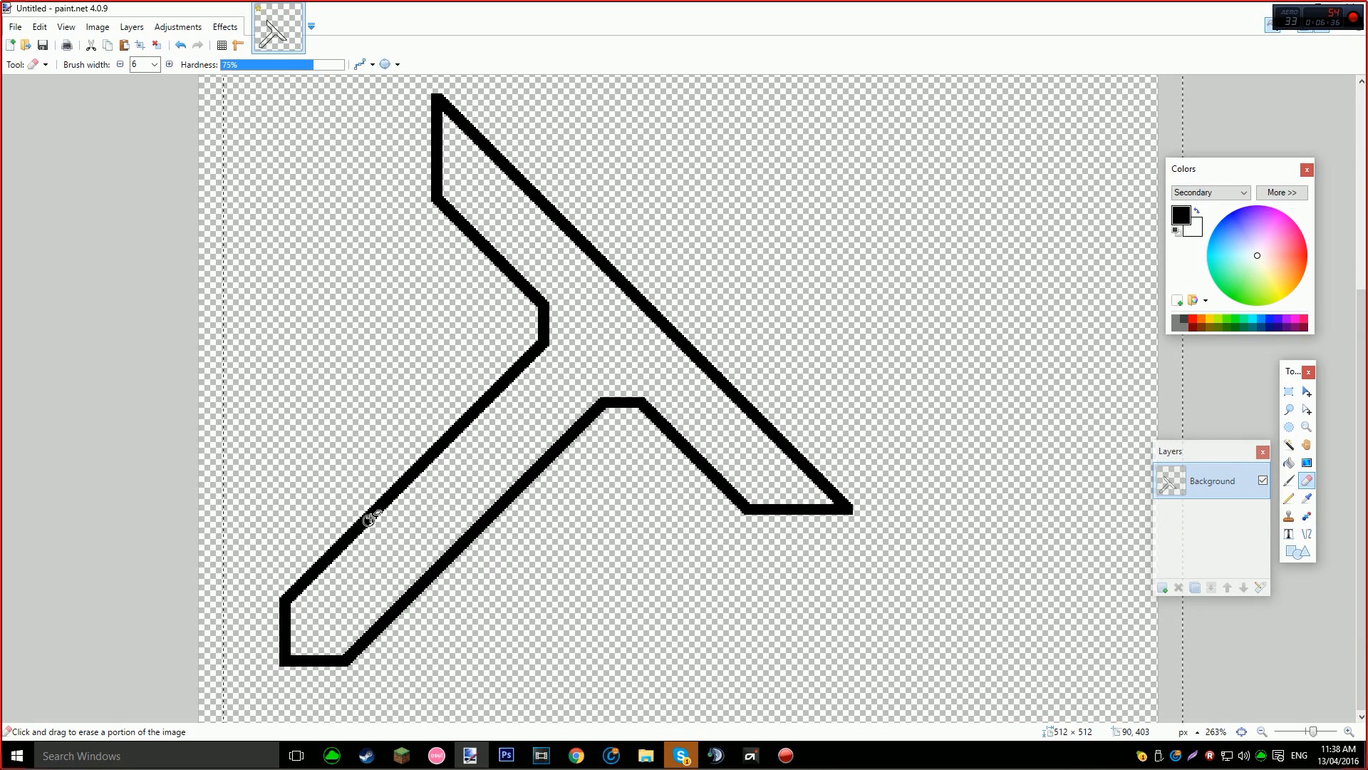
Draw a vertical line about 19 px long down from the long arm's upper edge, near its inner end.
key("o")
scroll(330, 534, "up", 3)
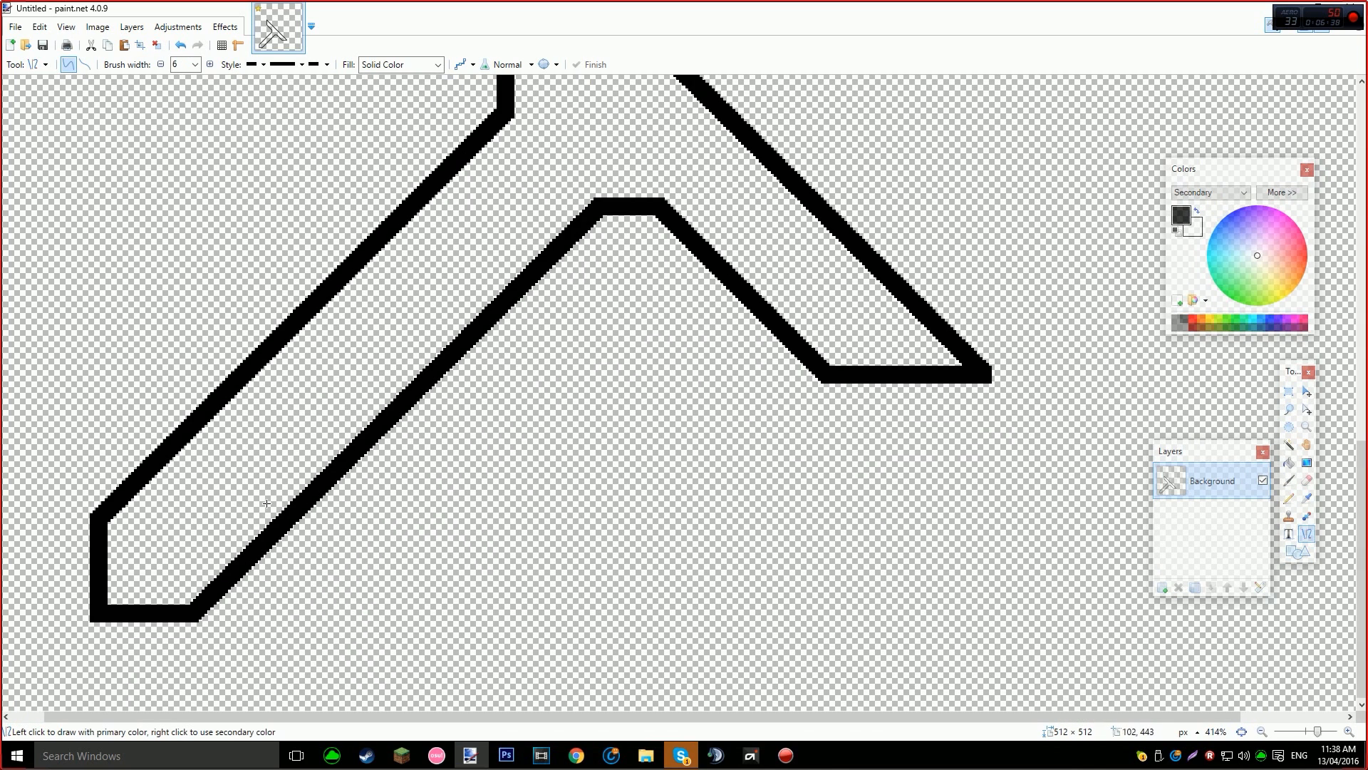
scroll(415, 240, "up", 1)
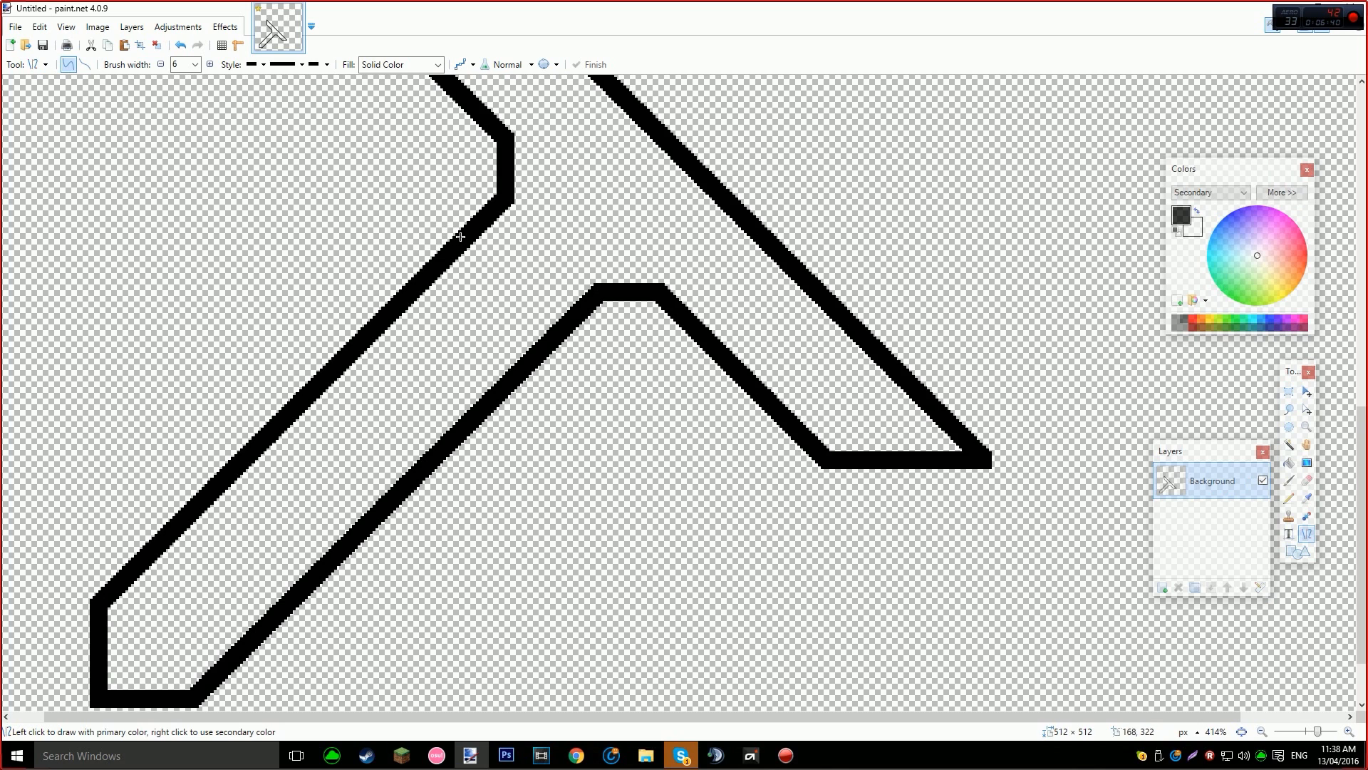
left_click_drag(435, 262, 434, 317)
scroll(435, 299, "up", 3)
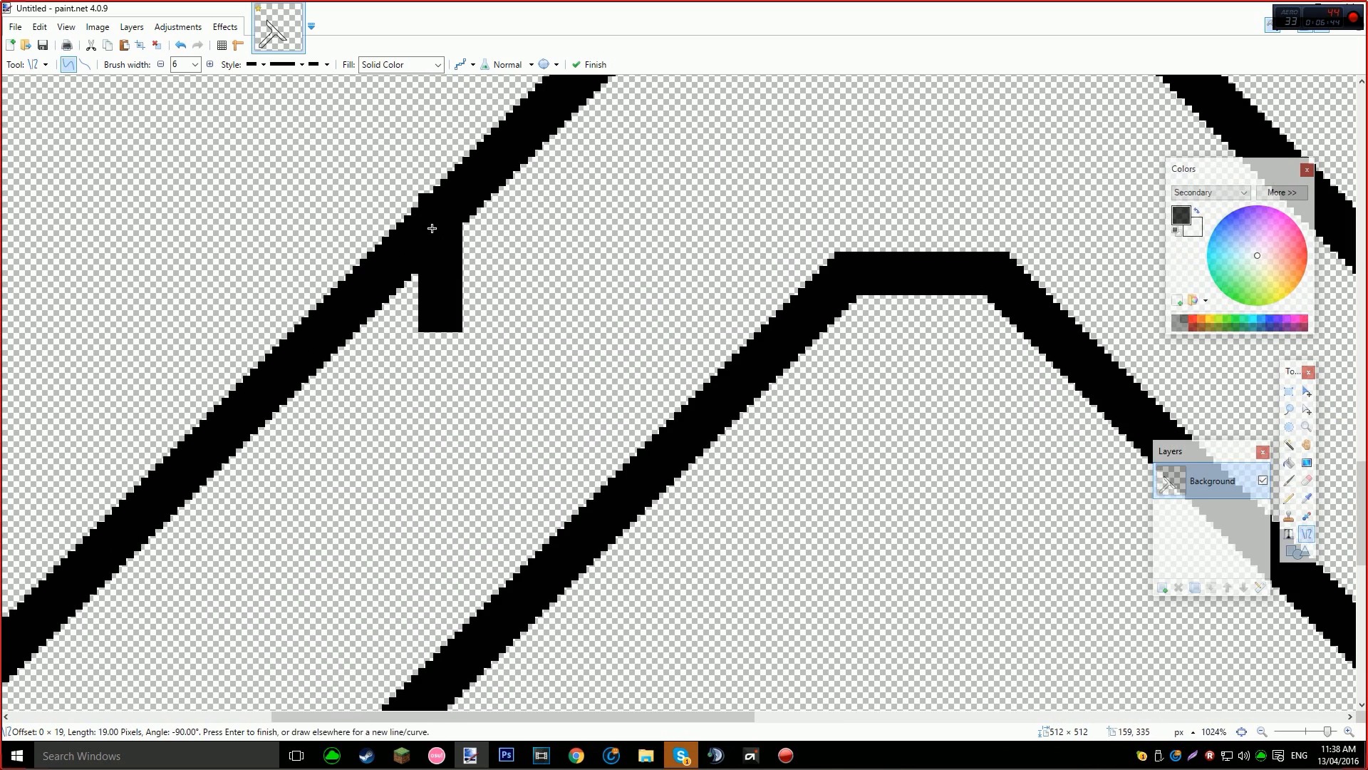
scroll(432, 228, "up", 2)
key("e")
scroll(389, 426, "down", 4)
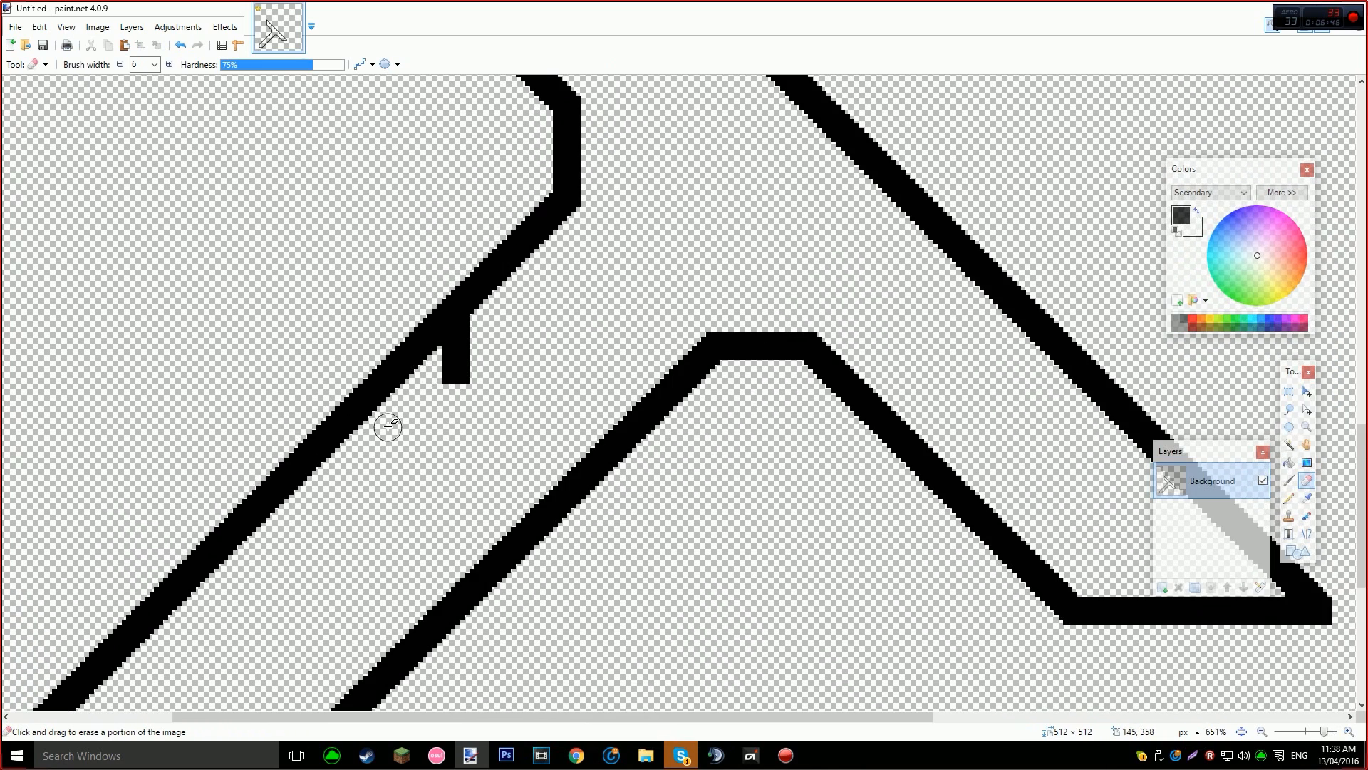
scroll(388, 426, "down", 4)
Draw a short horizontal line inward from the arm's upper edge near its outer end, and join it to the short vertical with a 45-degree line.
key("o")
scroll(181, 491, "down", 2)
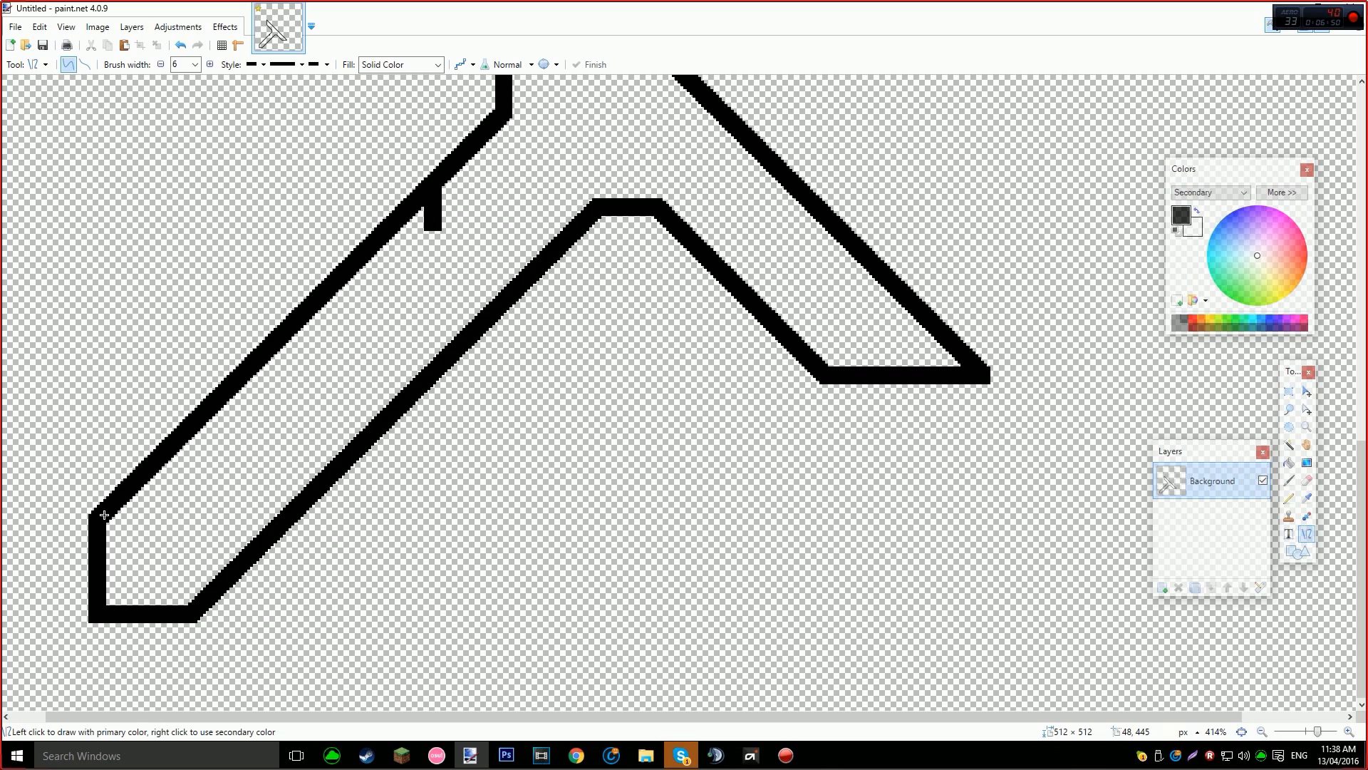
left_click(159, 456)
mouse_move(183, 462)
left_mouse_down()
mouse_move(207, 461)
mouse_move(437, 222)
left_mouse_up()
key("Return")
Erase through the arm's original upper edge just inside both ends of the new inset line.
scroll(438, 225, "up", 3)
key("e")
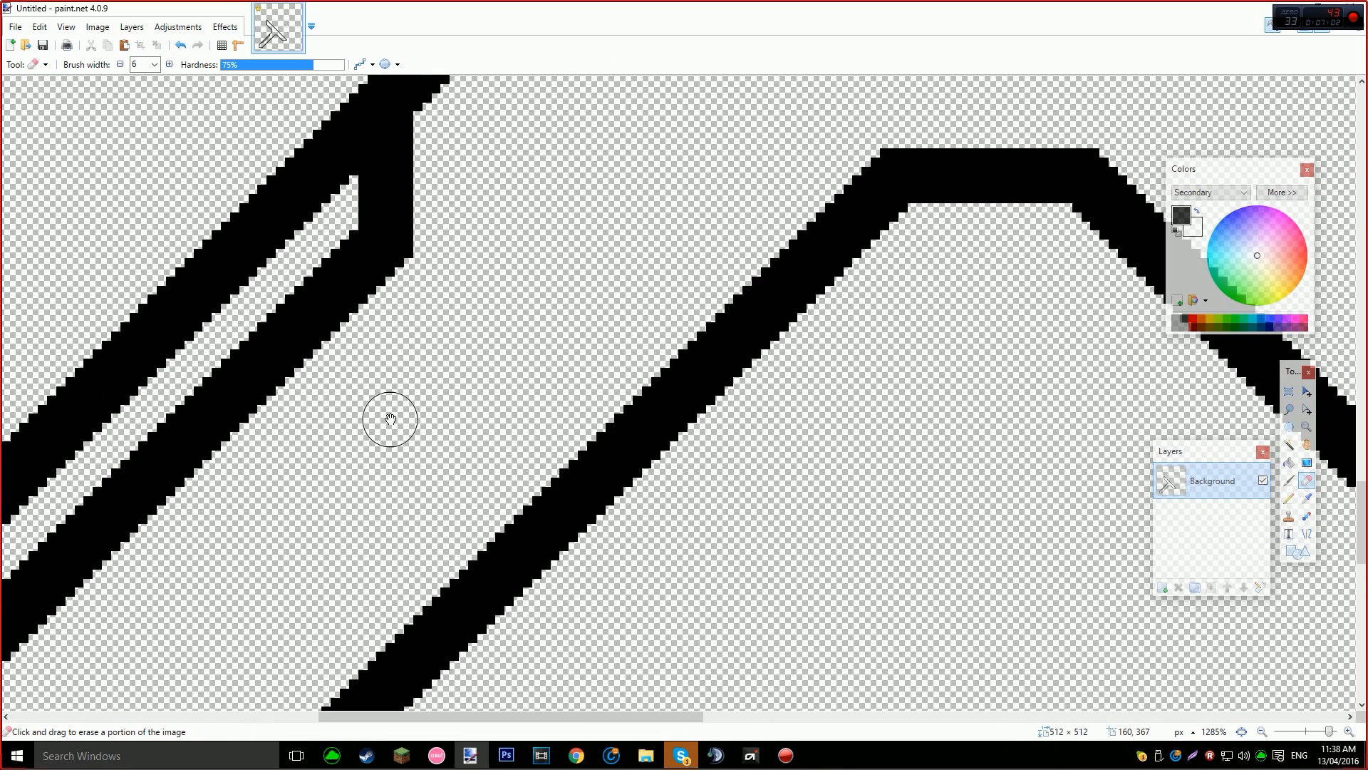
key("h")
left_click_drag(388, 415, 807, 193)
key("e")
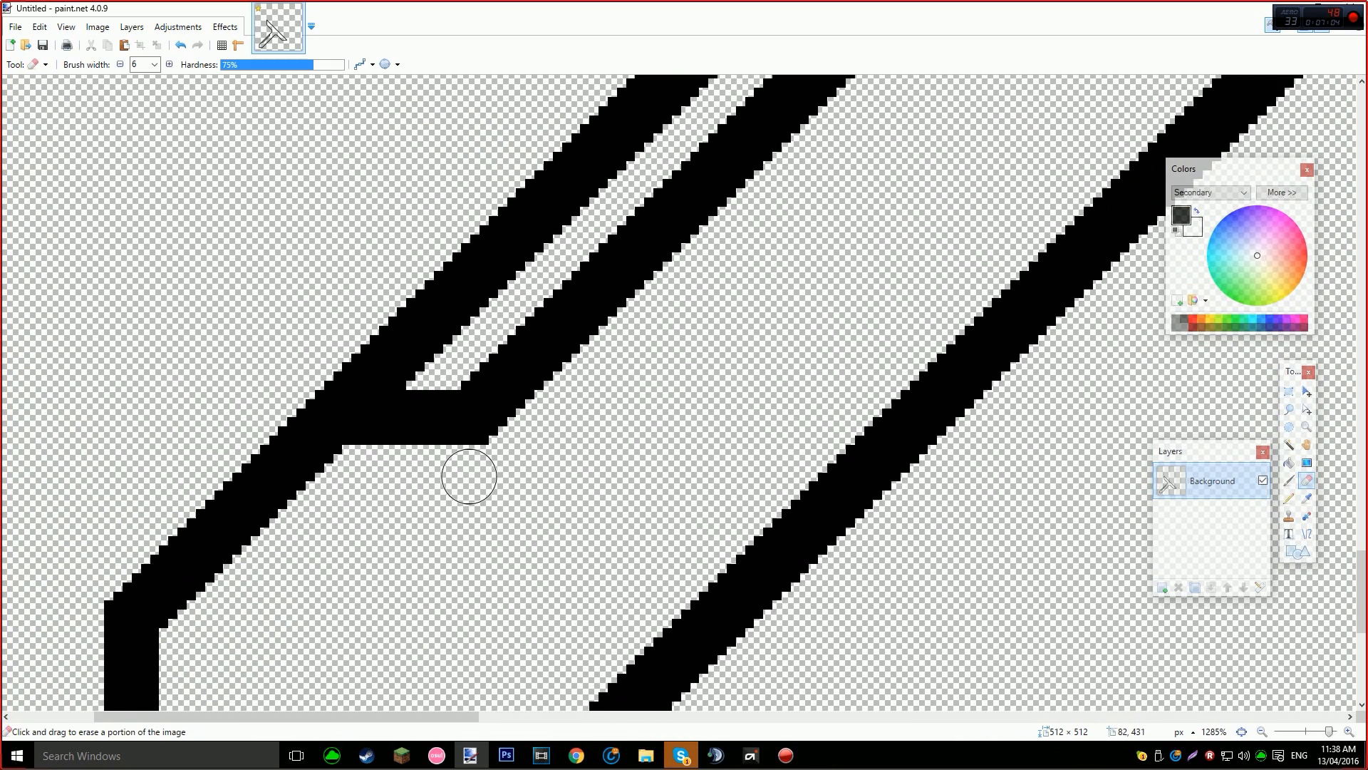
mouse_move(432, 390)
left_mouse_down()
mouse_move(406, 361)
mouse_move(332, 355)
mouse_move(434, 285)
mouse_move(428, 329)
mouse_move(409, 296)
left_mouse_up()
scroll(409, 296, "down", 4)
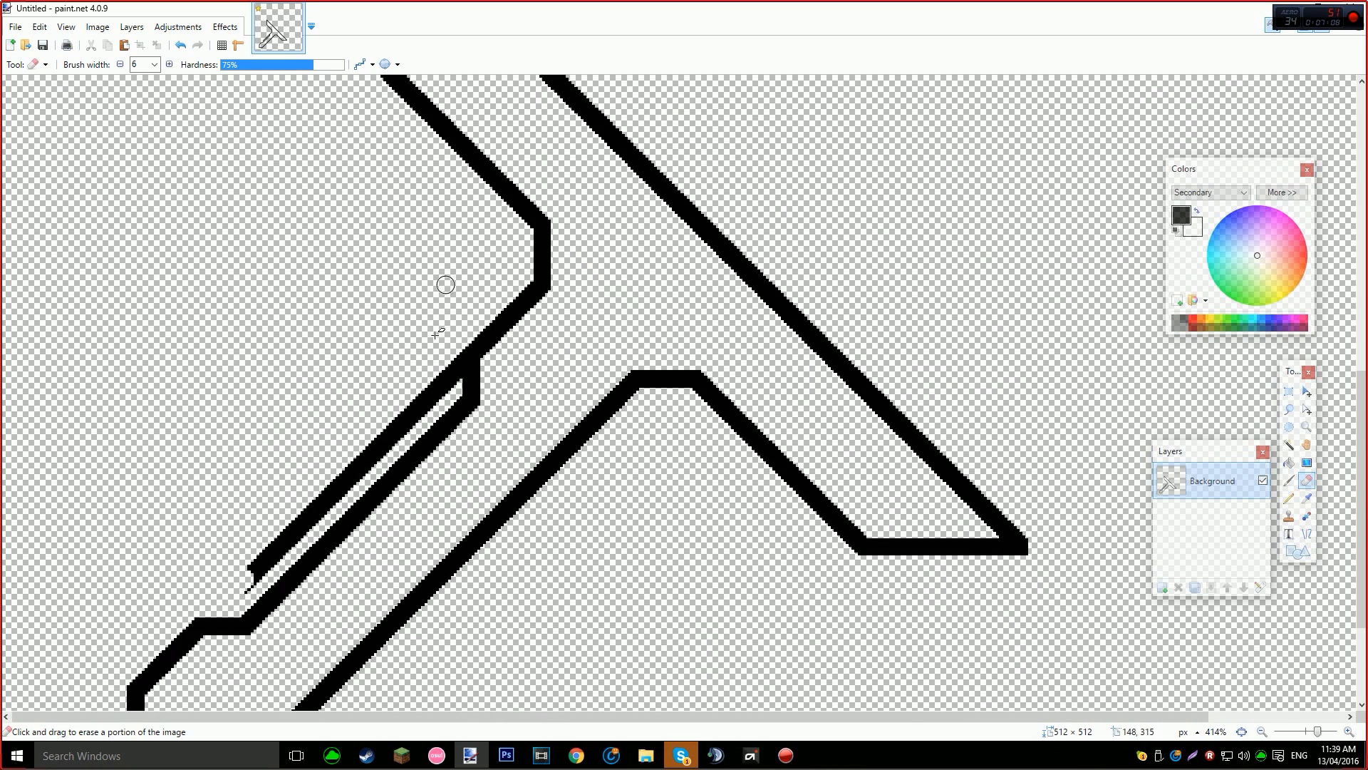
scroll(446, 284, "up", 3)
mouse_move(454, 385)
left_mouse_down()
mouse_move(480, 387)
mouse_move(482, 333)
mouse_move(437, 345)
left_mouse_up()
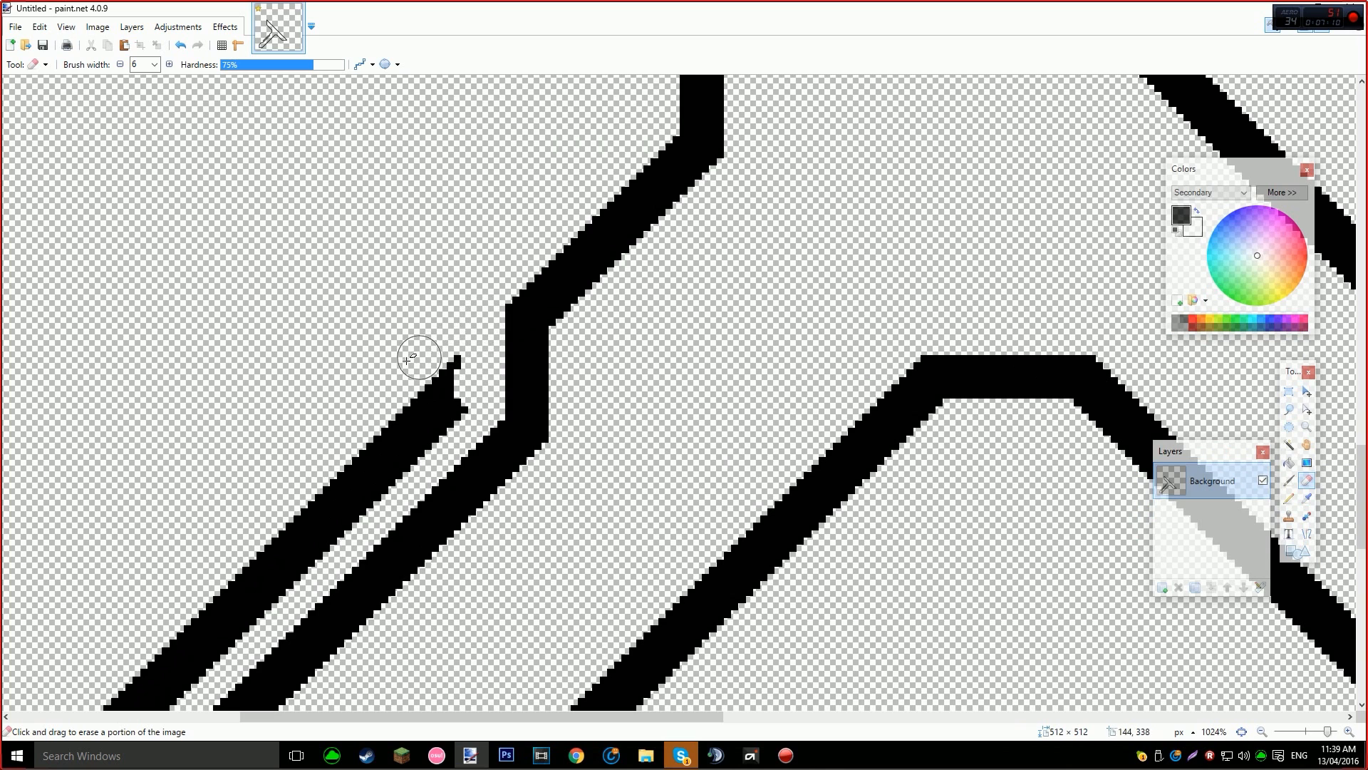
Delete the detached piece of the original upper edge with the Magic Wand and erase its leftover stray pixels.
key("s")
scroll(389, 338, "down", 1)
key("s")
key("s")
left_click(323, 426)
scroll(354, 378, "down", 4)
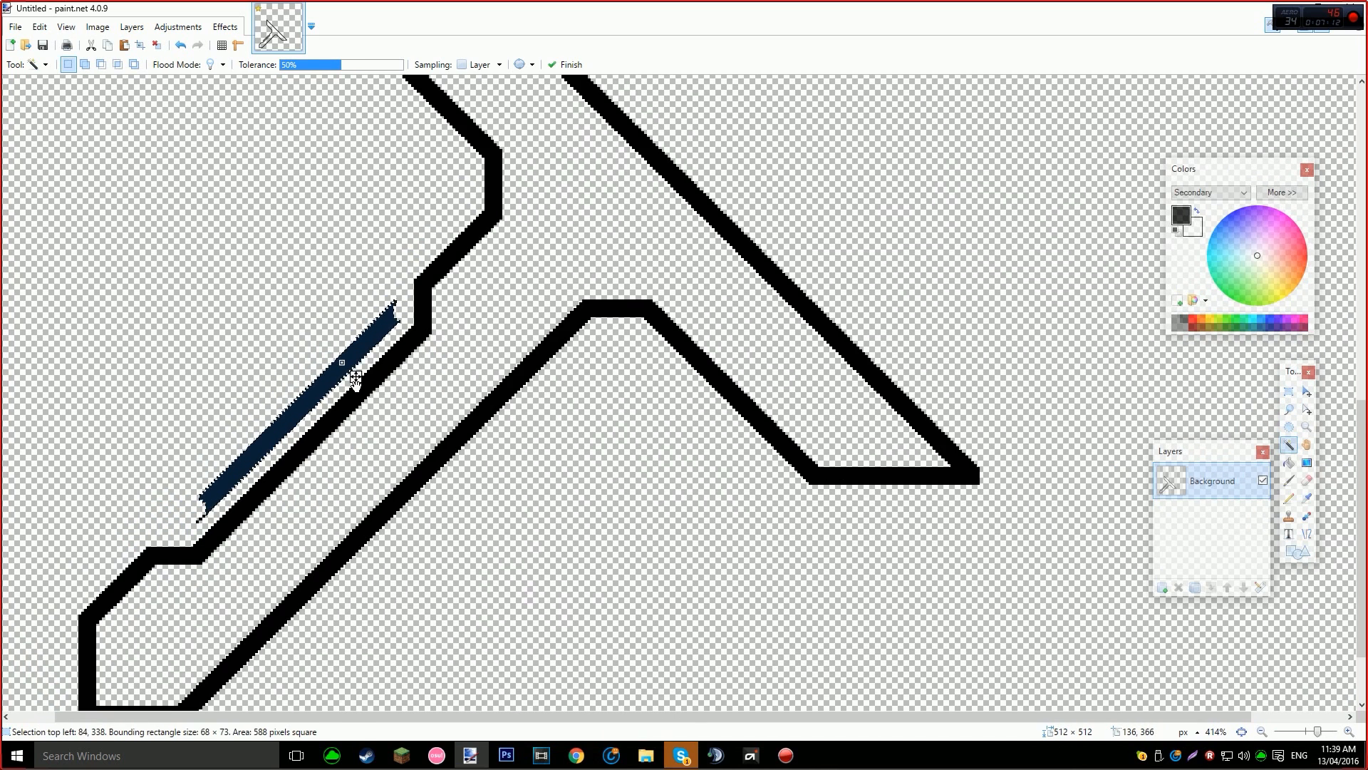
key("Delete")
key("ctrl+d")
scroll(213, 479, "up", 8)
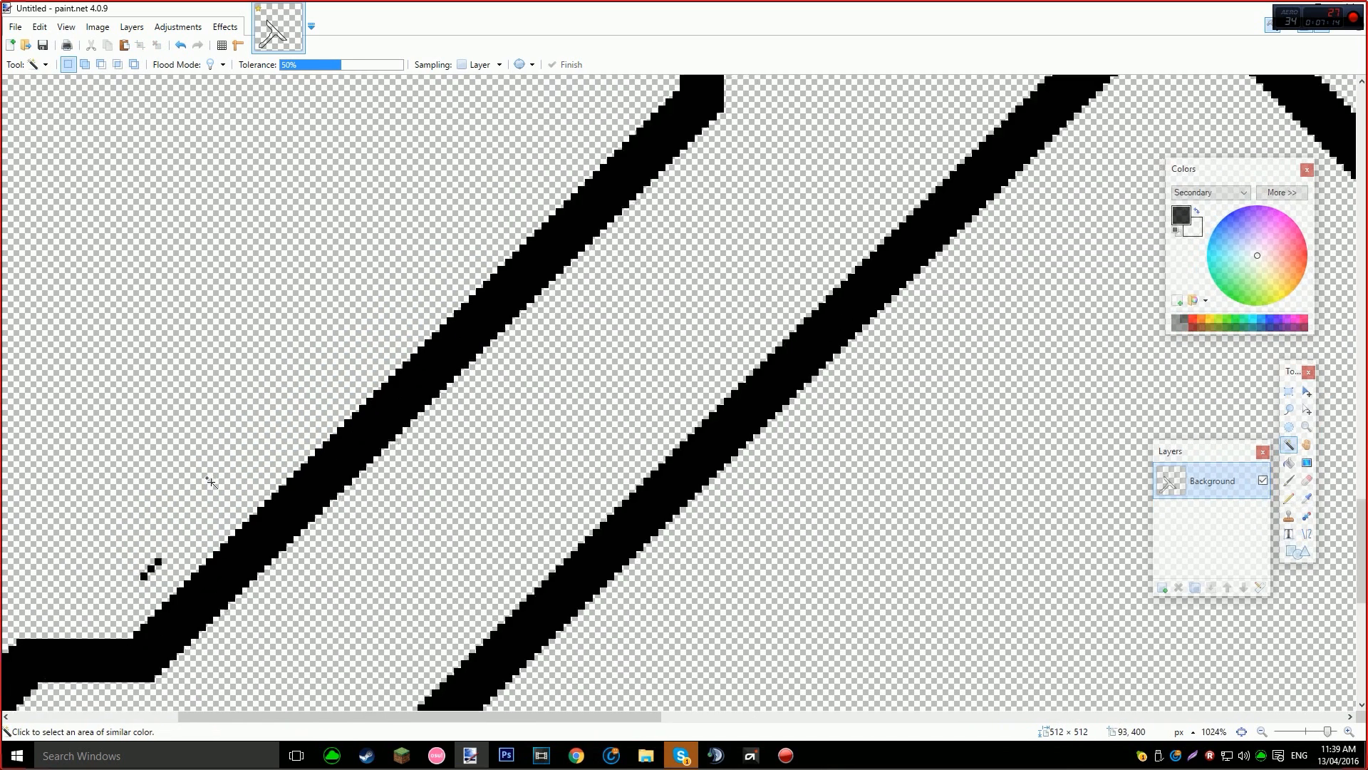
key("e")
scroll(355, 452, "down", 8)
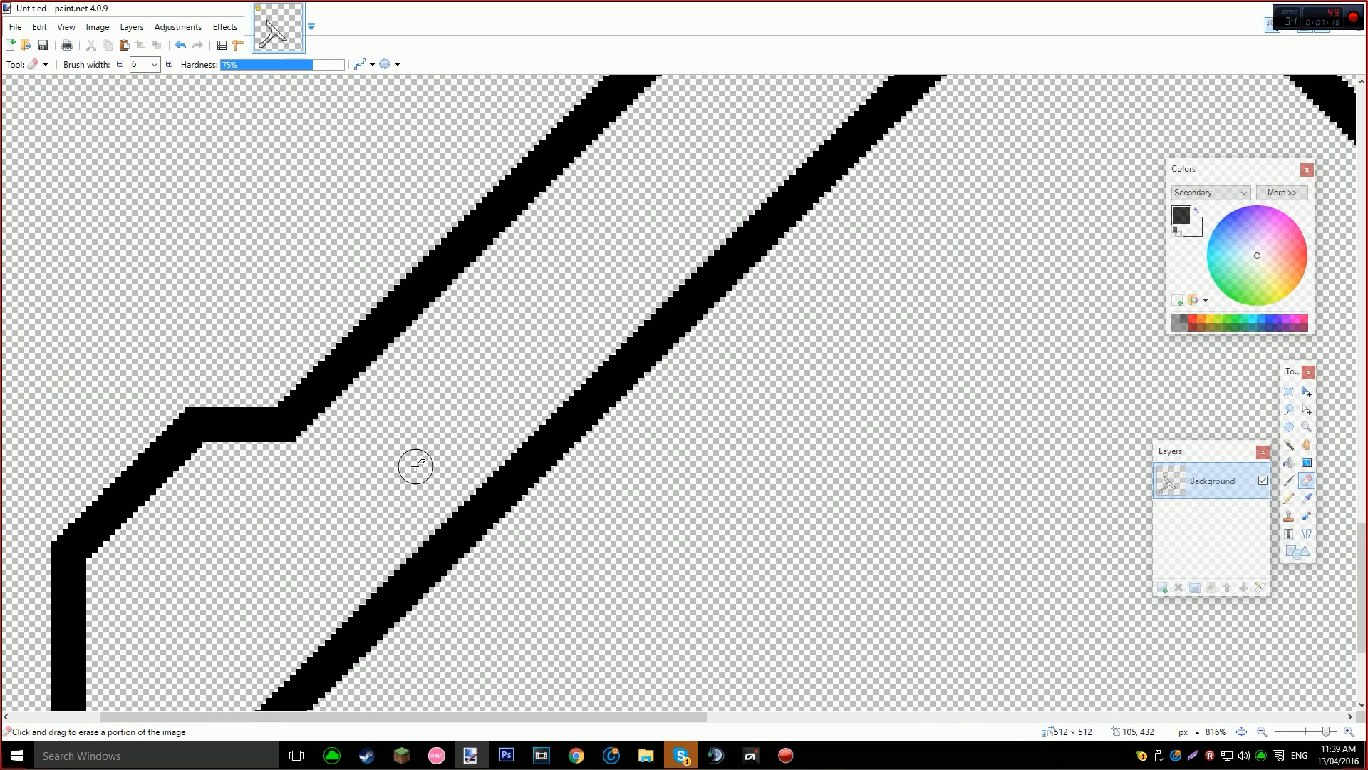
scroll(485, 422, "down", 1)
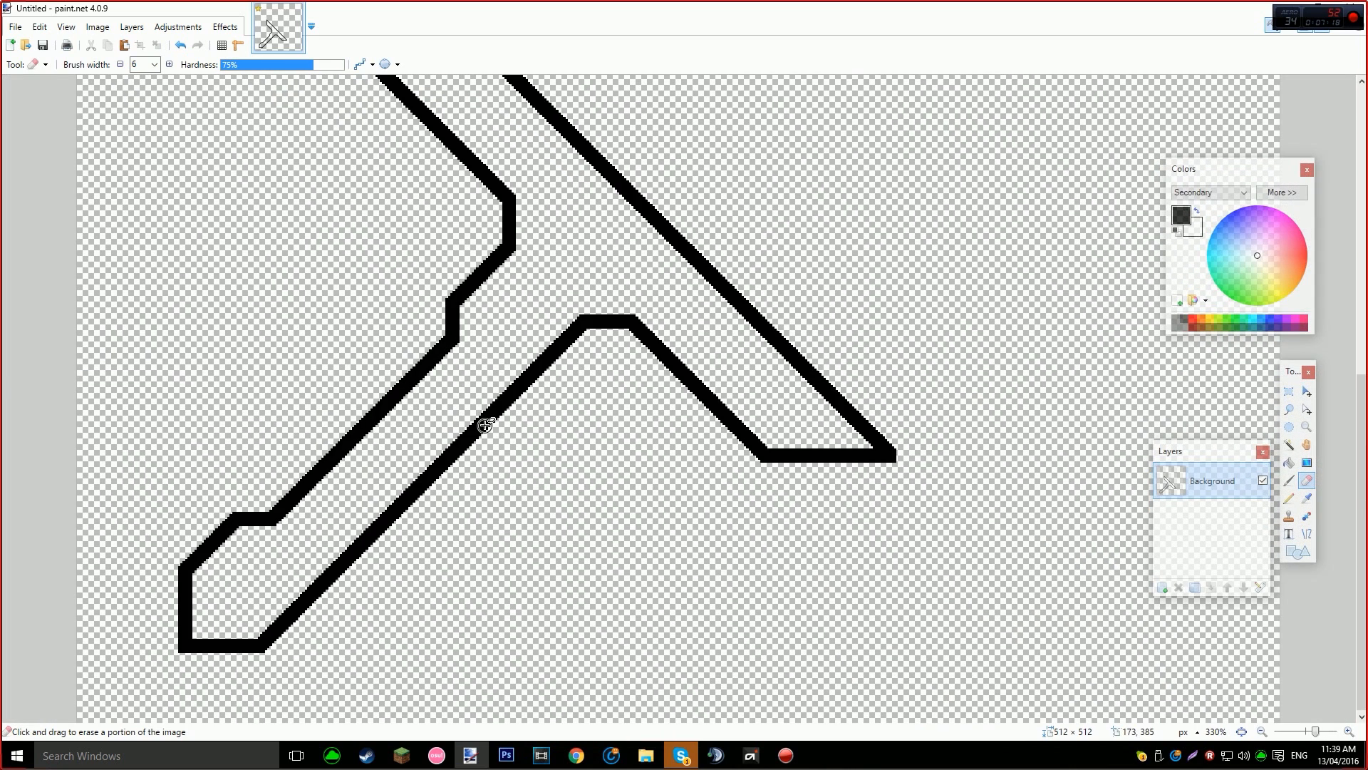
Erase a gap in the middle of the long diagonal and another in the arm's lower edge near its inner end.
key("s")
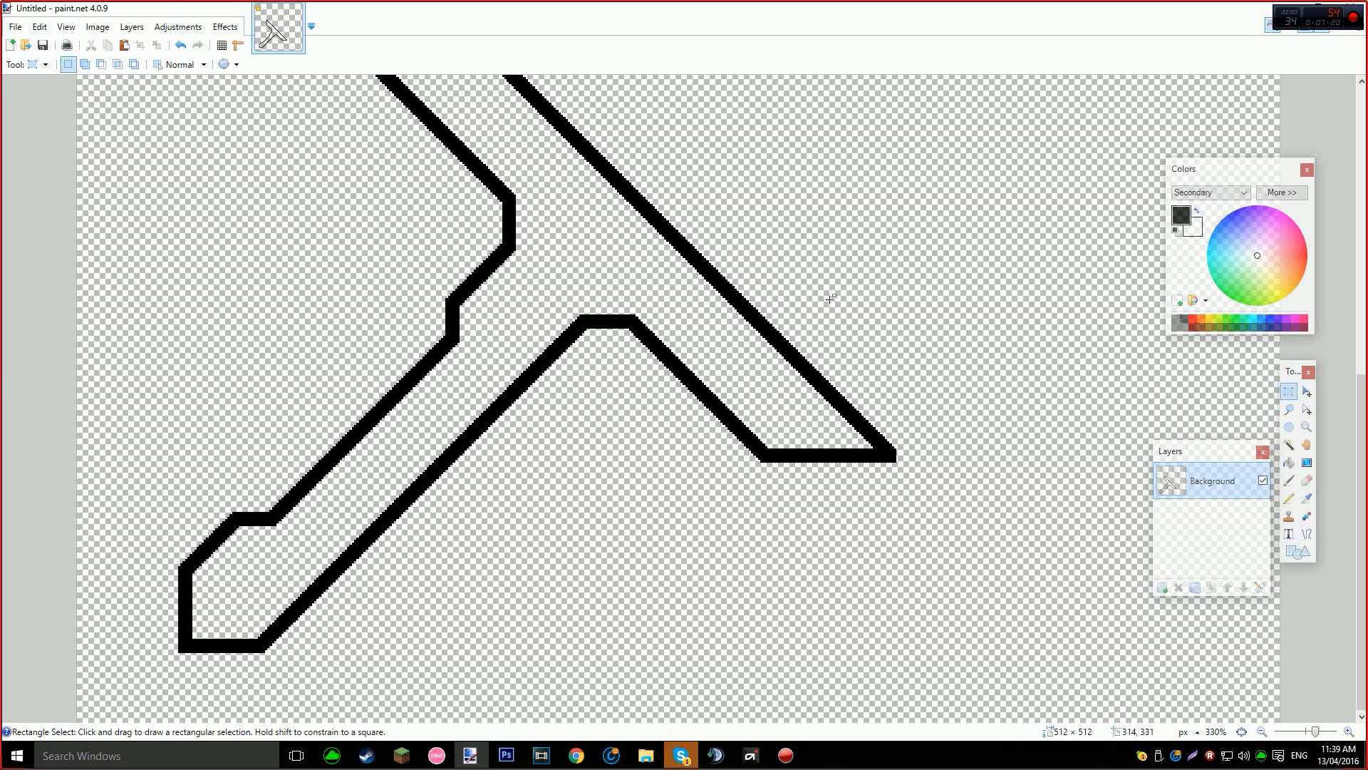
scroll(311, 587, "down", 3)
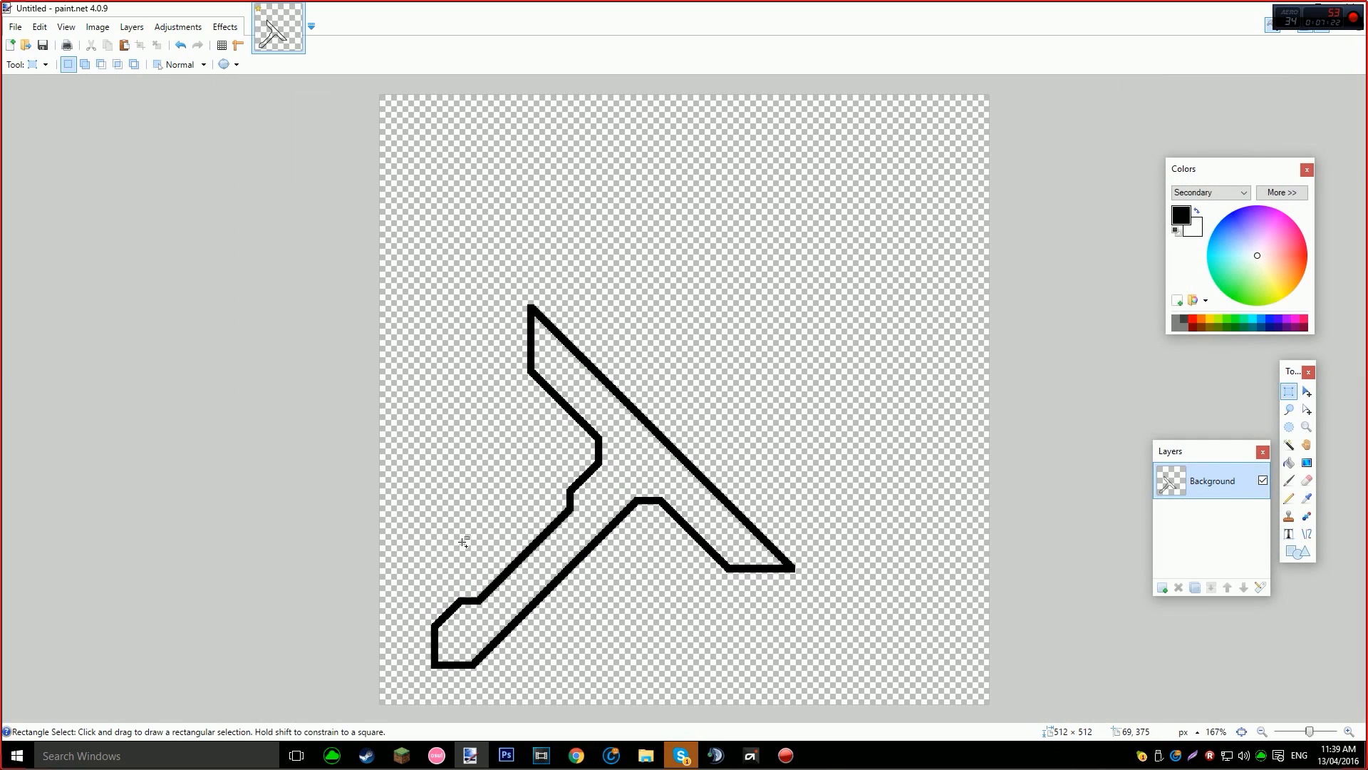
left_click_drag(828, 603, 667, 452)
left_click(571, 572)
key("e")
scroll(626, 545, "up", 5)
left_click(516, 508)
scroll(473, 506, "down", 3)
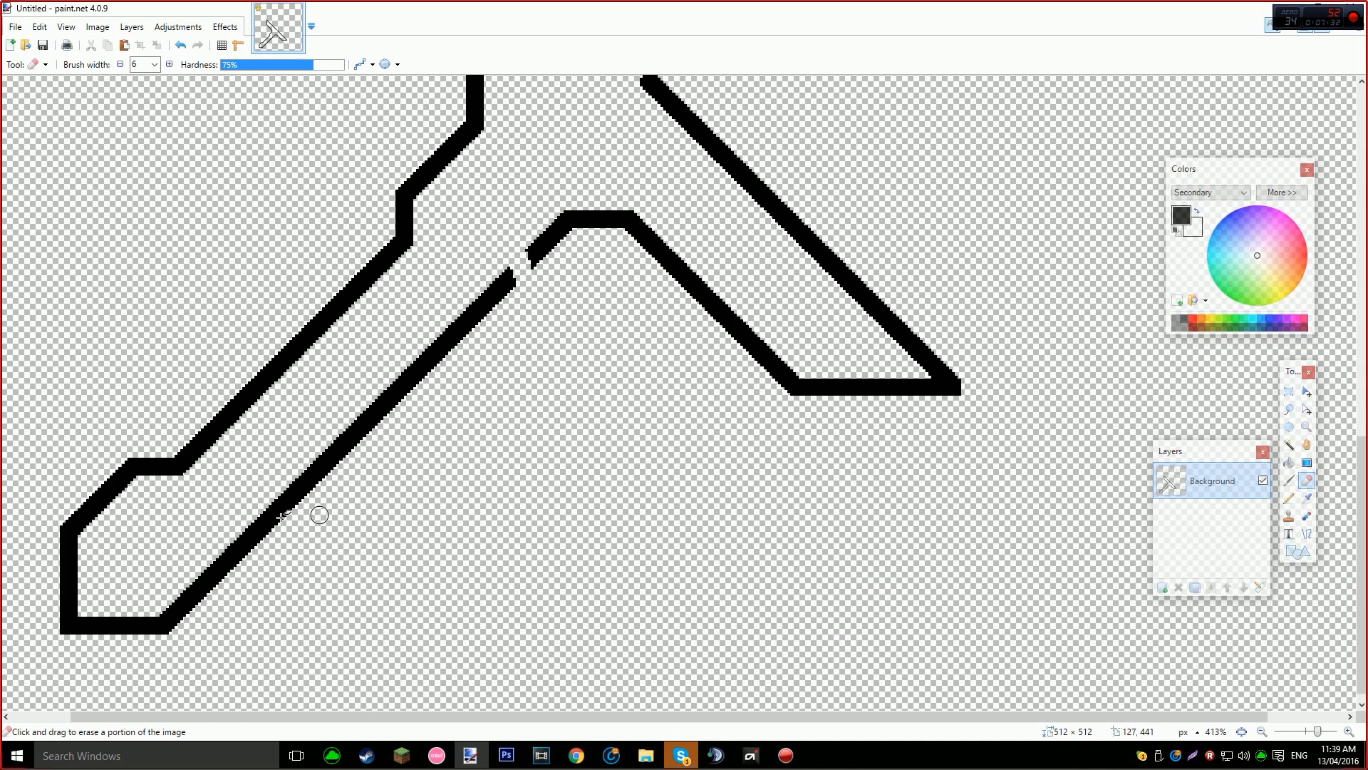
left_click_drag(97, 484, 107, 495)
key("s")
key("s")
key("s")
key("s")
key("ctrl+z")
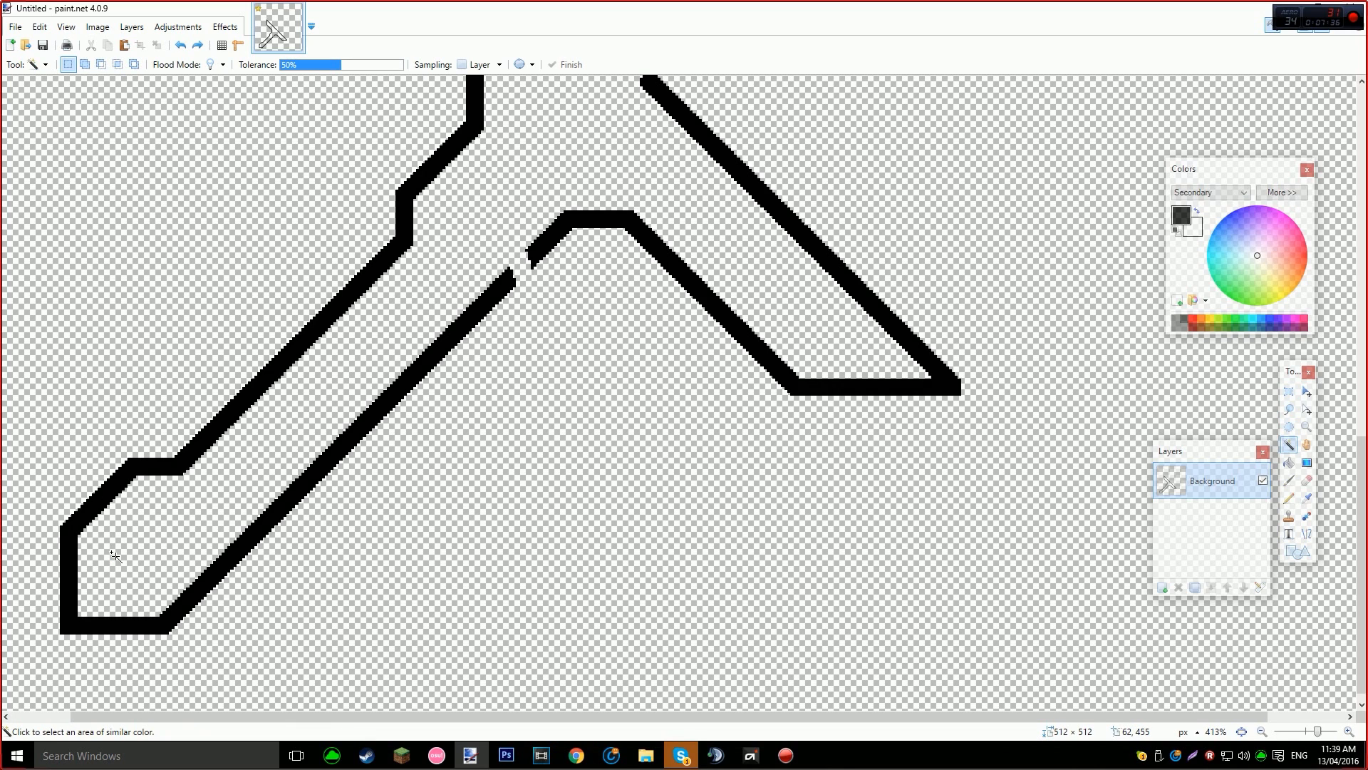
key("e")
key("s")
Cut the outline at the arm's bottom corner, and delete the arm's lower edge and the rest of the old lower half.
key("e")
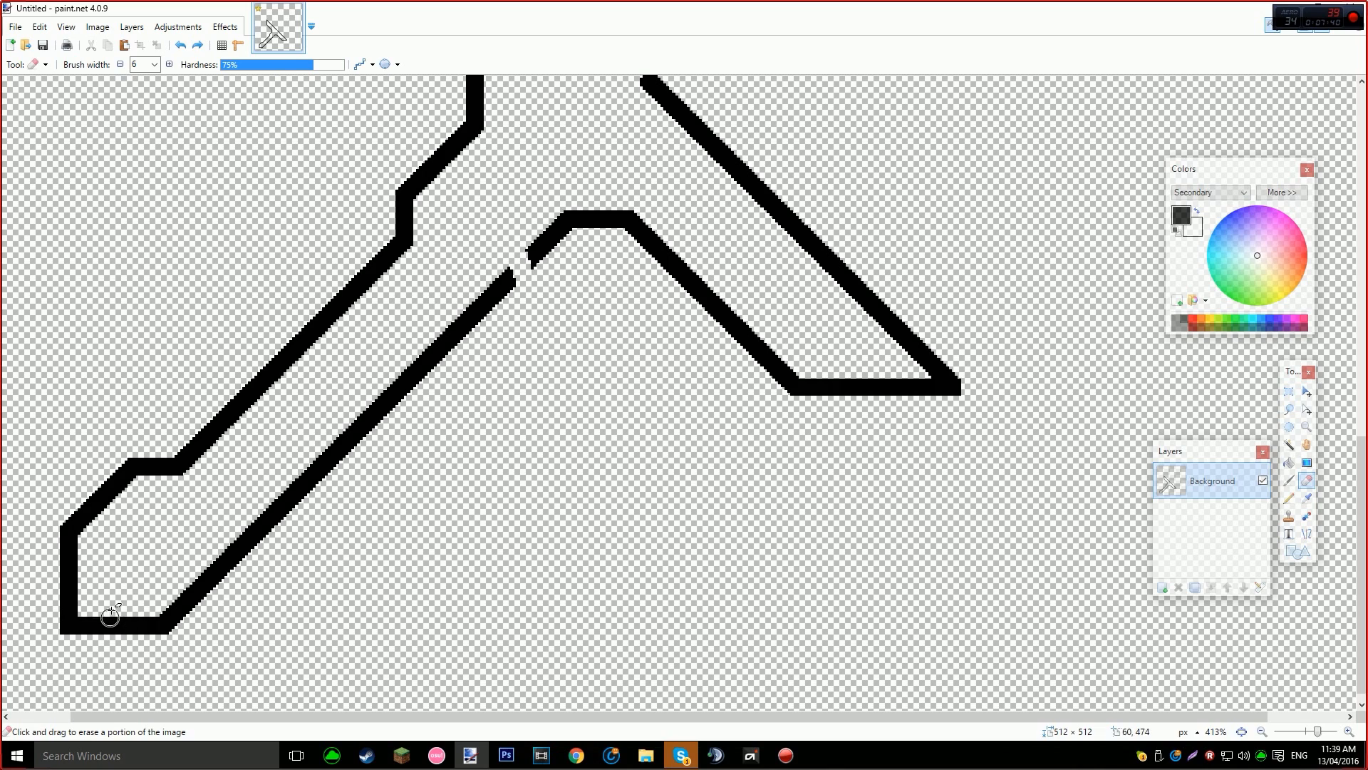
left_click(156, 611)
key("s")
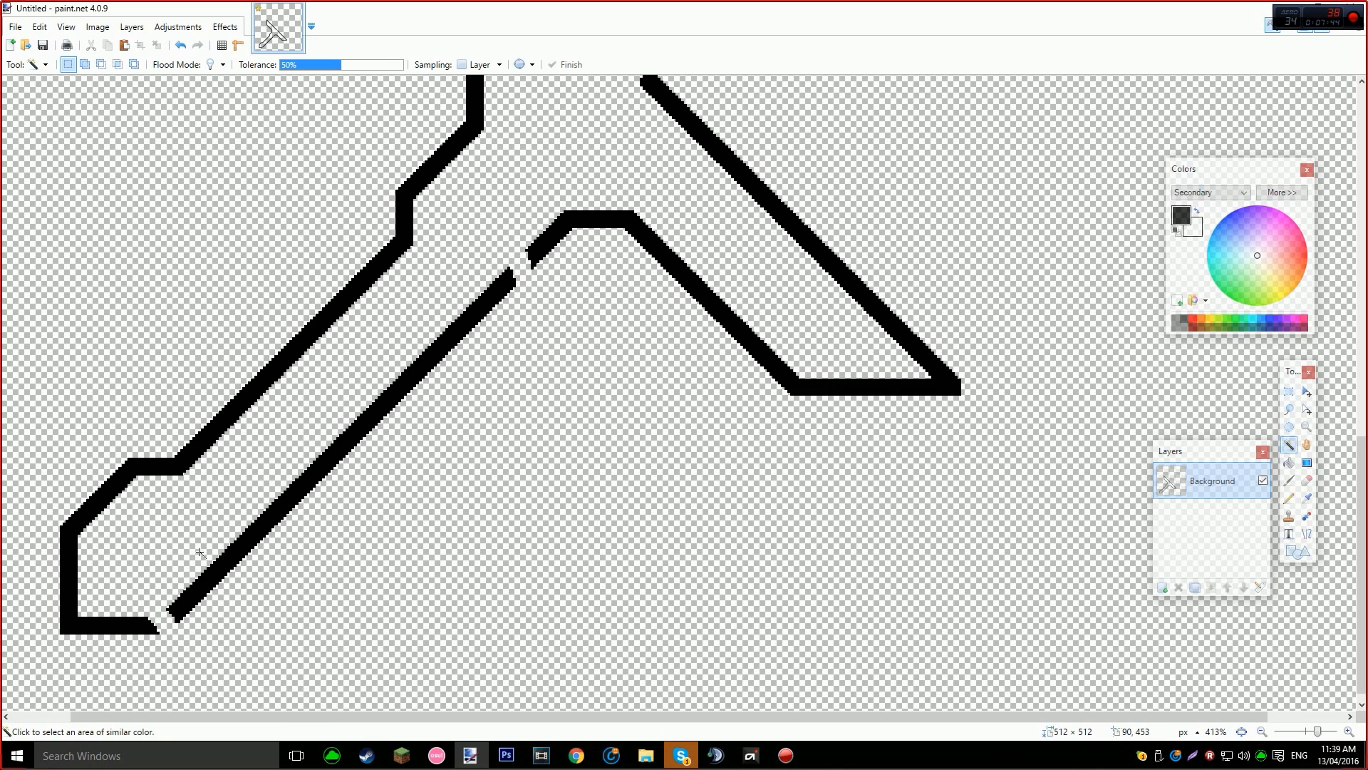
left_click(230, 555)
key("Delete")
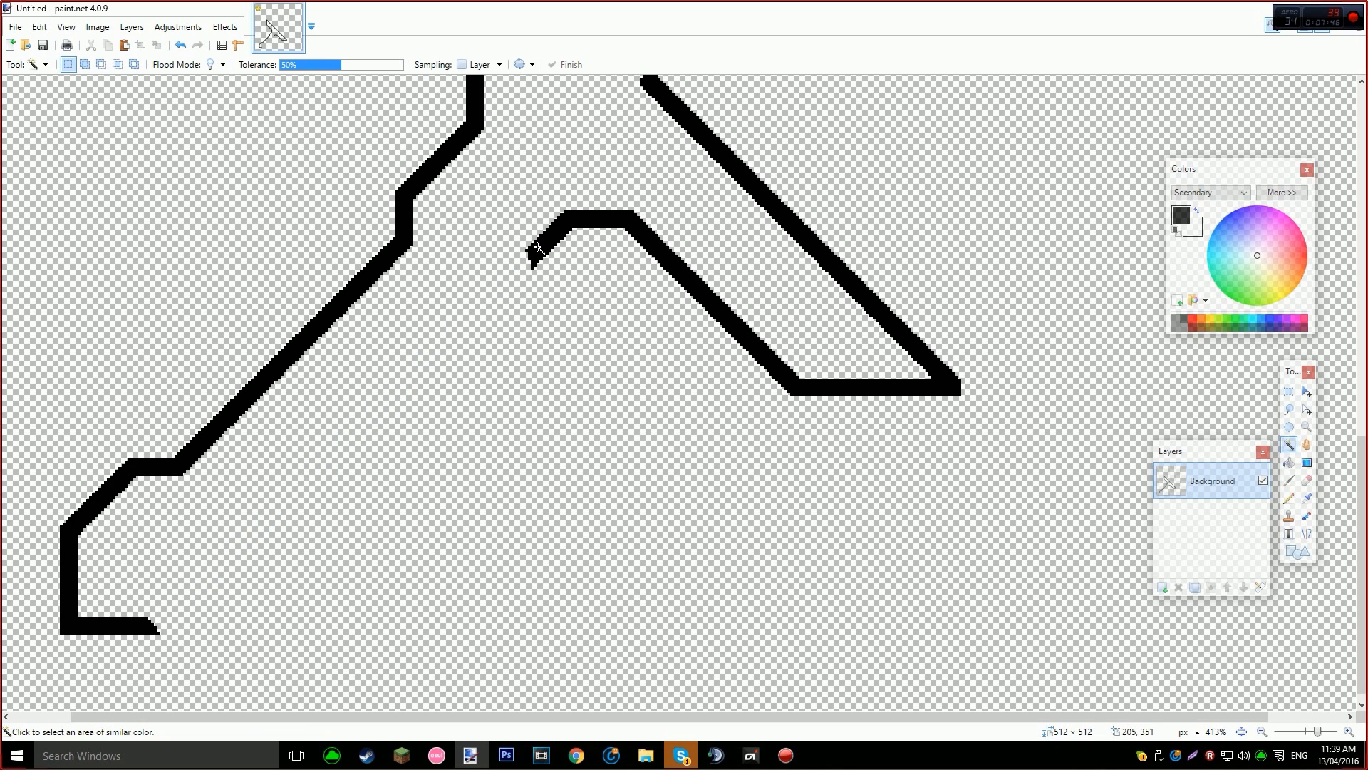
left_click(570, 226)
key("Delete")
Copy the remaining half outline, paste it onto a new layer and flip that layer horizontally.
scroll(503, 375, "down", 2, "ctrl")
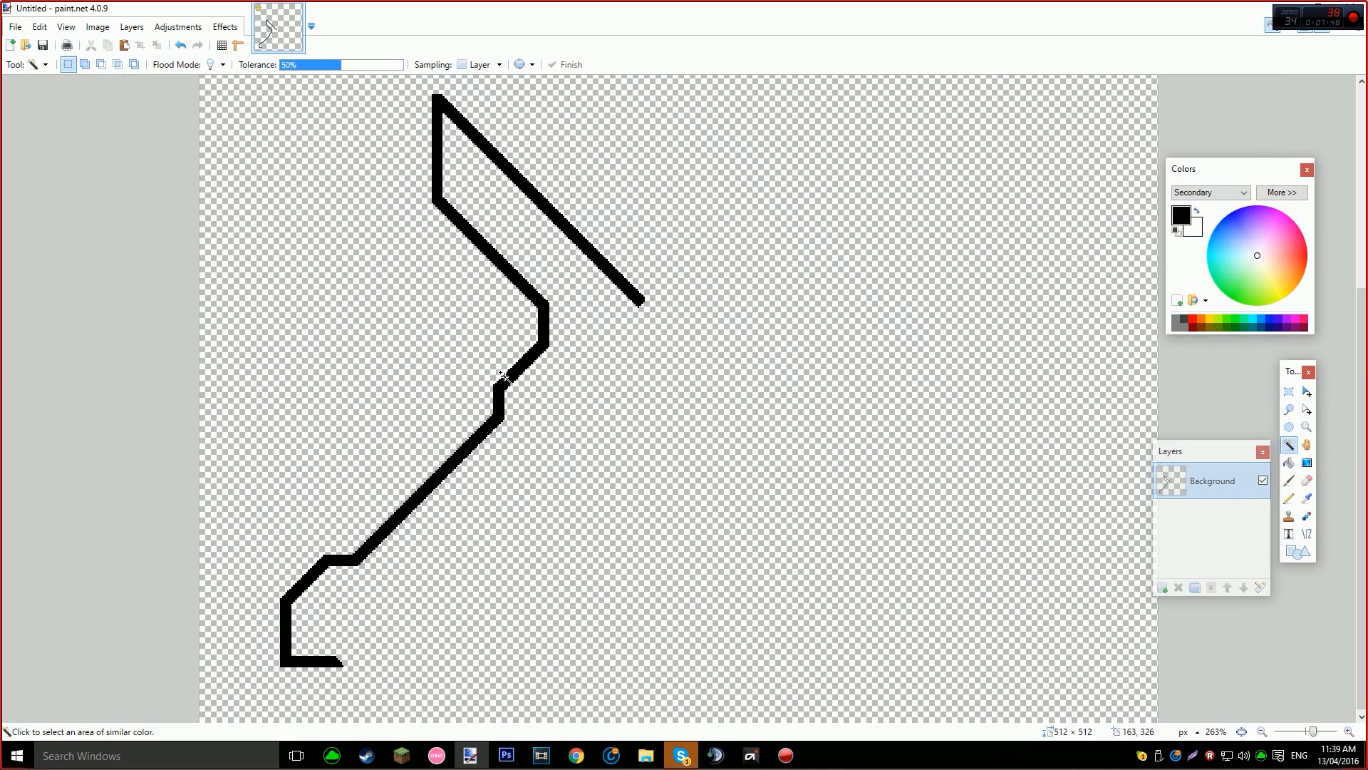
left_click(449, 459)
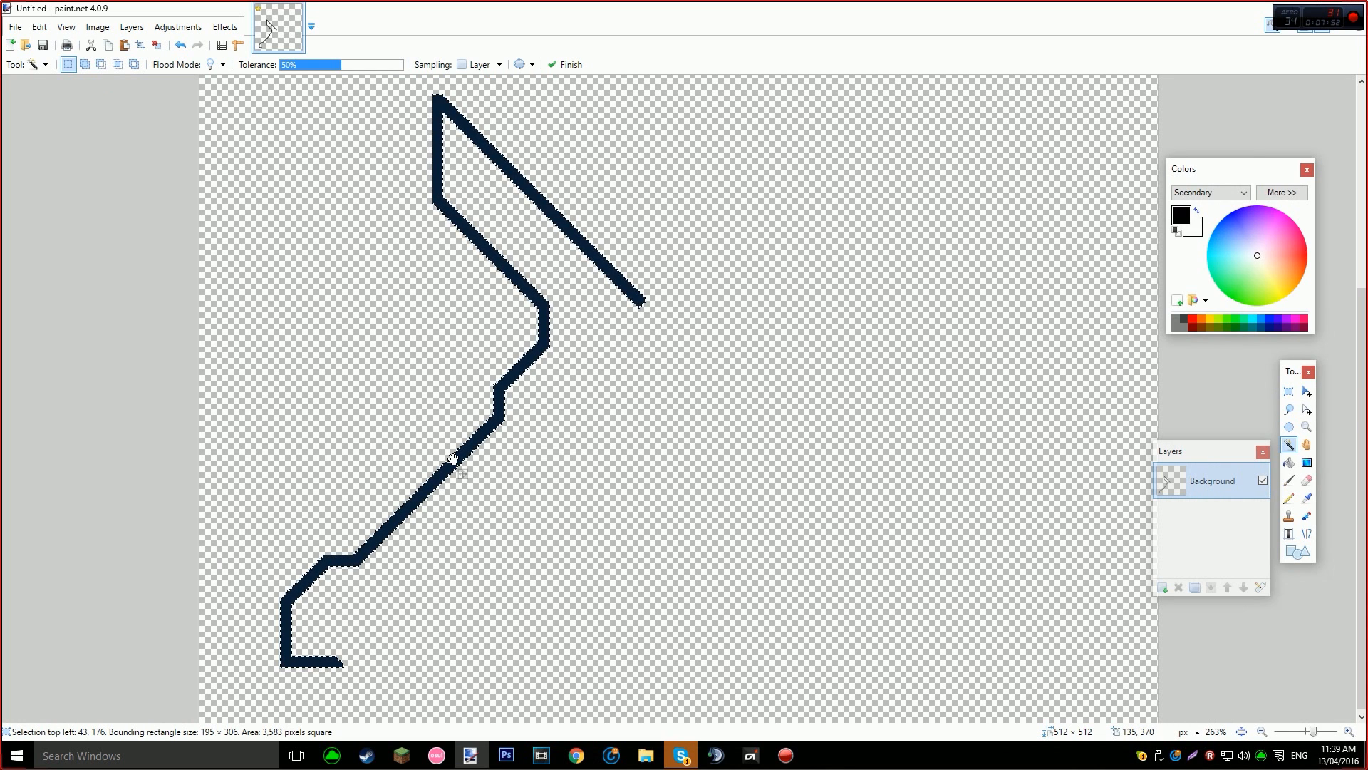
left_click(1162, 587)
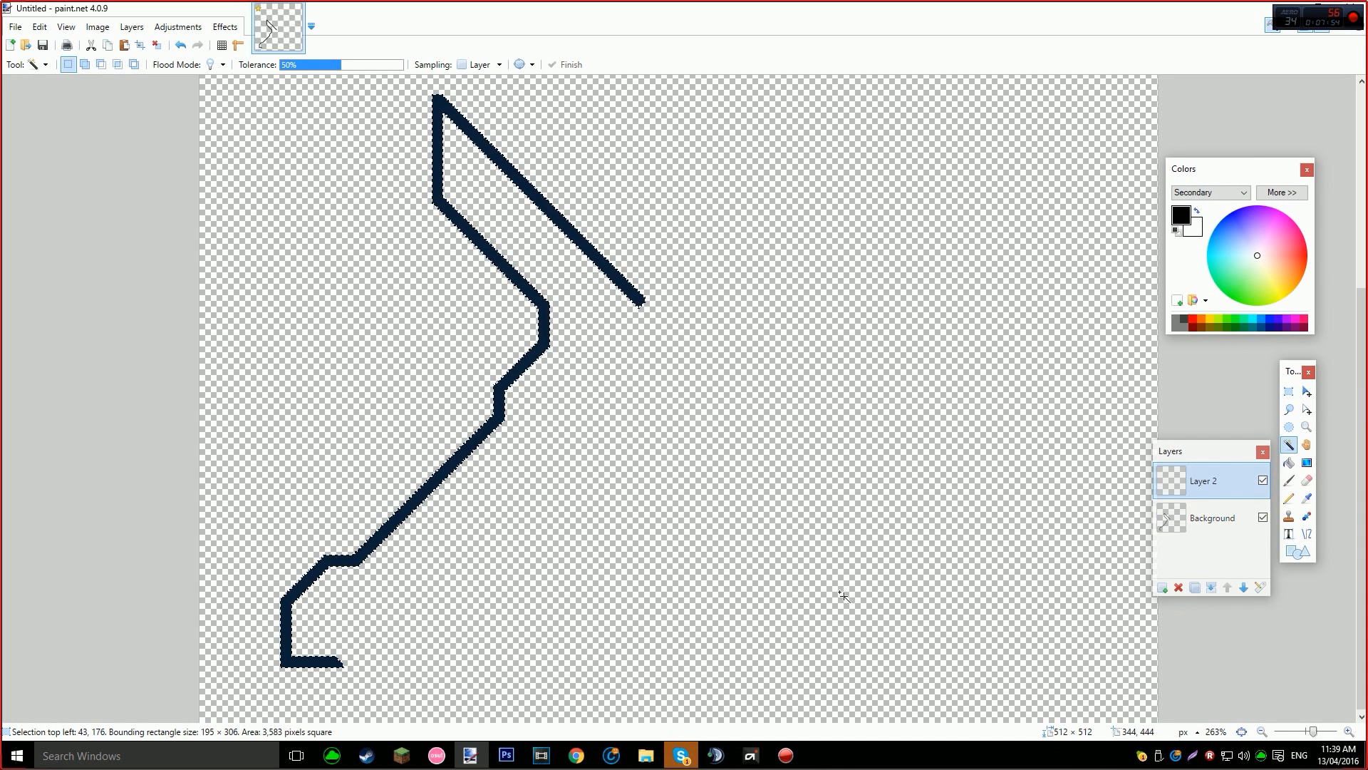
key("ctrl+v")
left_click(132, 27)
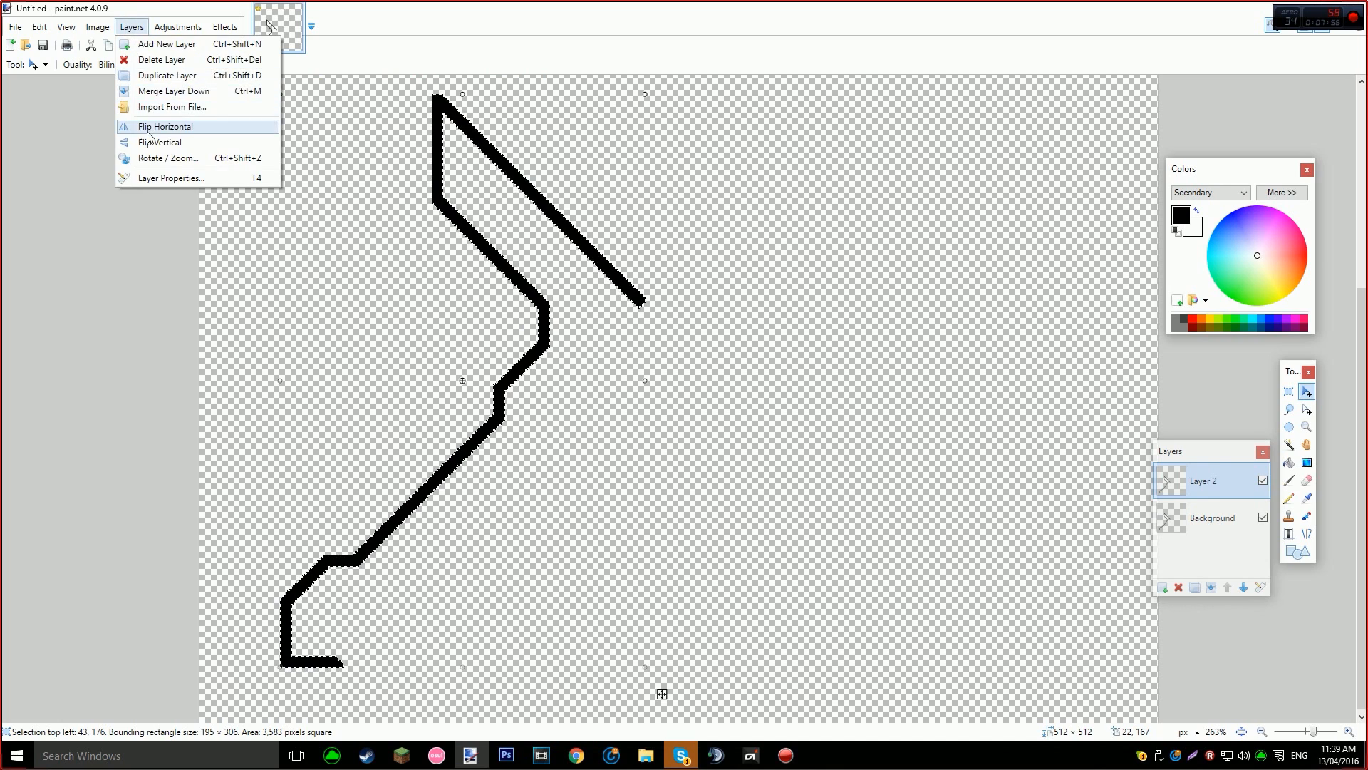
left_click(153, 130)
Rotate the mirrored copy by -90 degrees and move it 14 px right and 13 px down to meet the original half.
left_click_drag(819, 426, 472, 473)
scroll(402, 492, "up", 3)
scroll(395, 489, "down", 3)
scroll(302, 601, "up", 6)
scroll(213, 562, "down", 2)
key("h")
left_click_drag(255, 546, 611, 495)
key("m")
left_click_drag(401, 417, 481, 491)
scroll(481, 491, "down", 6)
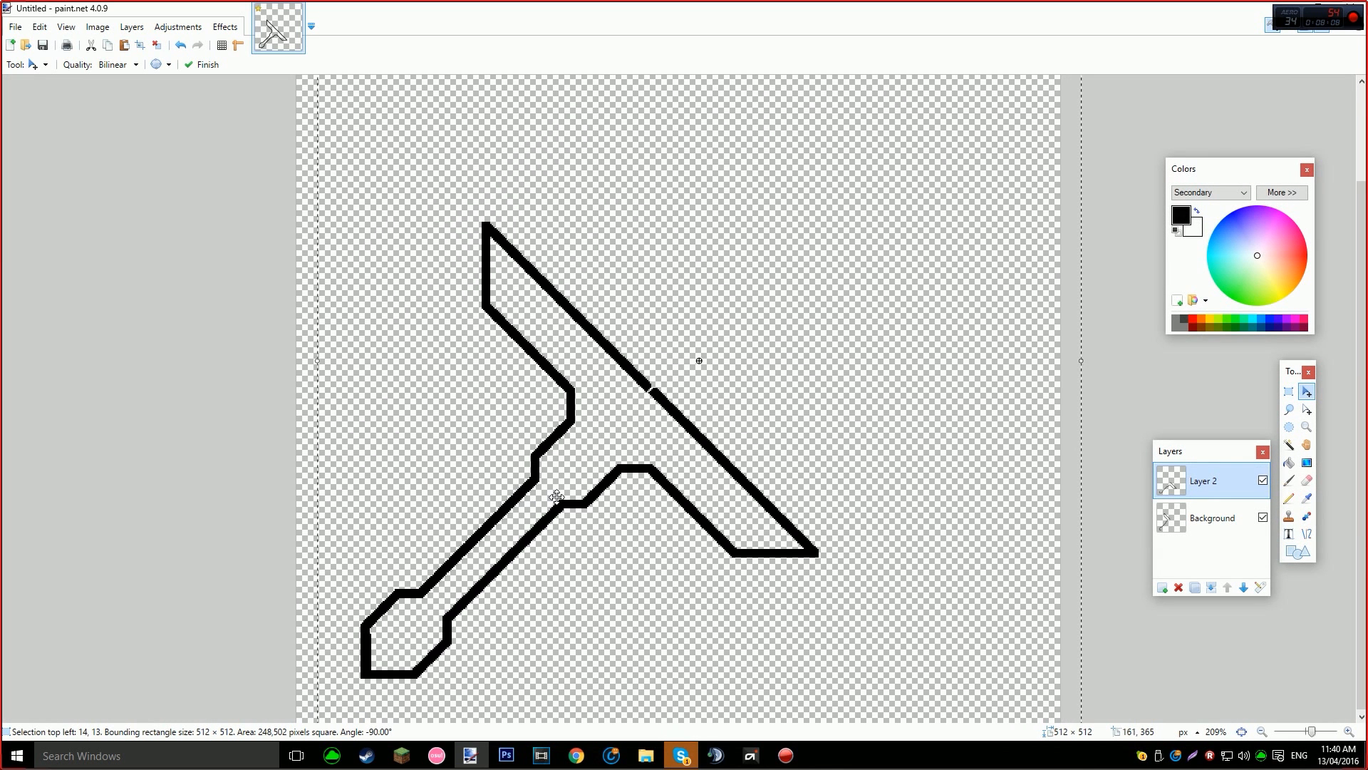
Shift the mirrored copy to an offset of 11, 11 px so the two pieces of the long diagonal line up.
left_click_drag(685, 421, 681, 415)
key("ctrl+d")
scroll(674, 431, "up", 8)
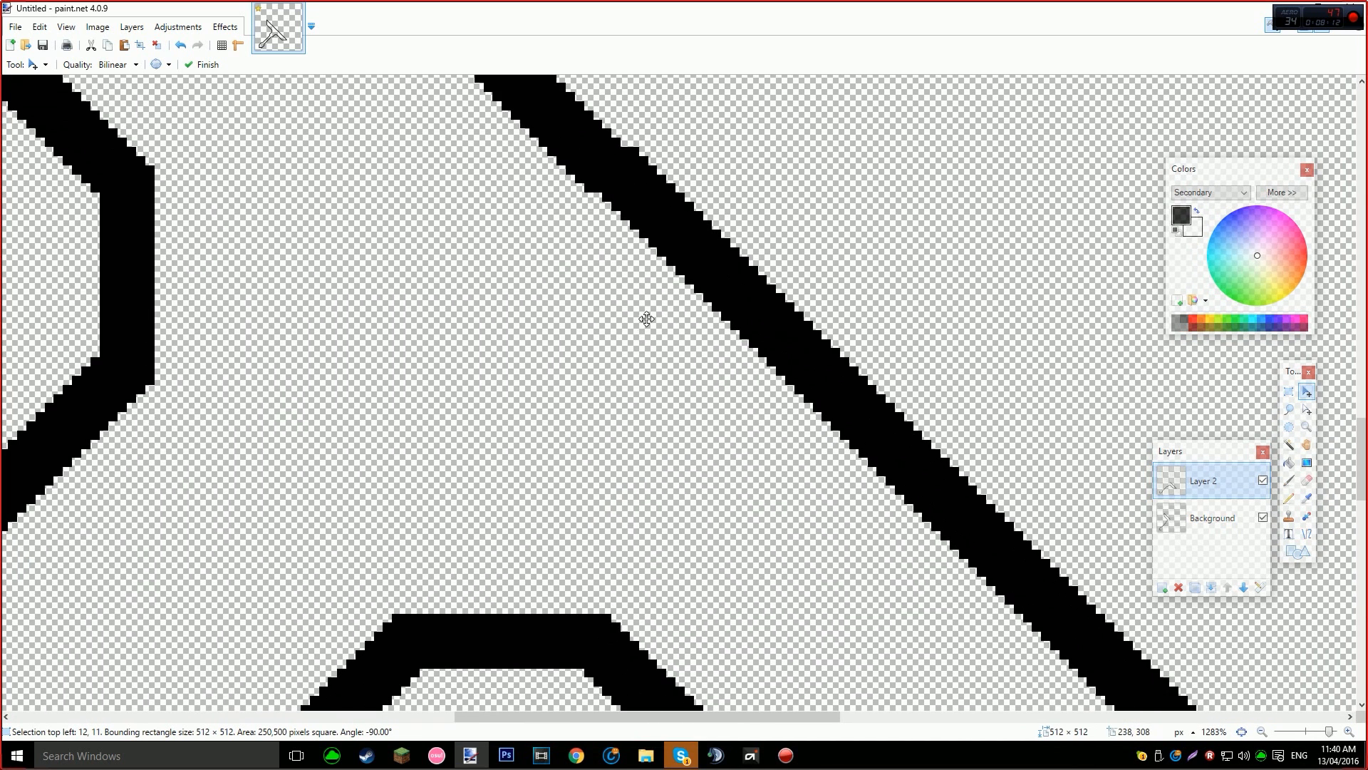
left_click_drag(652, 219, 647, 223)
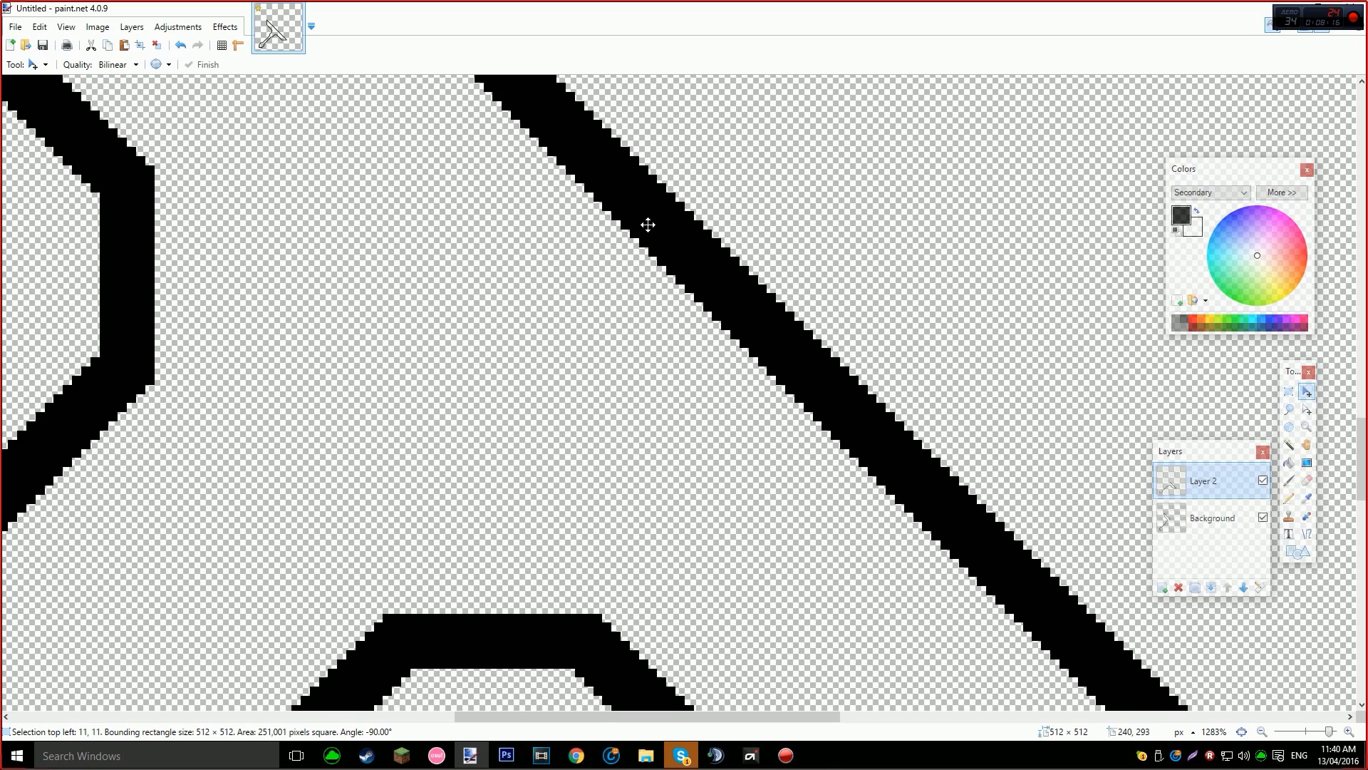
Align the mirrored copy with the original at the arm's outer end by moving it to an offset of 13, 13 px.
scroll(647, 223, "down", 7)
scroll(280, 591, "up", 5)
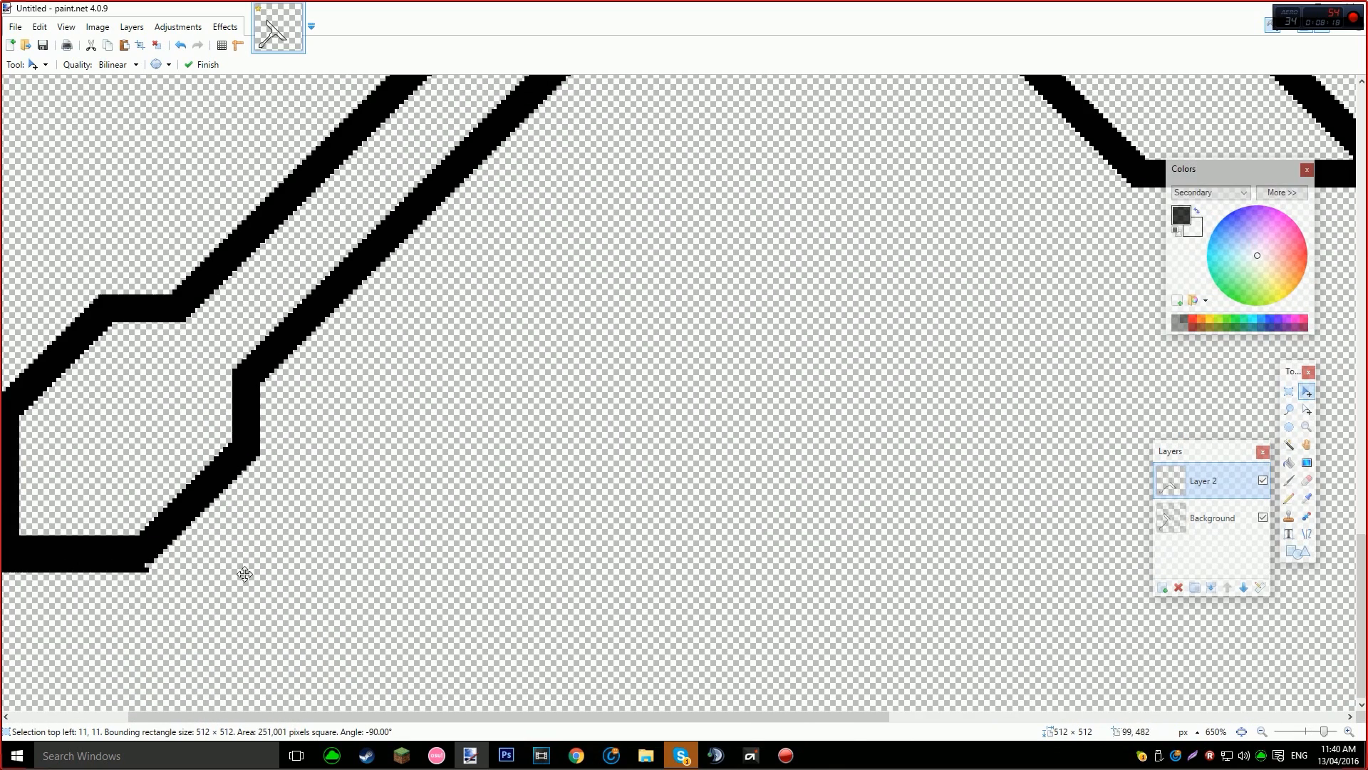
key("space")
left_click_drag(240, 558, 451, 504)
scroll(442, 498, "down", 6)
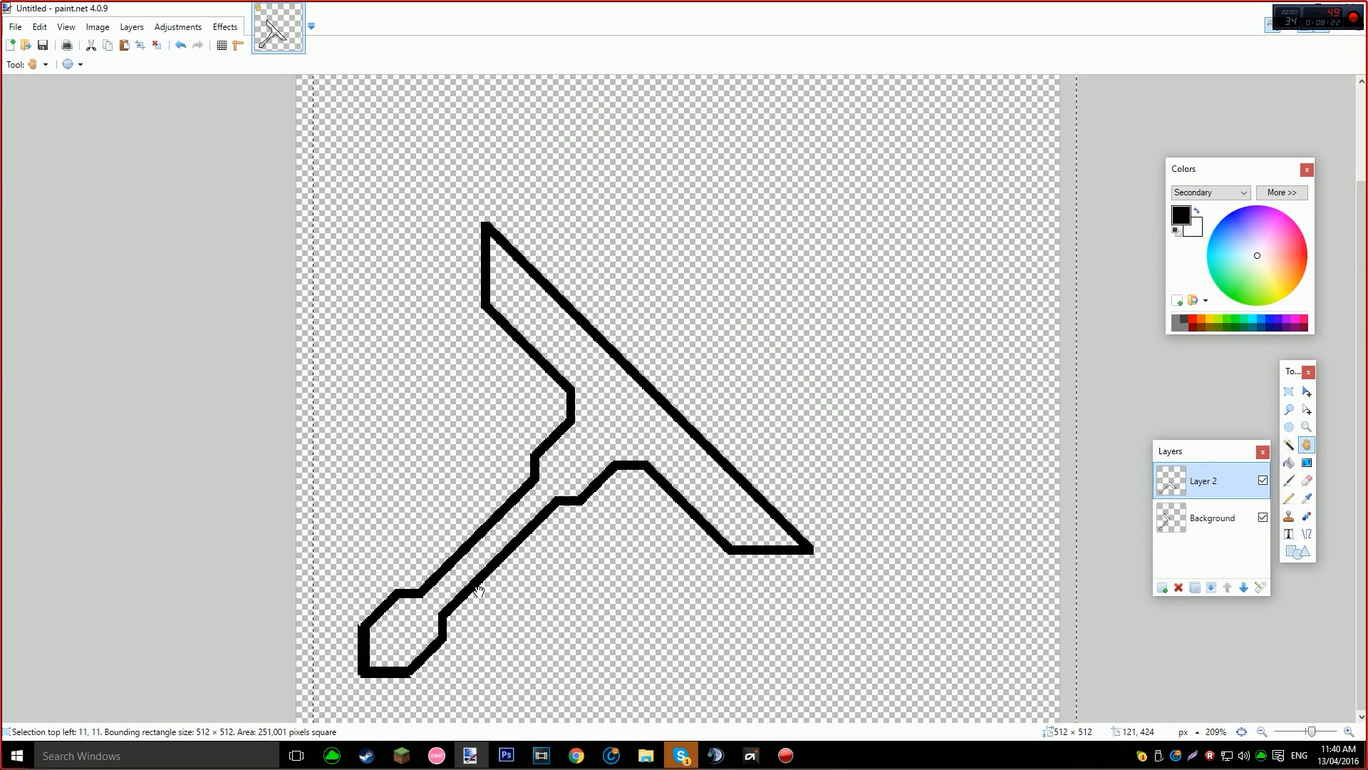
scroll(473, 591, "up", 3)
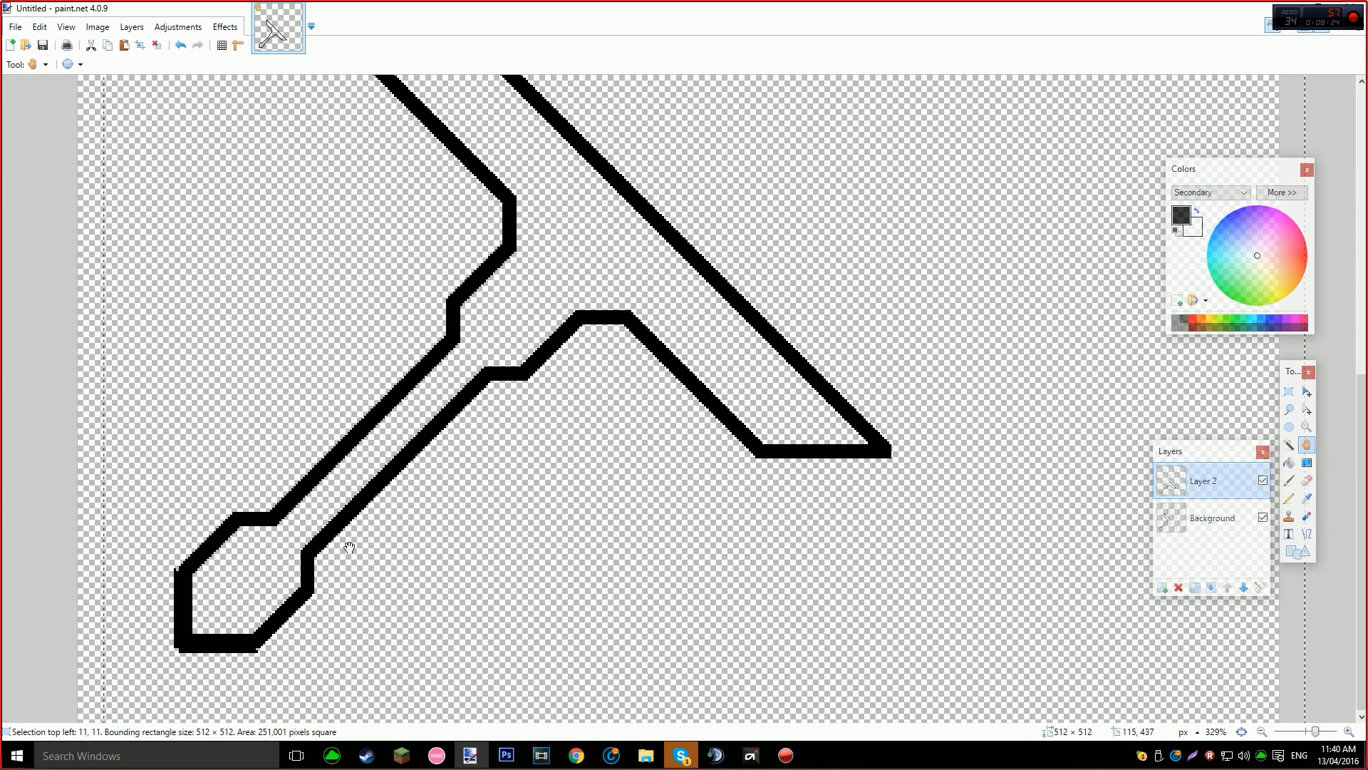
left_click_drag(326, 534, 277, 567)
key("m")
scroll(277, 570, "up", 2)
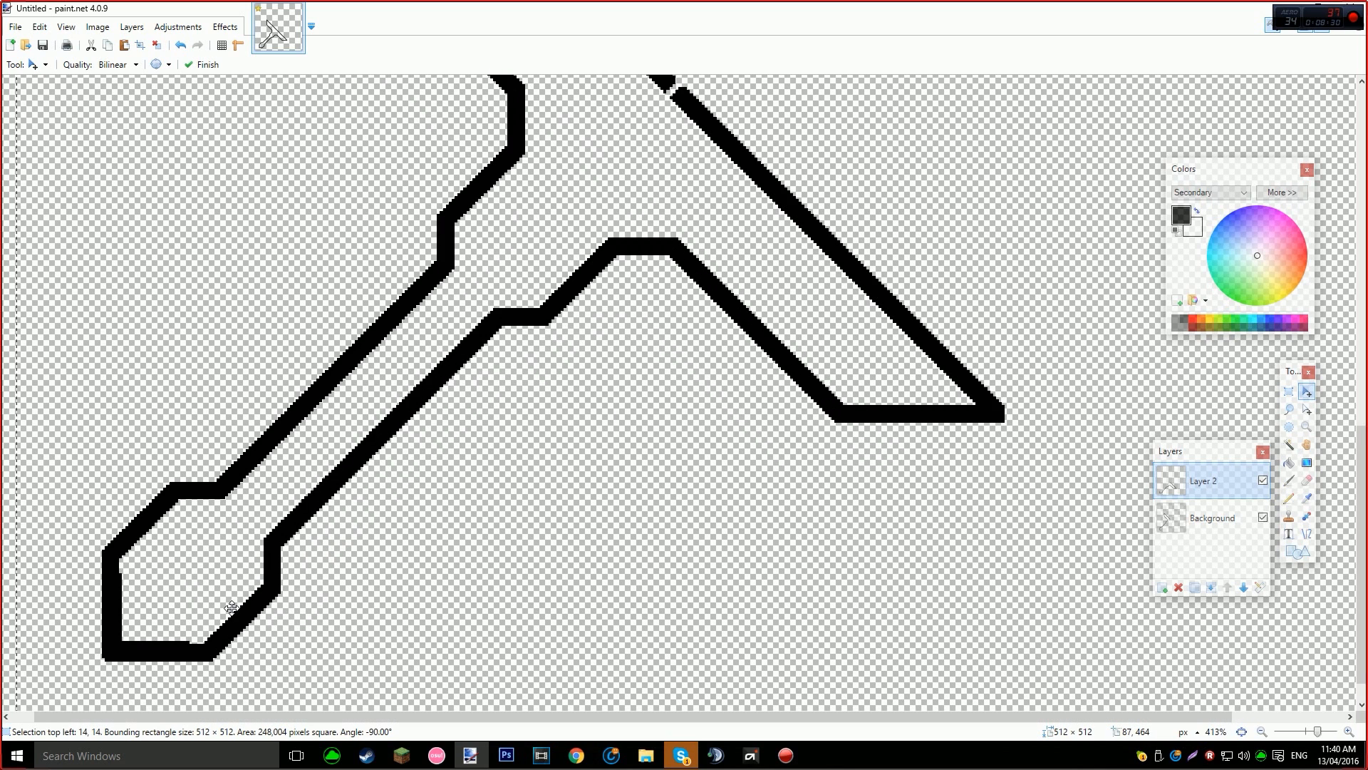
left_click_drag(166, 615, 159, 608)
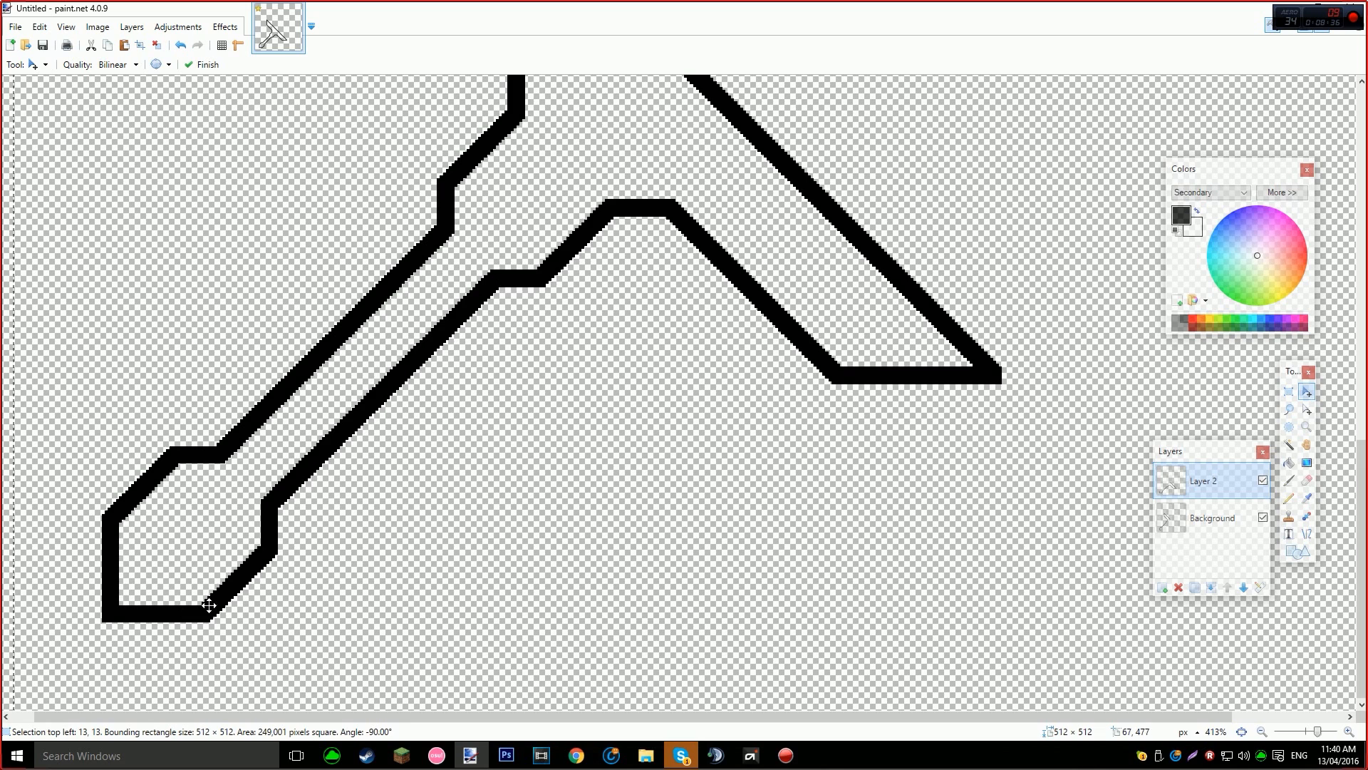
Try to bridge the gap in the long diagonal with a 45-degree line, and undo it.
scroll(369, 568, "down", 1)
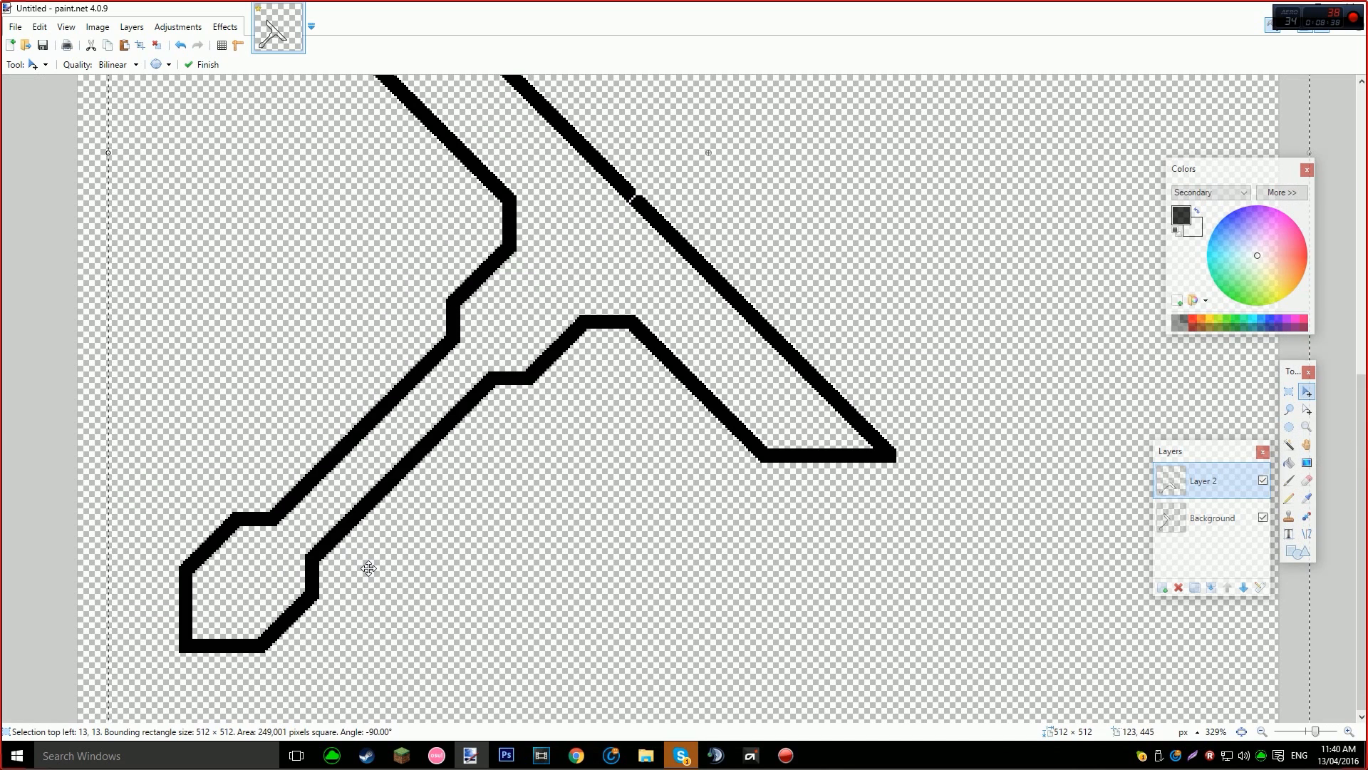
scroll(590, 314, "up", 5)
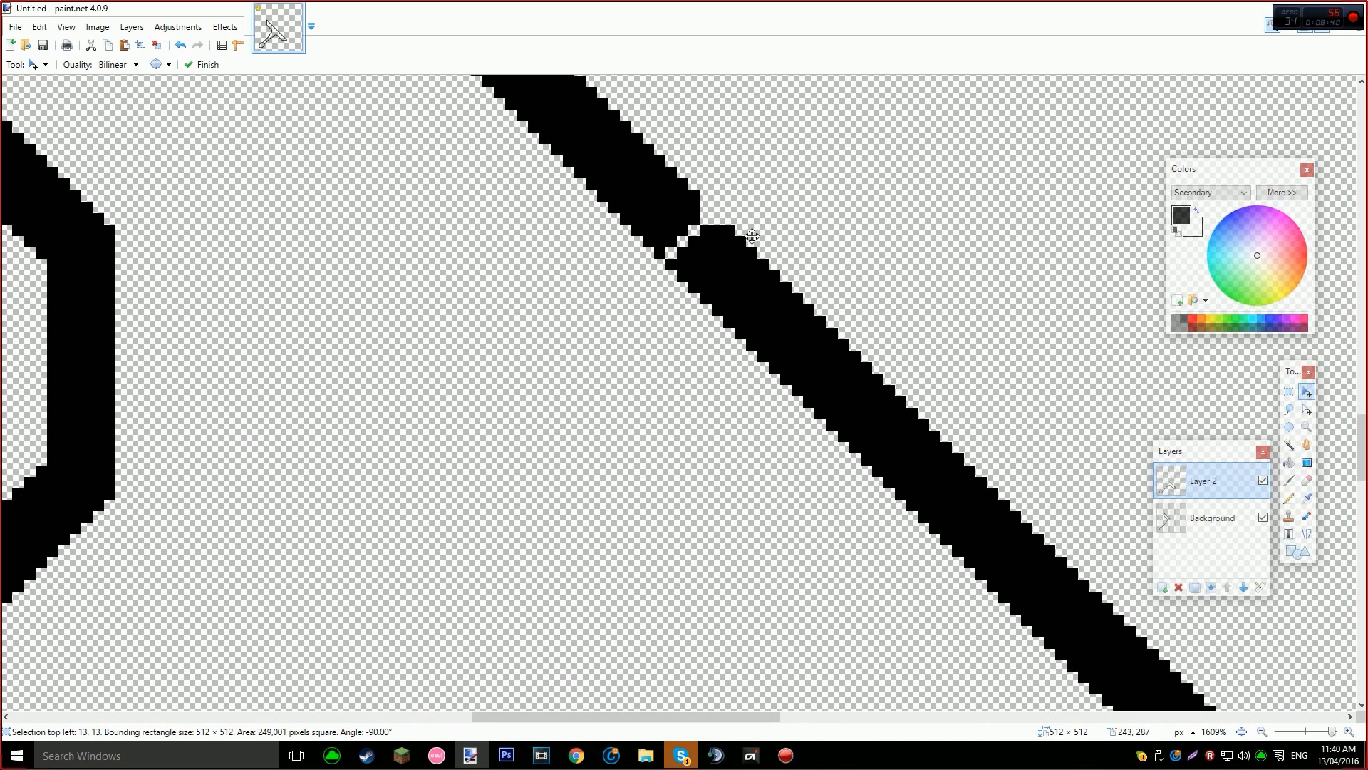
key("o")
left_click_drag(833, 349, 646, 163)
scroll(641, 182, "down", 7)
key("ctrl+z")
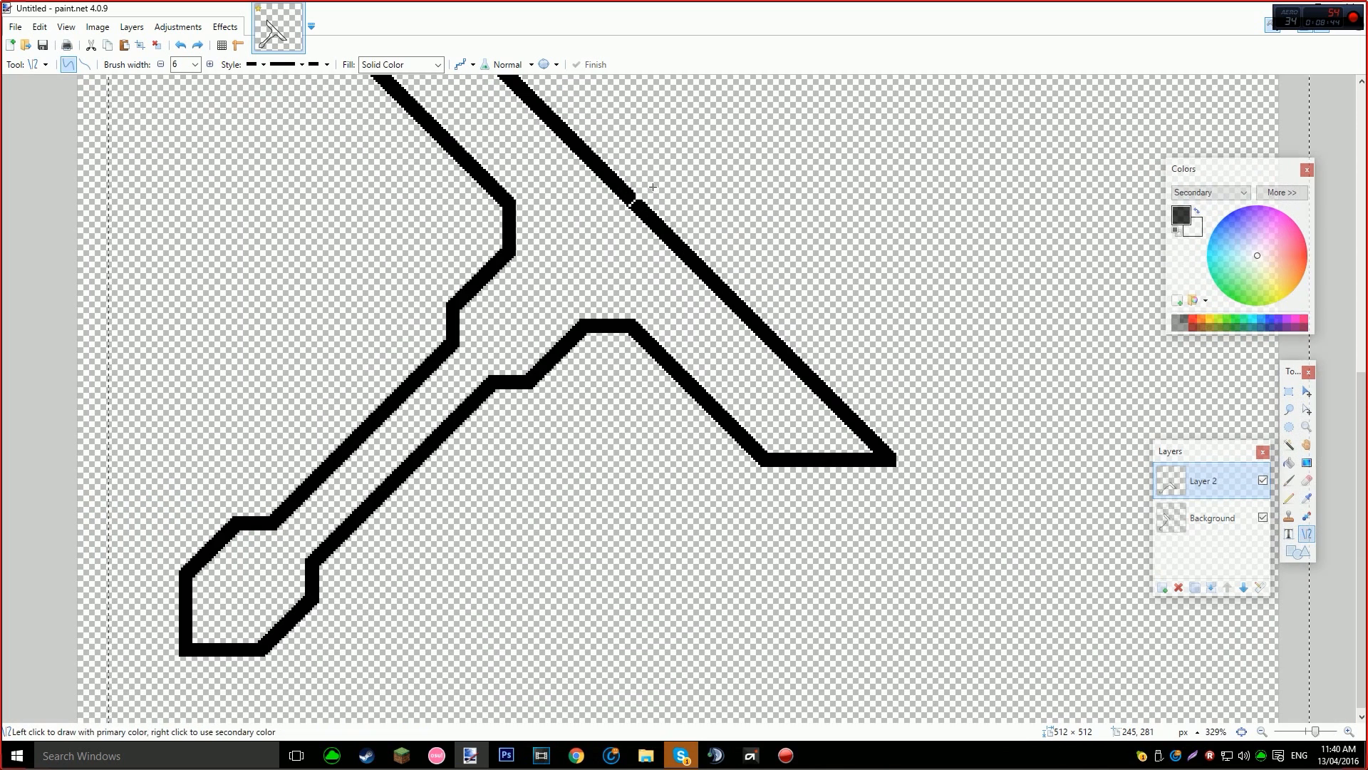
Merge the mirrored copy on Layer 2 down into the Background layer.
scroll(337, 465, "down", 3)
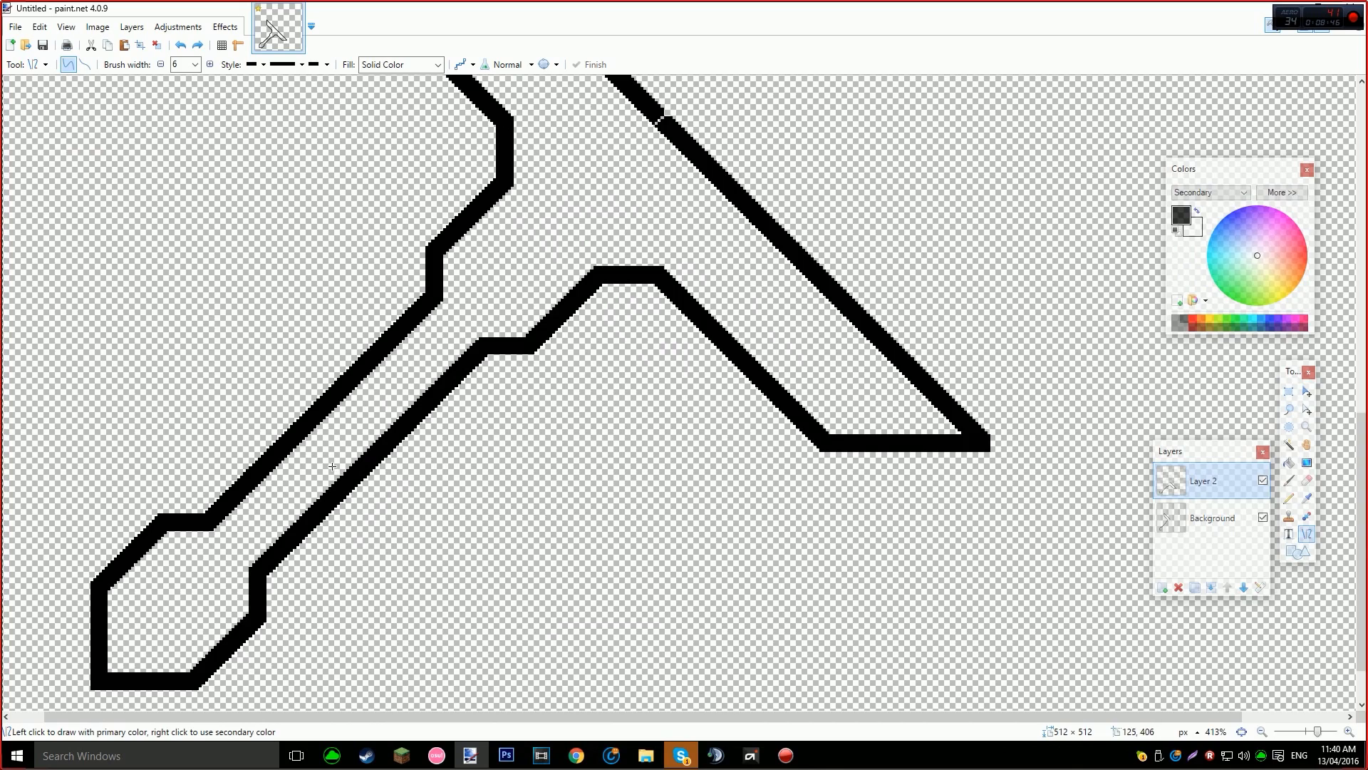
scroll(353, 475, "down", 2)
scroll(409, 556, "up", 2)
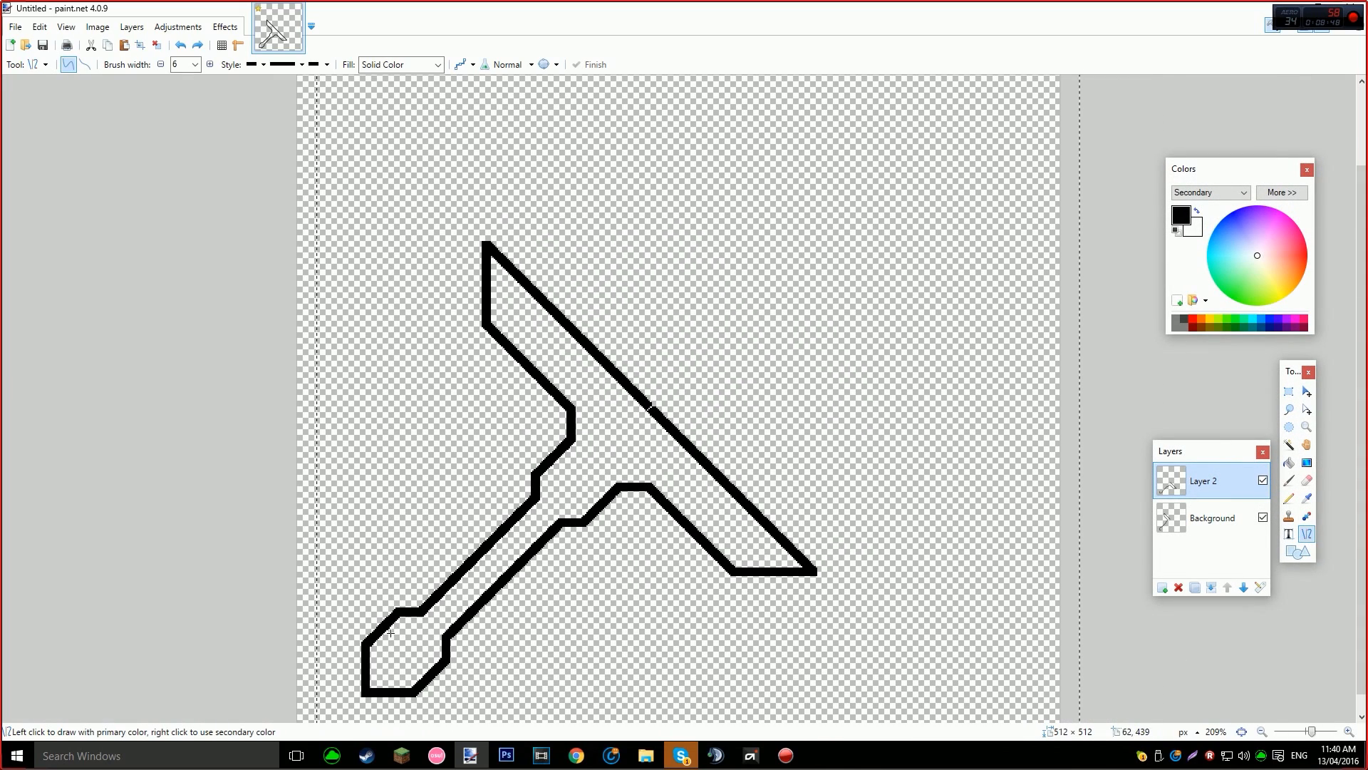
scroll(390, 632, "up", 6)
key("h")
left_click_drag(160, 565, 277, 504)
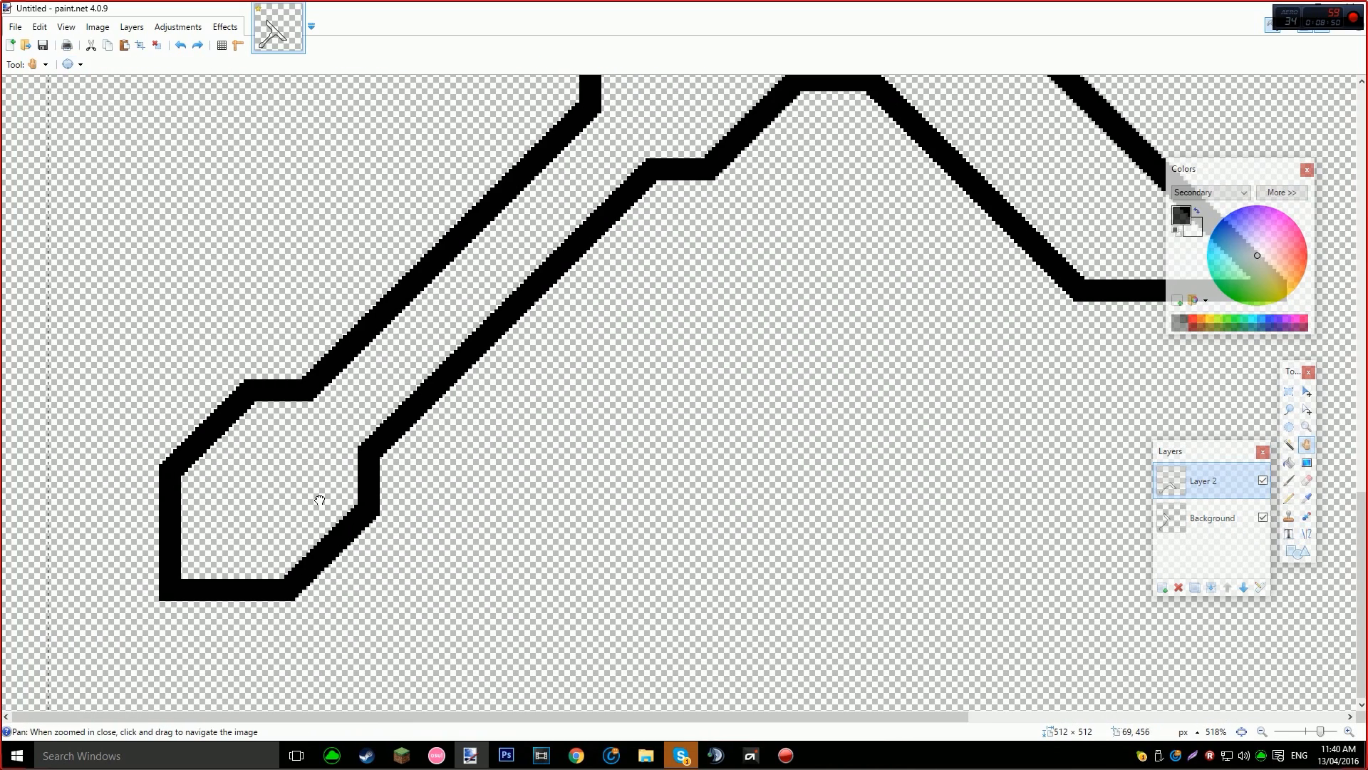
scroll(386, 471, "down", 3)
mouse_move(415, 333)
left_mouse_down()
mouse_move(556, 530)
mouse_move(553, 354)
left_mouse_up()
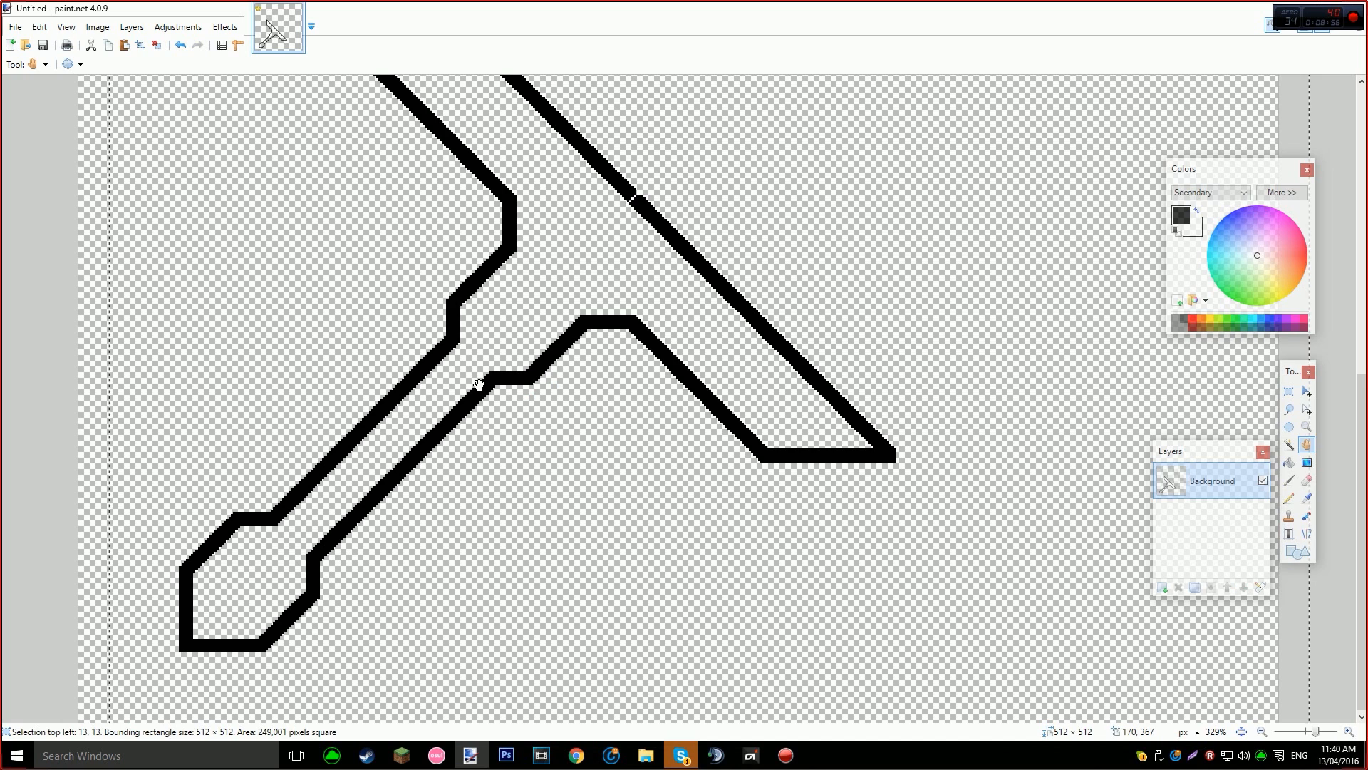
Close the piece at the lower end of the stepped arm with a straight horizontal and vertical line, brush width 6.
scroll(292, 518, "up", 1)
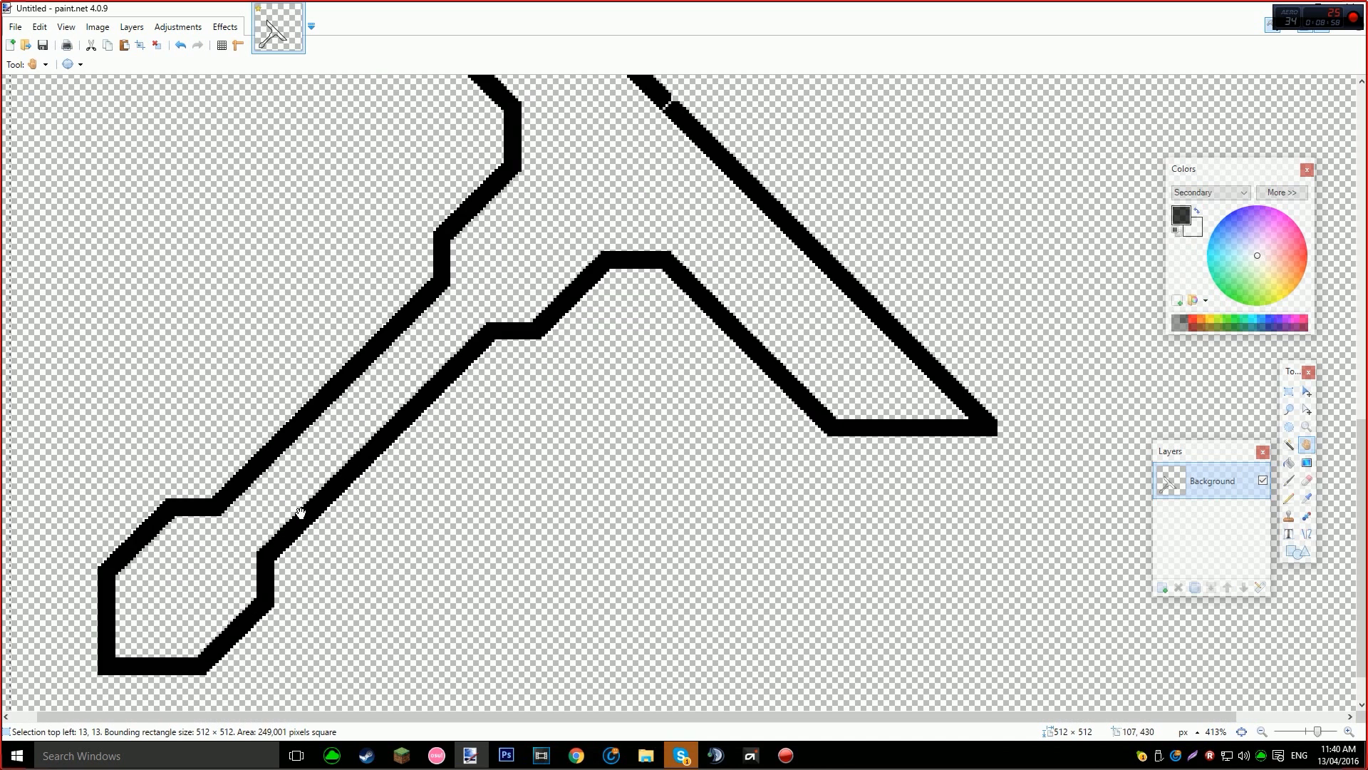
scroll(292, 518, "down", 5)
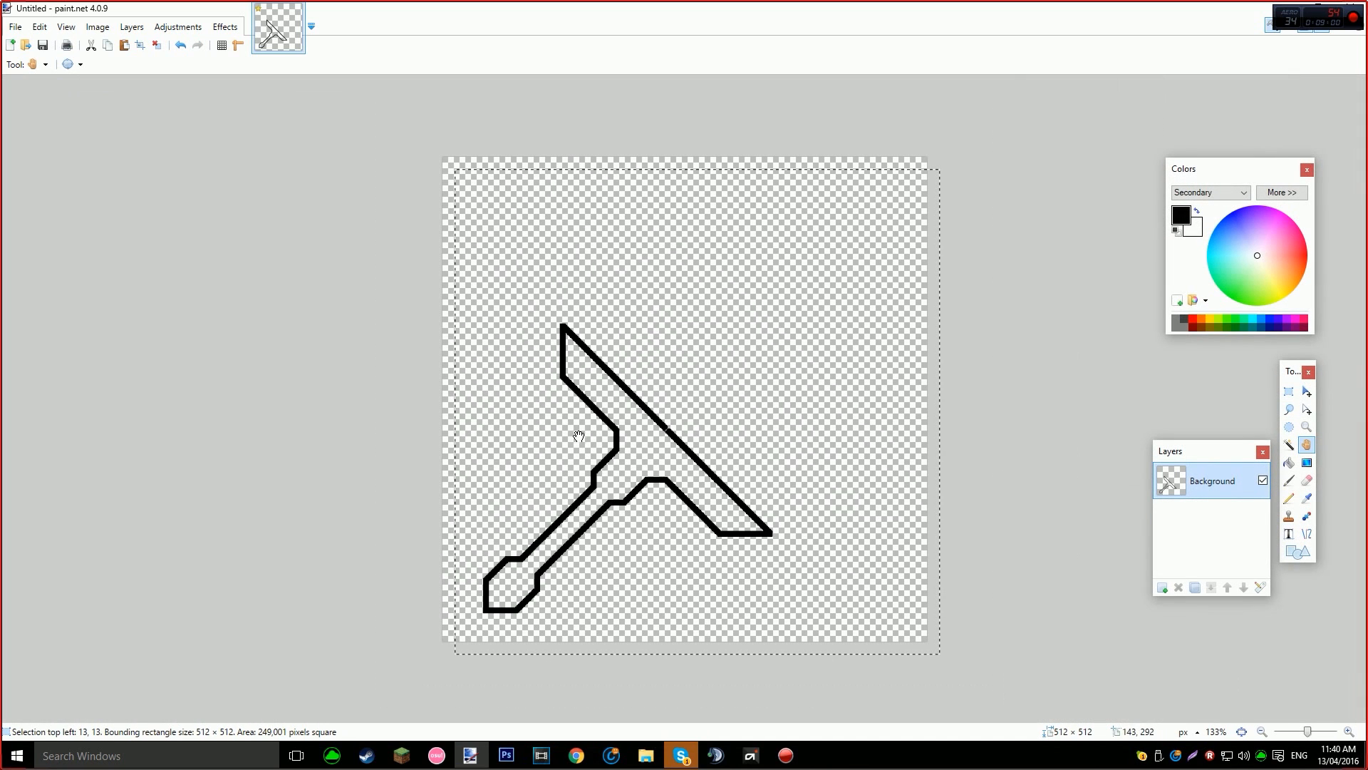
scroll(534, 568, "up", 1)
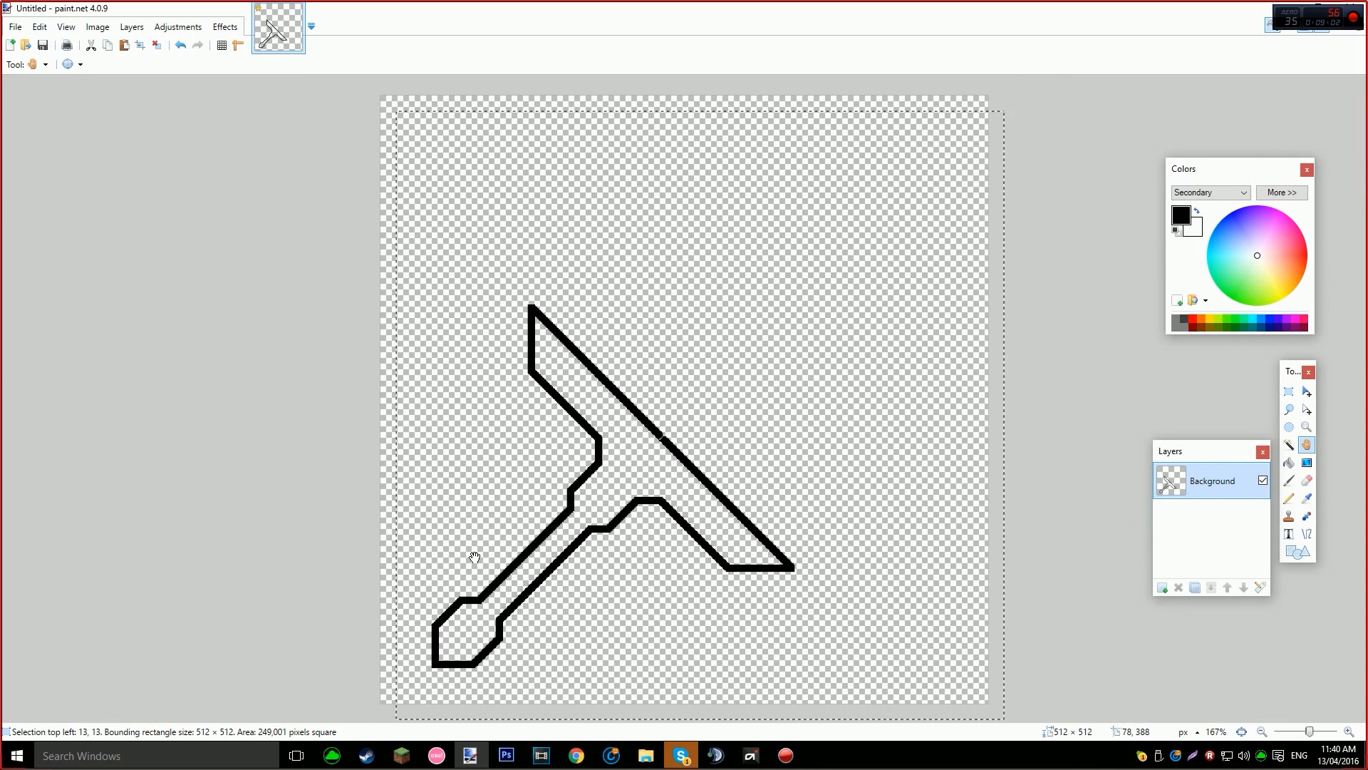
scroll(474, 557, "up", 6)
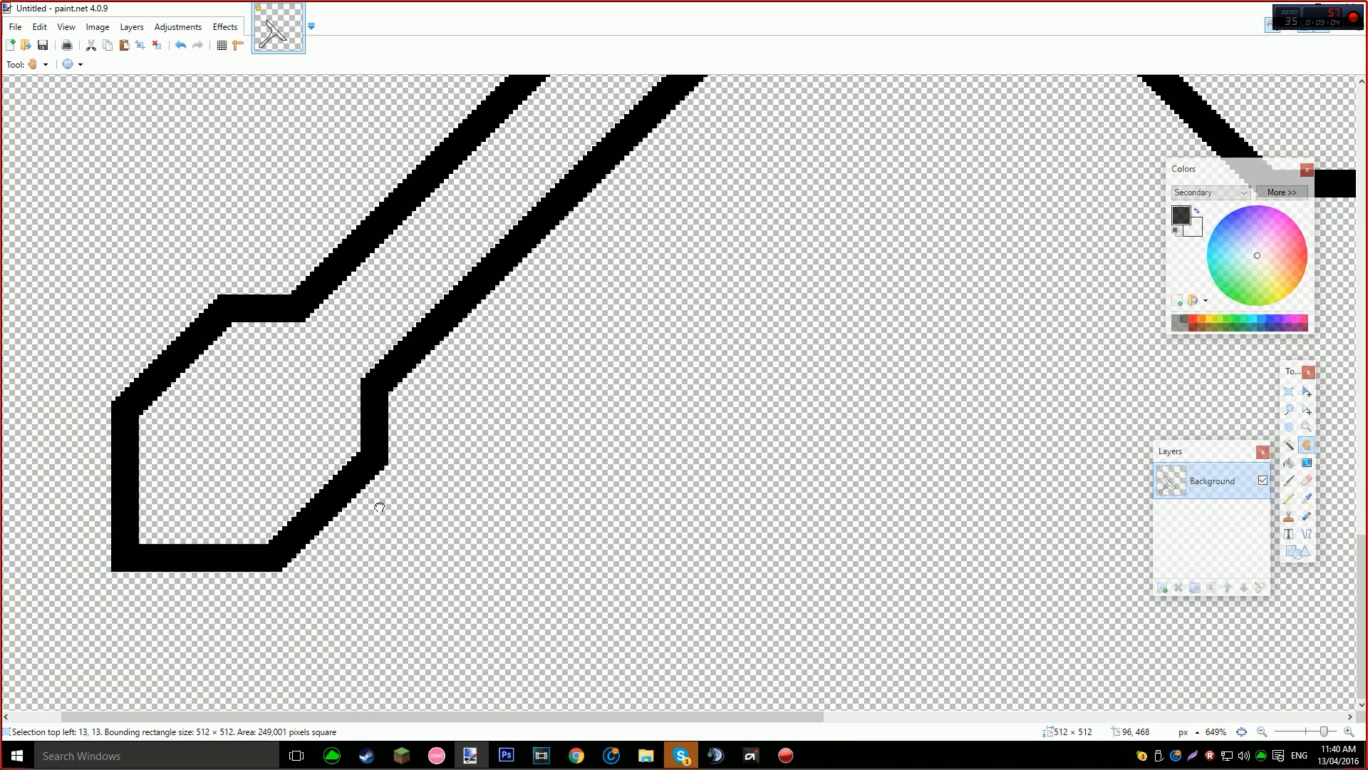
left_click_drag(379, 507, 529, 500)
key("o")
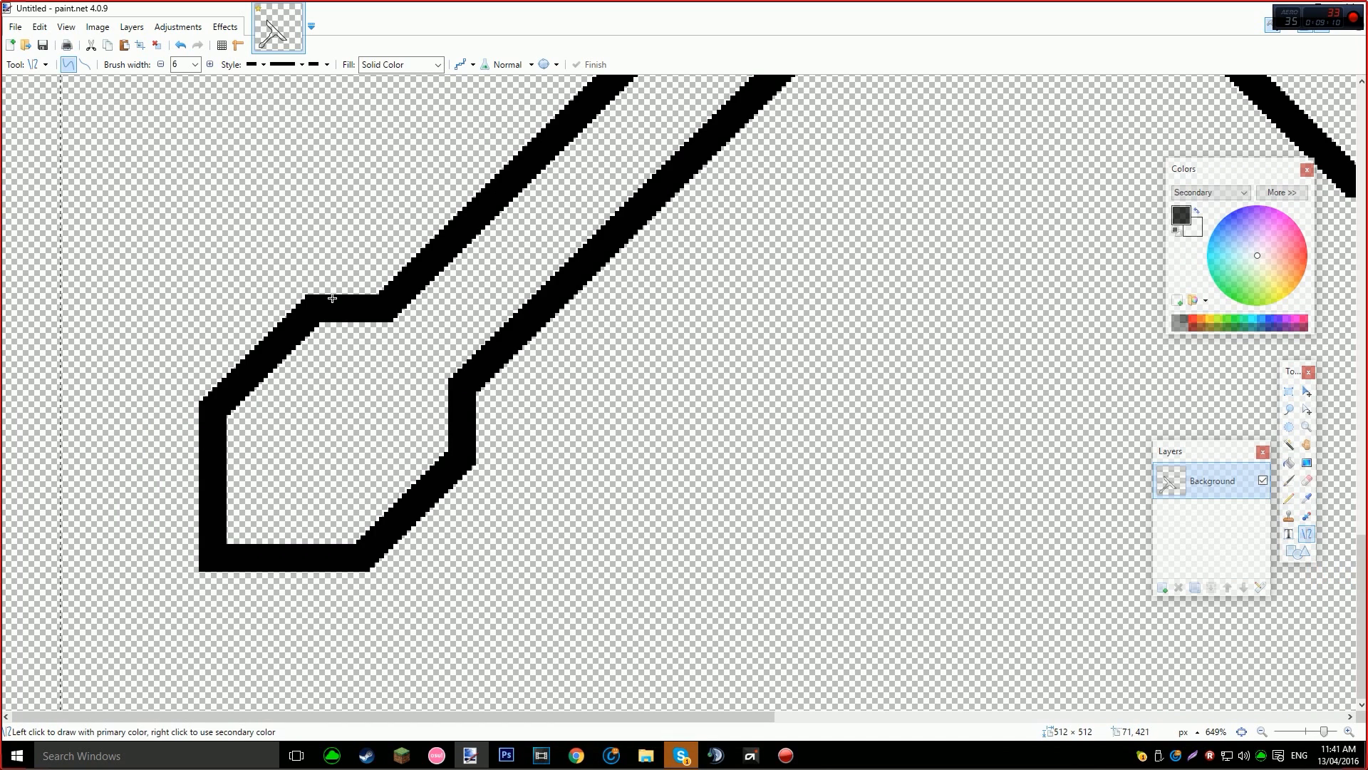
left_click_drag(320, 307, 367, 310)
key("ctrl+z")
left_click_drag(320, 305, 454, 308)
key("Return")
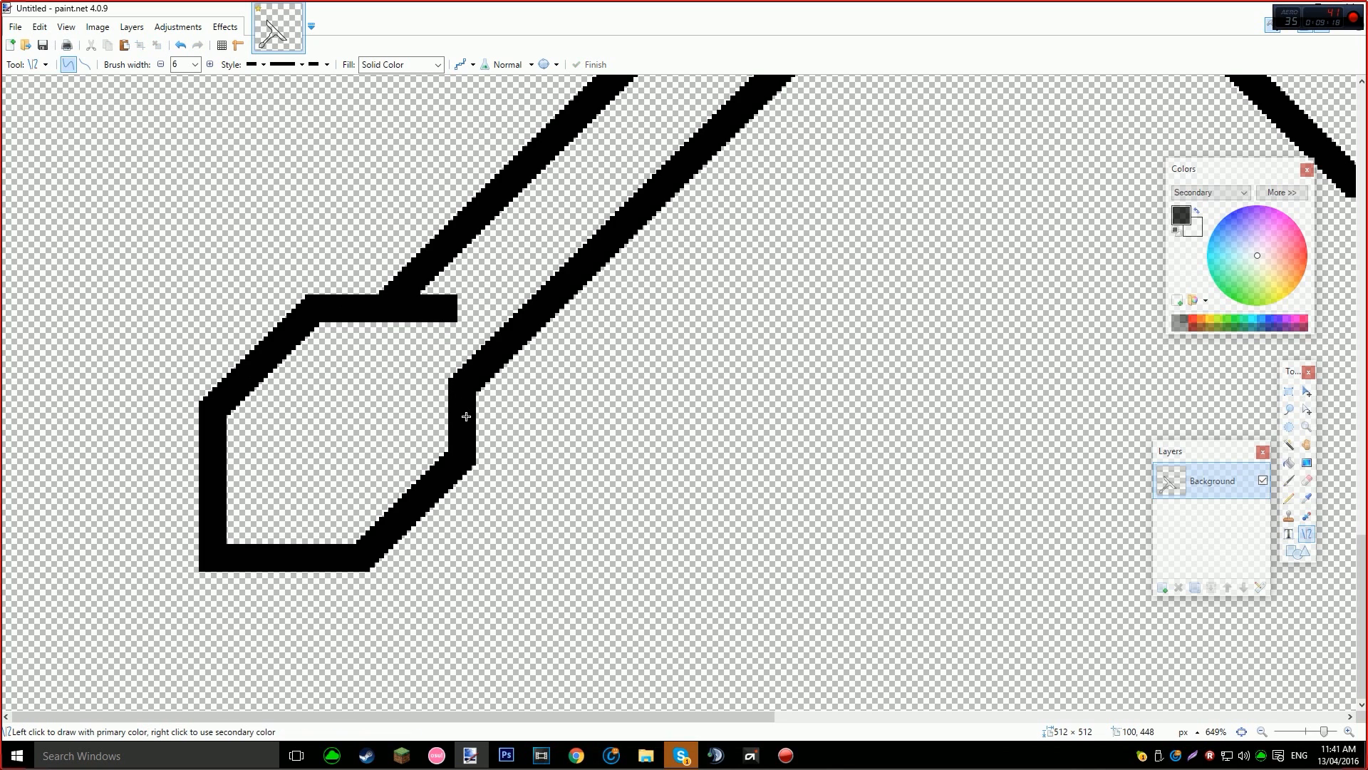
left_click_drag(466, 426, 454, 296)
key("Return")
Cut out the outer corner of the arm's end piece and move it diagonally inward to make the piece shorter, then deselect.
scroll(374, 636, "down", 5)
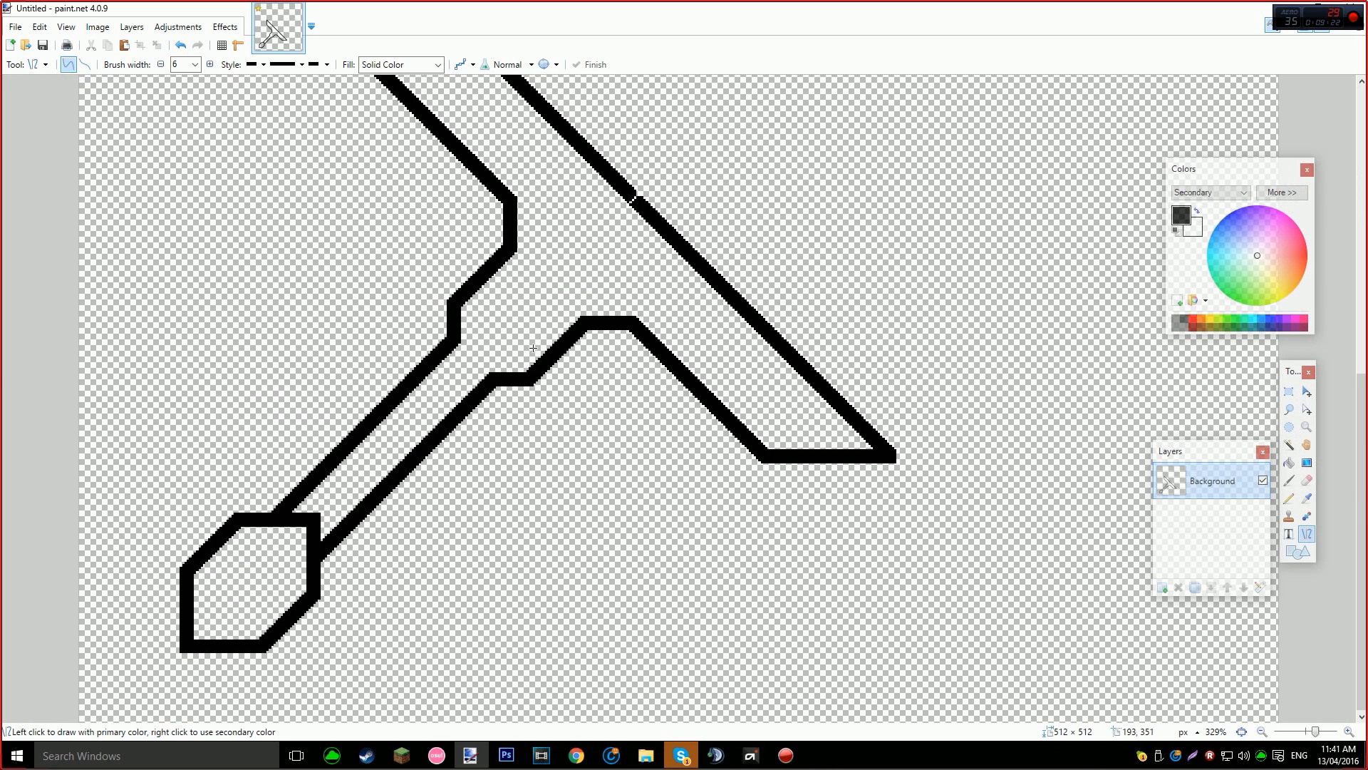
scroll(374, 636, "up", 3)
key("s")
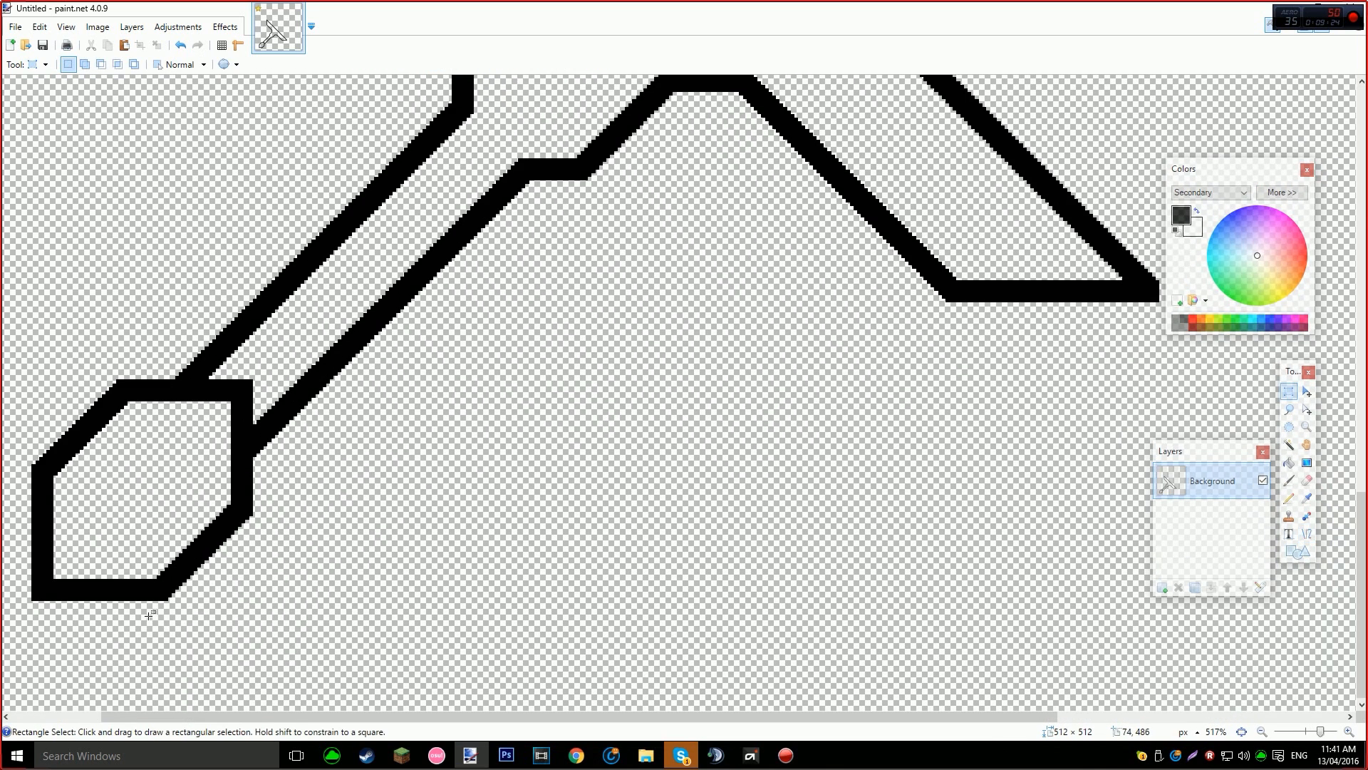
left_click_drag(11, 614, 170, 450)
key("m")
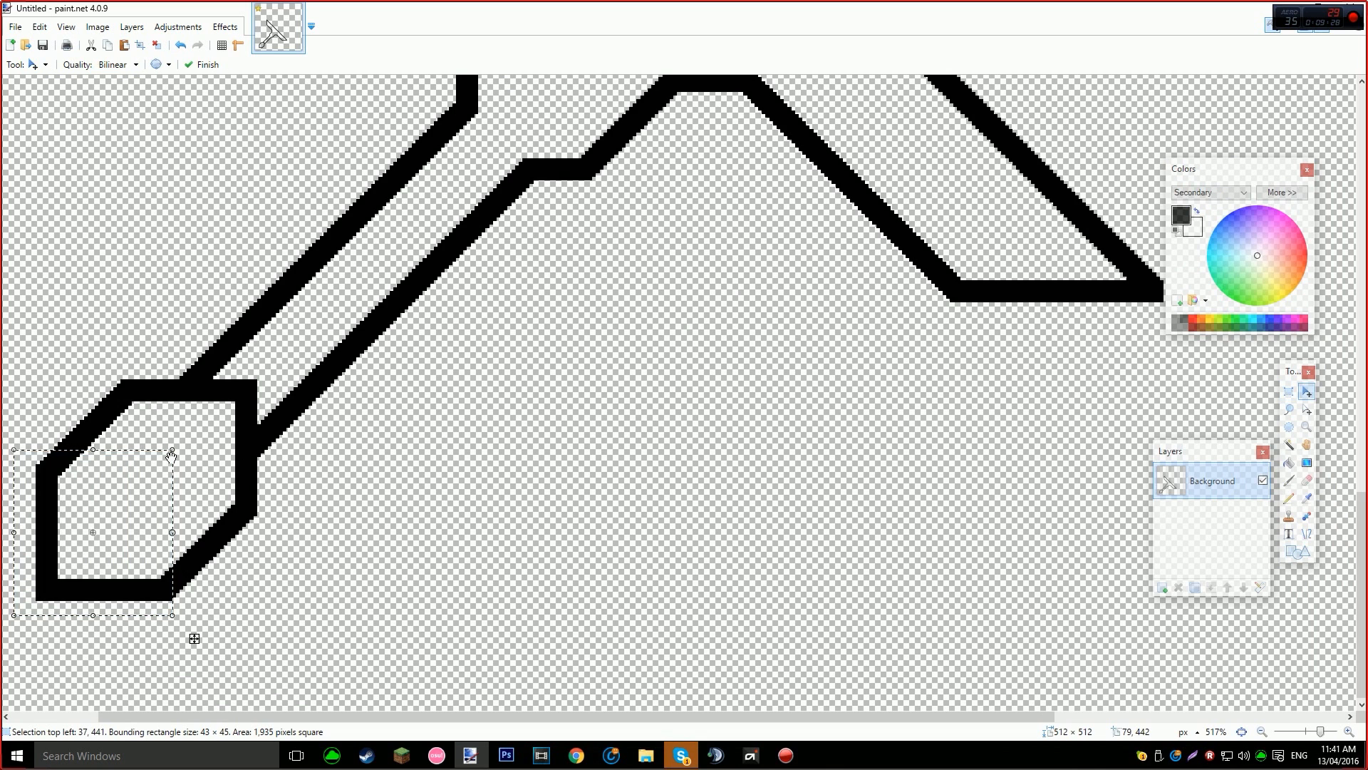
key("ctrl+x")
key("ctrl+v")
left_click_drag(120, 530, 152, 497)
key("ctrl+d")
scroll(287, 420, "down", 5)
scroll(534, 602, "down", 1)
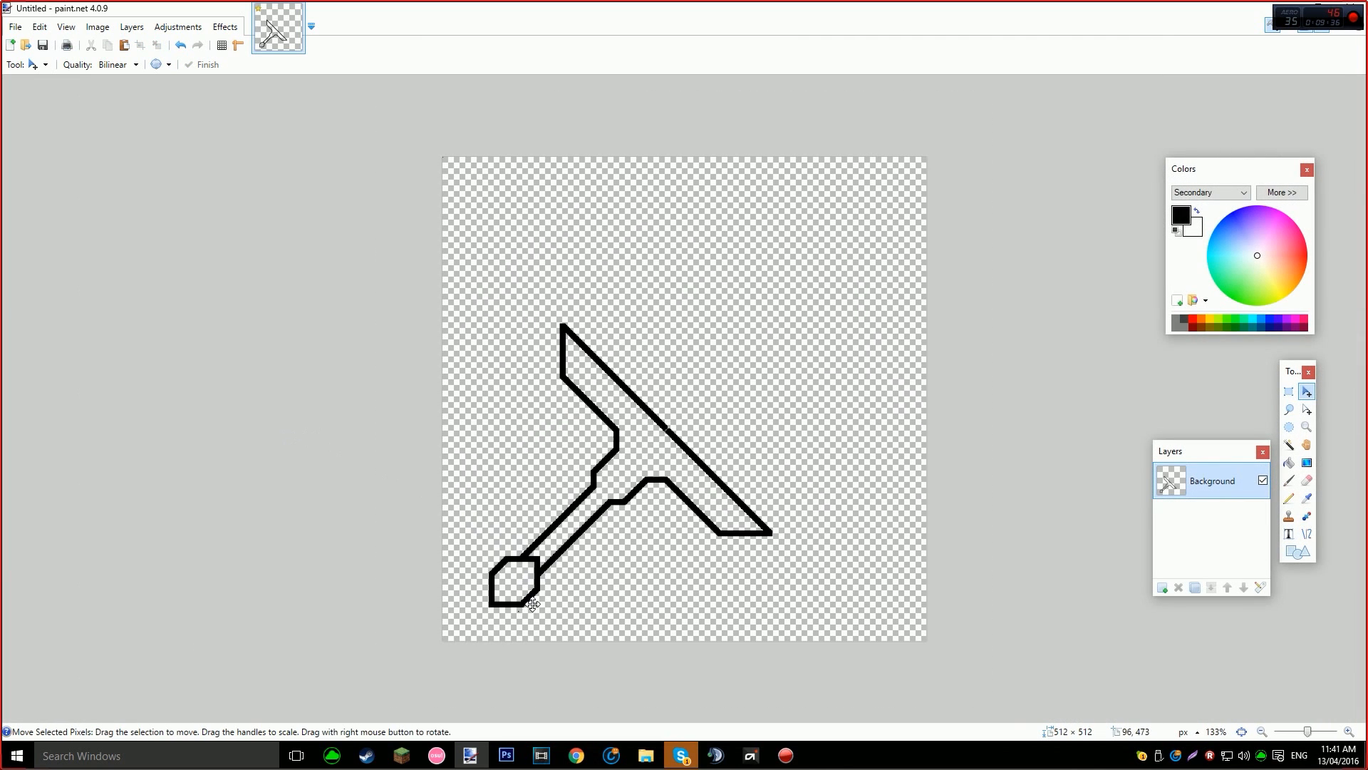
Bridge the gap in the middle of the long diagonal with a short 45-degree line, brush width 6.
scroll(535, 604, "up", 5)
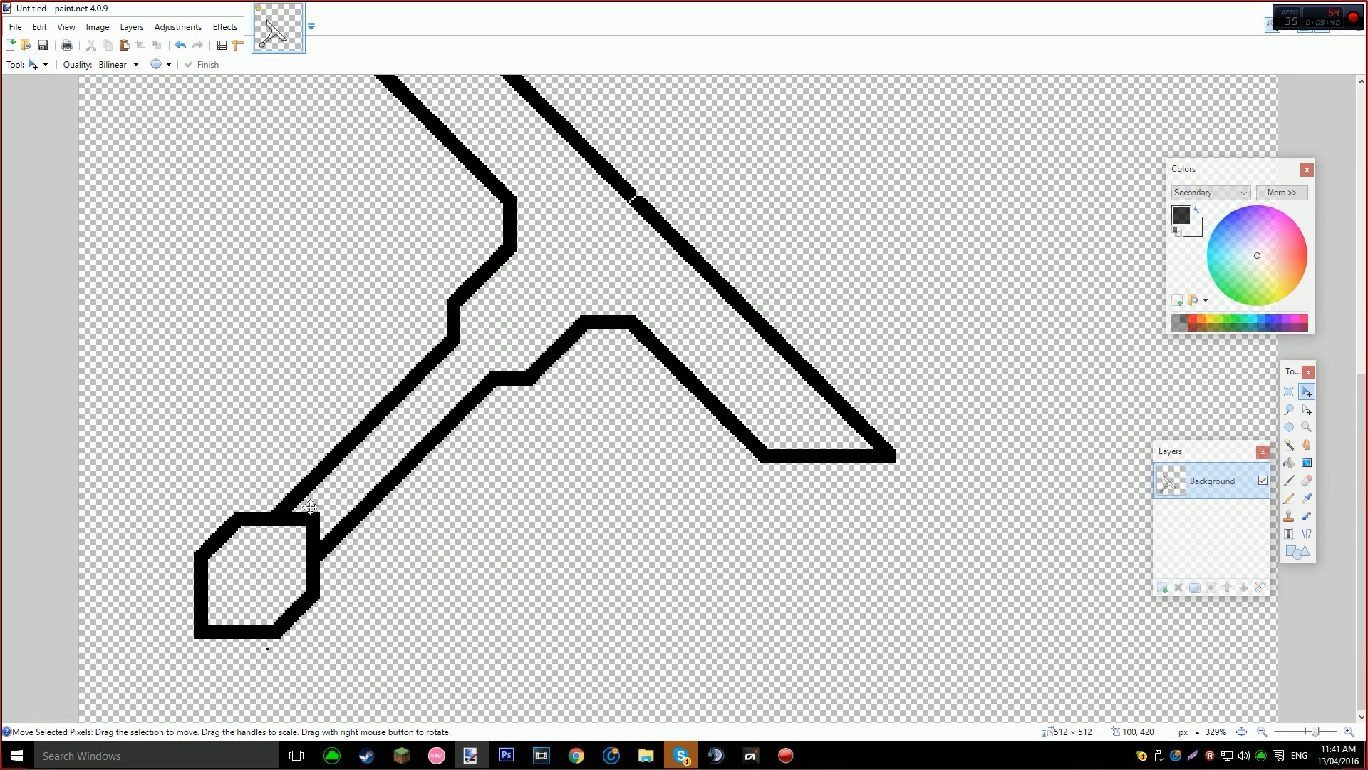
scroll(321, 506, "down", 1)
scroll(573, 456, "up", 3)
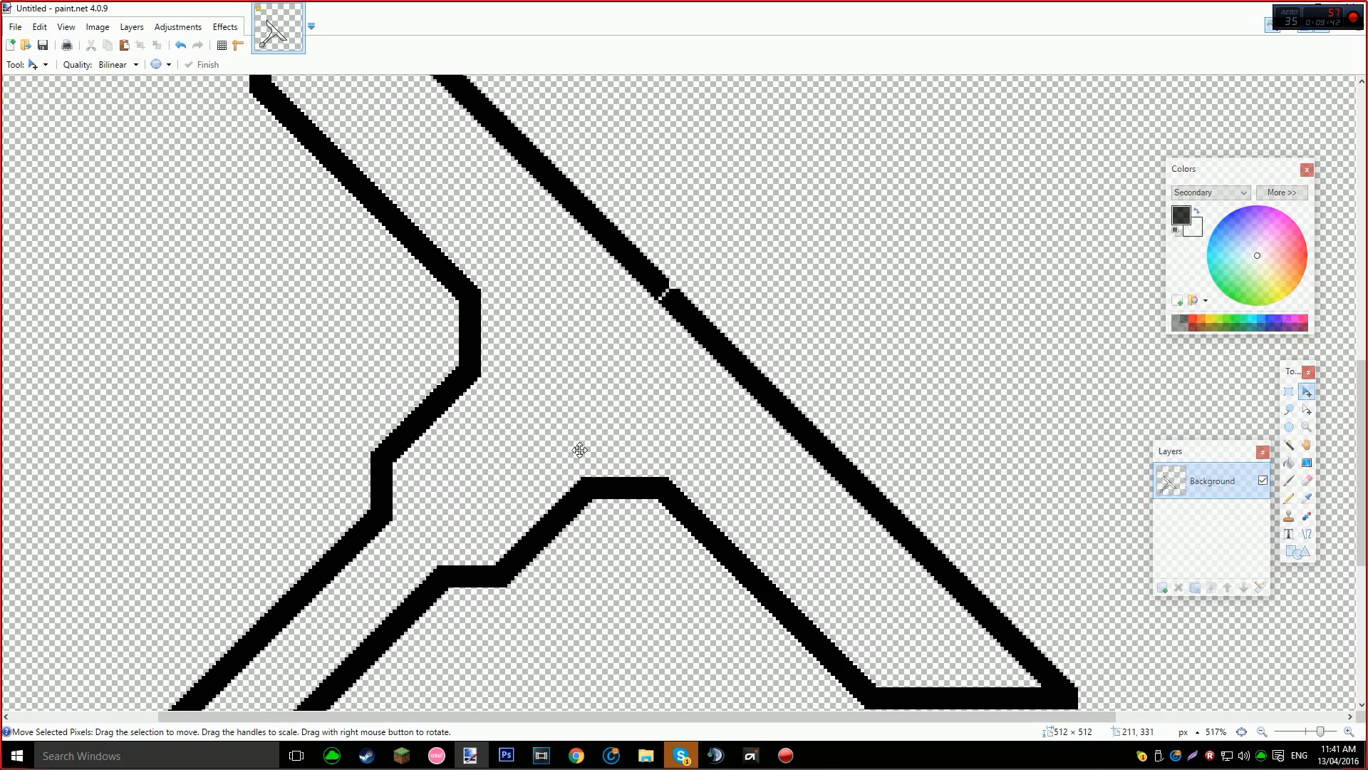
key("o")
scroll(701, 330, "up", 2)
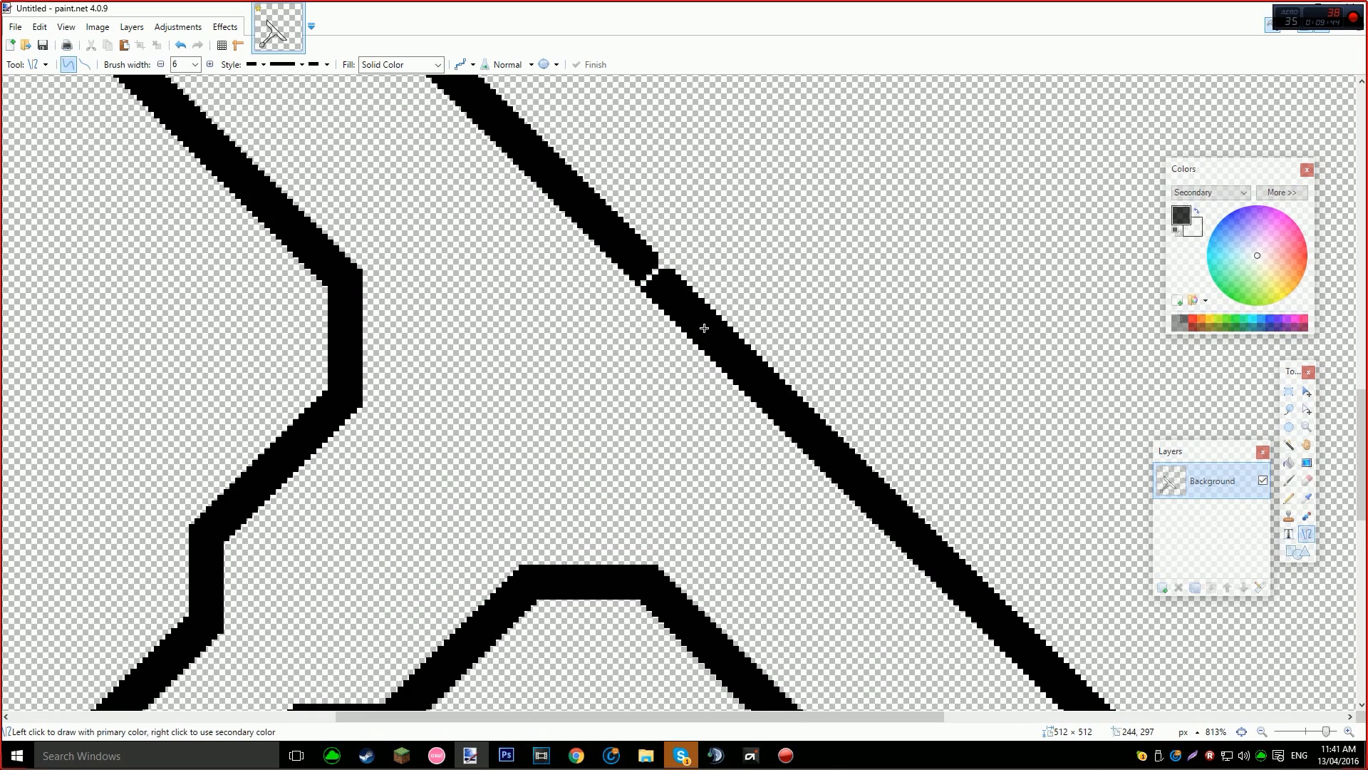
left_click_drag(723, 338, 631, 243)
key("Return")
scroll(529, 288, "down", 2)
scroll(451, 284, "down", 2)
scroll(484, 289, "up", 3)
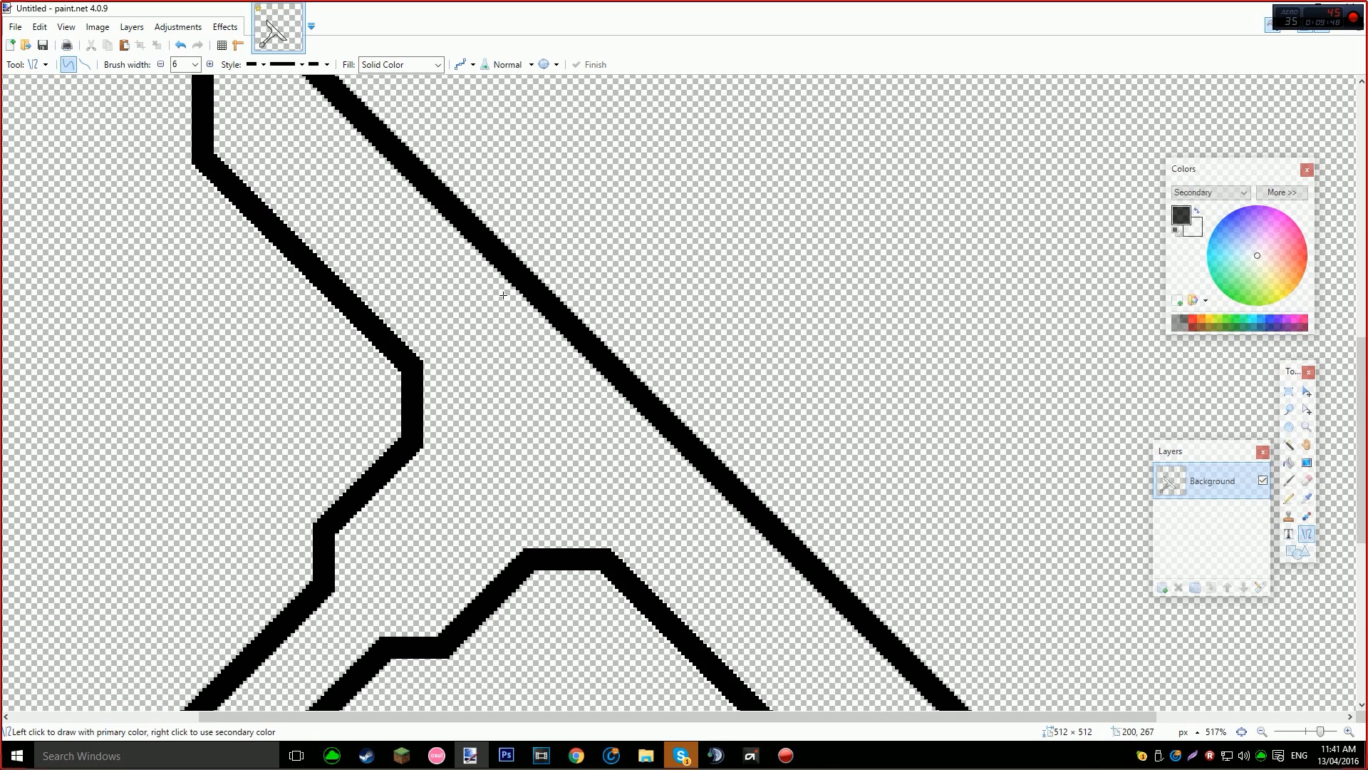
Try drawing two parallel diagonal edges with a tip outward from the long diagonal, and undo them.
scroll(499, 292, "down", 1)
scroll(497, 262, "down", 5)
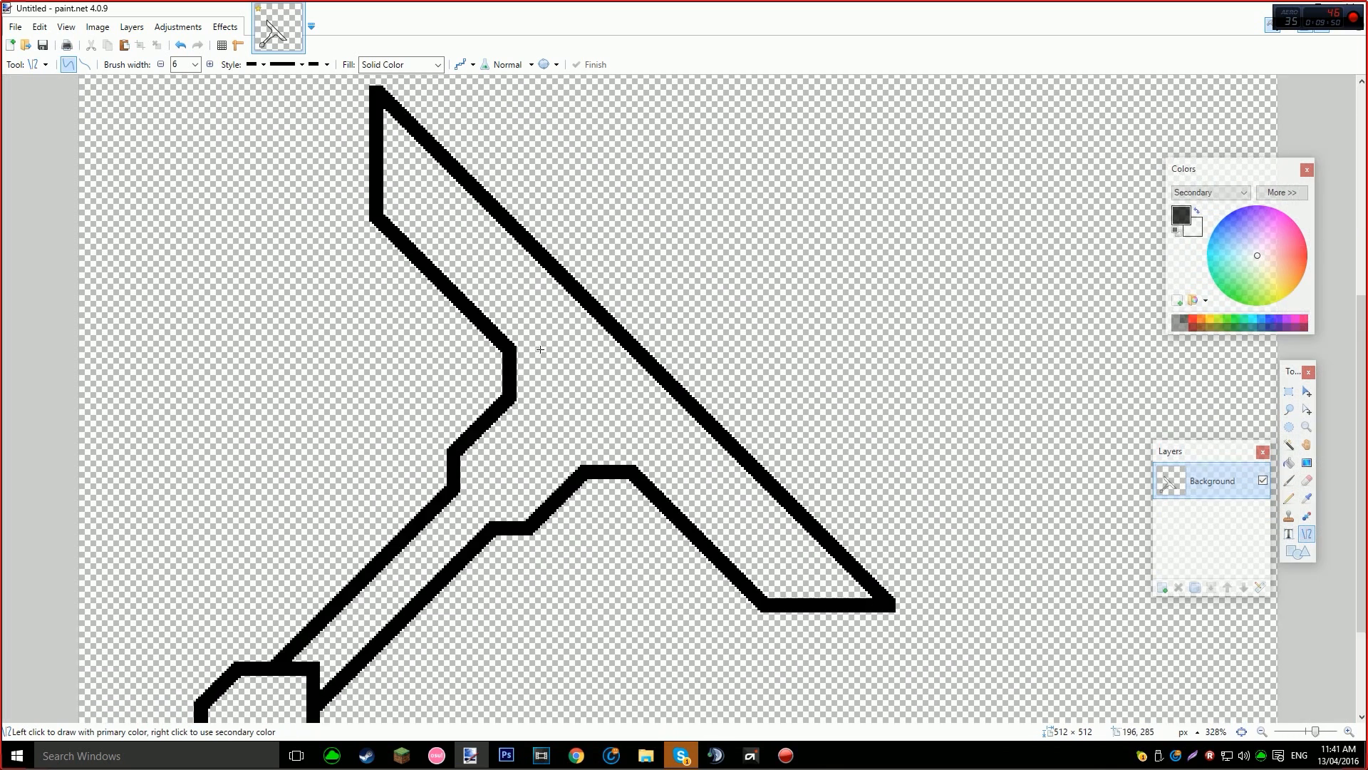
scroll(630, 377, "up", 2)
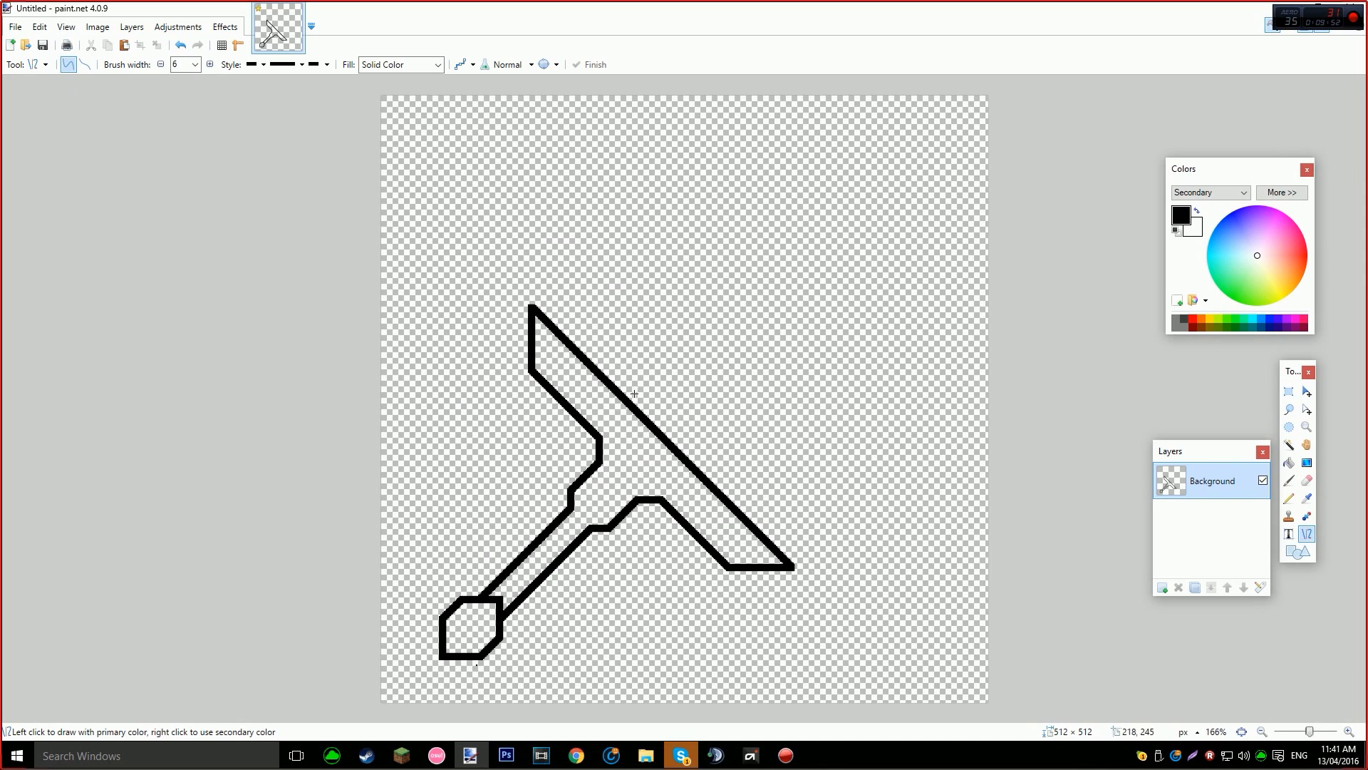
left_click_drag(623, 399, 793, 225)
mouse_move(695, 468)
left_mouse_down()
mouse_move(907, 256)
mouse_move(906, 178)
left_mouse_up()
left_click_drag(792, 226, 828, 187)
key("ctrl+z")
scroll(807, 222, "up", 5)
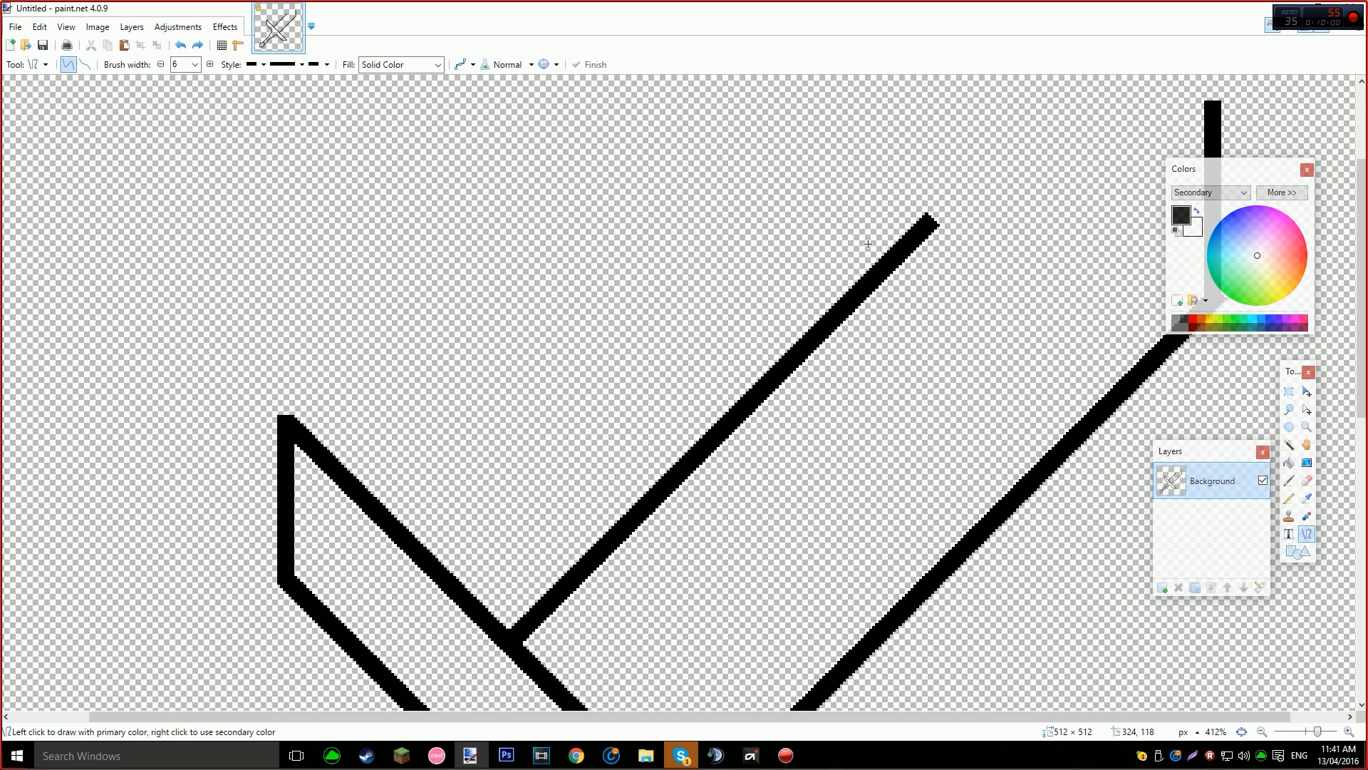
mouse_move(926, 225)
left_mouse_down()
mouse_move(1004, 149)
mouse_move(1024, 156)
left_mouse_up()
key("ctrl+z")
scroll(1053, 168, "down", 6)
key("ctrl+z")
key("ctrl+z")
key("ctrl+z")
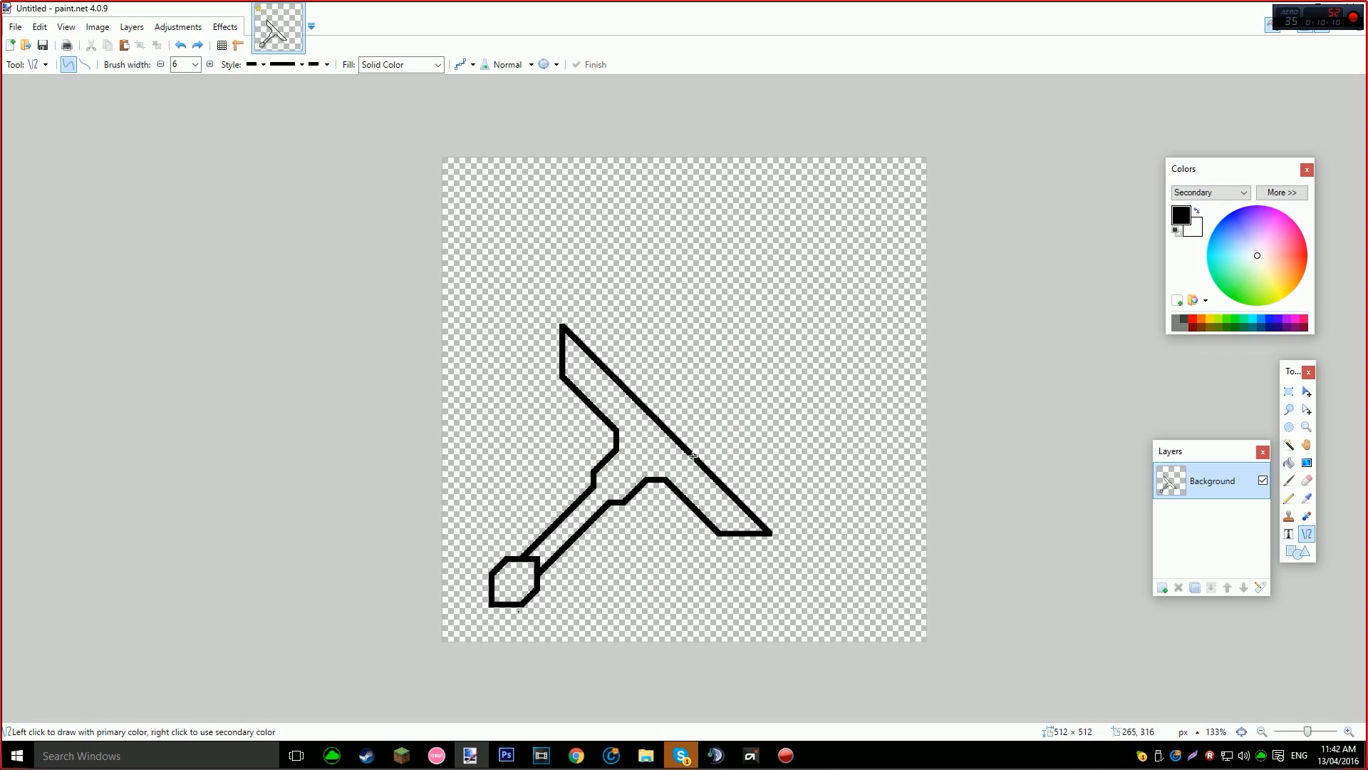
Draw an inner edge parallel to the outline inside the lower wing, using horizontal and 45-degree lines.
scroll(687, 431, "up", 3)
scroll(710, 488, "down", 1)
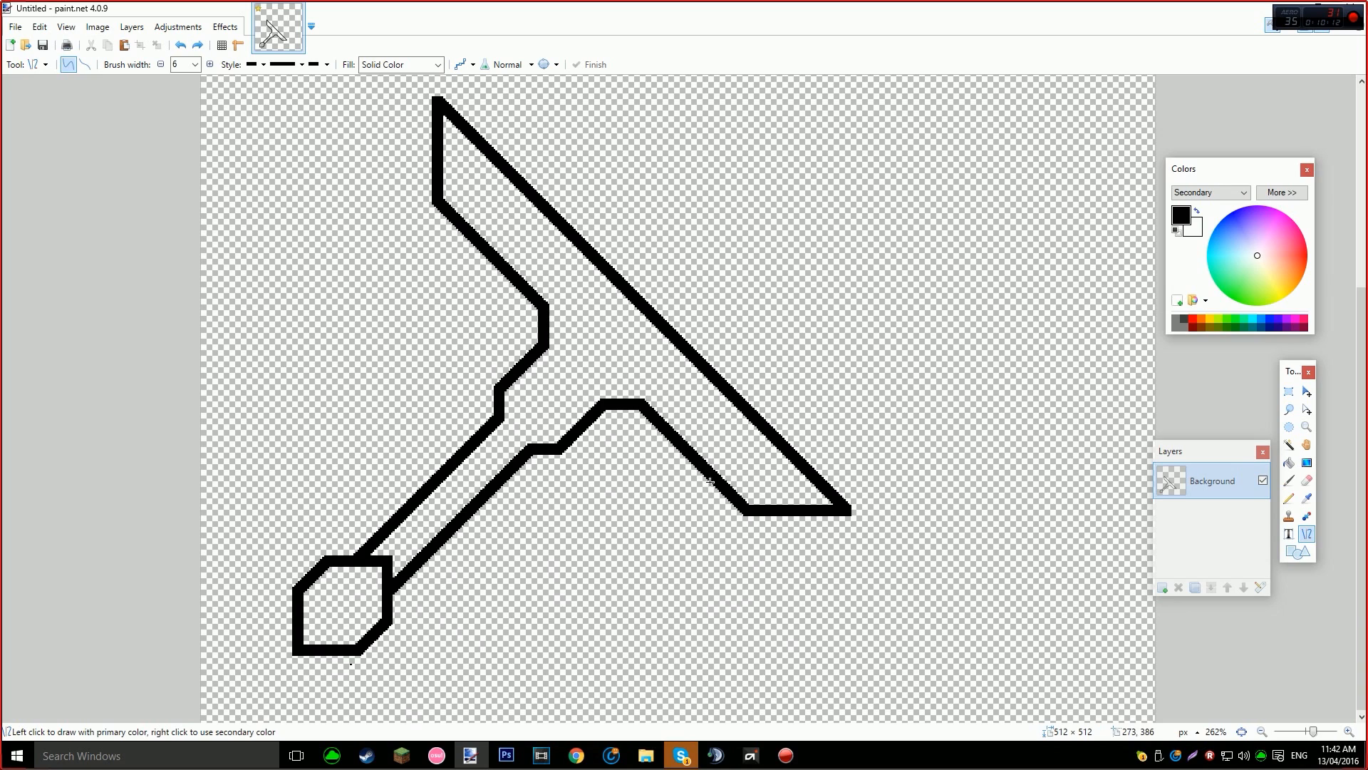
scroll(671, 417, "up", 2)
mouse_move(651, 421)
left_mouse_down()
mouse_move(710, 421)
mouse_move(791, 506)
mouse_move(890, 501)
left_mouse_up()
key("Return")
scroll(890, 503, "down", 3)
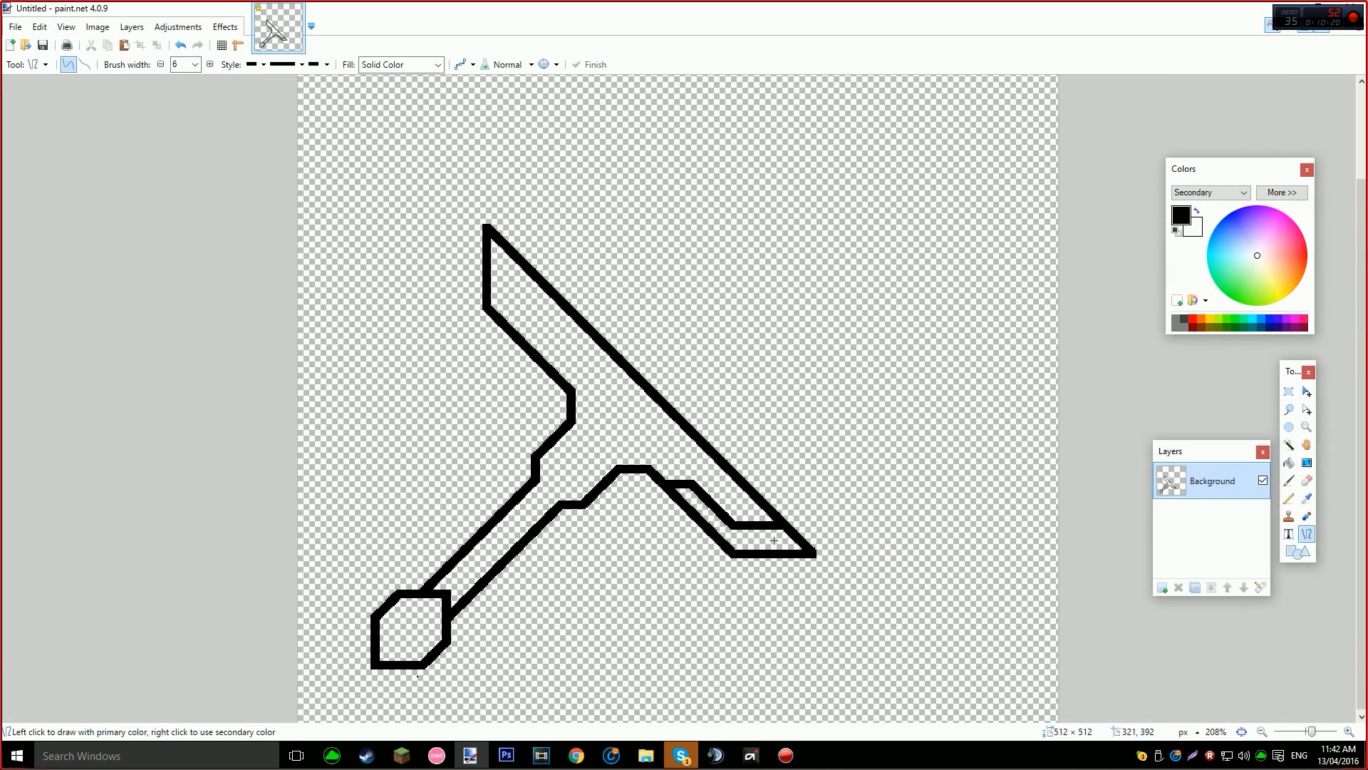
Try adding a second nested inner edge above the first one in the lower wing, and undo it.
scroll(730, 496, "up", 4)
left_click_drag(858, 496, 418, 337)
key("Return")
key("Return")
scroll(634, 399, "down", 6)
key("ctrl+z")
key("ctrl+z")
key("ctrl+z")
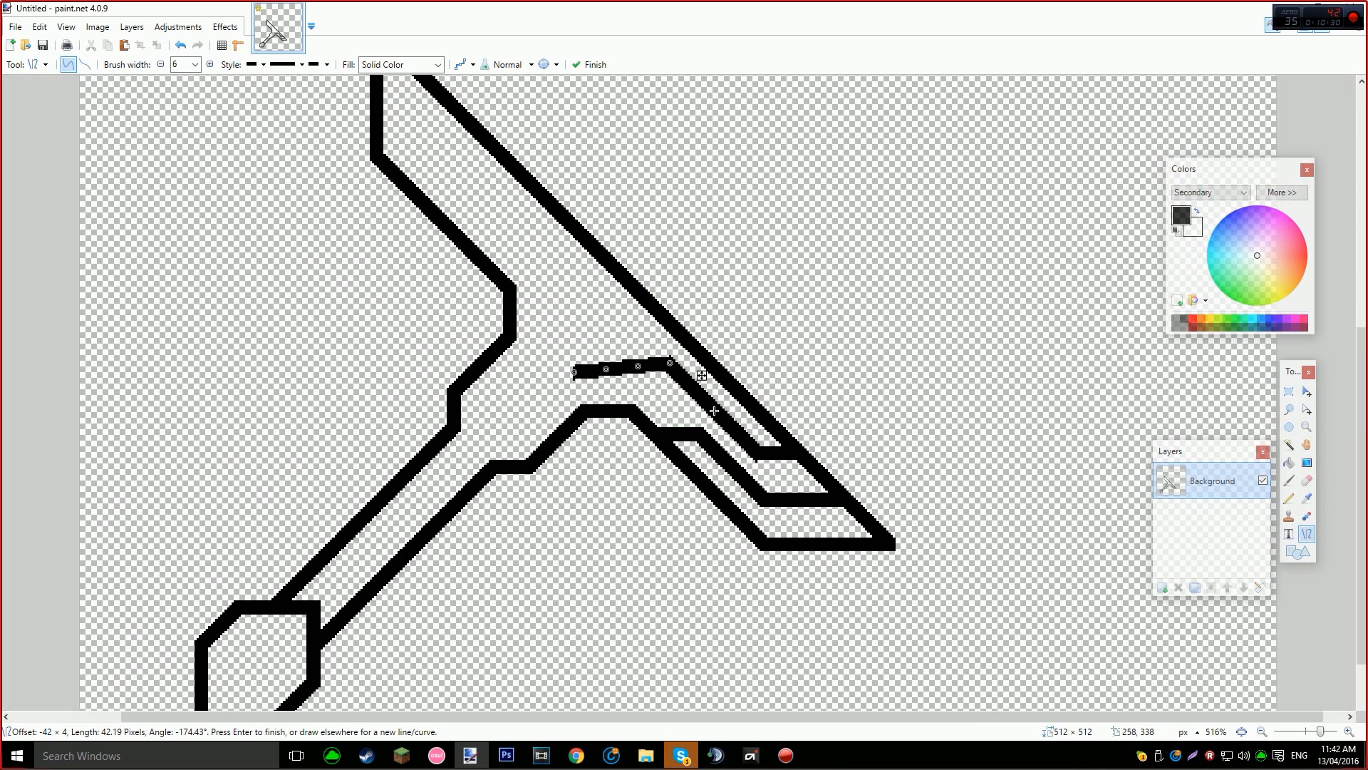
key("ctrl+z")
key("ctrl+z")
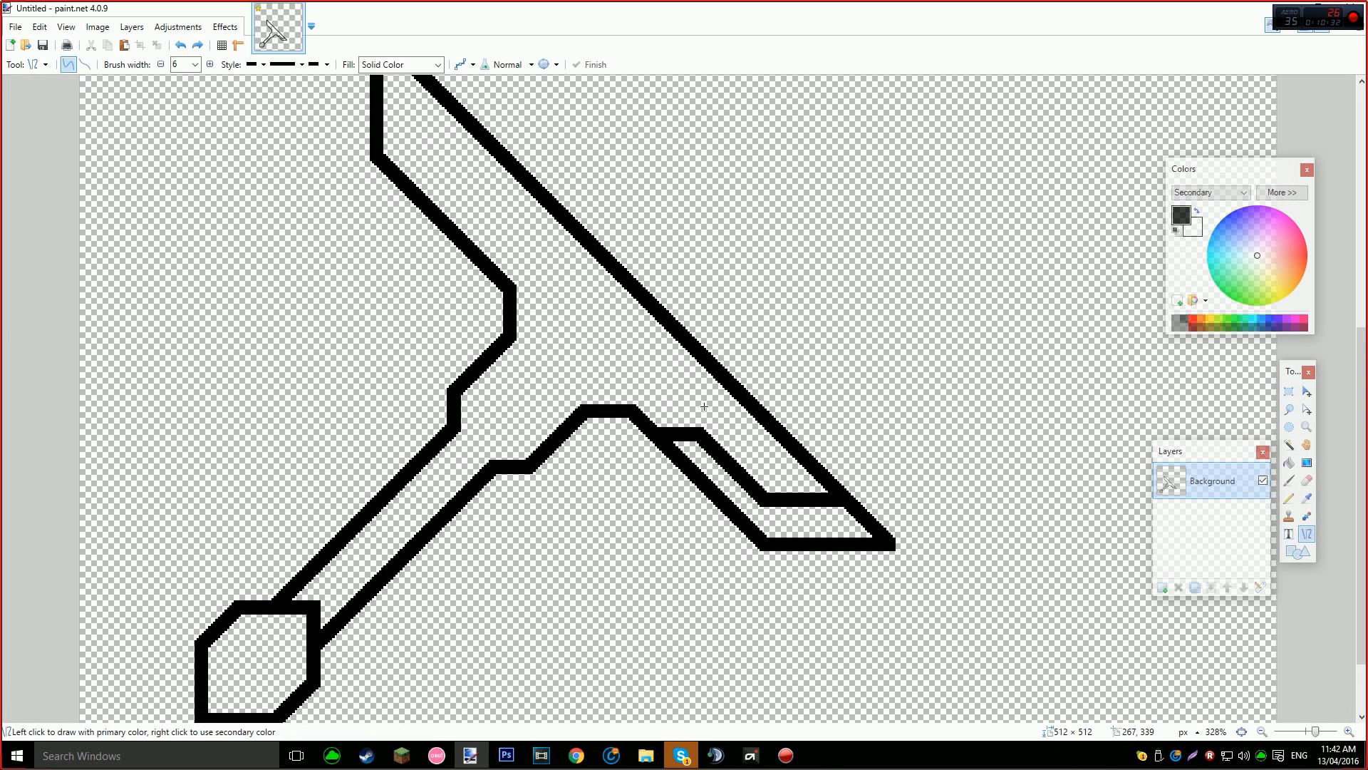
Select the whole outline with the Magic Wand and paste a copy on a new layer, moved 22 px down.
key("s")
key("s")
key("s")
key("s")
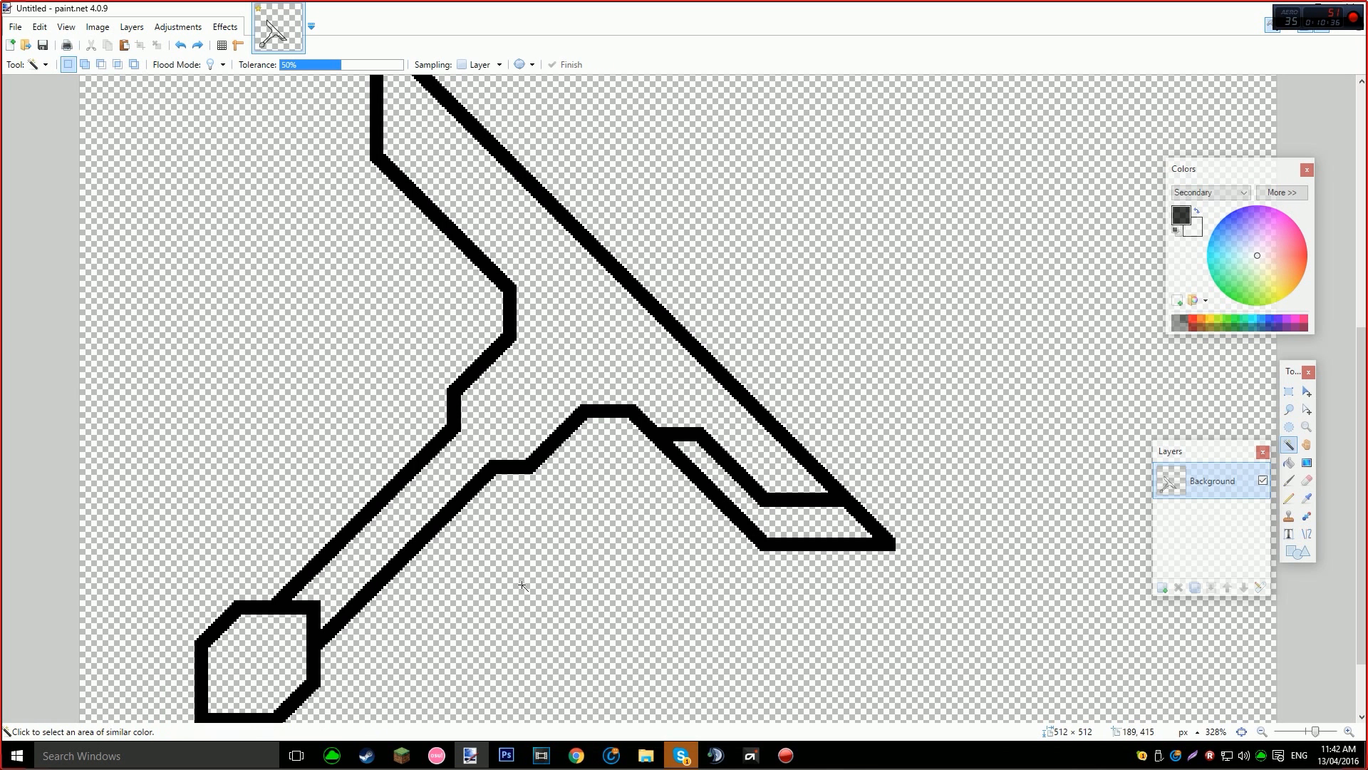
left_click(539, 457)
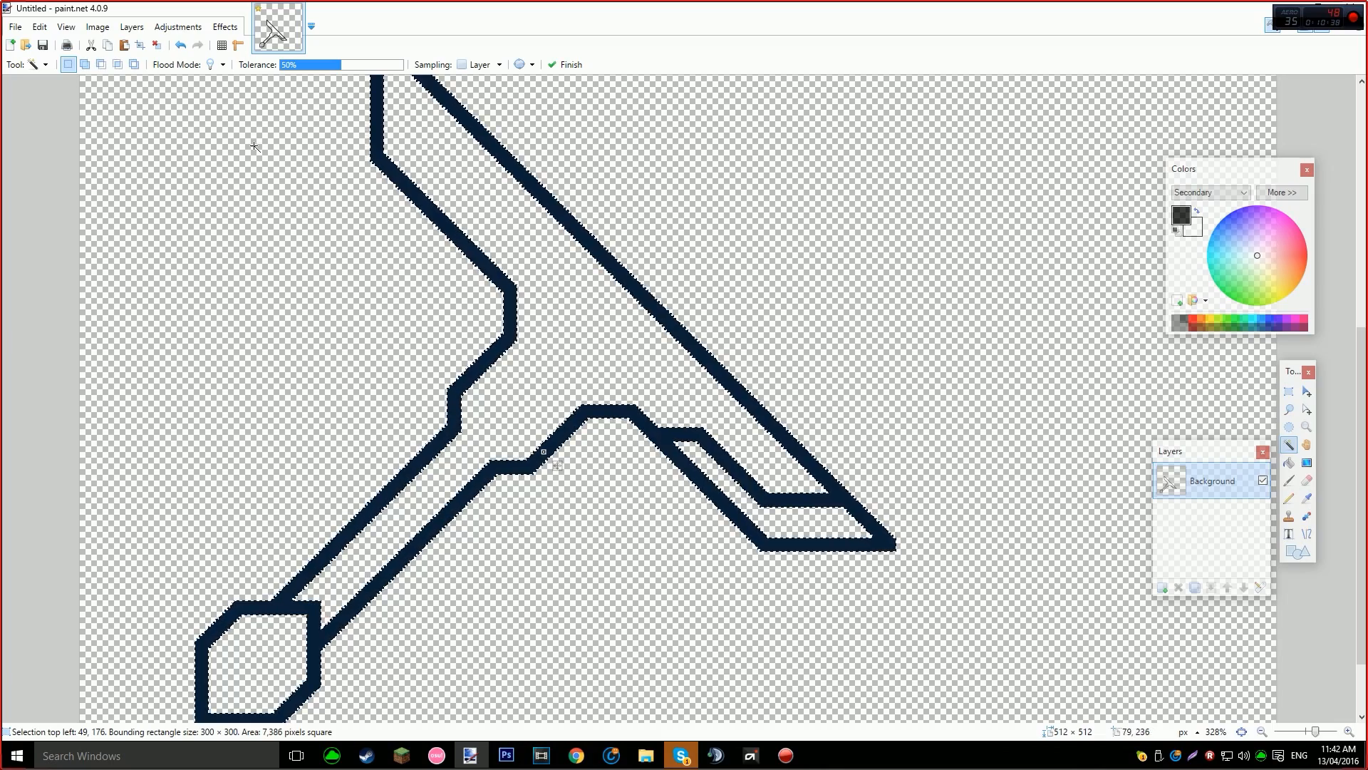
left_click(1161, 589)
key("ctrl+v")
left_click_drag(770, 355, 770, 406)
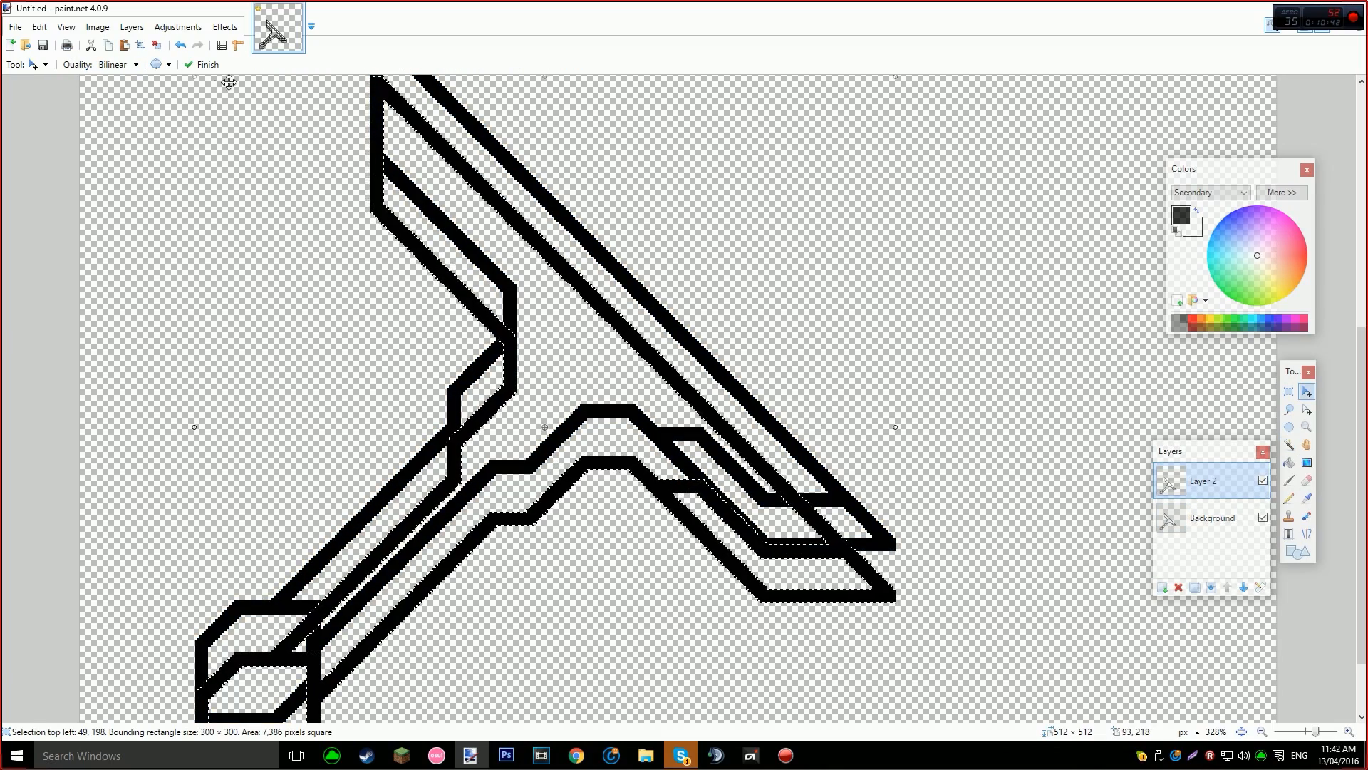
Flip the copied layer horizontally and rotate it by -90 degrees.
left_click(131, 26)
left_click(164, 212)
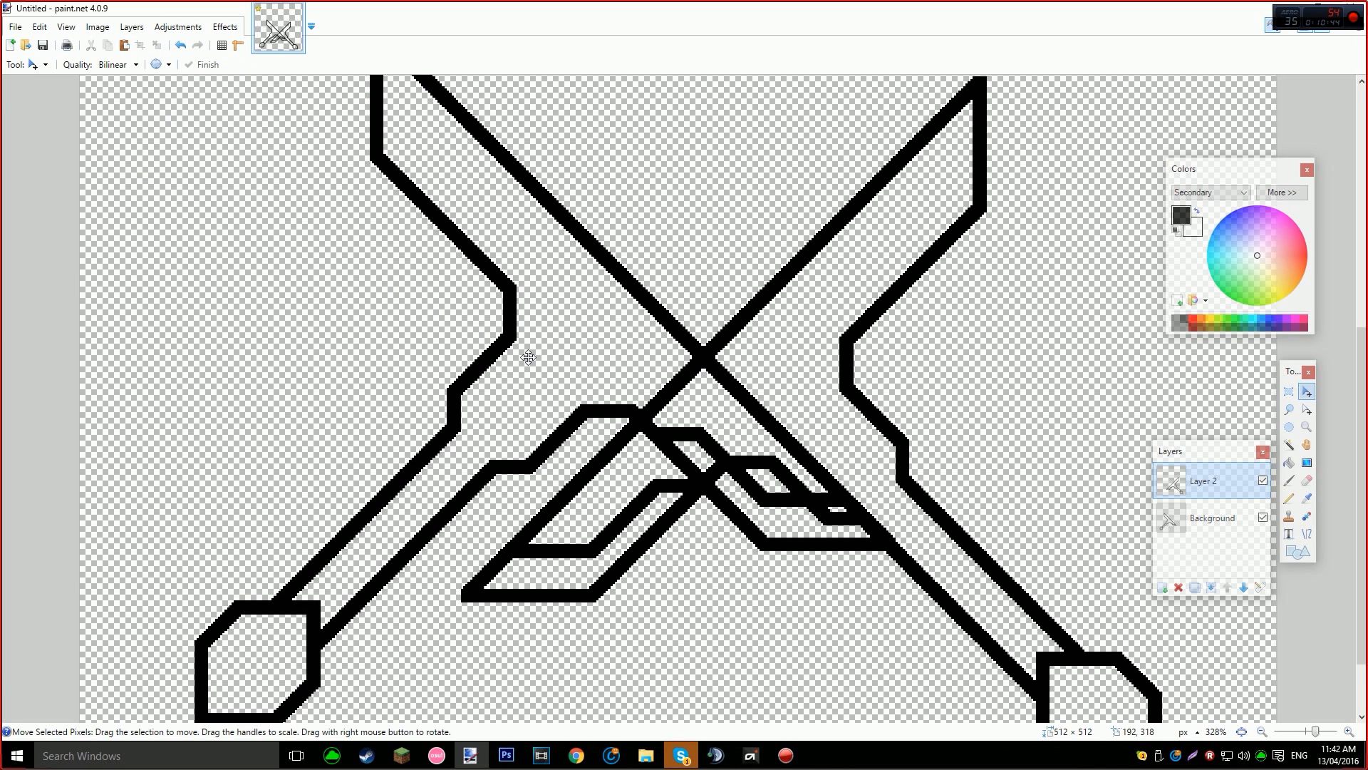
left_click_drag(787, 446, 407, 383)
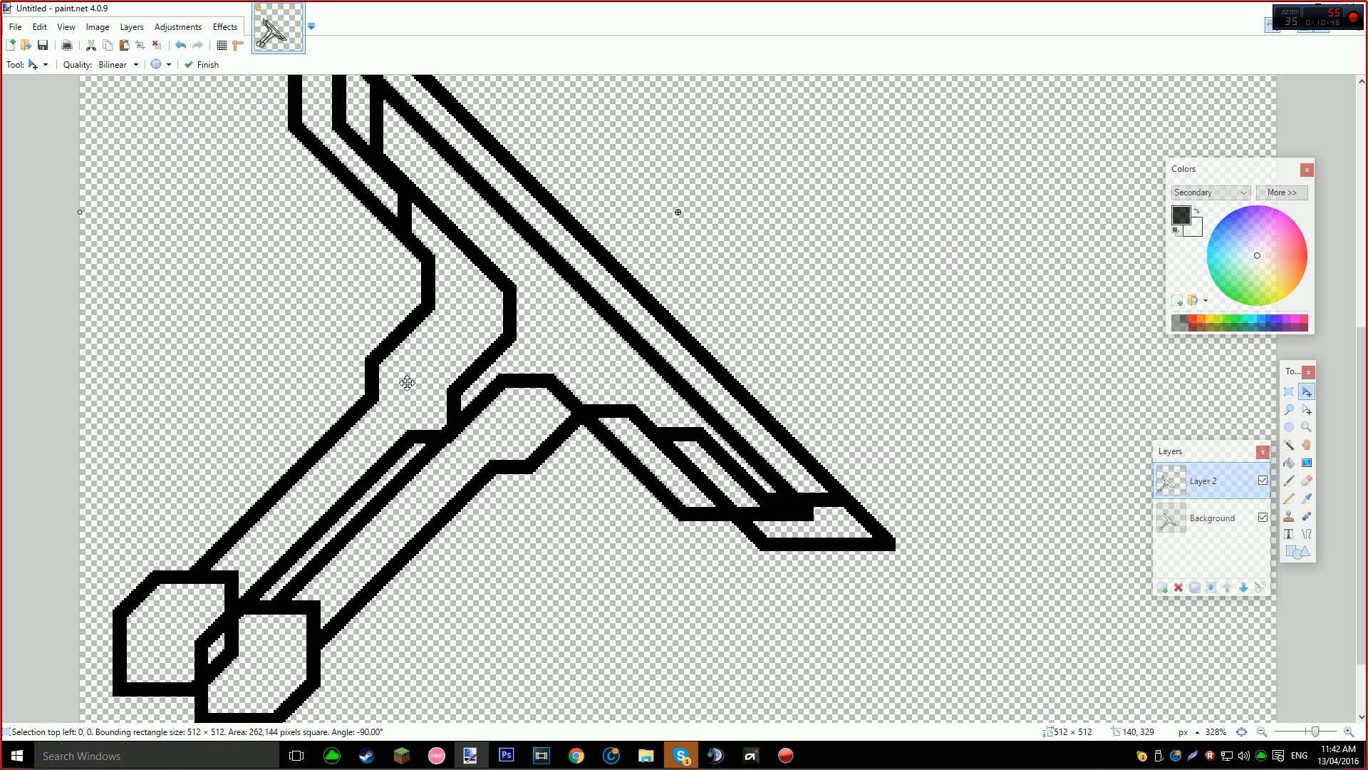
Align the mirrored copy with the original at an offset of 35, 13 px and merge it into the Background layer.
scroll(292, 579, "up", 6)
scroll(285, 570, "down", 3)
key("h")
left_click_drag(99, 483, 338, 477)
key("m")
left_click_drag(305, 406, 448, 471)
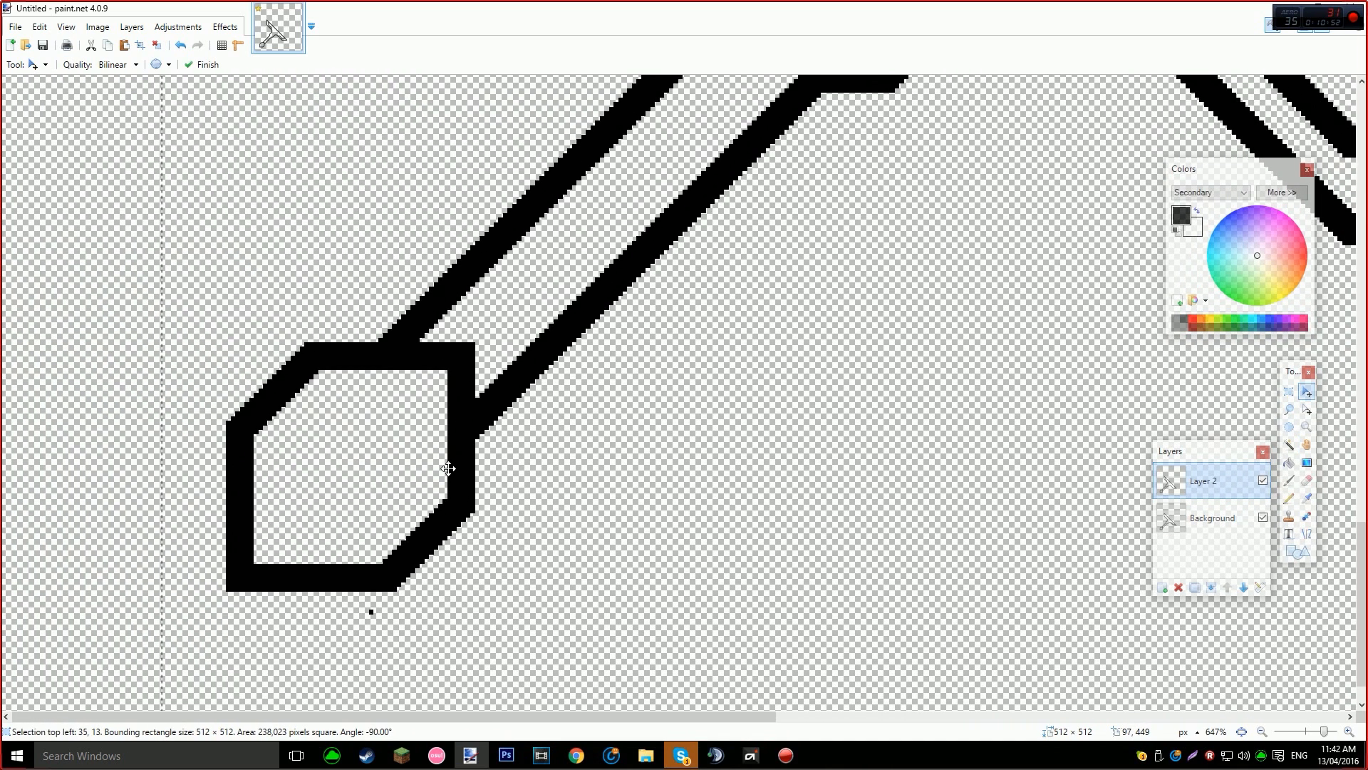
key("ctrl+b")
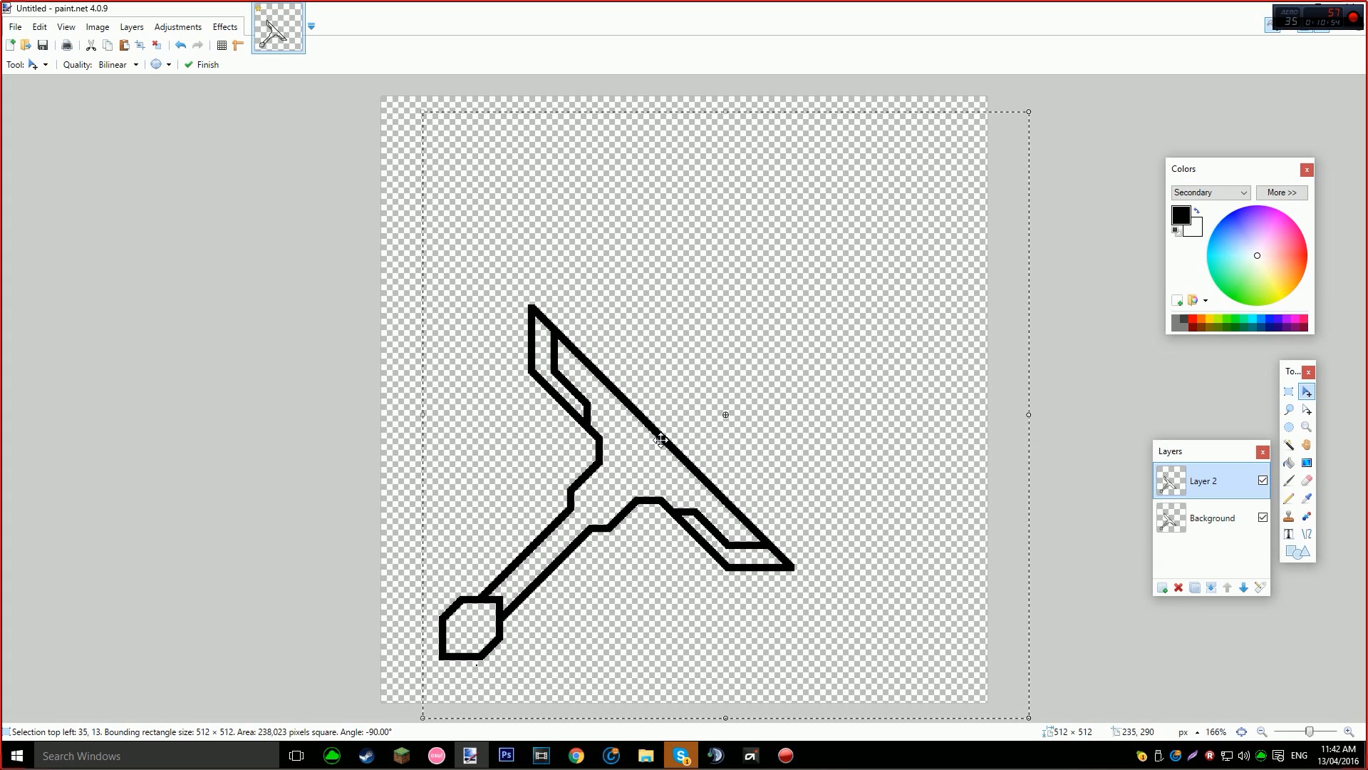
scroll(661, 440, "up", 4)
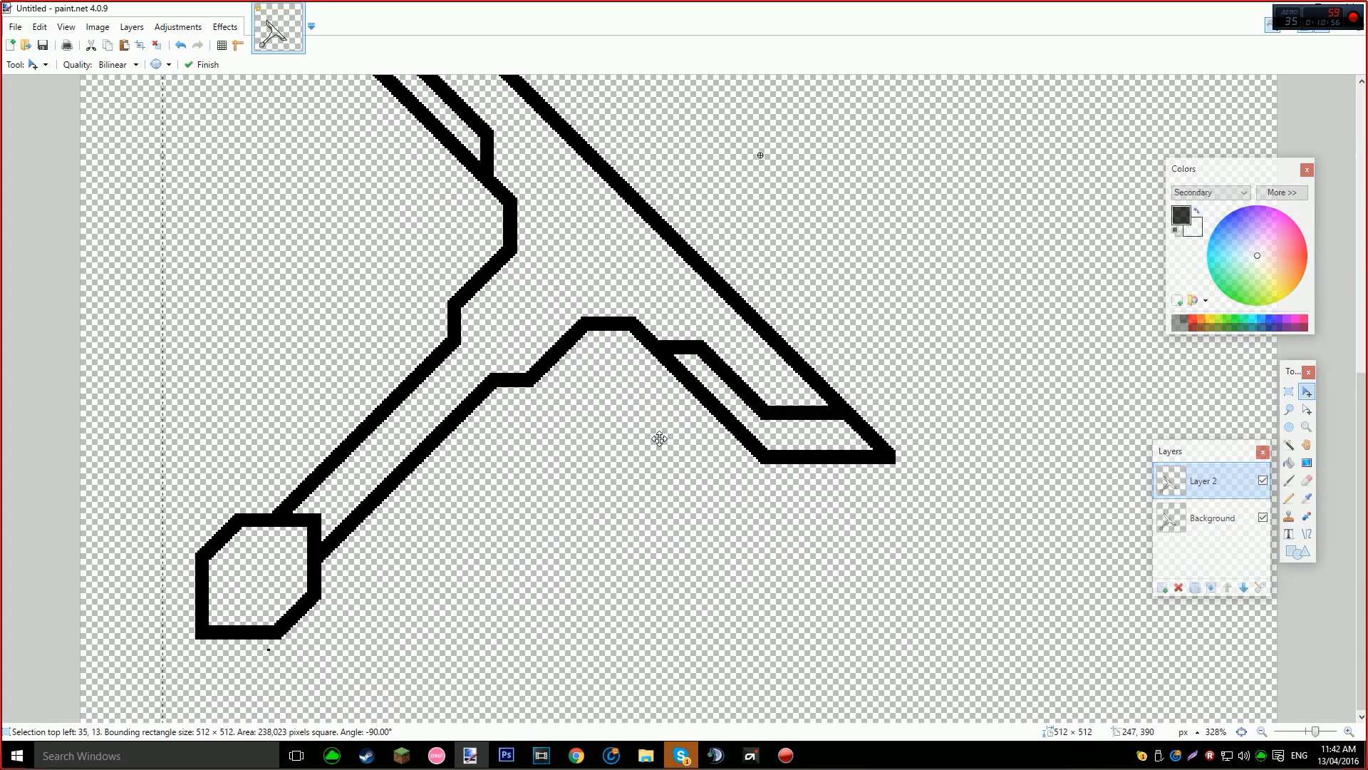
key("ctrl+m")
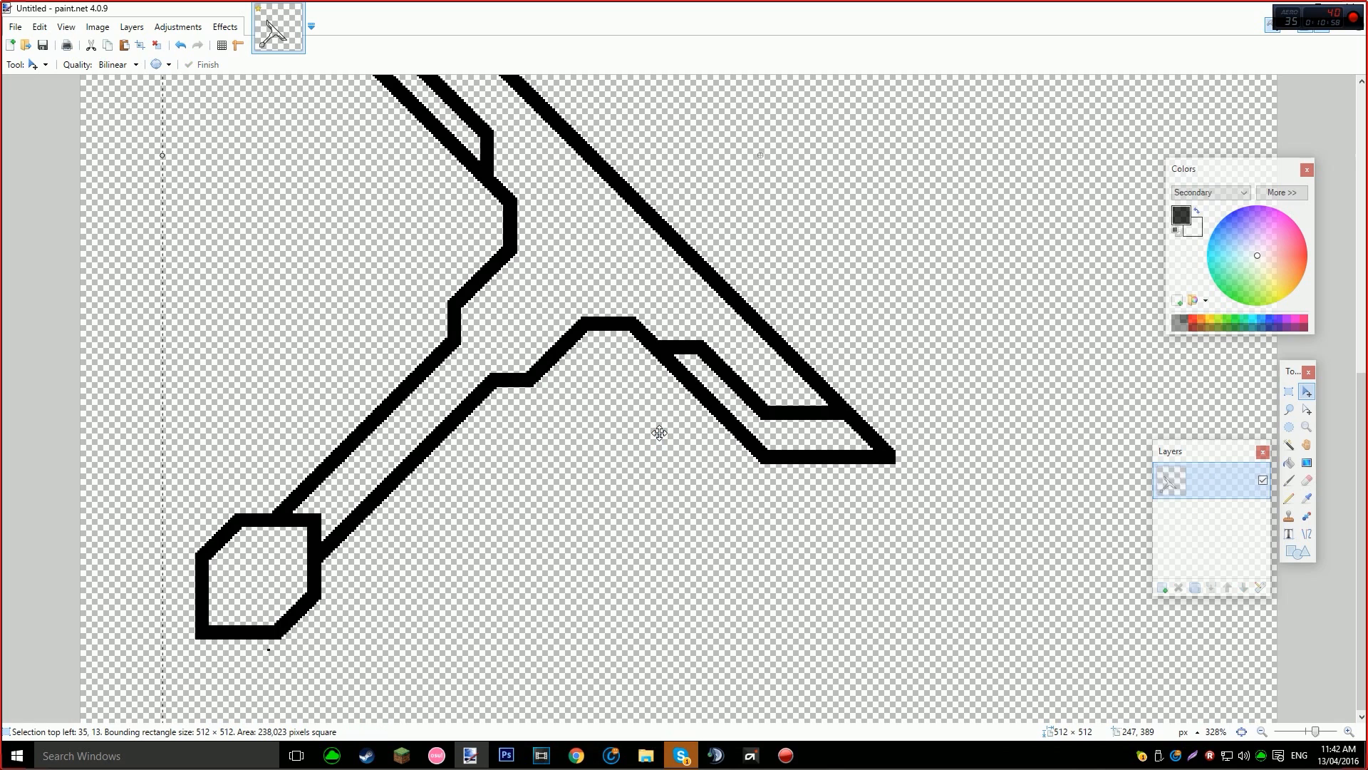
Try a triangle inside the long diagonal edge, with a 49 px vertical line and a 54 px horizontal line.
scroll(581, 436, "down", 3)
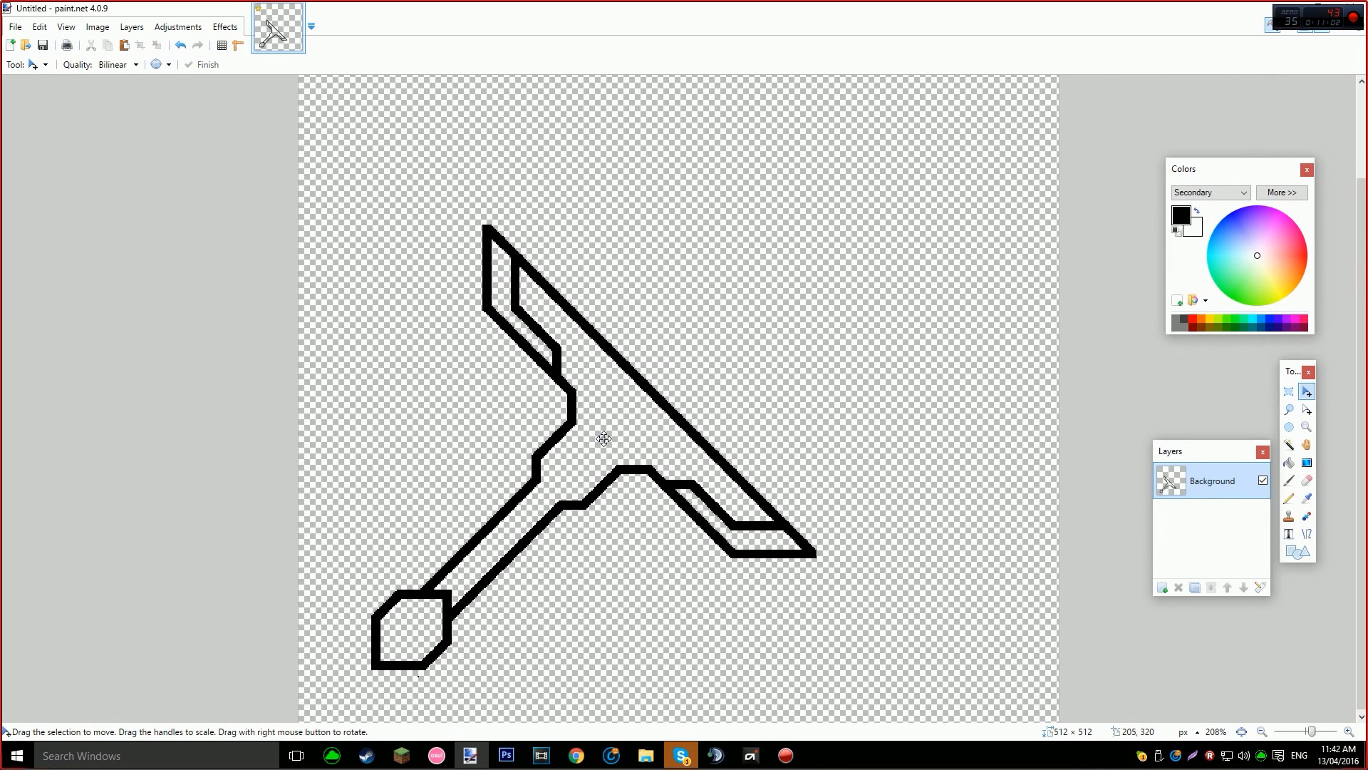
scroll(601, 438, "up", 3)
key("o")
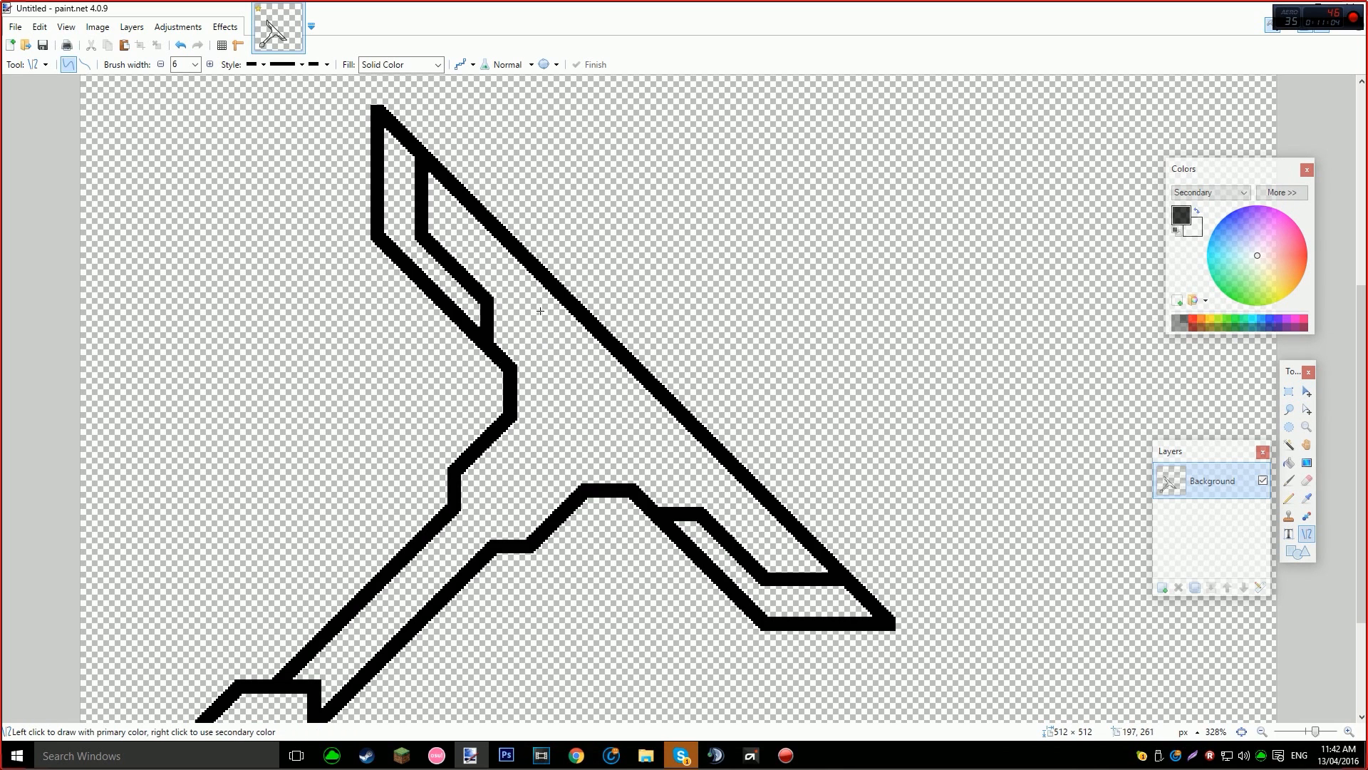
scroll(536, 352, "up", 2)
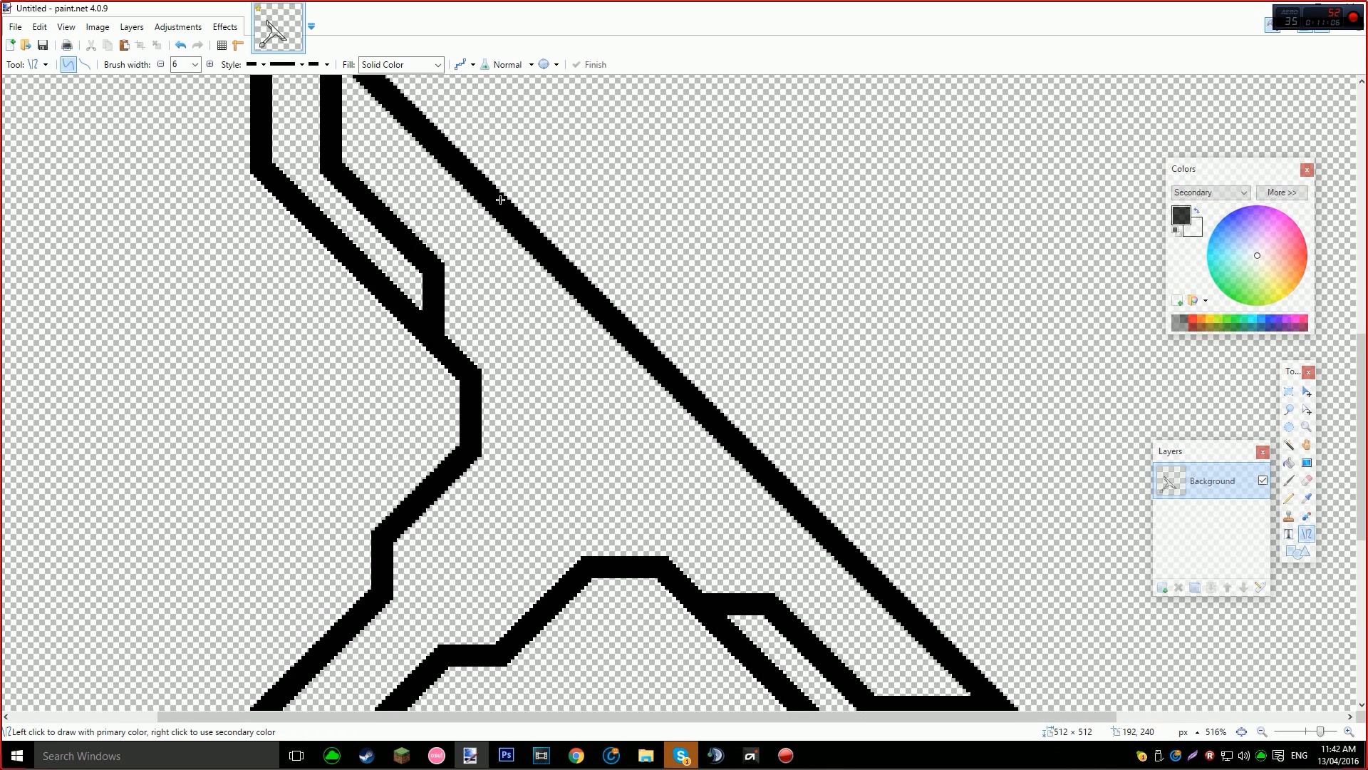
left_click_drag(508, 221, 507, 329)
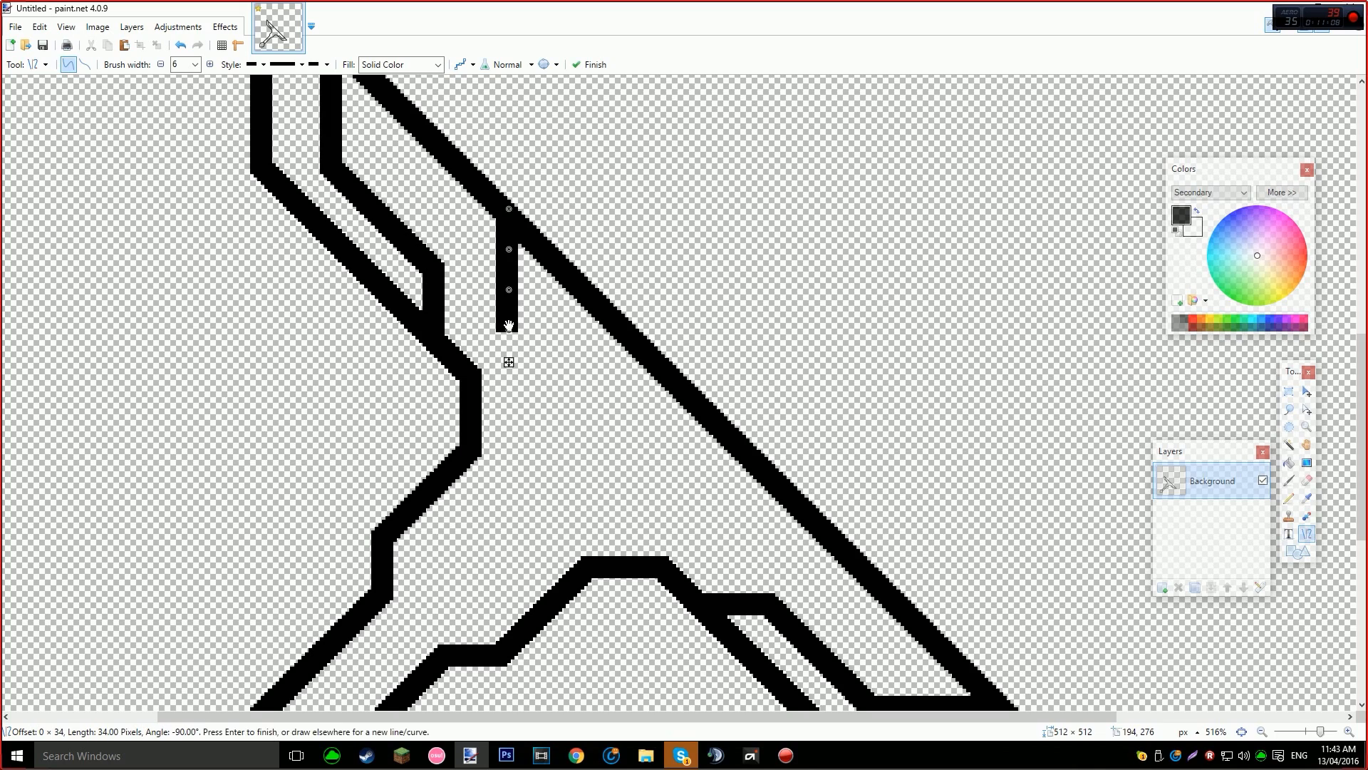
key("ctrl+z")
left_click_drag(548, 246, 530, 424)
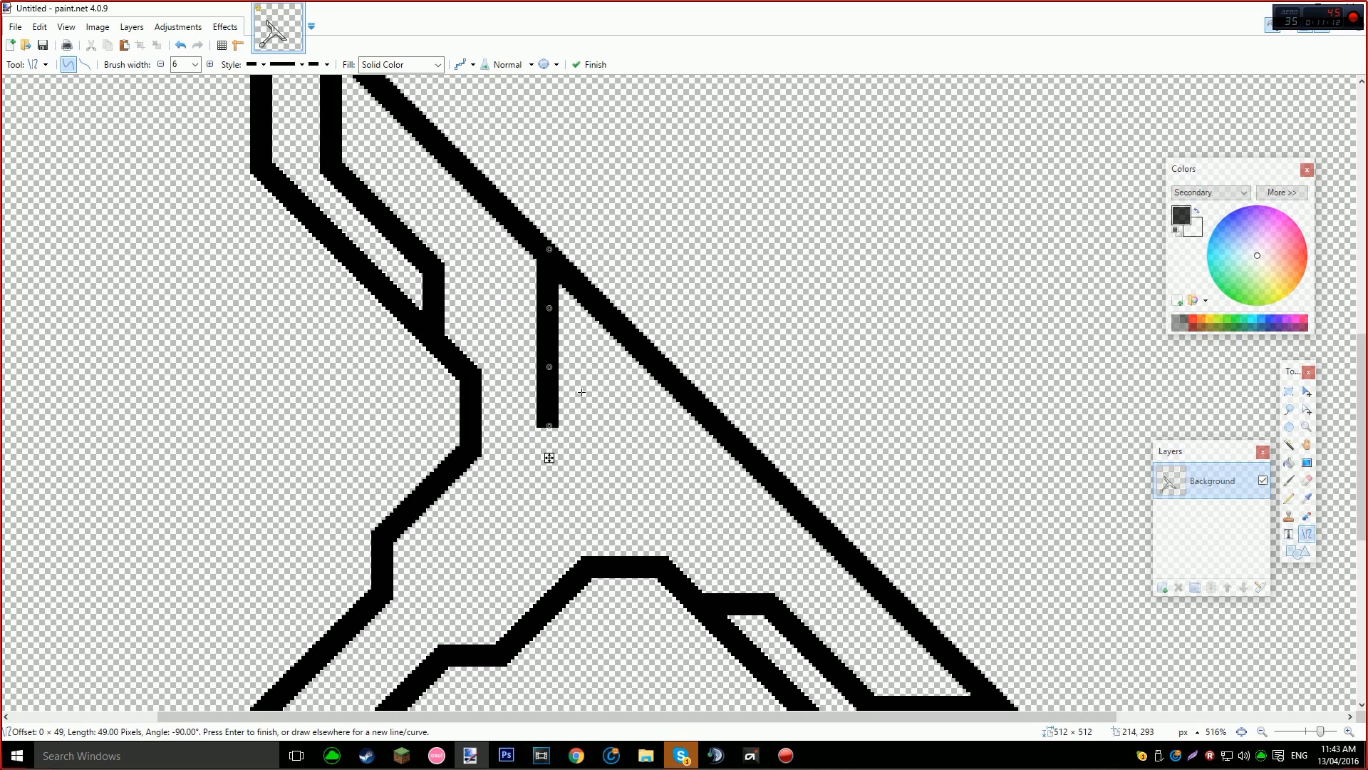
key("Return")
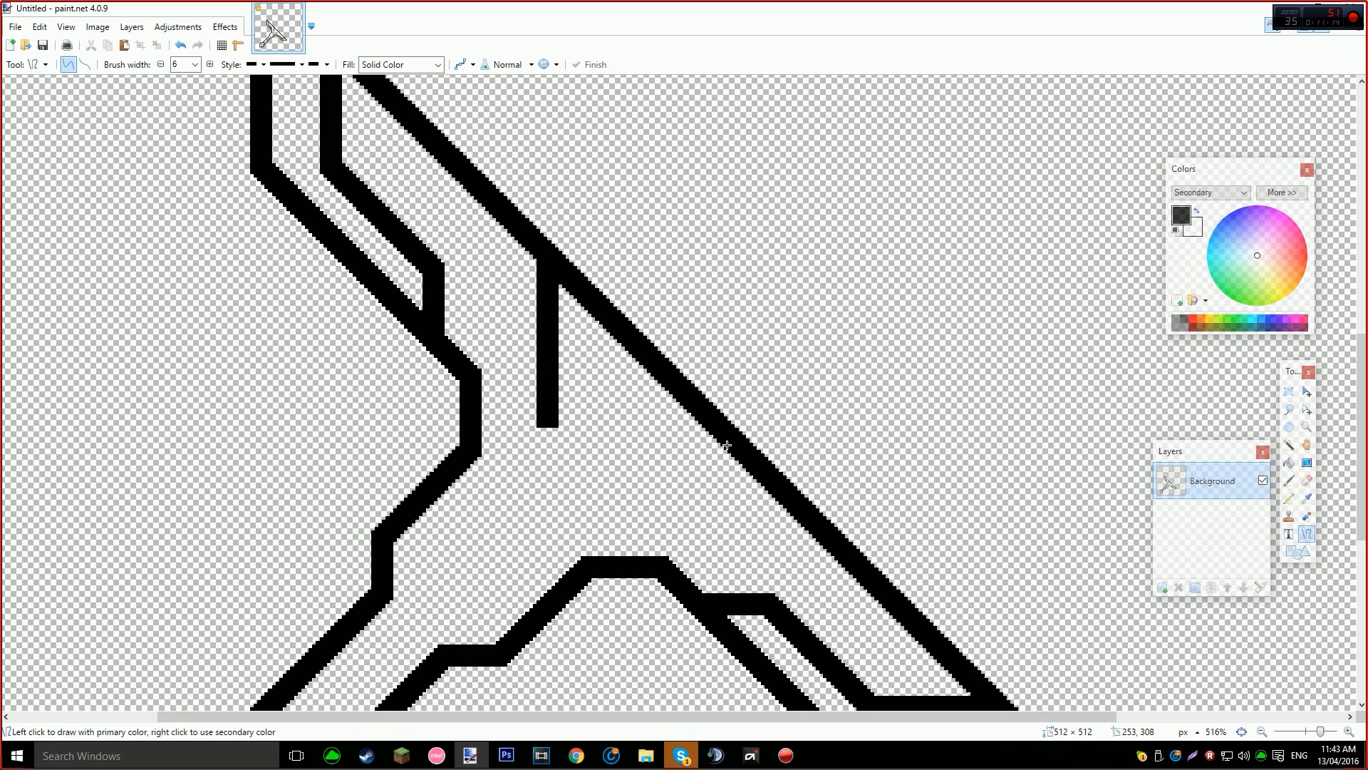
left_click_drag(731, 441, 538, 443)
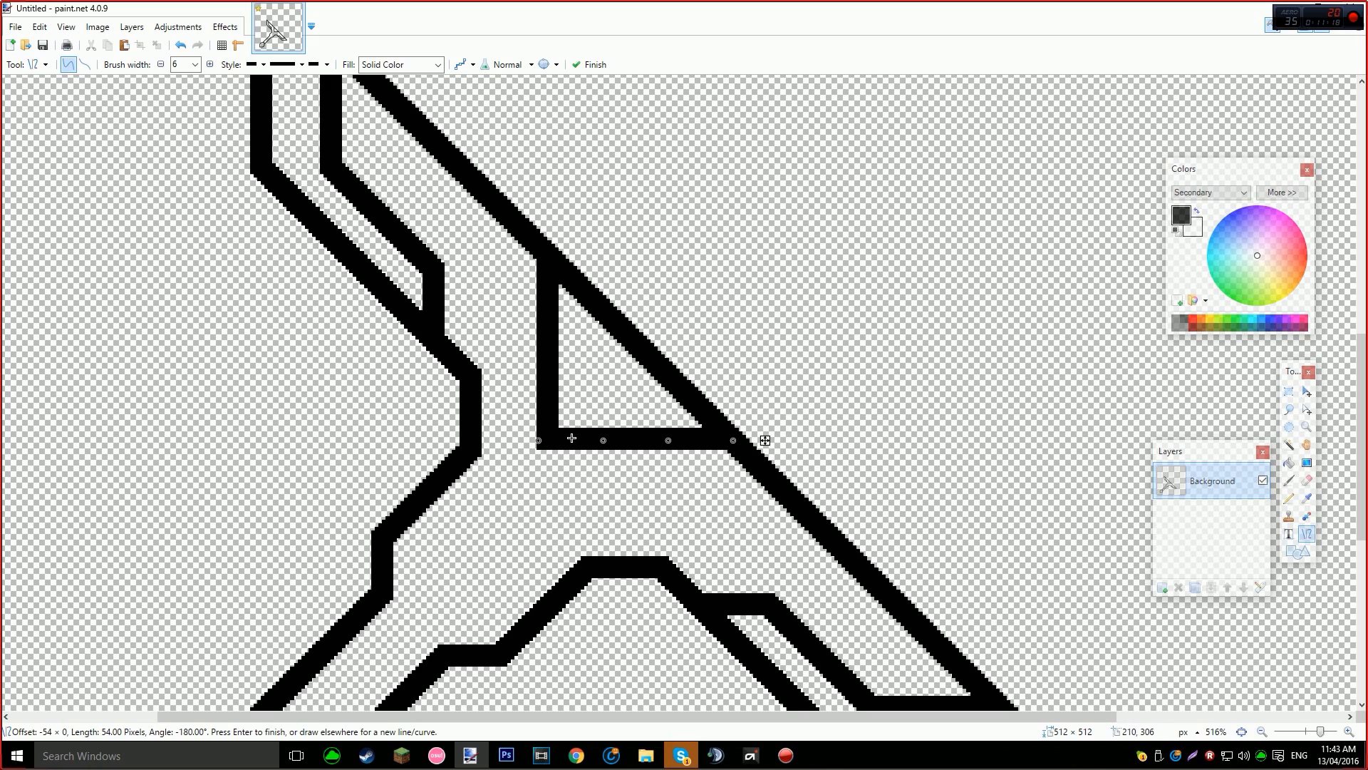
key("Return")
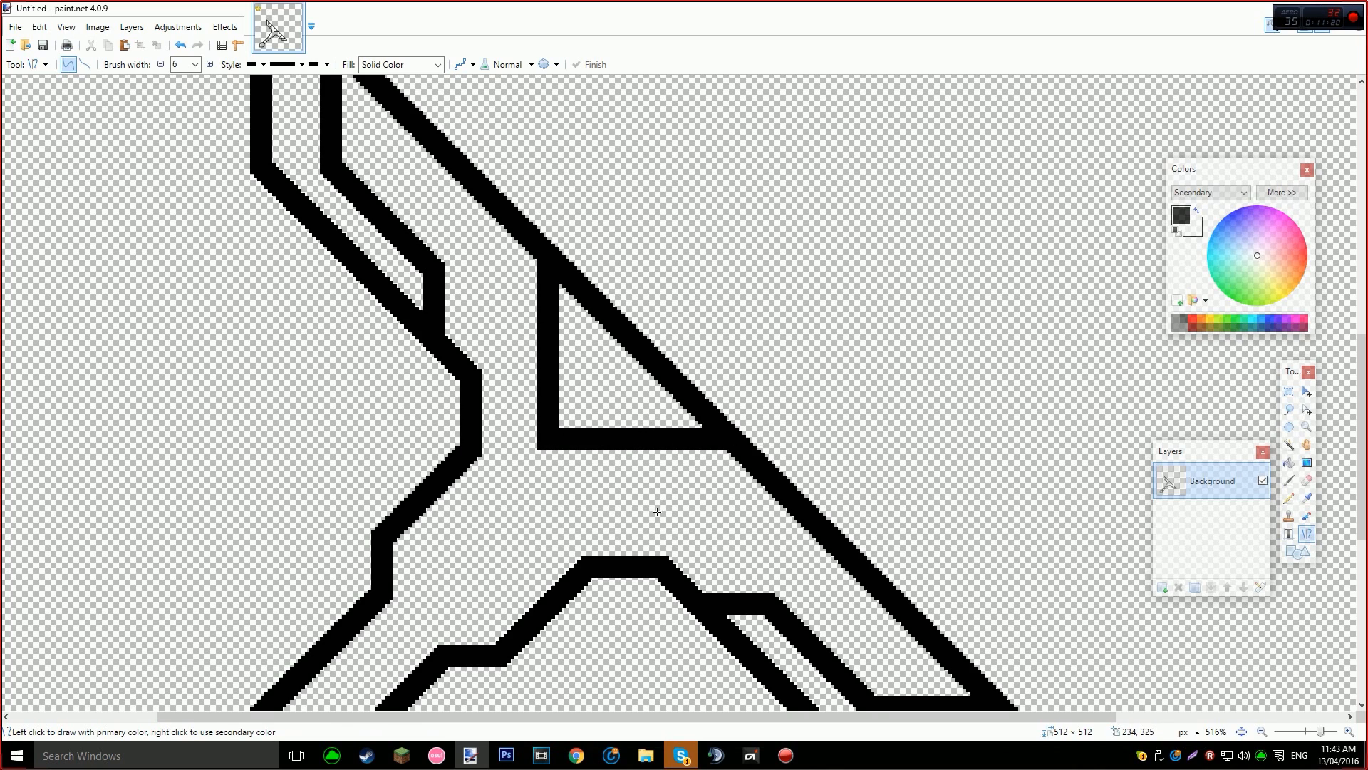
Try another short horizontal line near the triangle, and undo it together with the triangle's lines.
scroll(633, 529, "up", 4)
left_click_drag(389, 349, 485, 349)
key("ctrl+z")
key("ctrl+z")
key("ctrl+z")
key("ctrl+z")
key("ctrl+z")
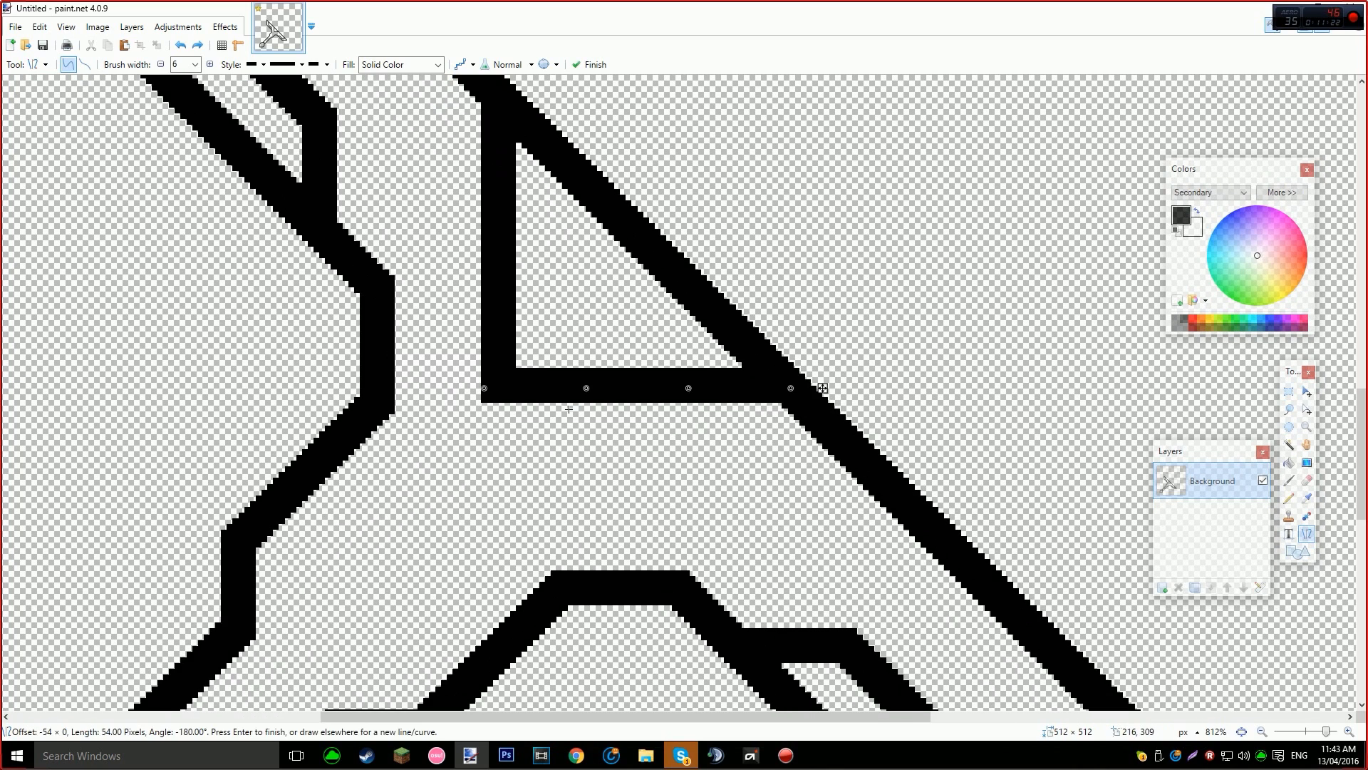
Try a smaller triangle with a 43 px vertical side inside the diagonal edge, and undo it.
left_click_drag(568, 168, 562, 413)
key("Return")
left_click_drag(823, 416, 548, 419)
key("Return")
scroll(706, 404, "down", 2, "ctrl")
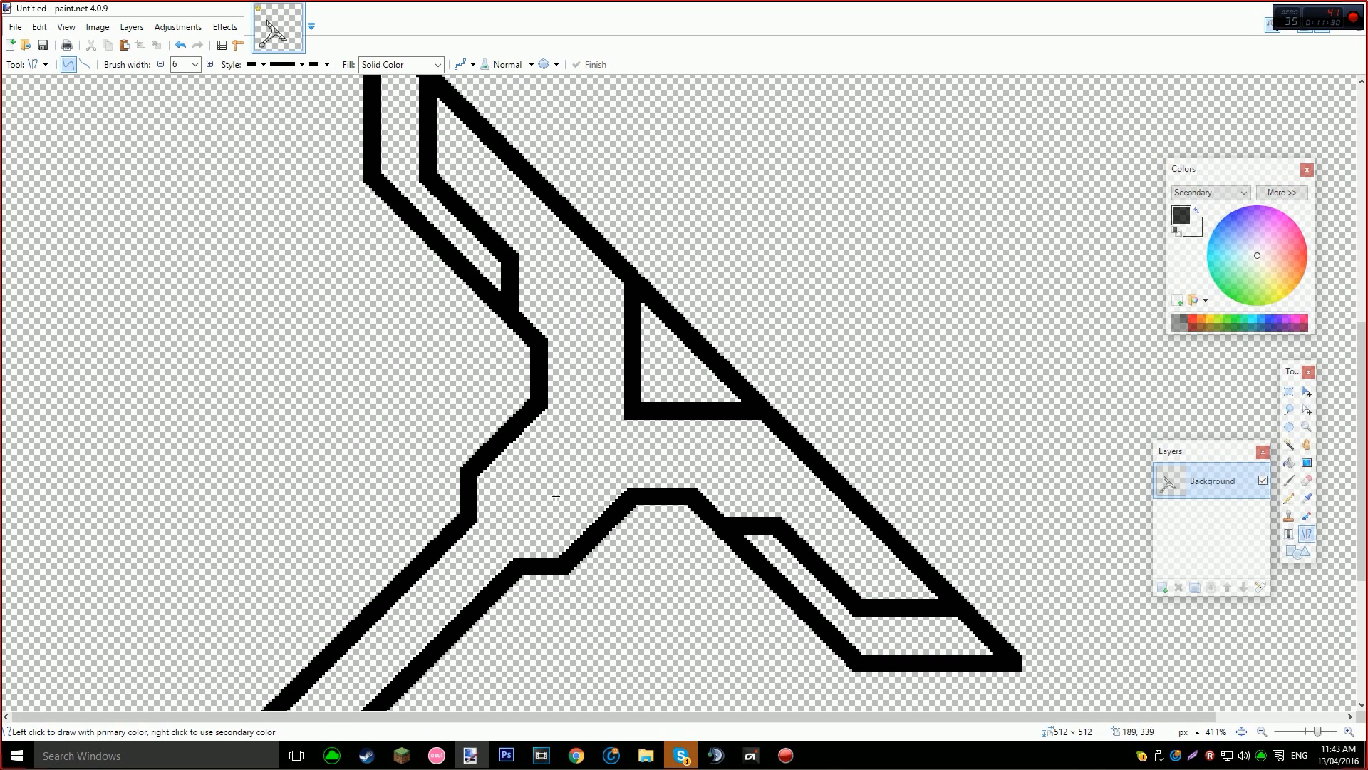
scroll(567, 479, "down", 2)
key("ctrl+z")
key("ctrl+z")
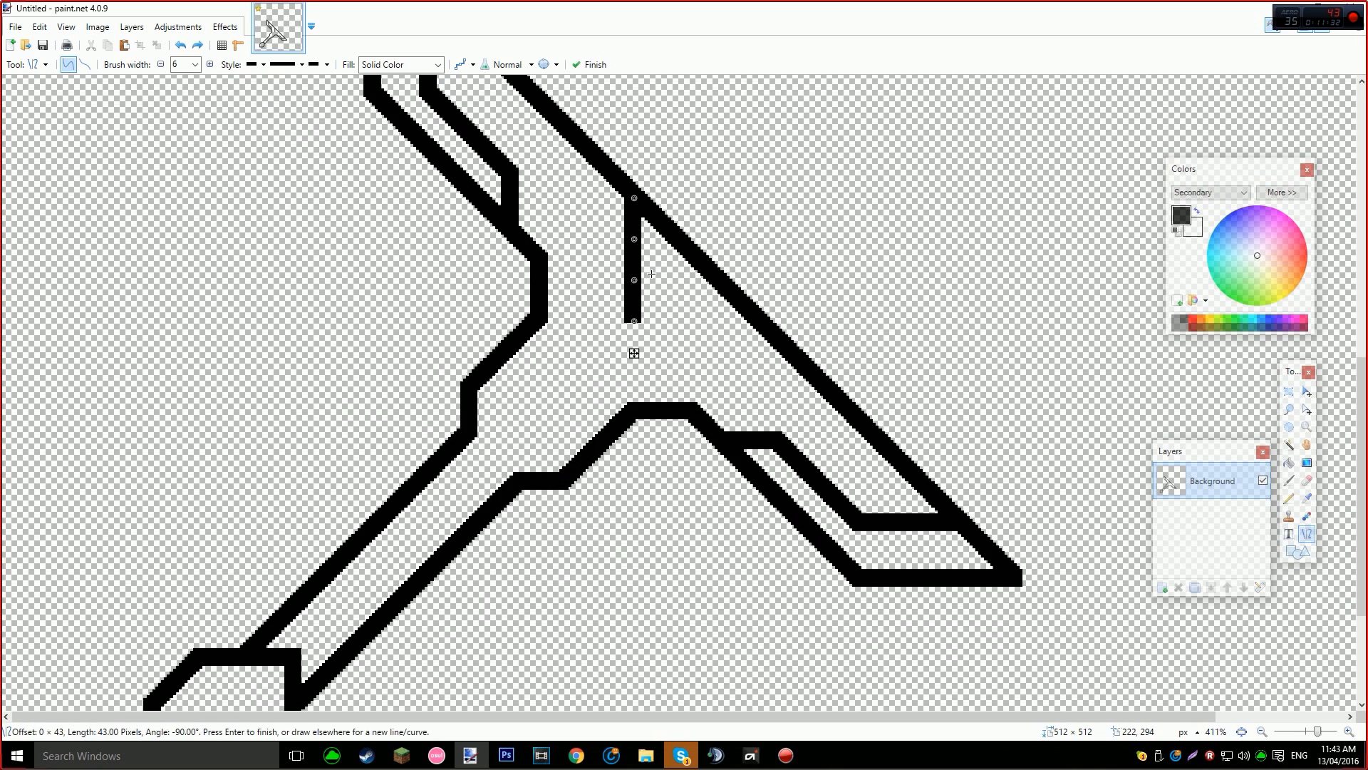
Try a line about 57 px long from the upper wing's inner corner across to the diagonal edge, and undo it.
scroll(598, 216, "up", 1, "ctrl")
left_click_drag(517, 255, 724, 248)
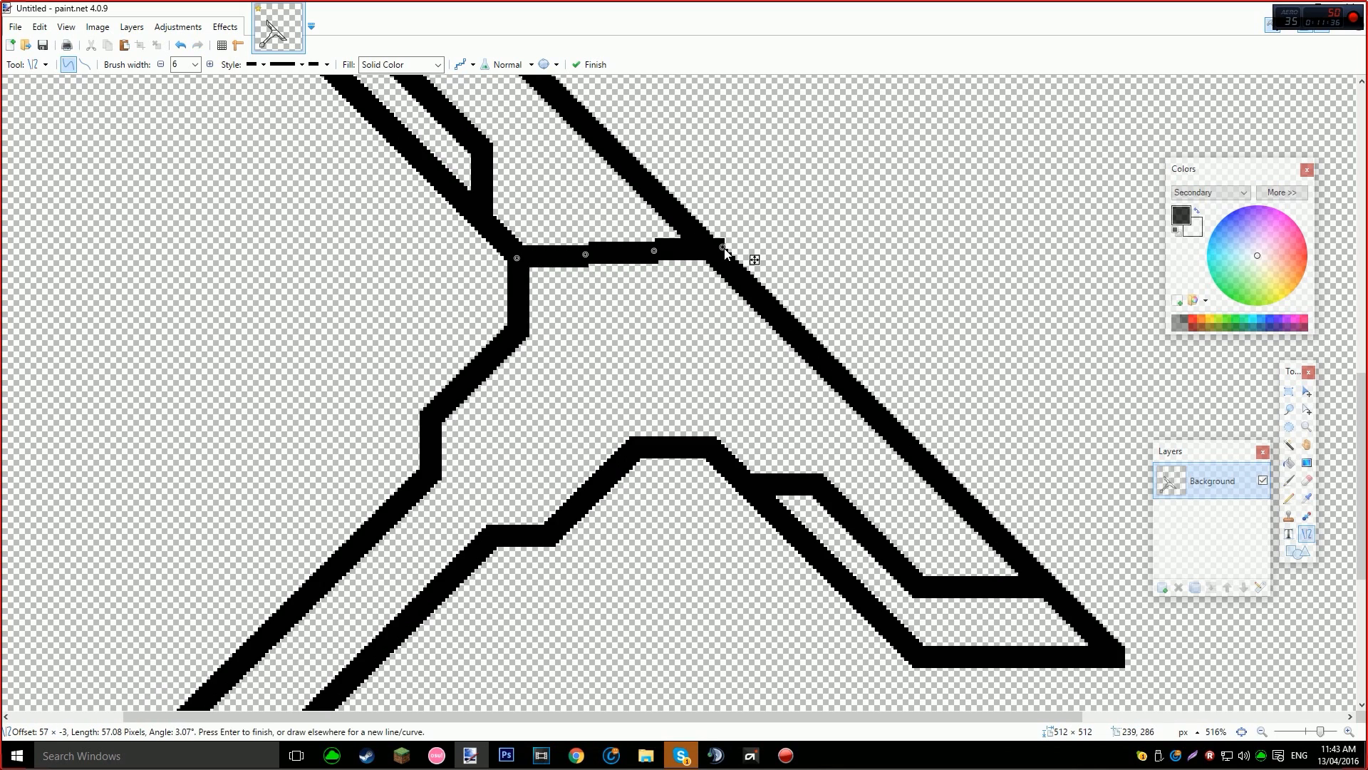
key("ctrl+z")
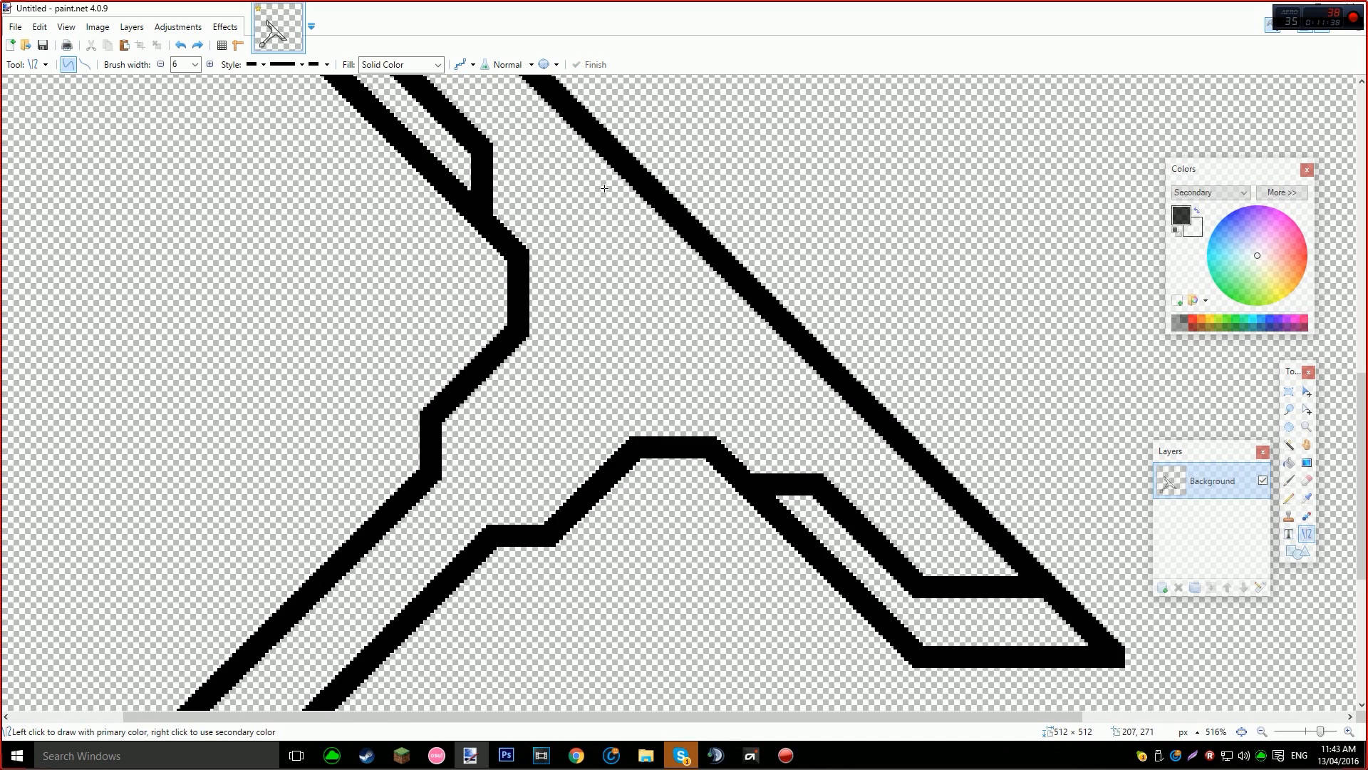
Try a larger triangle inside the middle of the diagonal edge, with one vertical and one horizontal line meeting at a right angle.
scroll(570, 234, "down", 3)
scroll(602, 357, "up", 3)
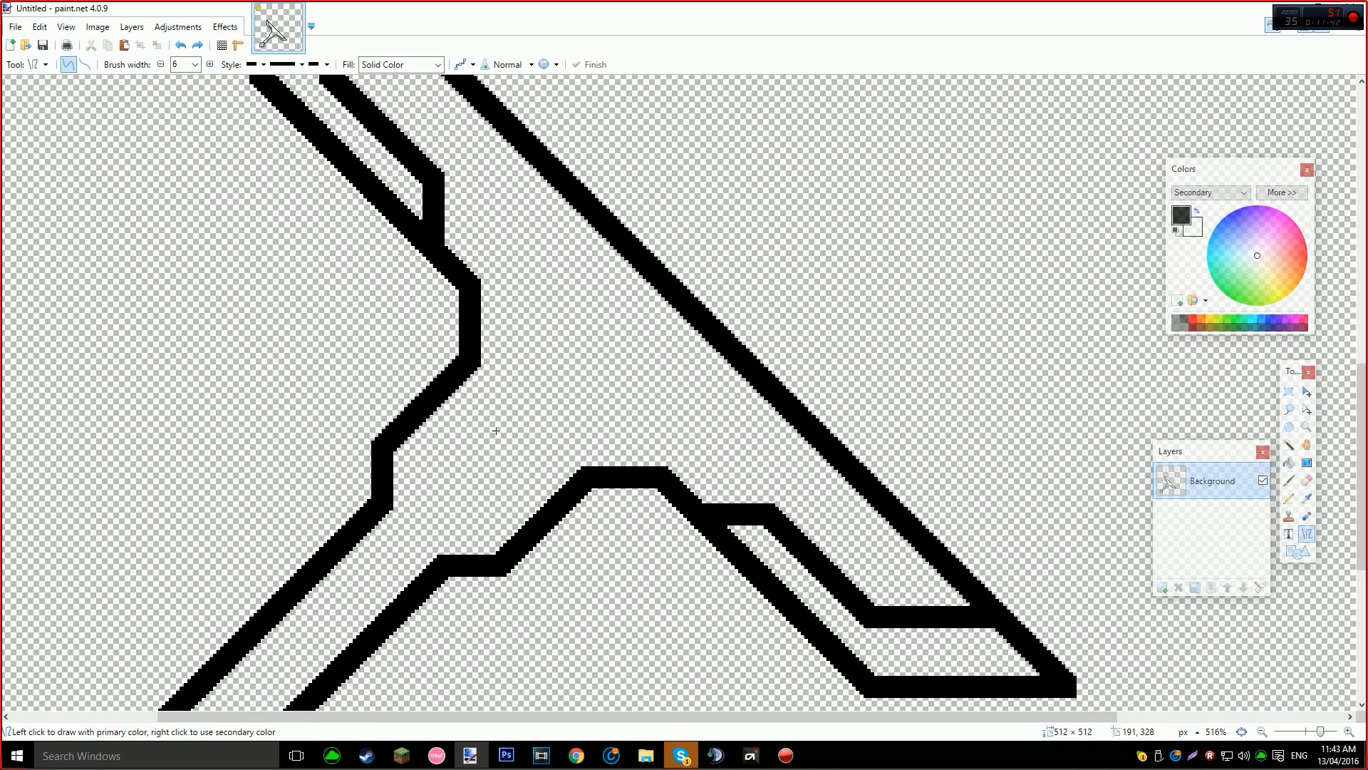
left_click_drag(573, 195, 558, 346)
key("ctrl+z")
left_click_drag(554, 184, 554, 344)
key("Return")
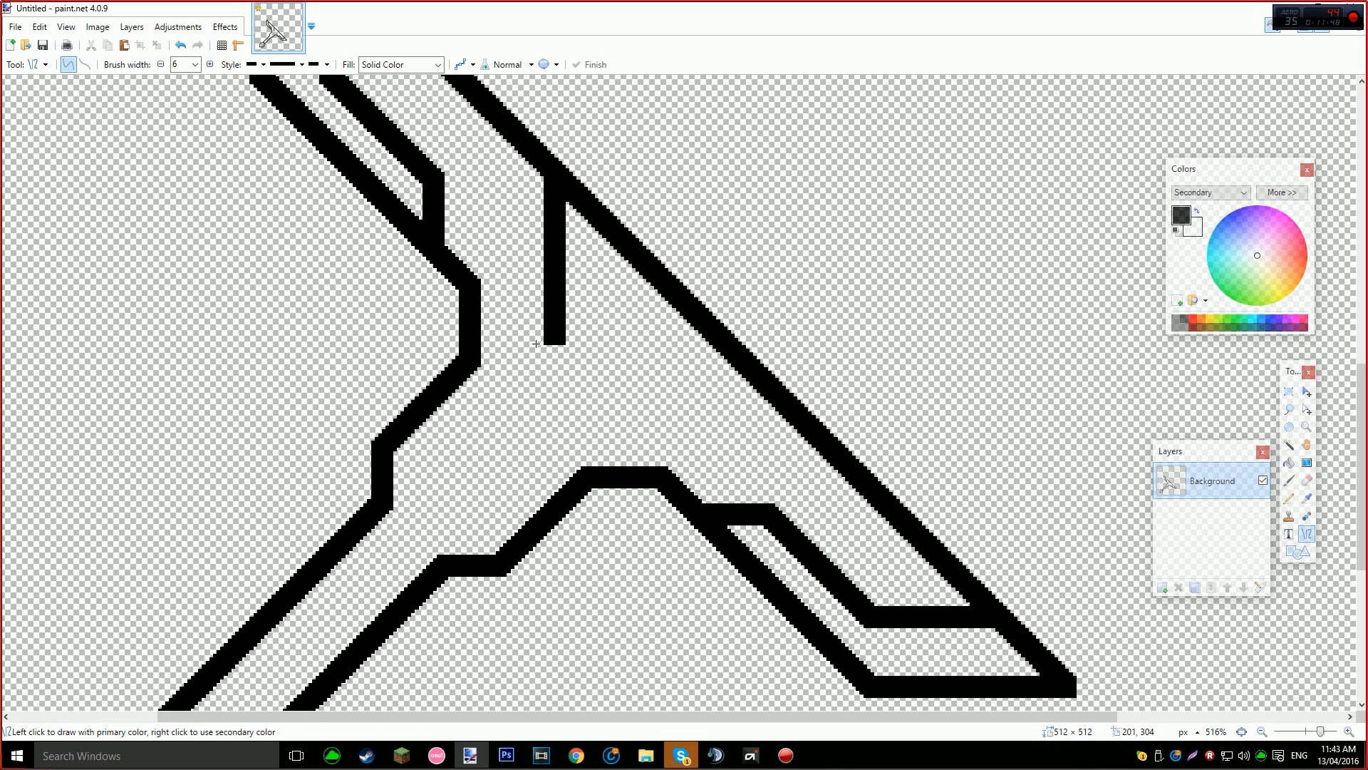
mouse_move(553, 336)
left_mouse_down()
mouse_move(553, 371)
mouse_move(555, 354)
left_mouse_up()
key("ctrl+z")
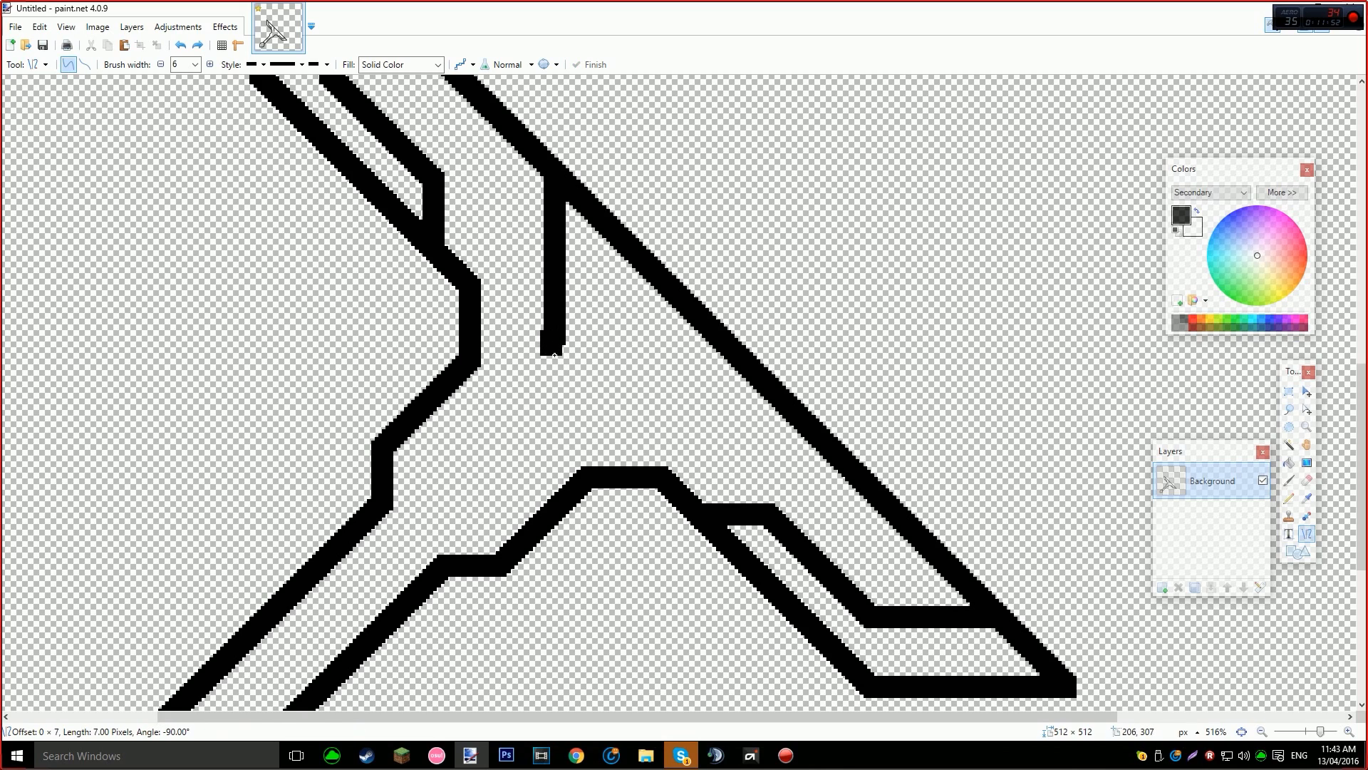
key("z")
key("ctrl+z")
key("ctrl+z")
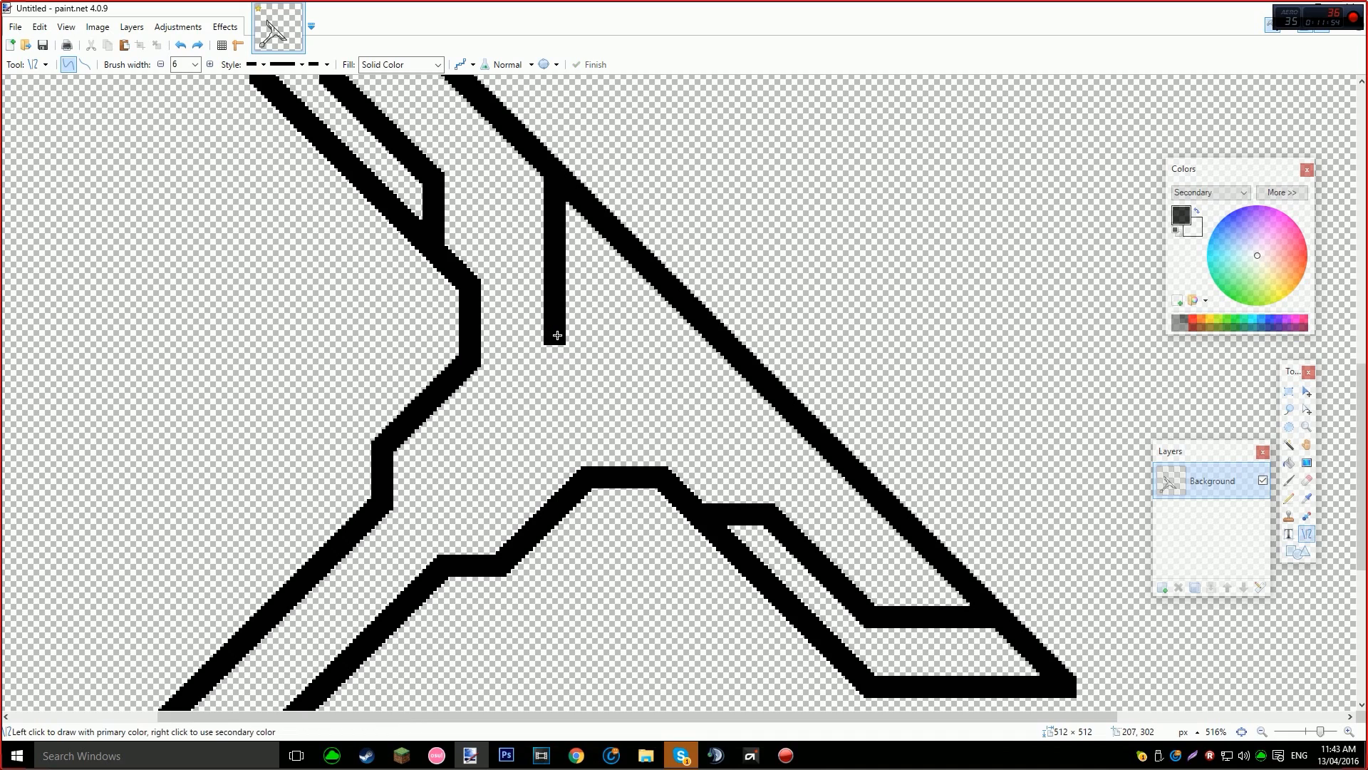
left_click_drag(555, 332, 788, 396)
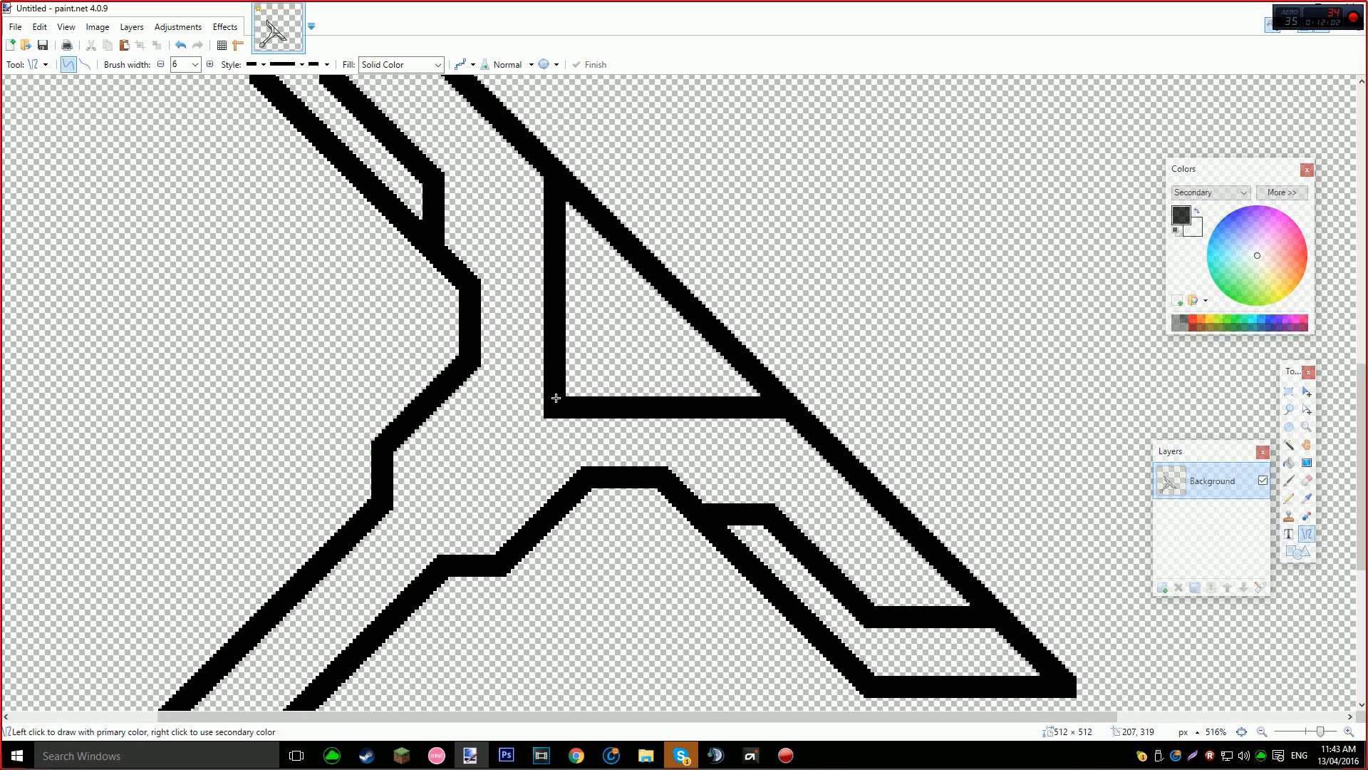
Try a 45-degree line about 73 px long from the triangle's corner into the handle, and undo it together with the triangle.
left_click_drag(550, 408, 353, 579)
key("Return")
key("ctrl+z")
left_click_drag(534, 412, 347, 600)
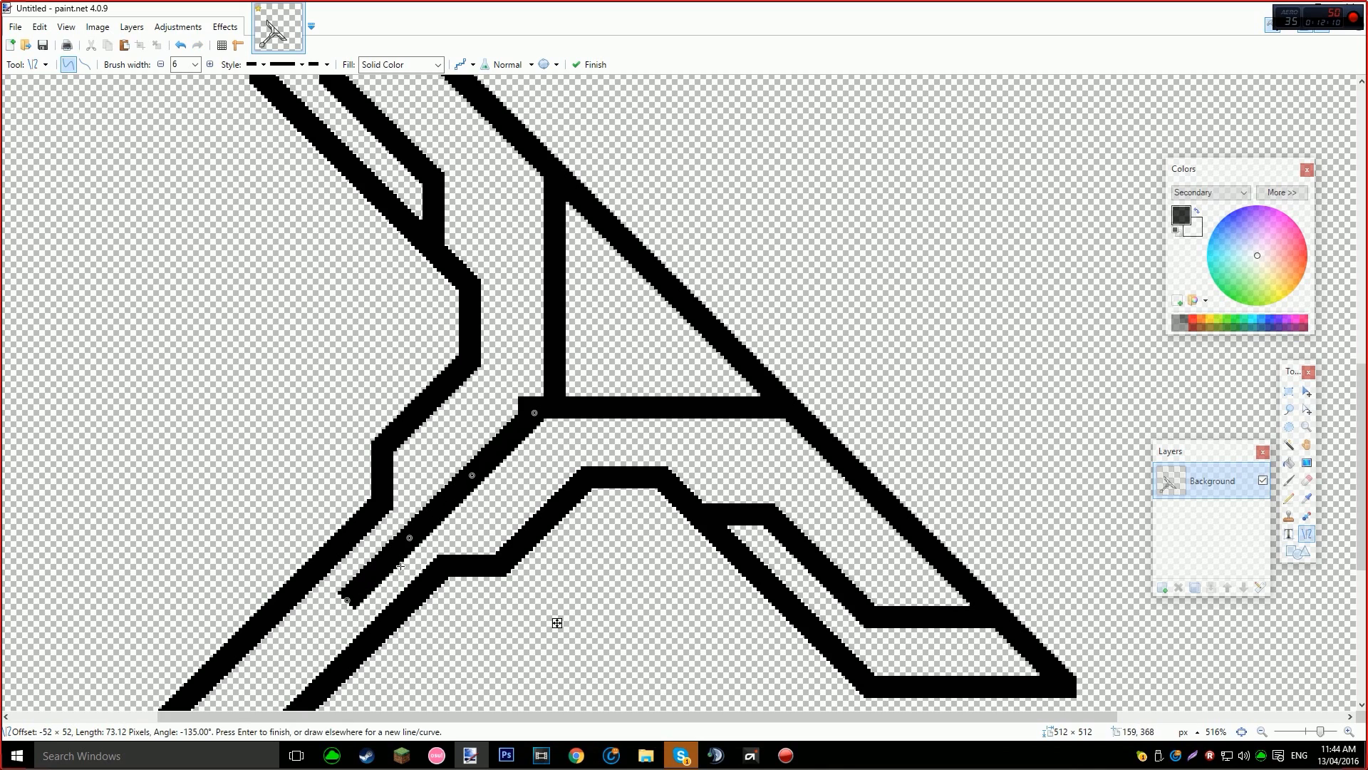
key("ctrl+z")
key("ctrl+z")
key("ctrl+z")
key("ctrl+z")
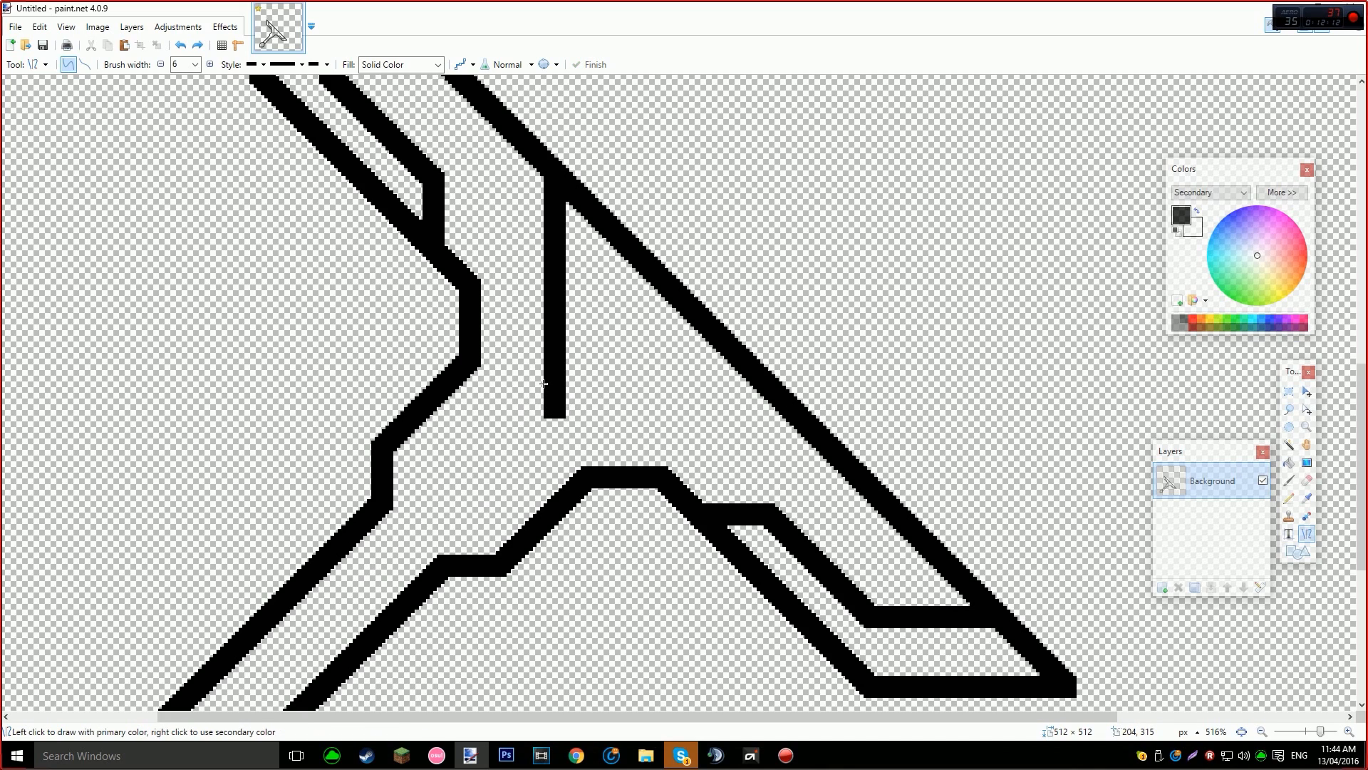
key("ctrl+z")
key("ctrl+z")
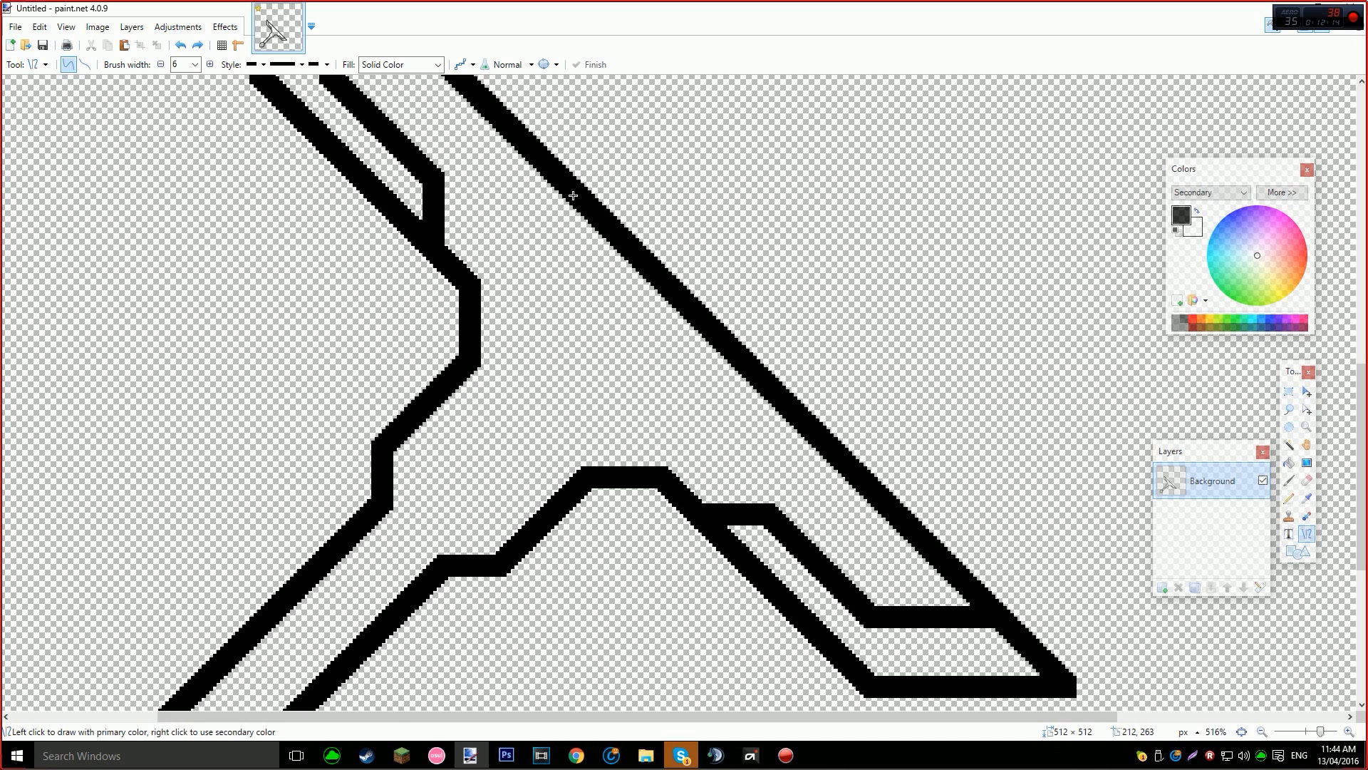
Erase two gaps with a 6 px eraser in the middle part of the long diagonal edge.
scroll(573, 195, "down", 6)
scroll(557, 253, "up", 4)
key("e")
left_click_drag(553, 274, 554, 242)
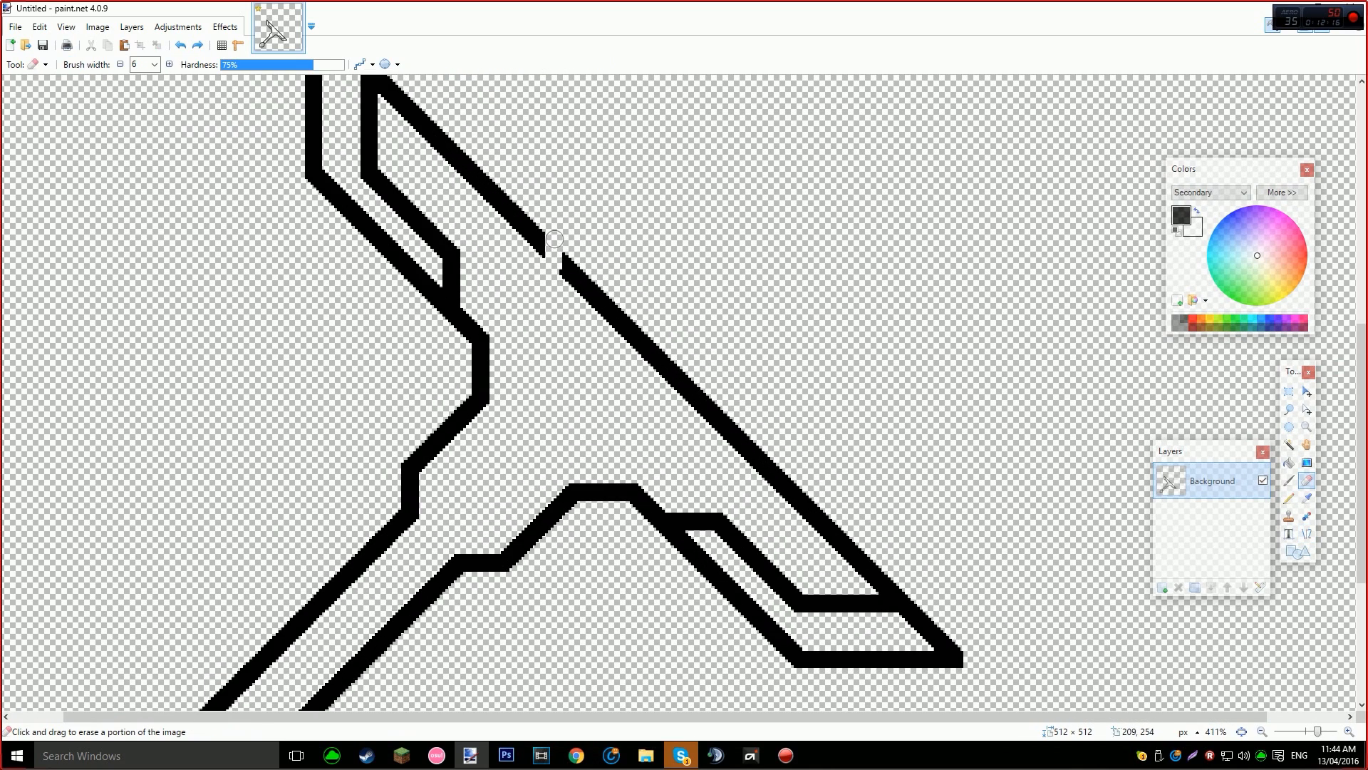
key("ctrl+z")
left_click(570, 260)
left_click(657, 365)
Select the isolated diagonal segment between the two gaps with the Magic Wand and delete it.
scroll(621, 355, "up", 4)
key("s")
key("s")
key("s")
key("s")
left_click(629, 307)
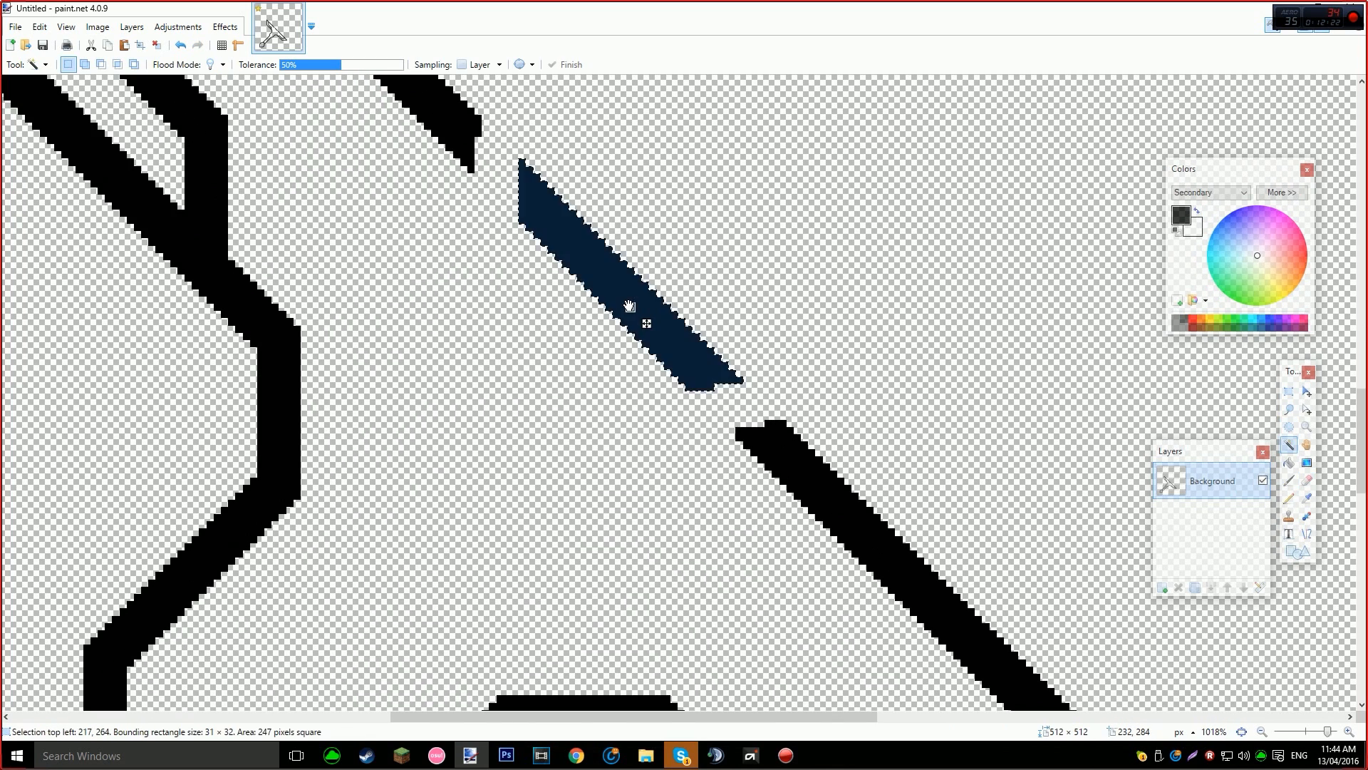
key("Delete")
scroll(616, 352, "down", 3)
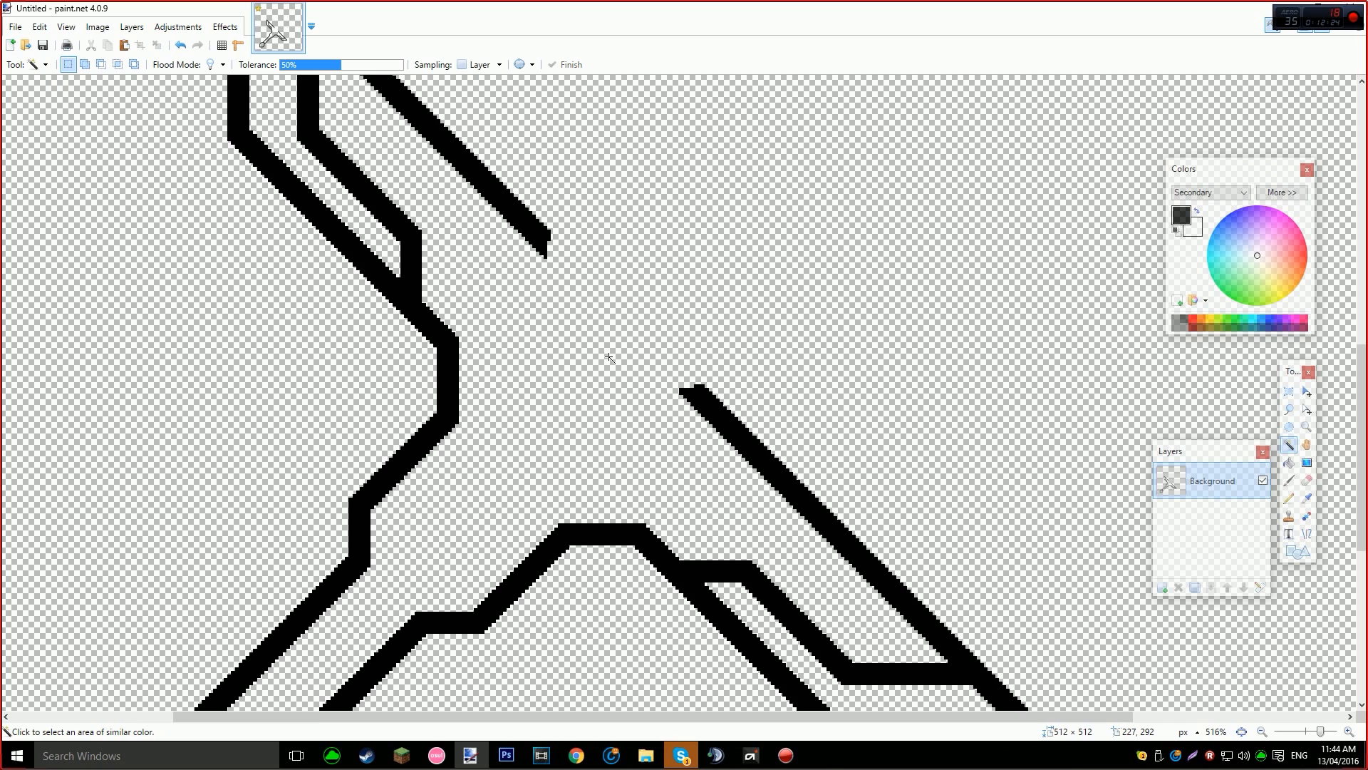
Try joining the two ends of the broken diagonal edge with a vertical and a horizontal line meeting at a right-angled inner corner.
key("o")
left_click_drag(541, 233, 549, 344)
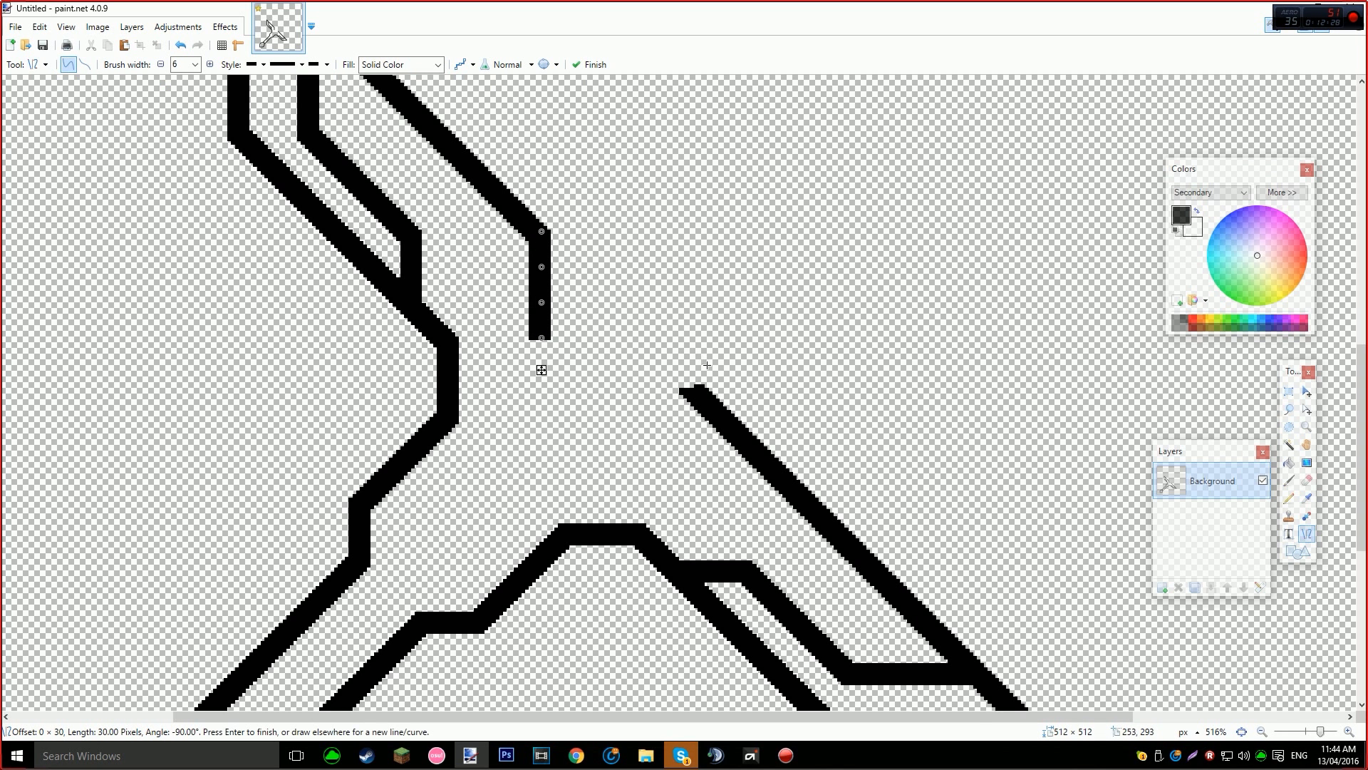
left_click_drag(697, 394, 529, 398)
left_click_drag(539, 299, 543, 404)
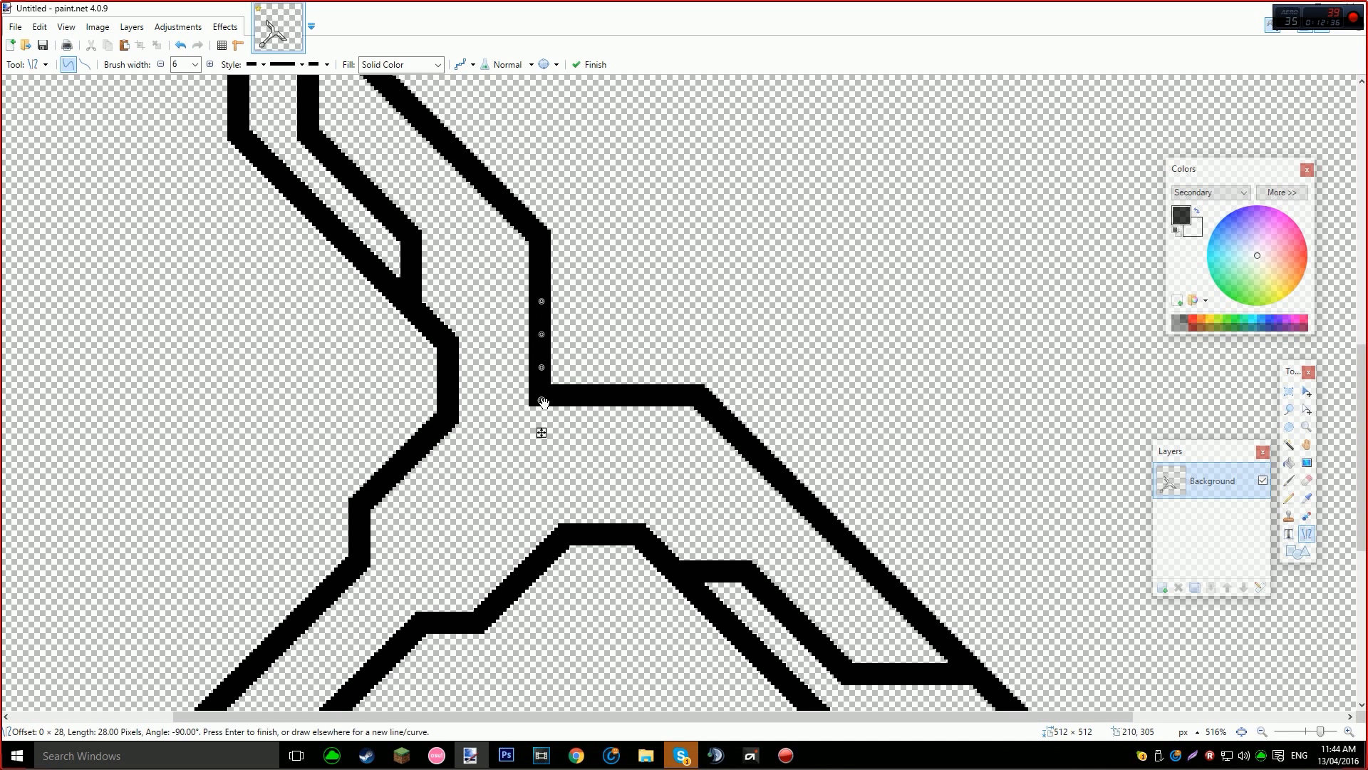
Undo the right-angled connection, the segment deletion and the erased gaps to restore the full diagonal edge.
key("ctrl+z")
key("ctrl+z")
key("ctrl+z")
key("ctrl+z")
key("ctrl+z")
key("ctrl+z")
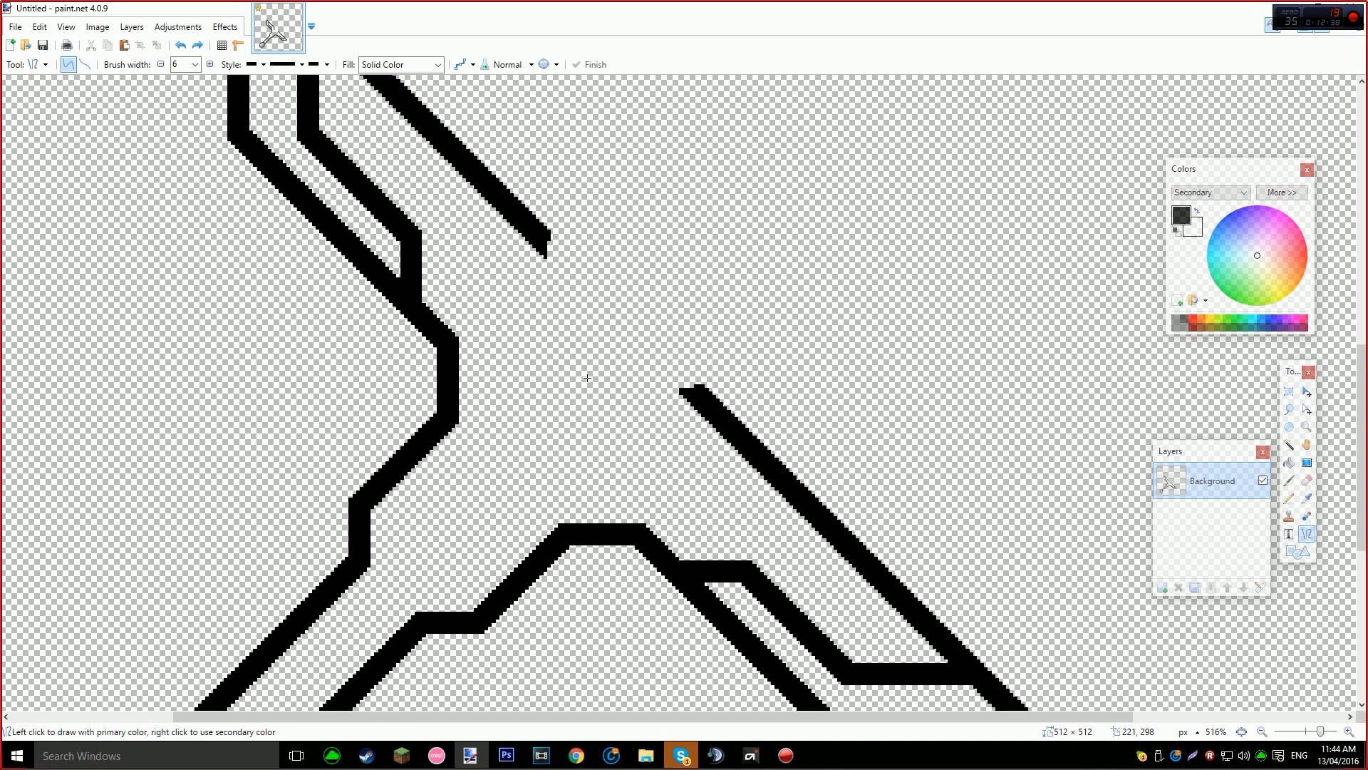
key("ctrl+z")
key("ctrl+z")
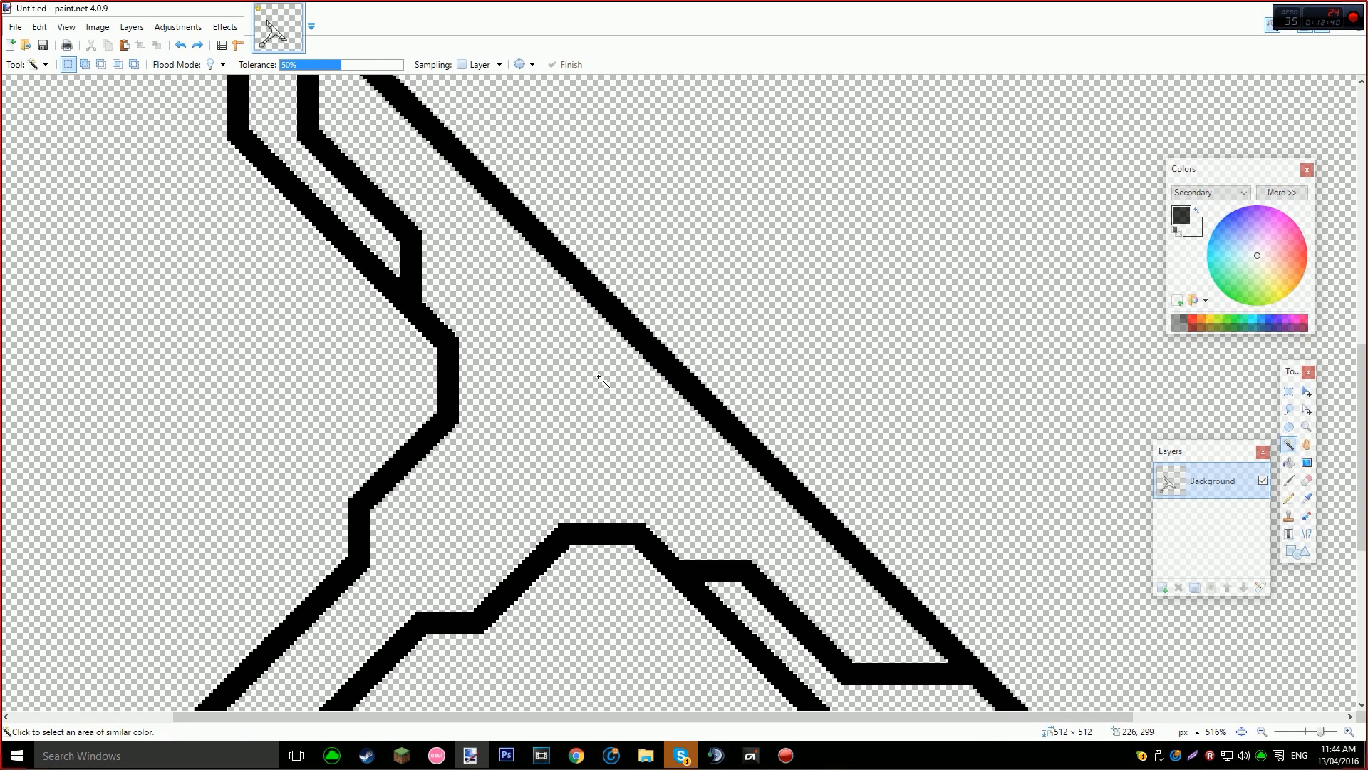
Erase two gaps closer together in the middle of the diagonal edge and delete the segment between them using the Magic Wand.
key("e")
left_click_drag(568, 288, 572, 239)
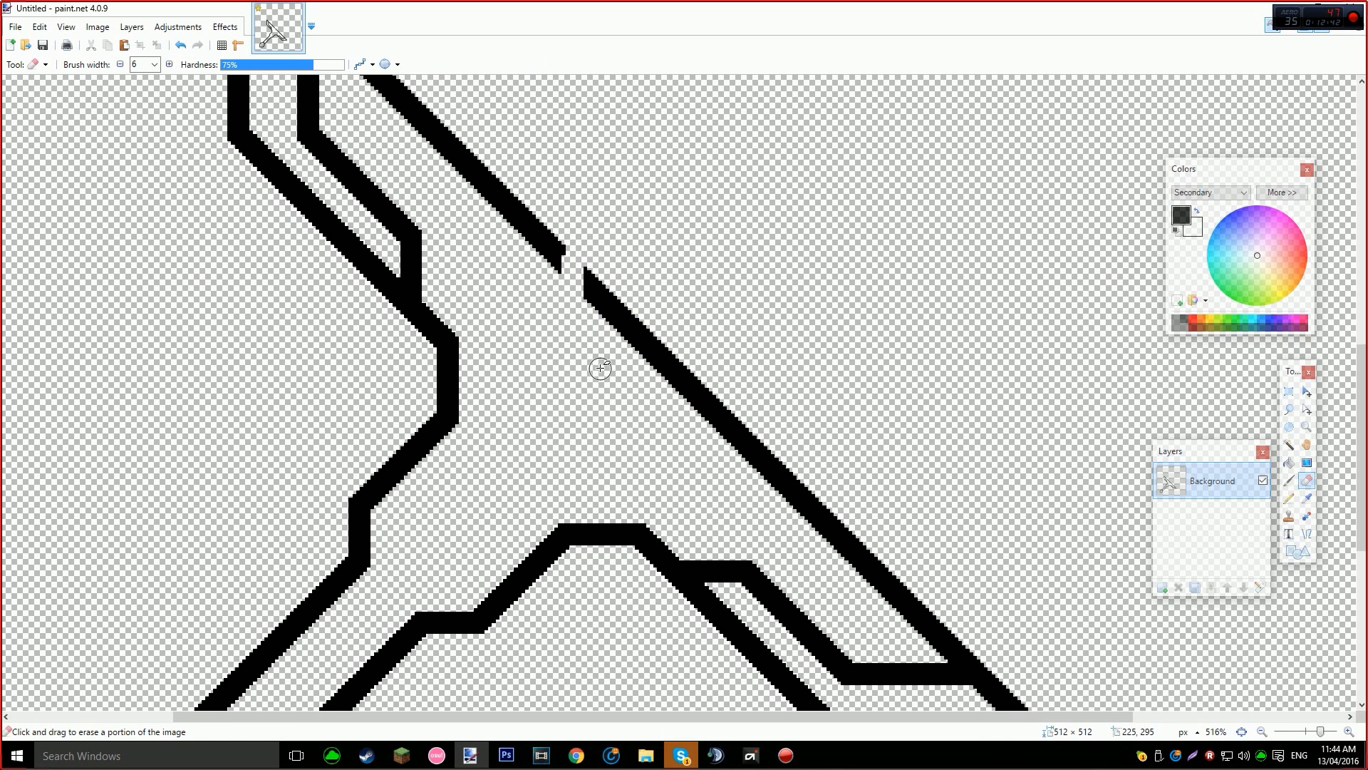
left_click_drag(674, 397, 702, 379)
key("s")
key("s")
key("s")
key("s")
left_click(661, 345)
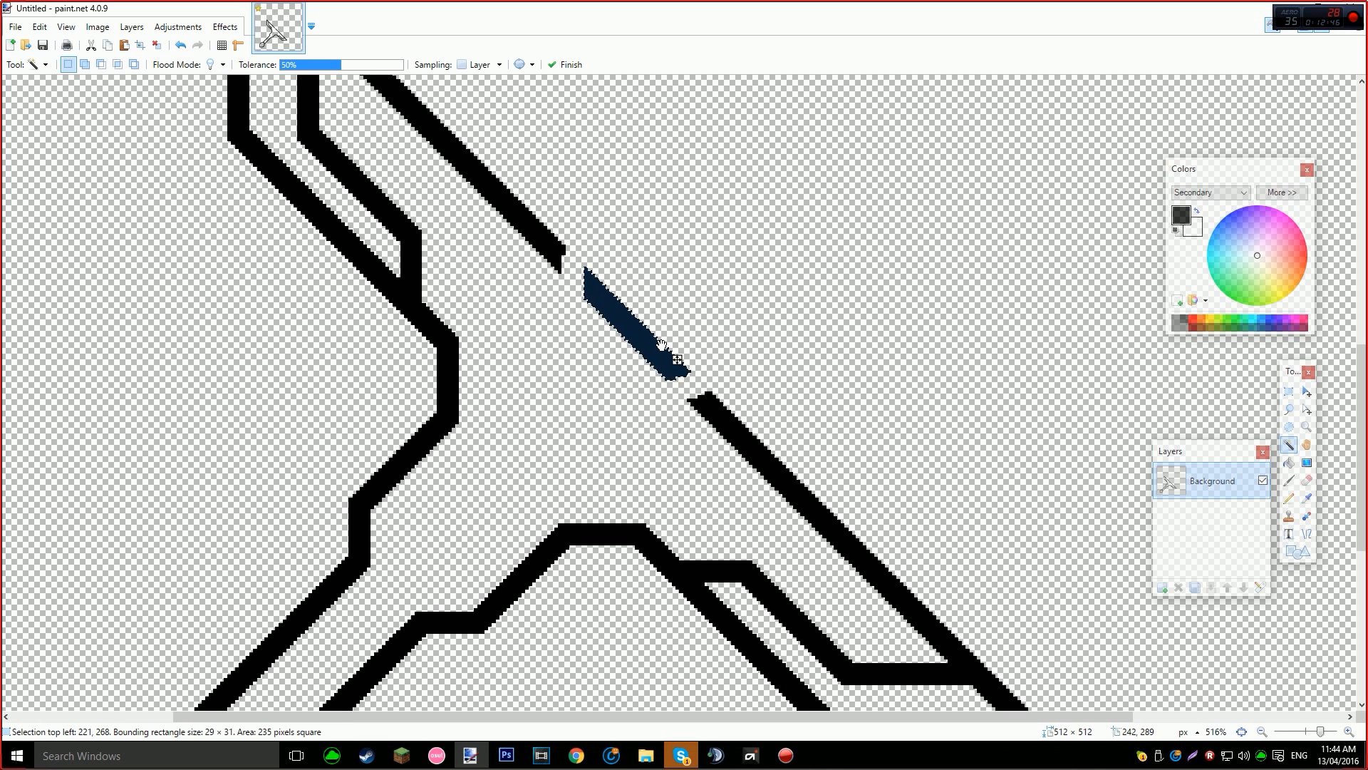
key("Delete")
Join the cut diagonal ends with 6 px vertical and horizontal lines that form a right-angled inward notch.
key("o")
scroll(548, 246, "up", 1)
left_click_drag(557, 242, 559, 444)
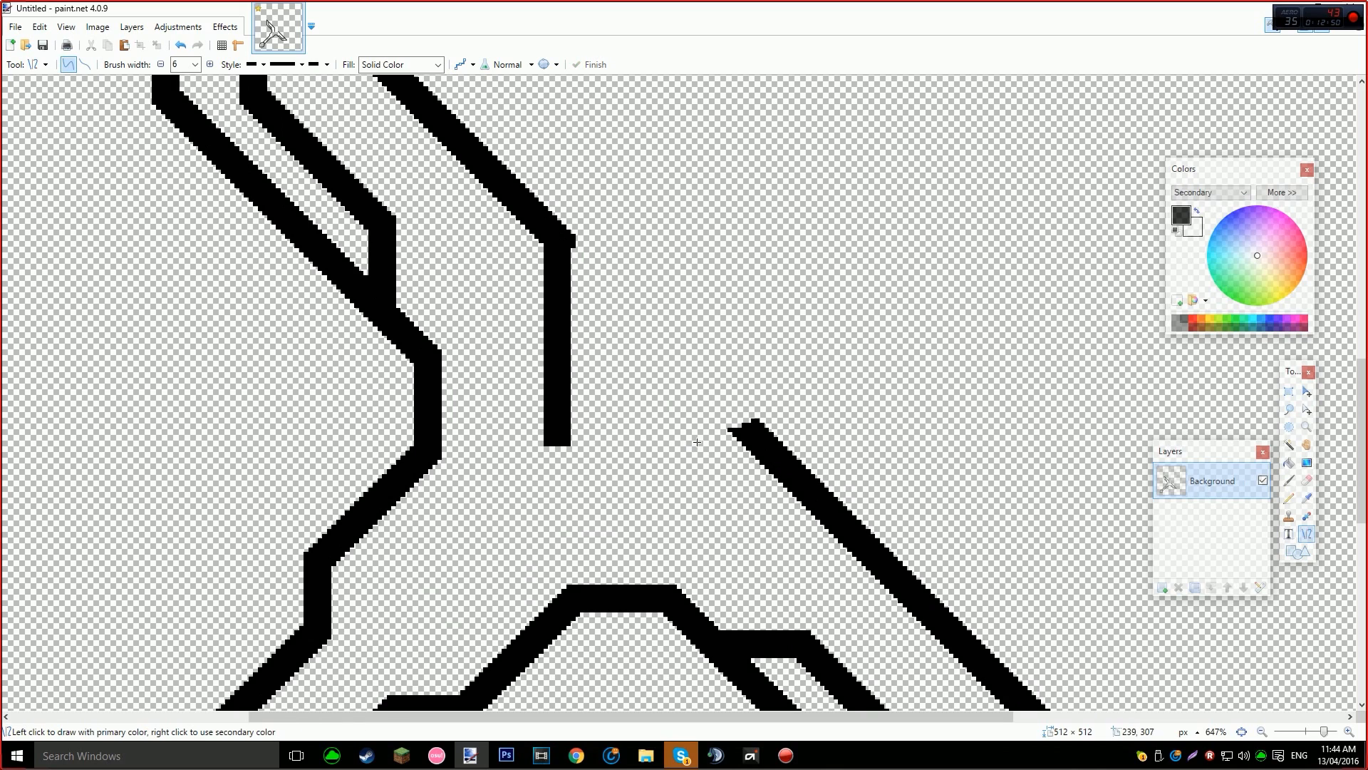
left_click_drag(771, 439, 545, 450)
key("ctrl+z")
left_click_drag(771, 438, 547, 459)
Erase the excess pixels at the notch's two outer corners where the new lines meet the diagonal edges.
scroll(799, 394, "up", 3)
key("e")
mouse_move(672, 451)
left_mouse_down()
mouse_move(650, 449)
mouse_move(736, 449)
mouse_move(717, 434)
mouse_move(738, 453)
left_mouse_up()
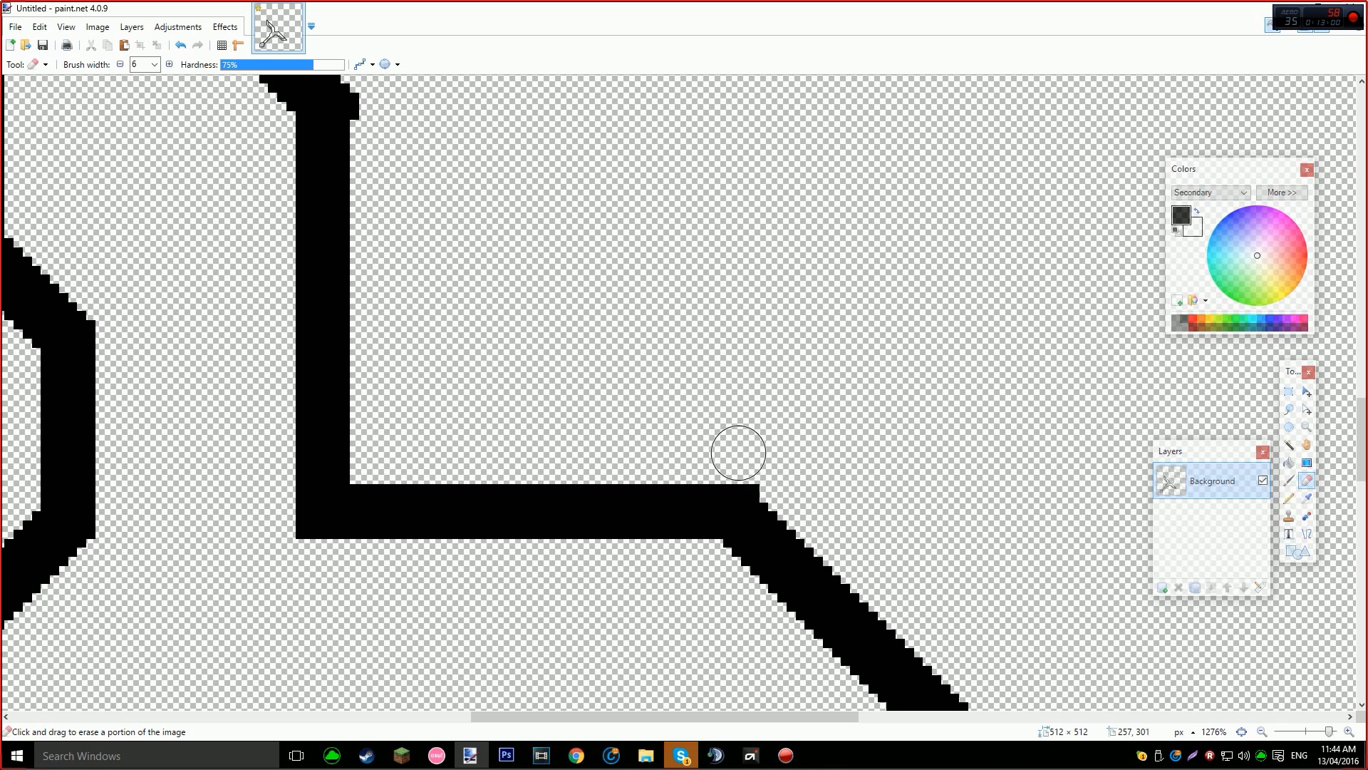
scroll(483, 342, "up", 3)
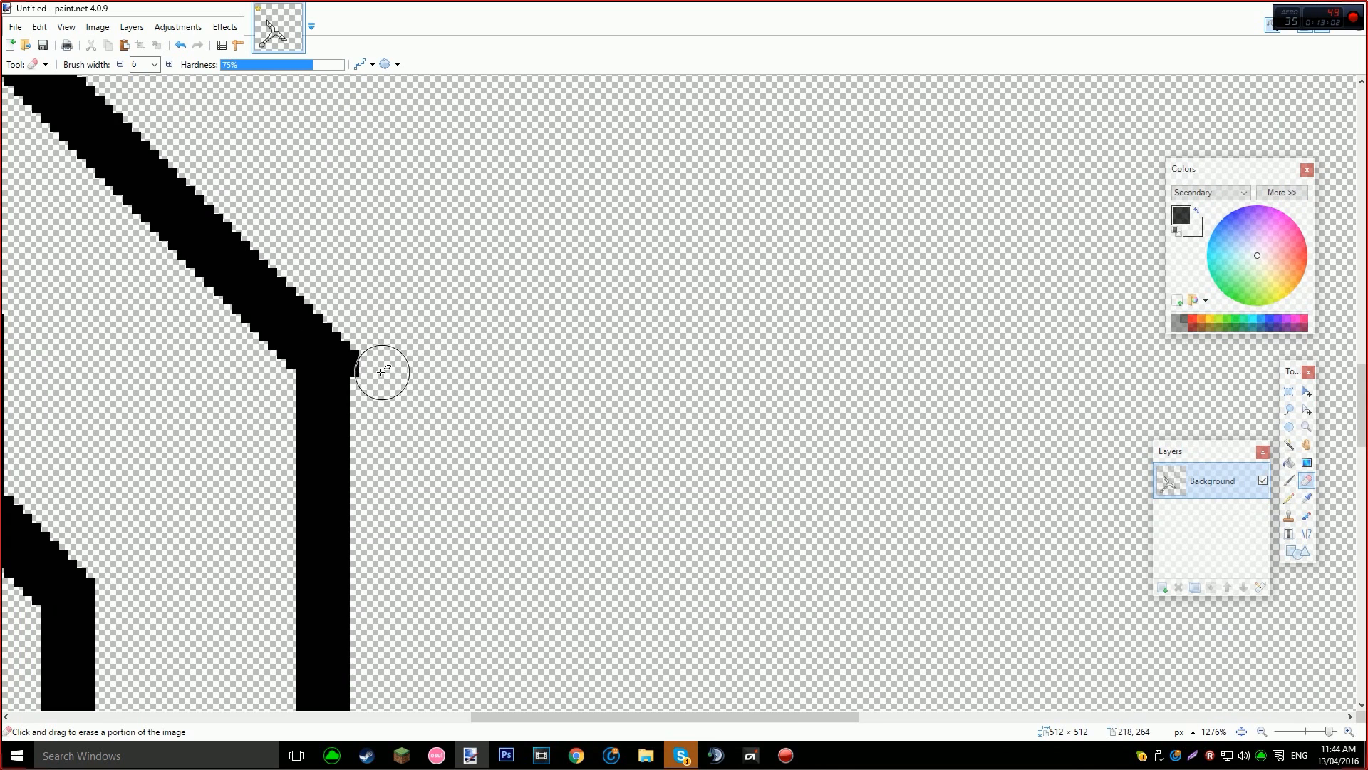
scroll(641, 499, "down", 6)
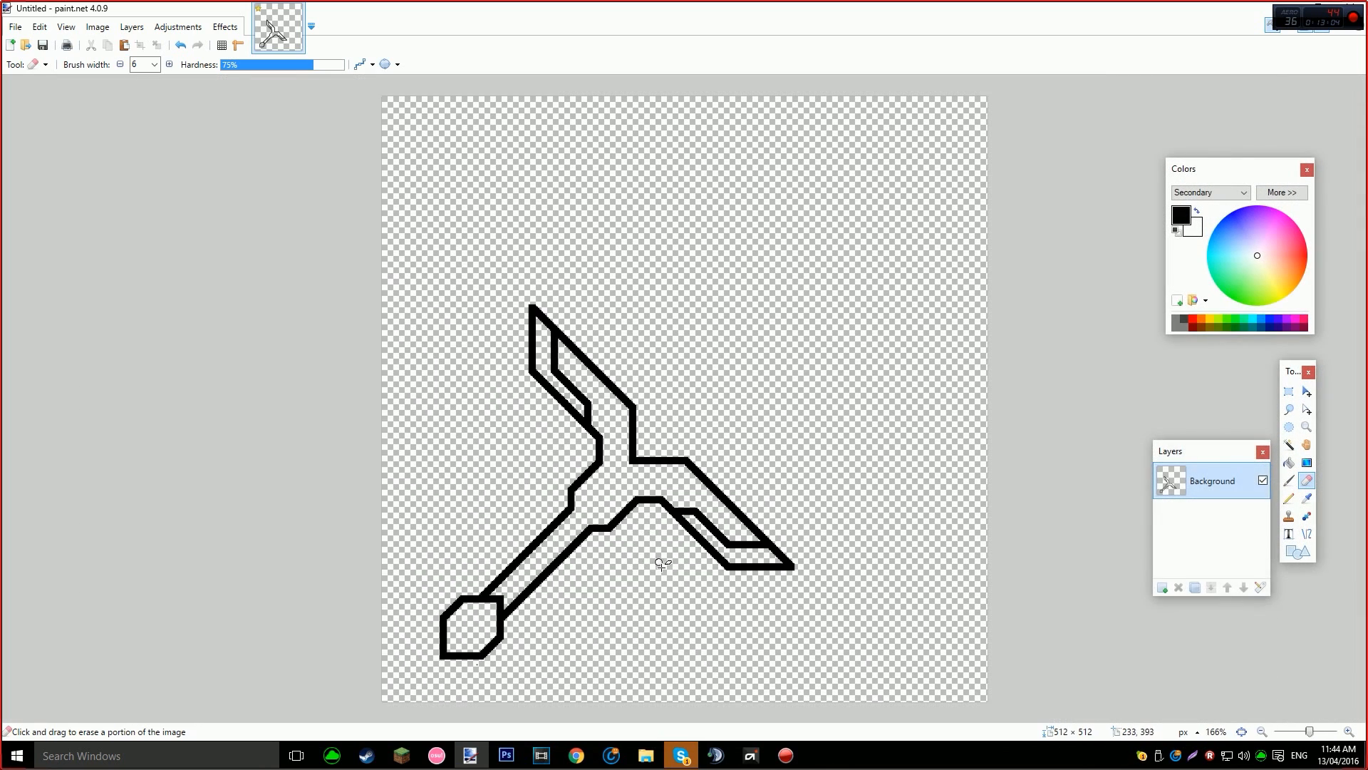
scroll(670, 520, "up", 2)
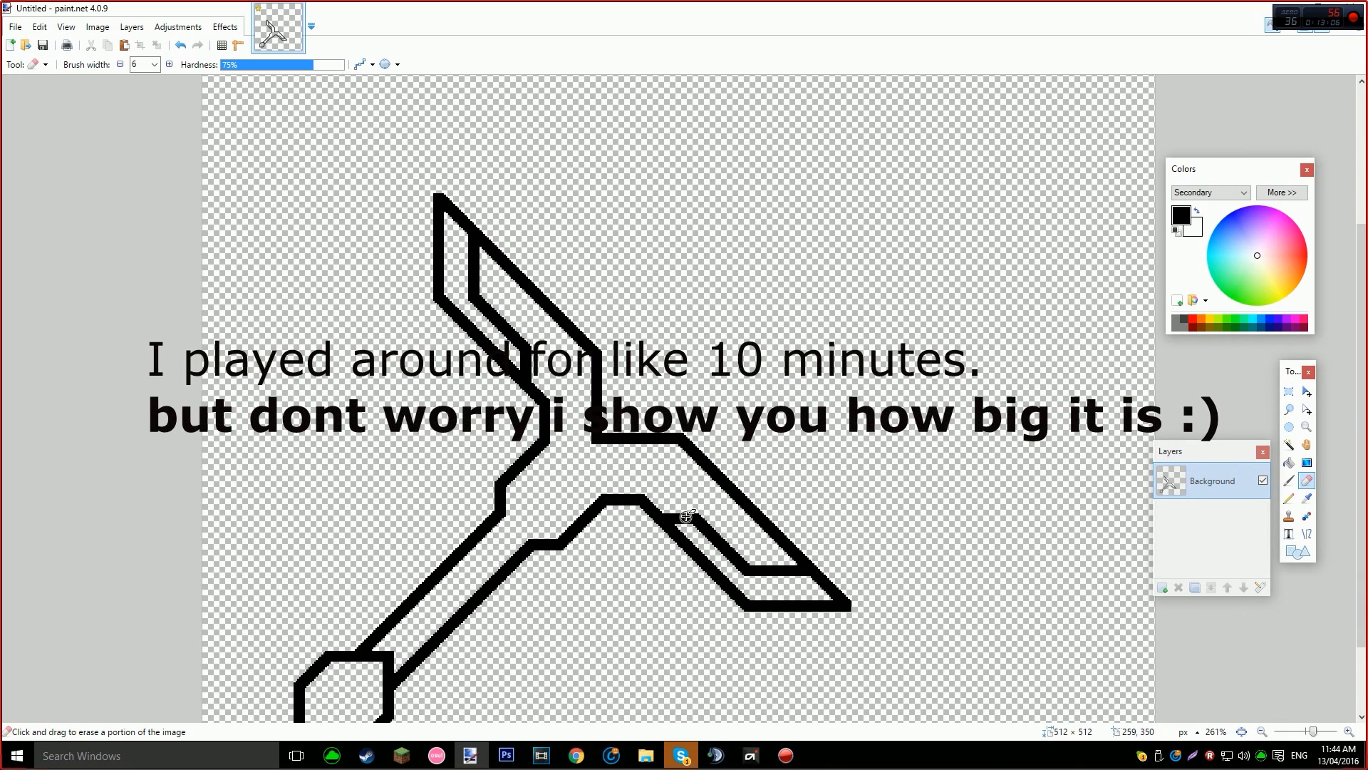
Draw the sword's blade with 6 px lines as two parallel diagonals rising from the right-angled notch to a clipped-corner tip.
key("o")
scroll(678, 380, "up", 1)
mouse_move(579, 349)
left_mouse_down()
mouse_move(835, 88)
mouse_move(1056, 207)
left_mouse_up()
key("Return")
scroll(997, 420, "down", 3)
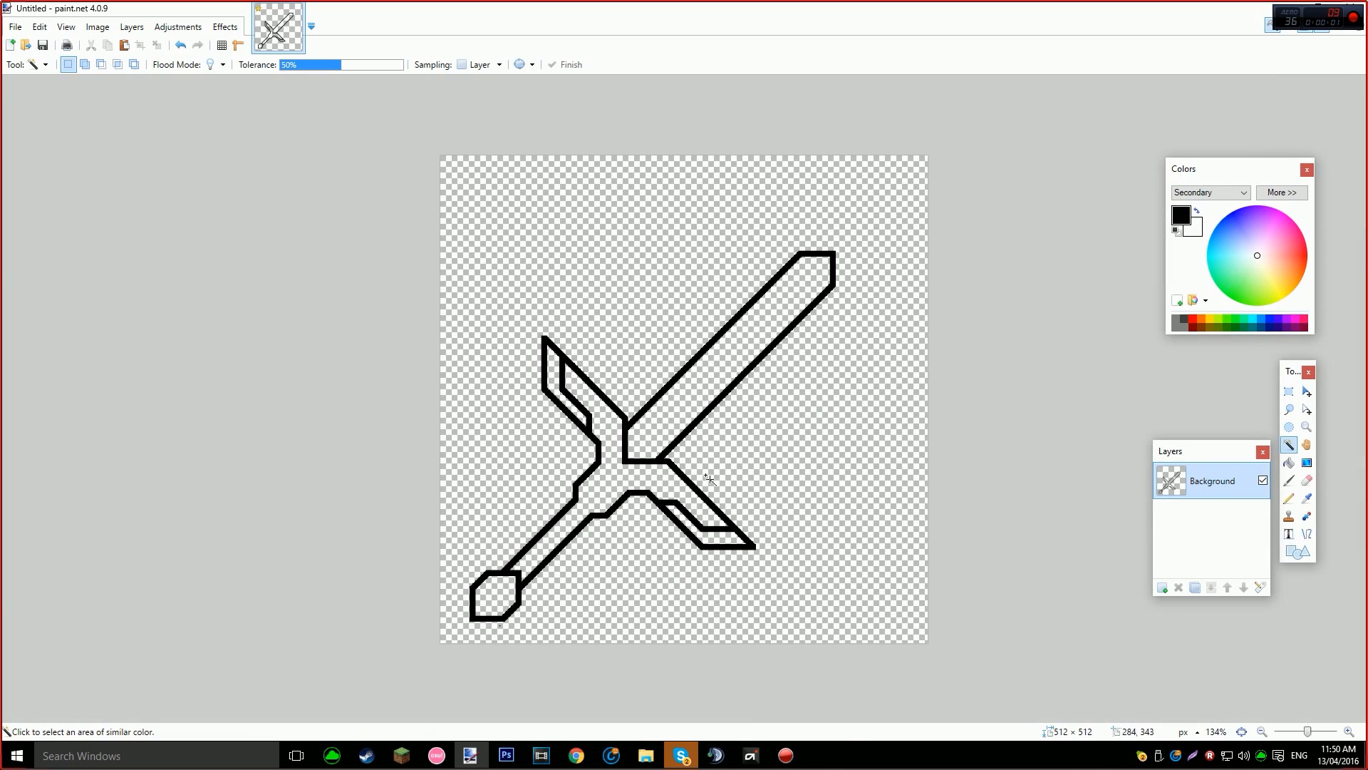
Try to fill in the small gaps where the blade's edges meet the notch corners with the one-pixel Pencil.
scroll(709, 479, "up", 10)
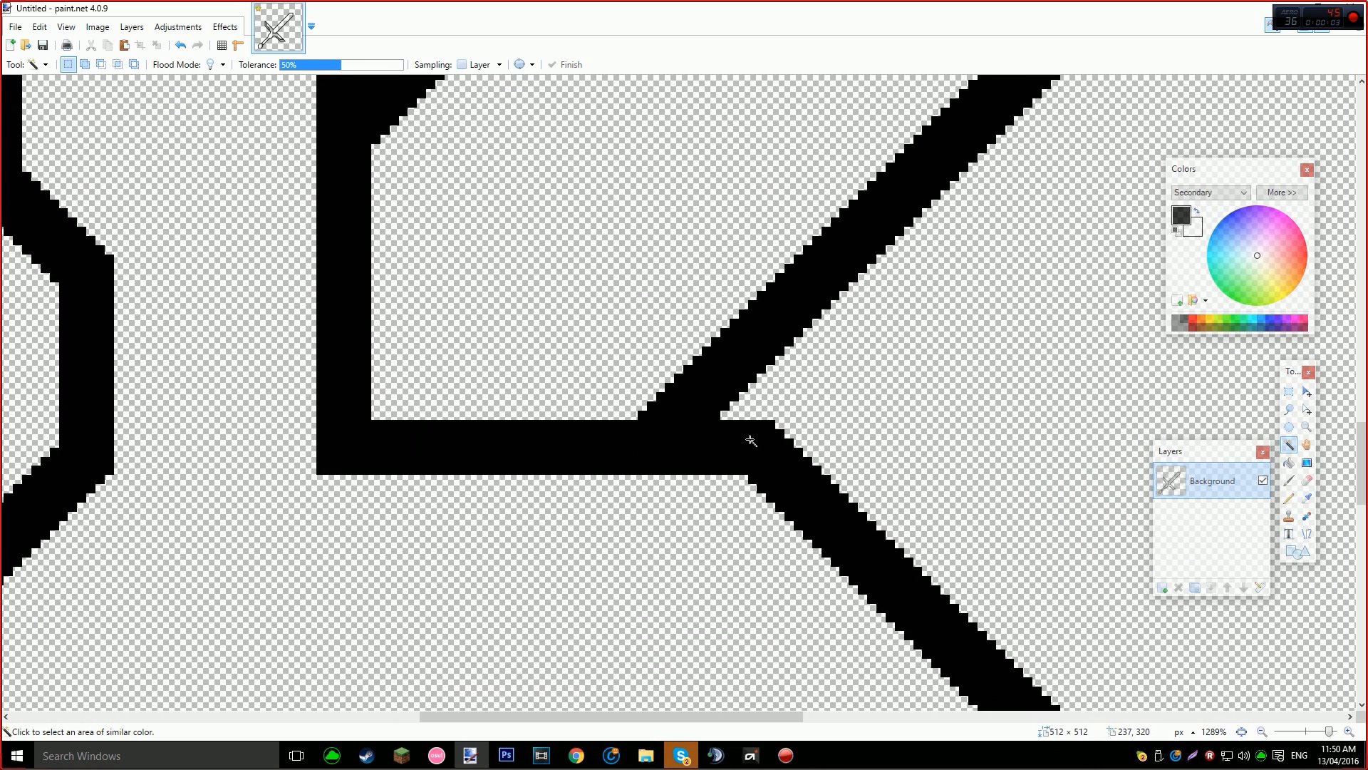
key("o")
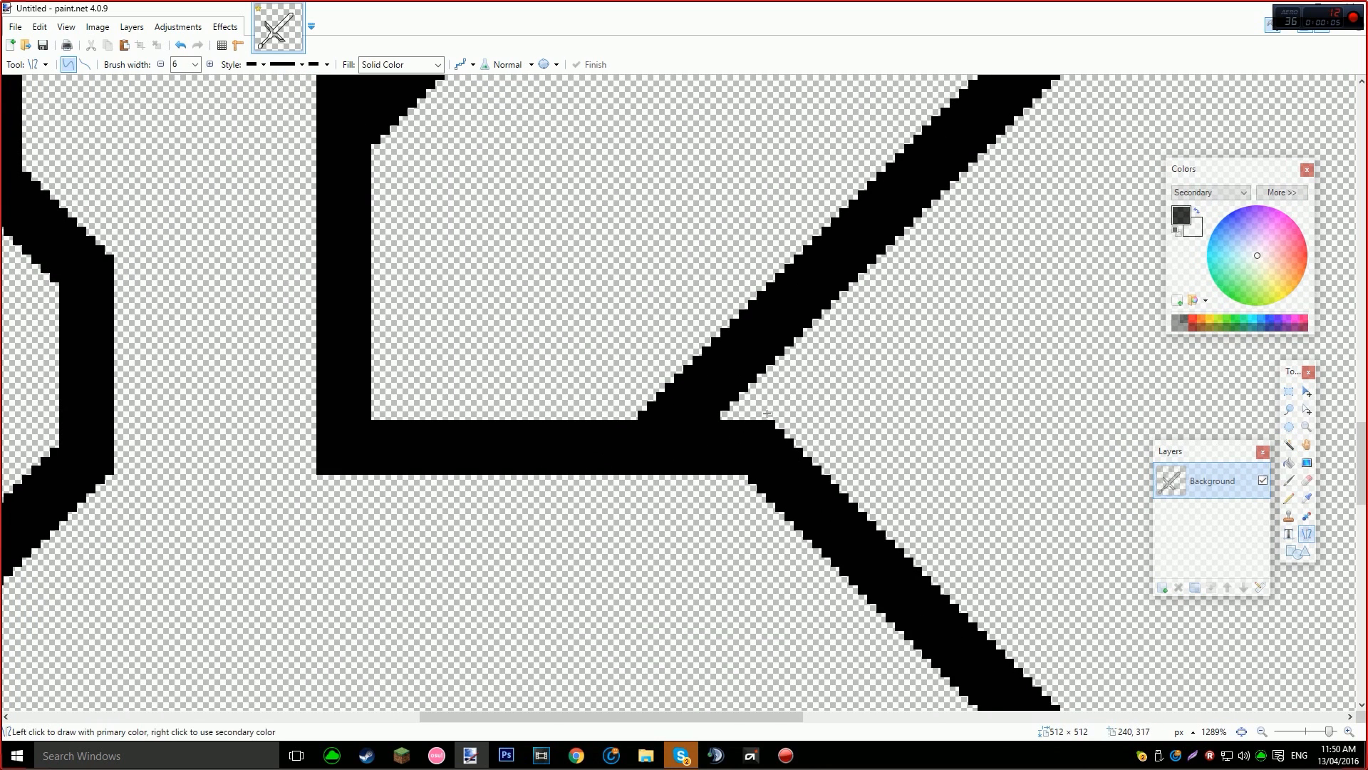
key("p")
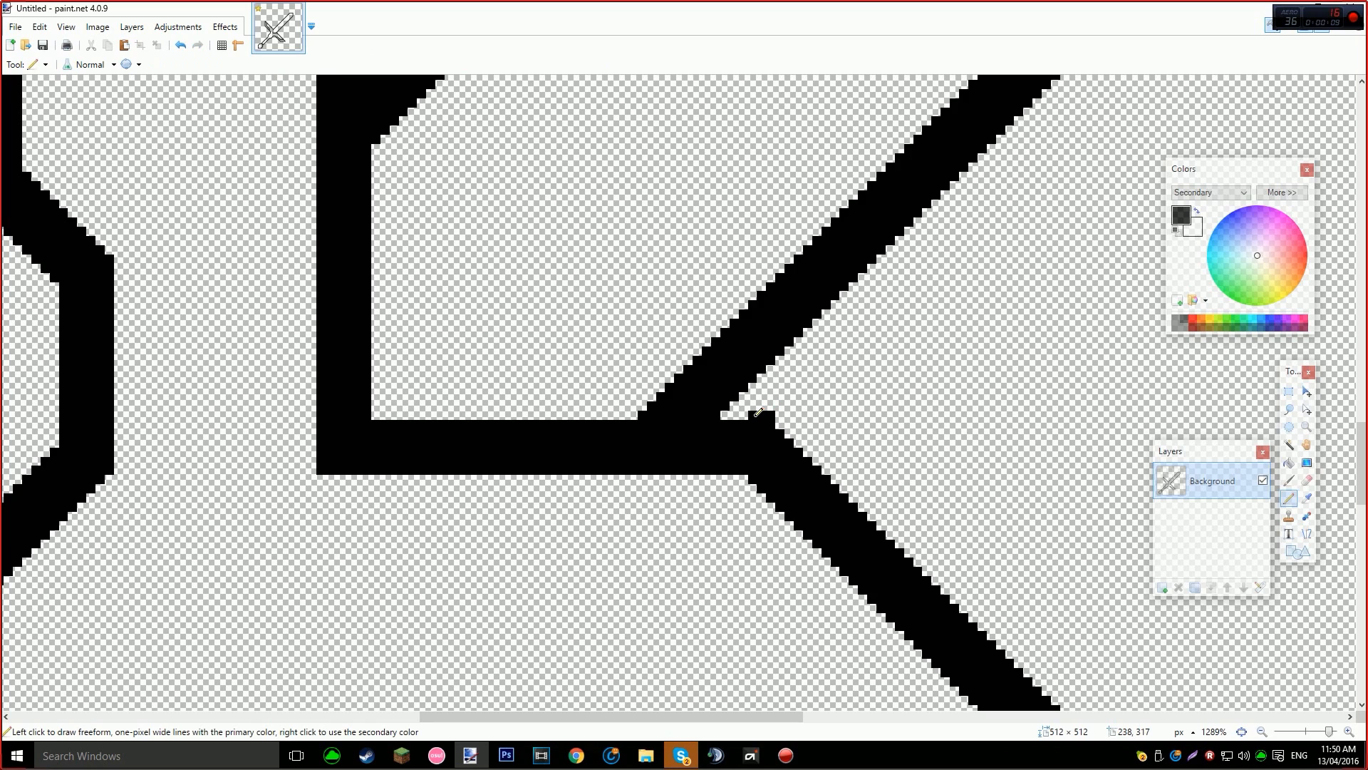
scroll(727, 412, "up", 4)
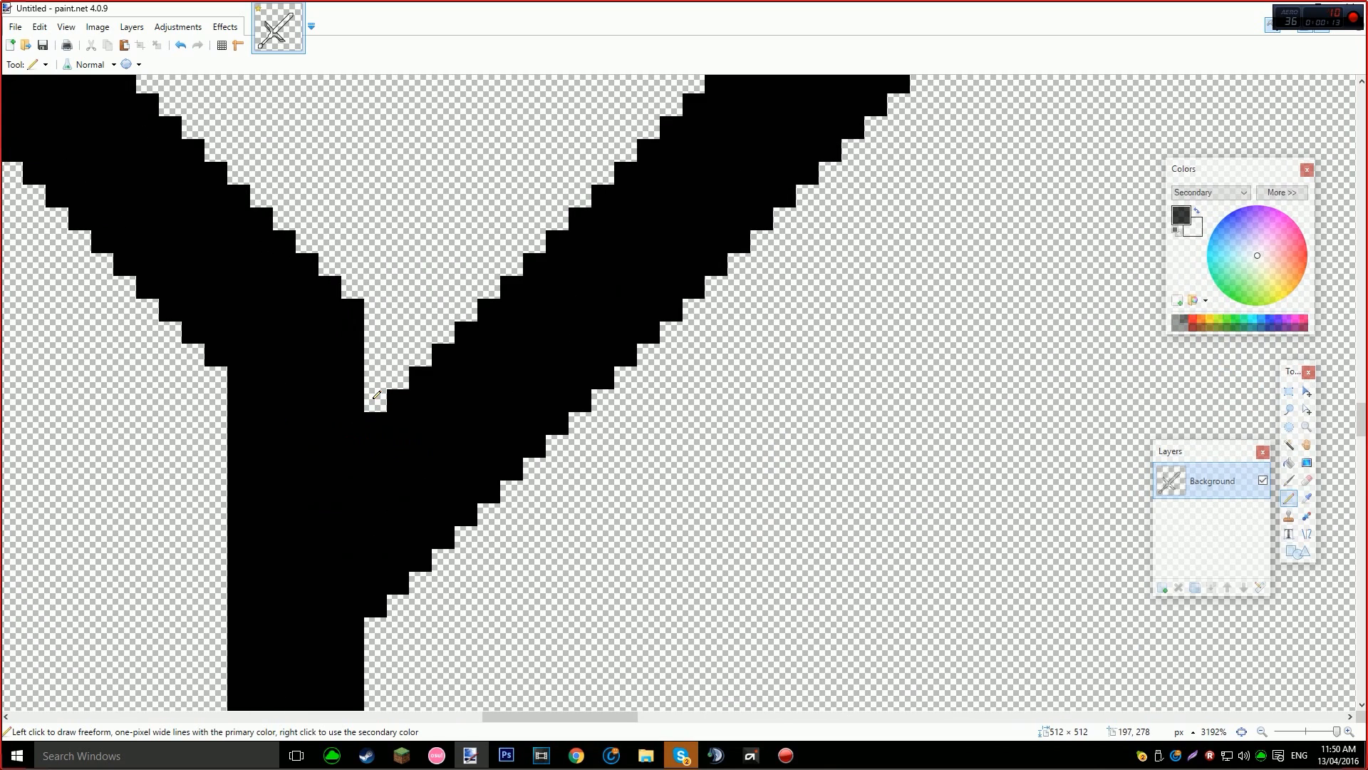
left_click_drag(377, 396, 376, 311)
Undo the pencil pixels added at the two junctions between the blade and the notch.
key("ctrl+z")
key("ctrl+z")
key("ctrl+z")
key("ctrl+z")
scroll(712, 456, "down", 6)
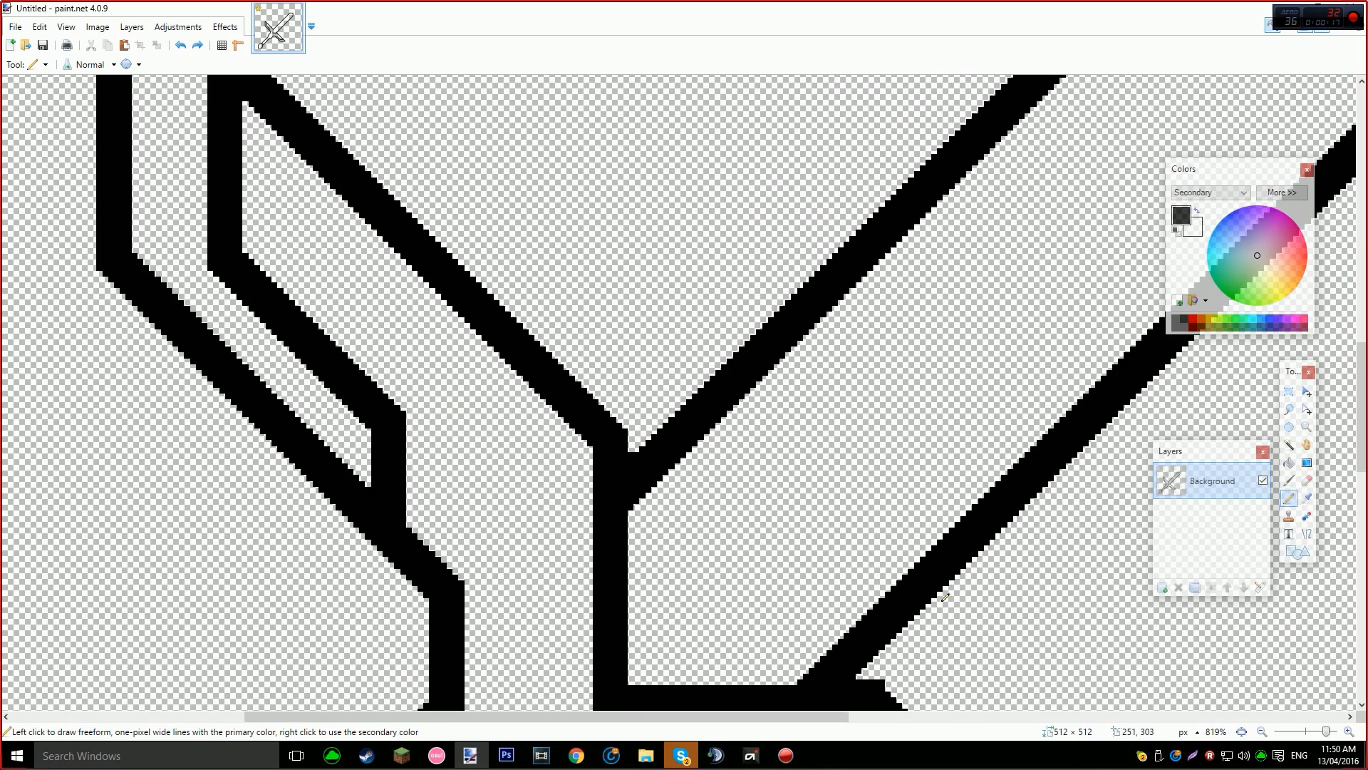
scroll(898, 633, "down", 1)
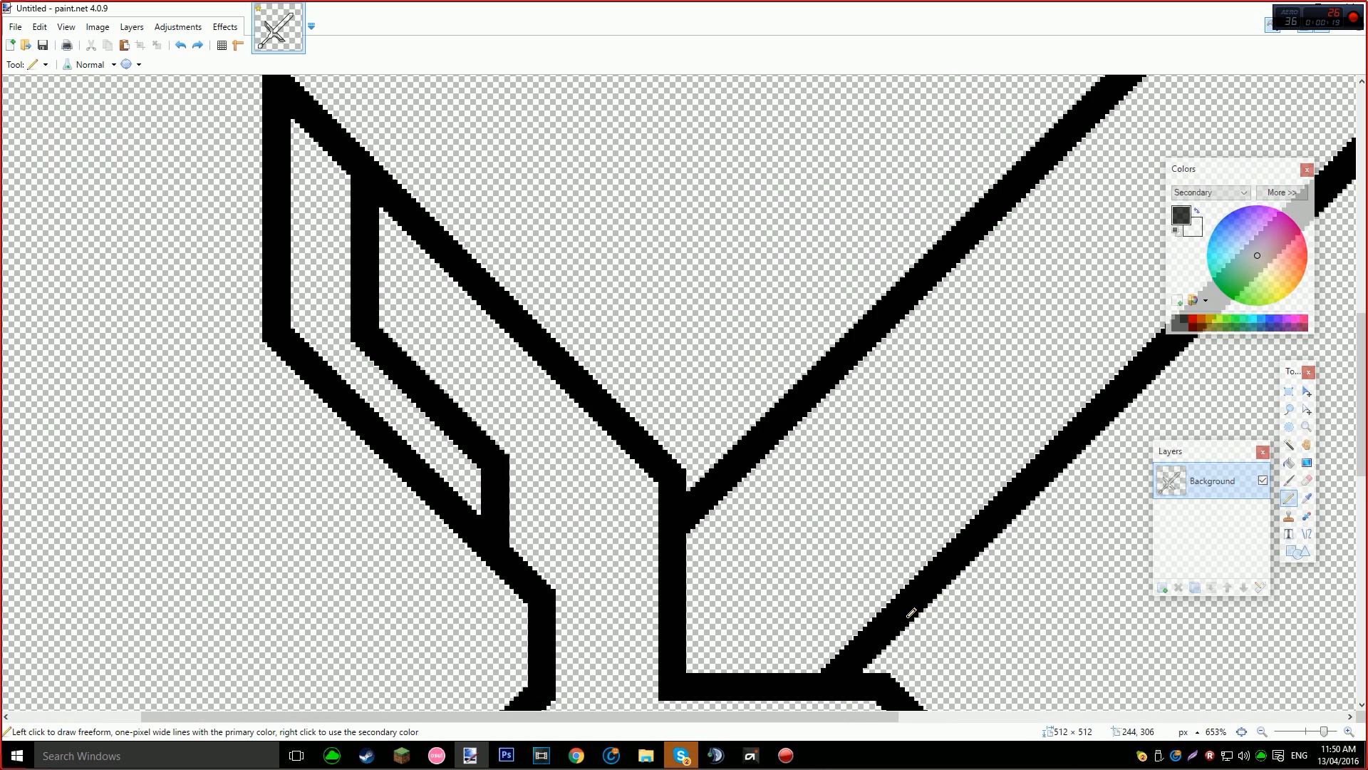
scroll(909, 613, "down", 5)
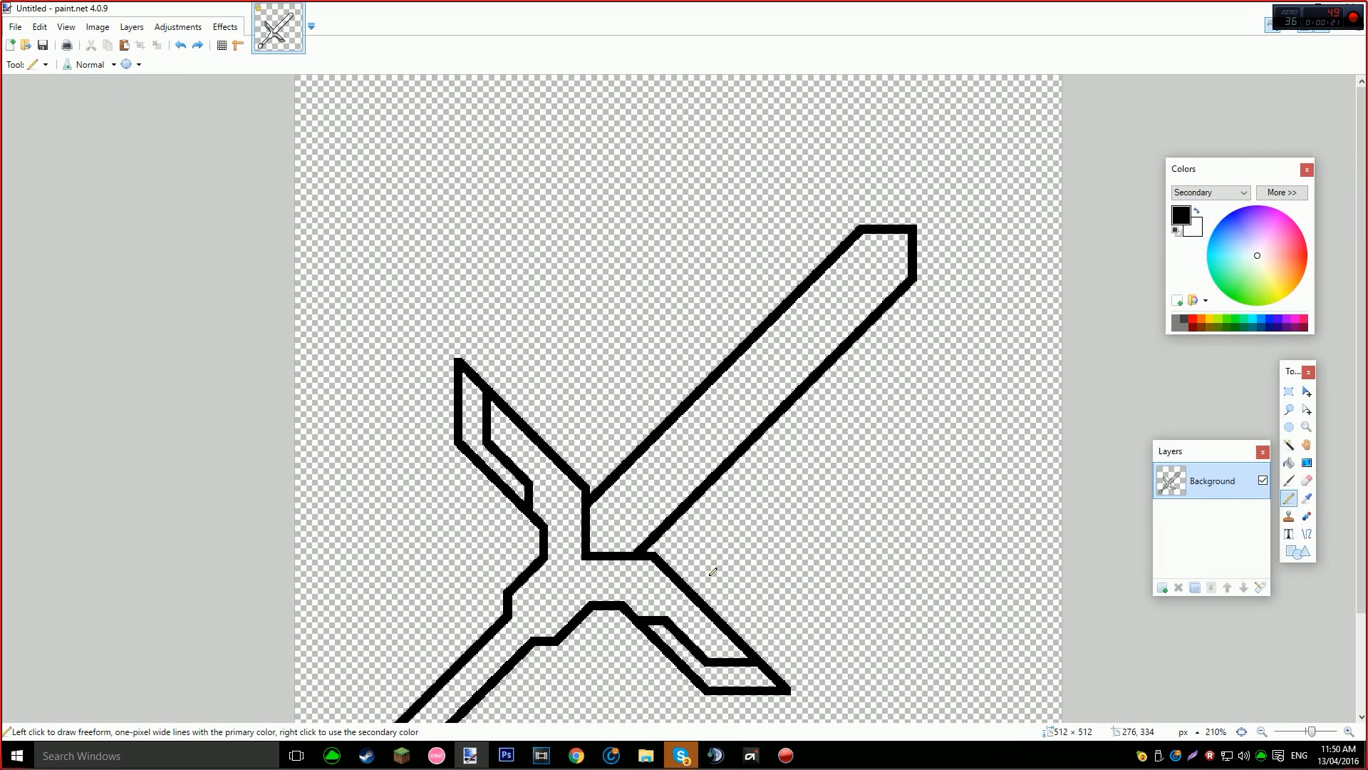
scroll(762, 458, "down", 4)
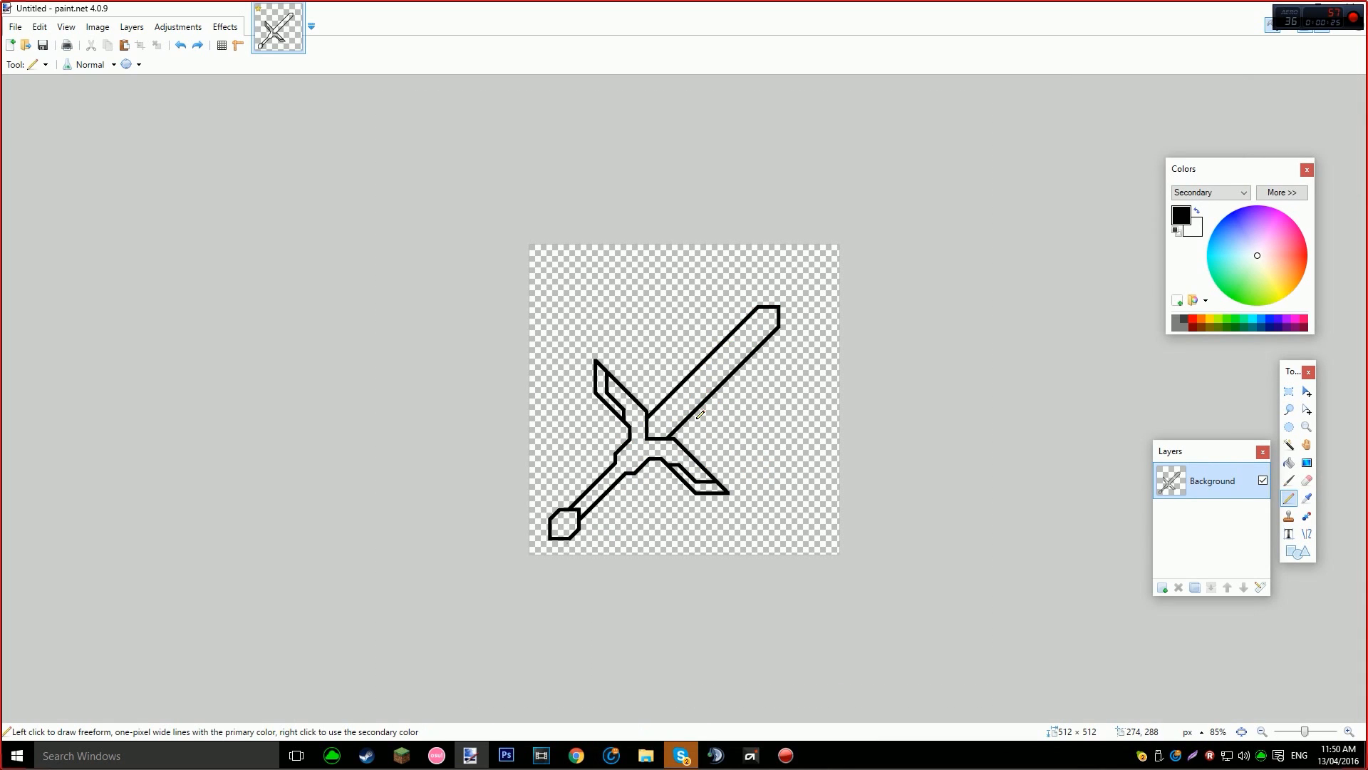
scroll(632, 448, "up", 3)
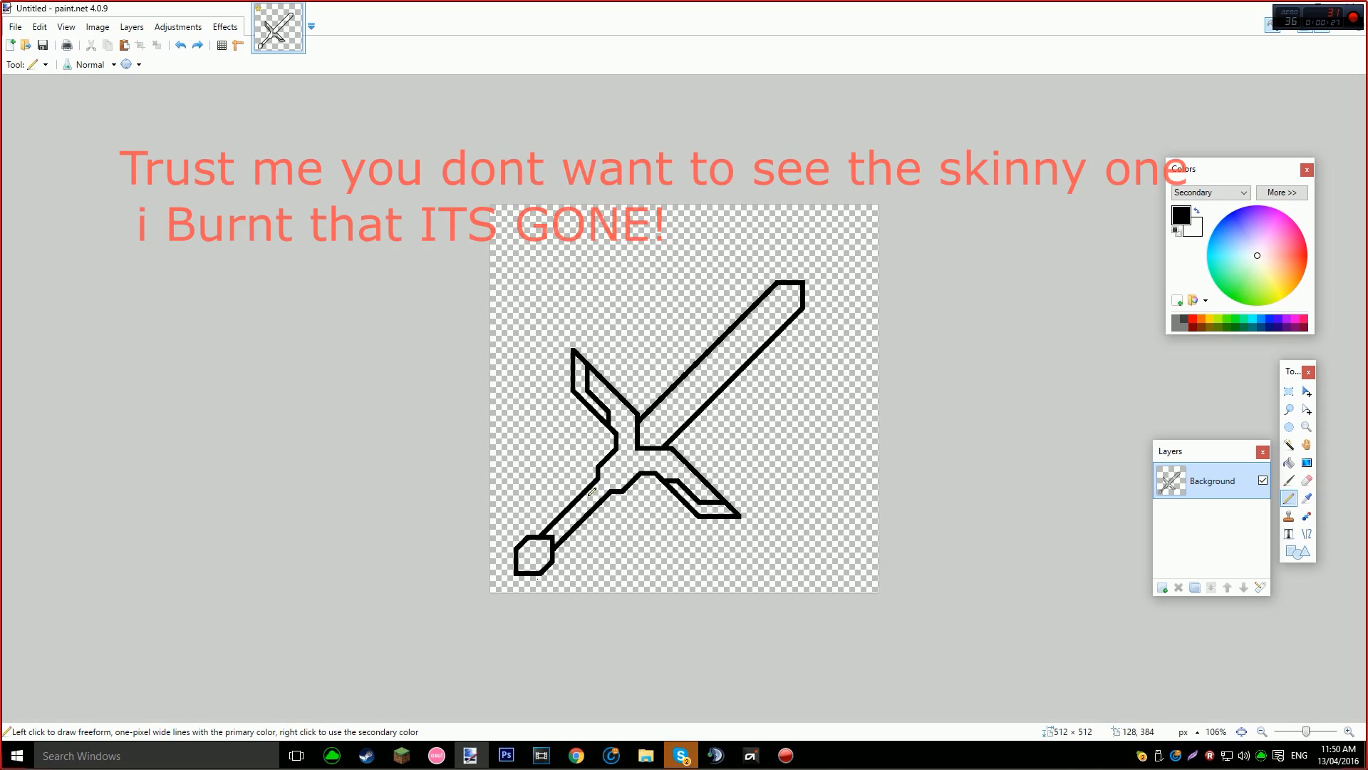
scroll(541, 556, "up", 1)
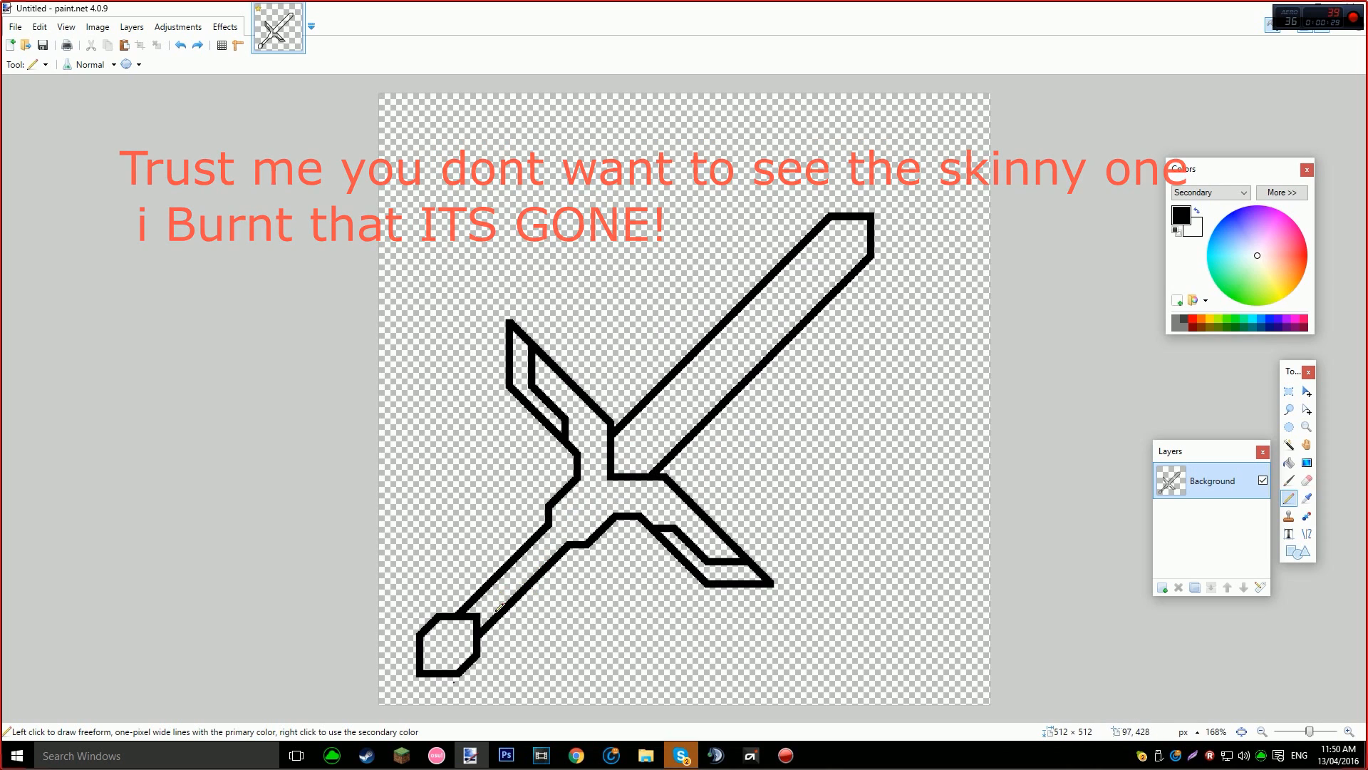
scroll(473, 590, "up", 2)
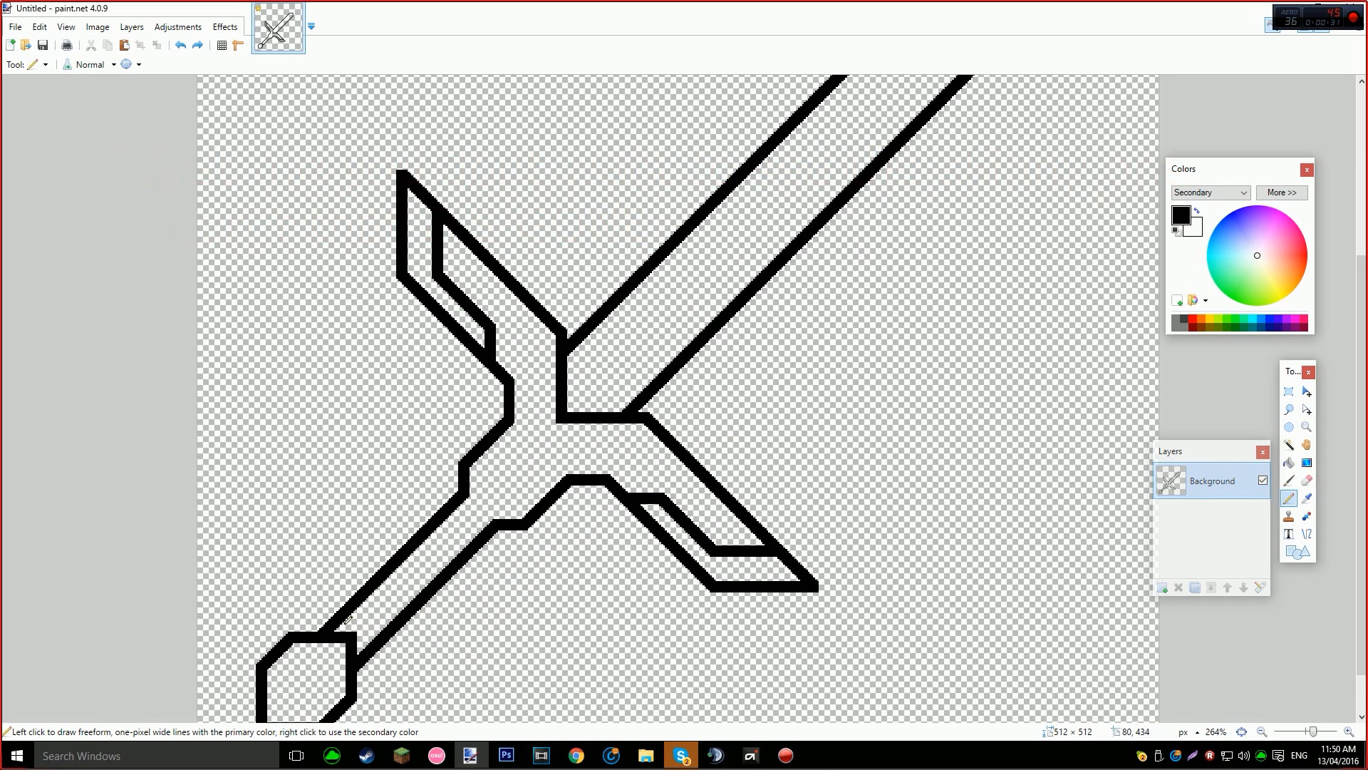
Inspect the sword's handle, crossguard and pommel outlines up close.
key("h")
scroll(464, 556, "down", 1)
scroll(389, 550, "up", 2)
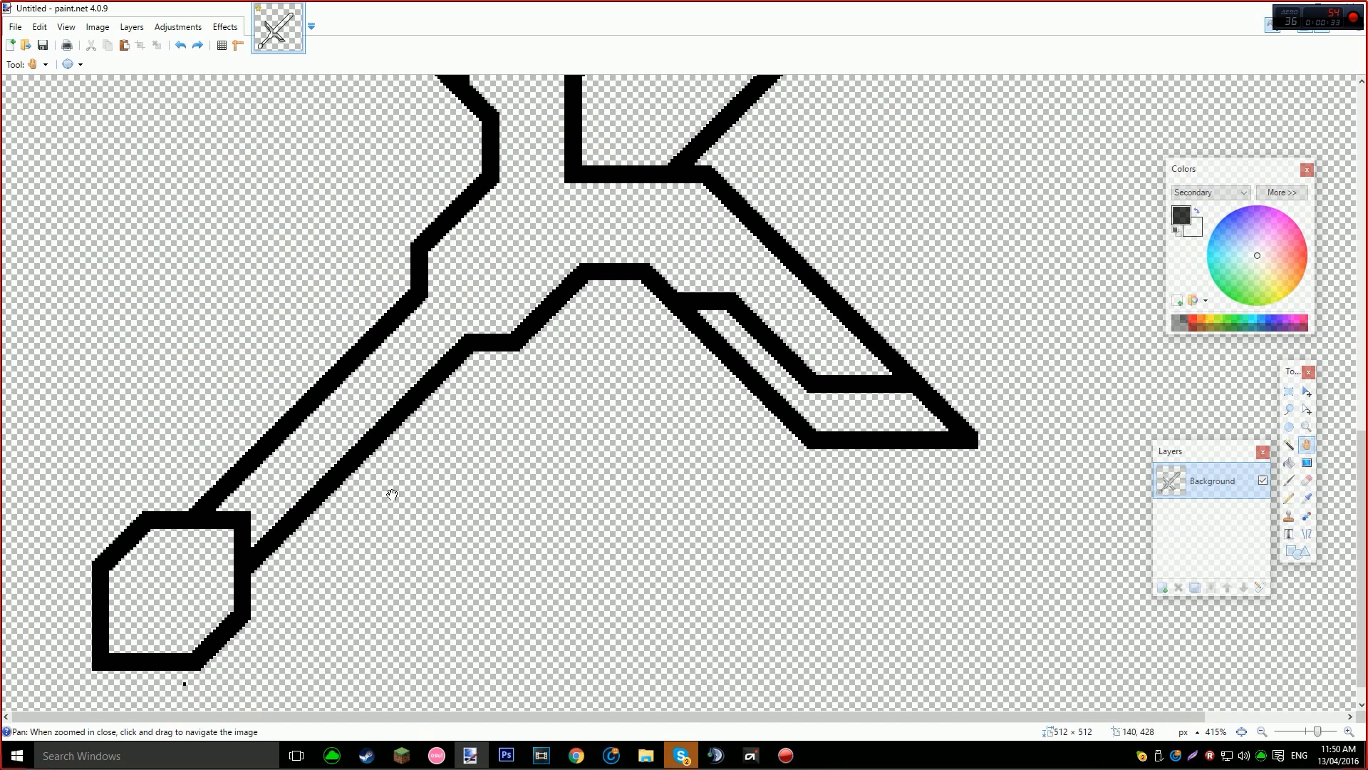
scroll(422, 490, "up", 2)
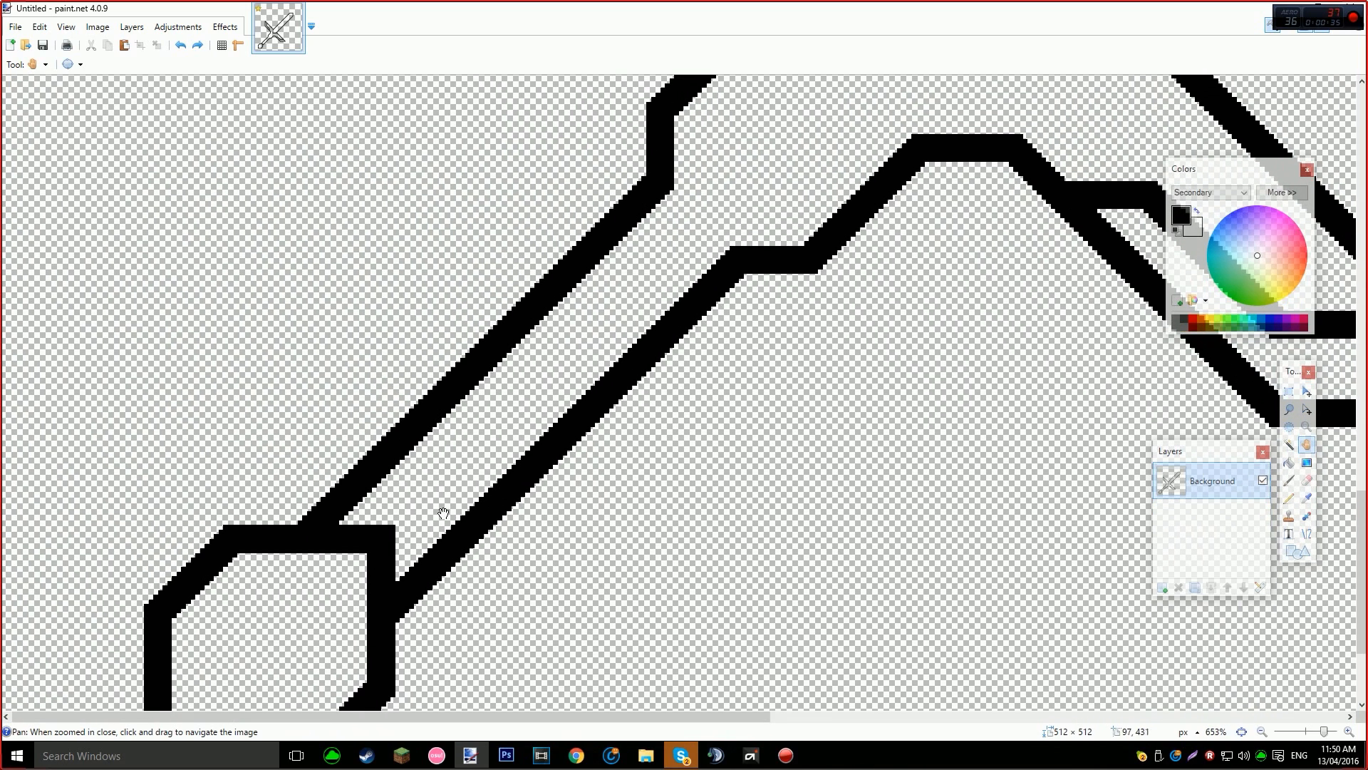
scroll(457, 466, "down", 4)
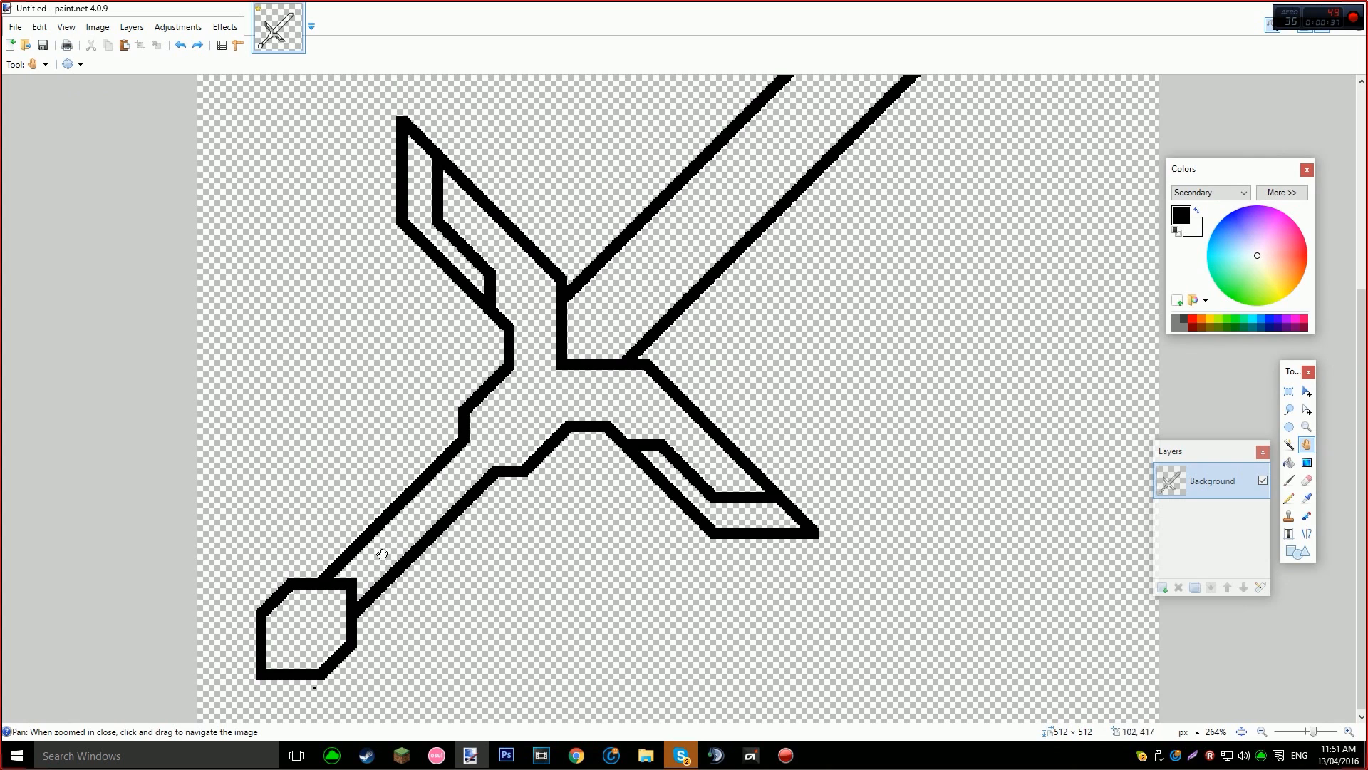
scroll(389, 605, "up", 4)
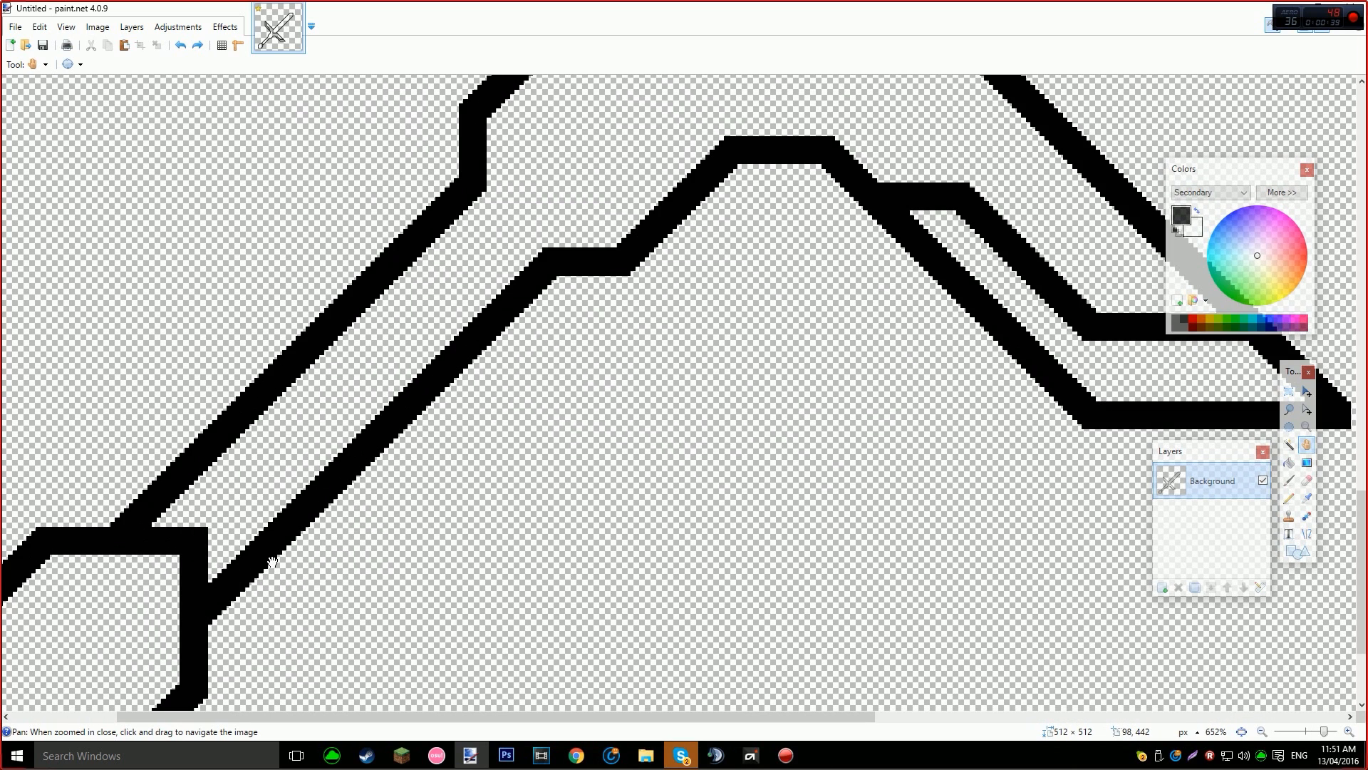
scroll(439, 209, "up", 1)
scroll(557, 230, "up", 2)
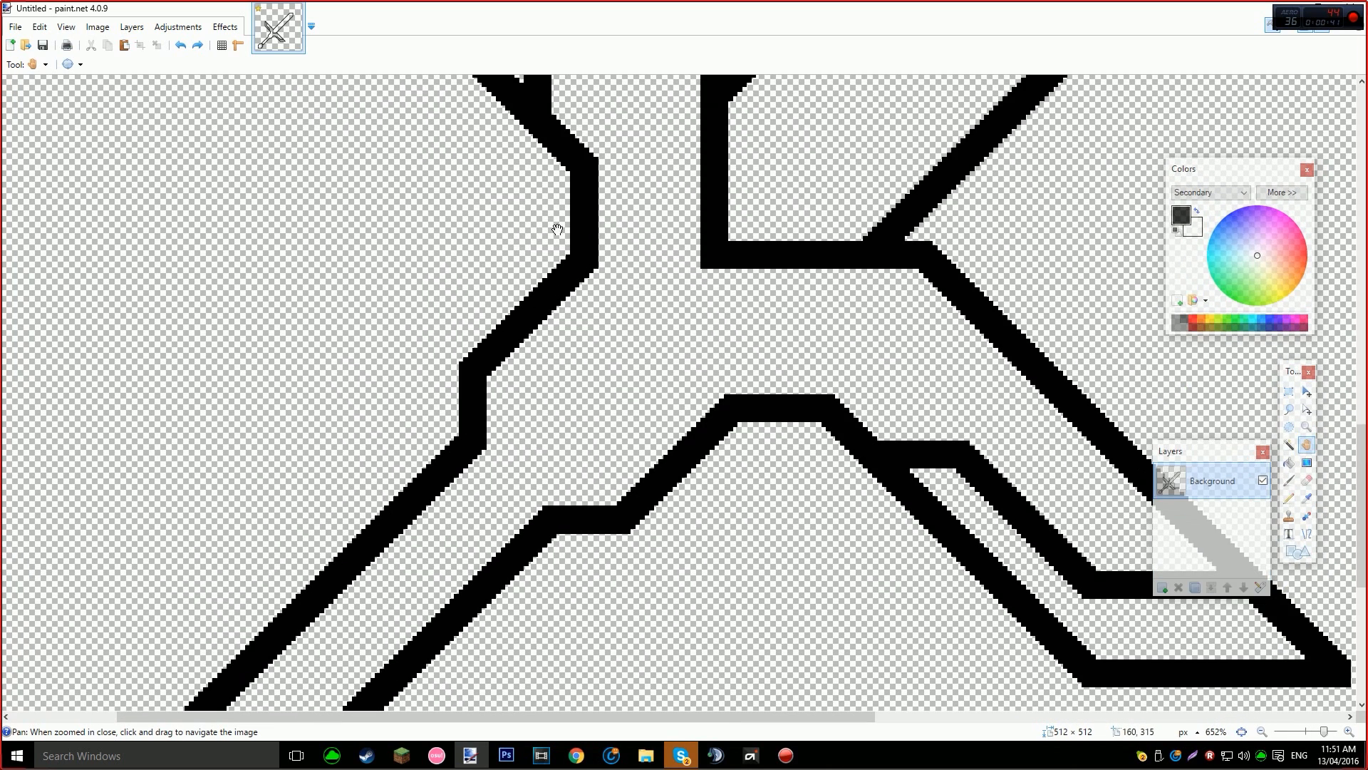
scroll(390, 550, "down", 4)
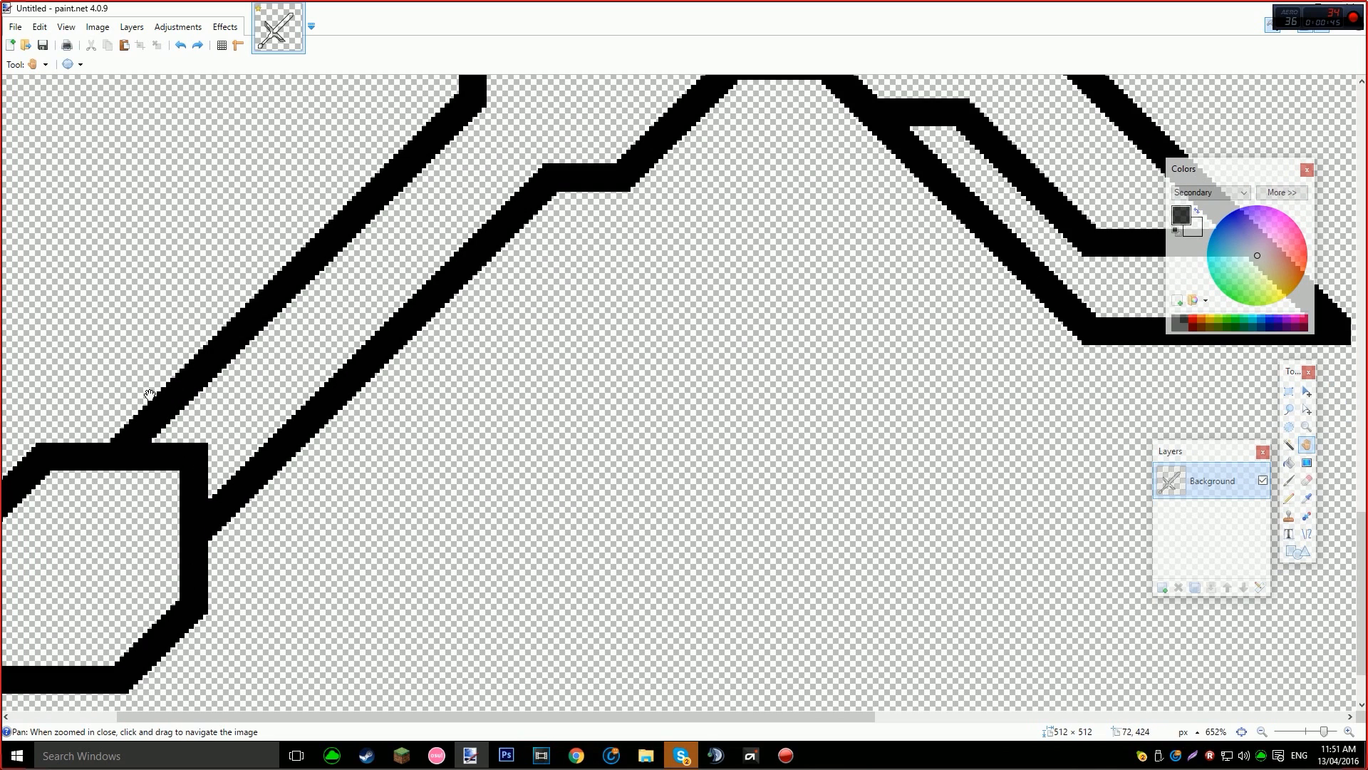
Erase the ends of both handle lines where they meet the pommel.
key("e")
scroll(135, 420, "up", 3)
left_click_drag(168, 424, 246, 426)
scroll(403, 641, "down", 1)
mouse_move(395, 606)
left_mouse_down()
mouse_move(397, 492)
mouse_move(432, 502)
mouse_move(462, 474)
mouse_move(488, 402)
left_mouse_up()
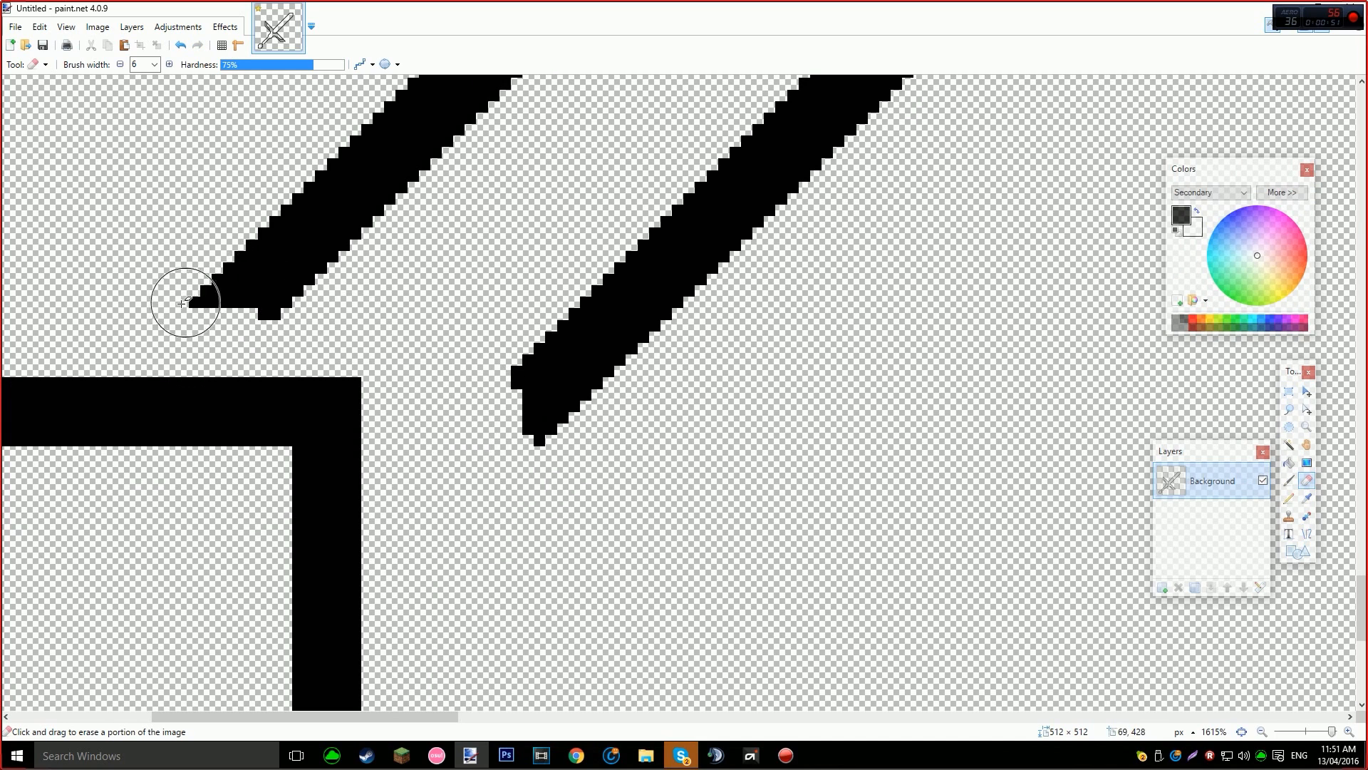
left_click_drag(184, 302, 253, 297)
scroll(306, 249, "down", 2)
scroll(356, 278, "down", 2)
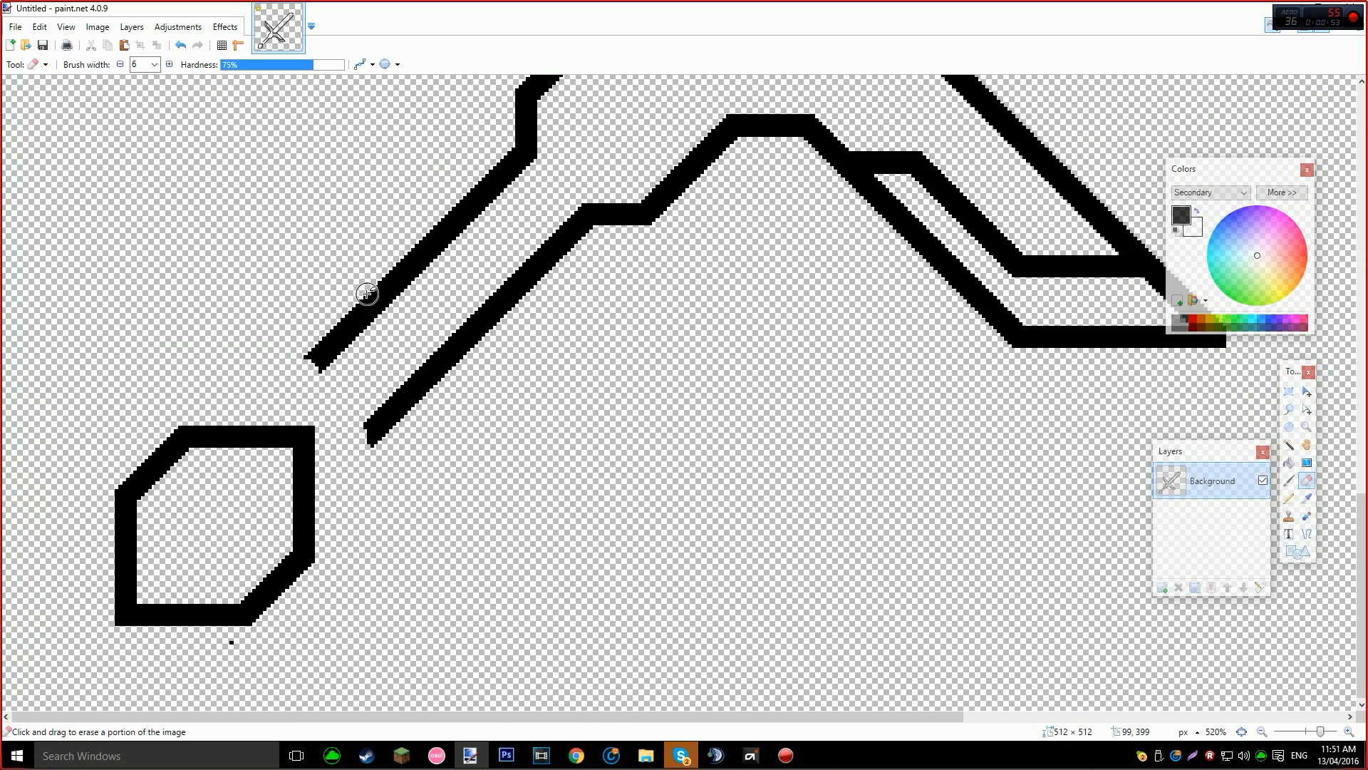
Connect the upper handle line to the pommel with a short horizontal step followed by a diagonal line.
scroll(367, 292, "up", 1)
key("o")
scroll(315, 446, "up", 1)
mouse_move(319, 447)
left_mouse_down()
mouse_move(271, 450)
mouse_move(178, 553)
left_mouse_up()
key("Return")
key("Return")
Erase the leftover line end sticking out inside the pommel.
scroll(290, 498, "up", 2)
key("e")
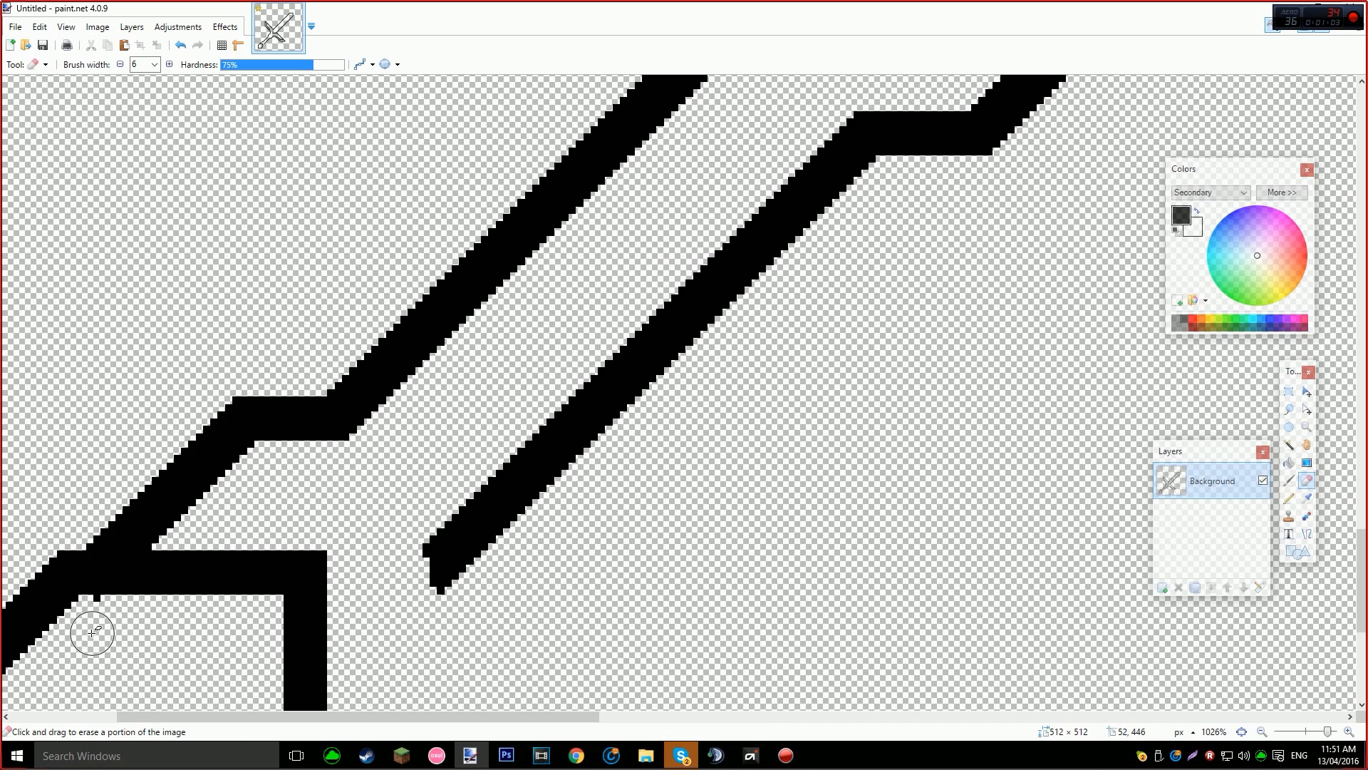
scroll(413, 498, "down", 2)
scroll(468, 482, "down", 1)
Copy a 101 × 97 px area around the pommel onto a new layer and flip that layer horizontally.
key("s")
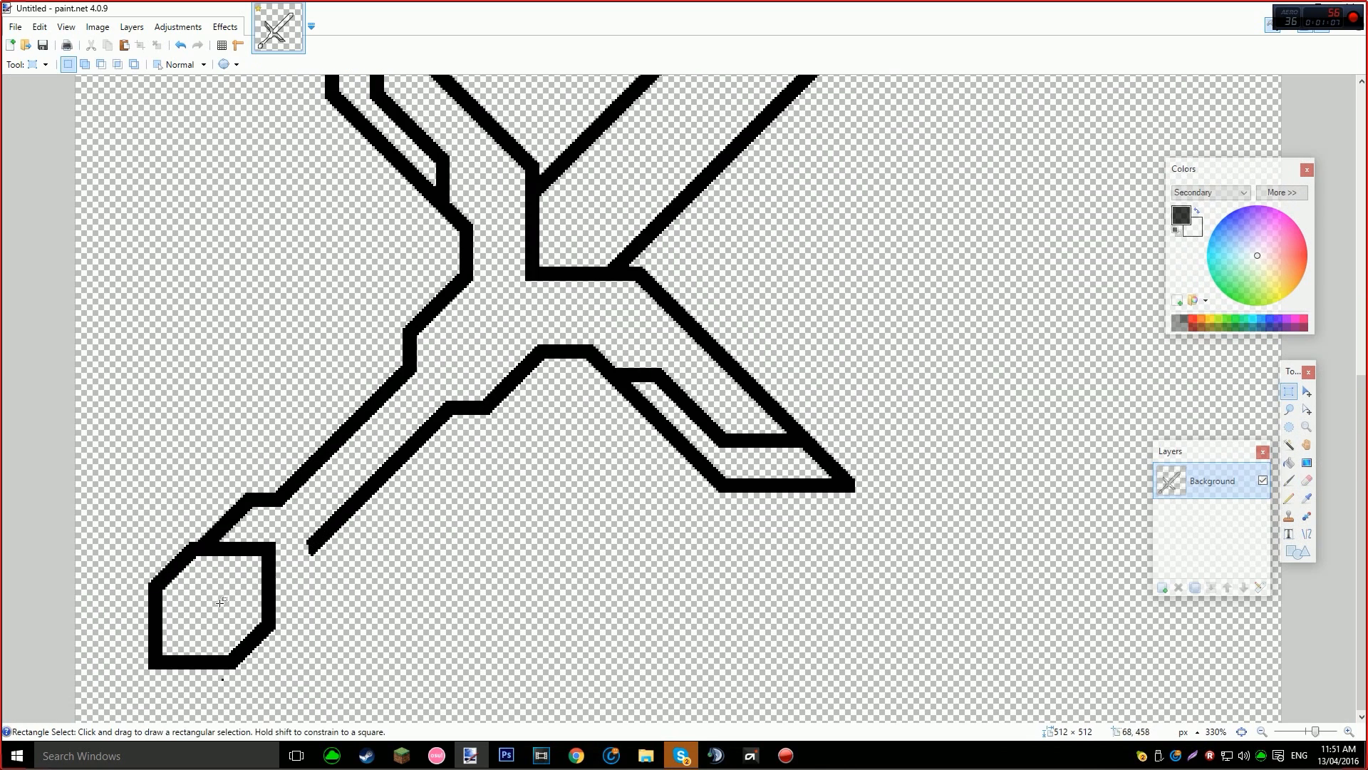
left_click_drag(120, 693, 356, 464)
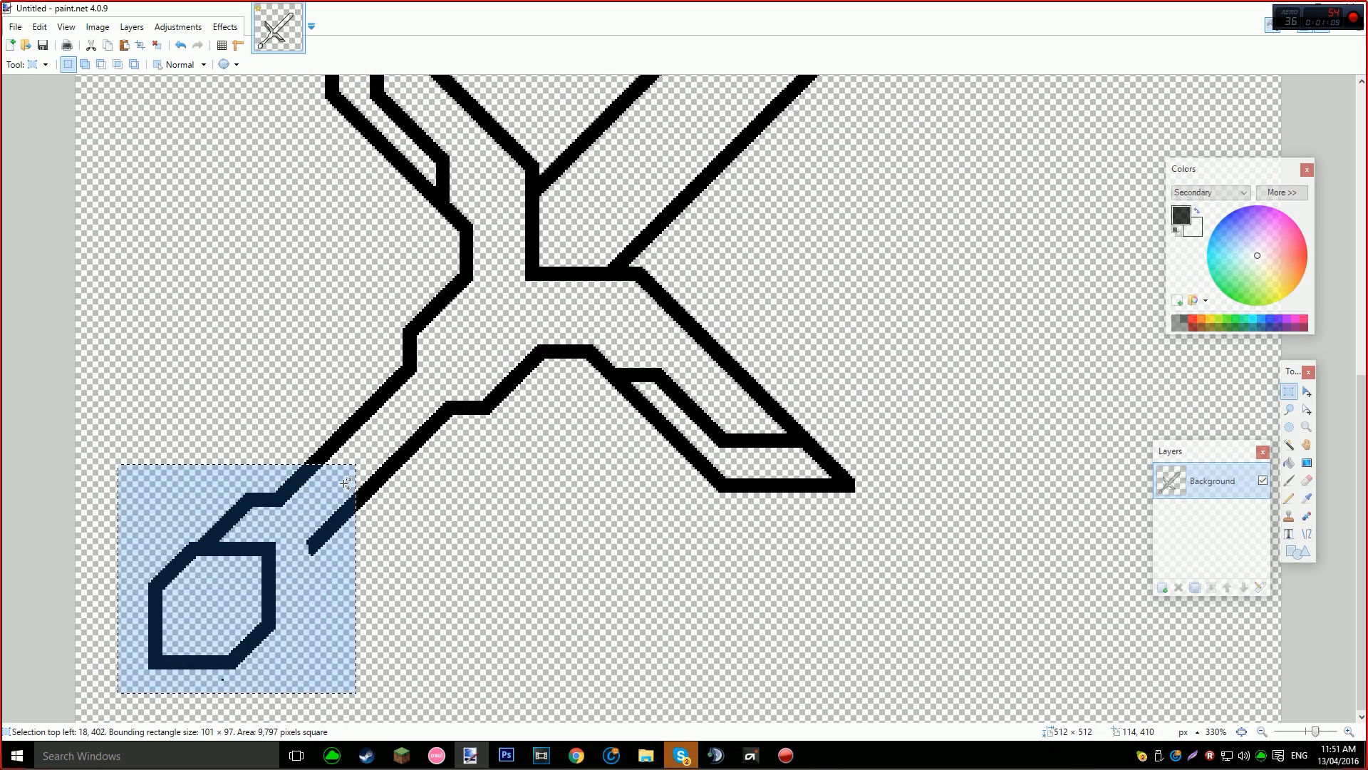
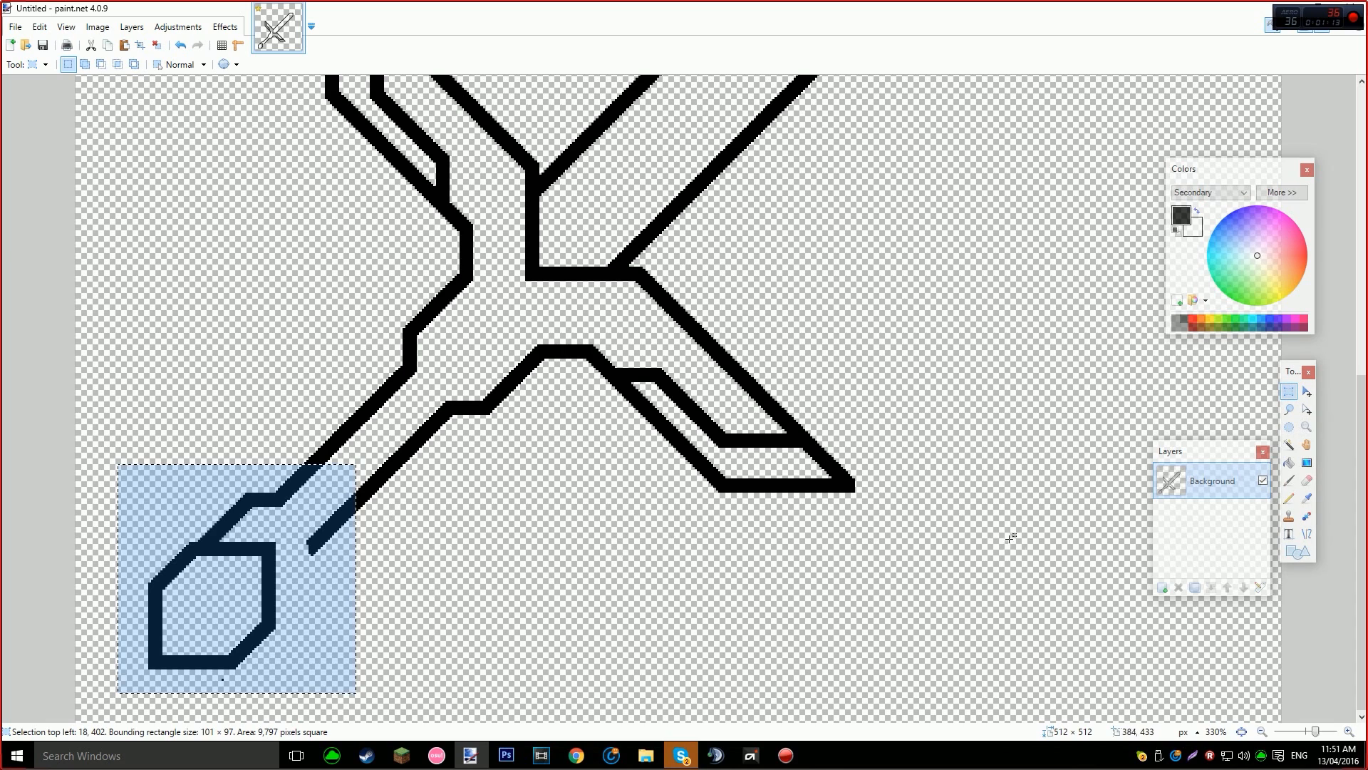
left_click(1162, 587)
key("m")
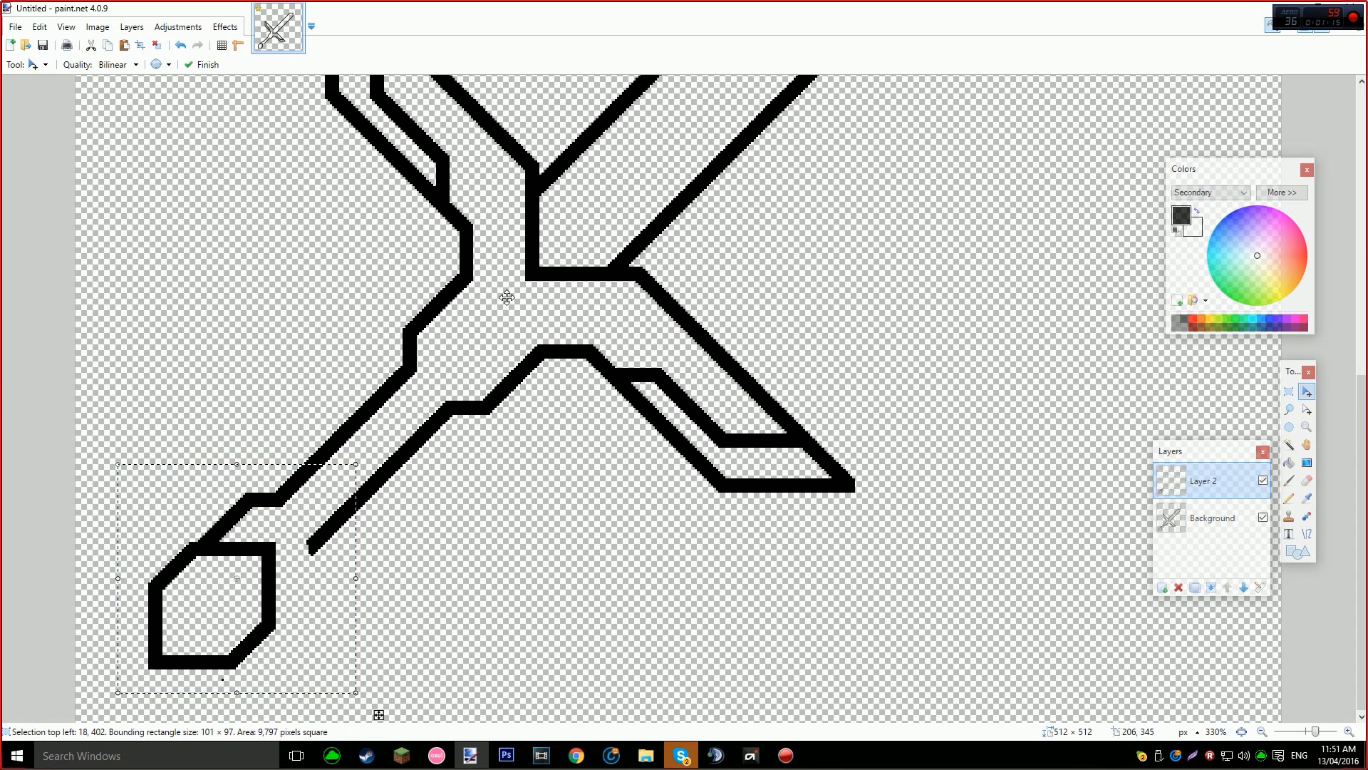
left_click(132, 27)
left_click(153, 129)
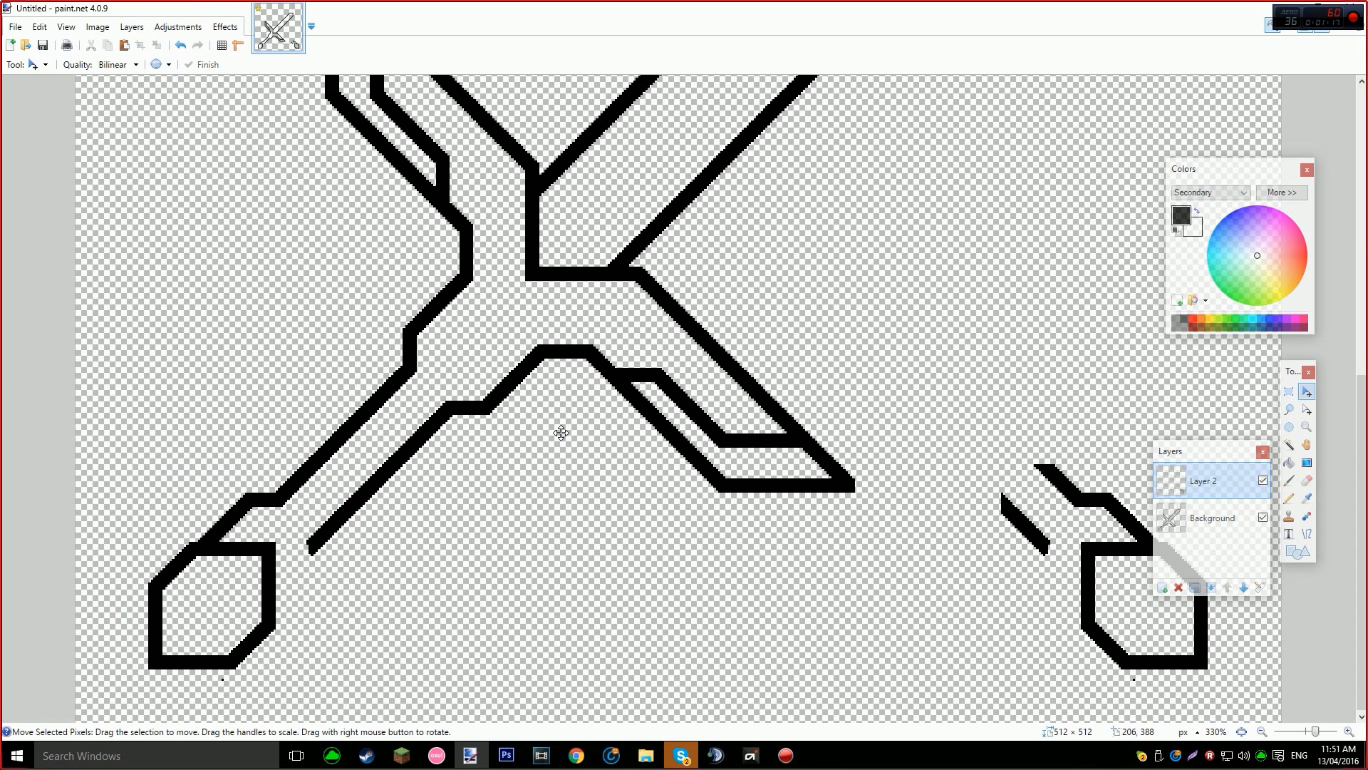
Rotate the mirrored pommel copy to -90°, align it over the original pommel, and merge the layer down.
left_click_drag(1075, 590, 275, 511)
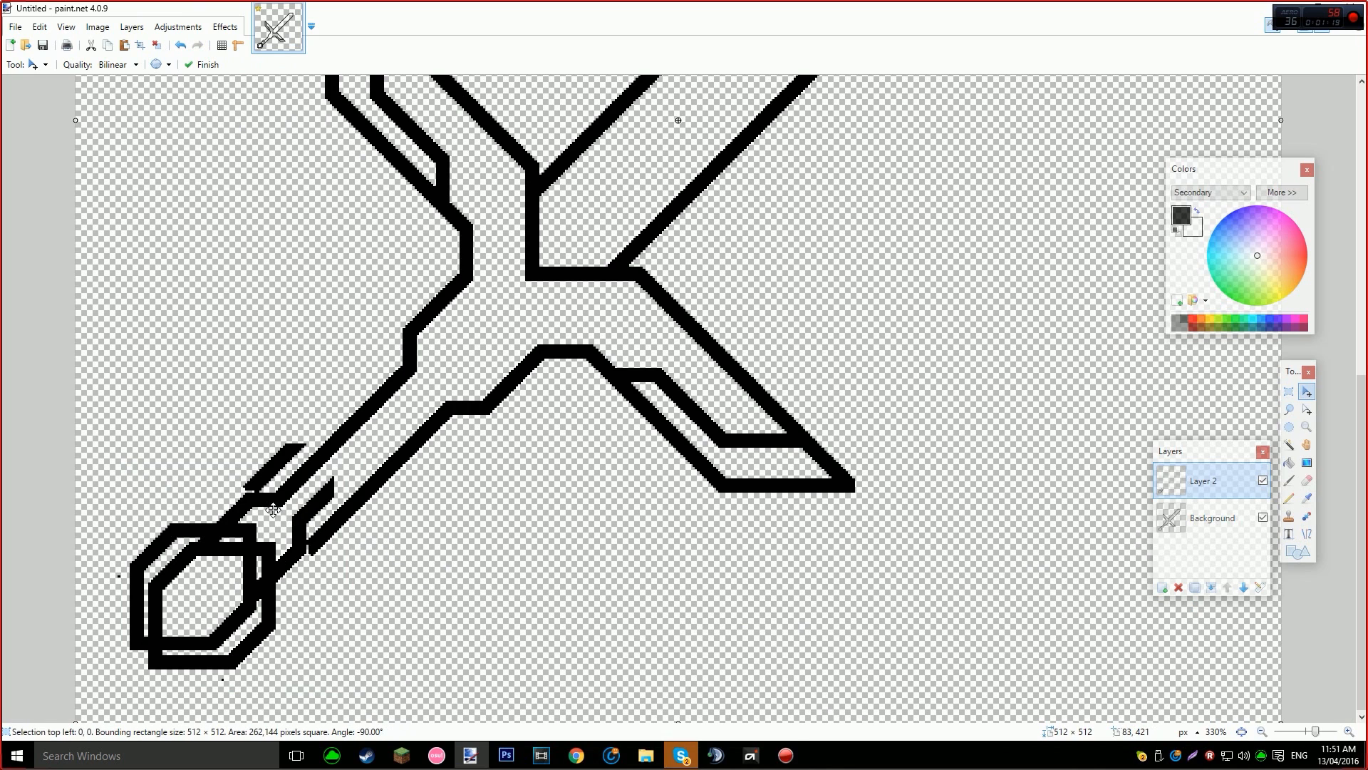
scroll(285, 620, "up", 5)
left_click_drag(111, 440, 163, 488)
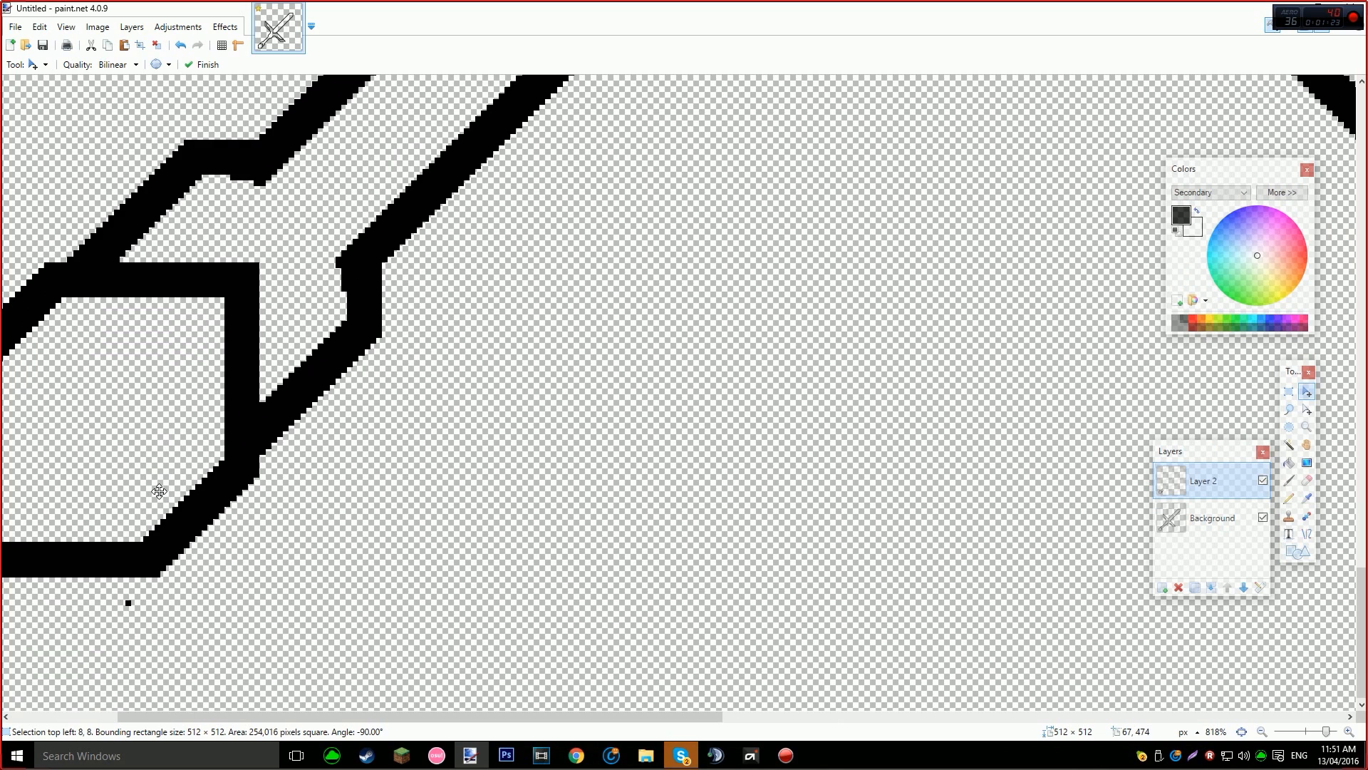
scroll(141, 506, "down", 3)
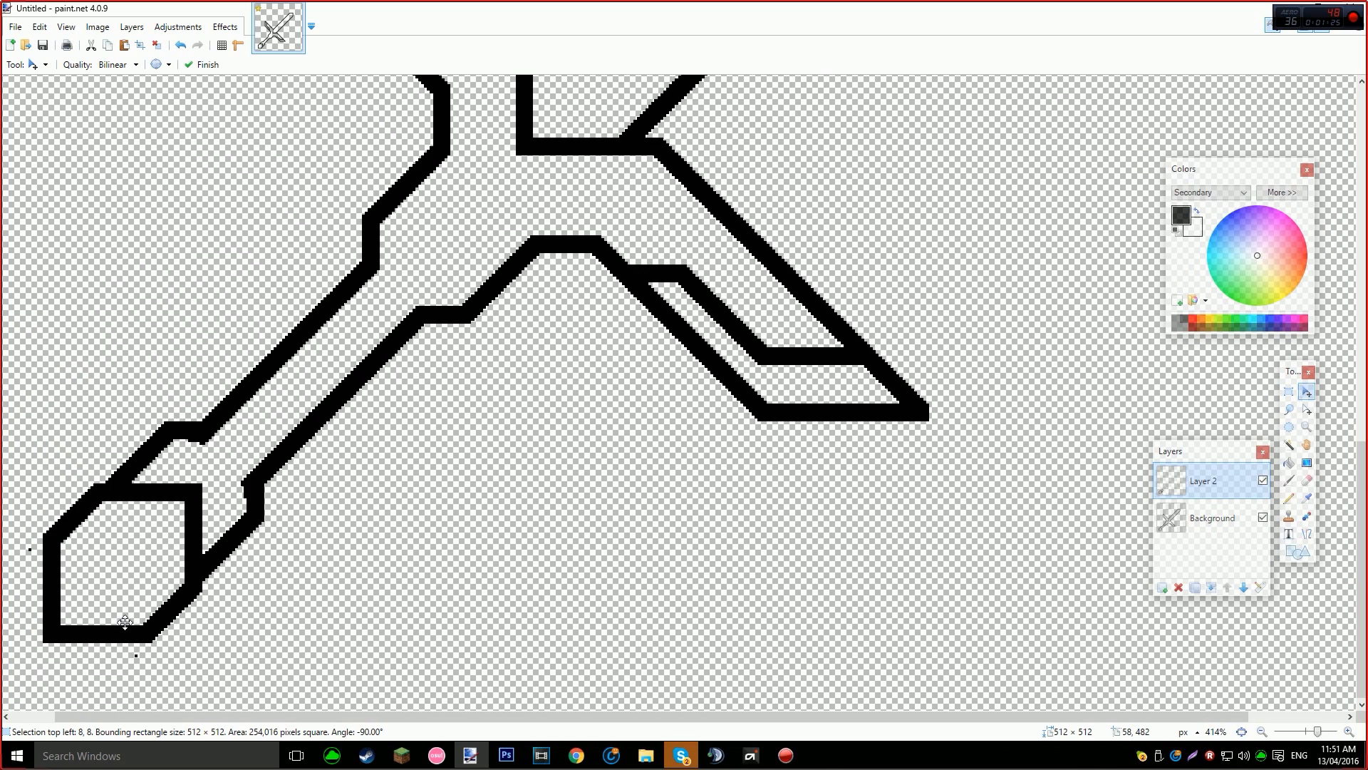
scroll(124, 612, "down", 2)
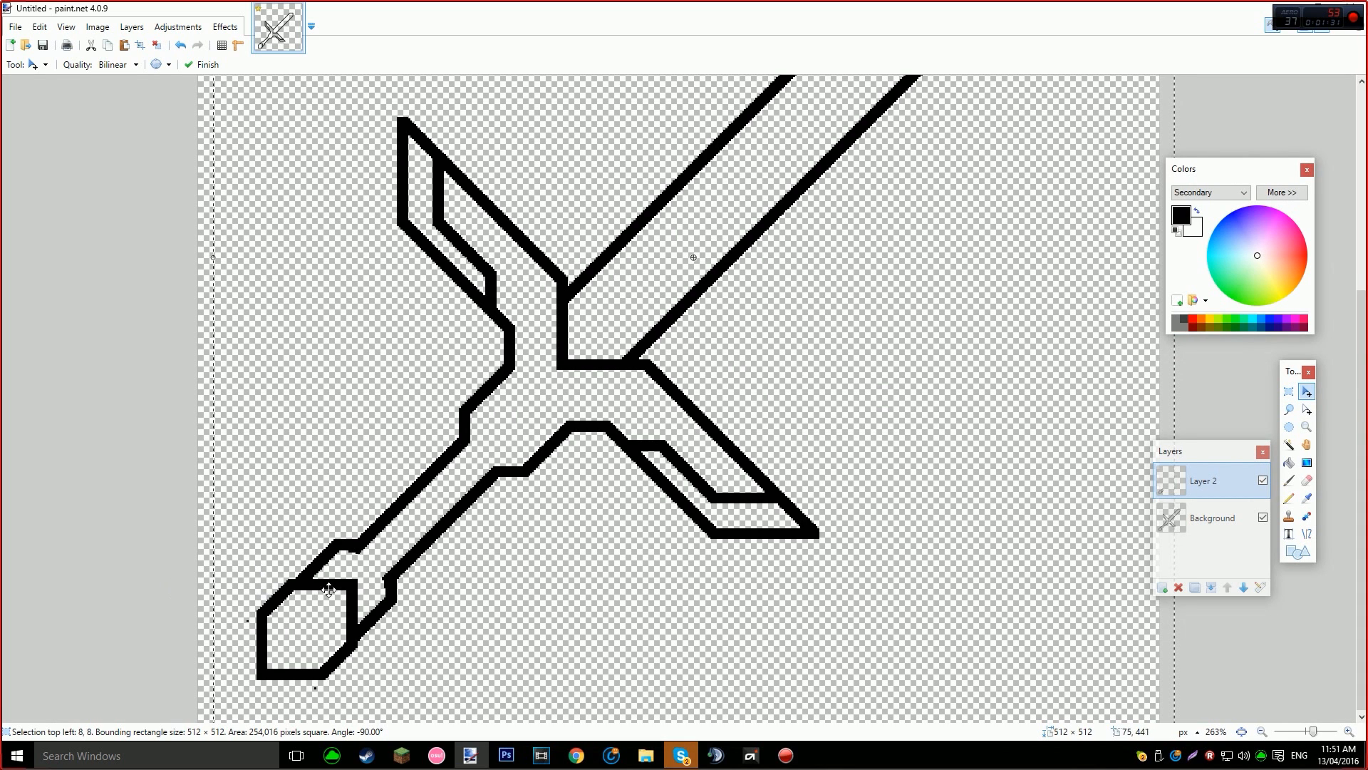
scroll(332, 589, "up", 2)
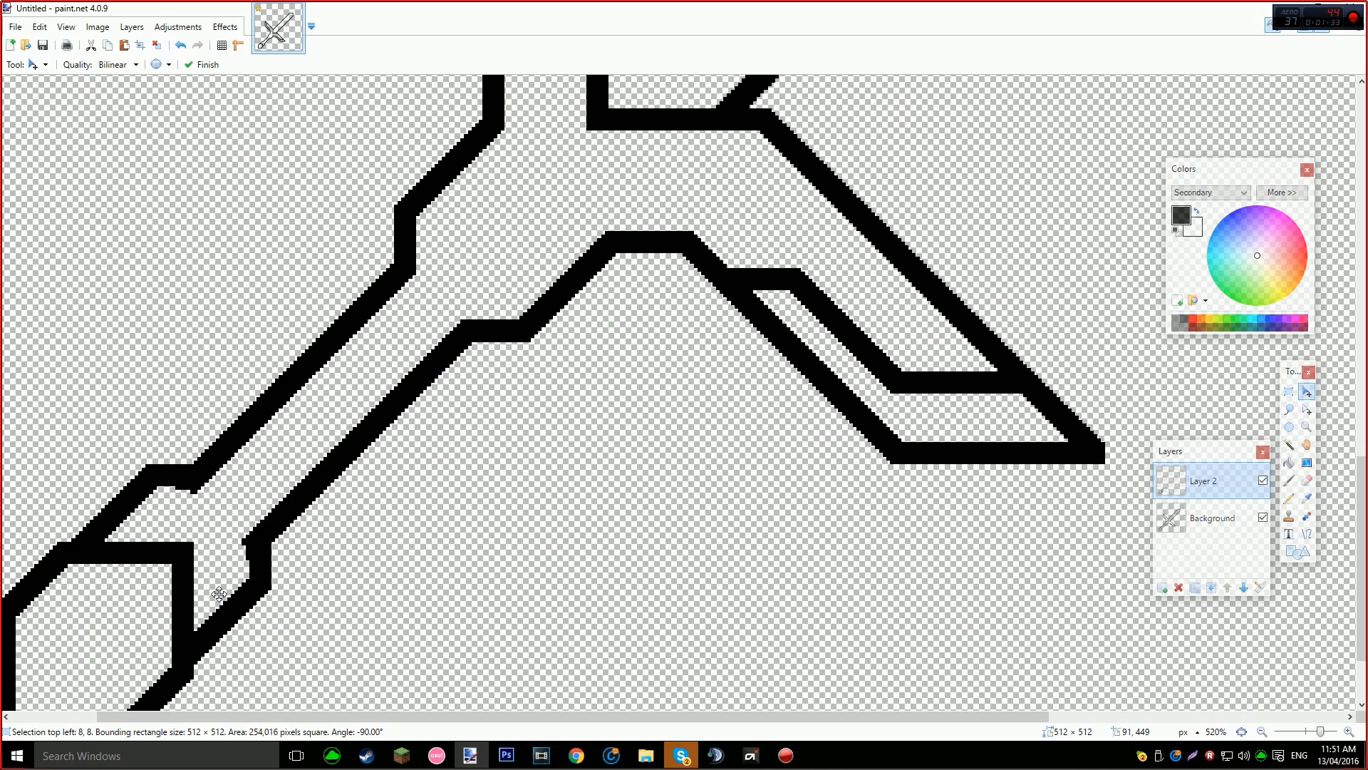
key("ctrl+m")
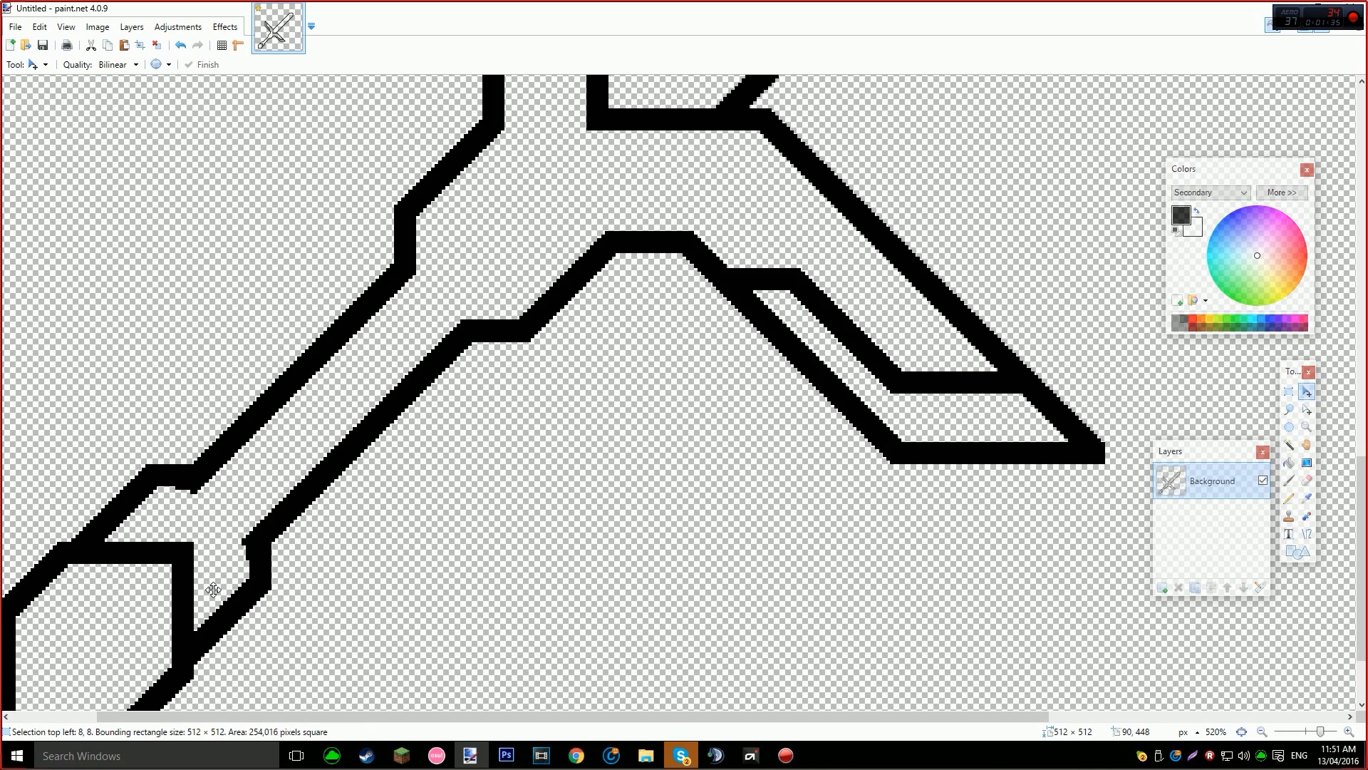
Erase the uneven overlapping pixels at the inner corners where both handle lines step outward.
scroll(213, 592, "up", 8)
key("r")
key("e")
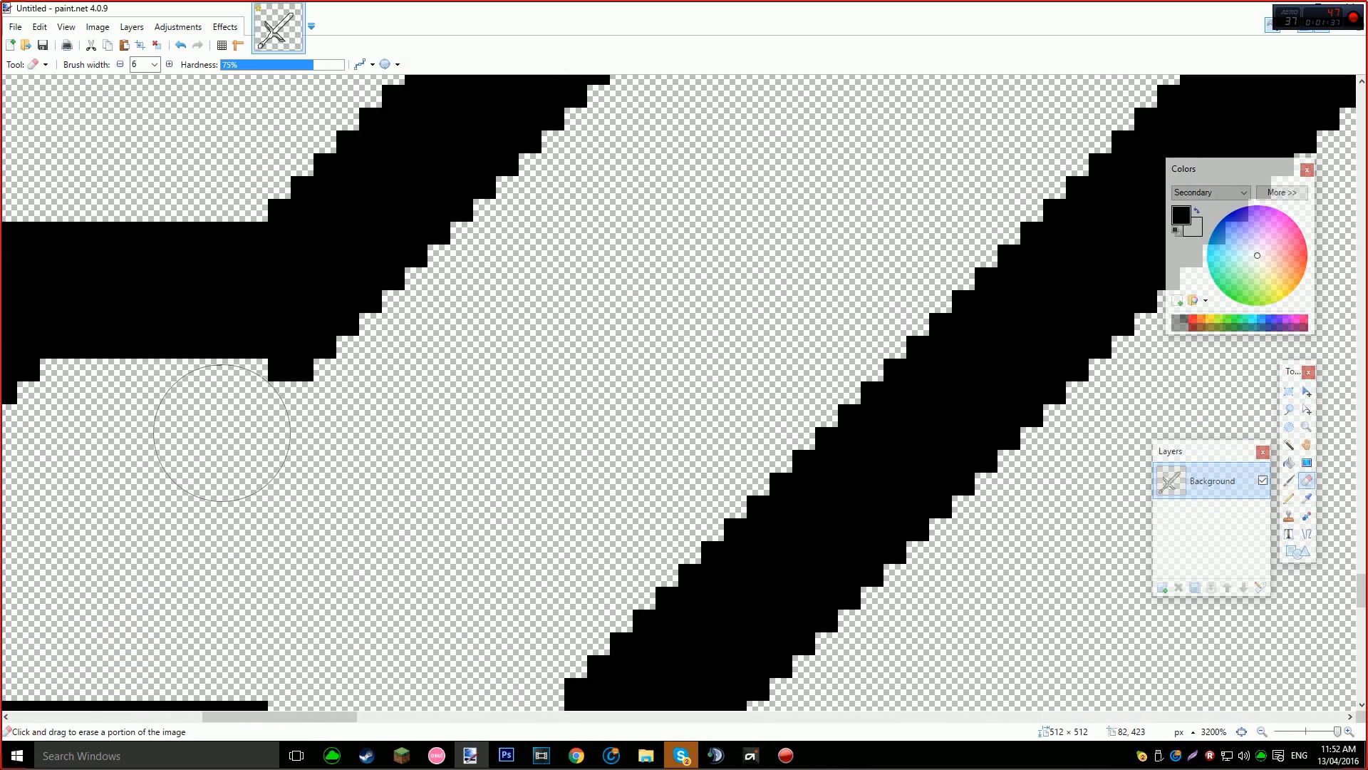
scroll(505, 532, "down", 3)
mouse_move(553, 549)
left_mouse_down()
mouse_move(525, 504)
mouse_move(525, 427)
left_mouse_up()
scroll(313, 467, "down", 3)
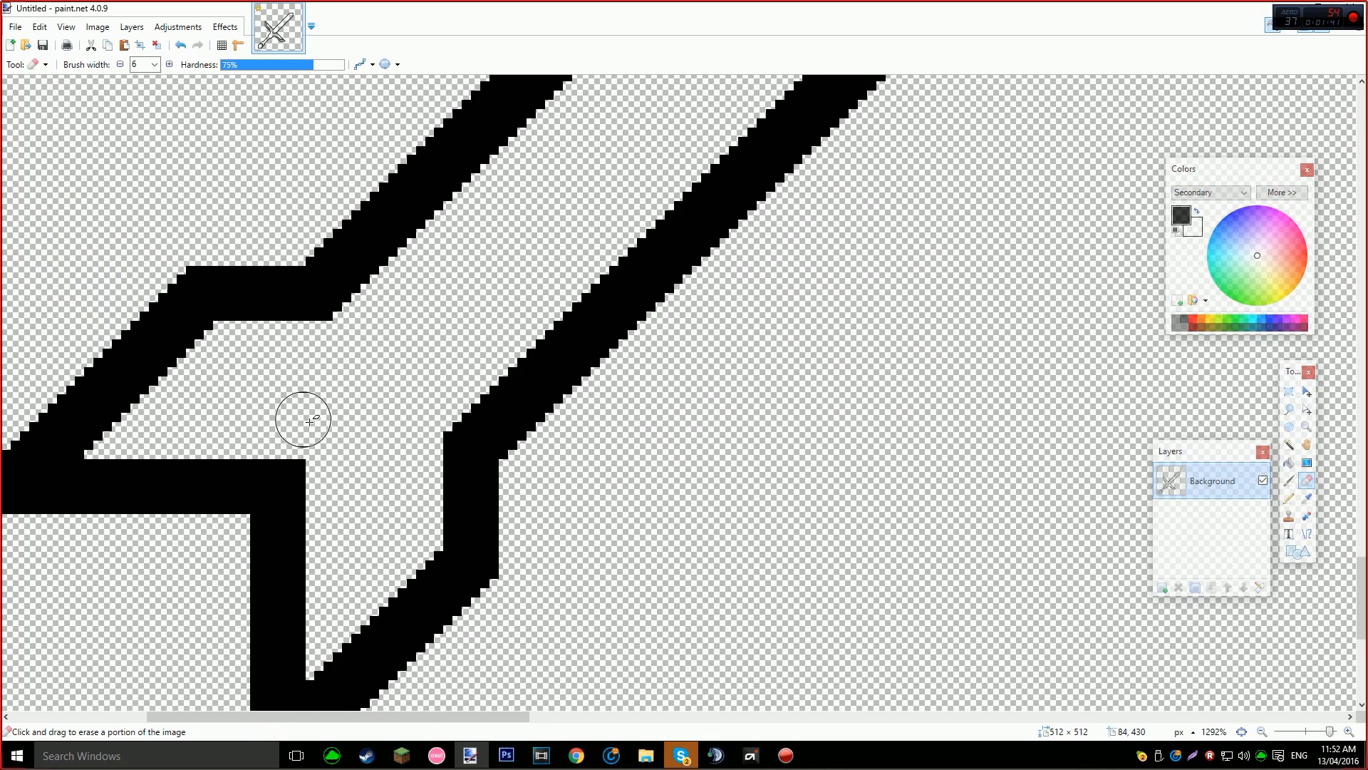
scroll(328, 411, "down", 2)
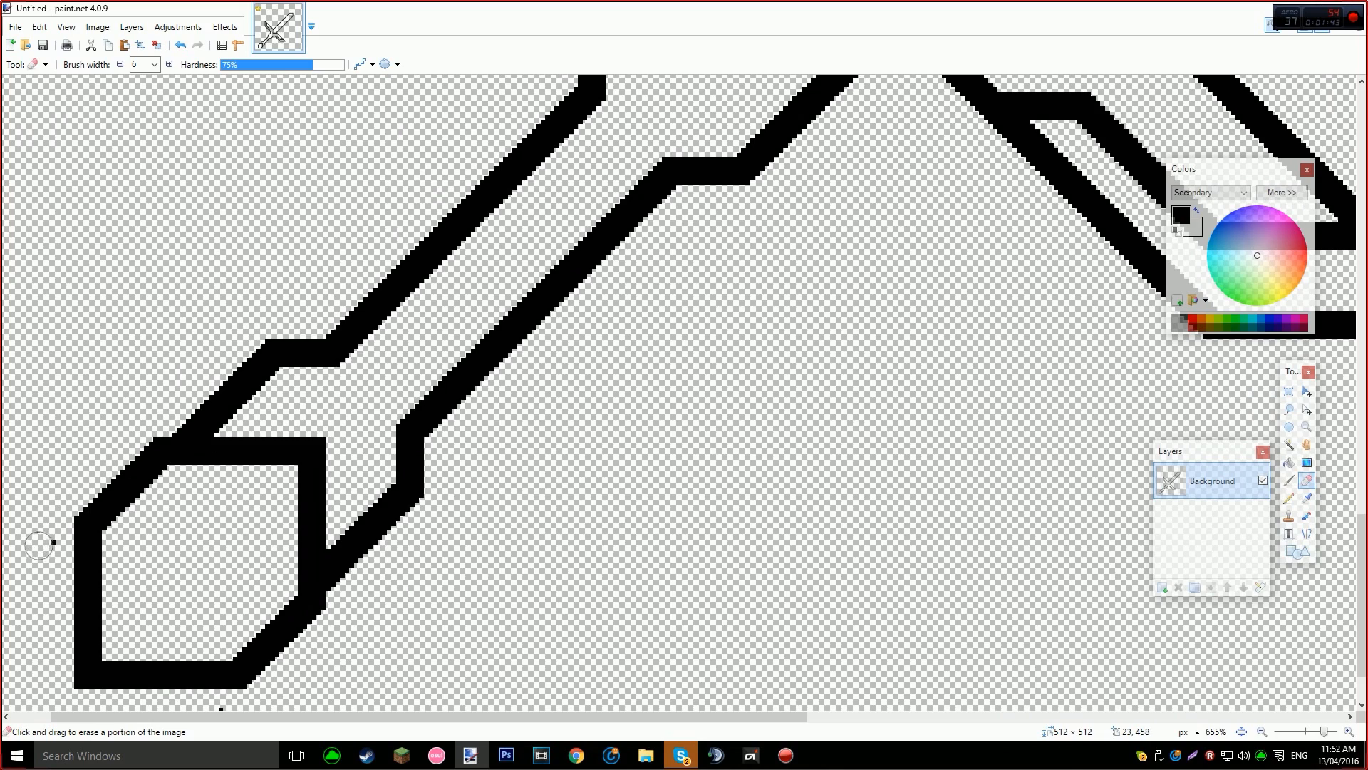
Clear the selection and check the empty background for stray pixels with a temporary Magic Wand selection.
scroll(49, 541, "down", 3)
key("s")
key("s")
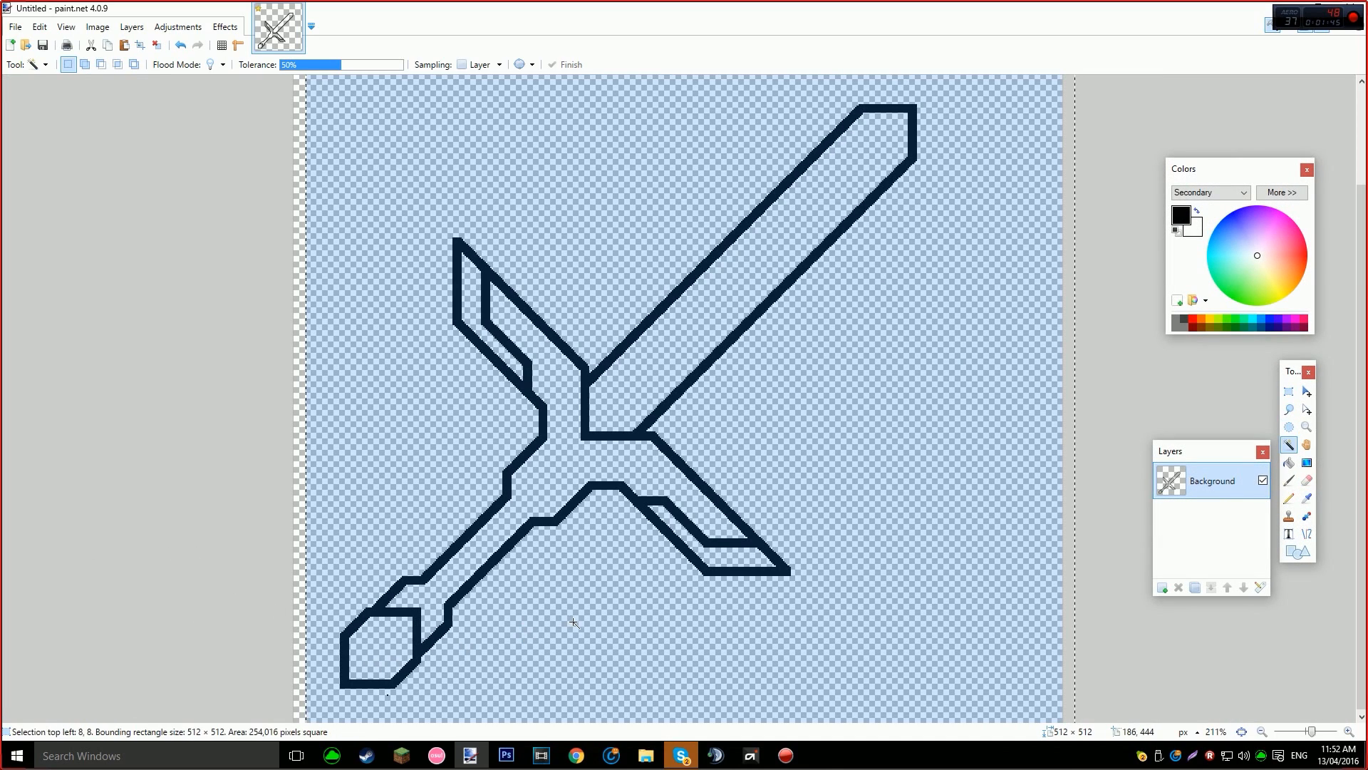
key("ctrl+d")
left_click(592, 619)
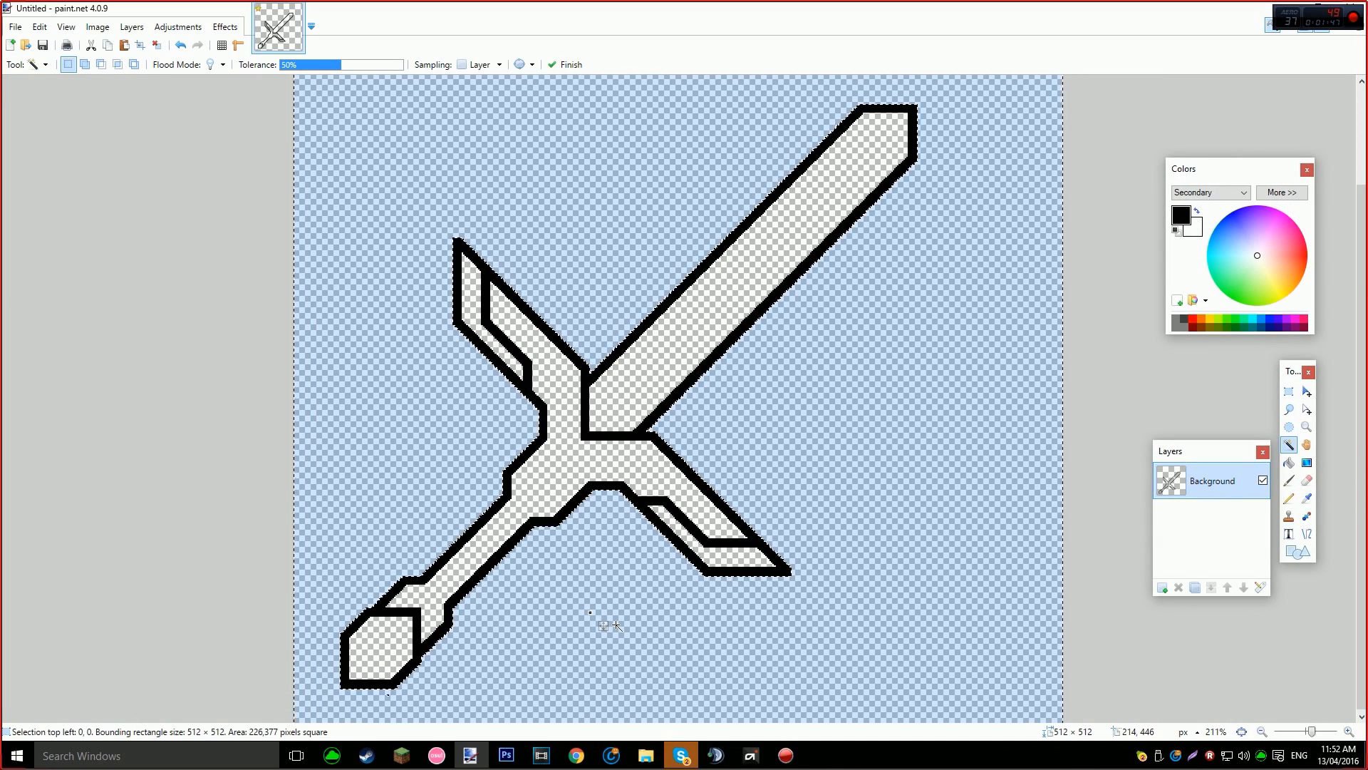
key("ctrl+d")
Erase the stray black pixel beneath the pommel.
scroll(546, 574, "up", 10, "ctrl")
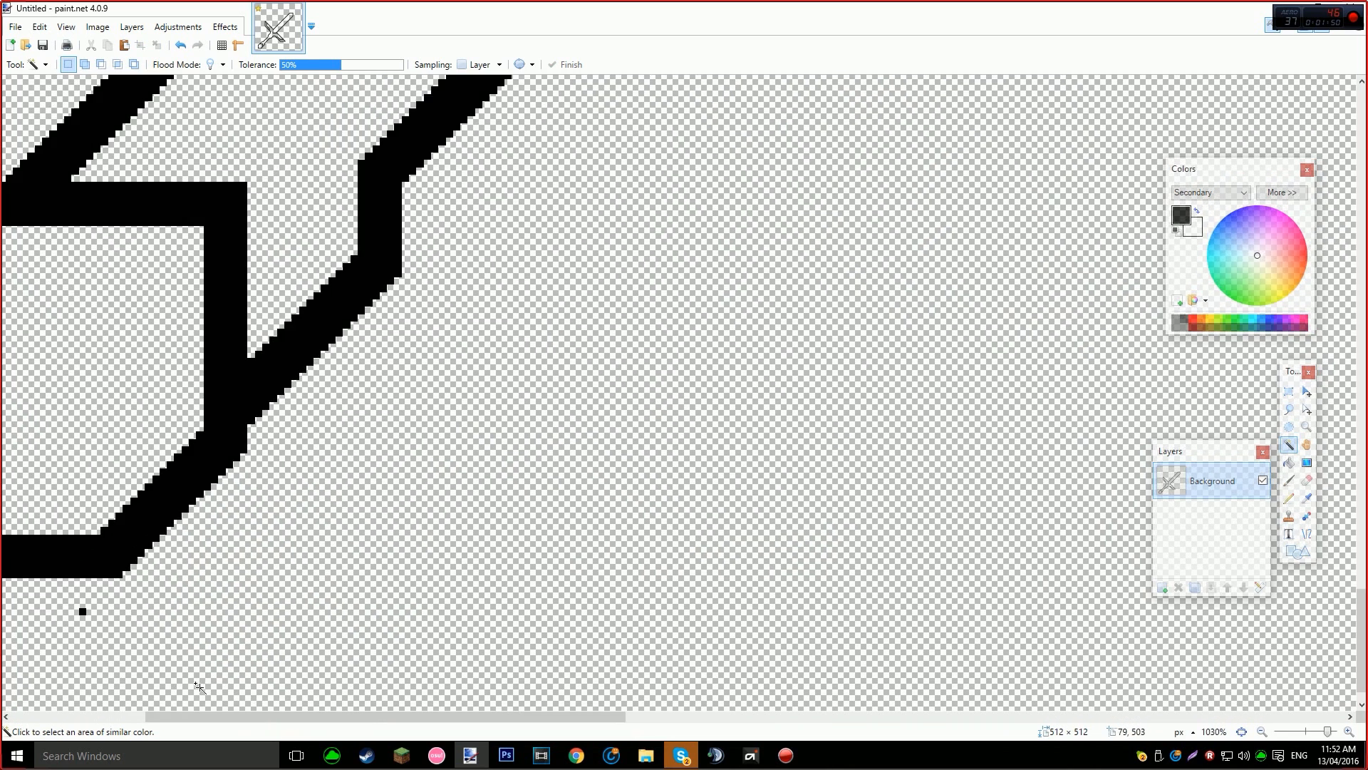
key("e")
left_click_drag(72, 587, 86, 648)
scroll(385, 570, "down", 6, "ctrl")
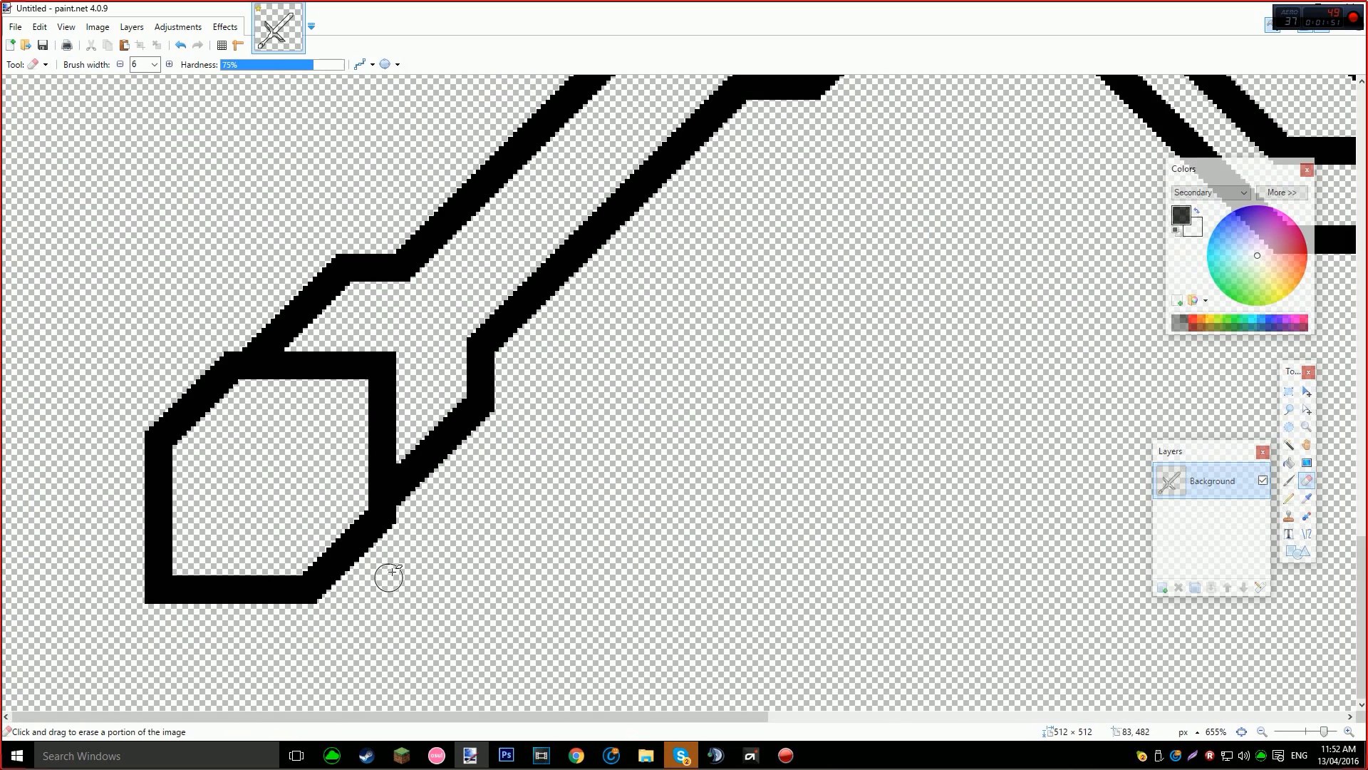
scroll(233, 463, "up", 1, "ctrl")
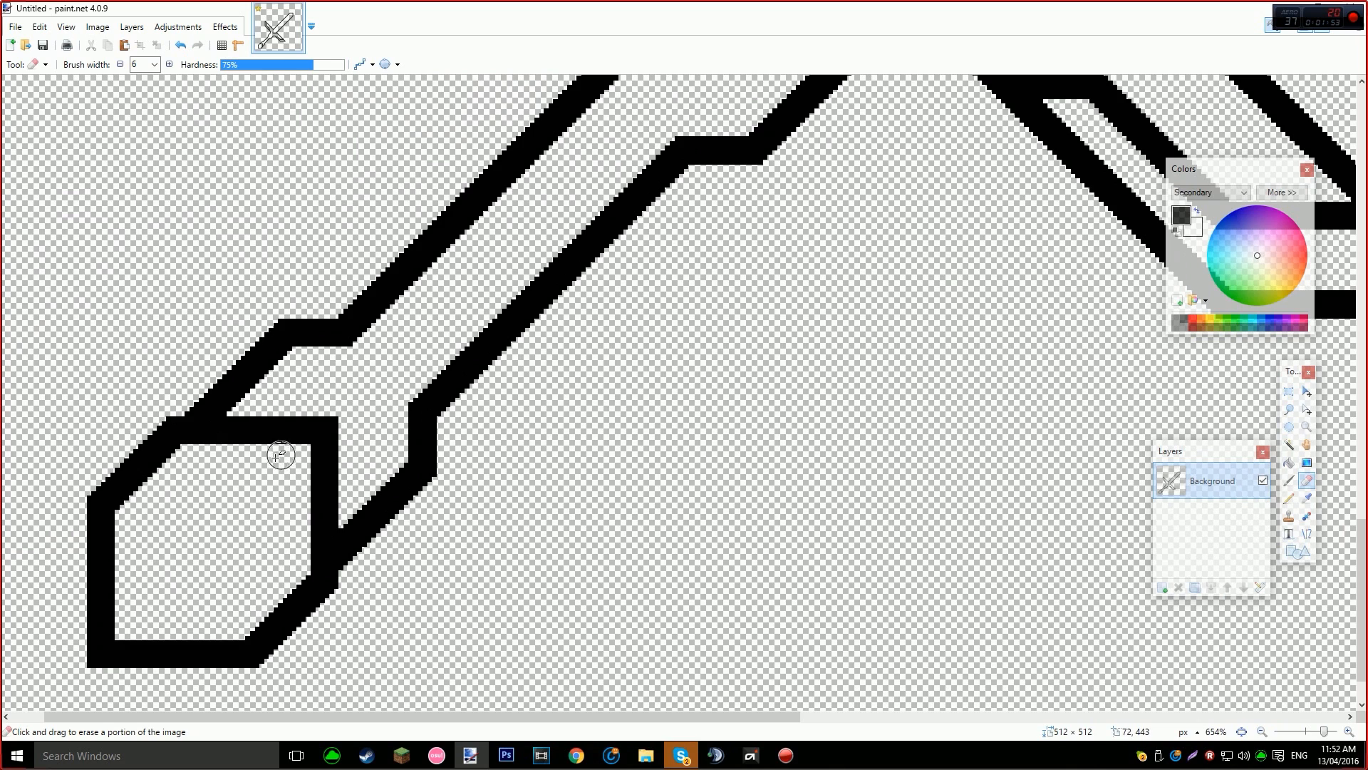
scroll(265, 492, "down", 2, "ctrl")
scroll(306, 495, "down", 3, "ctrl")
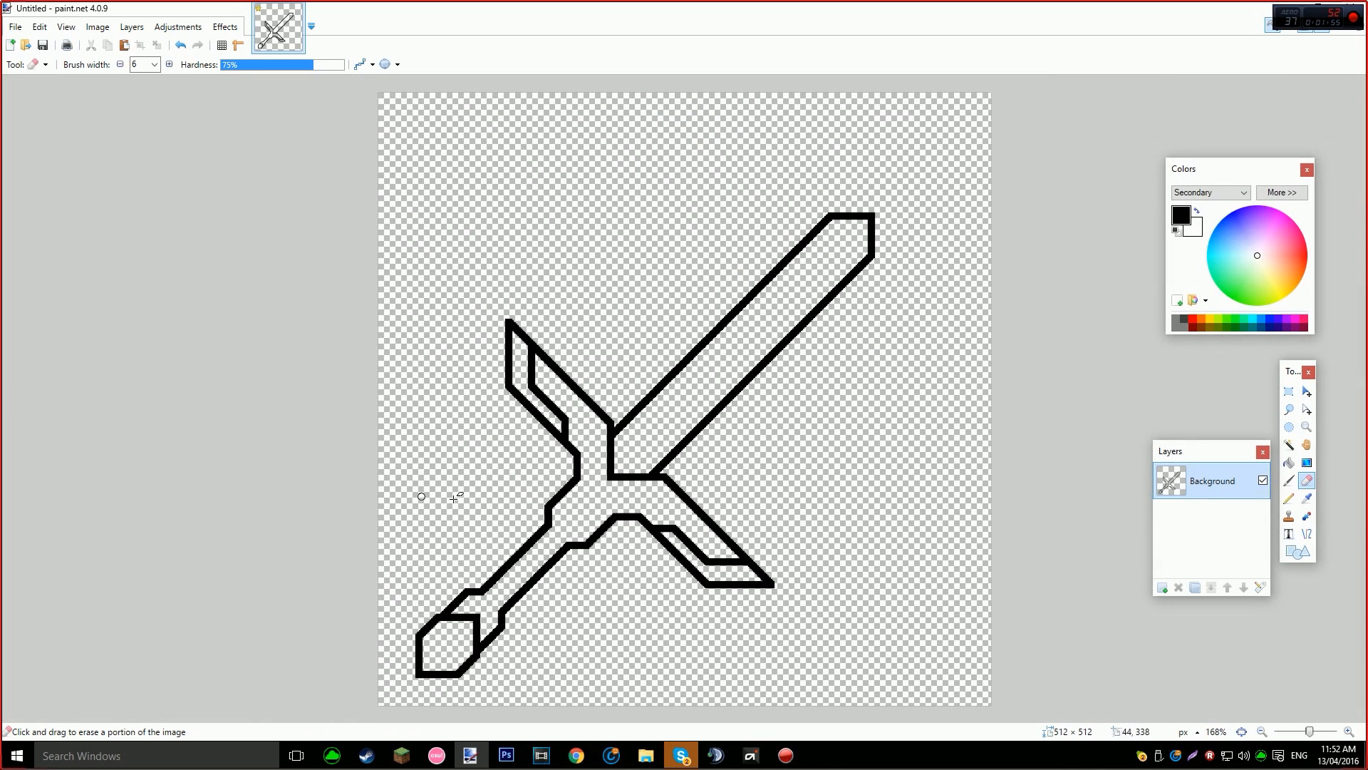
scroll(549, 511, "down", 1, "ctrl")
scroll(487, 545, "up", 4, "ctrl")
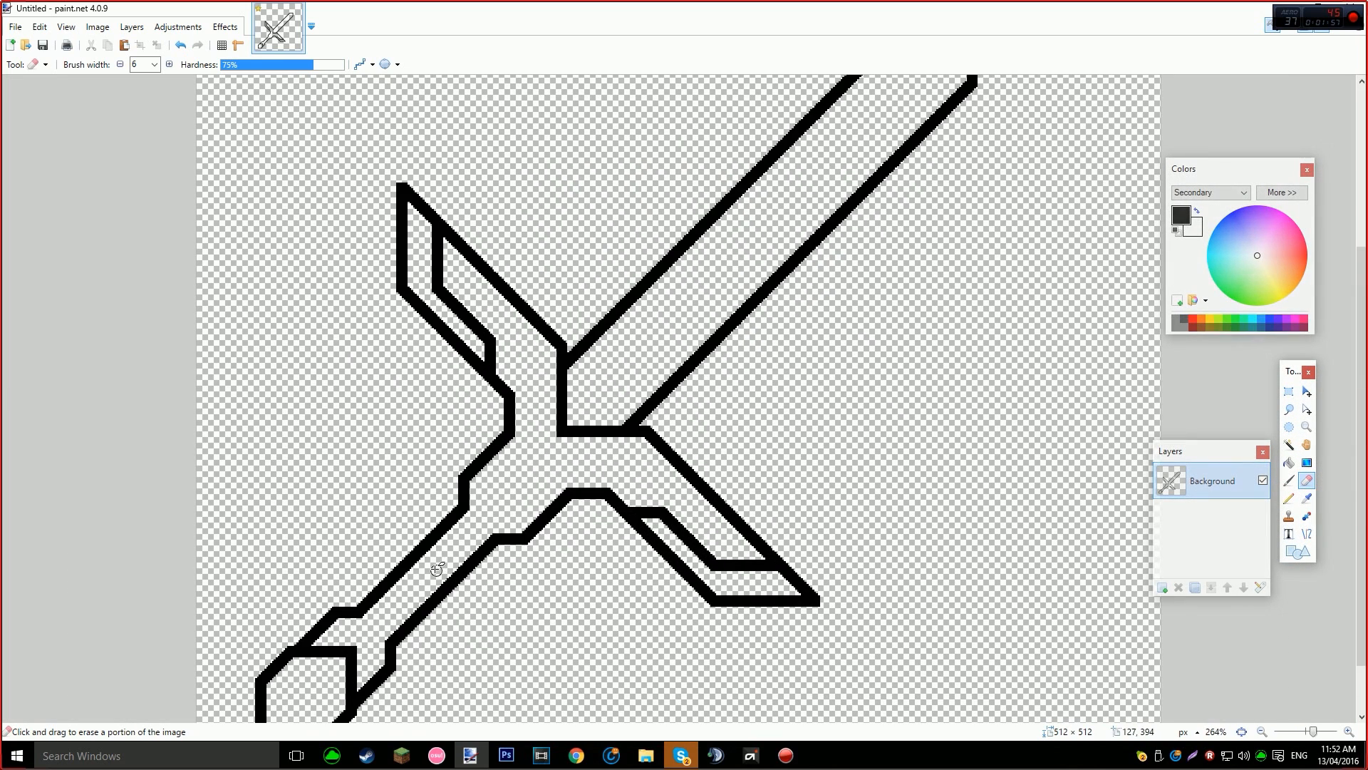
key("o")
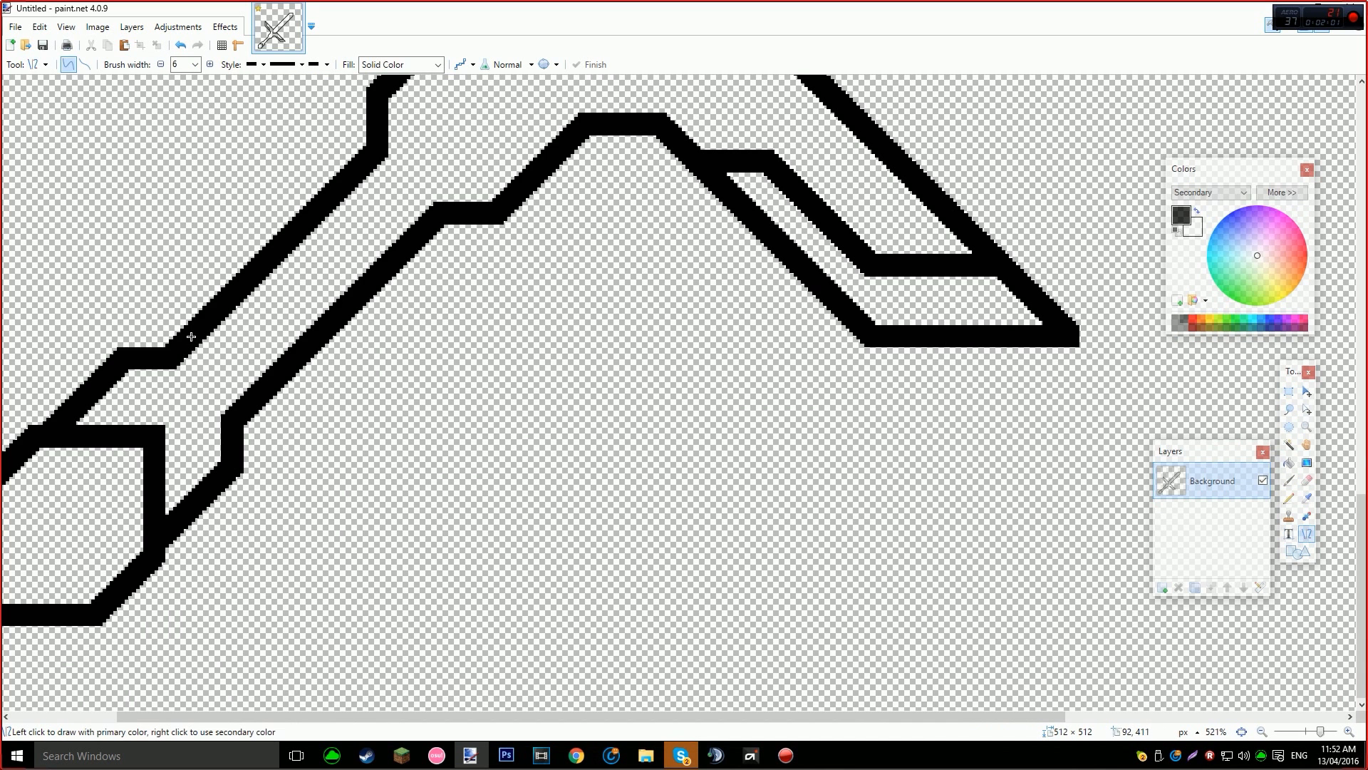
mouse_move(198, 325)
left_mouse_down()
mouse_move(196, 406)
mouse_move(223, 396)
mouse_move(188, 396)
left_mouse_up()
key("ctrl+z")
key("ctrl+z")
key("ctrl+z")
Close off the crossguard where it meets the handle with a vertical and a horizontal 6 px line forming a corner.
left_click_drag(380, 117, 378, 217)
key("Return")
left_click_drag(470, 209, 367, 212)
key("ctrl+z")
key("Return")
Close off the collar above the pommel with a horizontal and a vertical 6 px line meeting at a corner.
left_click_drag(138, 358, 223, 362)
key("ctrl+z")
key("Return")
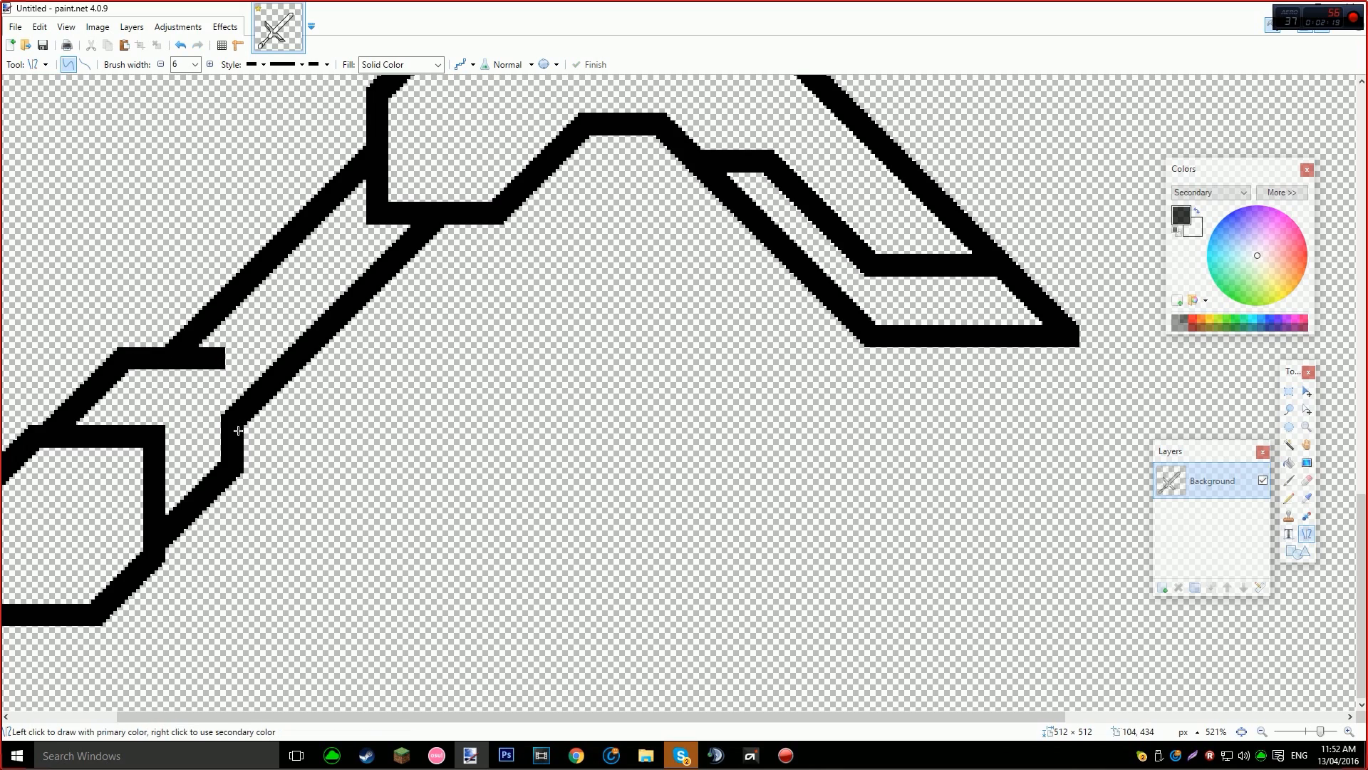
left_click_drag(233, 443, 234, 348)
key("Return")
scroll(275, 328, "up", 2)
scroll(419, 357, "down", 3)
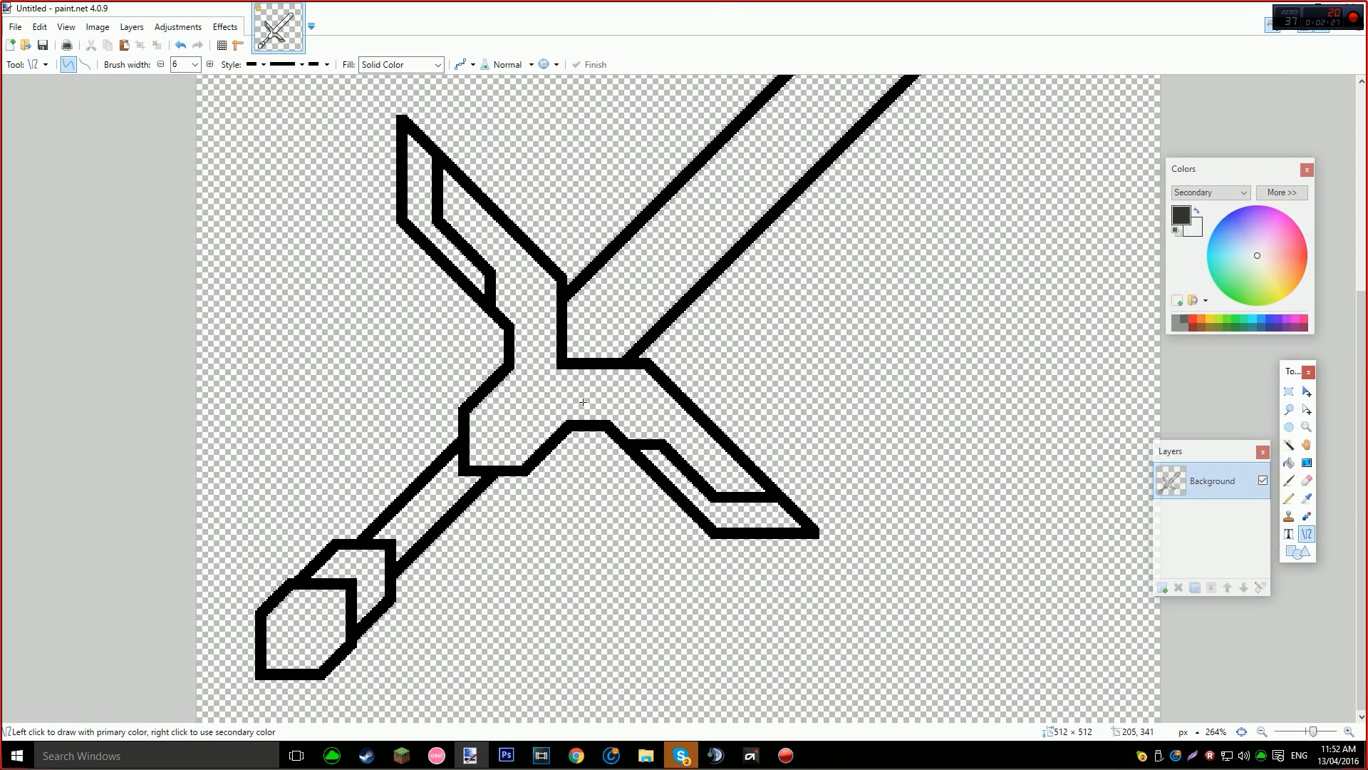
scroll(595, 443, "down", 1)
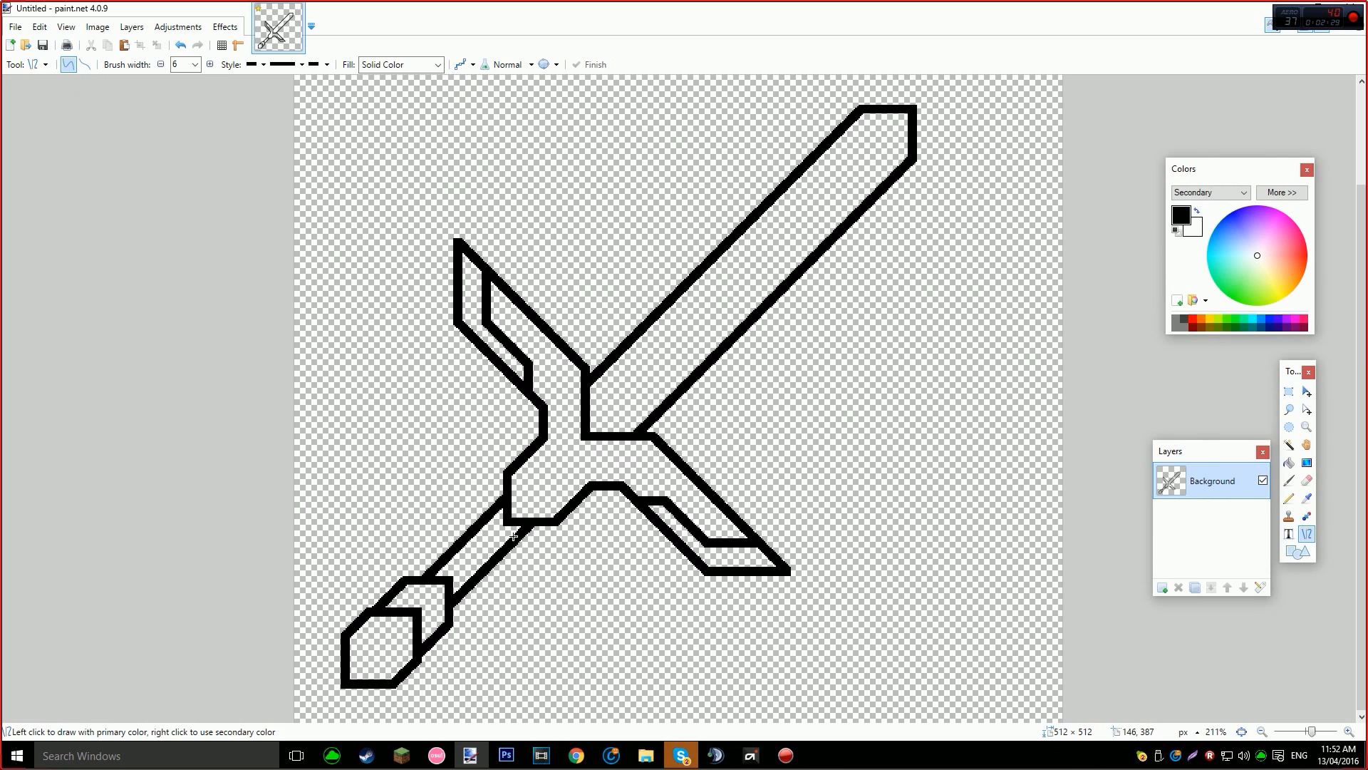
scroll(494, 566, "up", 4)
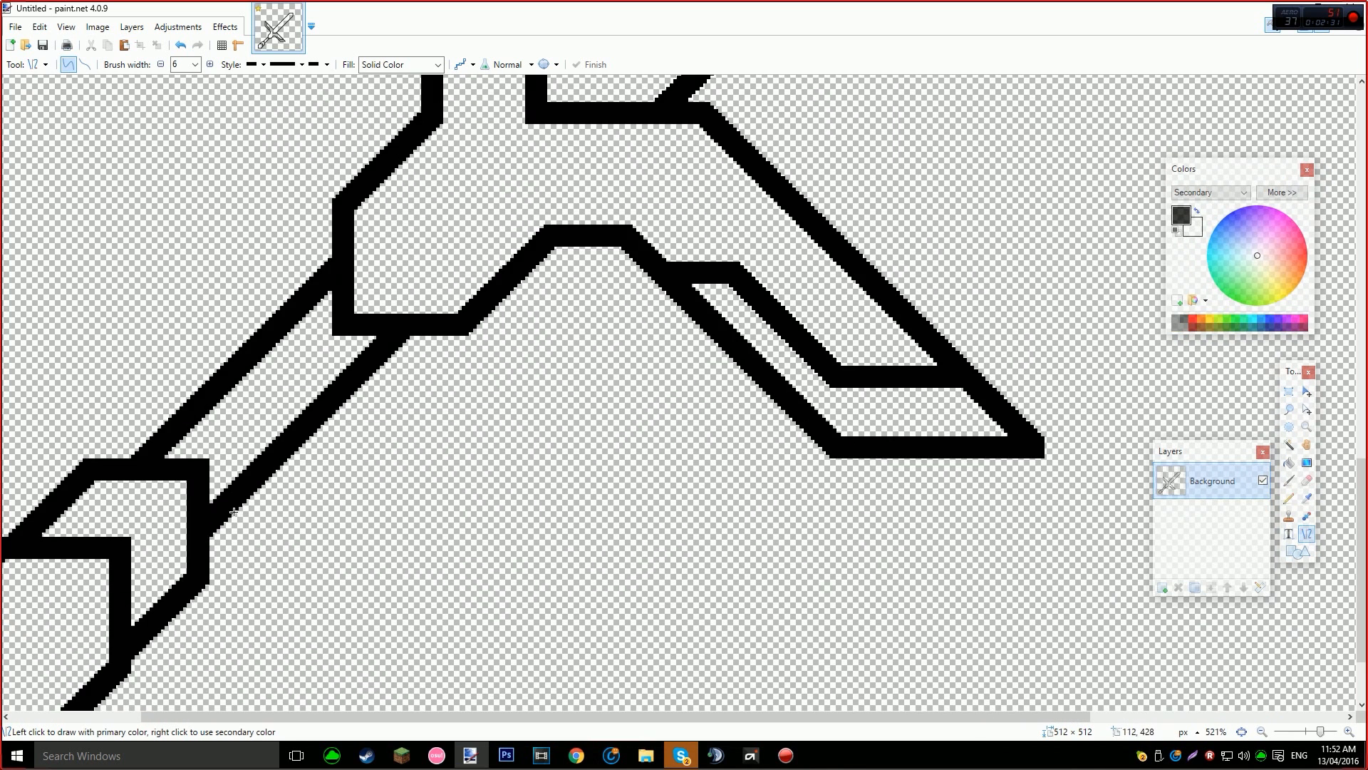
left_click_drag(201, 467, 358, 308)
key("Return")
left_click_drag(304, 360, 296, 430)
key("ctrl+z")
key("ctrl+z")
Try to add an inner corner at the handle end of the crossguard with a vertical and a 33 px horizontal line, and undo it.
scroll(384, 357, "up", 1)
left_click_drag(410, 197, 537, 347)
key("Return")
key("ctrl+z")
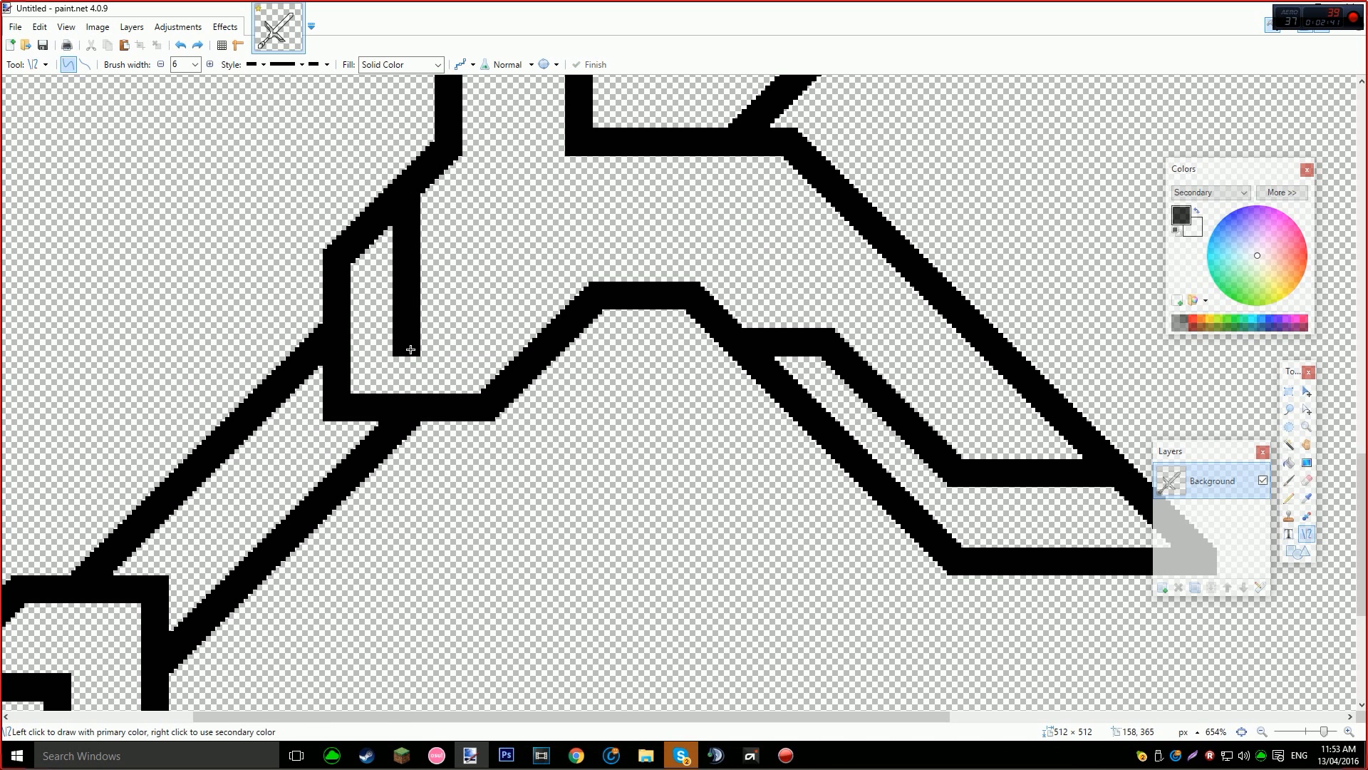
left_click_drag(402, 344, 548, 340)
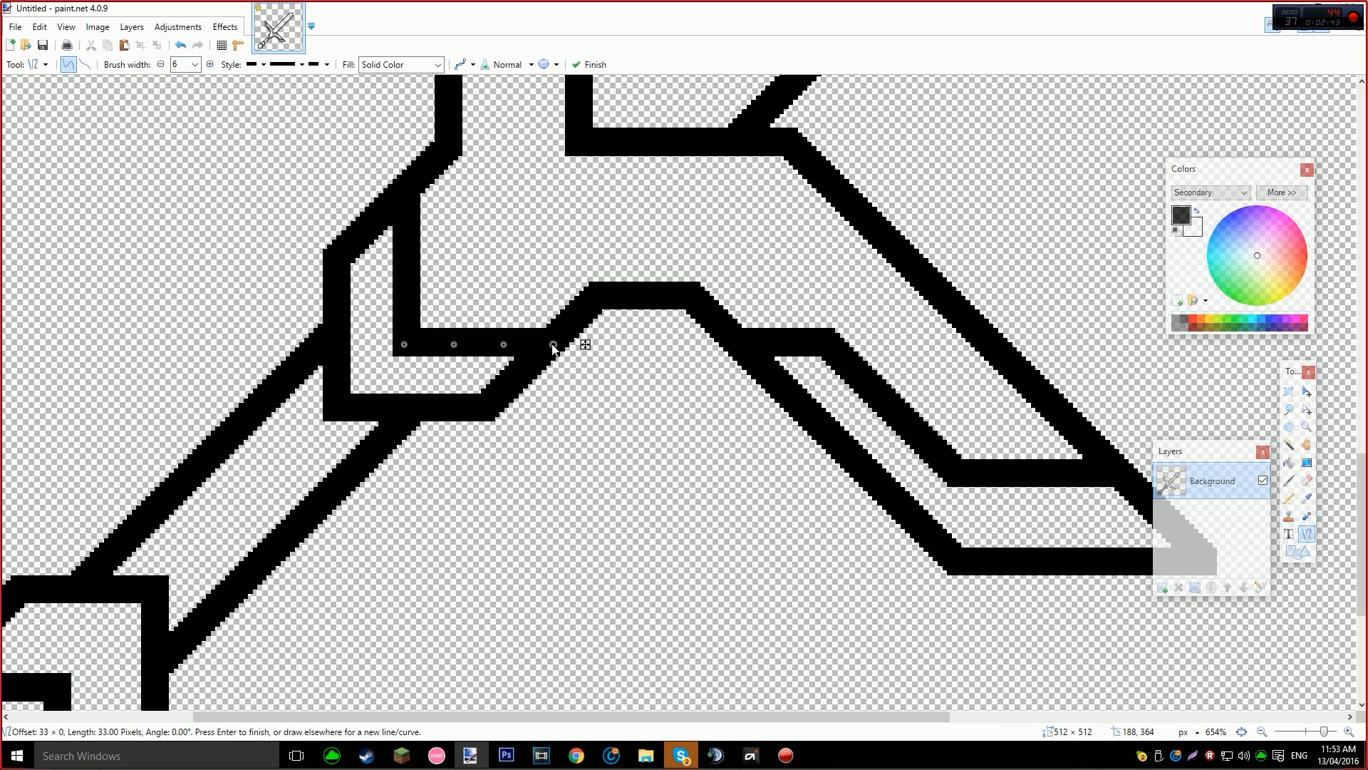
key("Return")
scroll(549, 340, "down", 2)
scroll(548, 340, "down", 3)
key("ctrl+z")
key("ctrl+z")
scroll(595, 374, "up", 2)
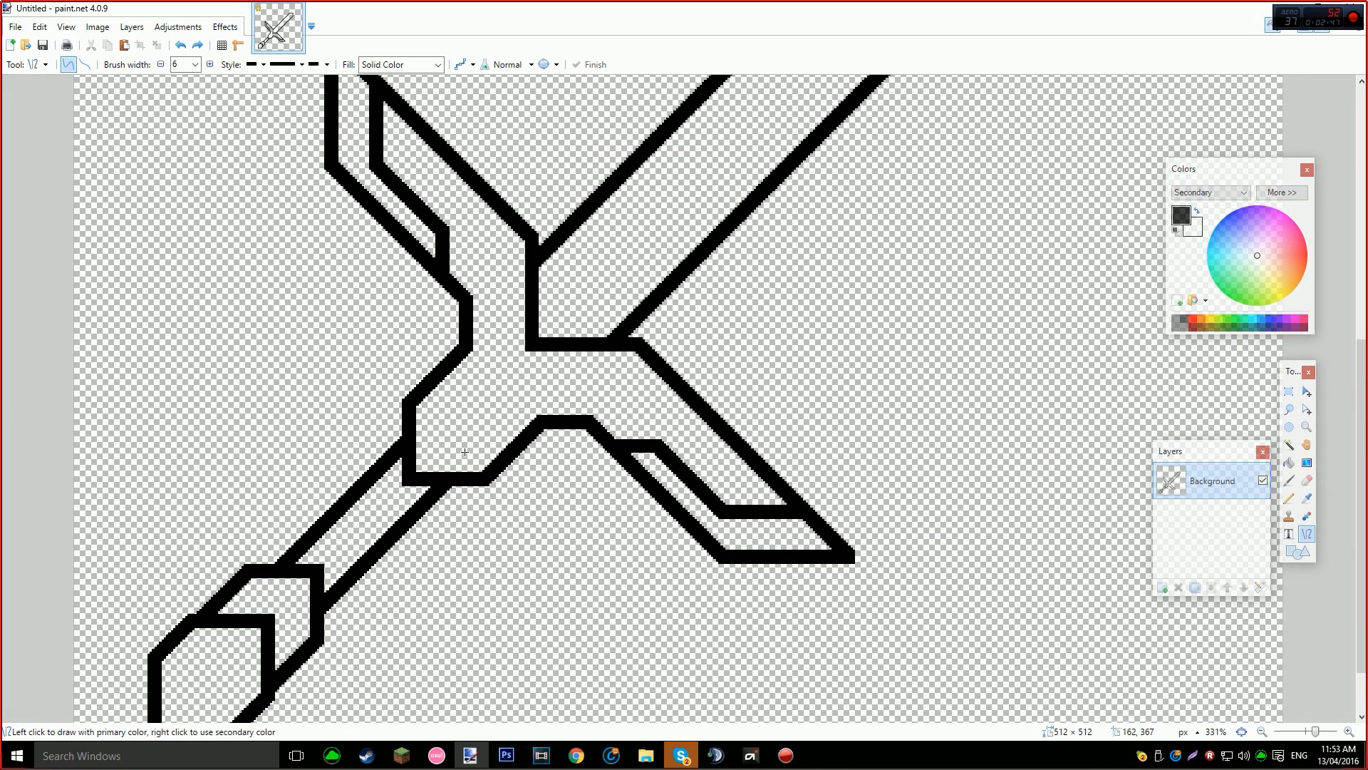
scroll(487, 392, "up", 1)
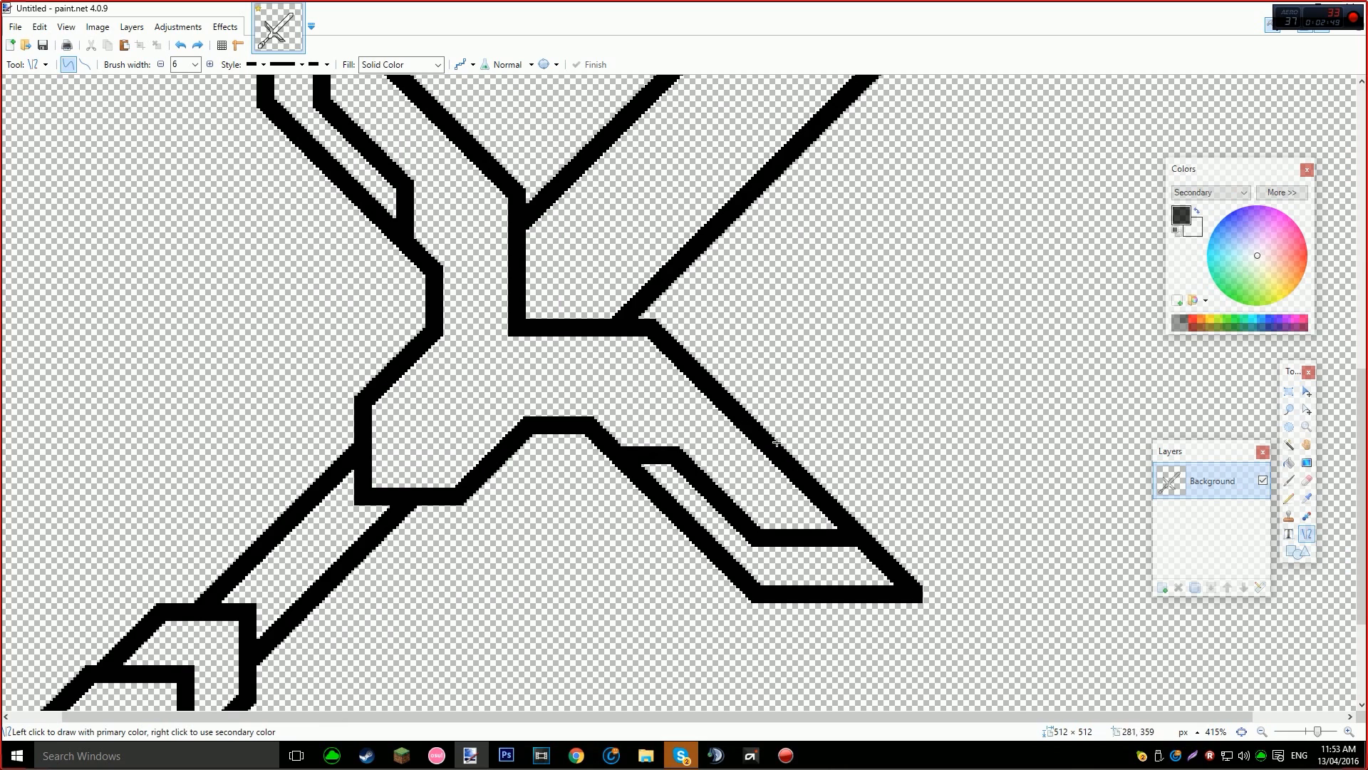
scroll(749, 422, "down", 5)
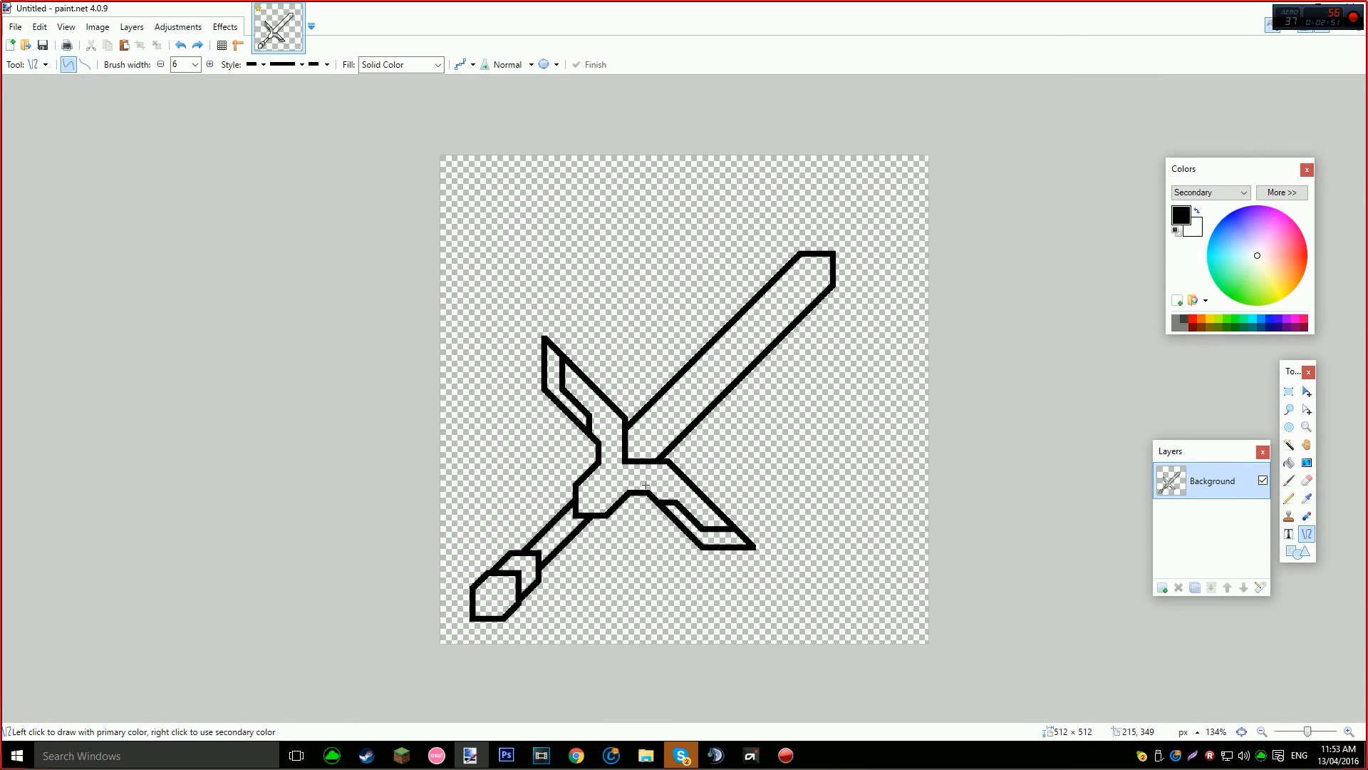
key("s")
key("s")
key("s")
key("s")
key("s")
key("s")
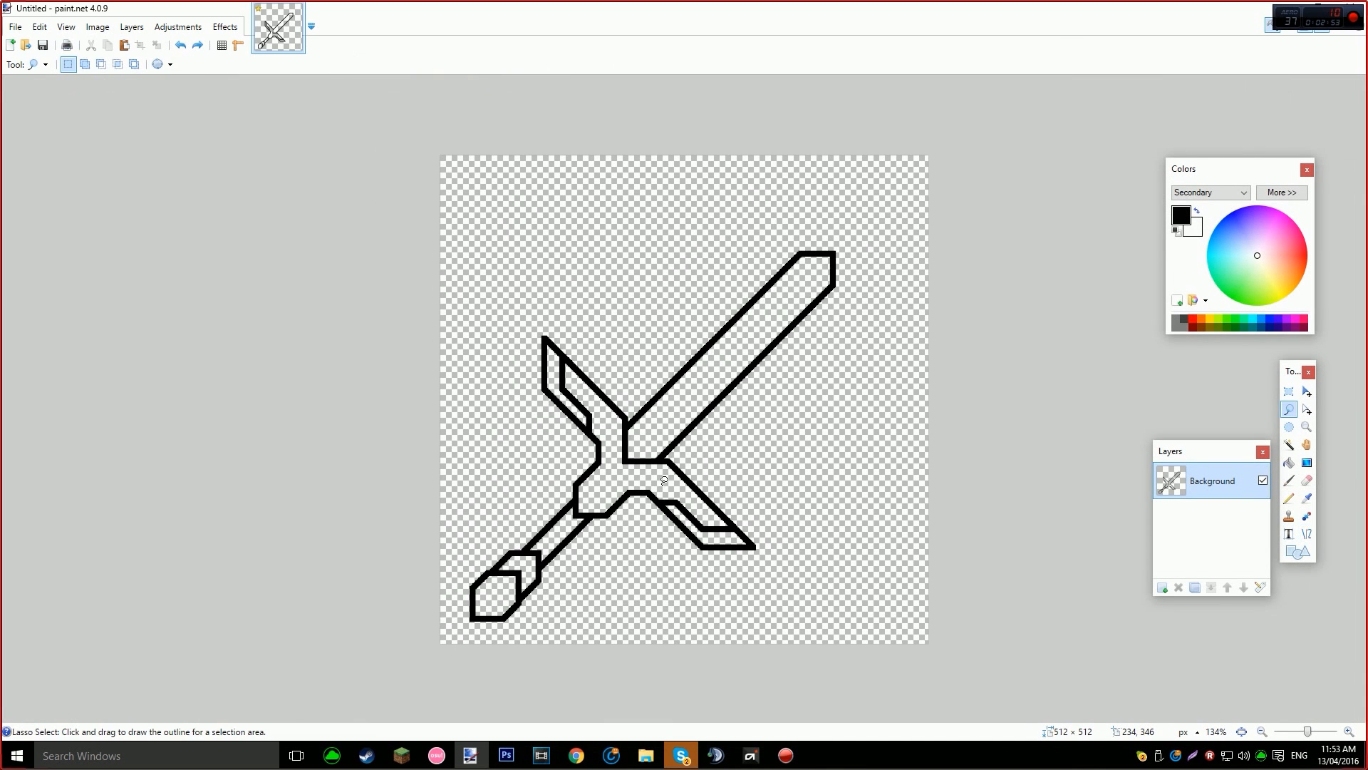
key("o")
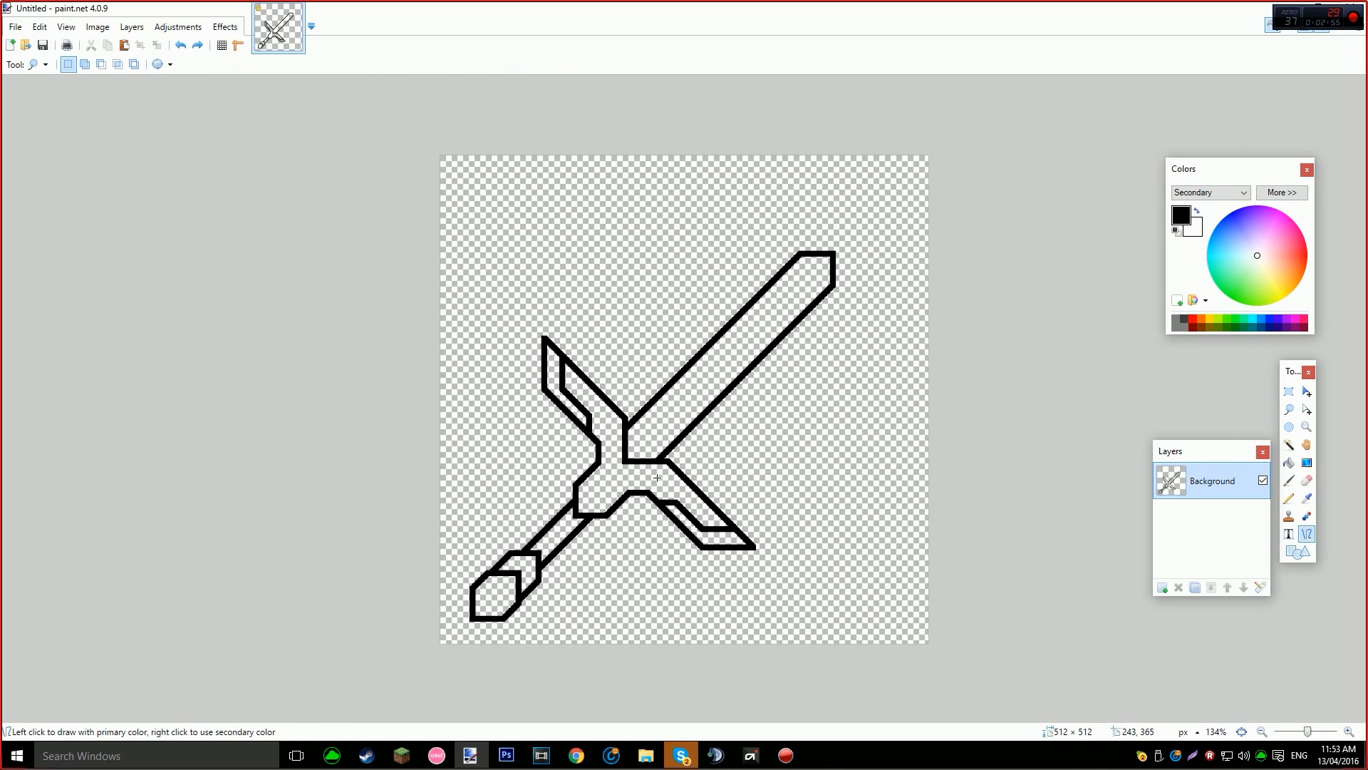
Draw a 6 px vertical line down from the crossguard's upper arm and a diagonal continuing it to the handle's upper edge.
scroll(462, 421, "up", 5)
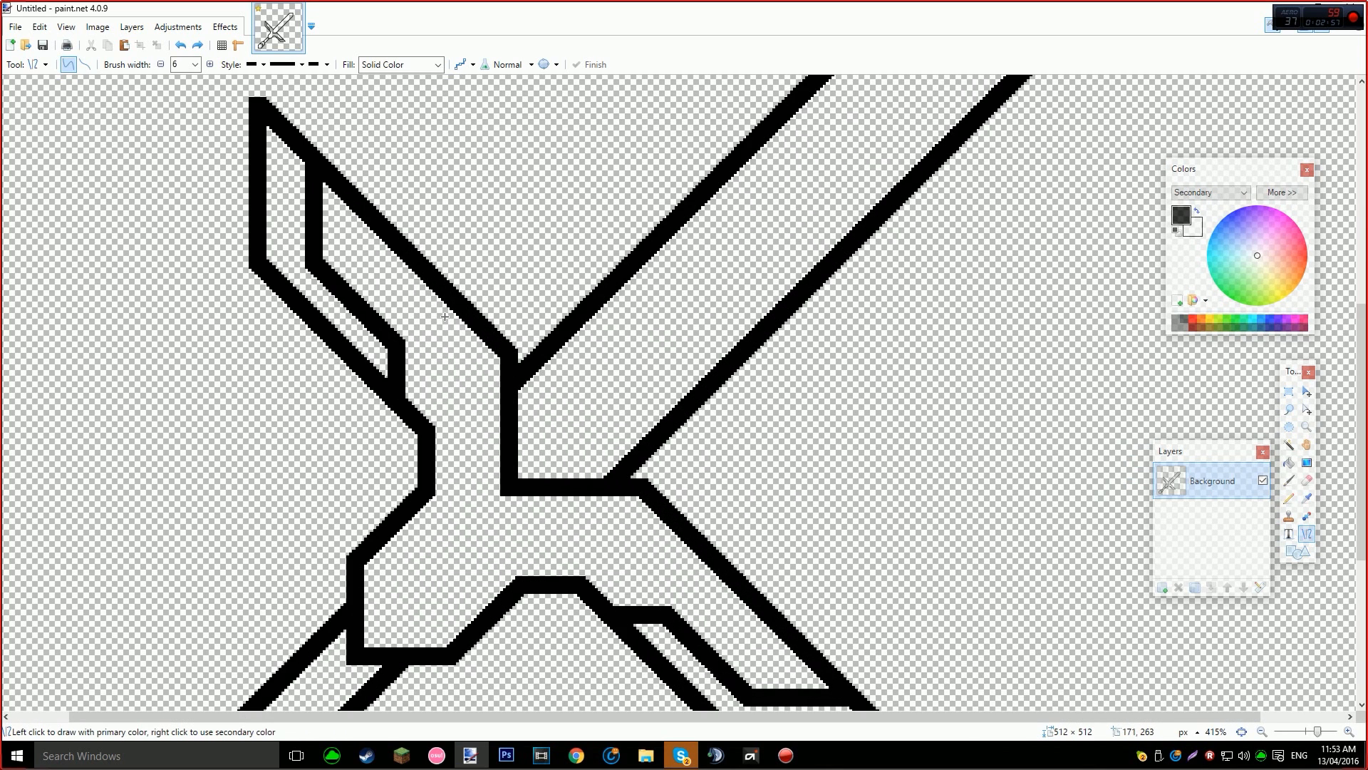
left_click_drag(458, 312, 458, 439)
key("ctrl+z")
mouse_move(459, 310)
left_mouse_down()
mouse_move(459, 519)
mouse_move(364, 634)
left_mouse_up()
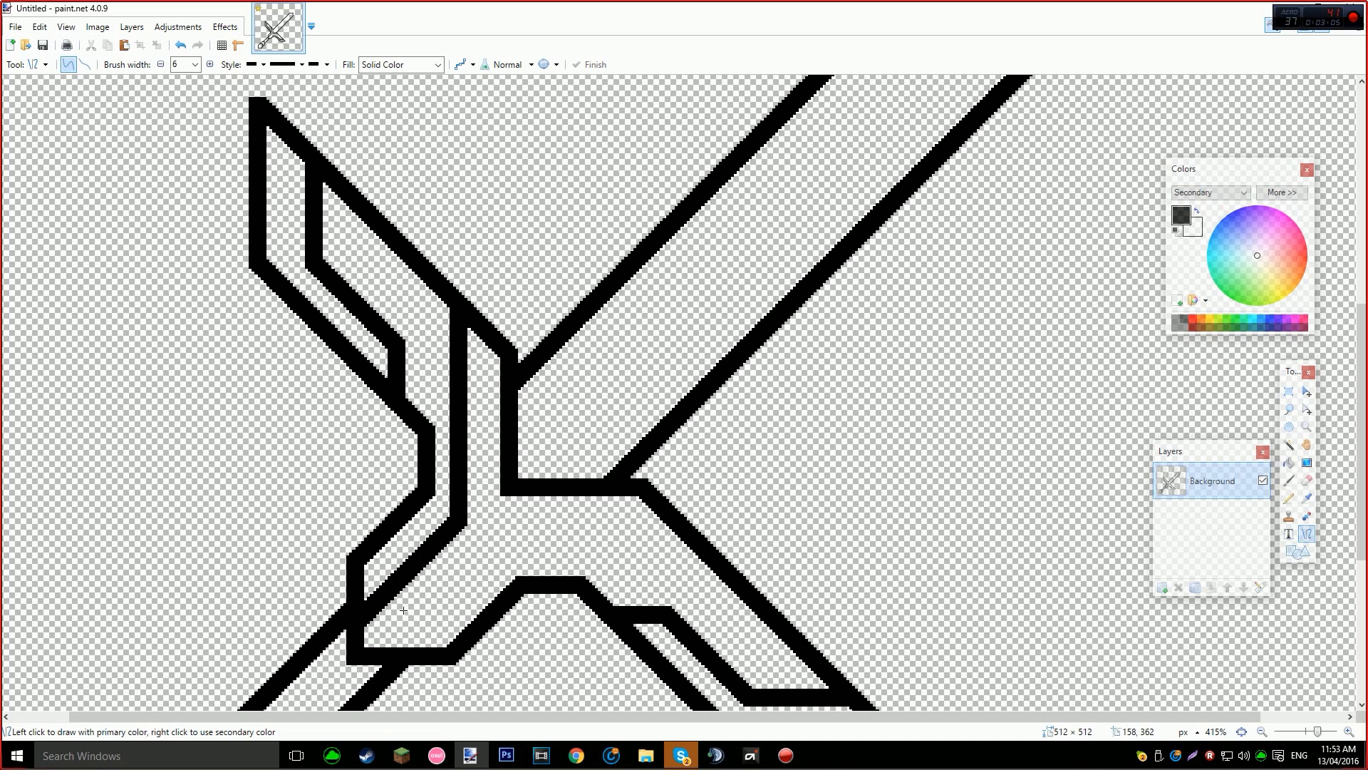
key("s")
key("s")
key("s")
key("s")
scroll(355, 601, "up", 5)
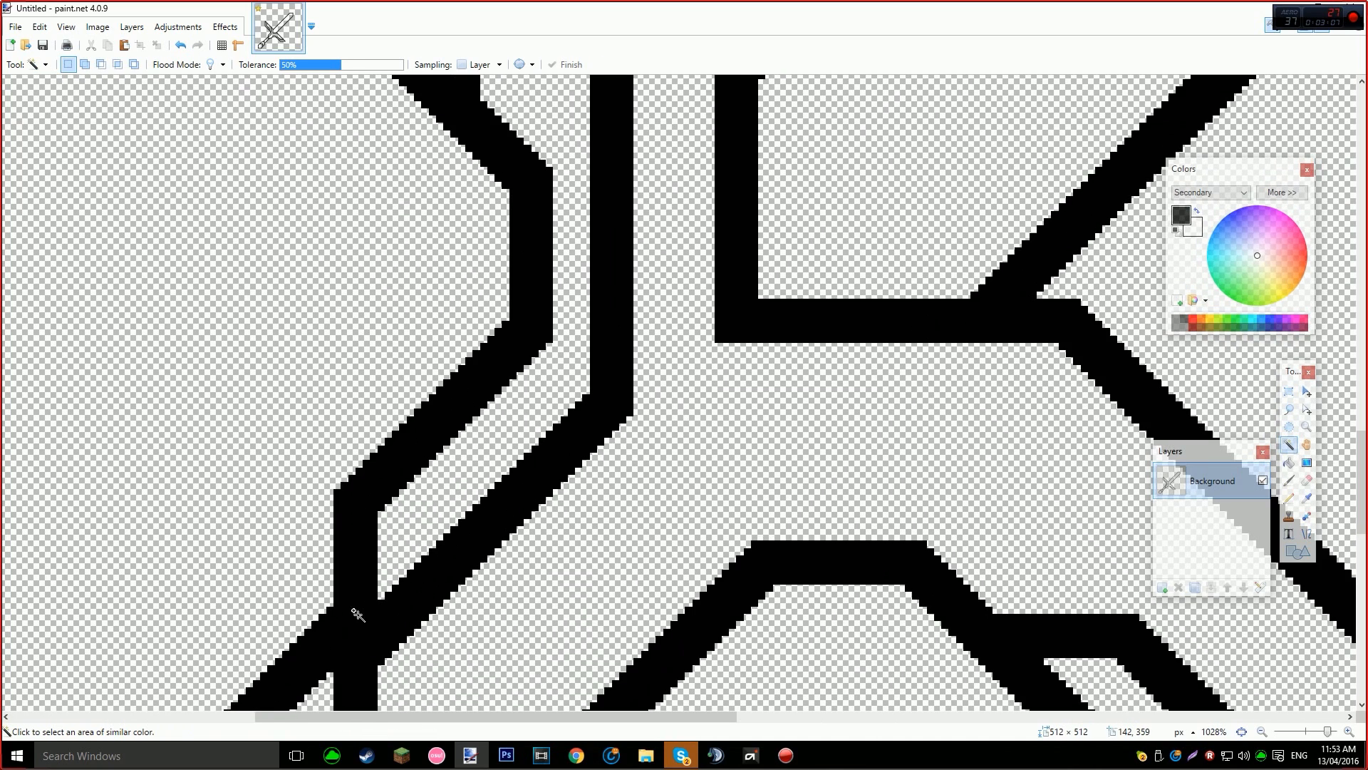
key("e")
mouse_move(386, 638)
left_mouse_down()
mouse_move(394, 648)
mouse_move(397, 605)
mouse_move(456, 612)
left_mouse_up()
scroll(515, 490, "up", 4)
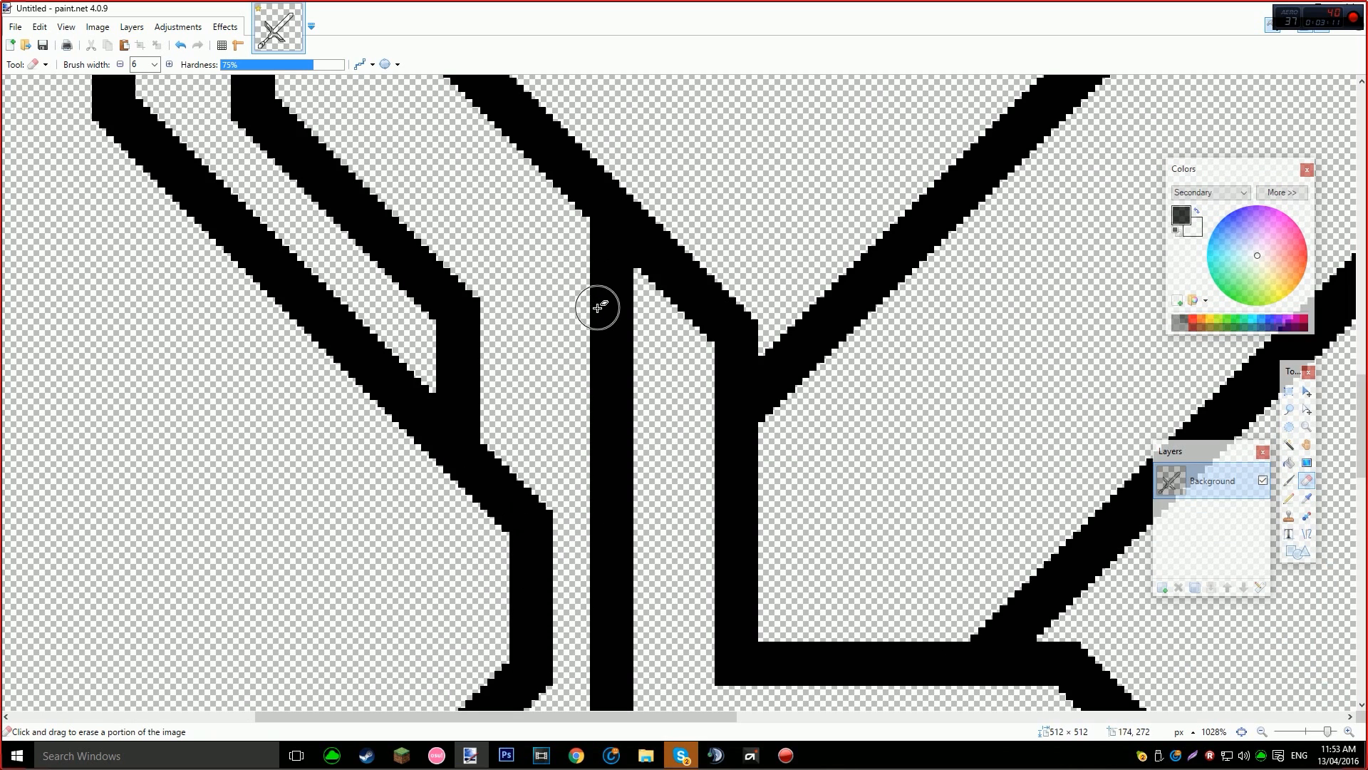
scroll(613, 370, "down", 5)
scroll(492, 578, "up", 6)
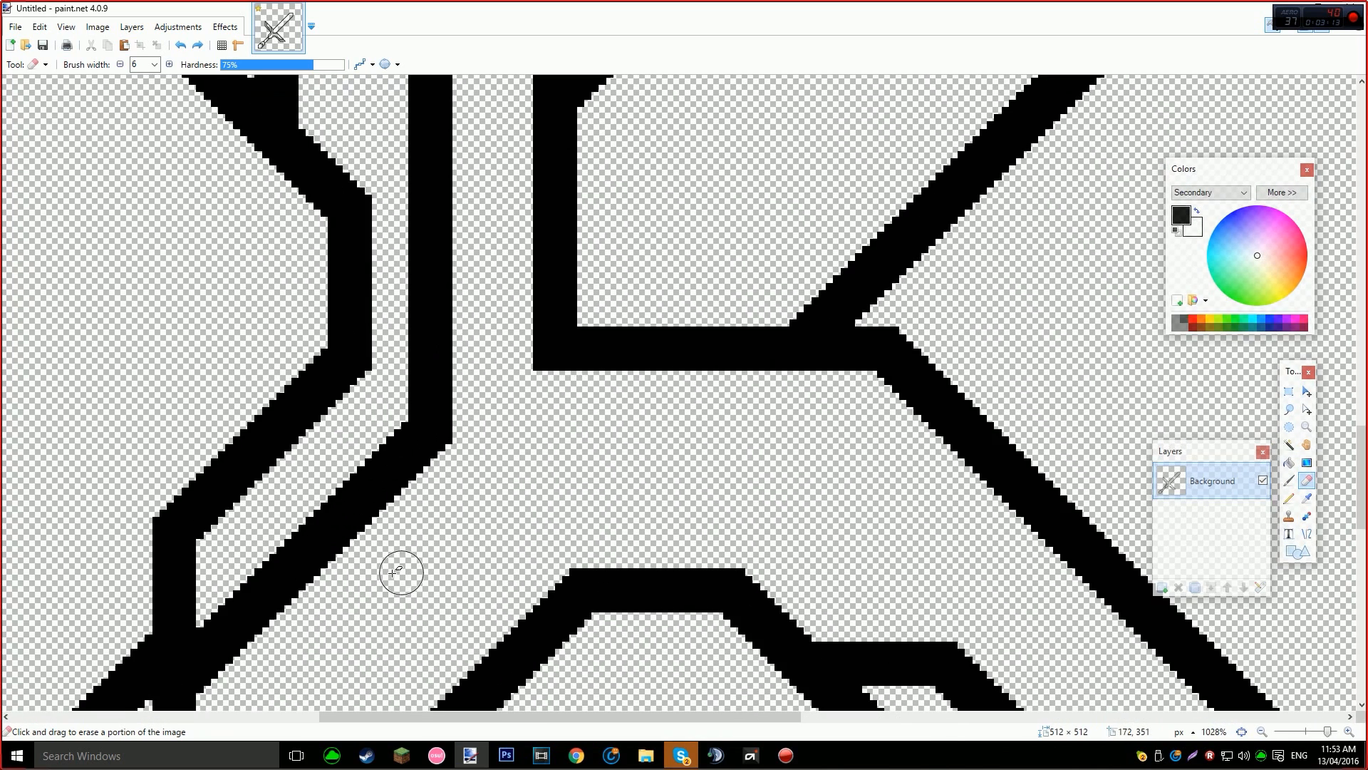
Extend the handle's lower edge diagonally into the crossguard, finishing with a 71 px horizontal line to the lower arm's outer edge, both 6 px wide.
key("o")
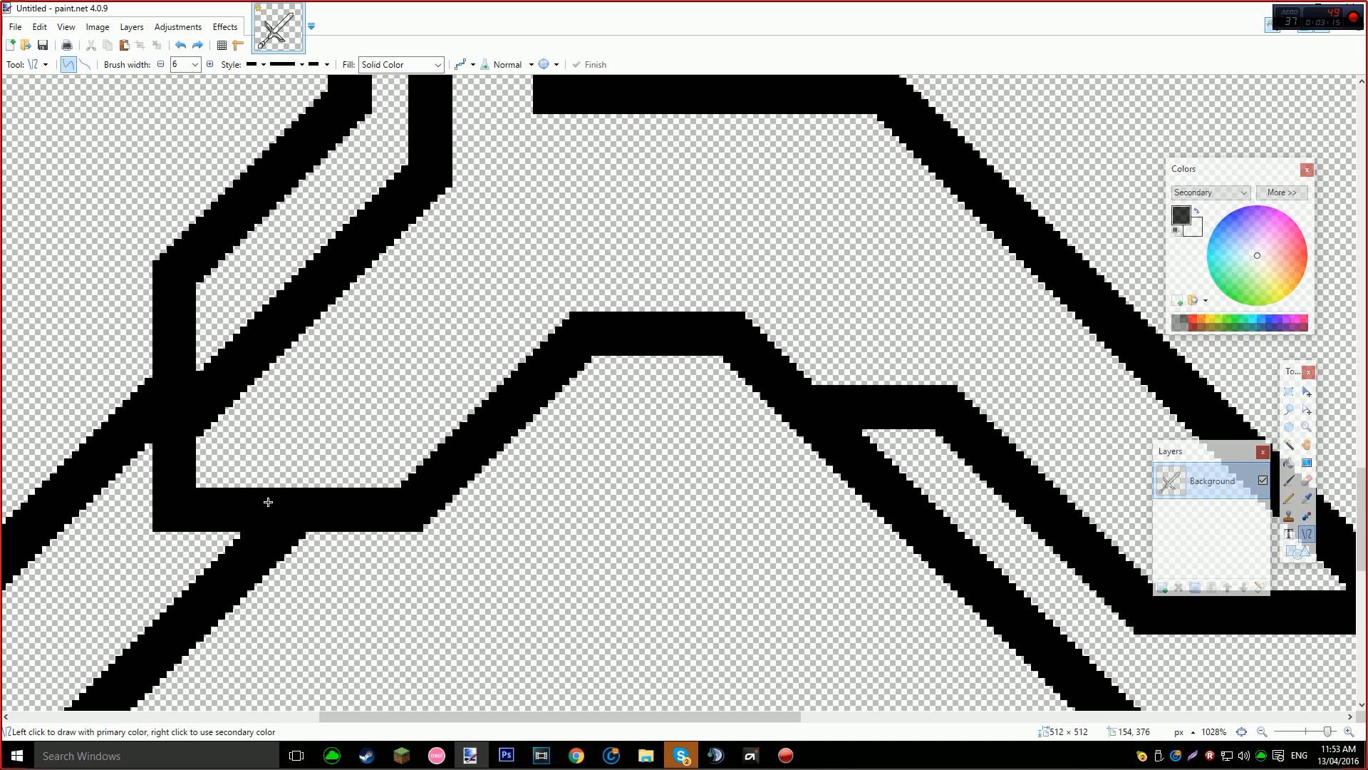
mouse_move(262, 503)
left_mouse_down()
mouse_move(531, 239)
mouse_move(855, 153)
mouse_move(926, 203)
mouse_move(1026, 218)
left_mouse_up()
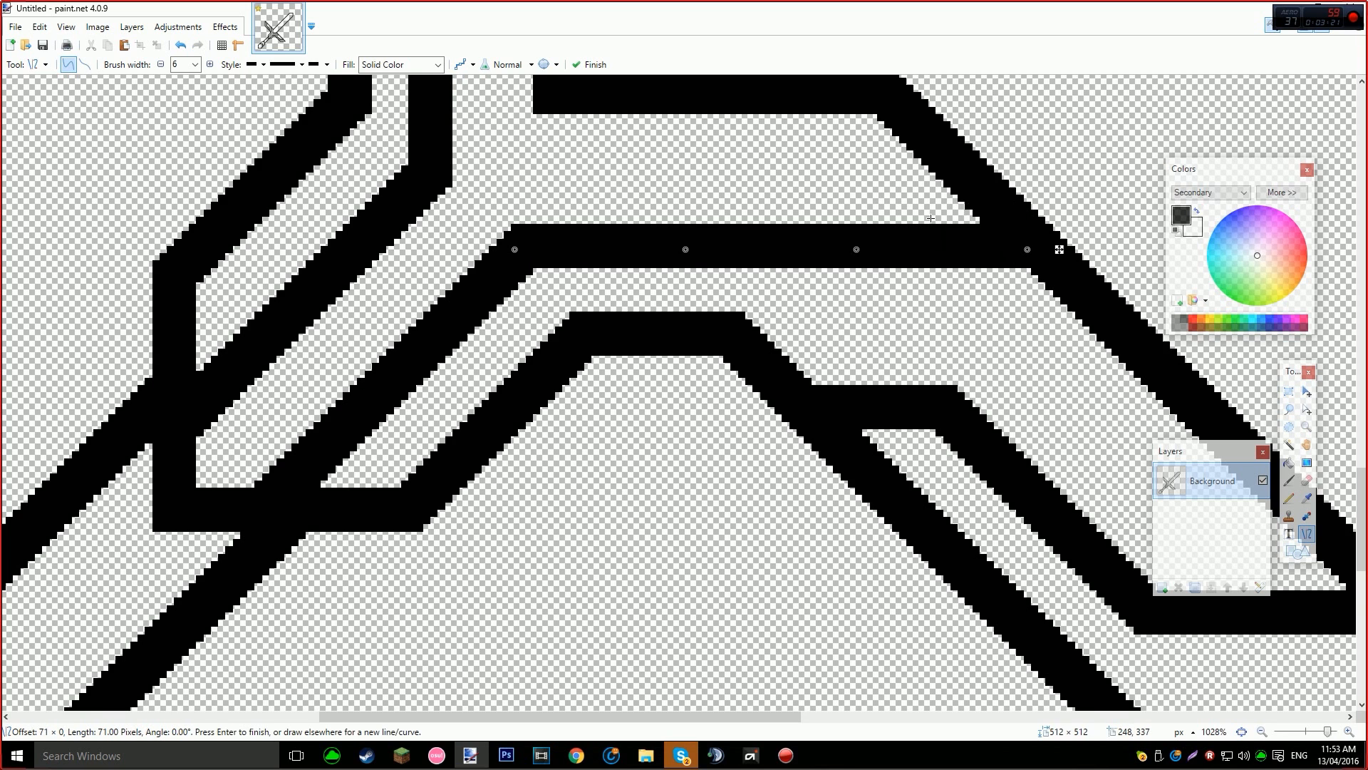
key("Return")
scroll(724, 231, "down", 8)
scroll(724, 231, "down", 2)
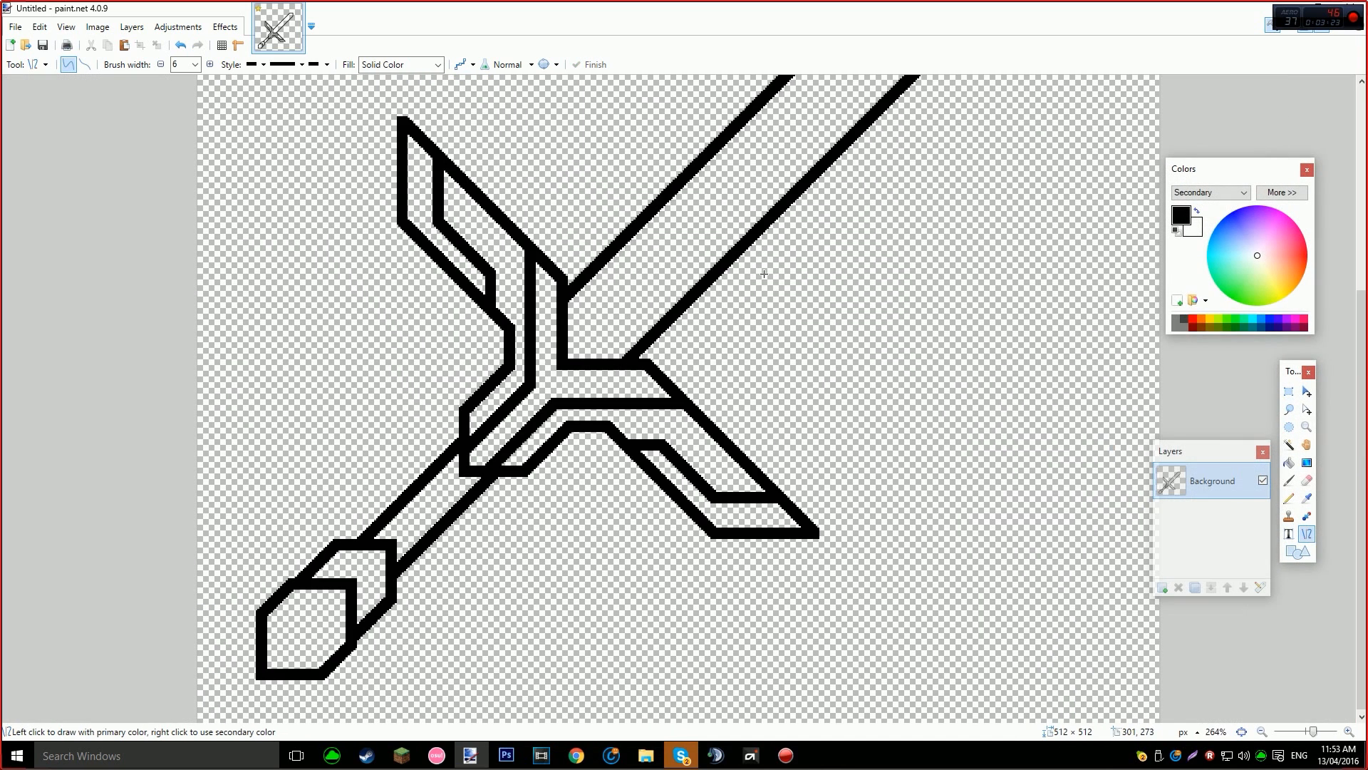
scroll(753, 290, "down", 2)
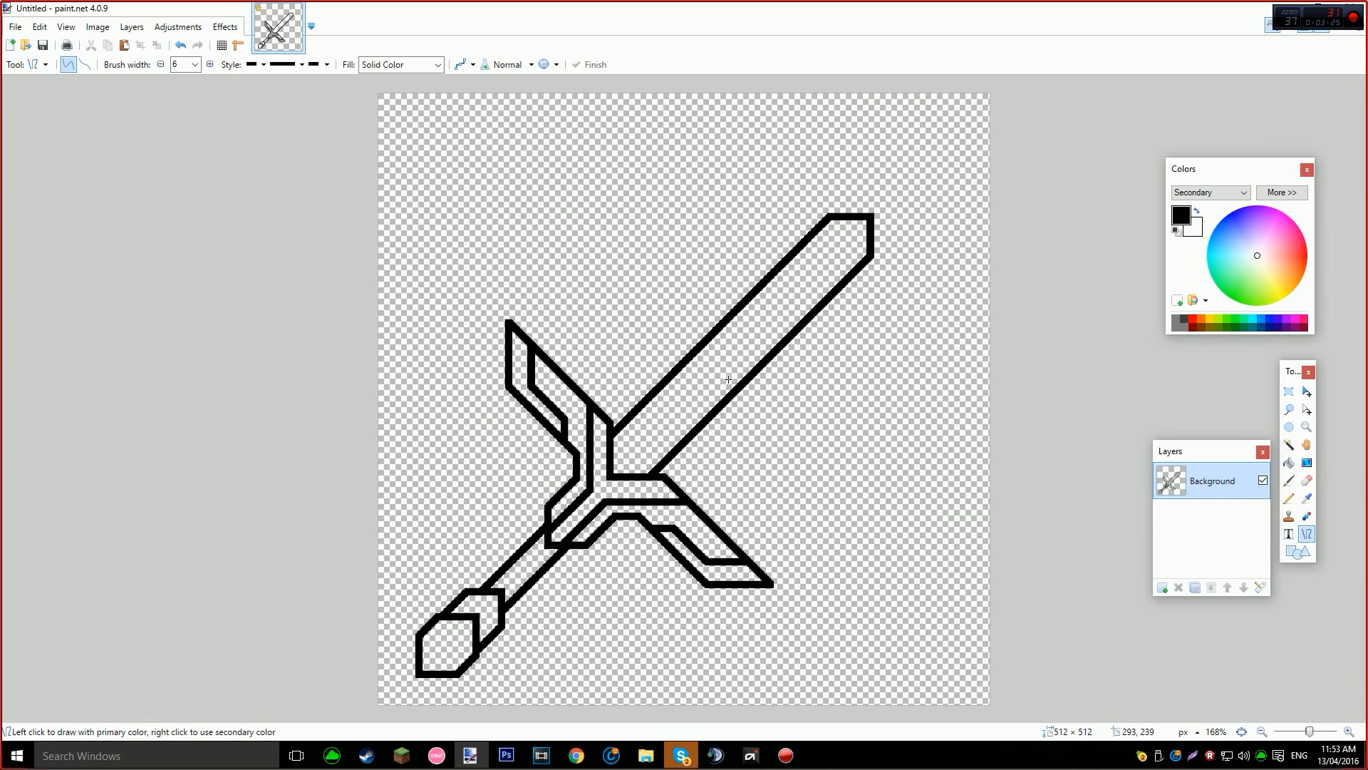
scroll(683, 402, "down", 1)
Draw a horizontal and a vertical 6 px line forming a corner across the handle just above the collar.
scroll(370, 525, "up", 5)
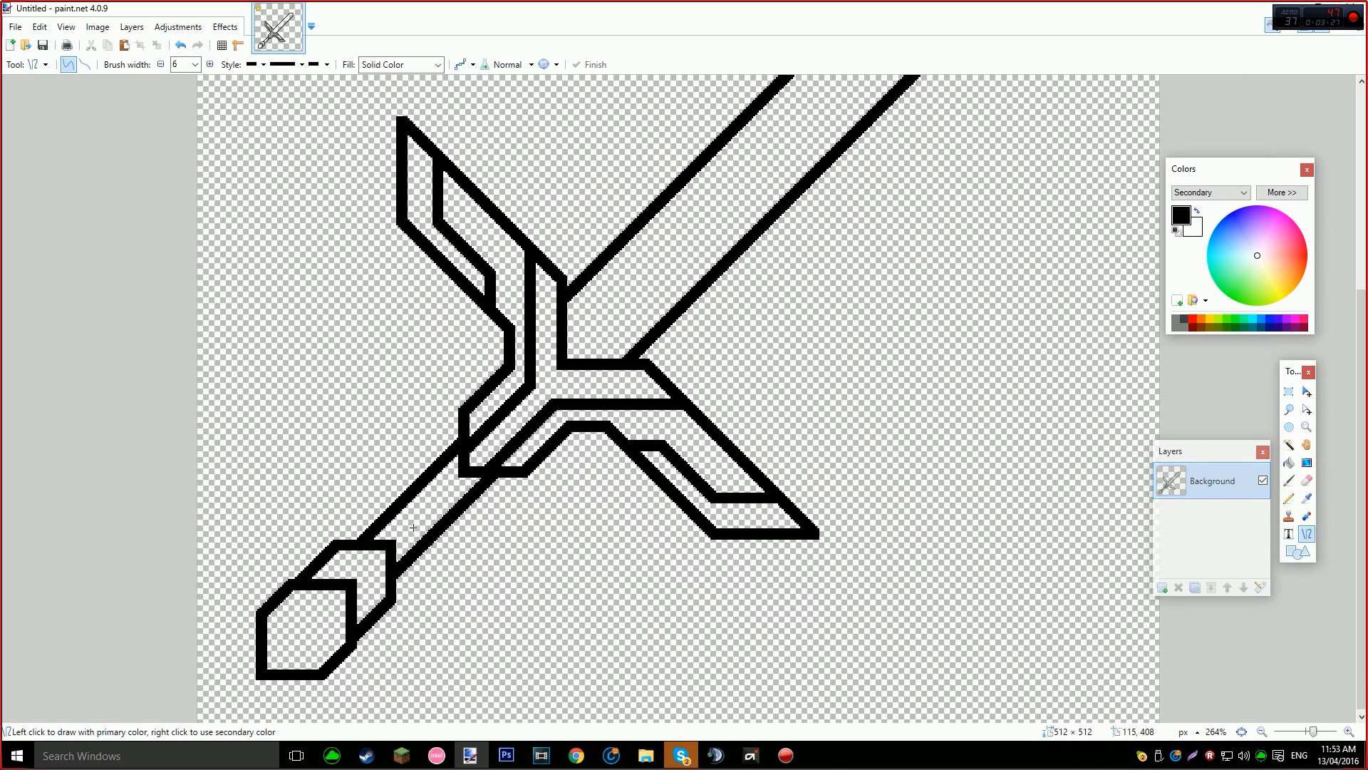
scroll(271, 506, "up", 2)
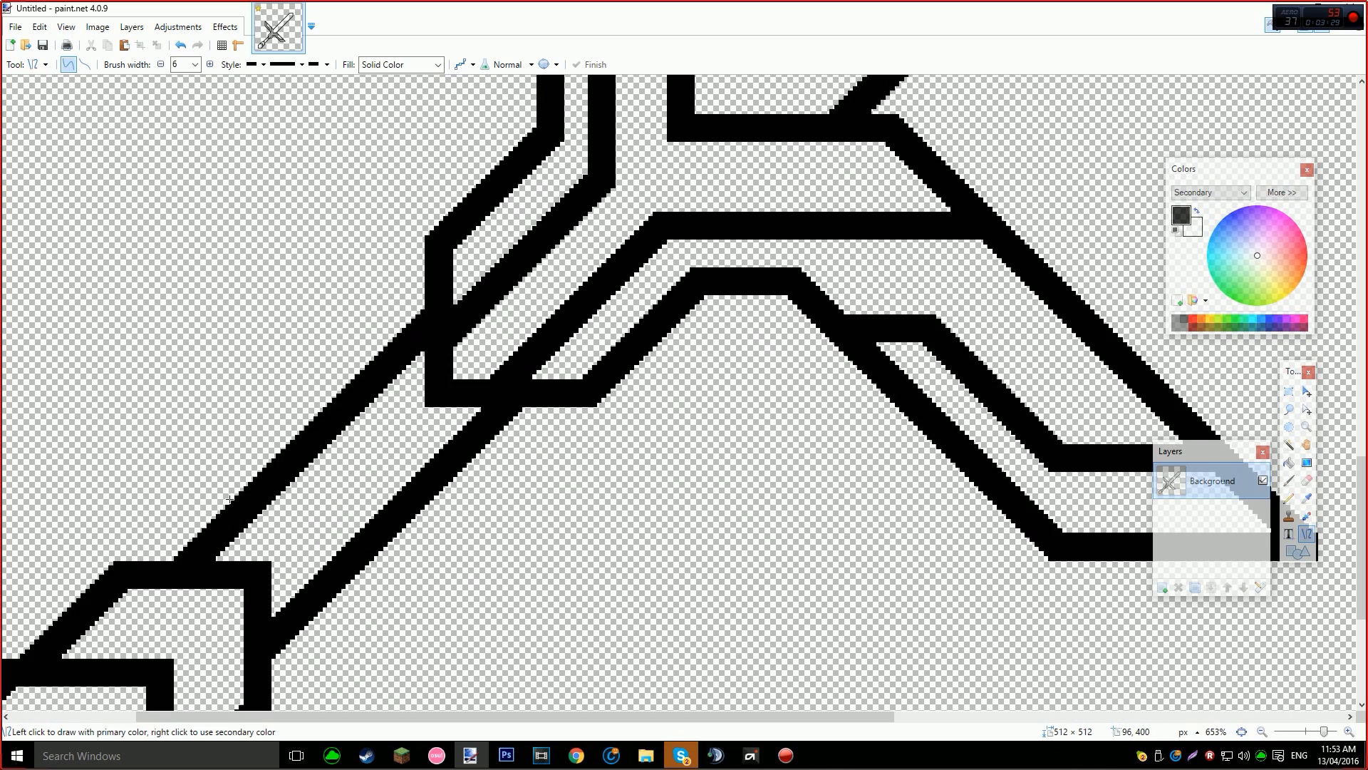
left_click_drag(228, 517, 335, 479)
key("ctrl+z")
mouse_move(230, 532)
left_mouse_down()
mouse_move(288, 492)
mouse_move(323, 509)
mouse_move(302, 520)
mouse_move(296, 596)
left_mouse_up()
key("ctrl+z")
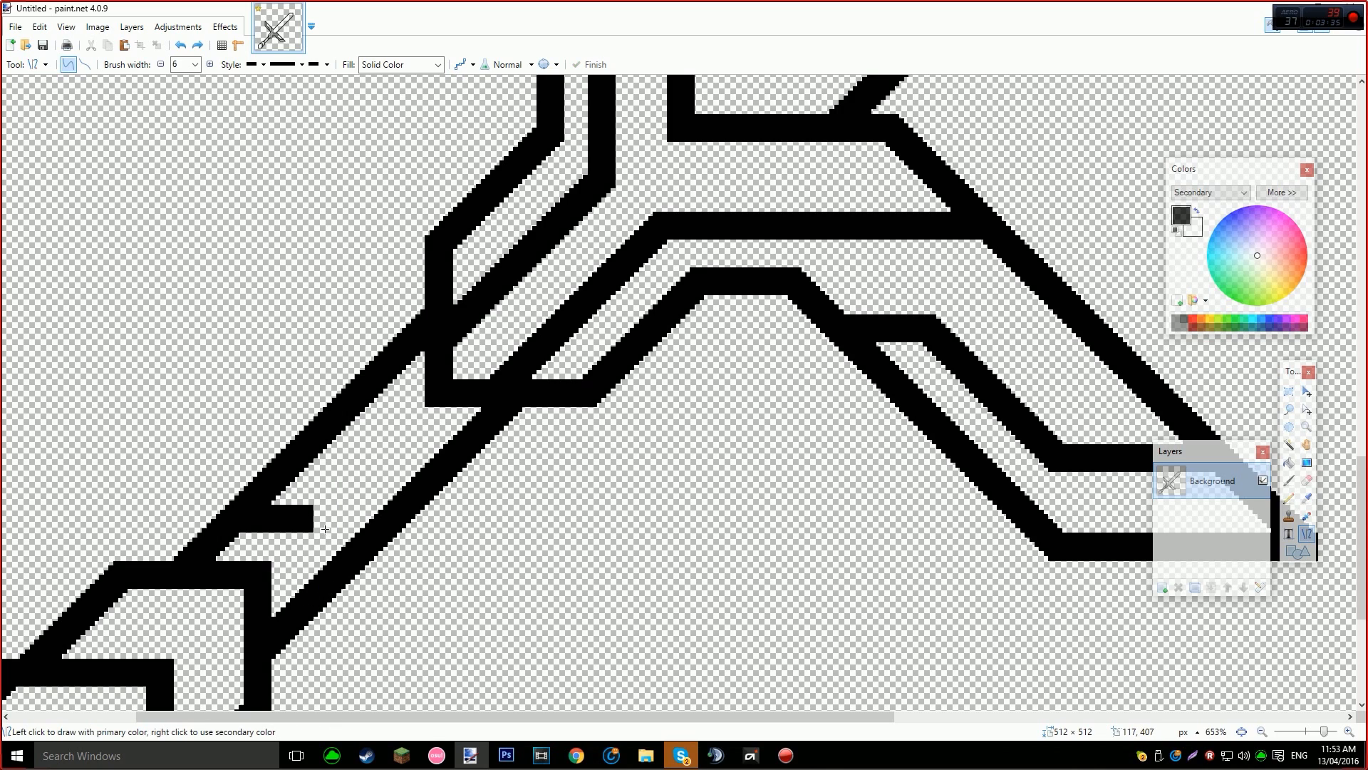
left_click_drag(319, 510, 318, 578)
key("Return")
scroll(320, 549, "up", 3, "ctrl")
key("p")
left_click_drag(319, 466, 349, 453)
scroll(349, 453, "down", 3, "ctrl")
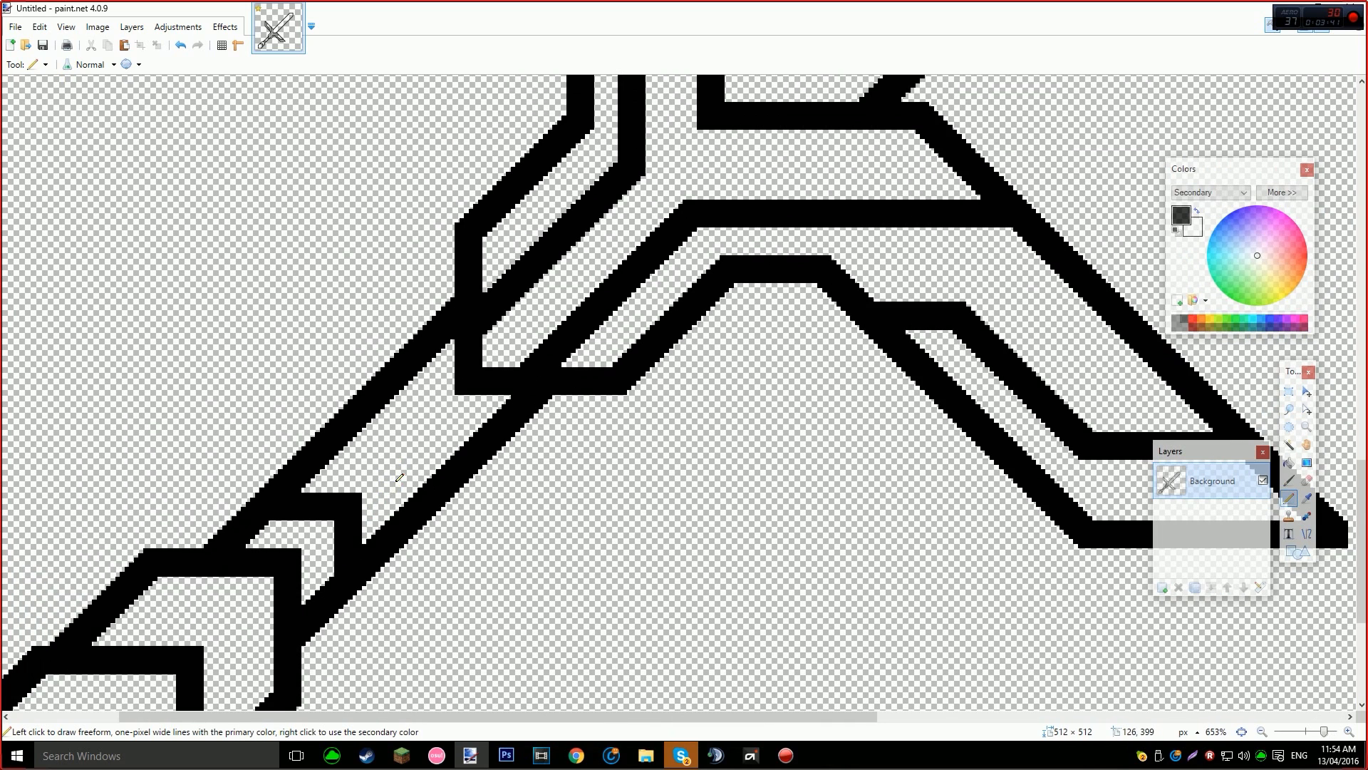
scroll(419, 483, "down", 1, "ctrl")
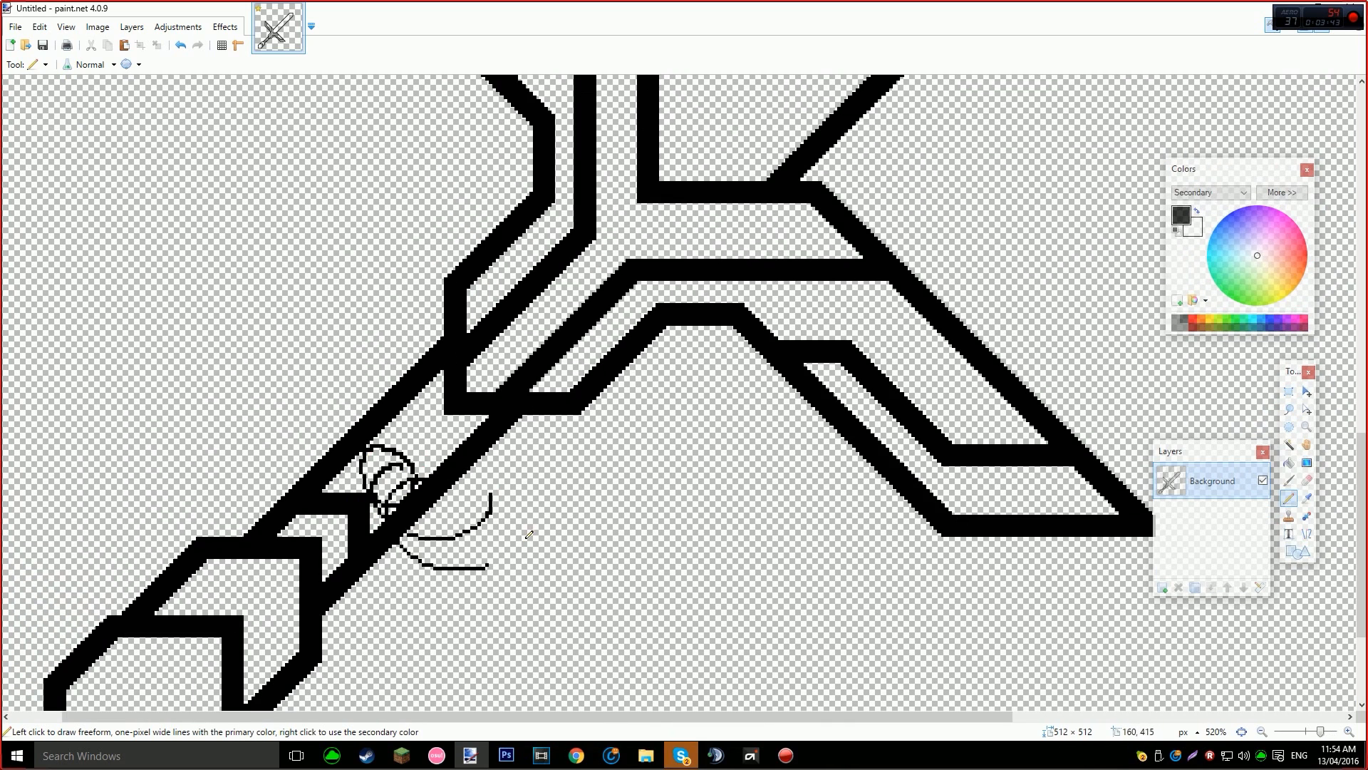
key("z")
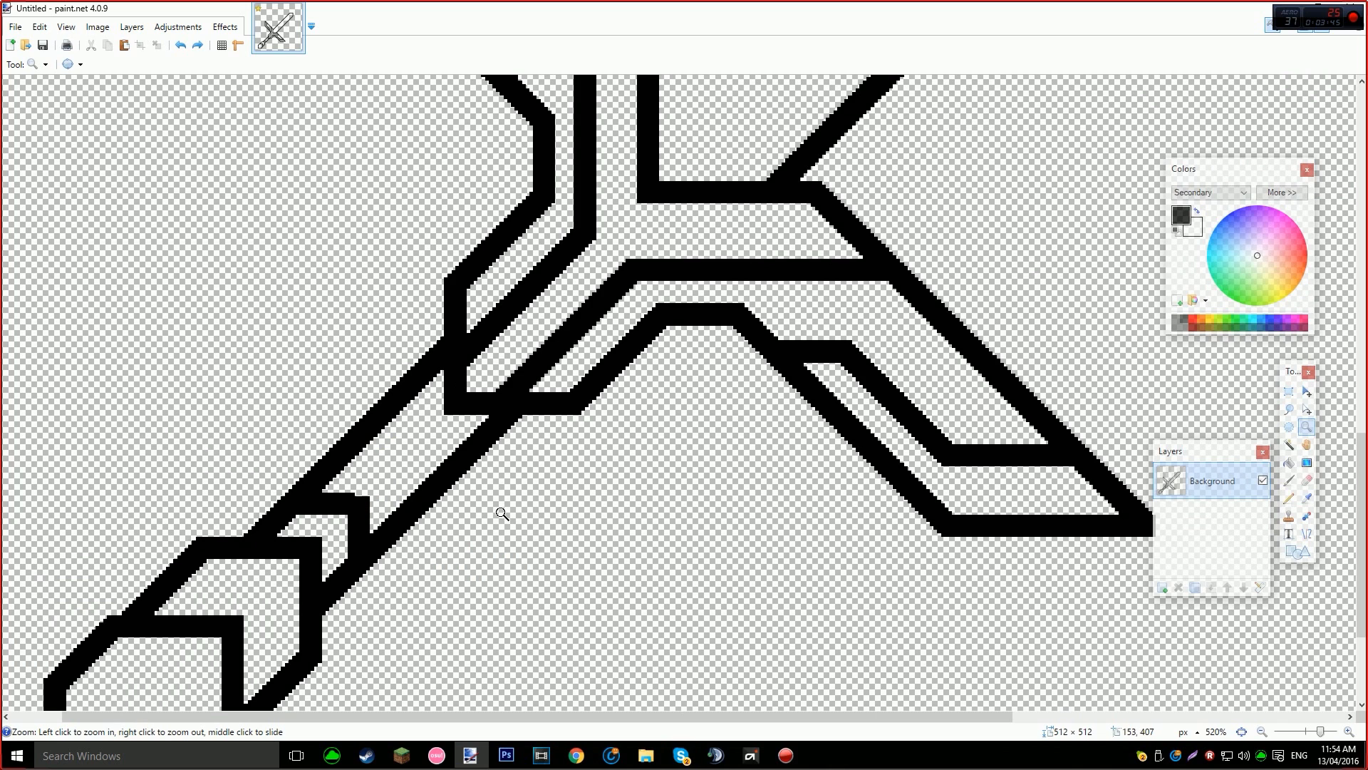
key("o")
scroll(396, 458, "up", 4, "ctrl")
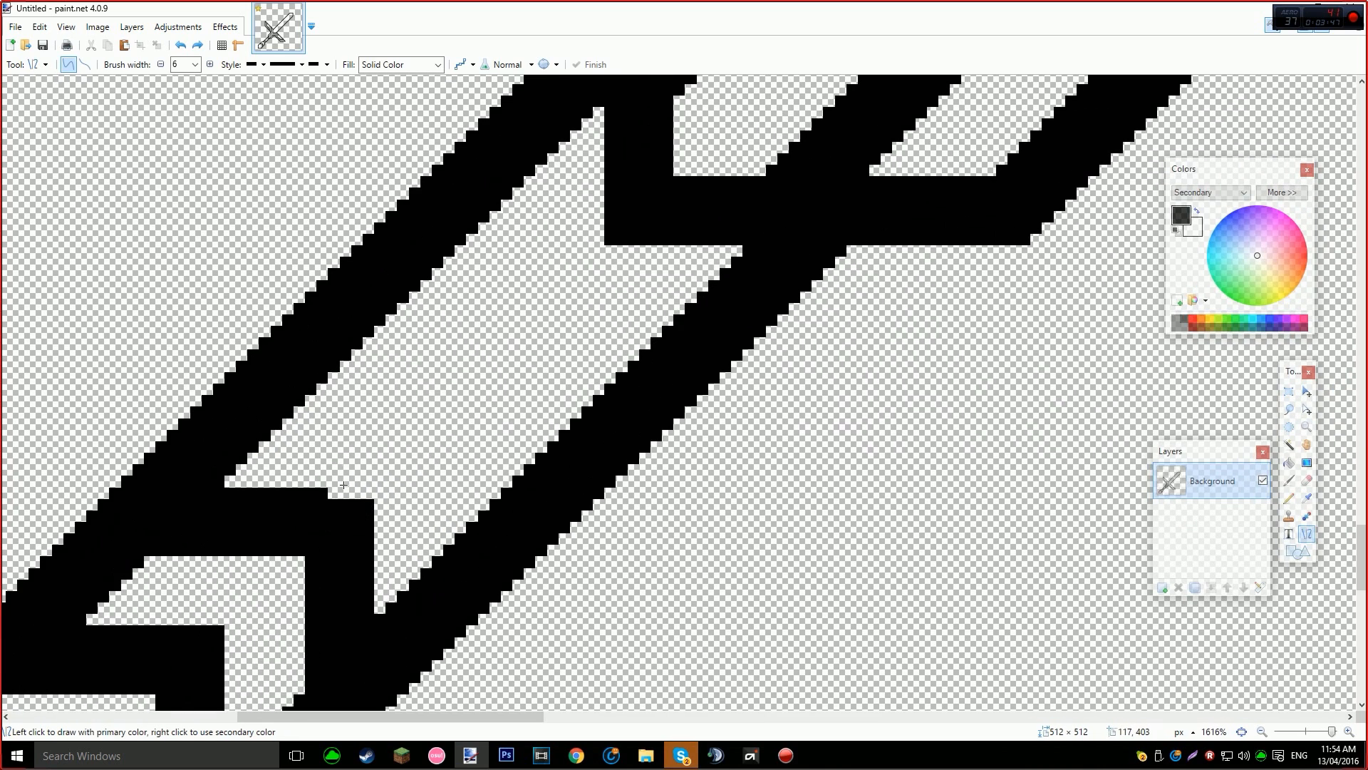
left_click(188, 31)
left_click_drag(219, 78, 115, 182)
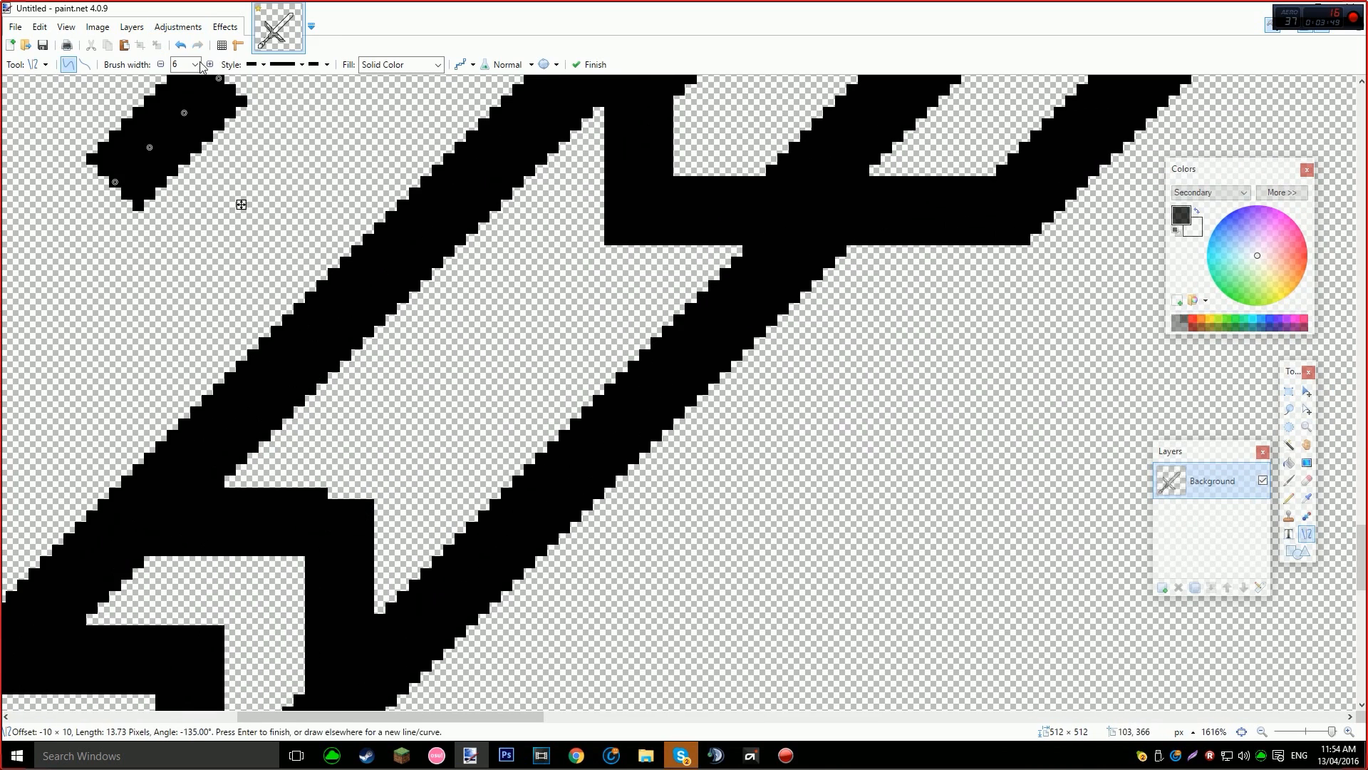
key("ctrl+z")
left_click(199, 46)
key("ctrl+z")
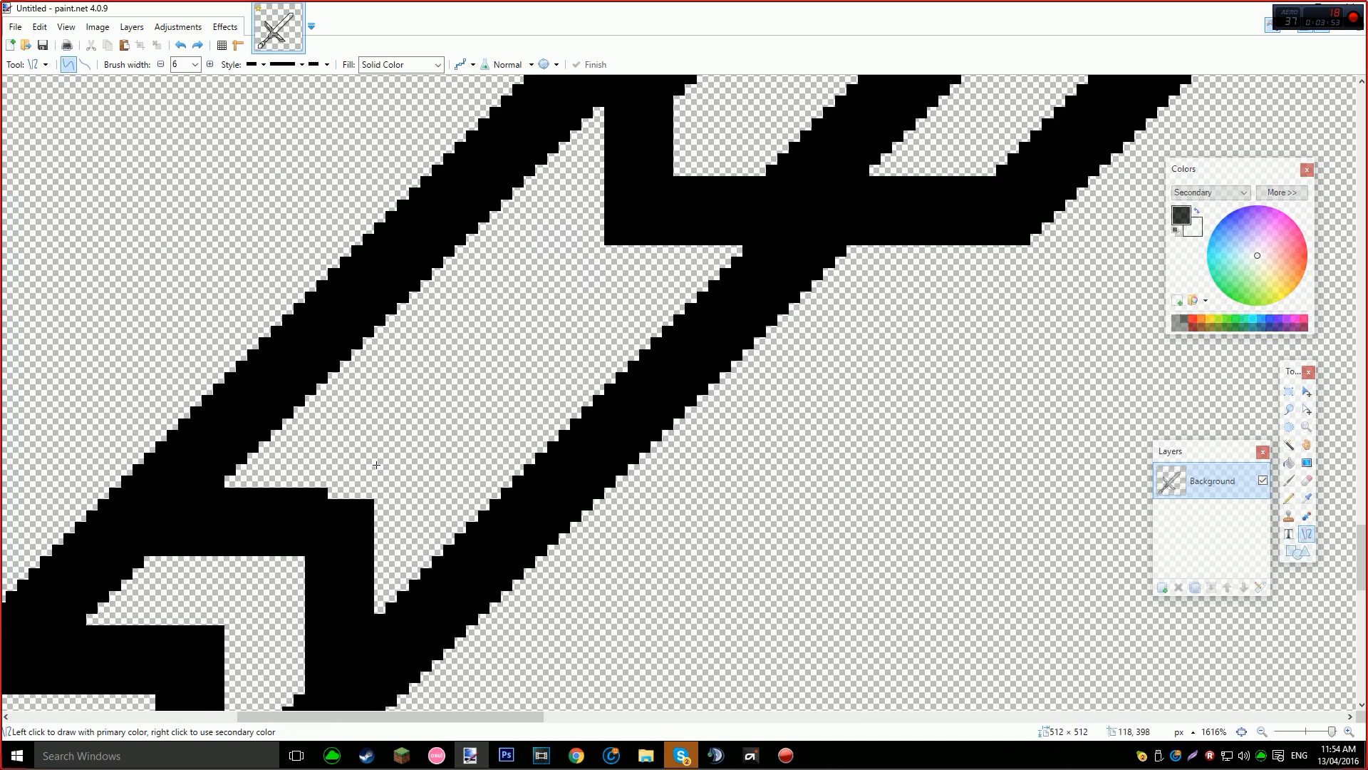
Fill in the missing pixels at the outer tip of the new handle corner with the Pencil.
scroll(373, 458, "up", 2, "ctrl")
key("p")
left_click_drag(325, 513, 356, 515)
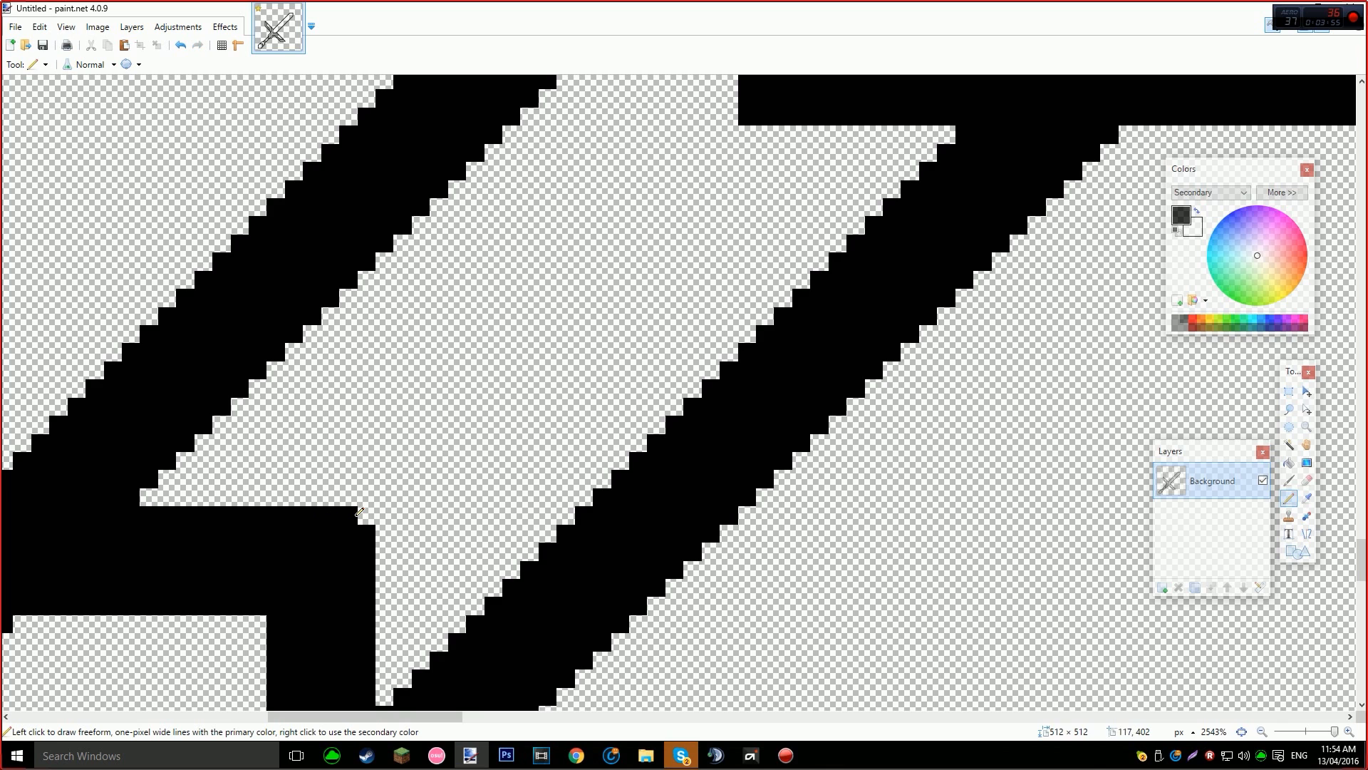
left_click(365, 515)
scroll(287, 339, "down", 5, "ctrl")
scroll(462, 522, "up", 2, "ctrl")
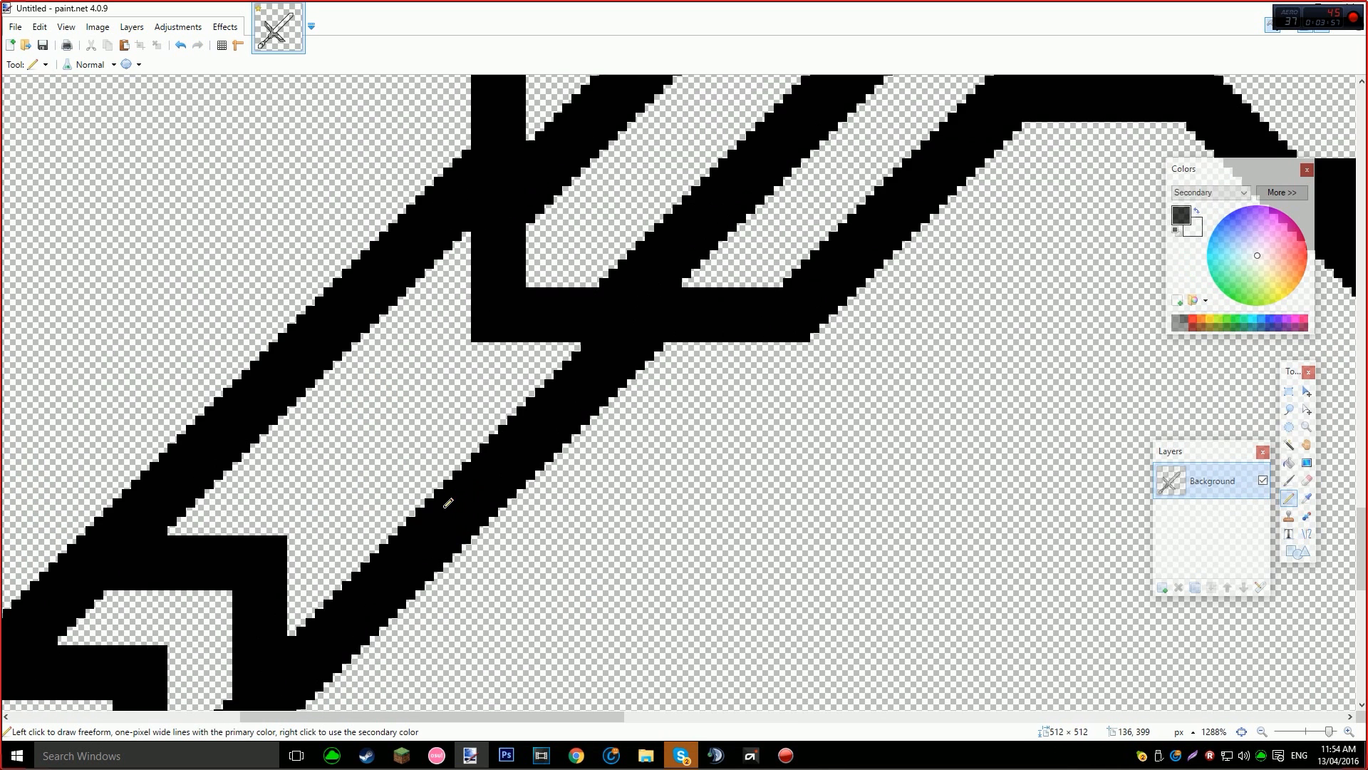
Try a second, opposite-facing corner across the handle below the crossguard, using a vertical and a 22 px horizontal 6 px line.
scroll(439, 483, "up", 2)
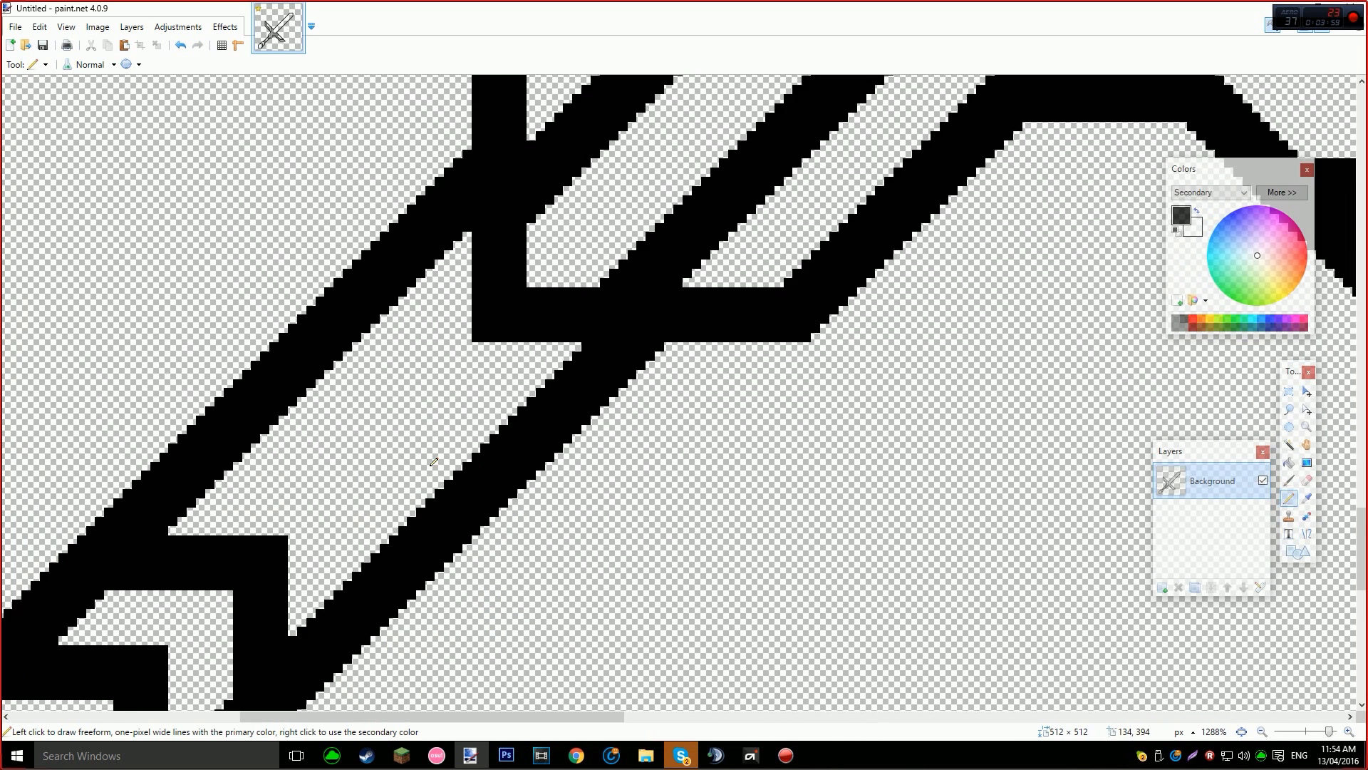
key("o")
left_click_drag(393, 245, 396, 399)
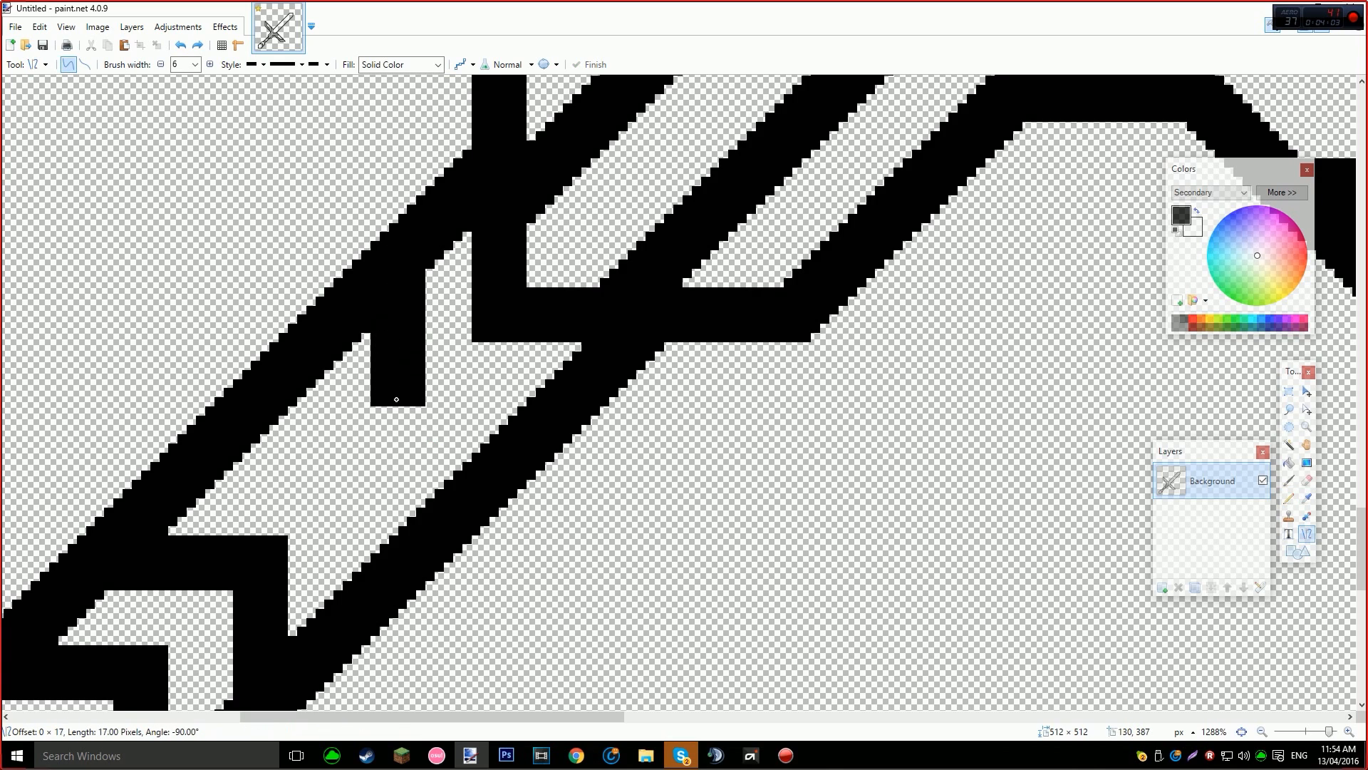
key("ctrl+z")
left_click_drag(373, 277, 454, 426)
key("ctrl+z")
mouse_move(366, 423)
left_mouse_down()
mouse_move(550, 421)
mouse_move(539, 422)
left_mouse_up()
key("ctrl+z")
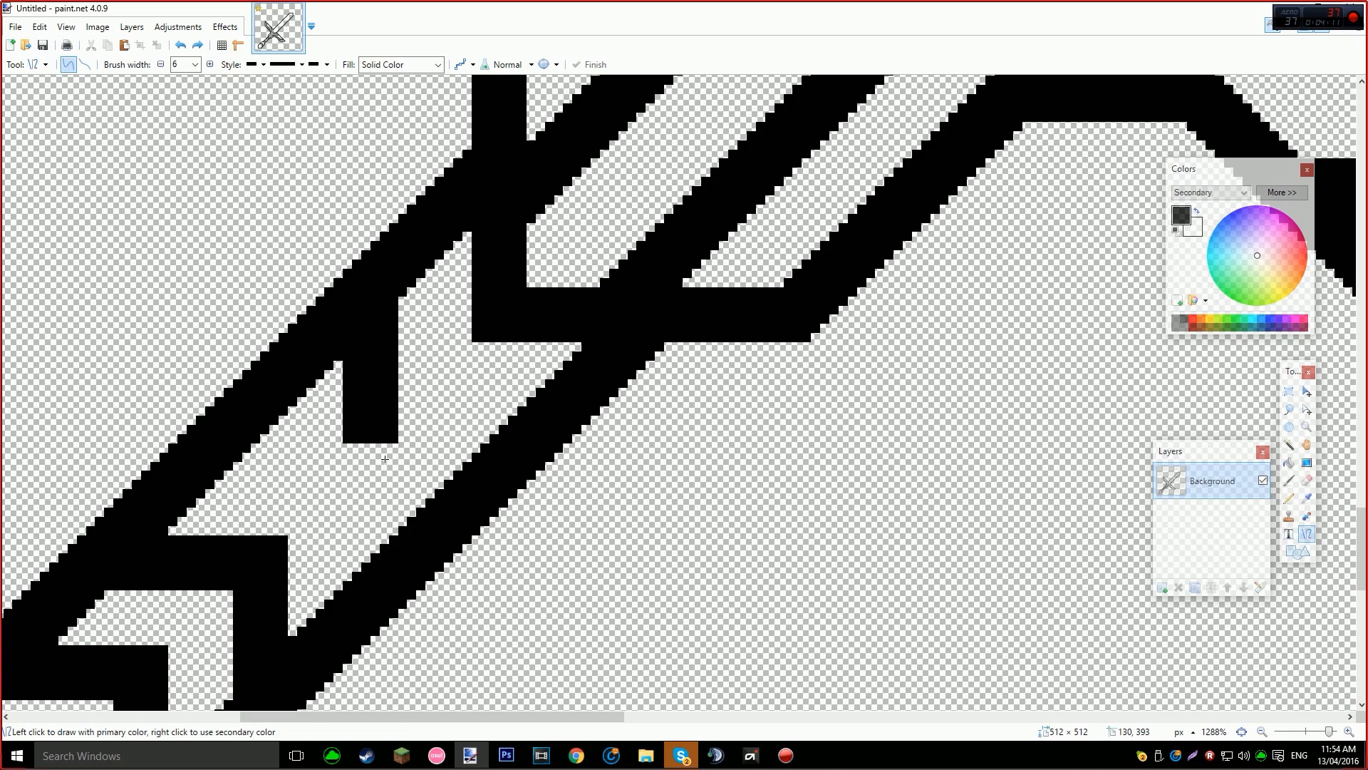
left_click_drag(355, 460, 505, 456)
key("ctrl+z")
left_click_drag(358, 443, 536, 440)
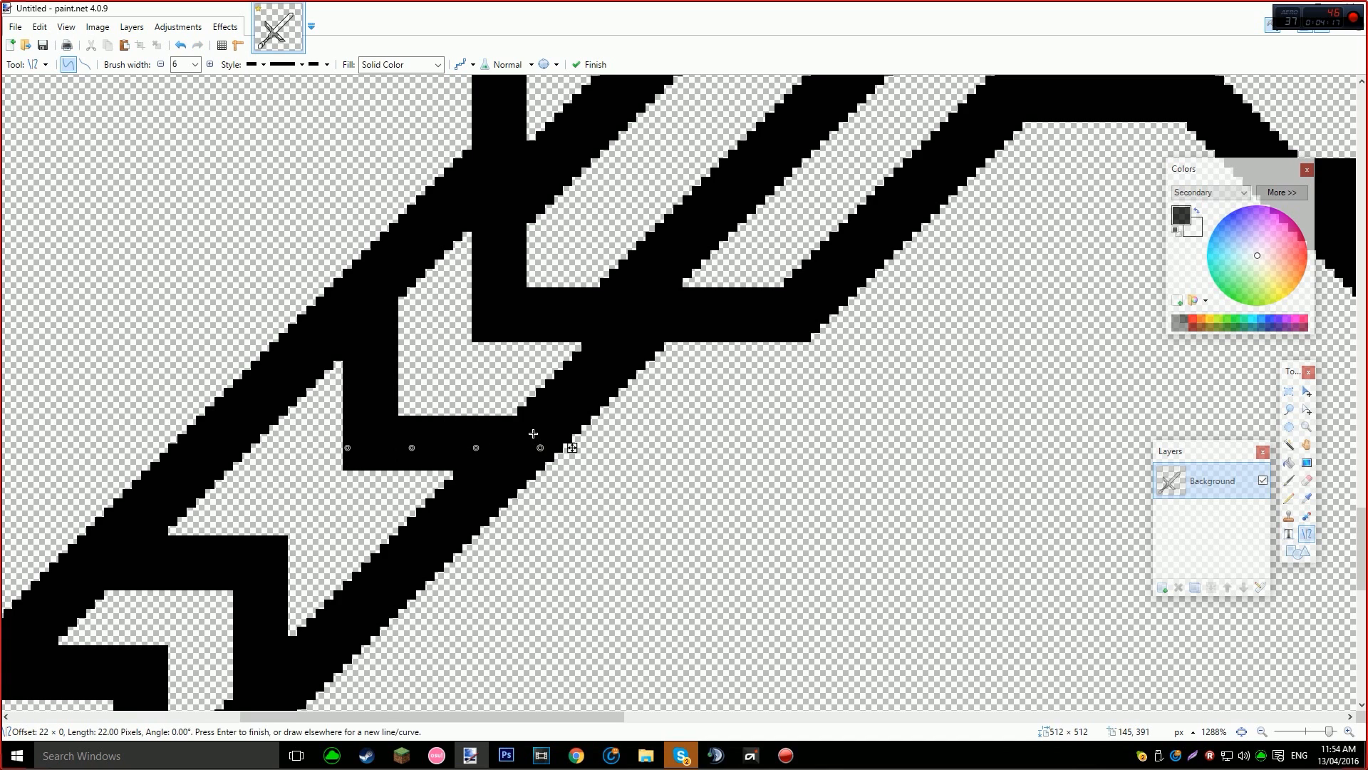
key("Return")
scroll(473, 473, "down", 7)
scroll(574, 484, "down", 2)
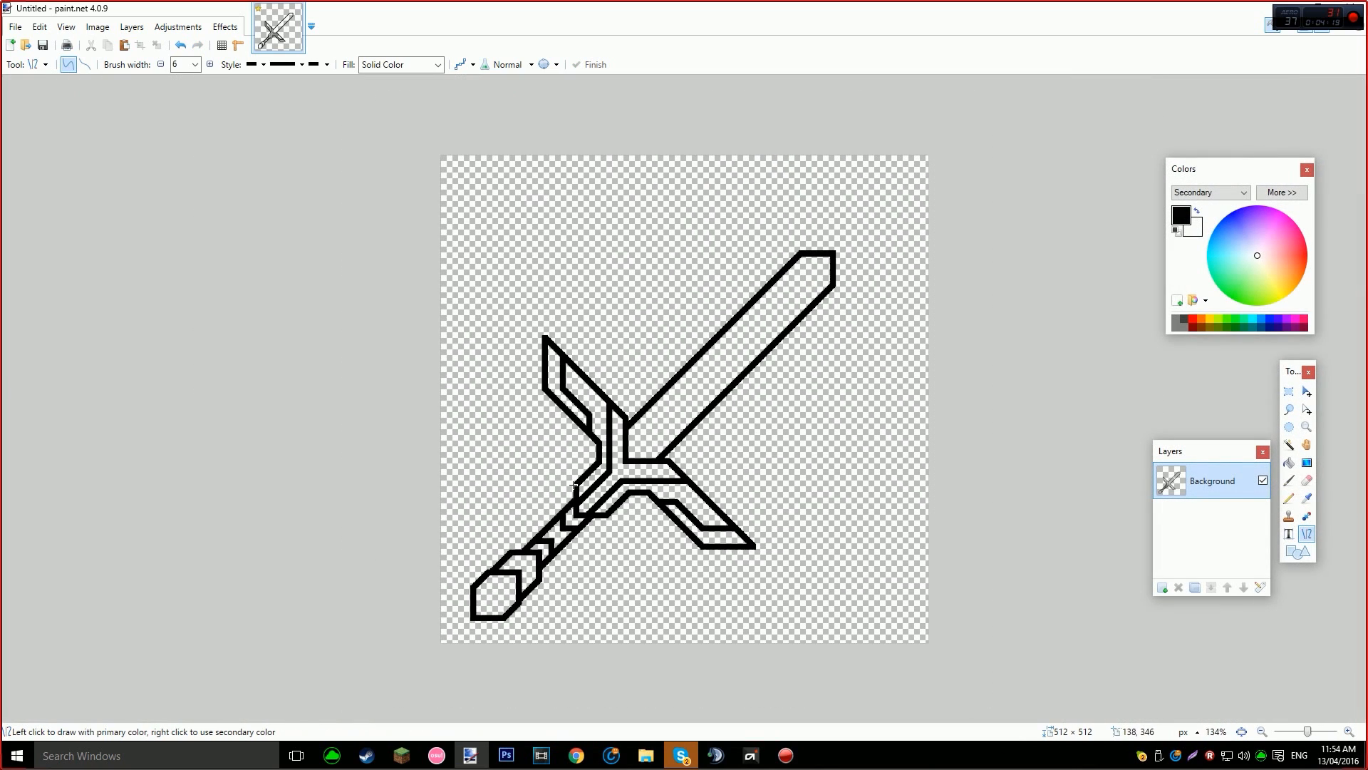
scroll(624, 539, "up", 4)
scroll(392, 595, "down", 3)
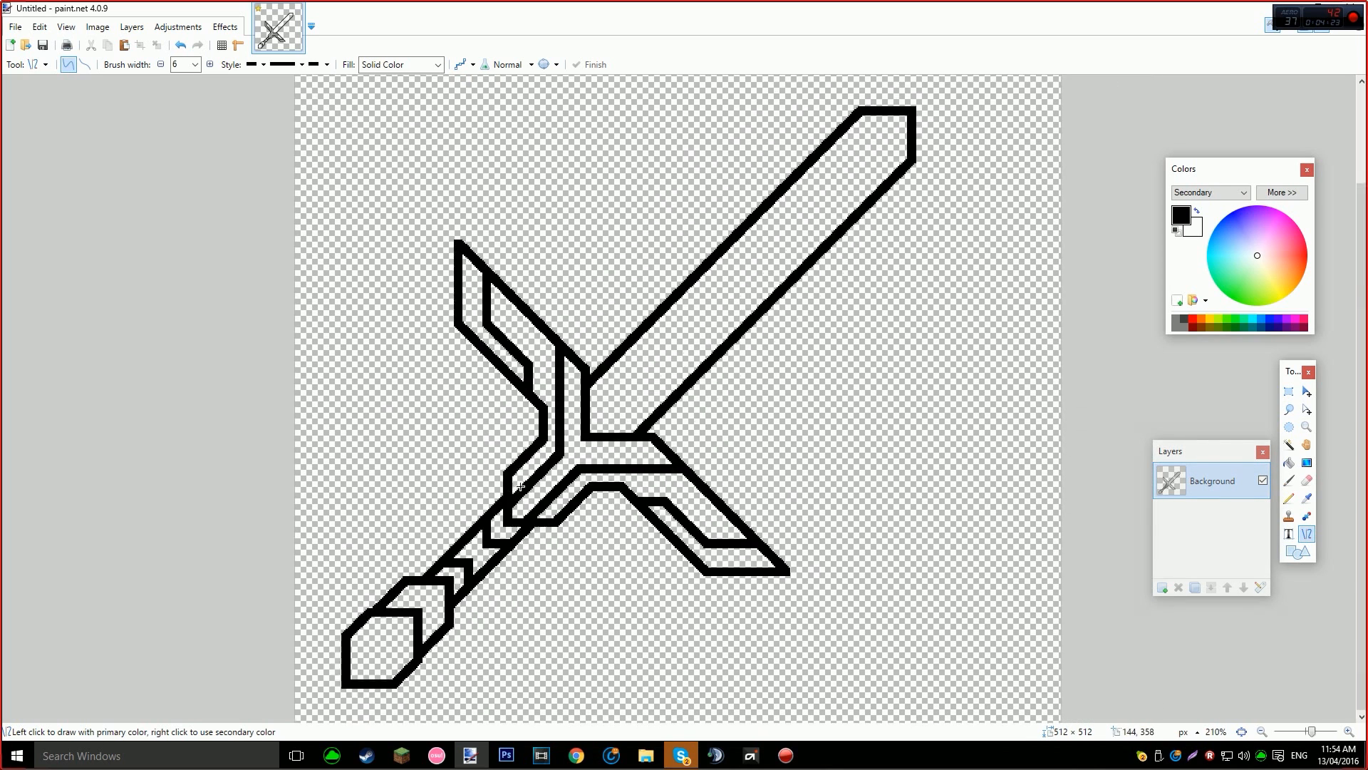
Undo the lines of the second handle corner below the crossguard.
scroll(445, 553, "up", 4)
scroll(445, 553, "up", 3)
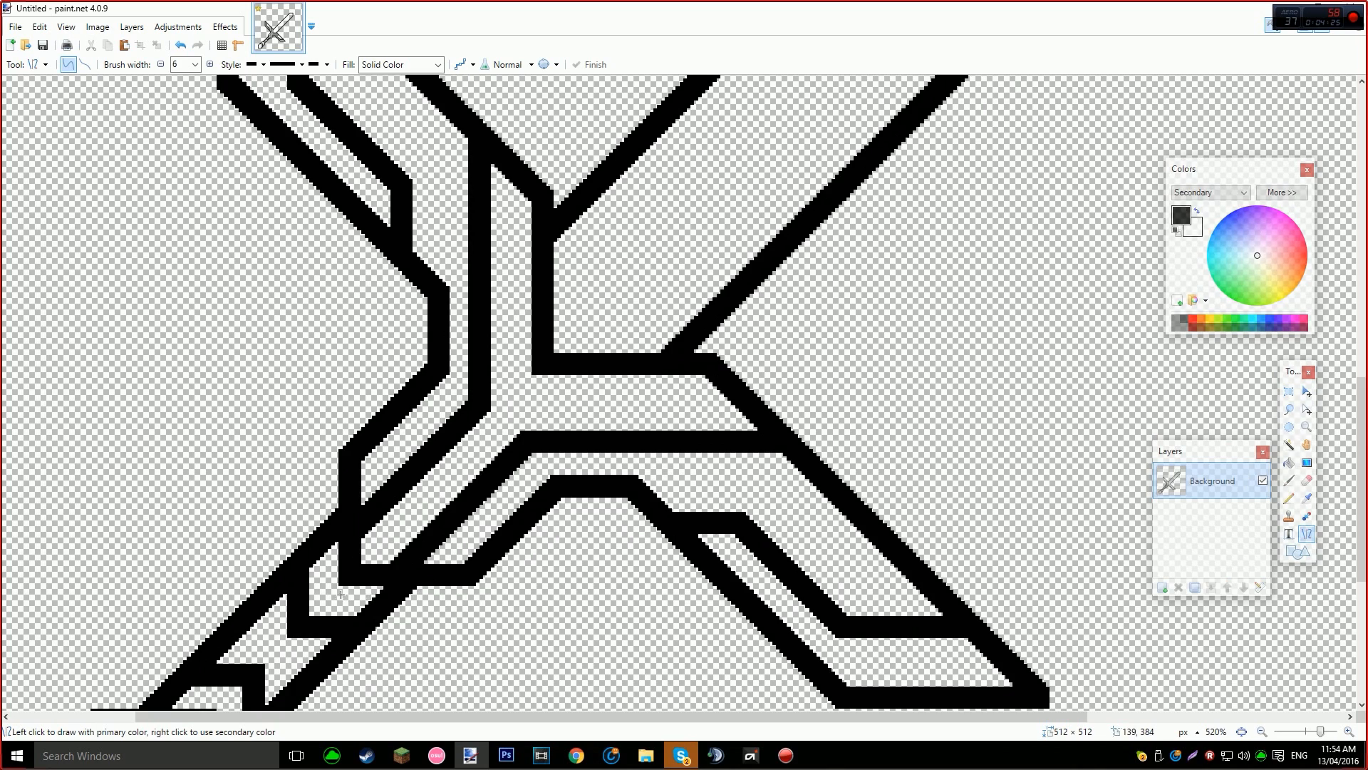
left_click_drag(300, 305, 300, 368)
key("ctrl+z")
key("ctrl+z")
key("ctrl+z")
key("ctrl+z")
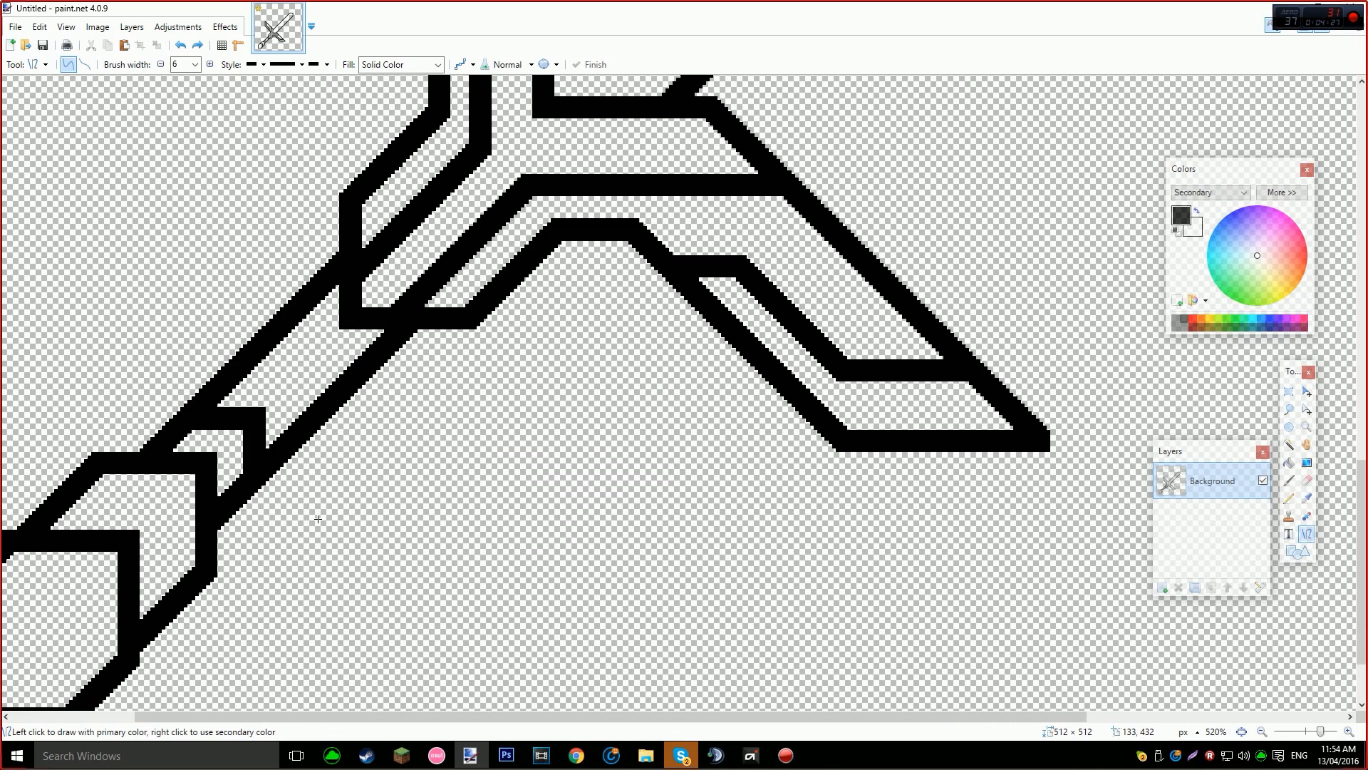
scroll(324, 523, "down", 5)
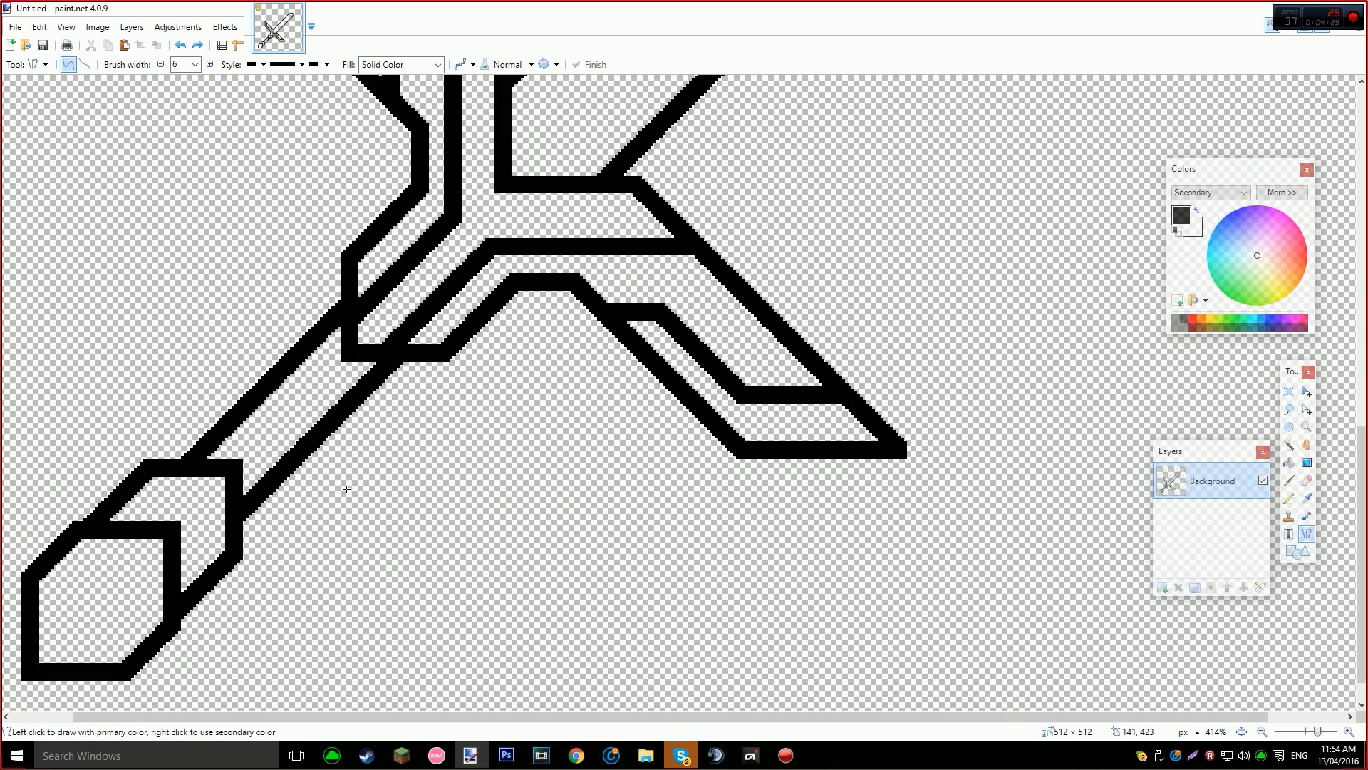
scroll(521, 525, "up", 1)
scroll(521, 525, "down", 2)
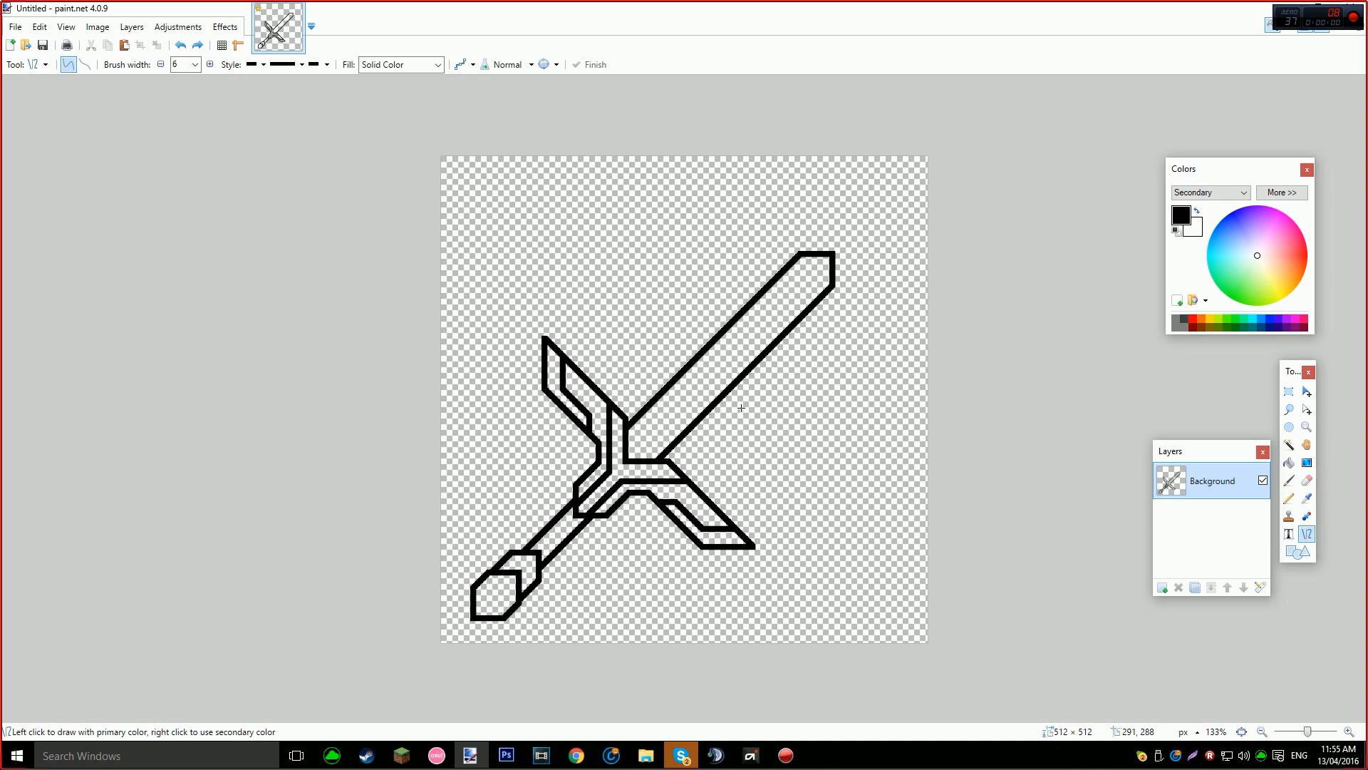
Select the broad inner section of both crossguard arms with the Magic Wand and set the secondary color to mid grey.
key("s")
key("s")
key("s")
key("s")
scroll(659, 452, "up", 4)
scroll(483, 528, "down", 1)
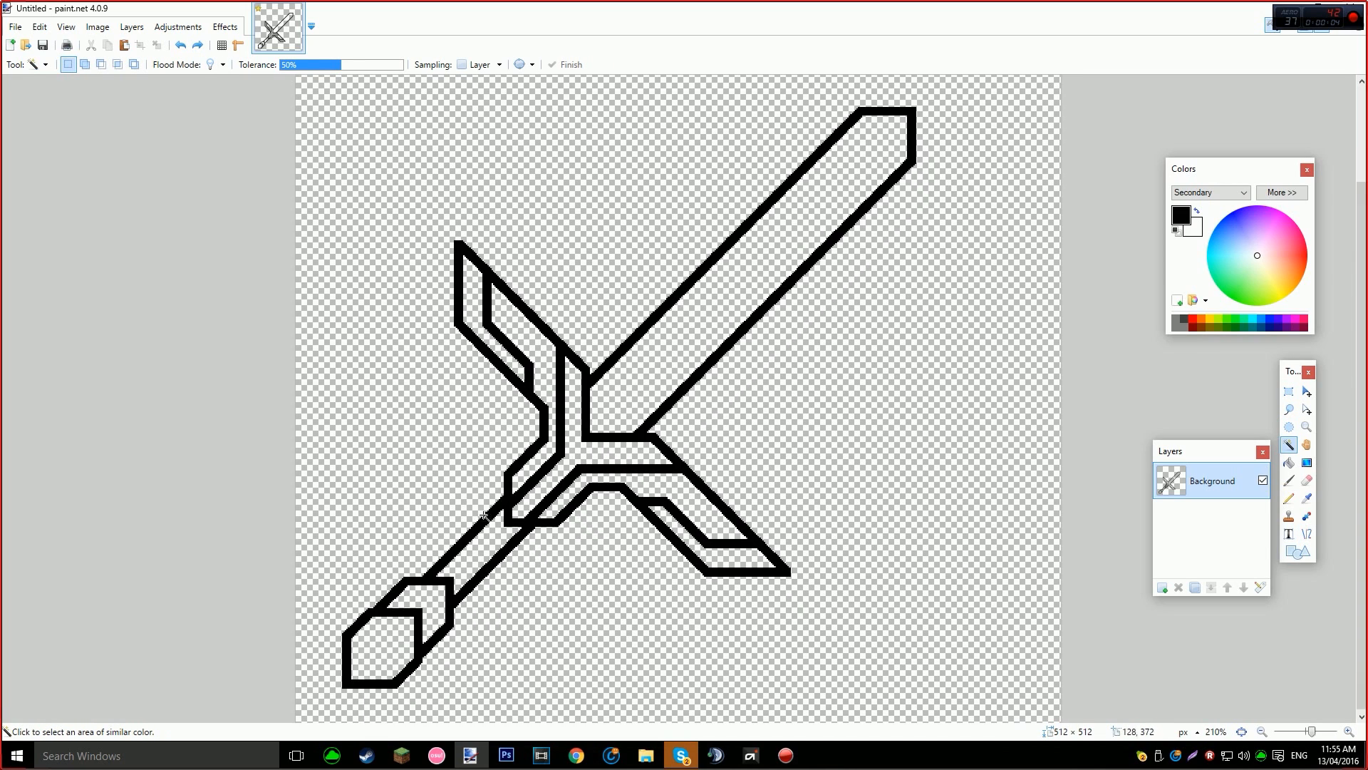
left_click(388, 632)
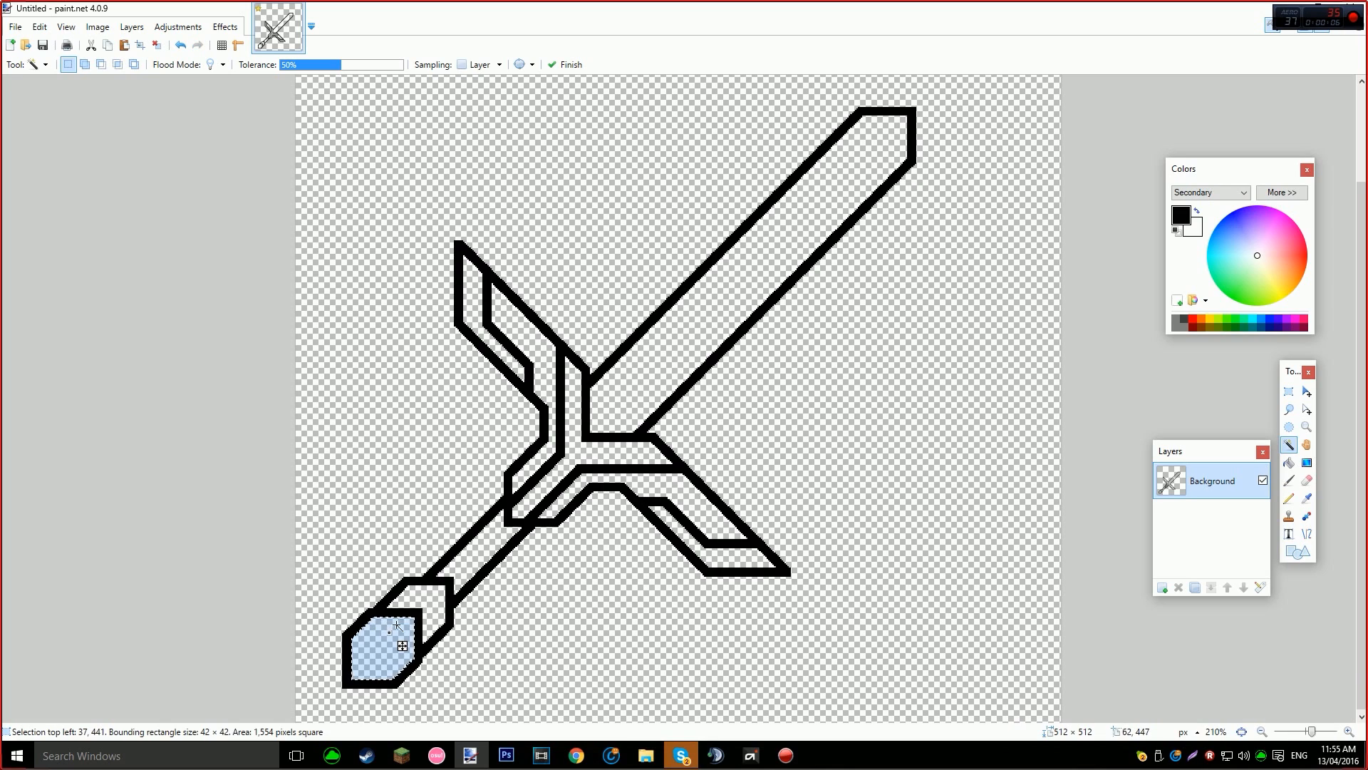
key("ctrl+d")
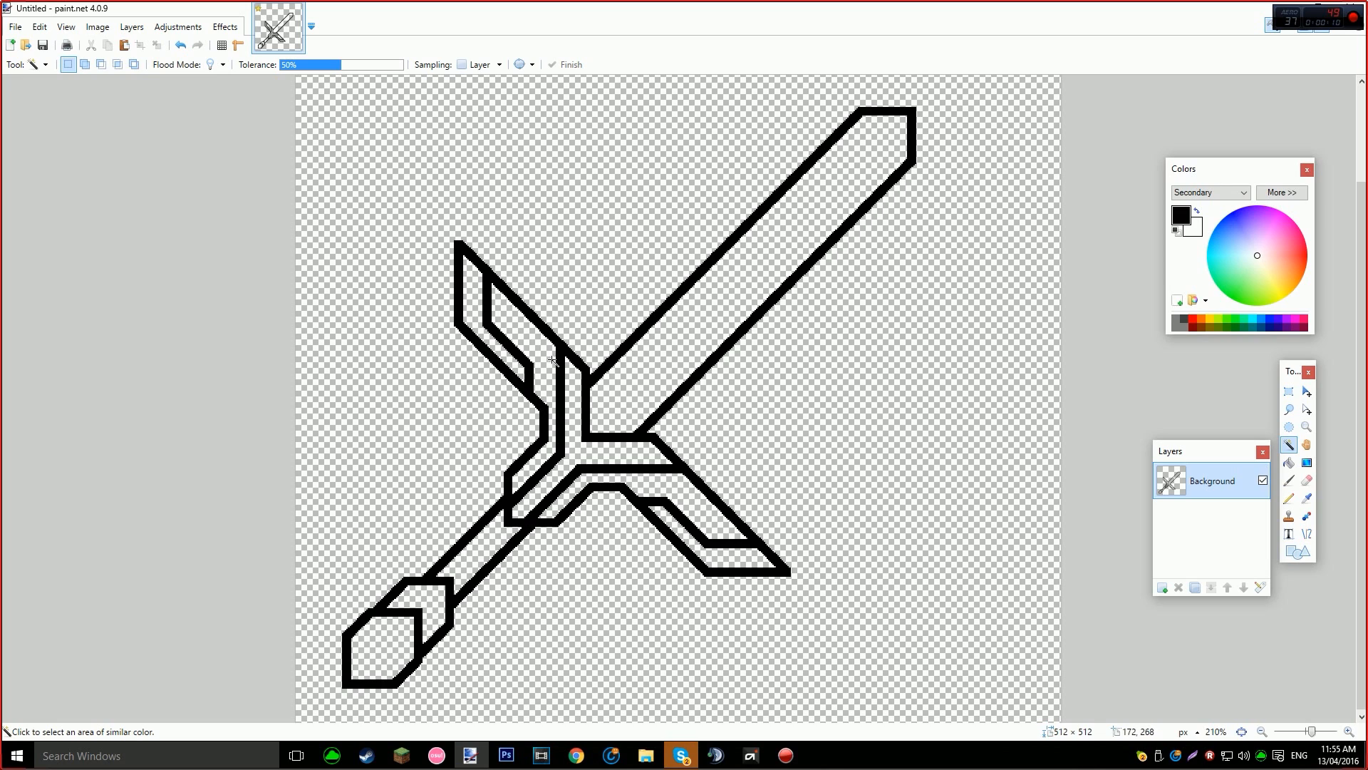
left_click(540, 362)
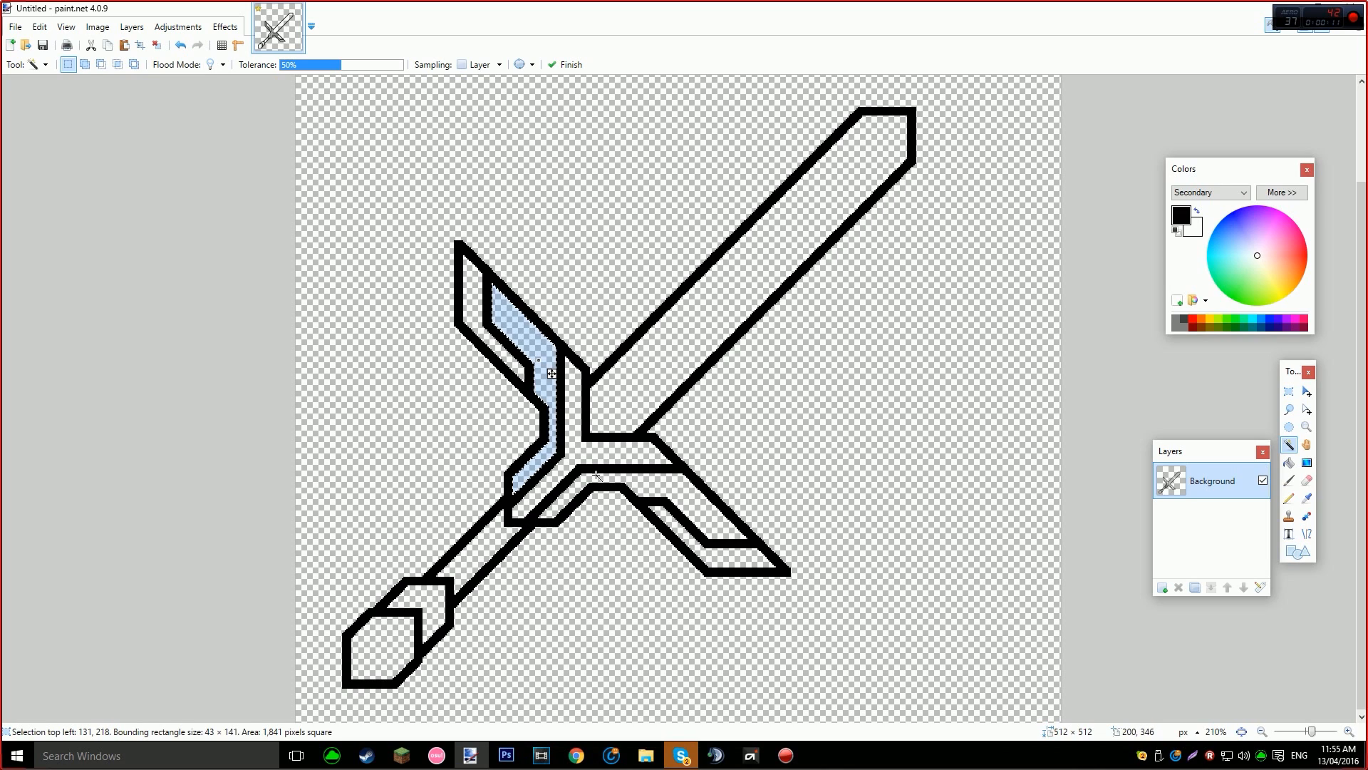
left_click(649, 489, "ctrl")
left_click_drag(1232, 171, 1115, 195)
right_click(1063, 349)
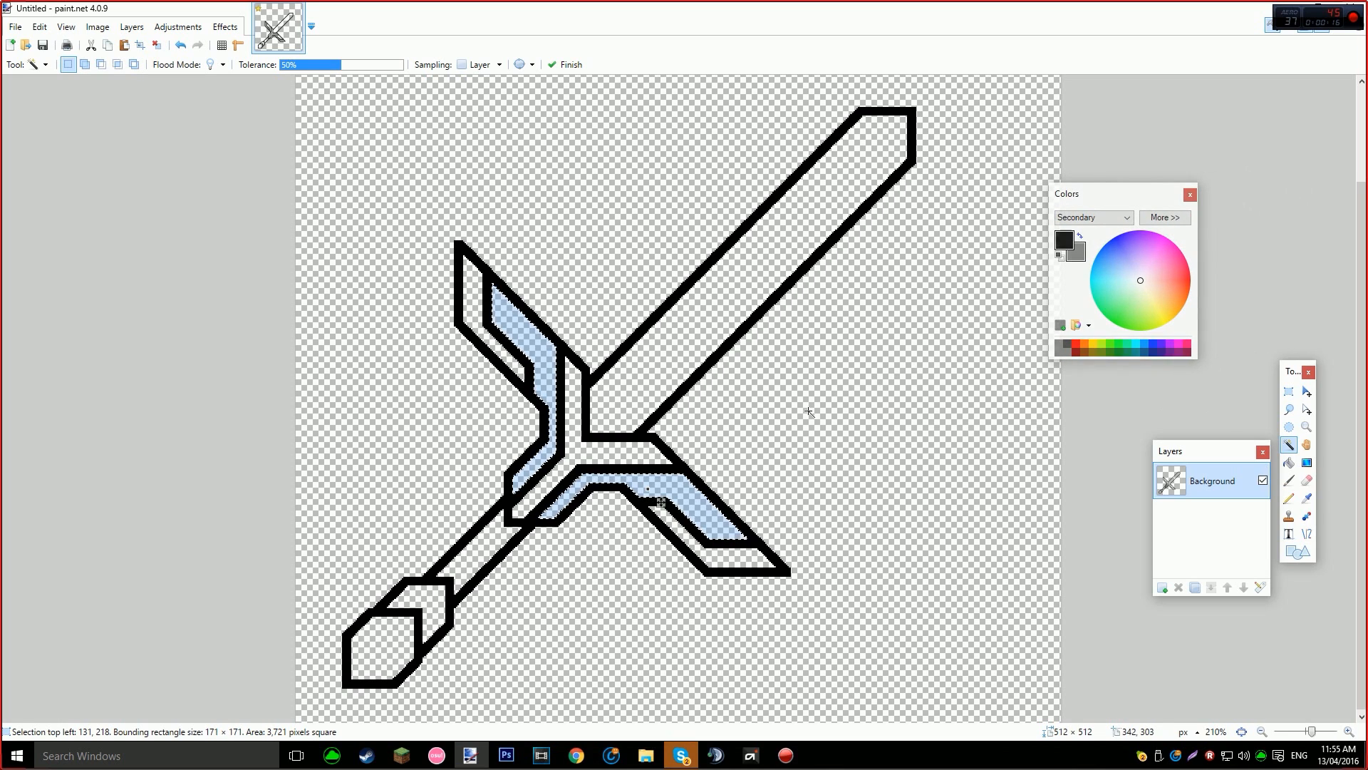
Fill the broad sections of both crossguard arms with the grey secondary color and clear the selection.
key("ctrl+d")
key("f")
left_click(671, 495)
key("ctrl+z")
right_click(671, 492)
right_click(546, 369)
key("ctrl+d")
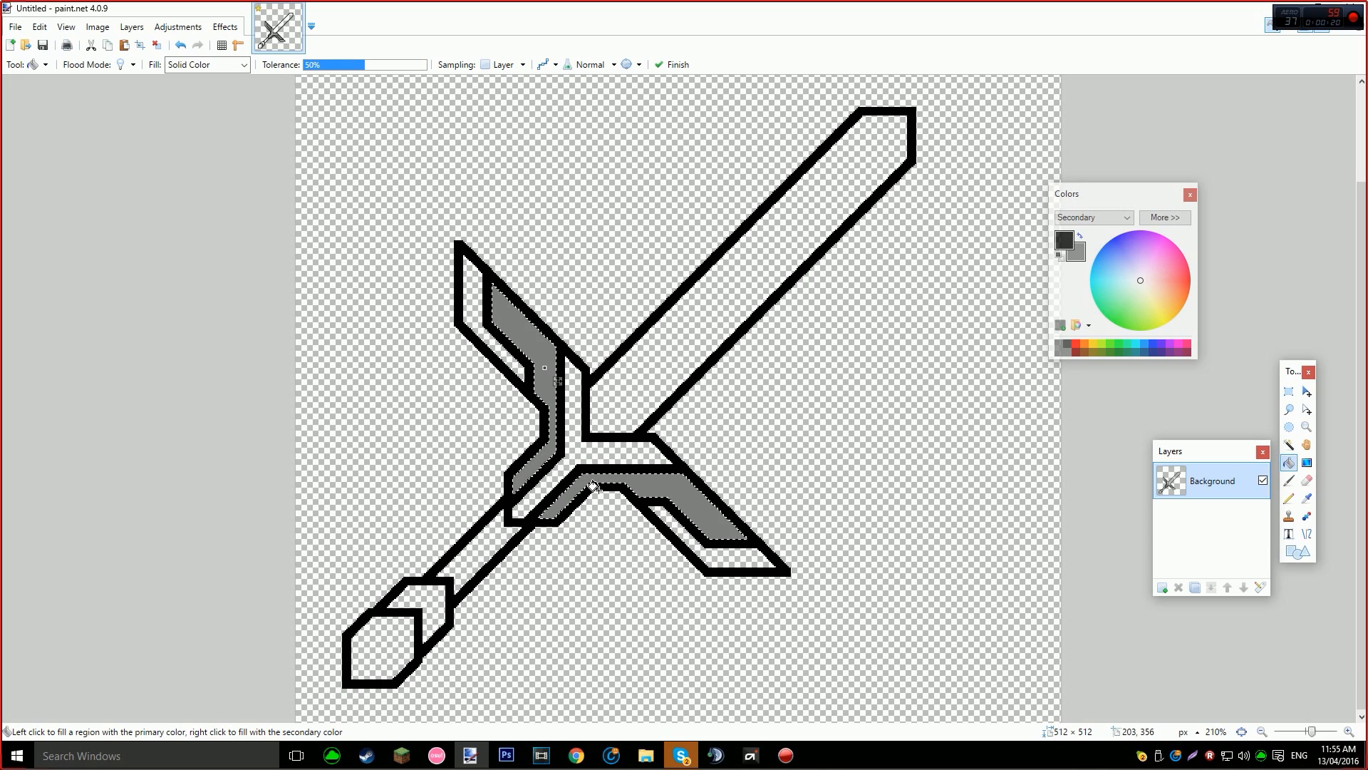
Select the Y-shaped central section of the crossguard with the Magic Wand and fill it with dark grey.
key("s")
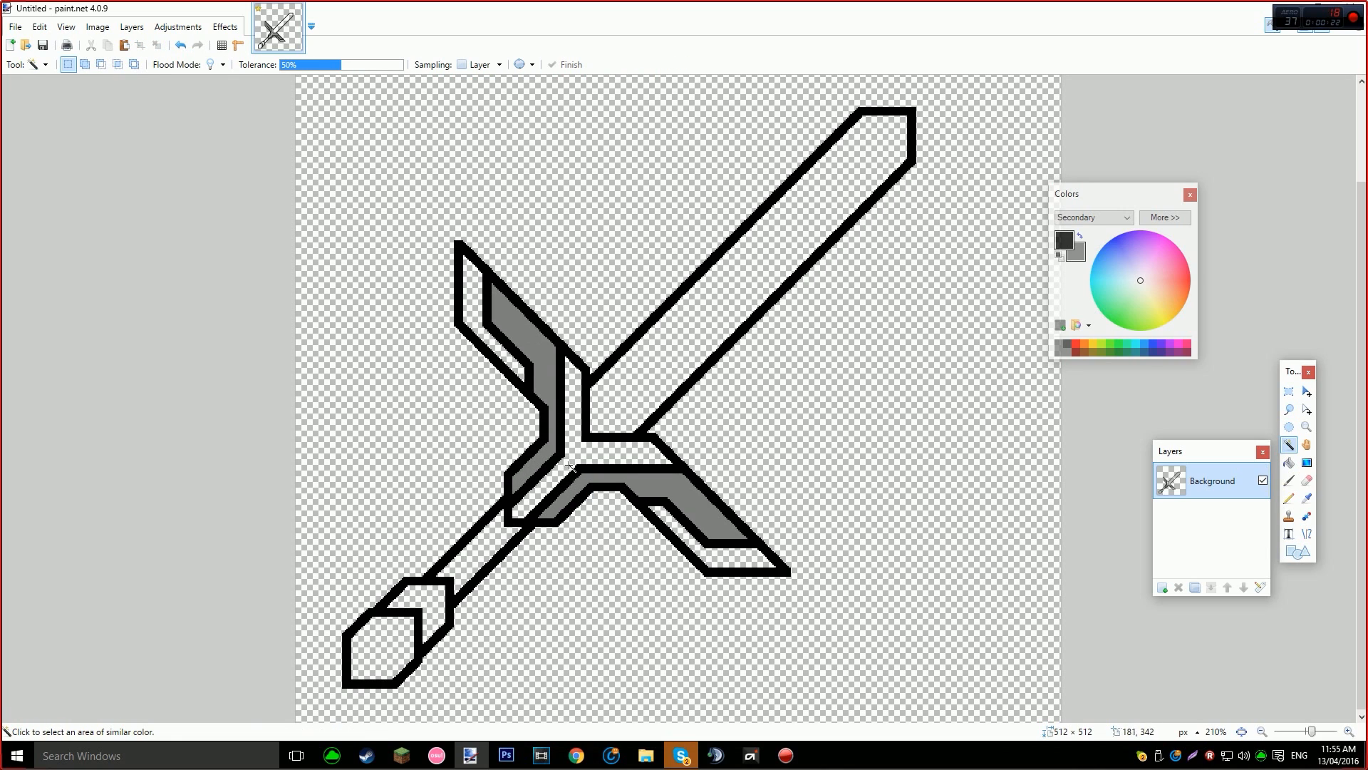
left_click(569, 449)
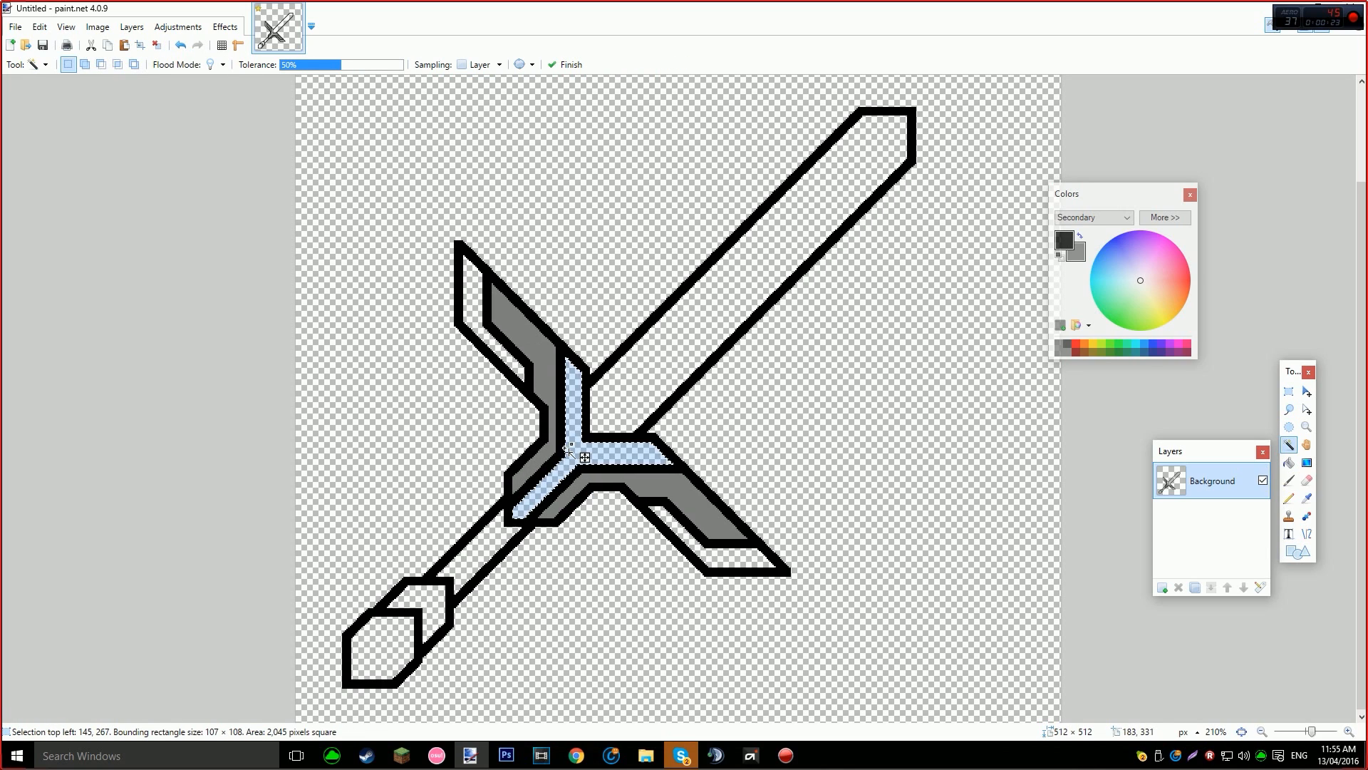
left_click(1068, 348)
key("f")
left_click(579, 455)
key("ctrl+d")
key("ctrl+z")
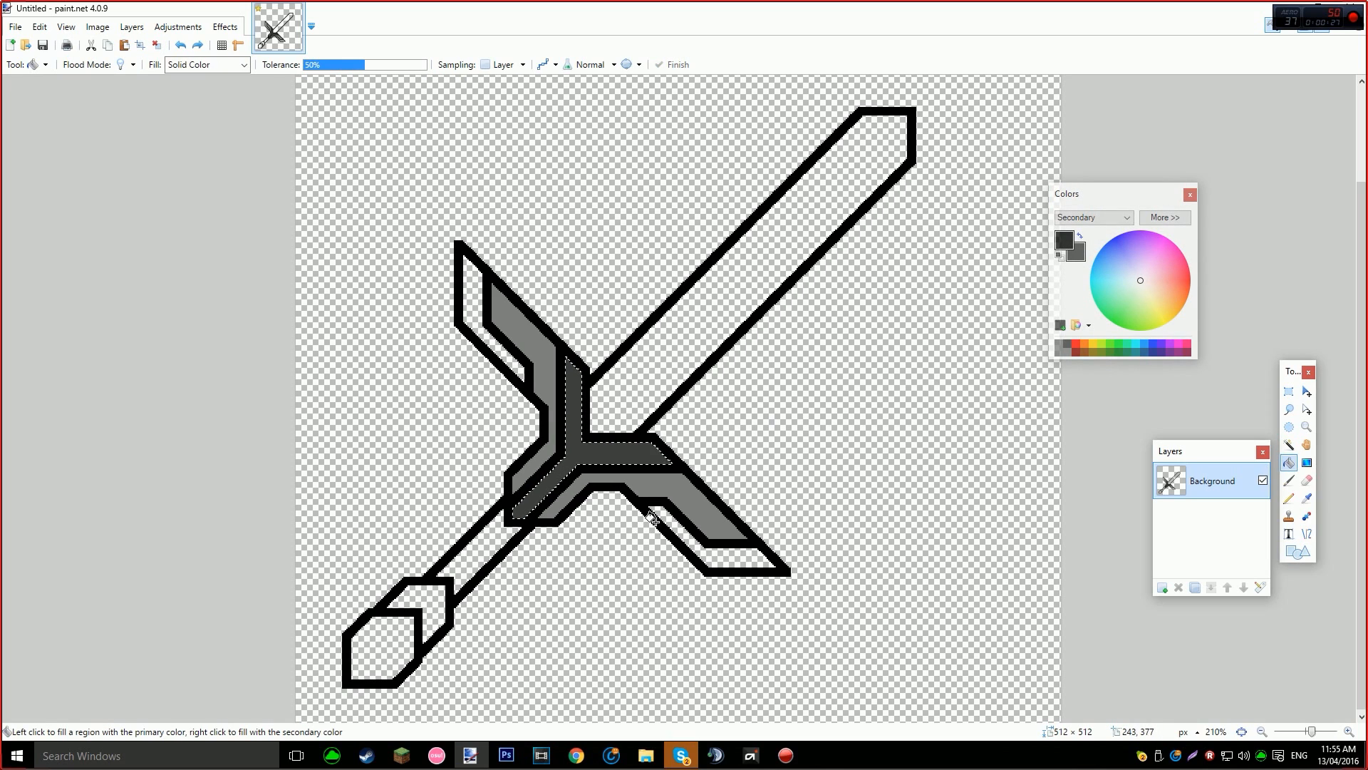
Select the narrow strips along both crossguard arms with the Magic Wand and set the secondary color to cyan.
left_click(1289, 443)
key("ctrl+d")
left_click(741, 558)
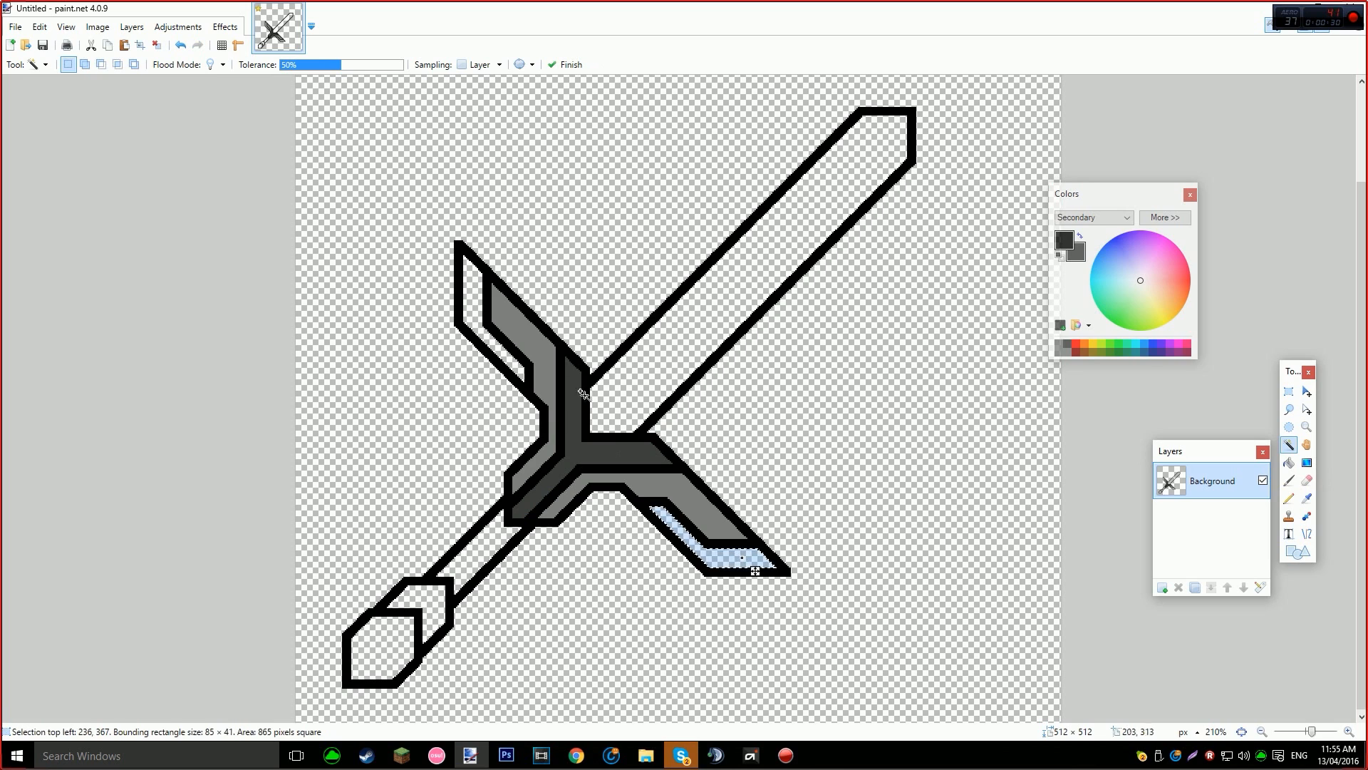
left_click(483, 300, "ctrl")
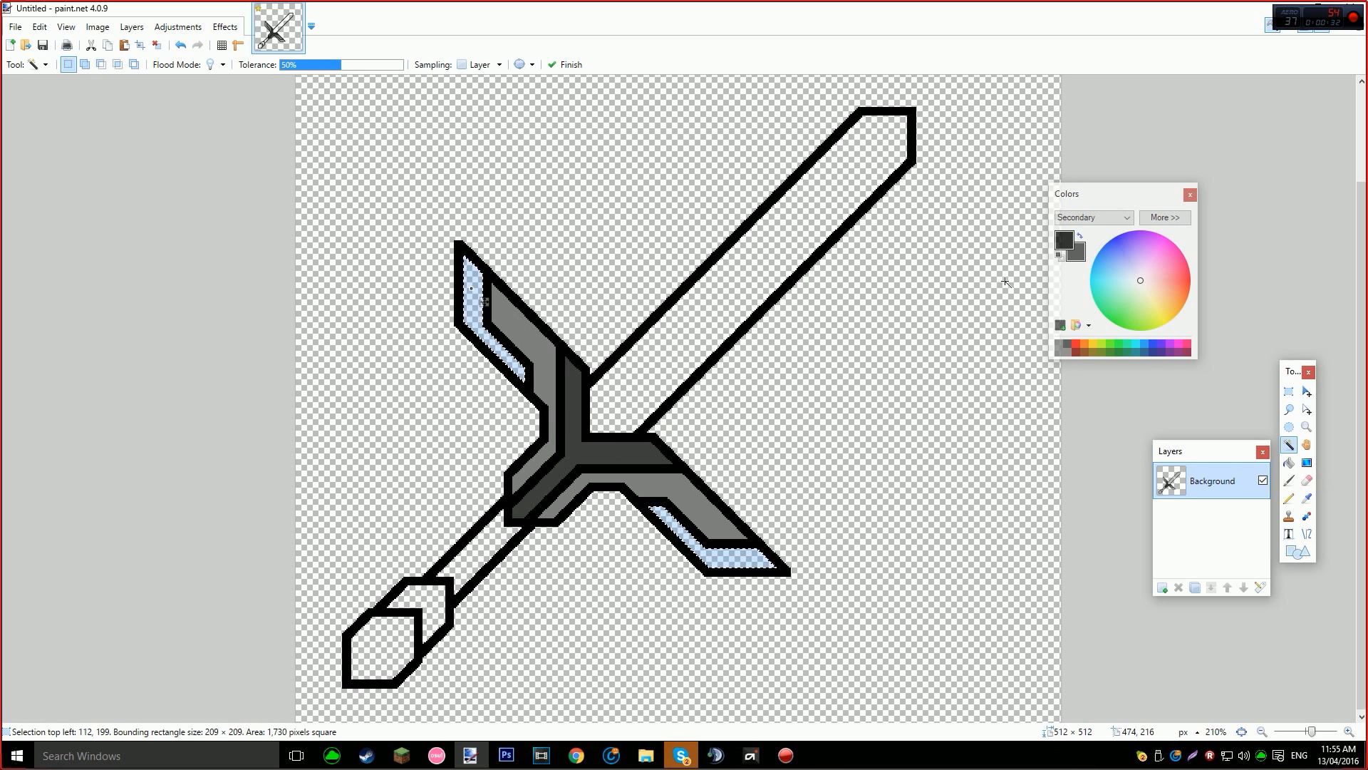
right_click(1138, 341)
key("f")
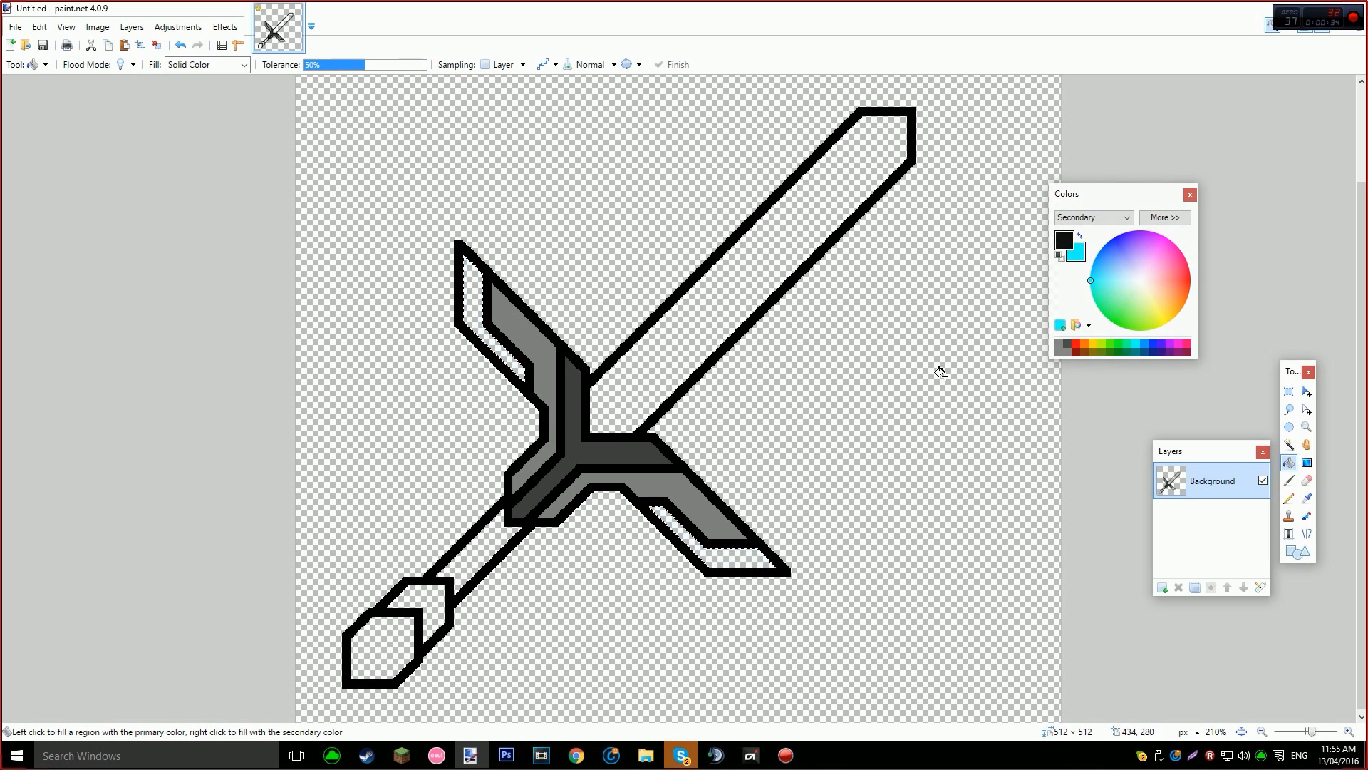
Fill both narrow crossguard strips with the cyan secondary color and clear the selection.
left_click(727, 560)
key("ctrl+z")
right_click(688, 536)
right_click(470, 300)
key("ctrl+d")
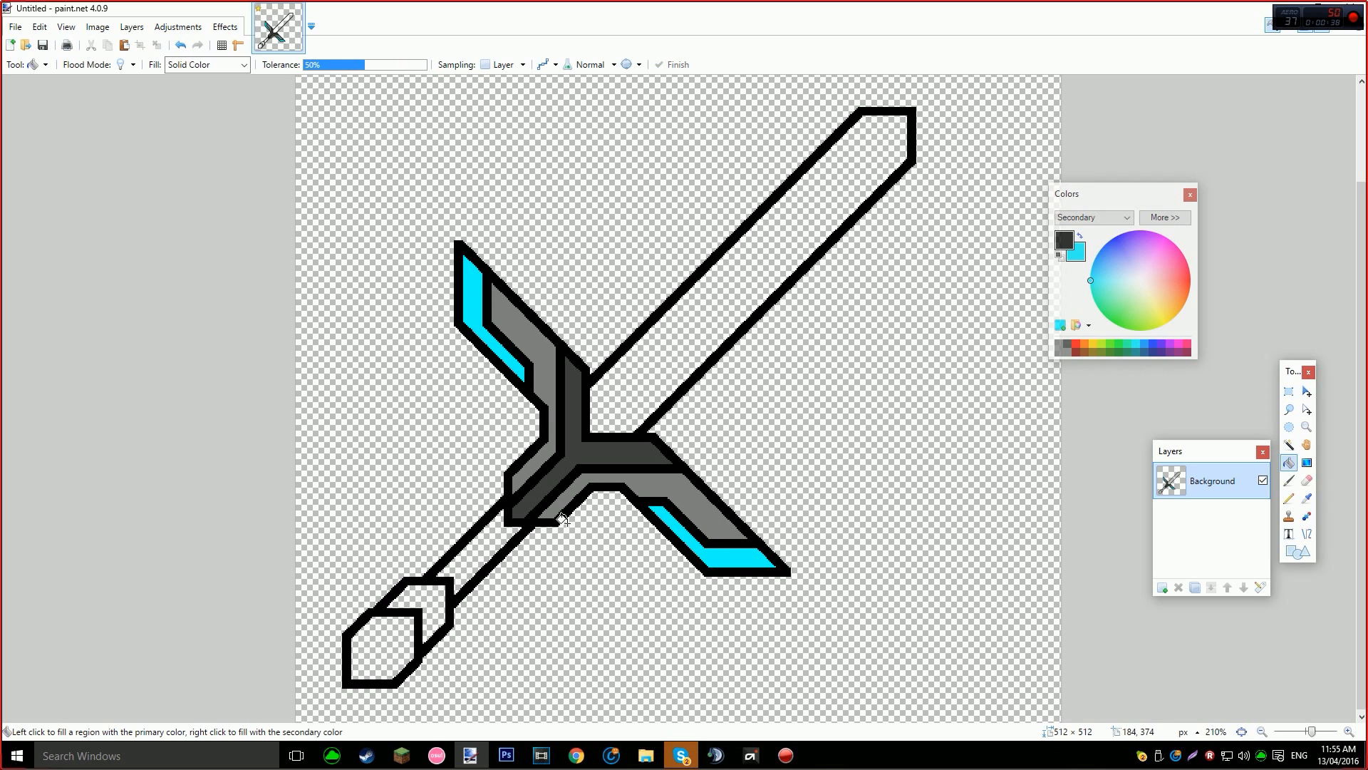
Select the handle section between the crossguard and the collar with the Magic Wand and fill it with dark grey.
scroll(517, 547, "up", 4)
scroll(399, 552, "down", 3)
key("s")
key("s")
key("s")
key("s")
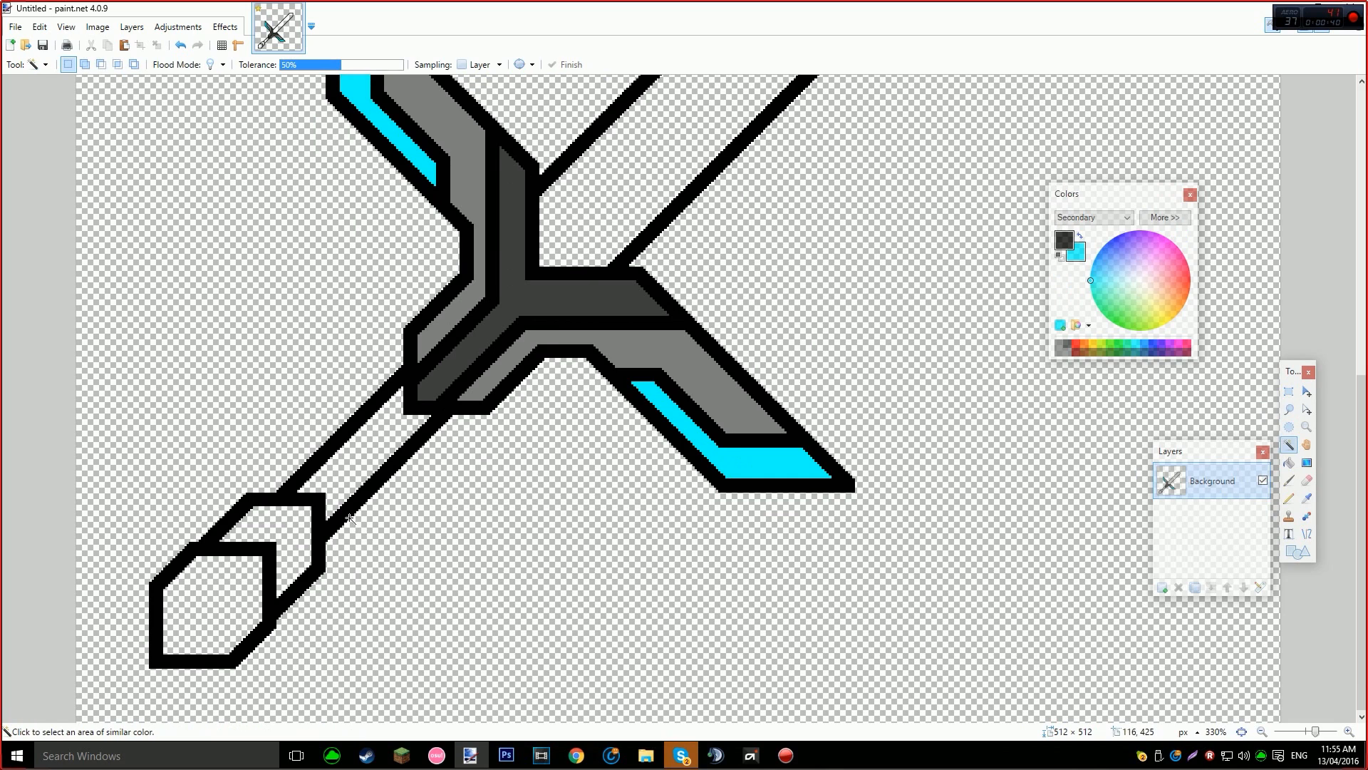
left_click(355, 463)
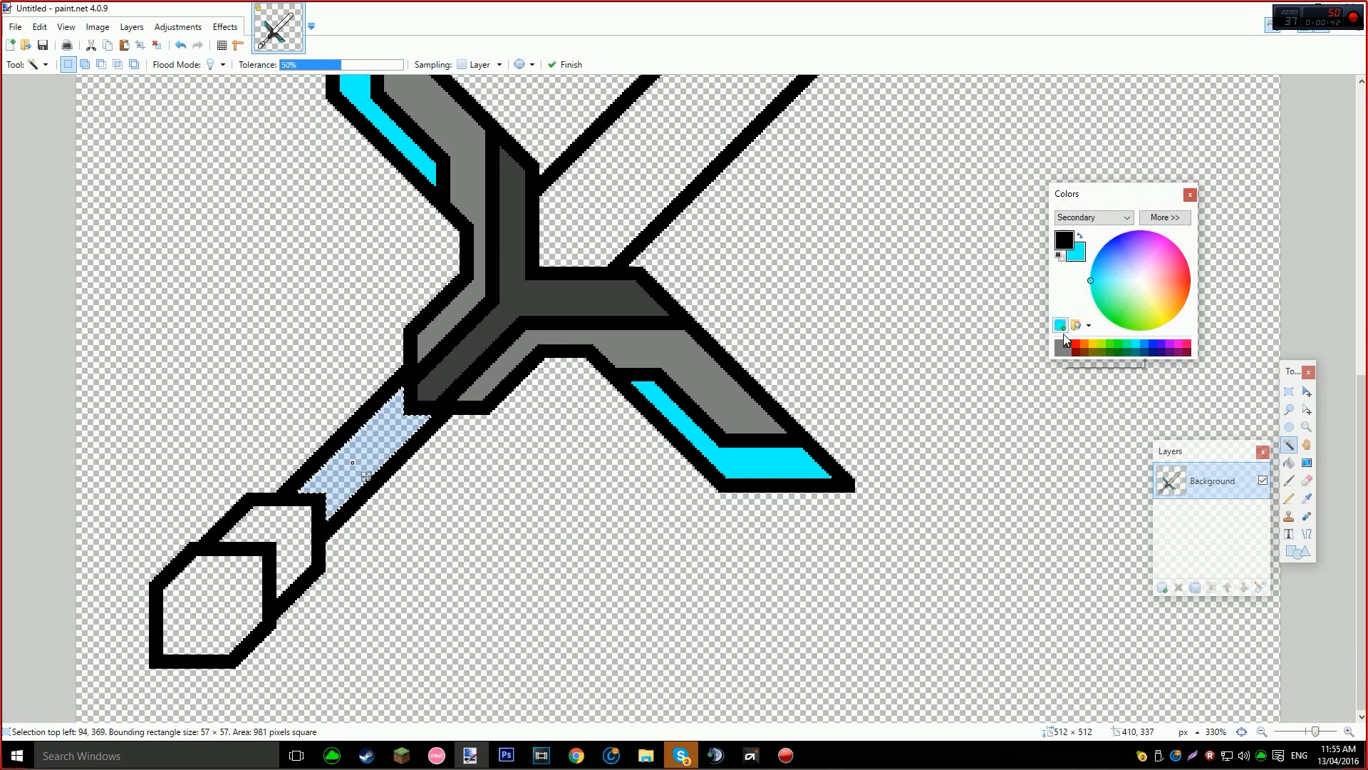
key("x")
key("f")
left_click(377, 438)
Select the collar between the handle and the pommel with the Magic Wand and fill it with mid grey.
key("s")
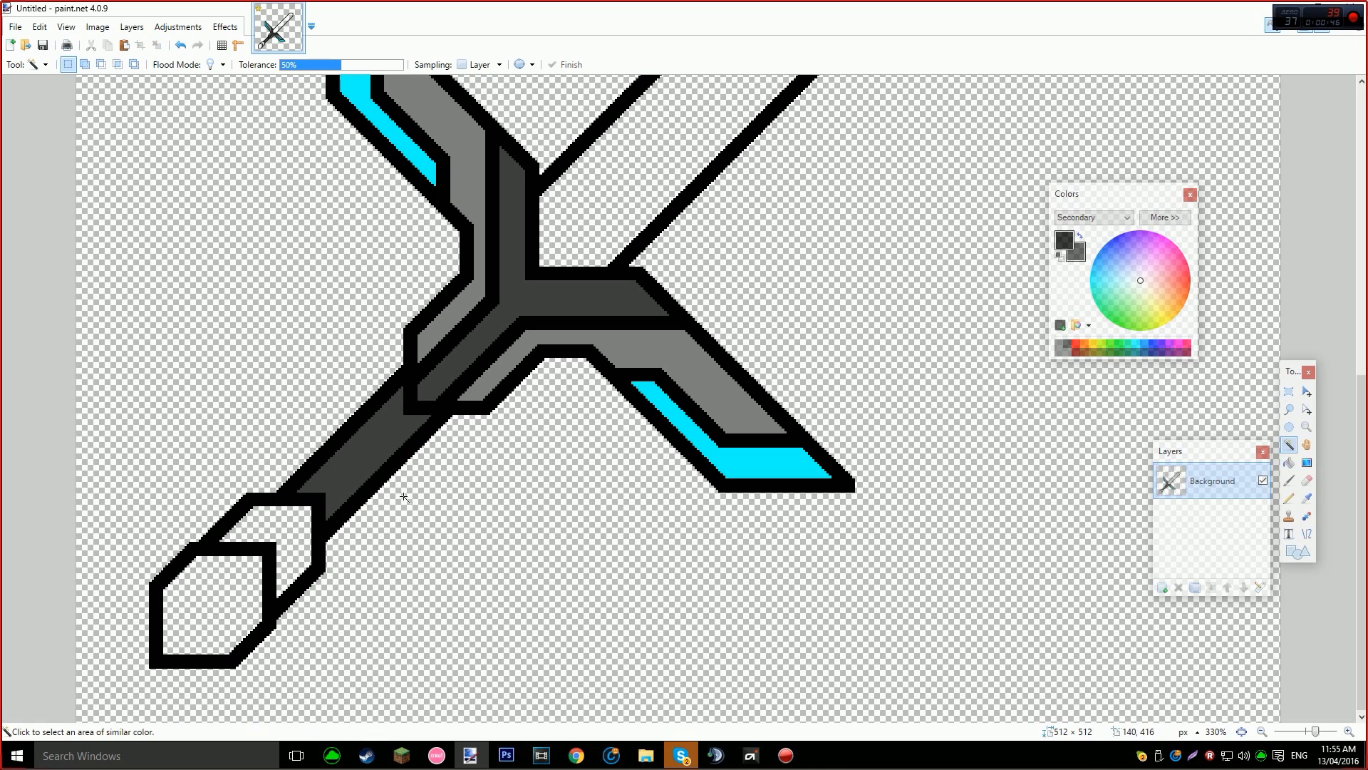
left_click(288, 535)
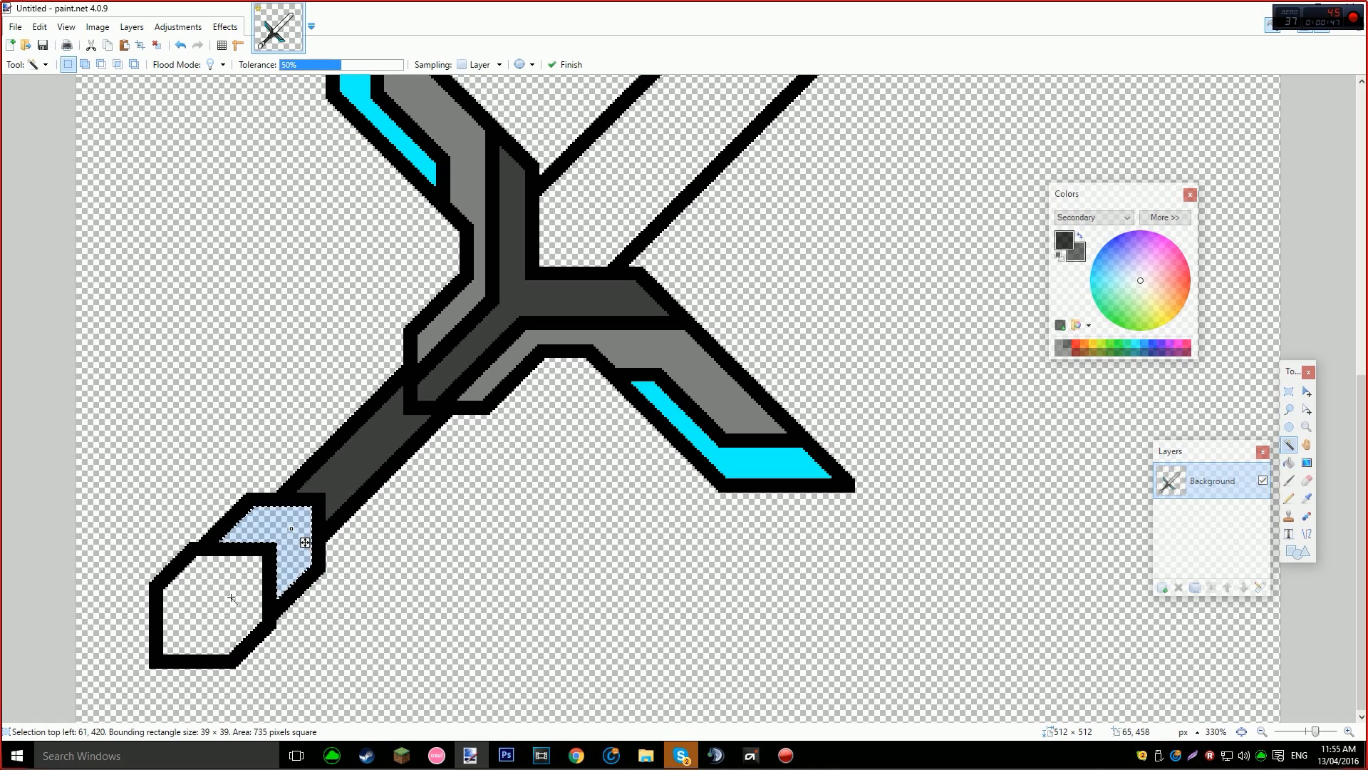
key("f")
left_click(283, 533)
Select the pommel with the Magic Wand and fill it with cyan.
key("s")
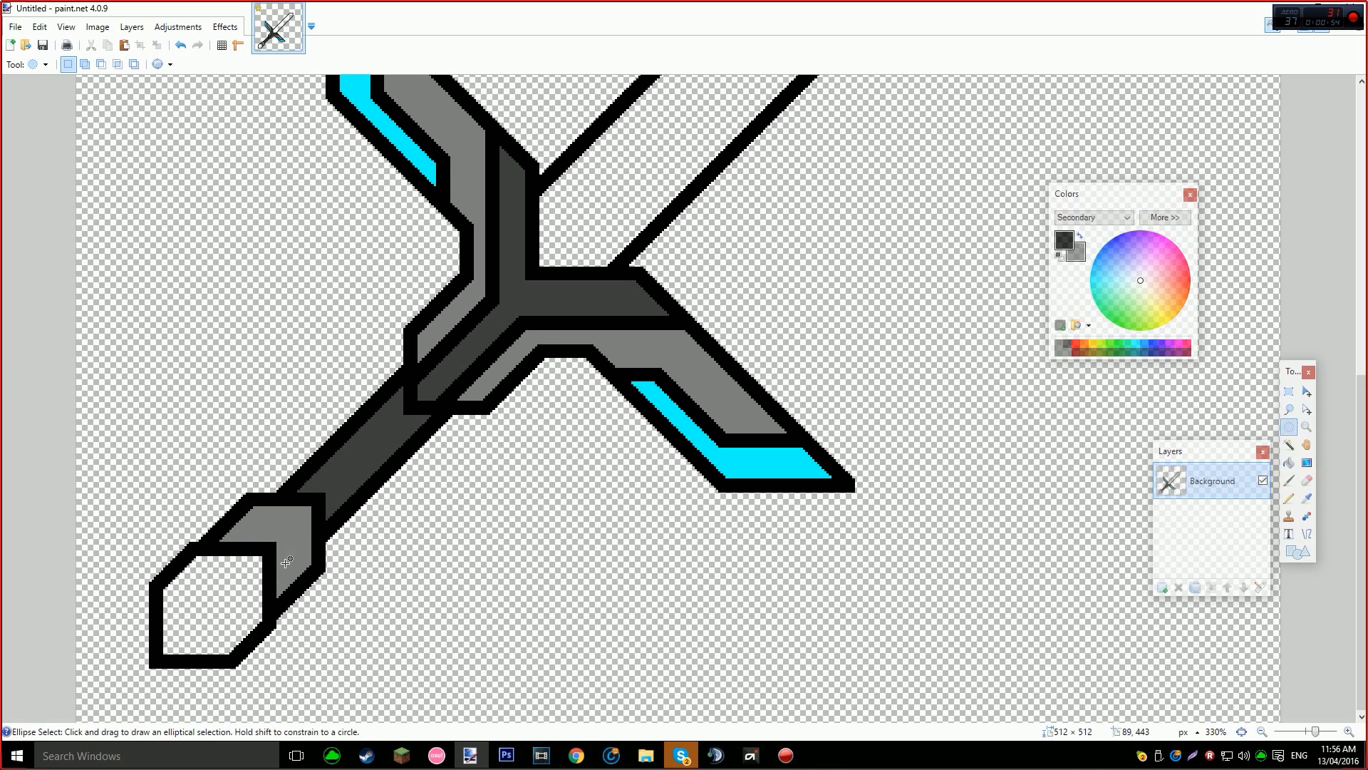
left_click(189, 614)
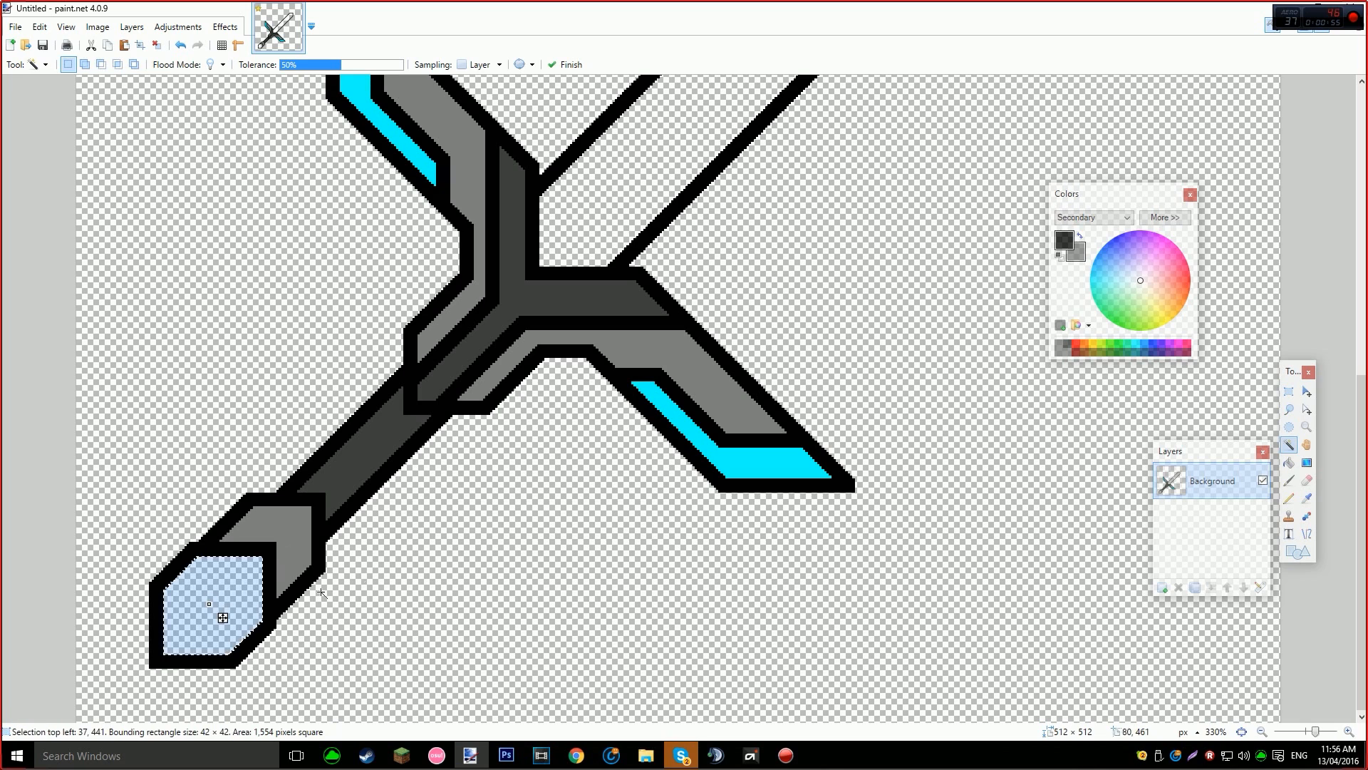
right_click(1136, 345)
key("f")
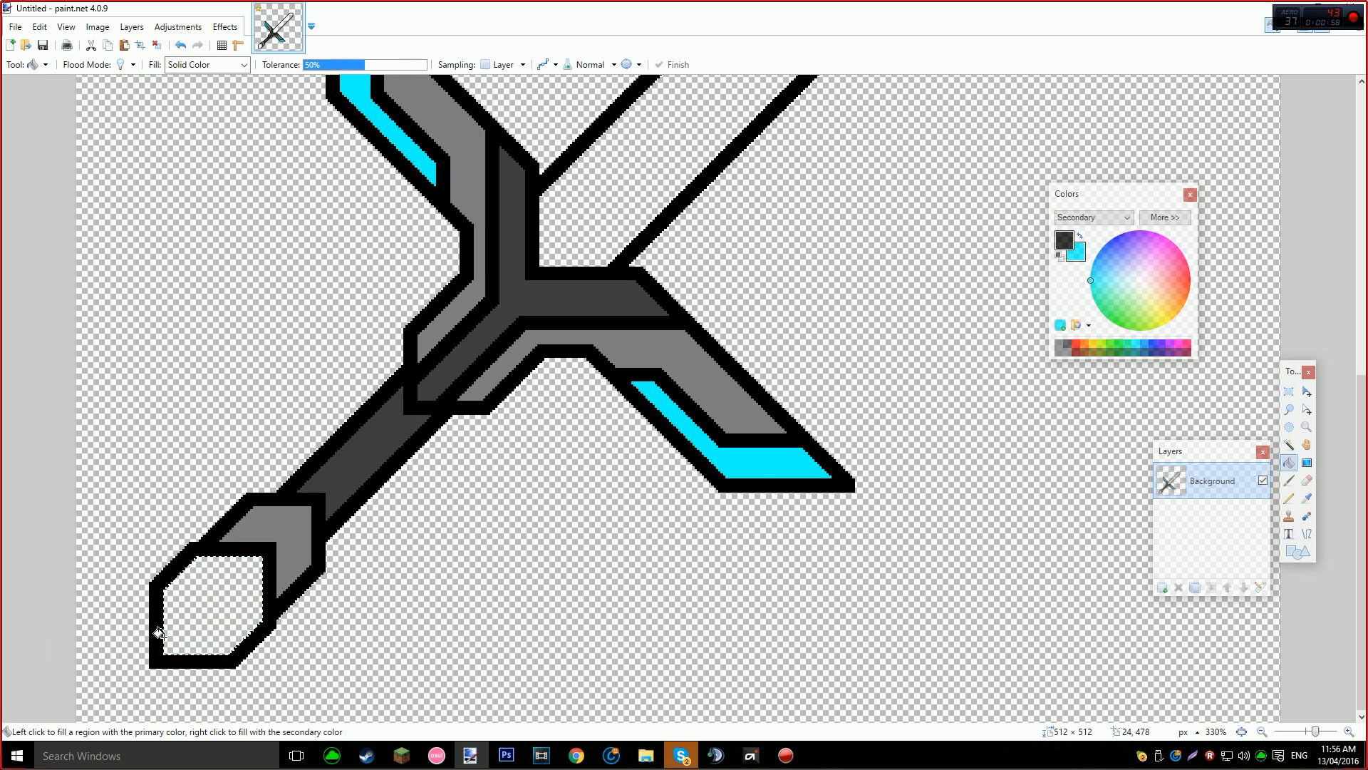
right_click(193, 620)
scroll(577, 501, "down", 5)
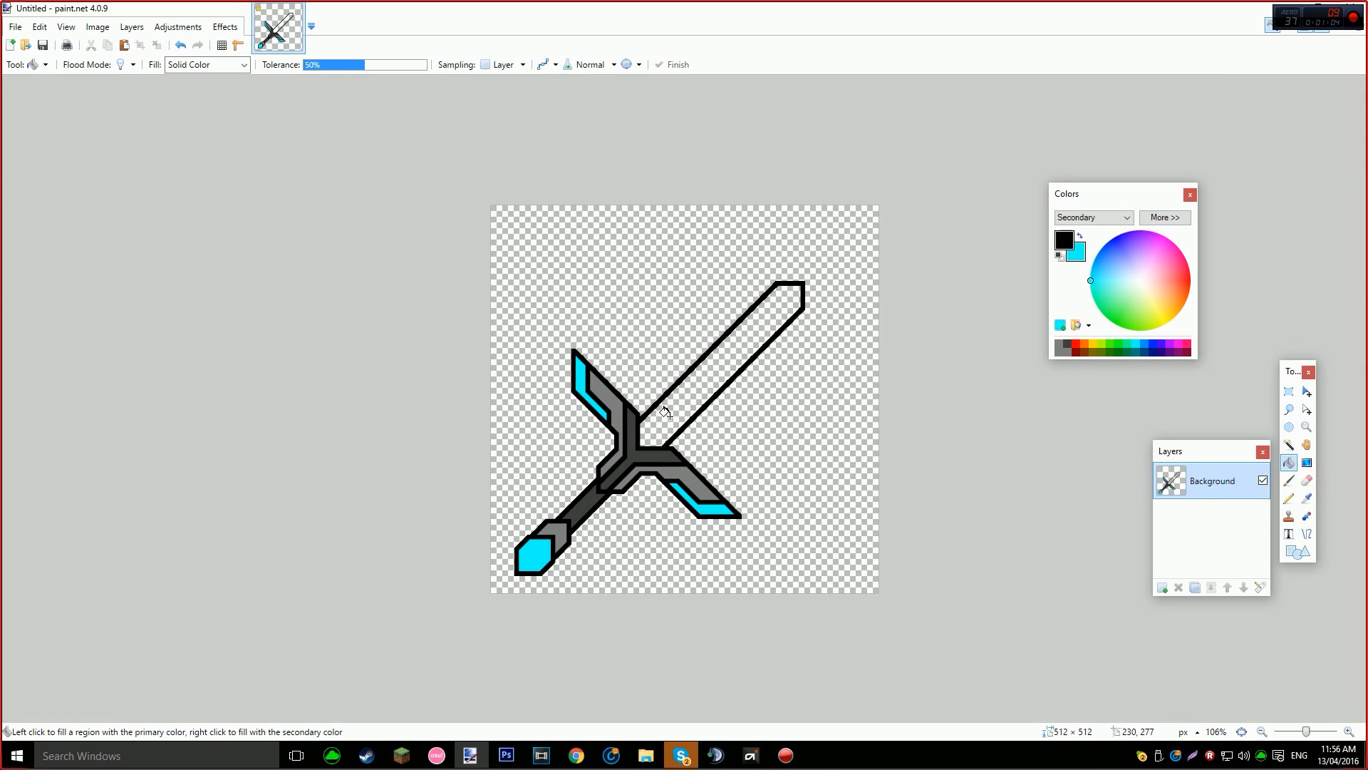
Add both cyan crossguard strips to the pommel selection with the Magic Wand.
scroll(607, 518, "up", 2)
key("s")
key("s")
key("s")
key("s")
left_click(522, 373)
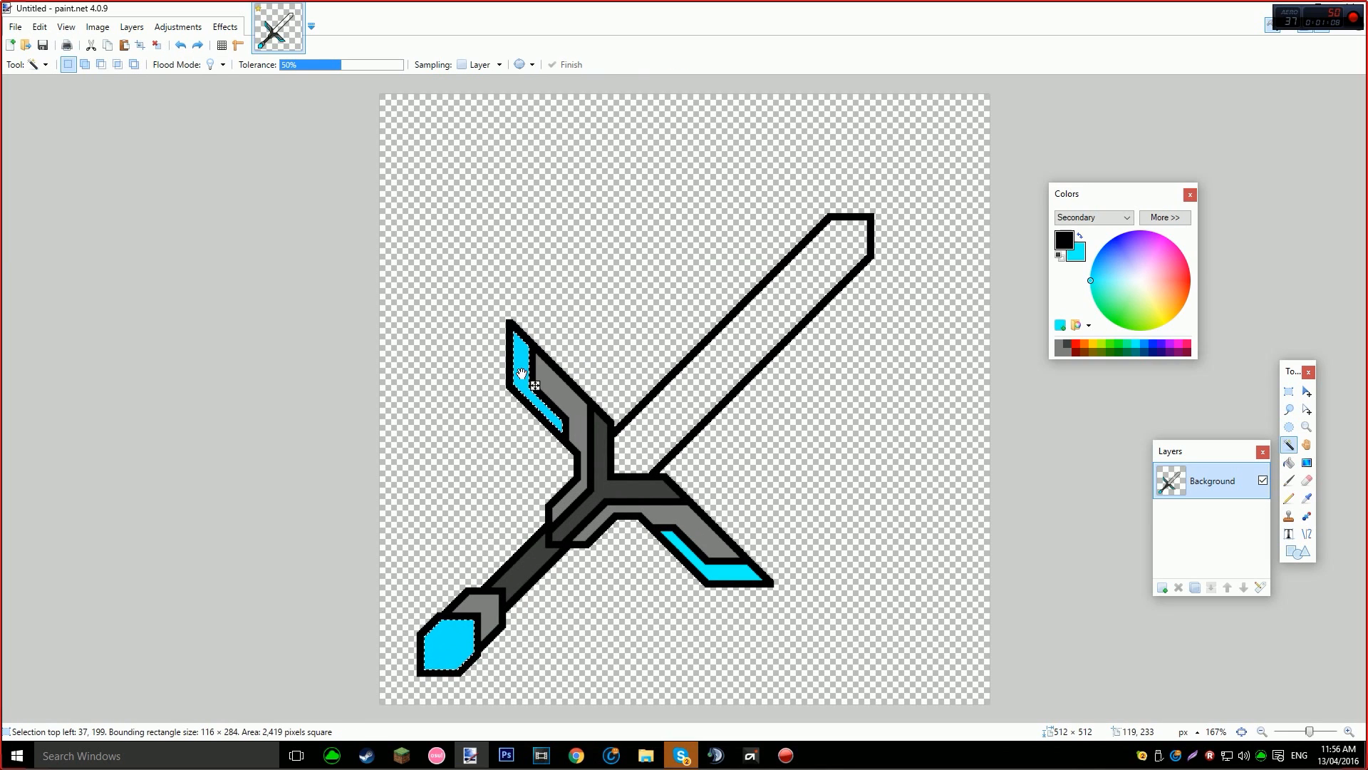
left_click(727, 574, "ctrl")
scroll(727, 574, "up", 2)
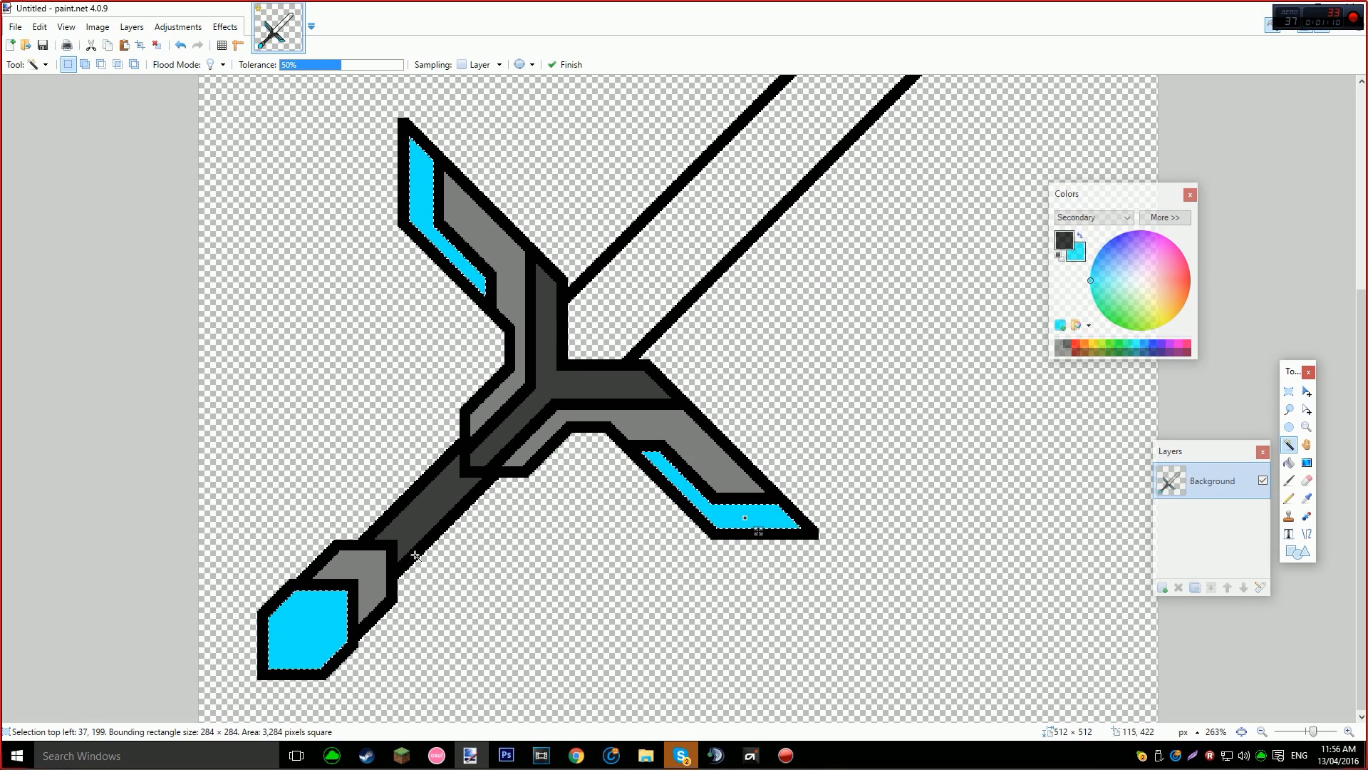
Apply a Gaussian Blur to the selected cyan areas and keep them selected.
left_click(225, 27)
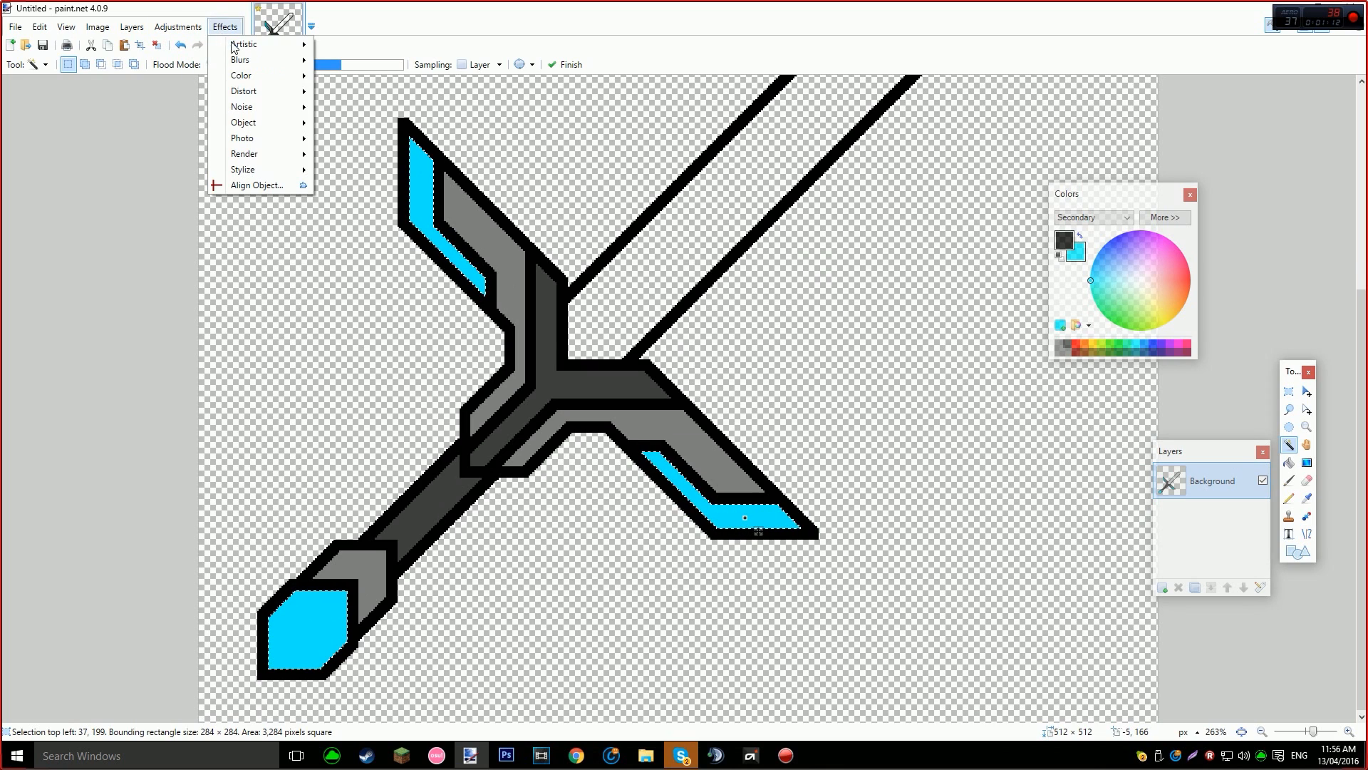
mouse_move(253, 106)
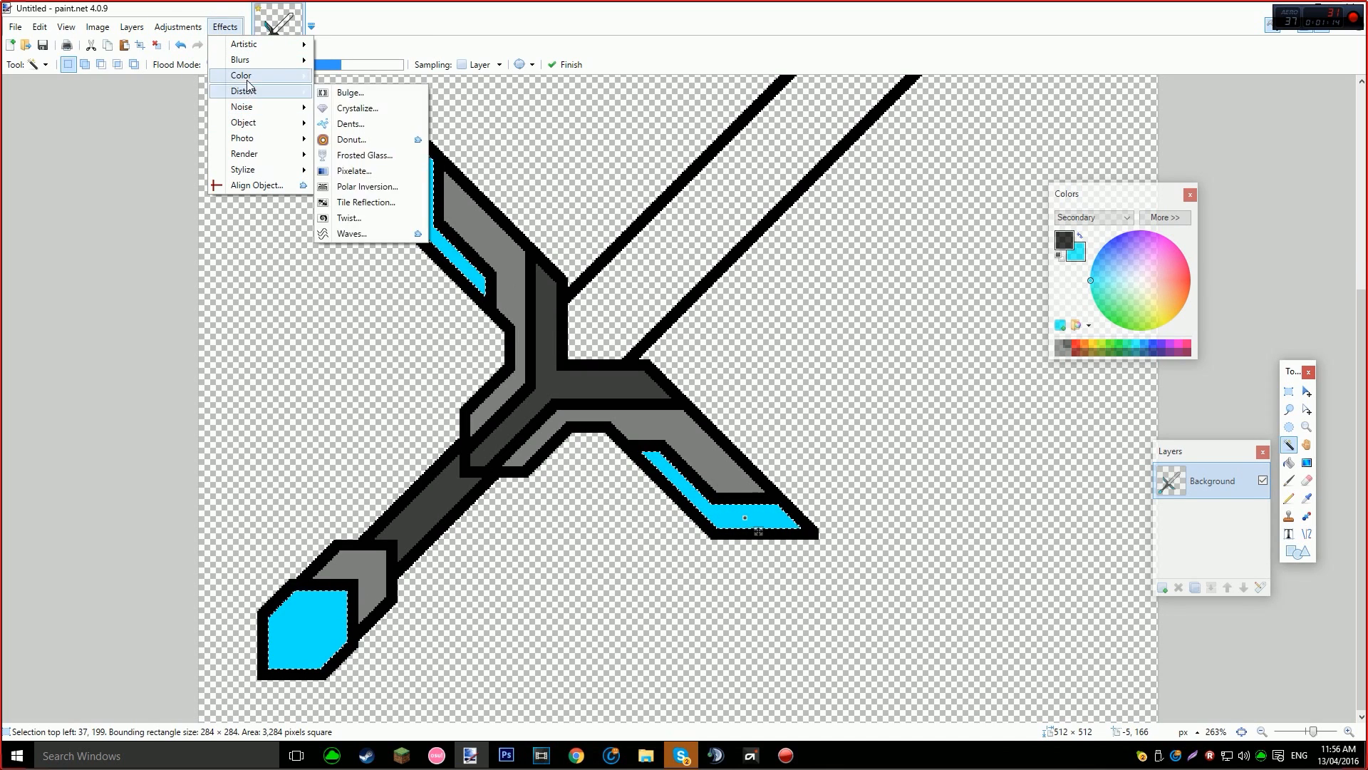
mouse_move(262, 63)
left_click(352, 92)
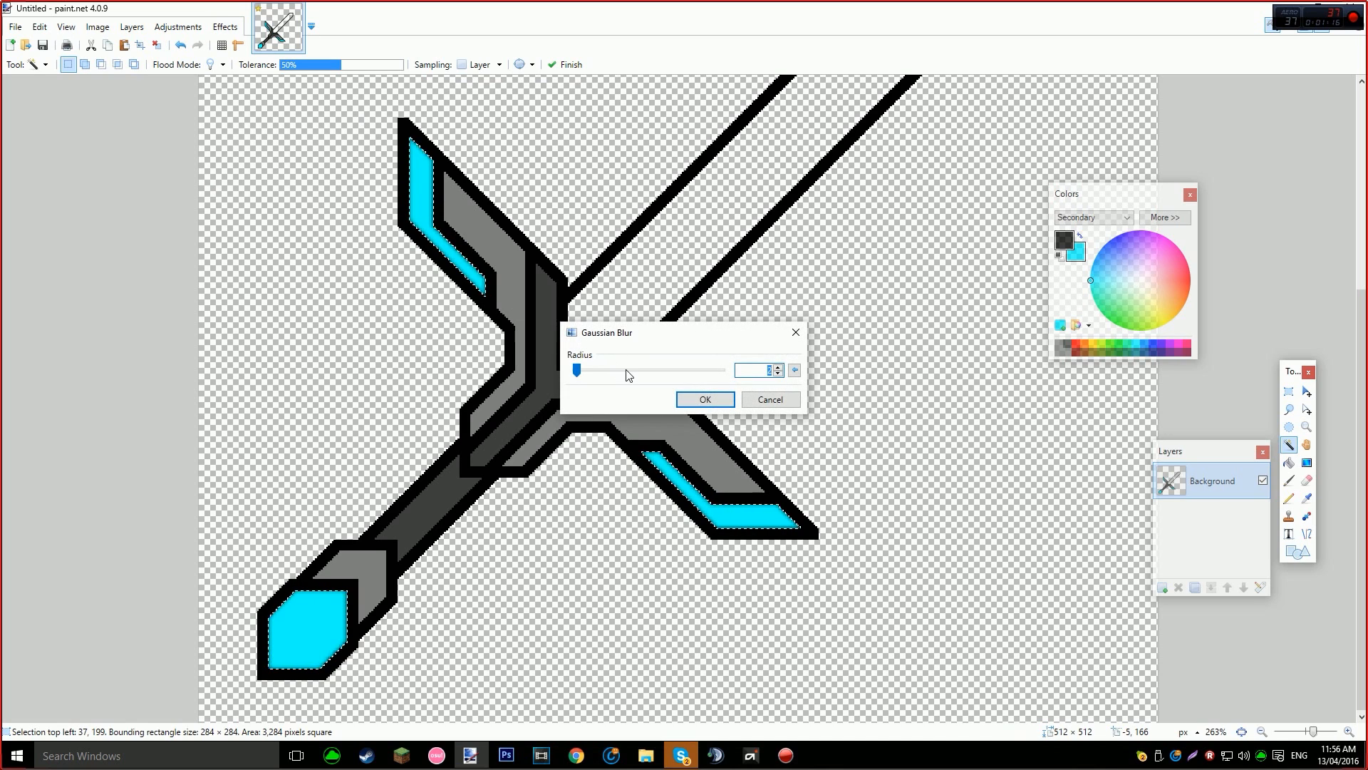
left_click(713, 402)
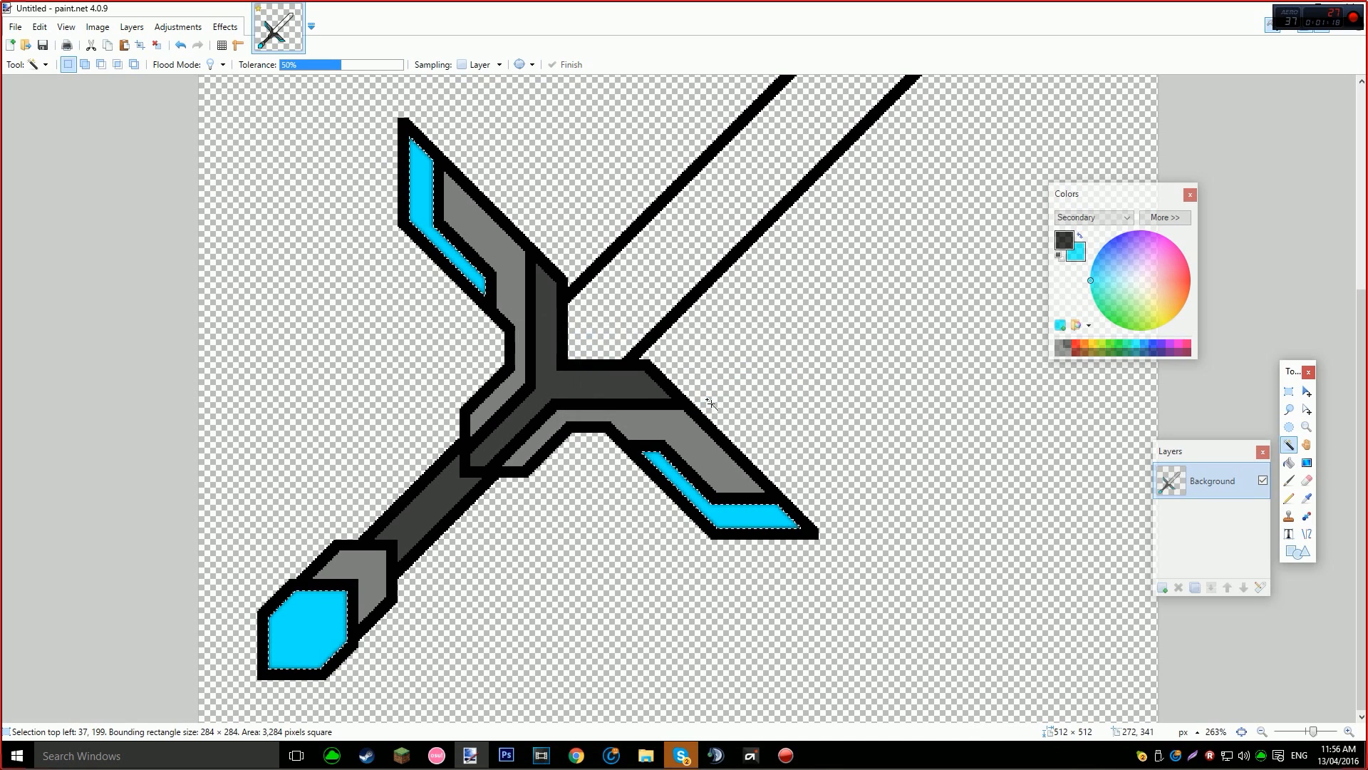
key("ctrl+d")
scroll(885, 422, "down", 2)
scroll(886, 422, "down", 1)
key("ctrl+z")
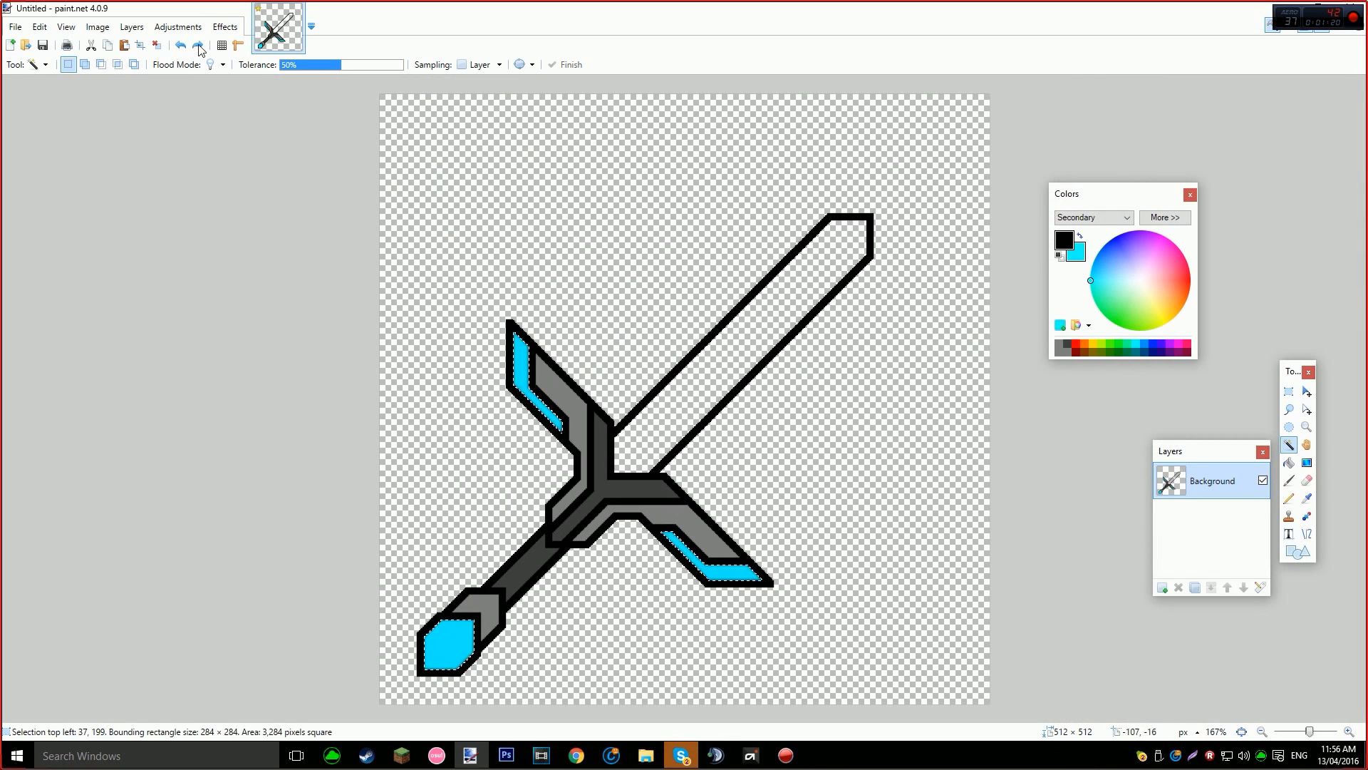
Add noise to the selected cyan areas with intensity 55, color saturation 0 and coverage 100.
left_click(225, 29)
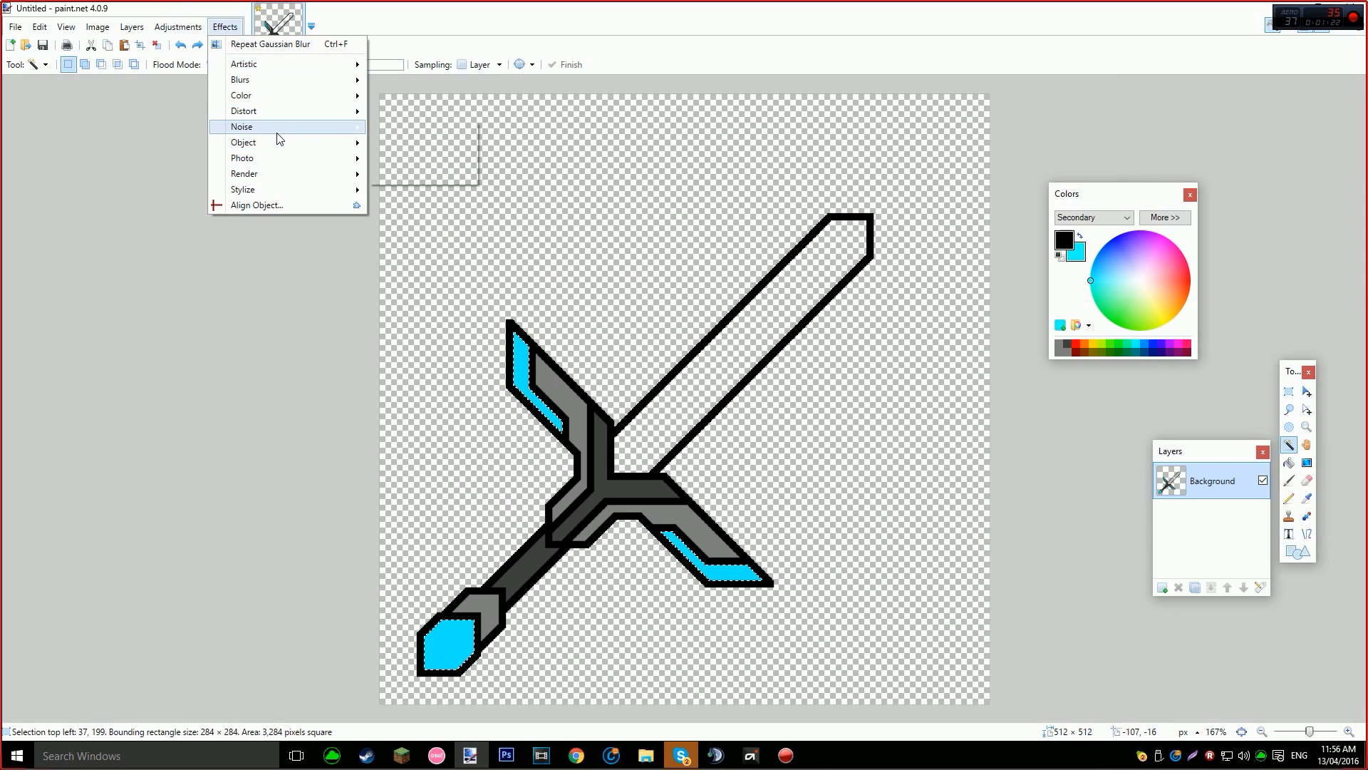
mouse_move(276, 133)
left_click(412, 129)
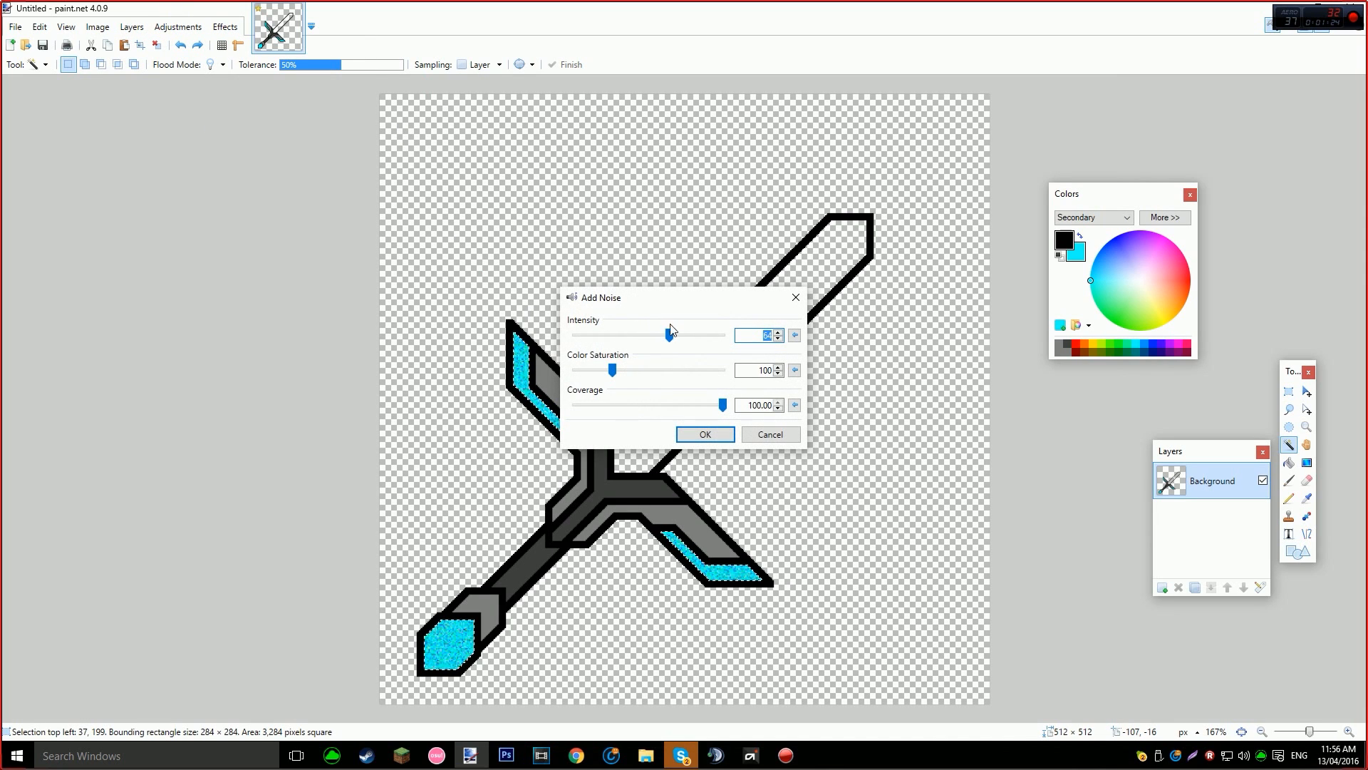
left_click_drag(667, 338, 558, 370)
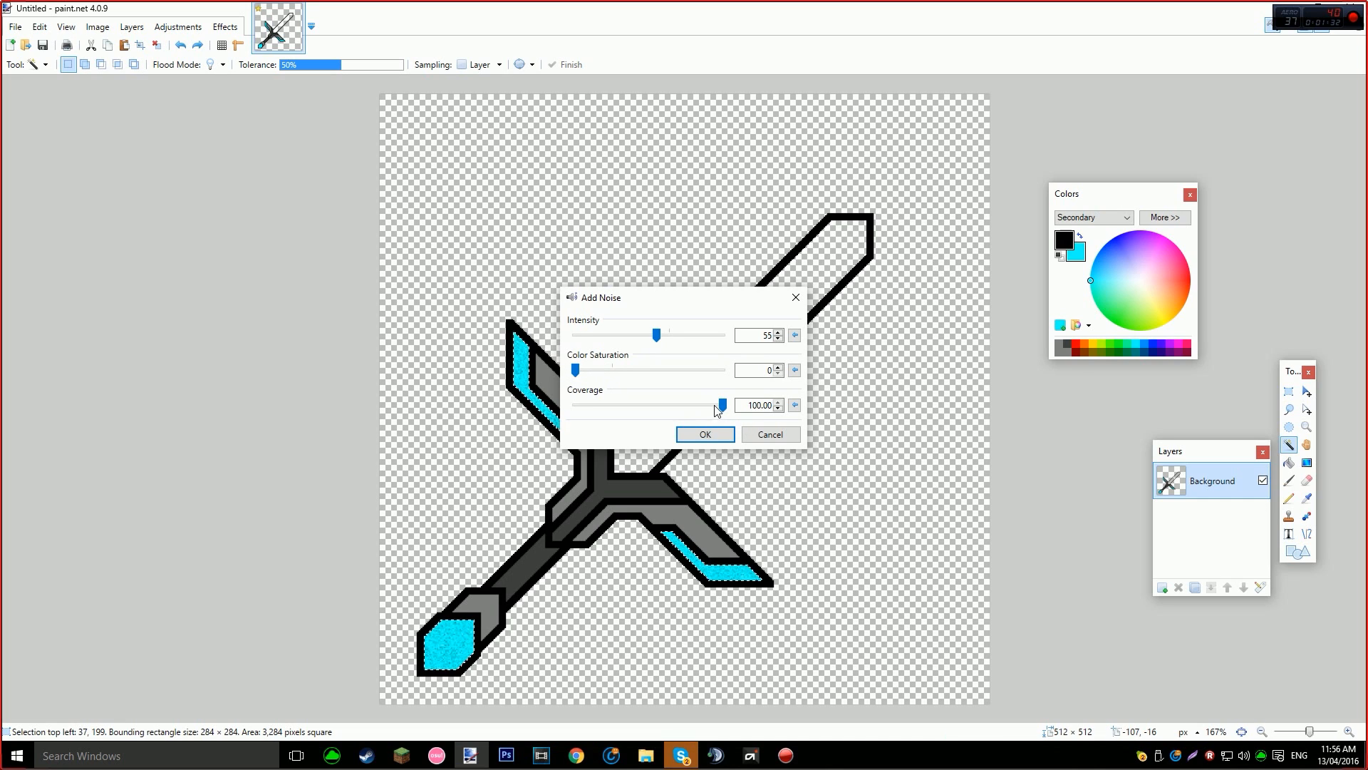
left_click(713, 436)
Apply a centered Motion Blur to the selected cyan areas at an angle of -92.34 with distance 10, and clear the selection.
scroll(586, 501, "up", 1)
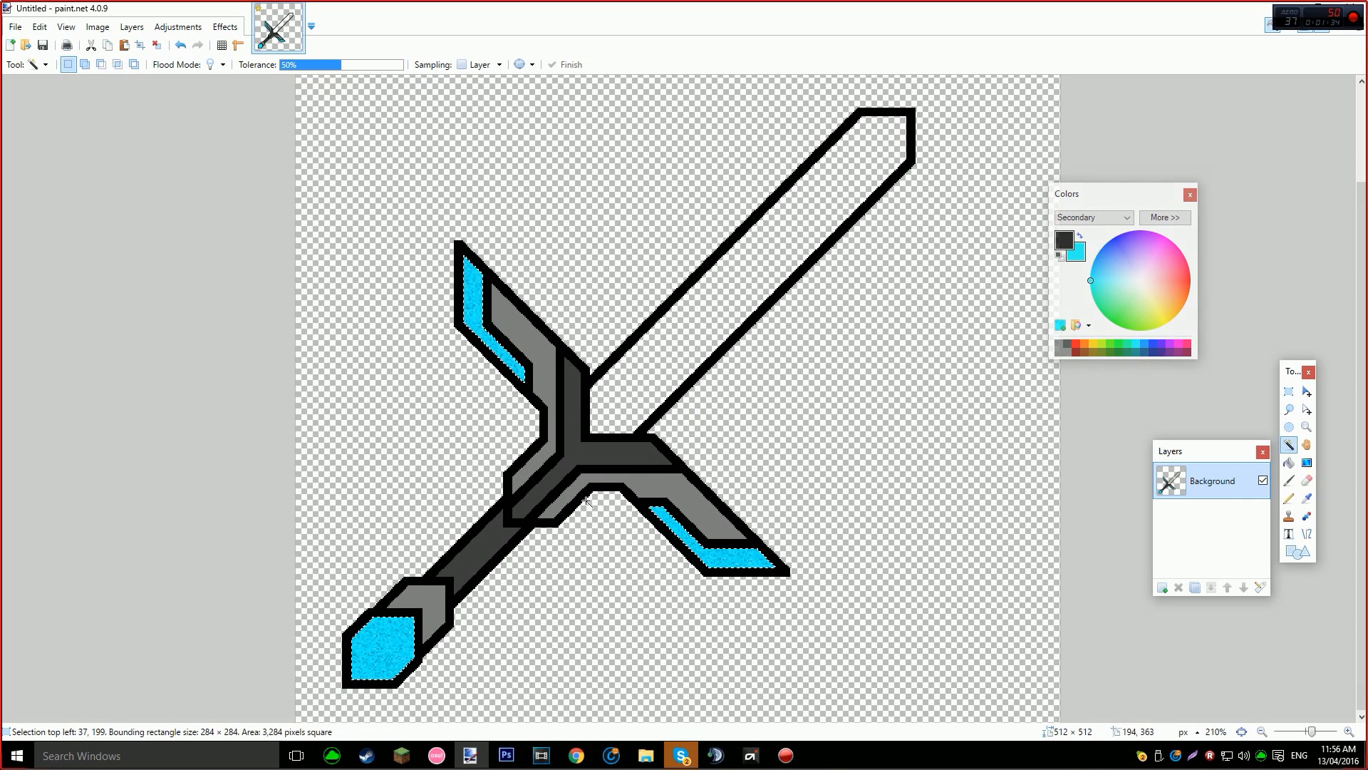
left_click(225, 27)
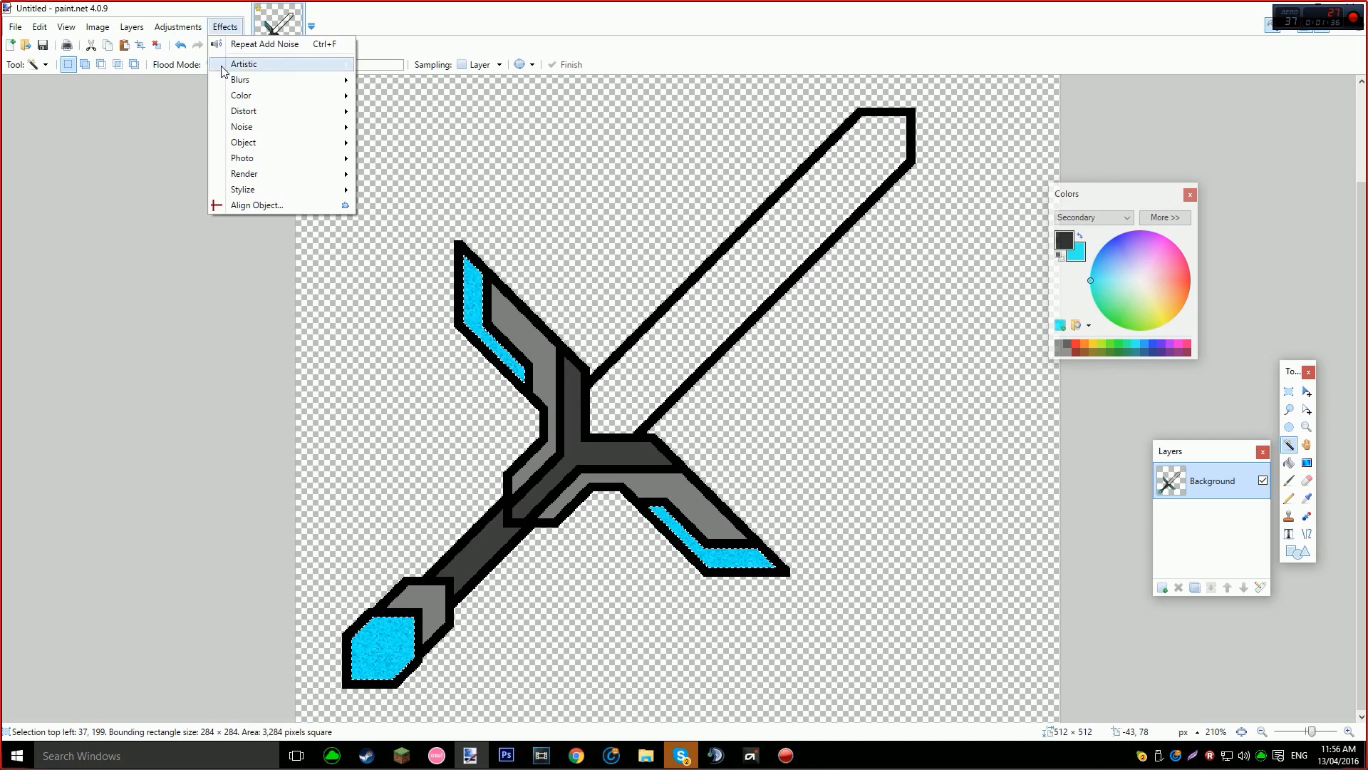
mouse_move(245, 82)
left_click(392, 128)
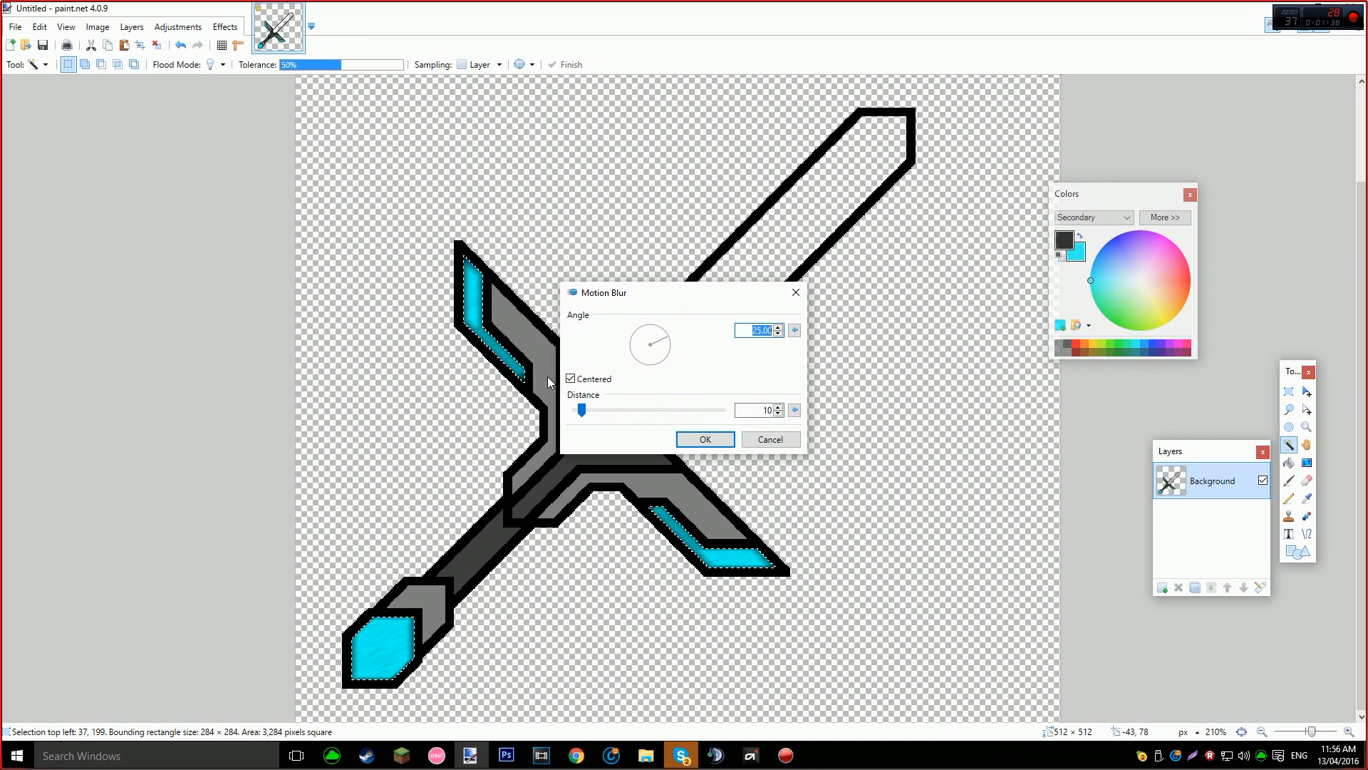
left_click_drag(662, 365, 650, 383)
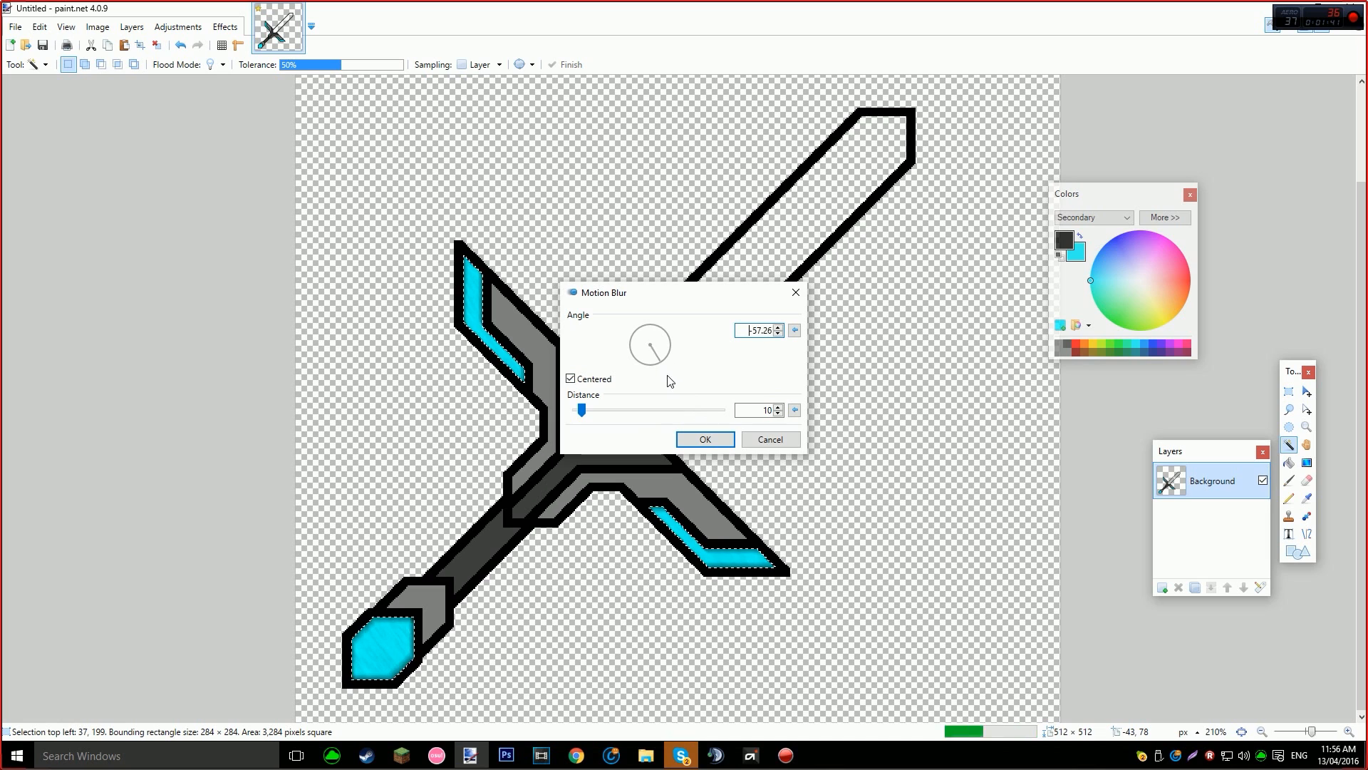
left_click(705, 439)
scroll(504, 570, "up", 2)
scroll(504, 571, "up", 2)
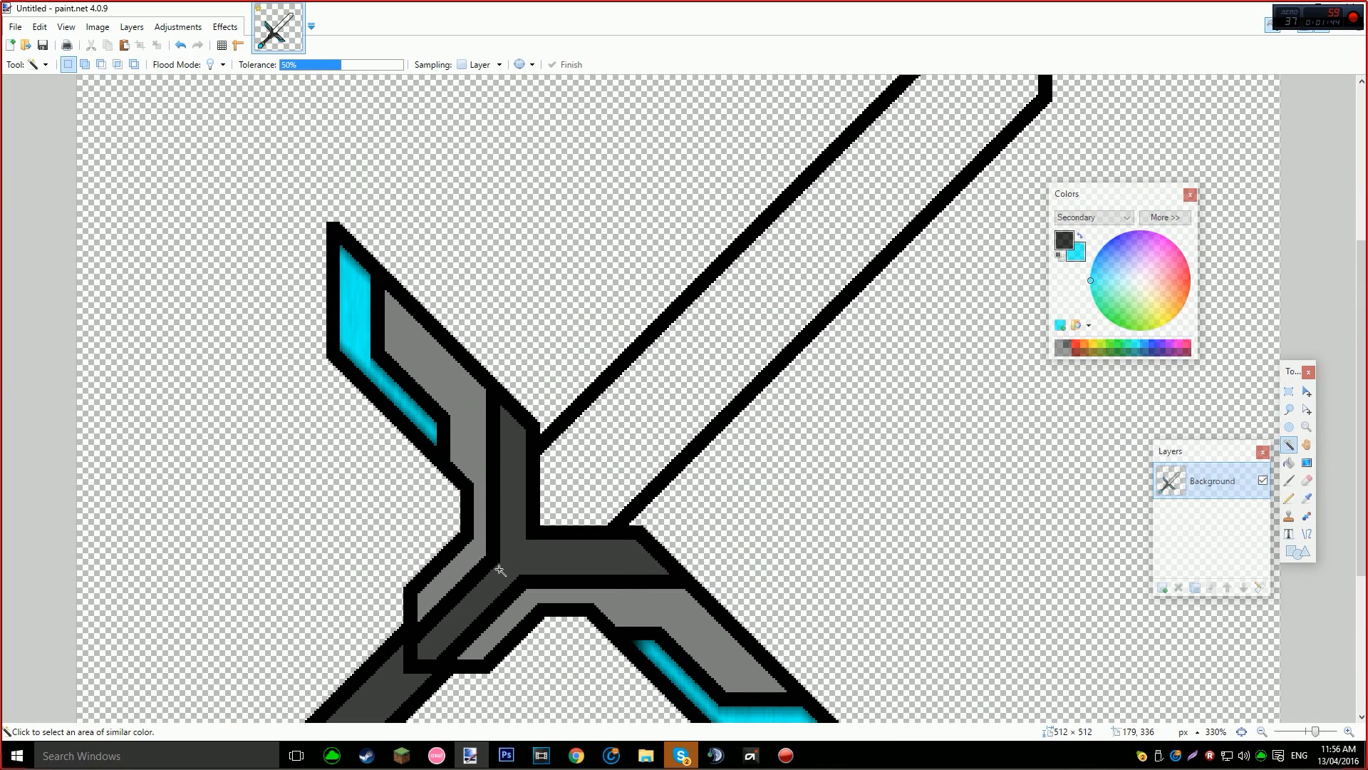
Select the light grey collar above the pommel and both light grey crossguard parts with the Magic Wand.
scroll(489, 564, "up", 4)
scroll(487, 563, "down", 7)
scroll(488, 562, "down", 3)
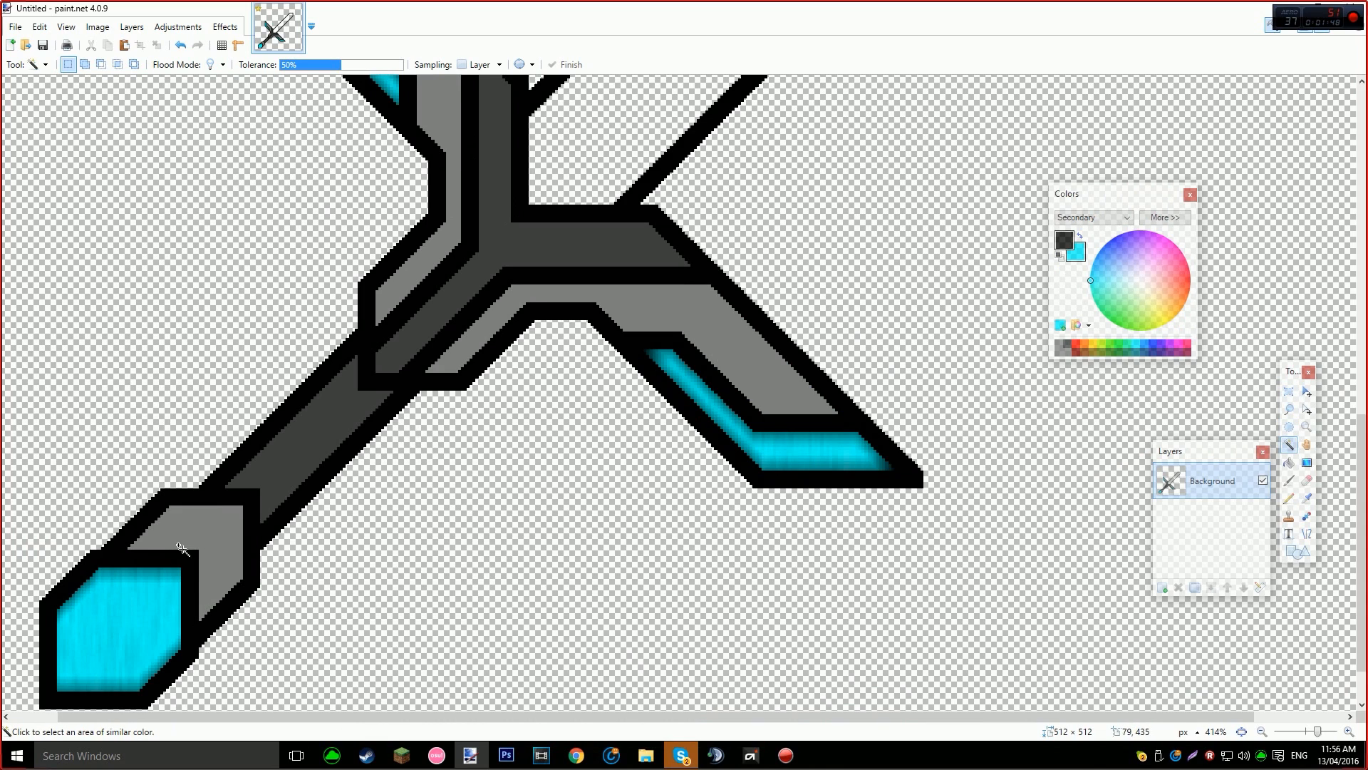
left_click(212, 540)
left_click(424, 240, "ctrl")
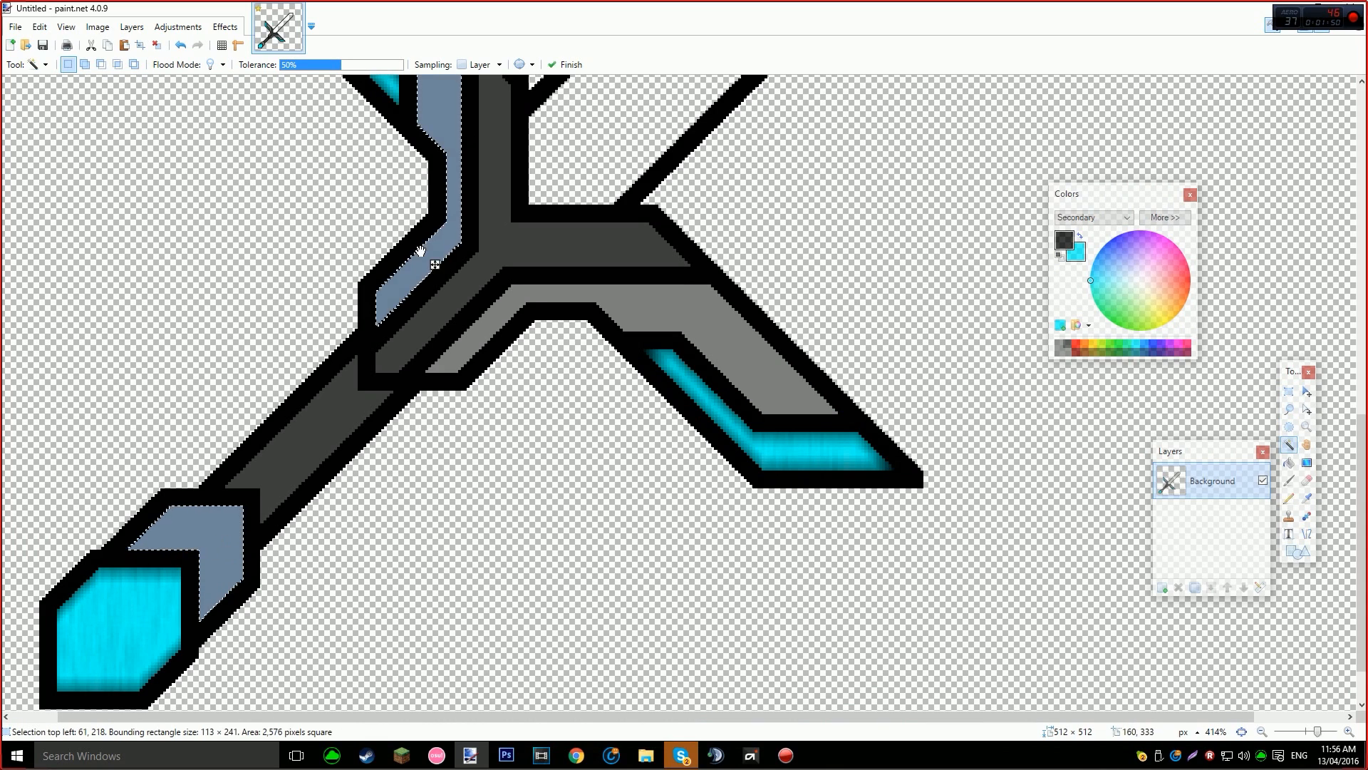
left_click(485, 334, "ctrl")
scroll(493, 359, "down", 3)
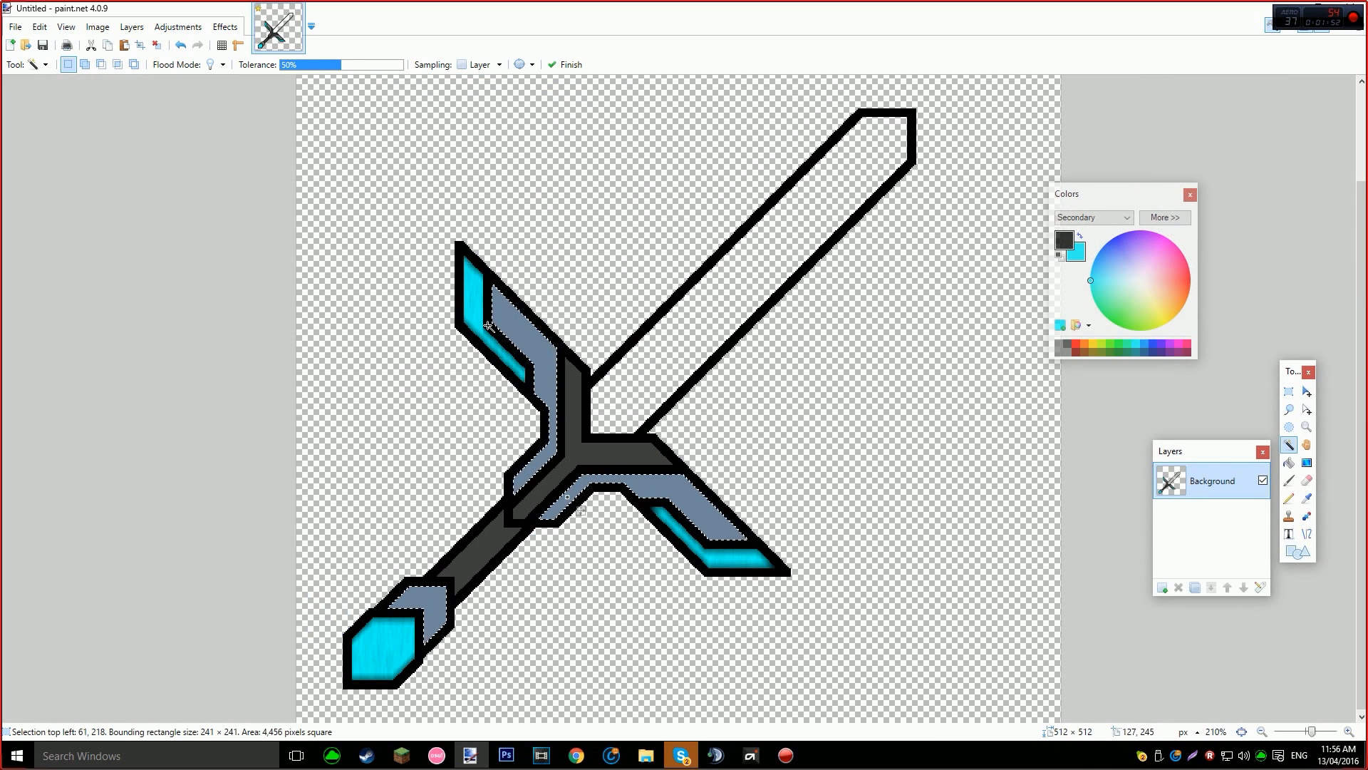
Apply the Fragment blur to the selected light grey areas with fragment count 49, distance 2 and rotation 0.
left_click(225, 27)
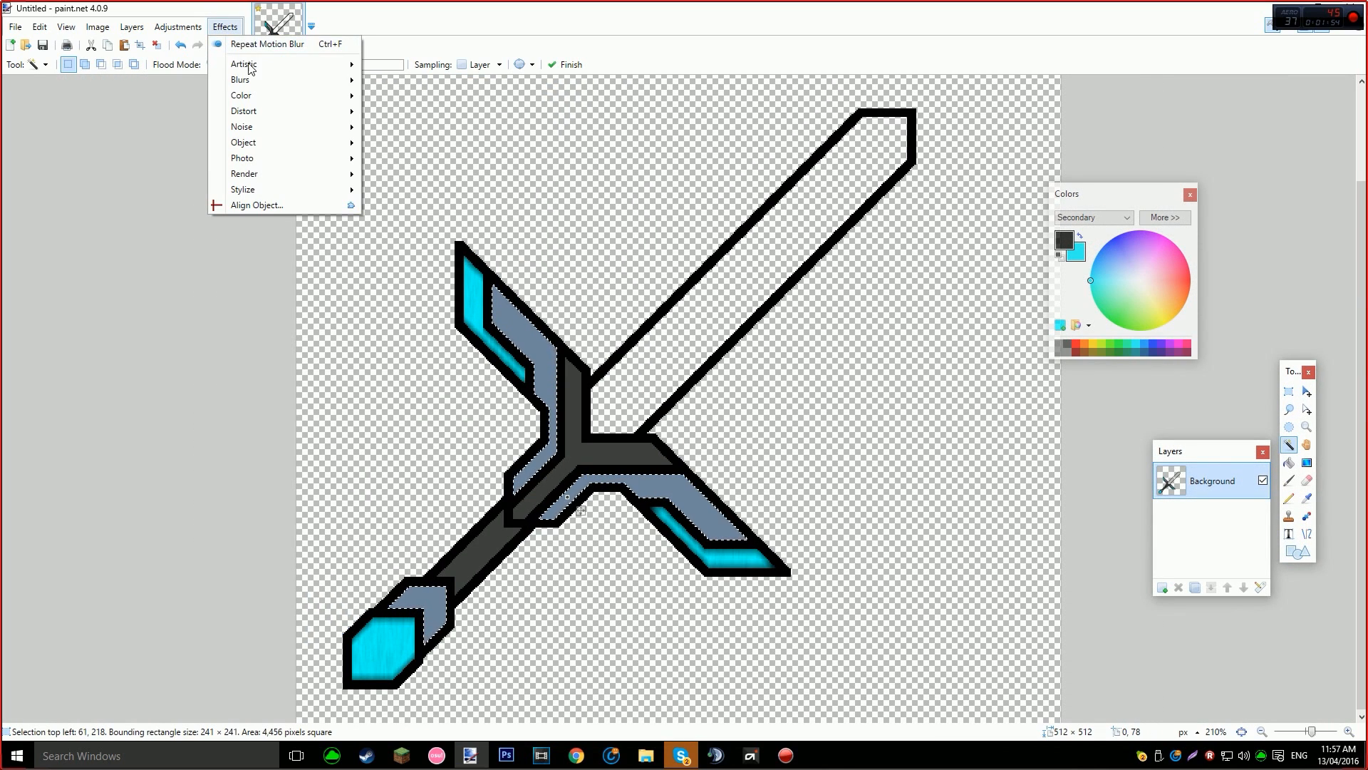
mouse_move(262, 75)
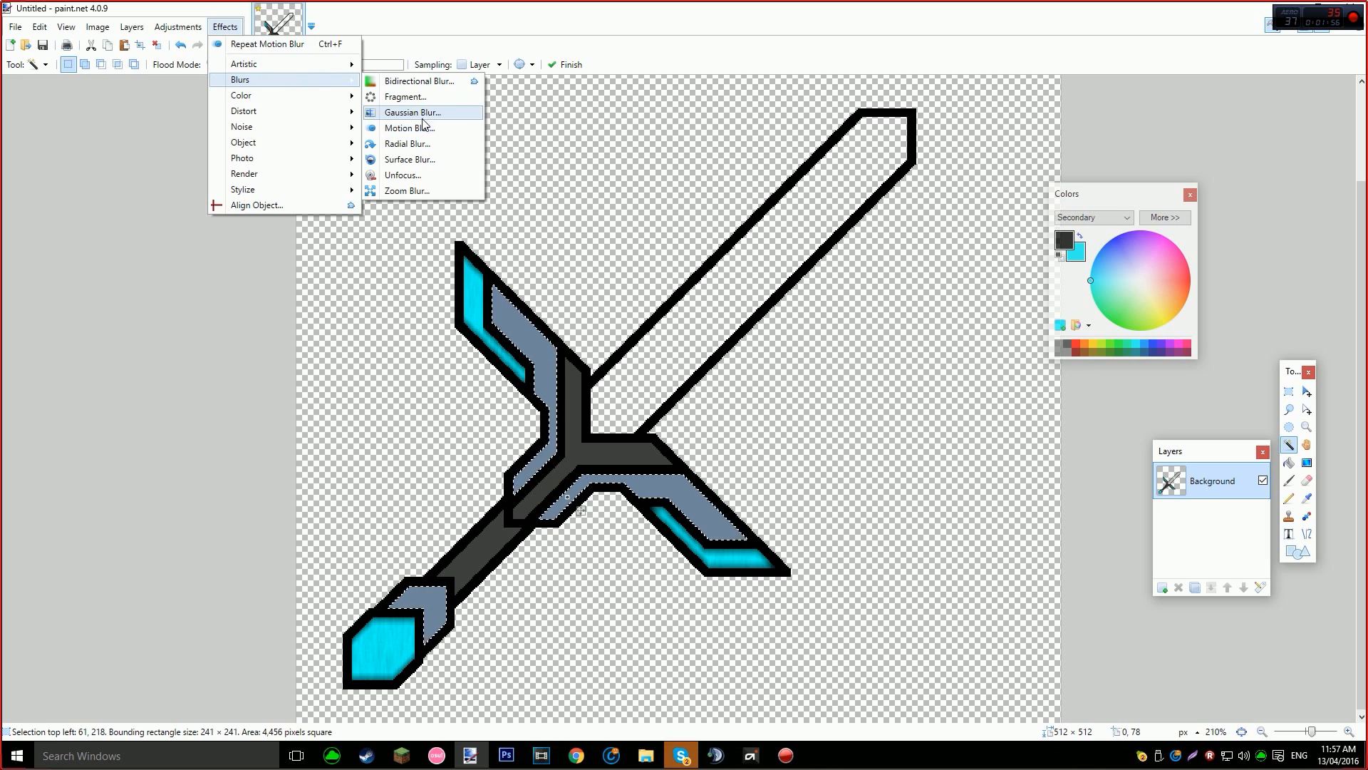
left_click(404, 97)
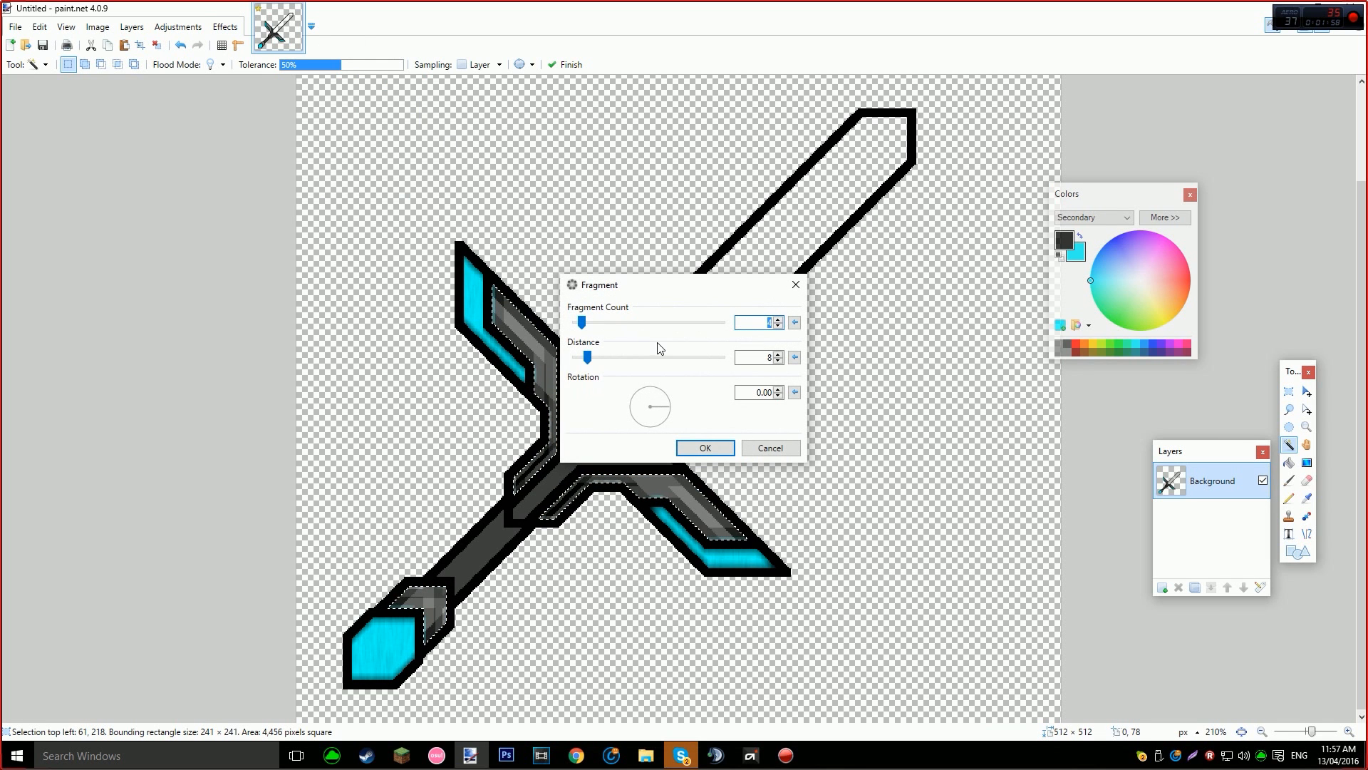
left_click_drag(589, 324, 721, 332)
left_click_drag(591, 363, 584, 361)
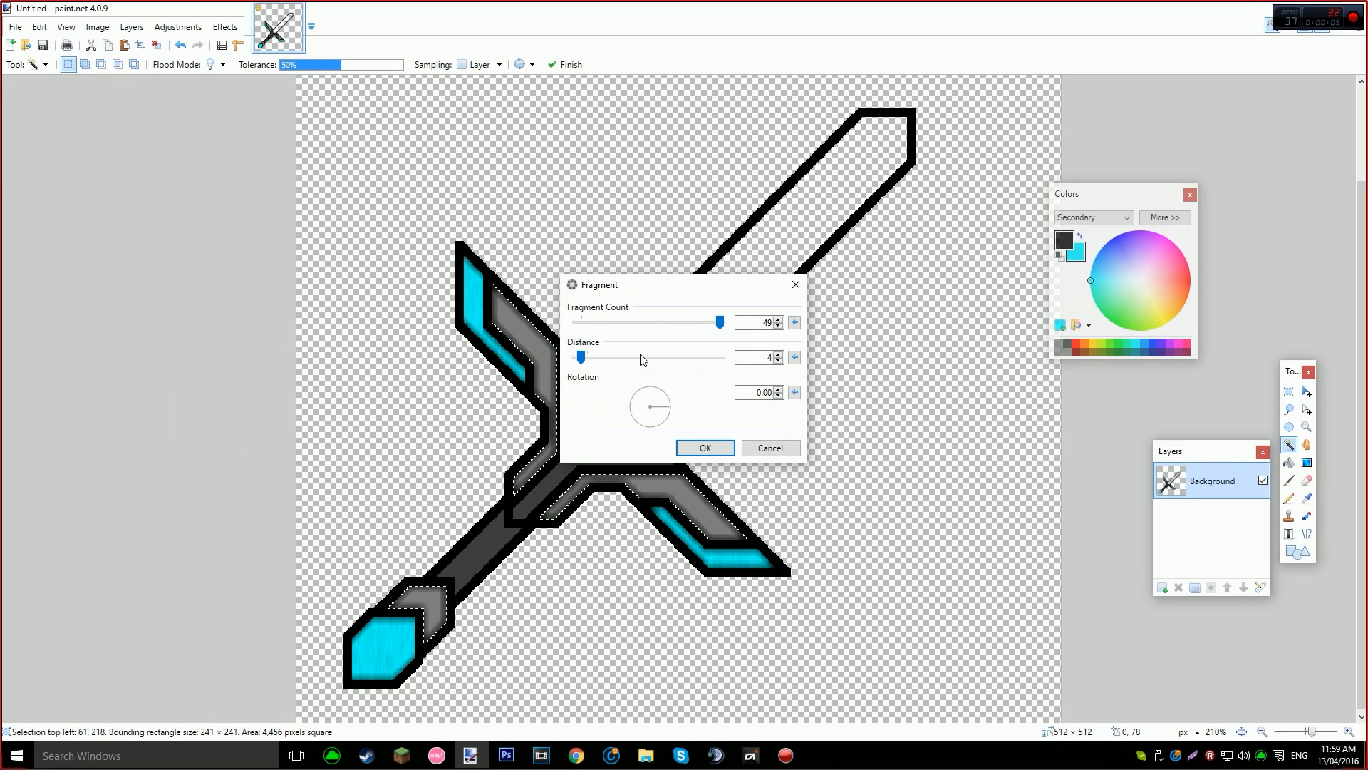
left_click_drag(581, 358, 578, 357)
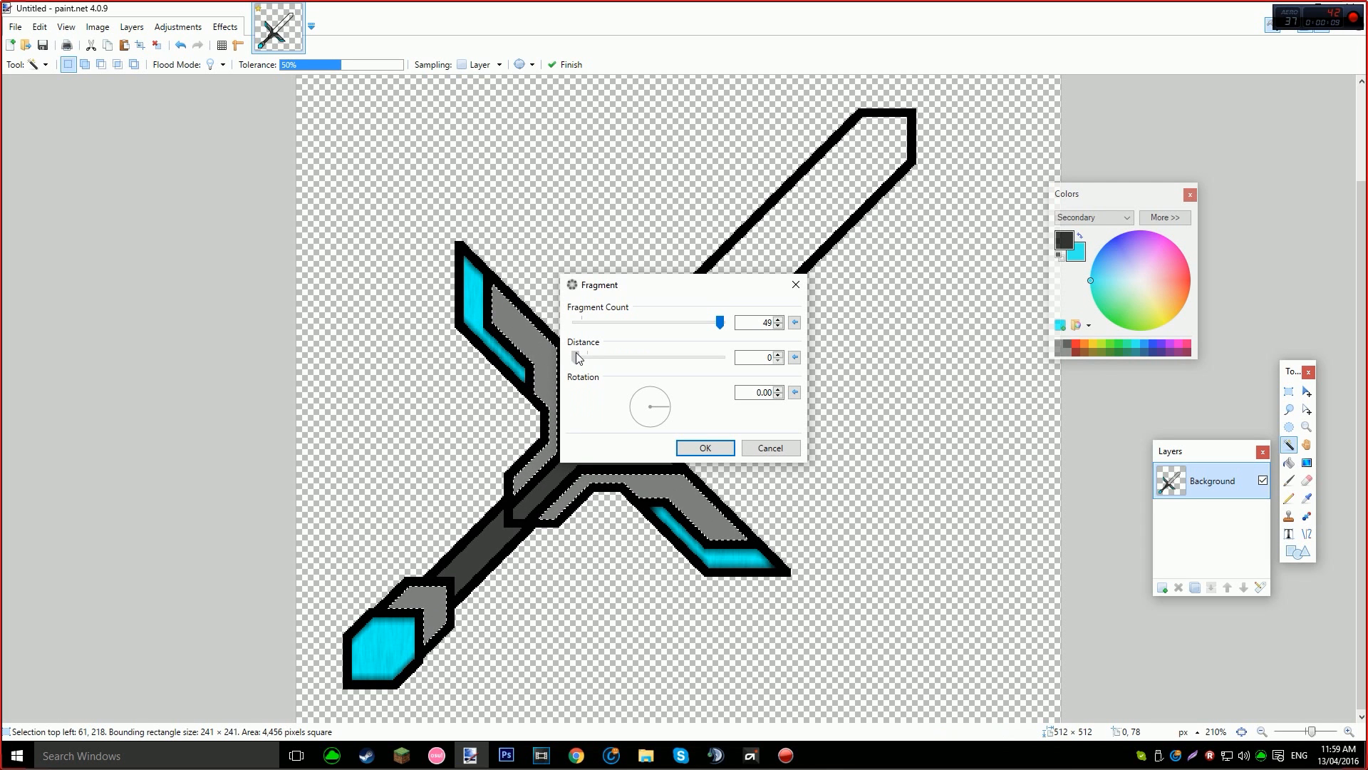
left_click(701, 447)
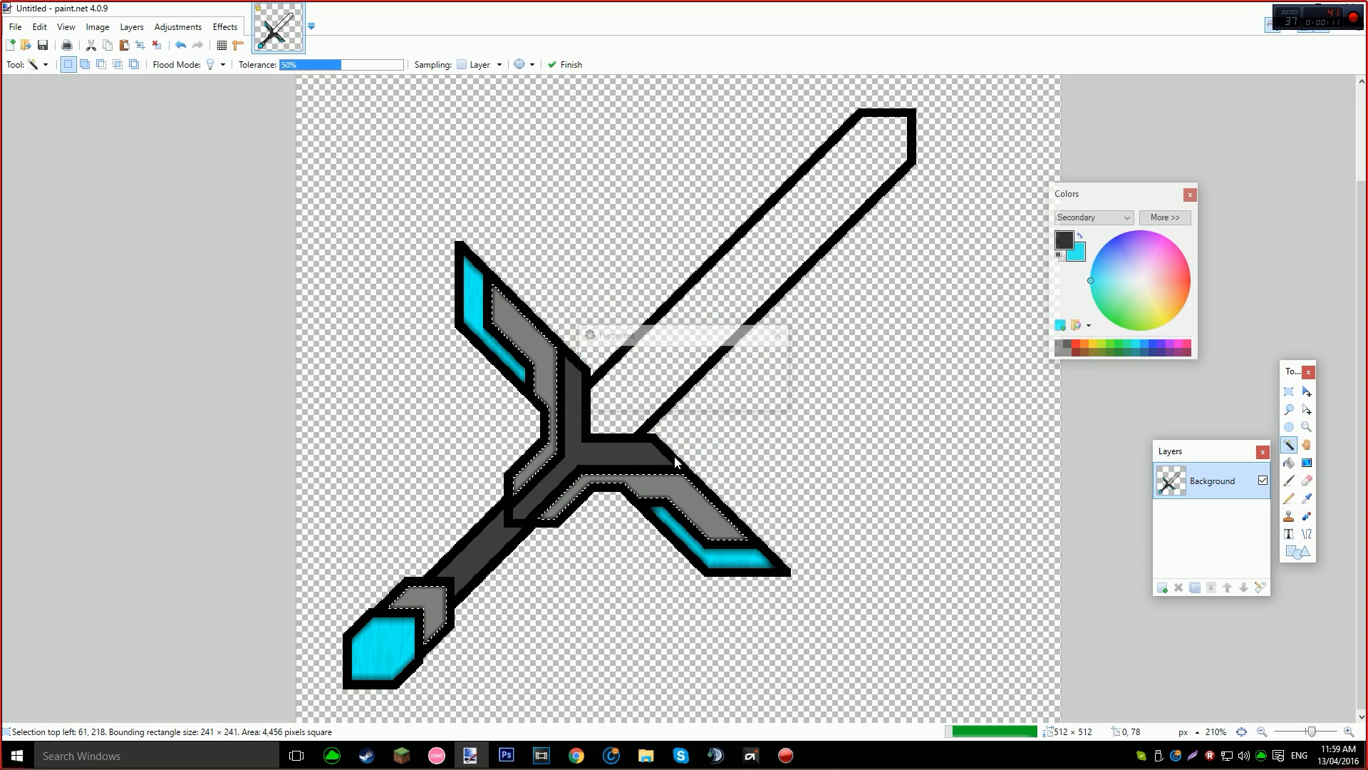
Try new Magic Wand picks around the crossguard edge and undo back to the light grey selection.
scroll(682, 454, "up", 7)
key("ctrl+d")
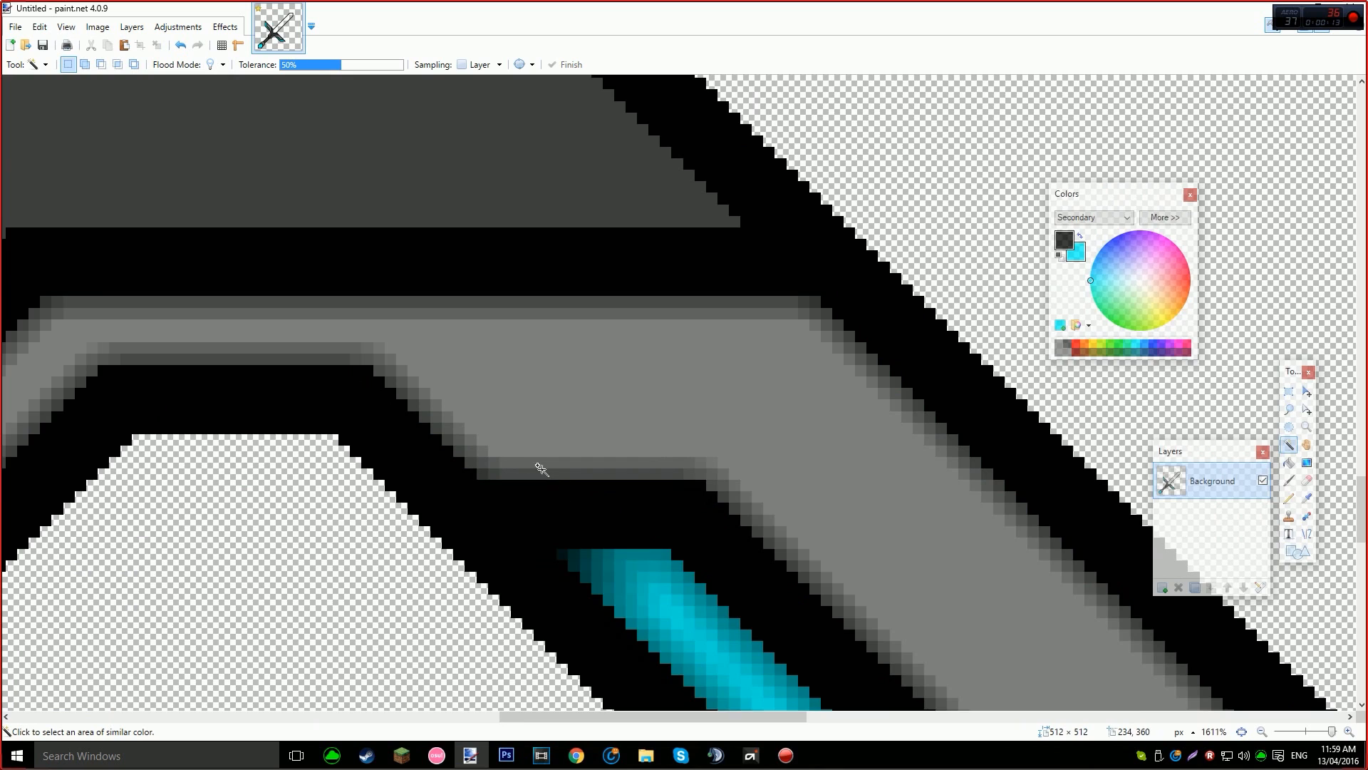
scroll(543, 472, "up", 3)
left_click(511, 468)
key("ctrl+z")
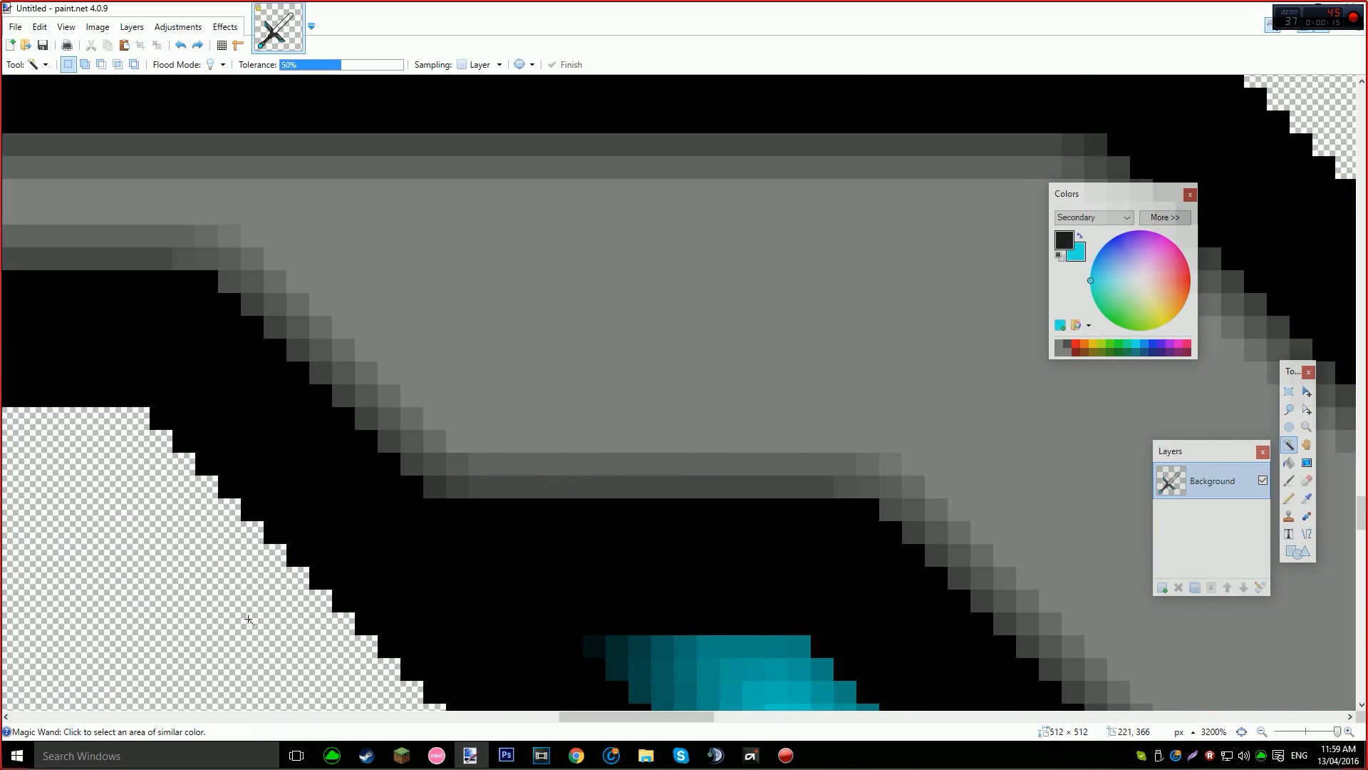
left_click(237, 605)
key("ctrl+i")
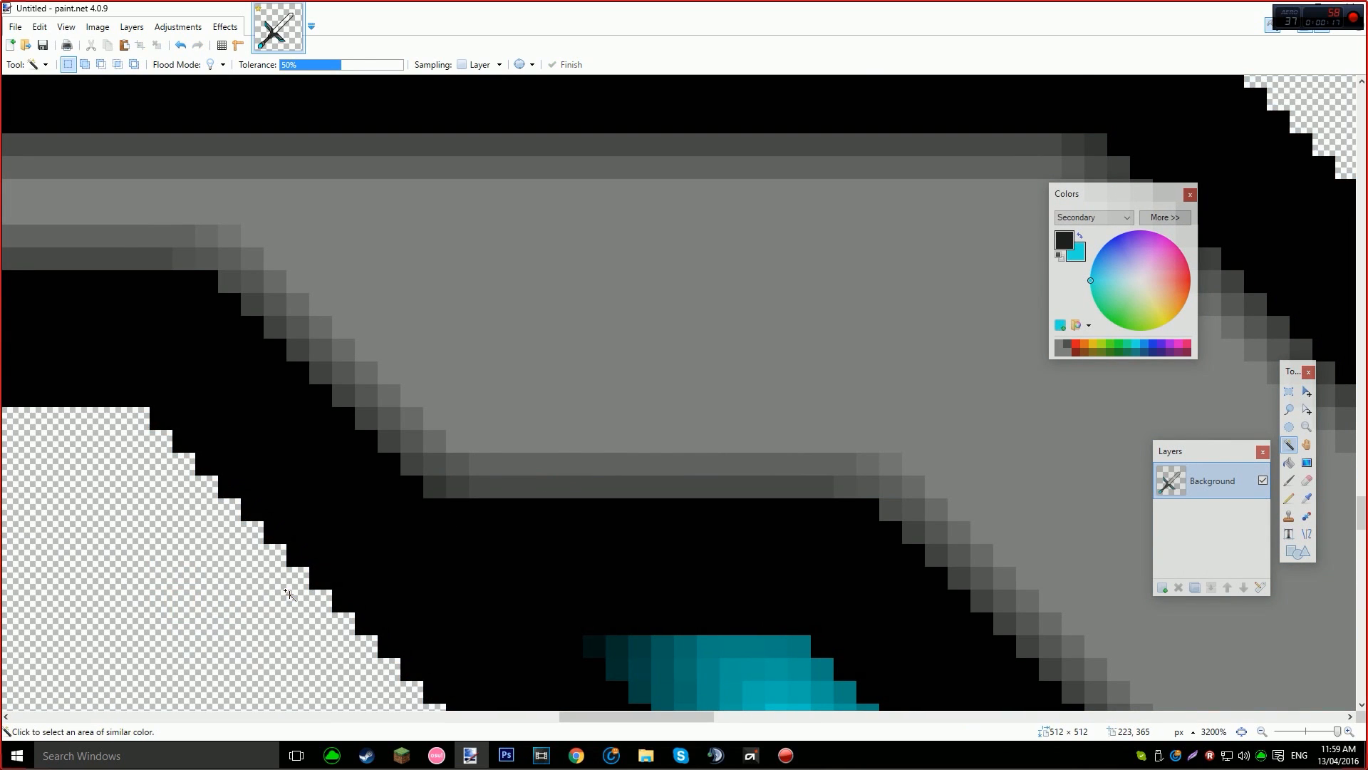
key("ctrl+z")
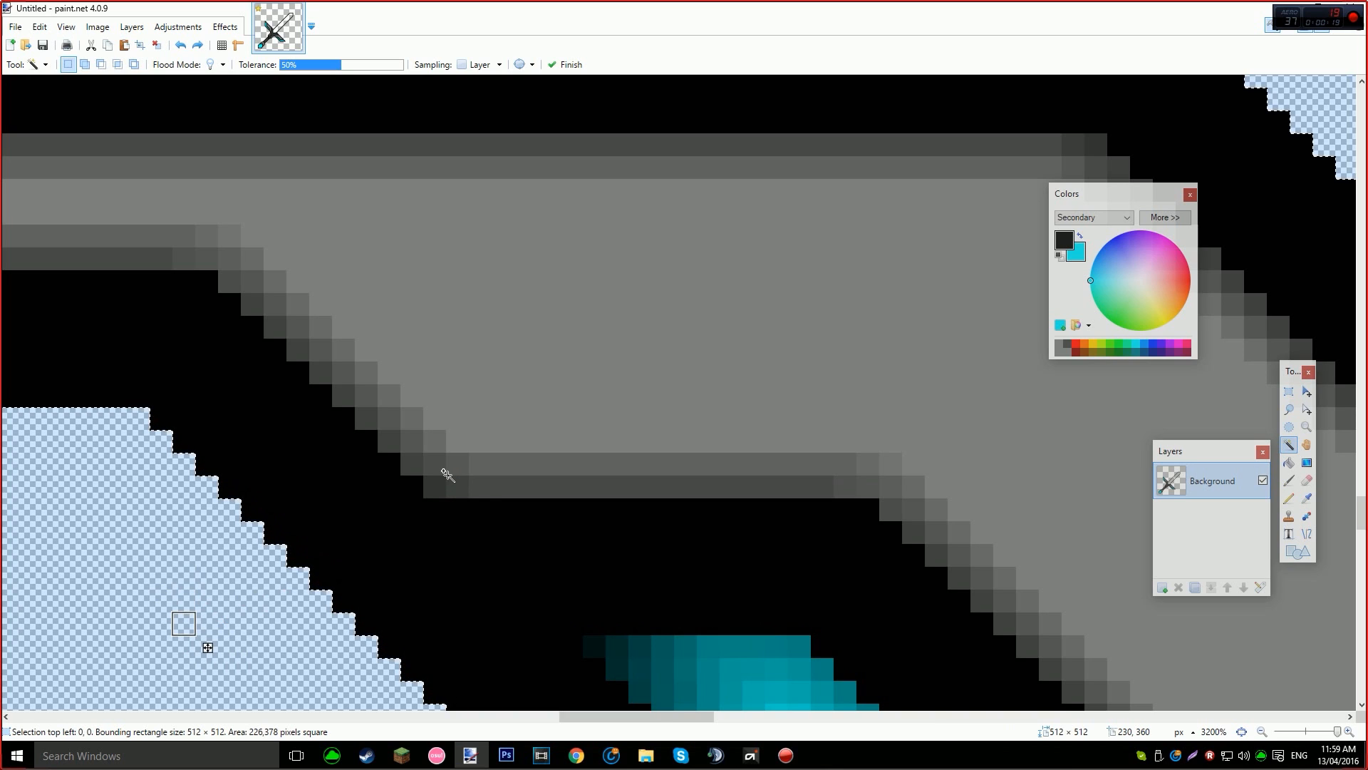
left_click(444, 471)
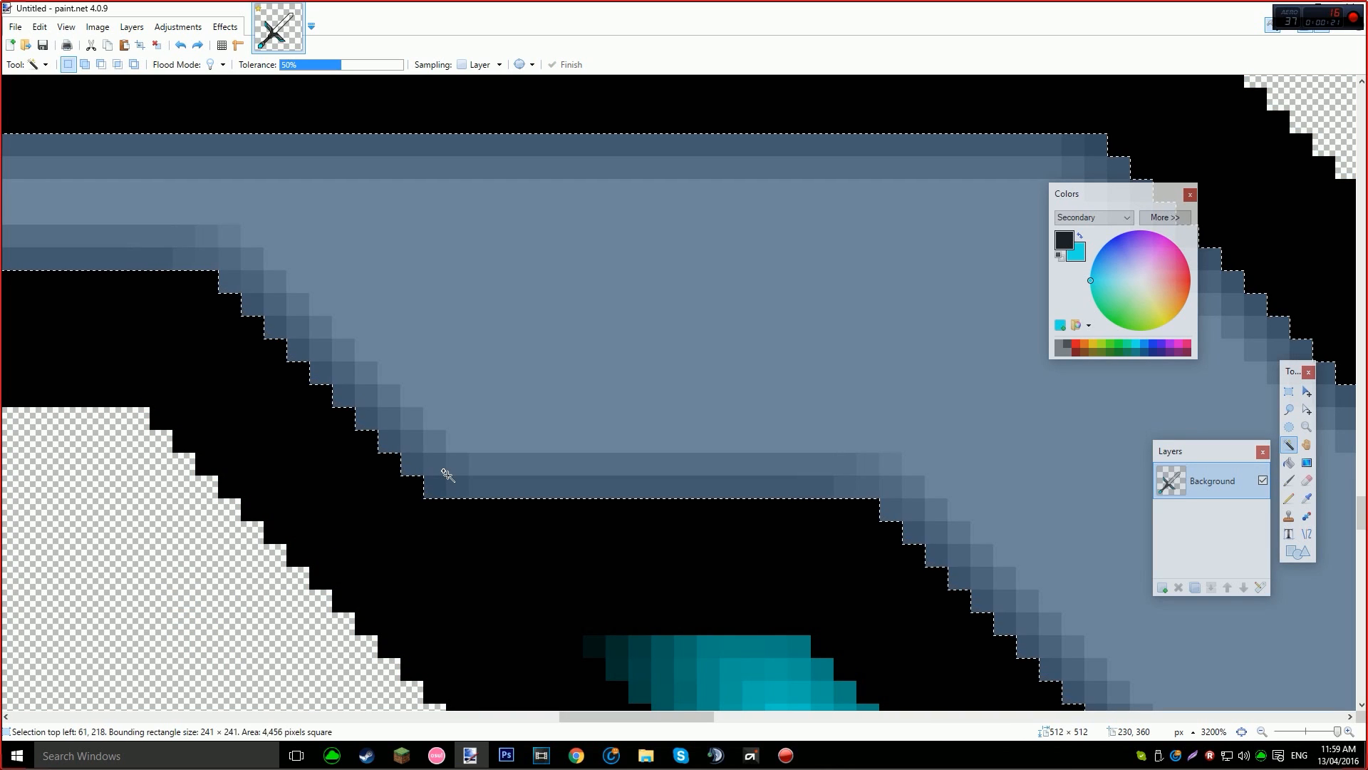
Apply the Fragment blur again to the selected light grey areas with fragment count 49, distance 5 and rotation 0.
left_click(177, 26)
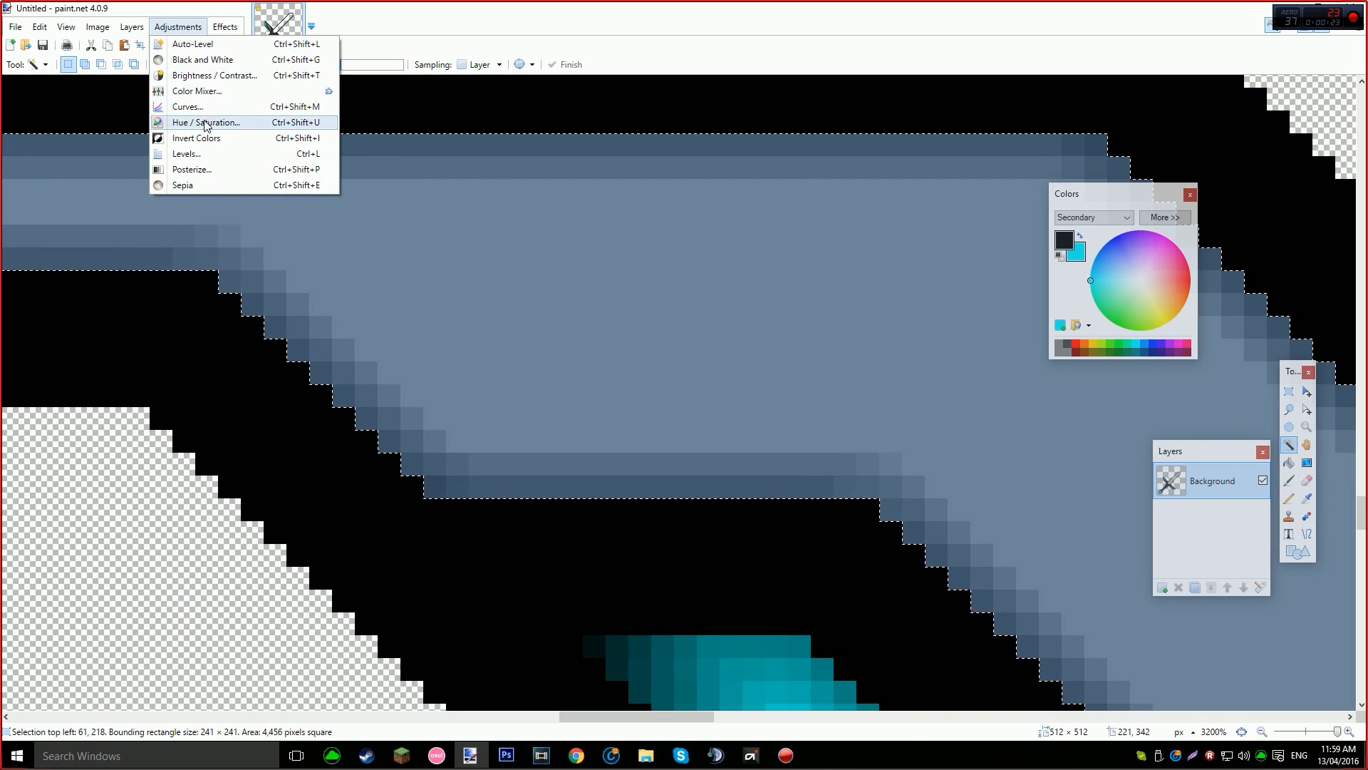
mouse_move(226, 27)
mouse_move(239, 79)
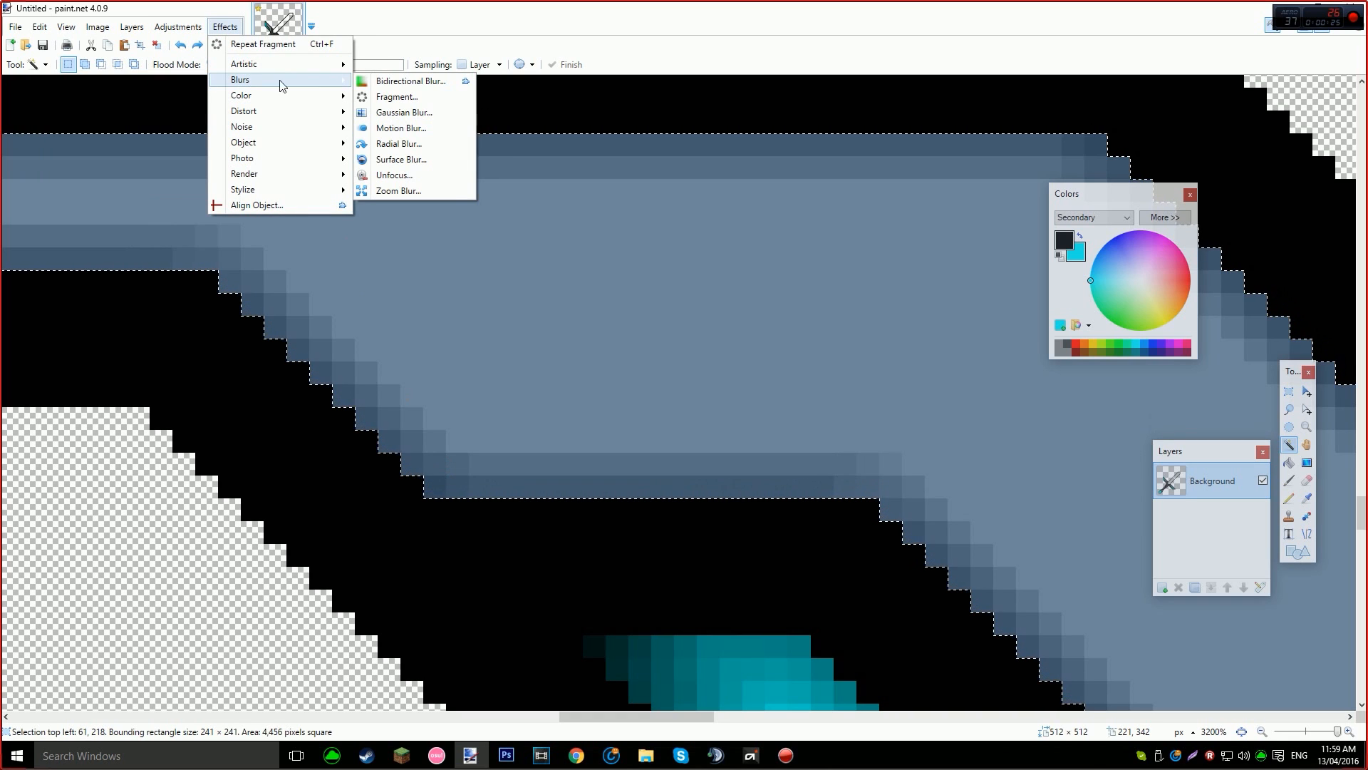
left_click(396, 96)
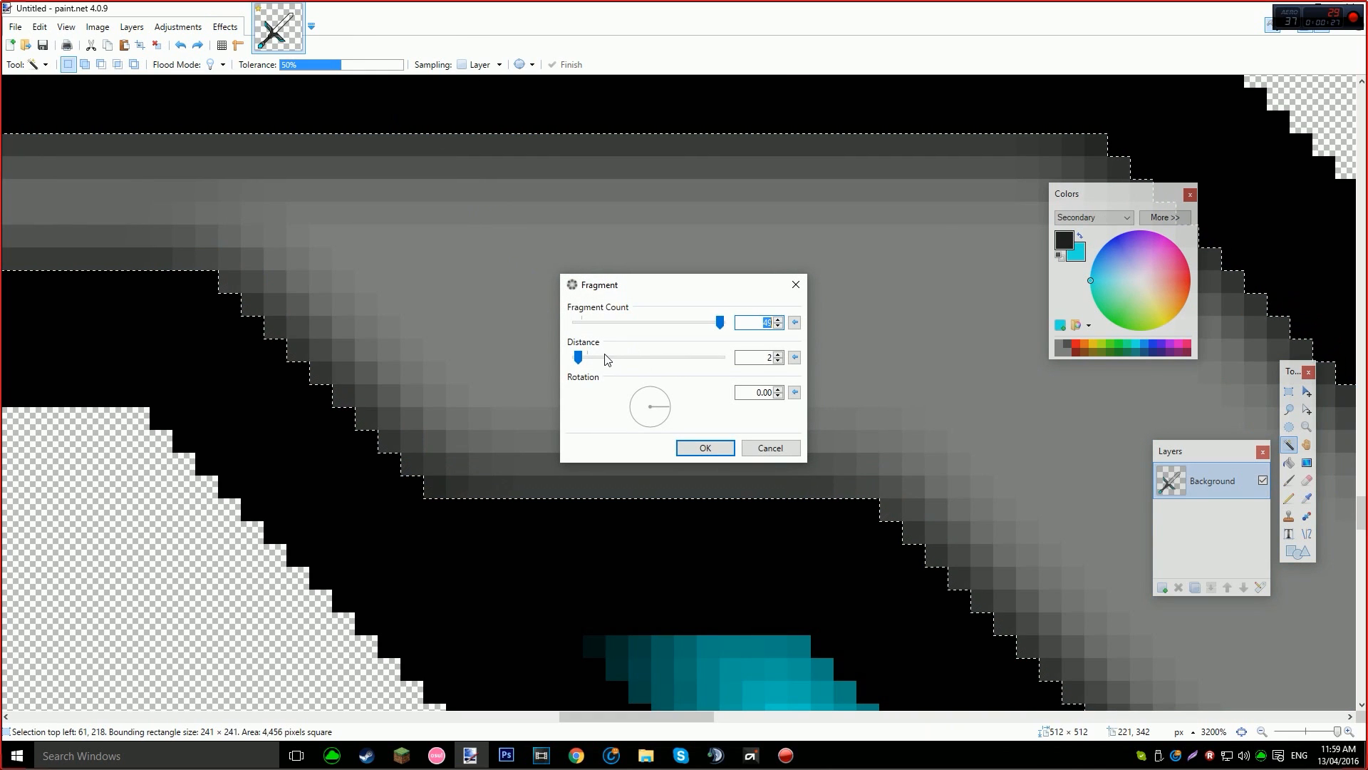
left_click_drag(579, 358, 583, 359)
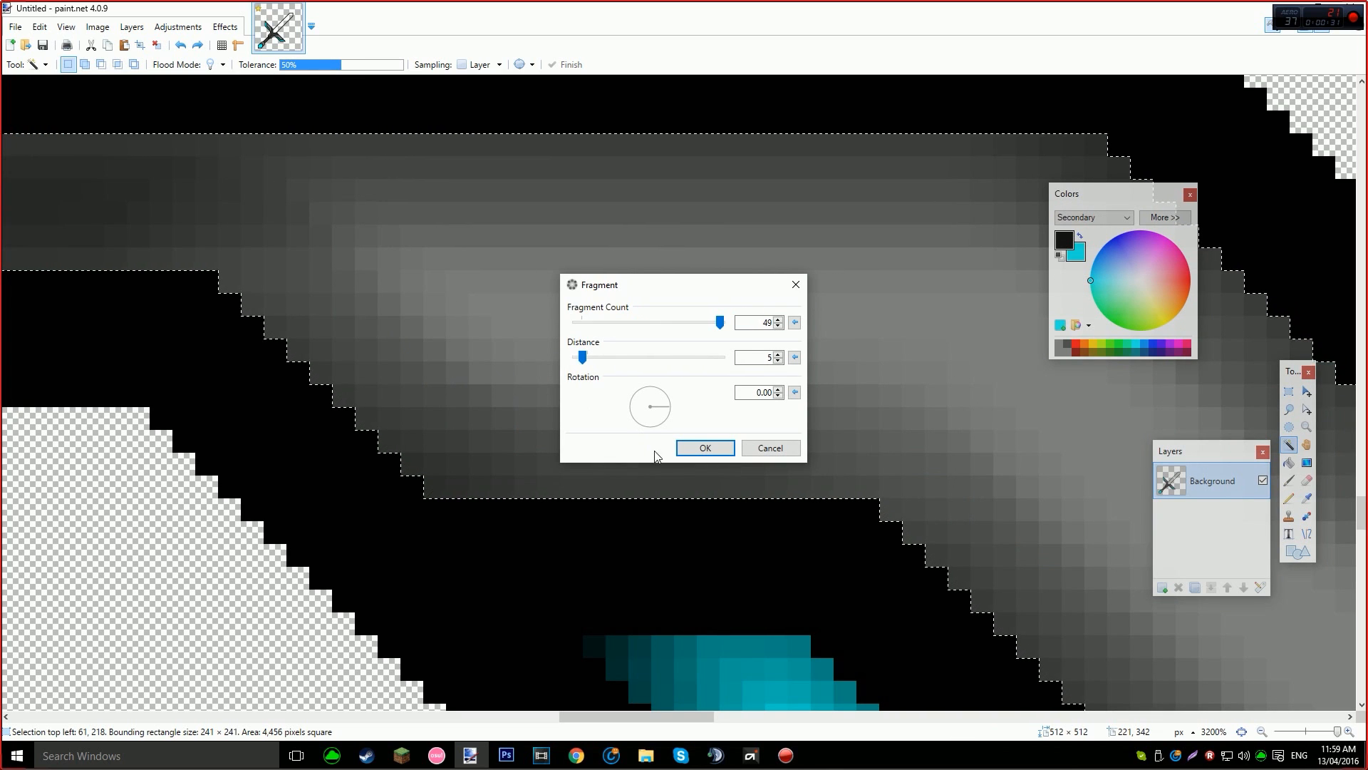
left_click(687, 449)
Examine the blurred shading along the light grey crossguard parts up close and on the whole sword.
scroll(670, 436, "down", 1)
scroll(644, 428, "up", 2)
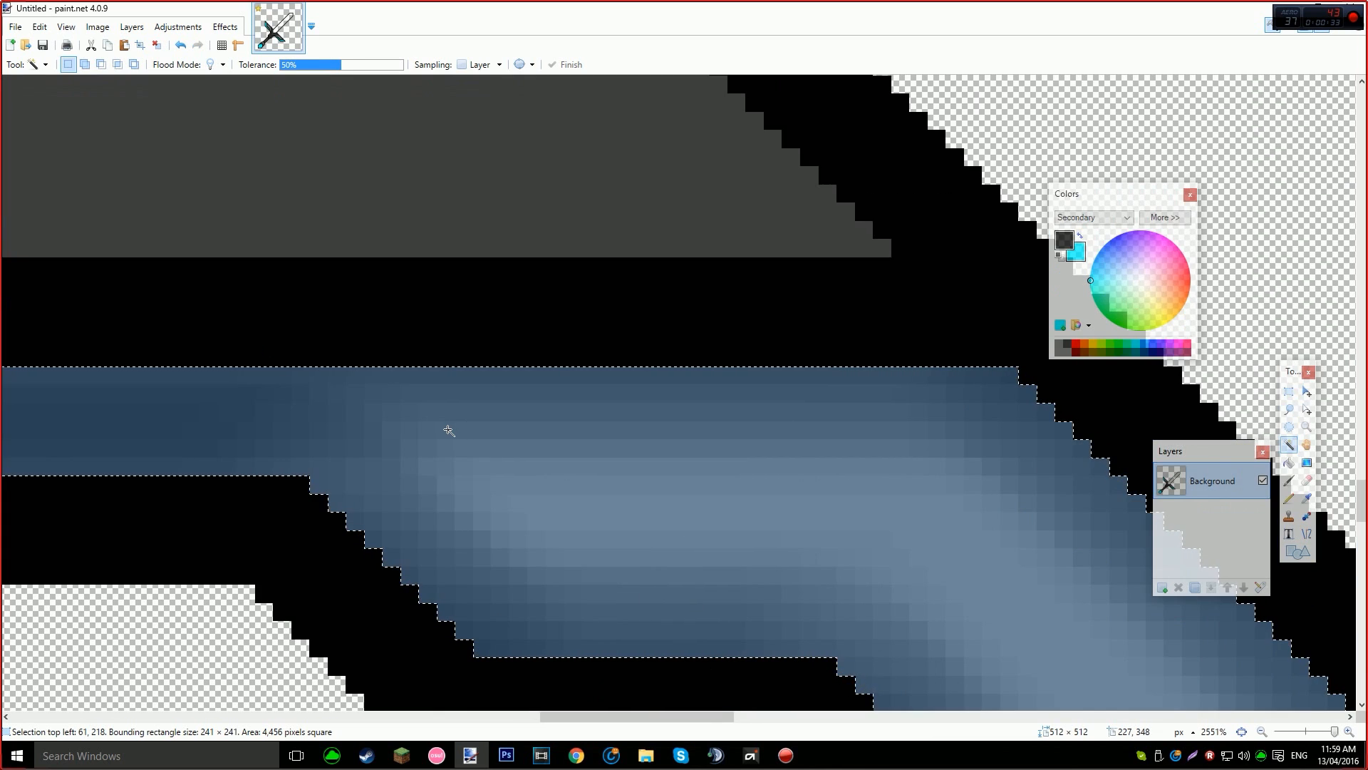
key("h")
left_click_drag(417, 383, 914, 547)
left_click_drag(436, 424, 936, 556)
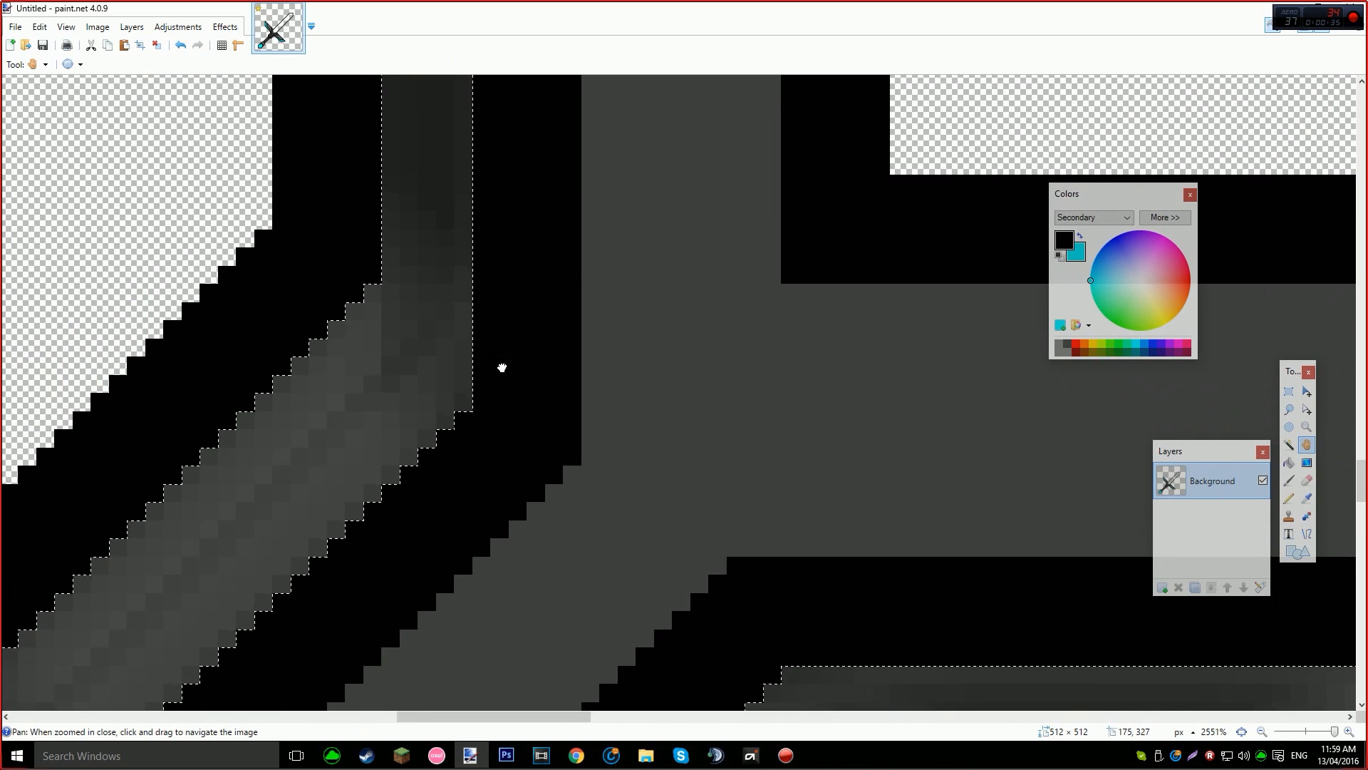
left_click_drag(495, 360, 587, 473)
left_click_drag(570, 277, 608, 632)
scroll(559, 440, "down", 9)
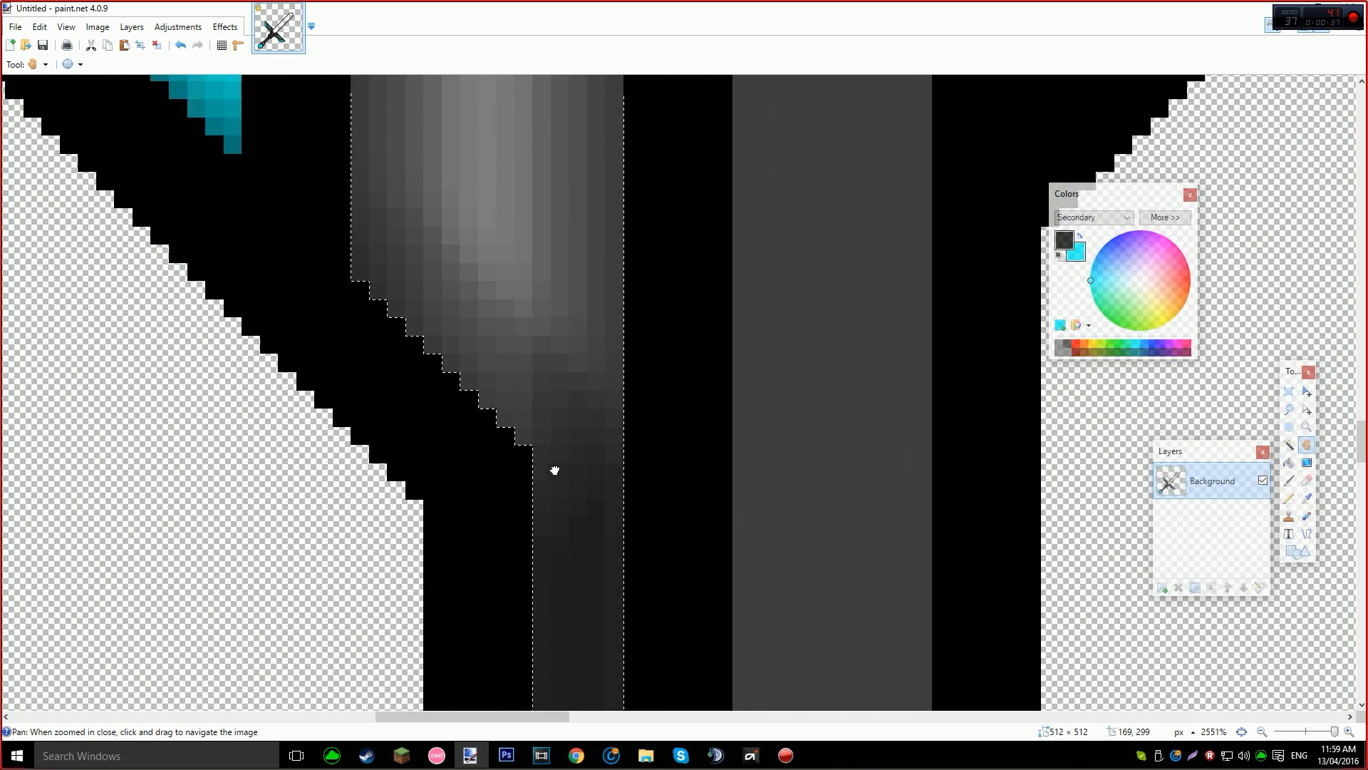
scroll(601, 489, "down", 2)
scroll(610, 545, "down", 2)
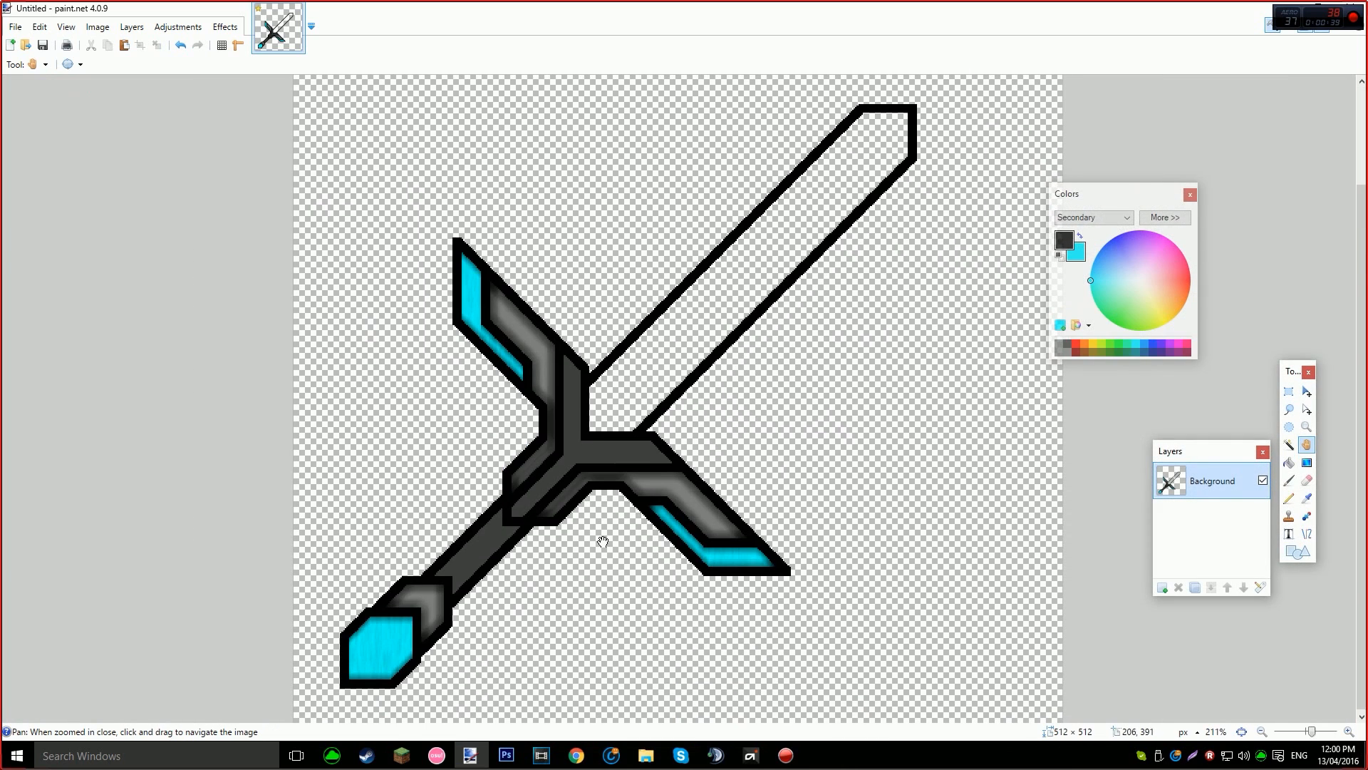
Restore the selection of the light grey areas and apply a Gaussian Blur to them.
key("ctrl+z")
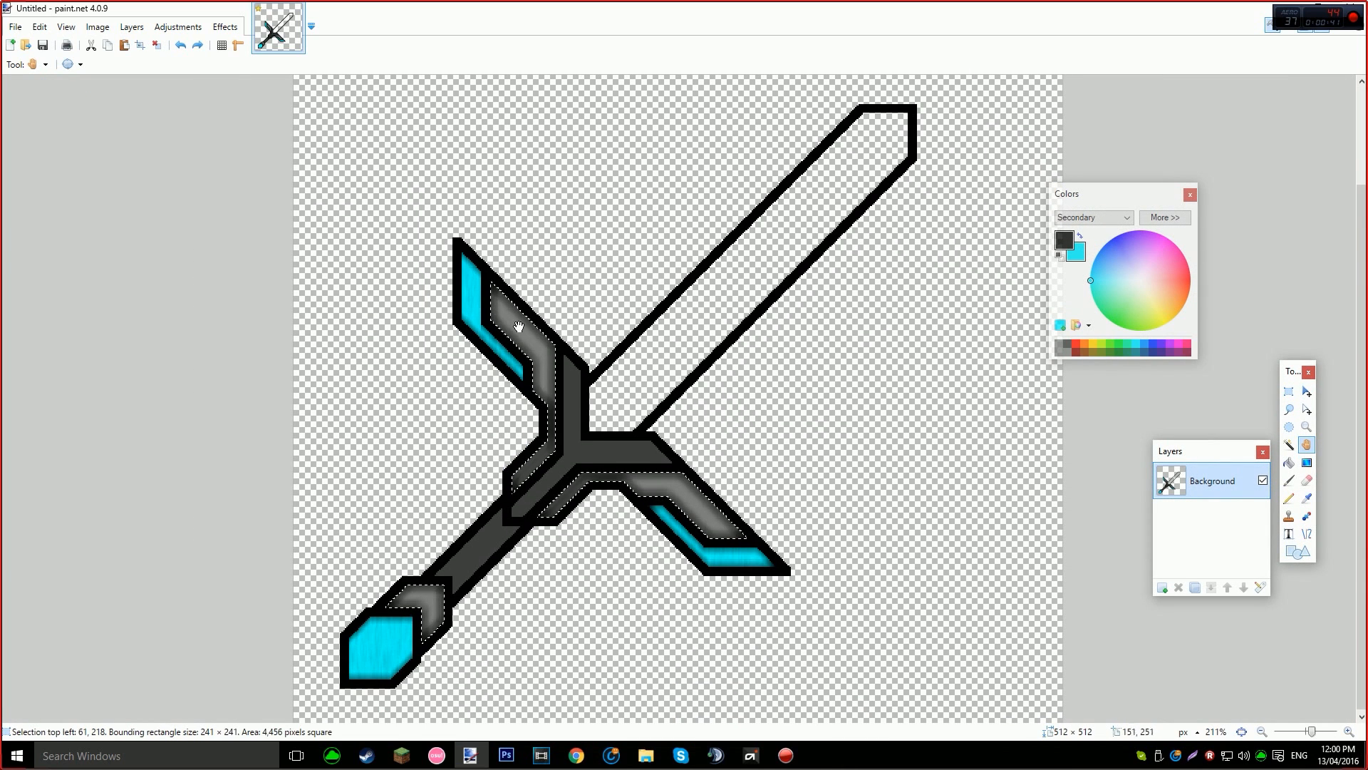
scroll(521, 332, "up", 2)
left_click(225, 26)
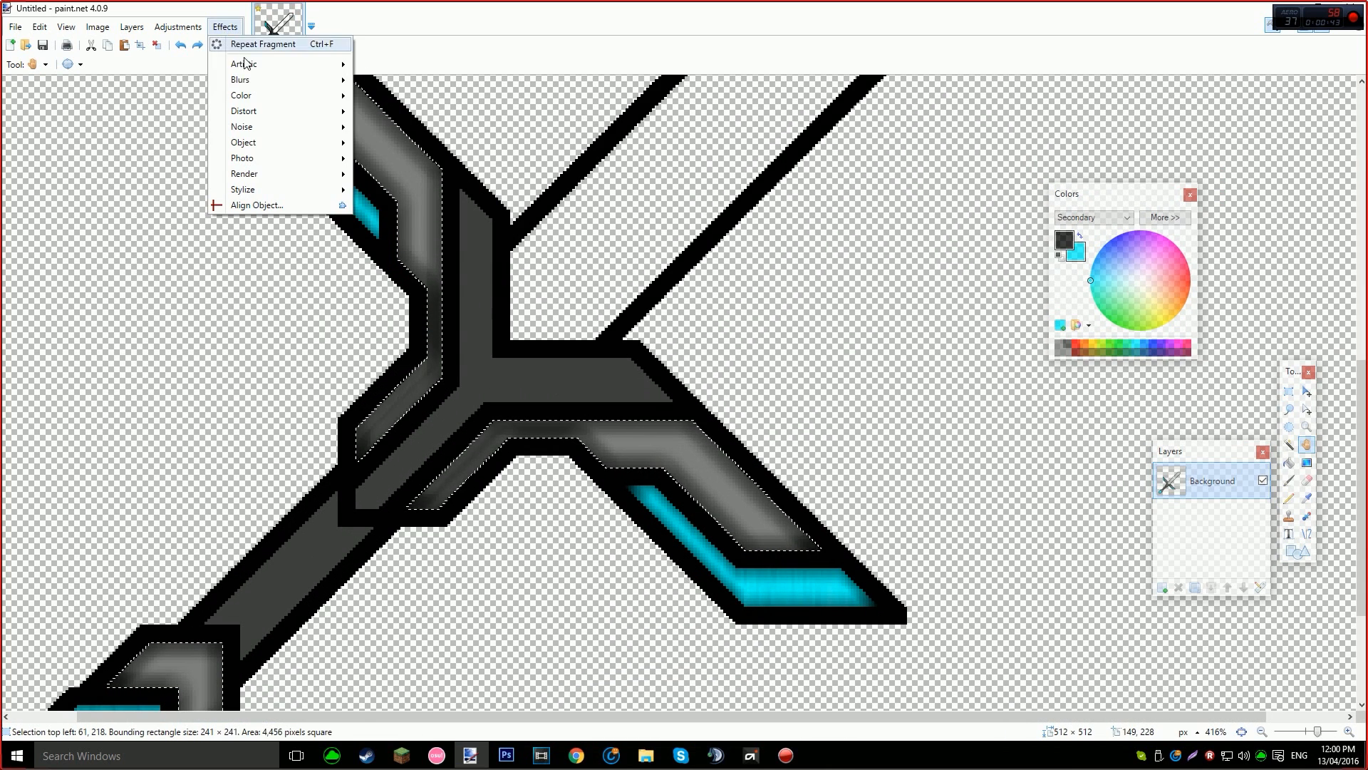
mouse_move(268, 81)
left_click(389, 106)
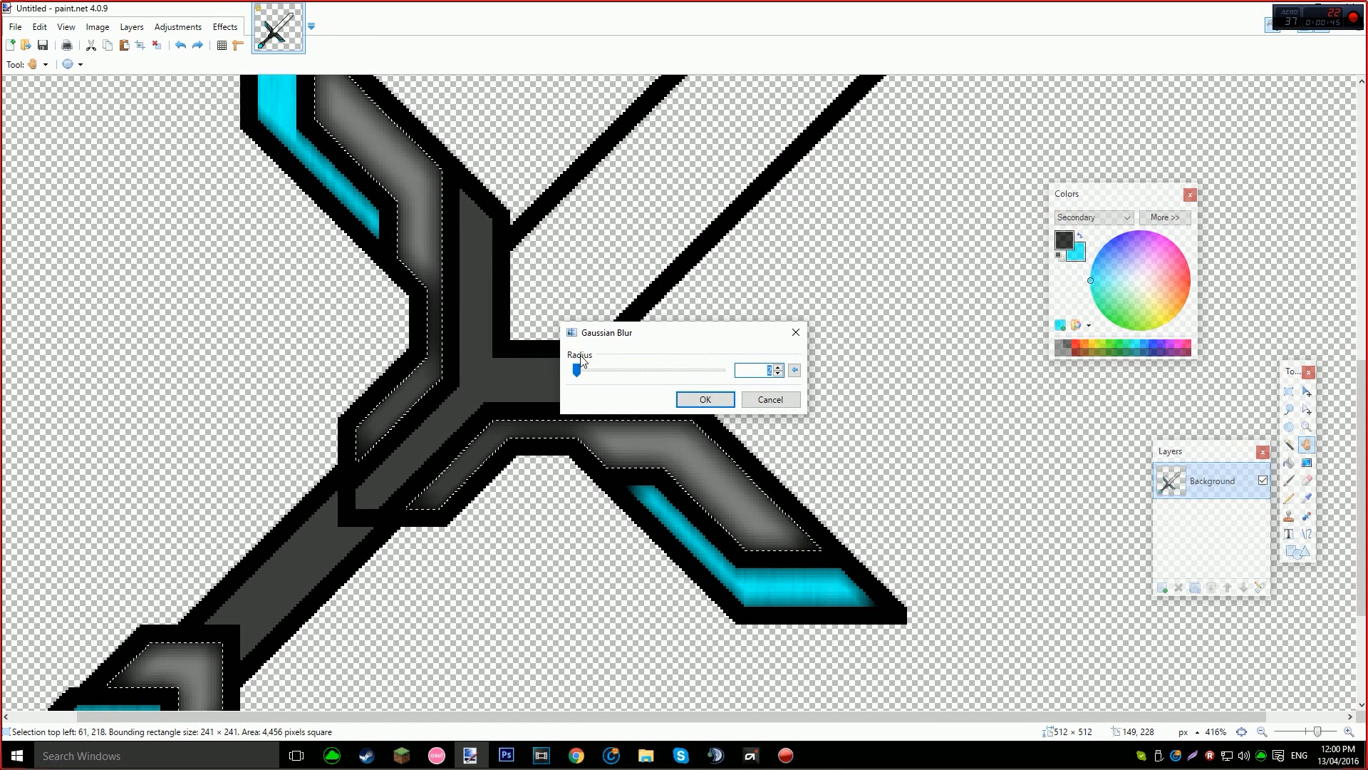
left_click(716, 400)
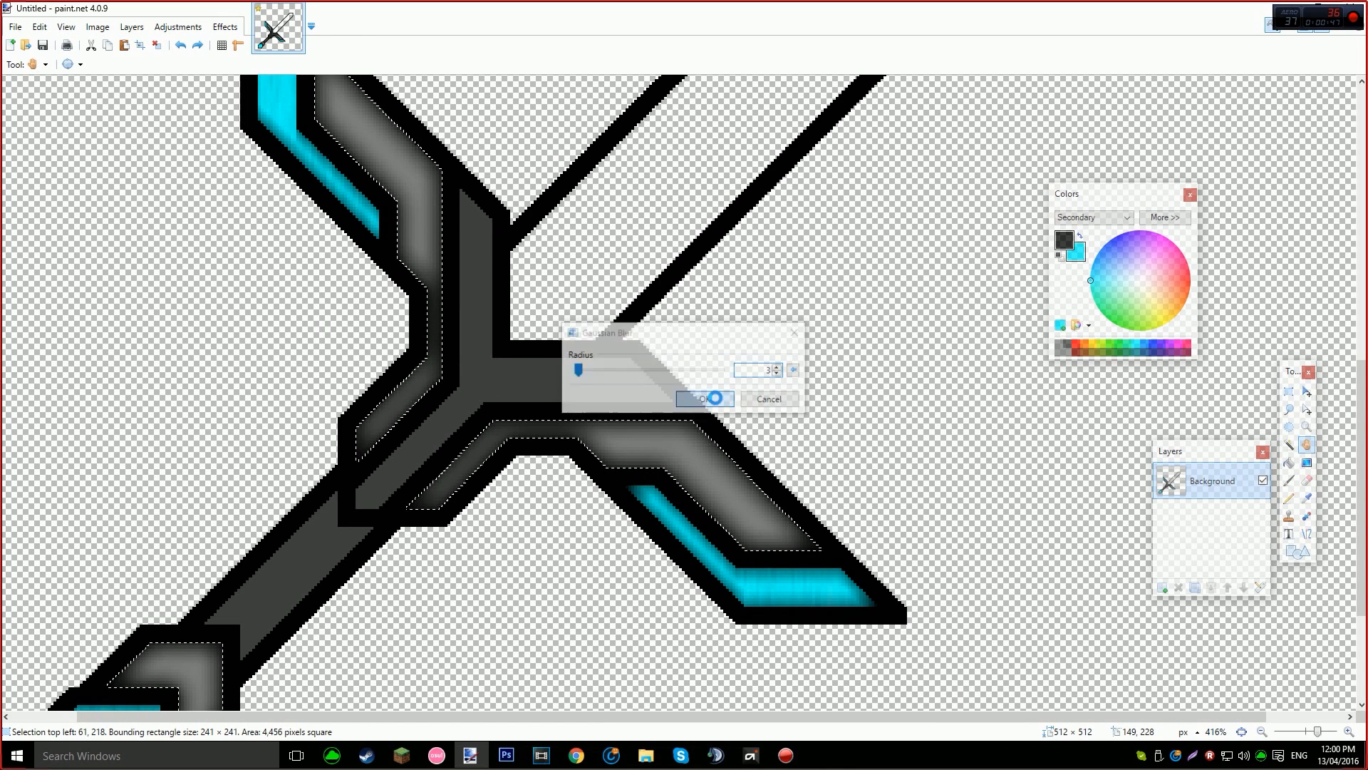
Apply a centered Motion Blur with distance 10 and an adjusted angle to the light grey areas, and clear the selection.
left_click(225, 26)
mouse_move(319, 95)
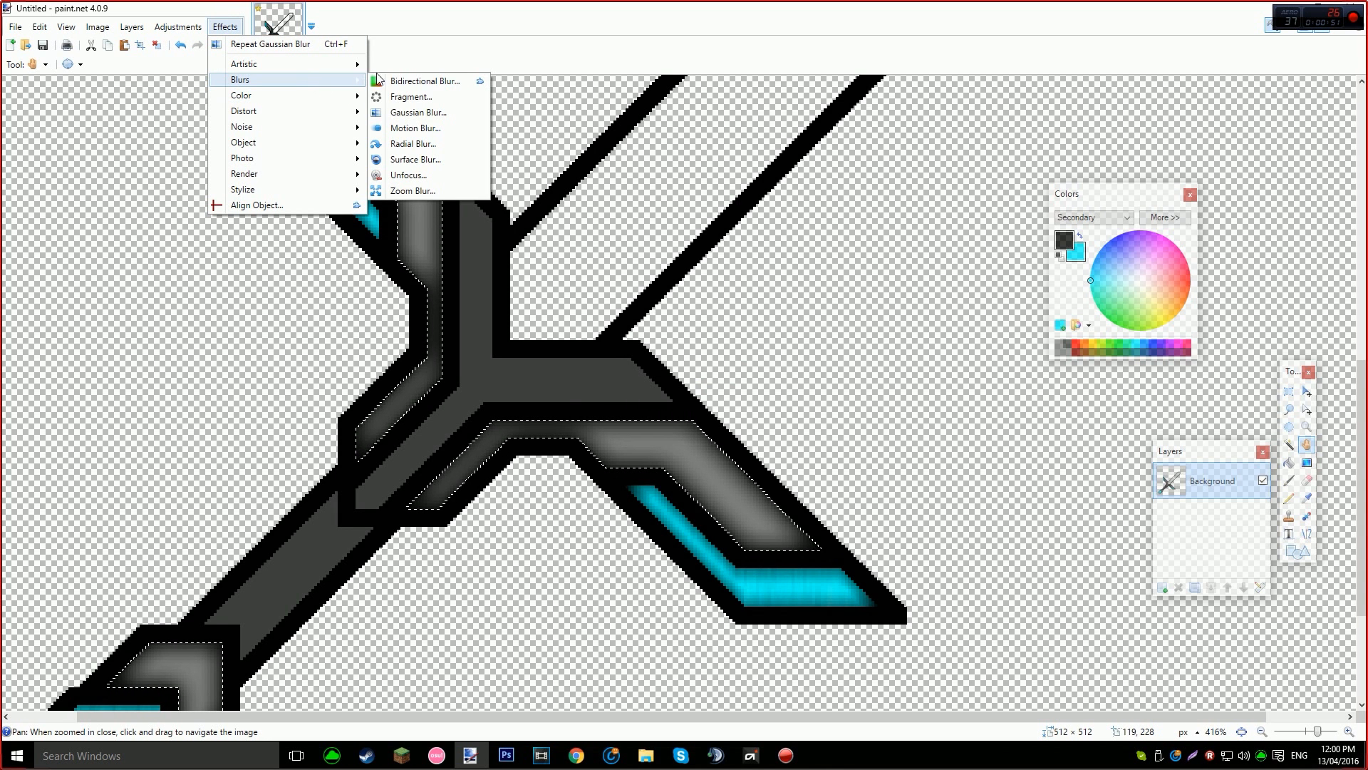
left_click(420, 129)
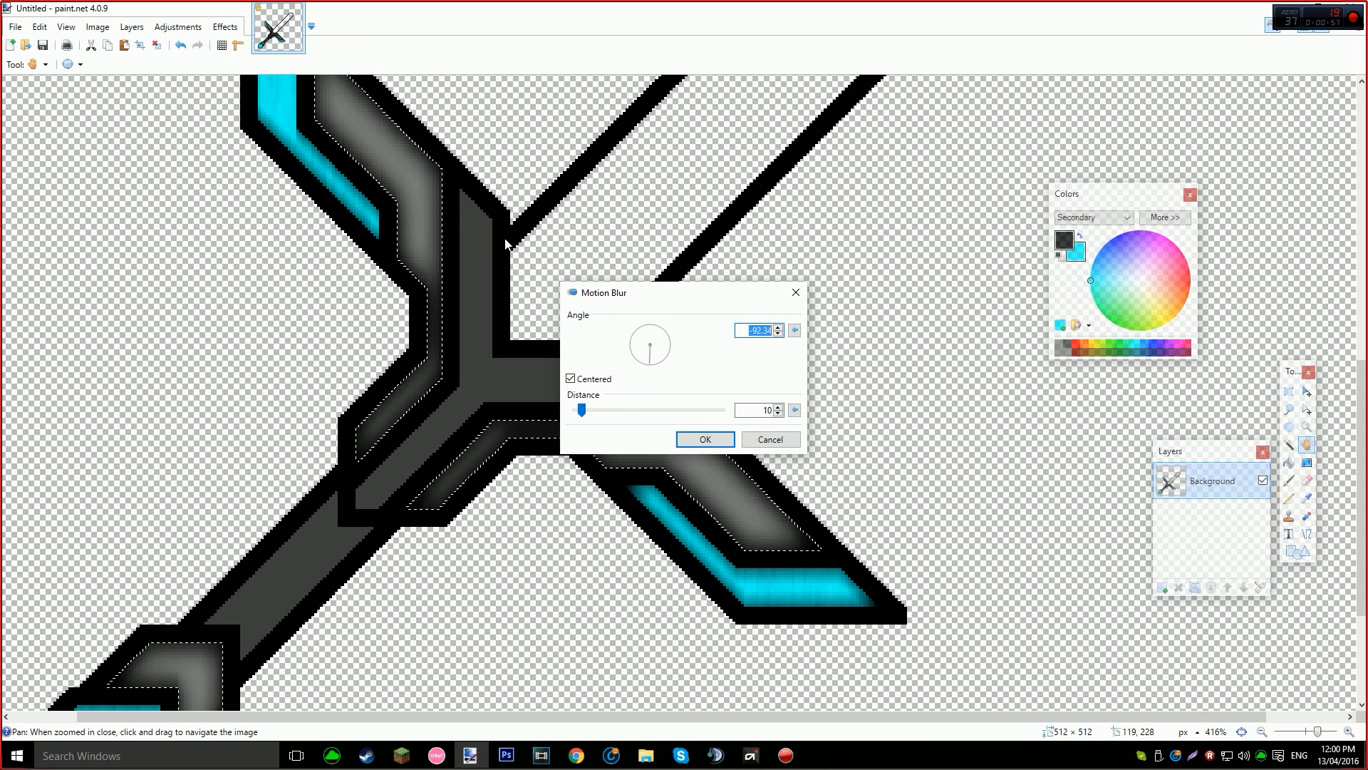
left_click_drag(654, 351, 641, 314)
left_click(704, 440)
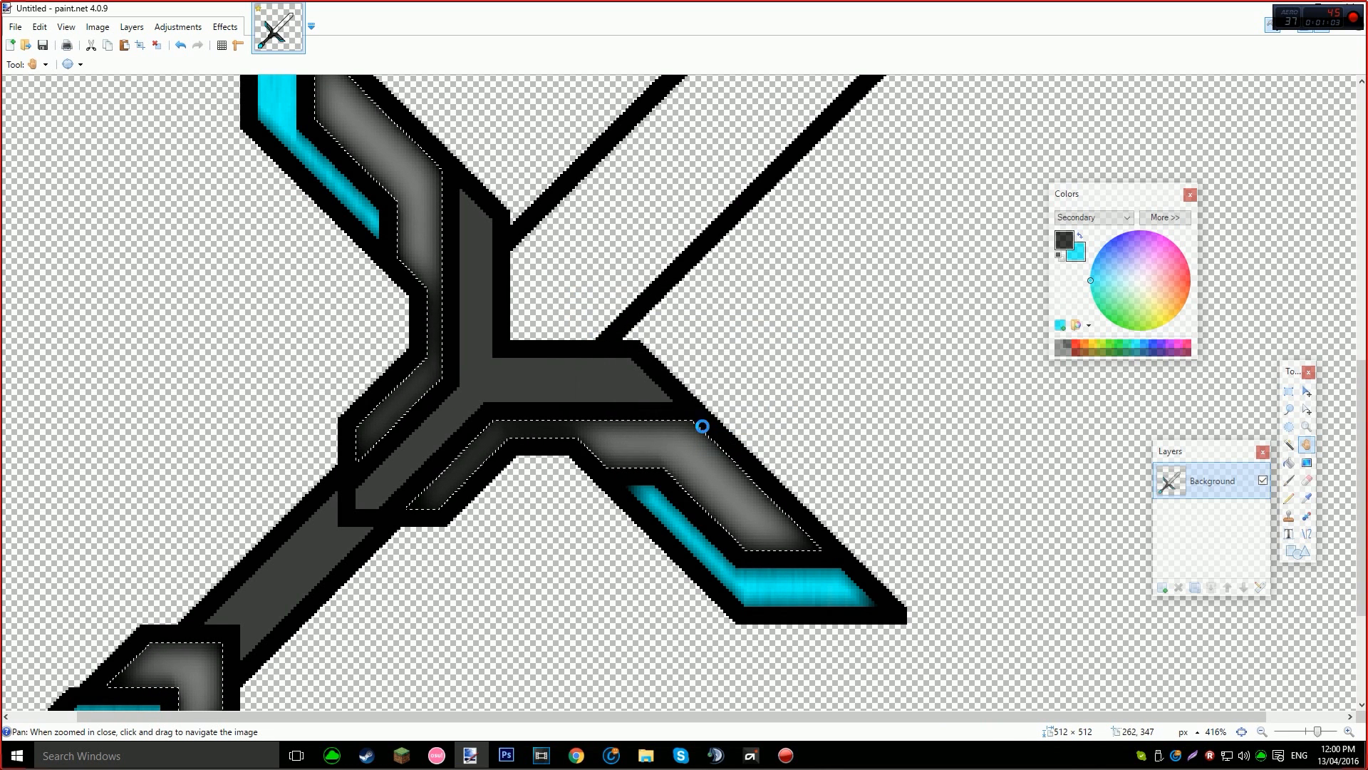
scroll(772, 427, "down", 3)
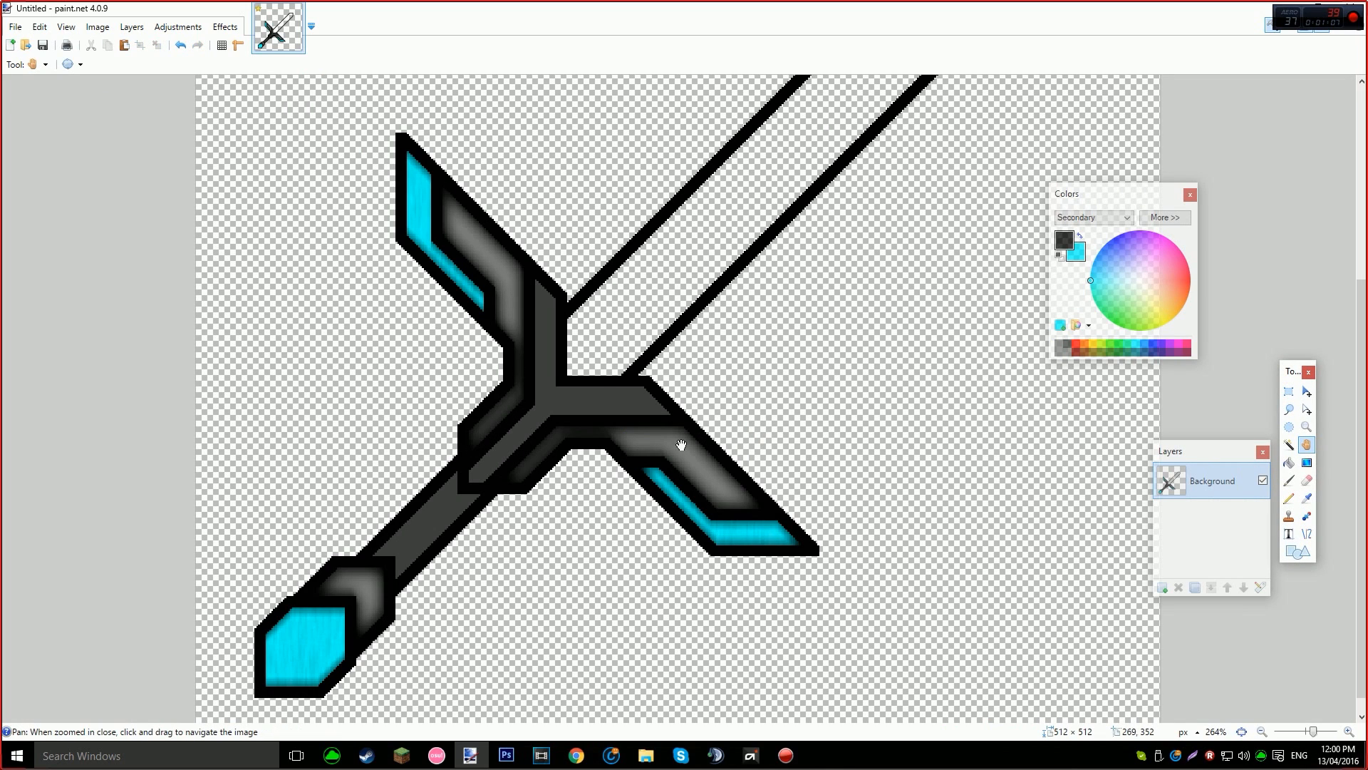
scroll(550, 440, "down", 1)
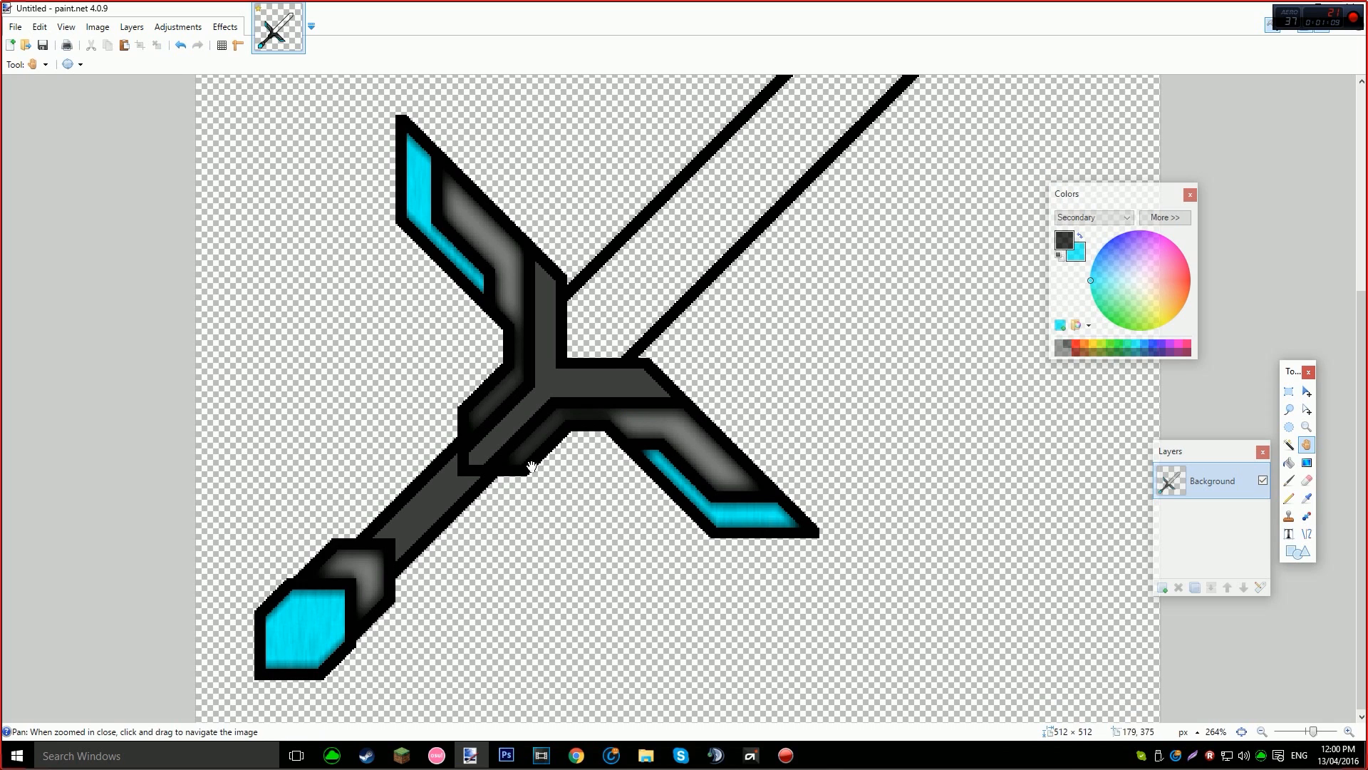
key("s")
key("s")
key("s")
key("s")
left_click(429, 504)
key("ctrl+z")
scroll(409, 529, "up", 5)
left_click(217, 451)
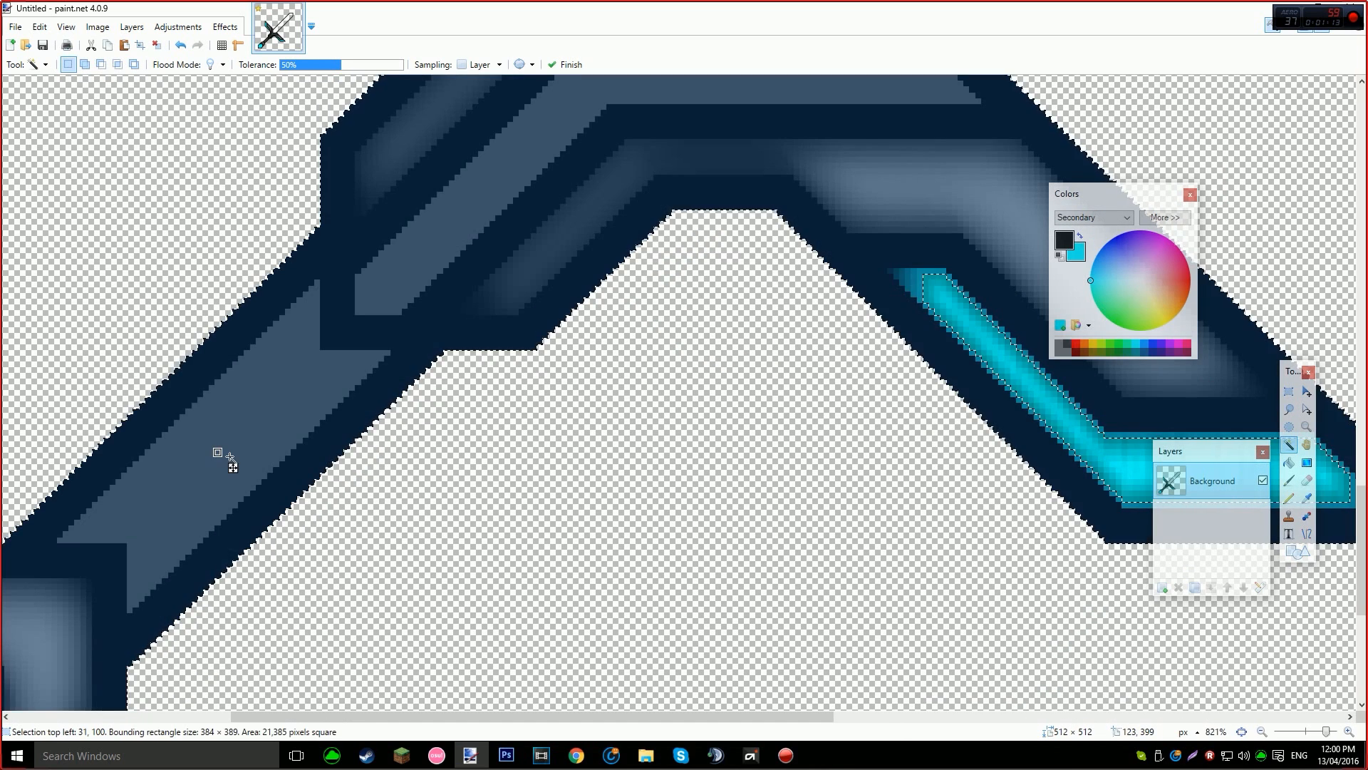
key("ctrl+d")
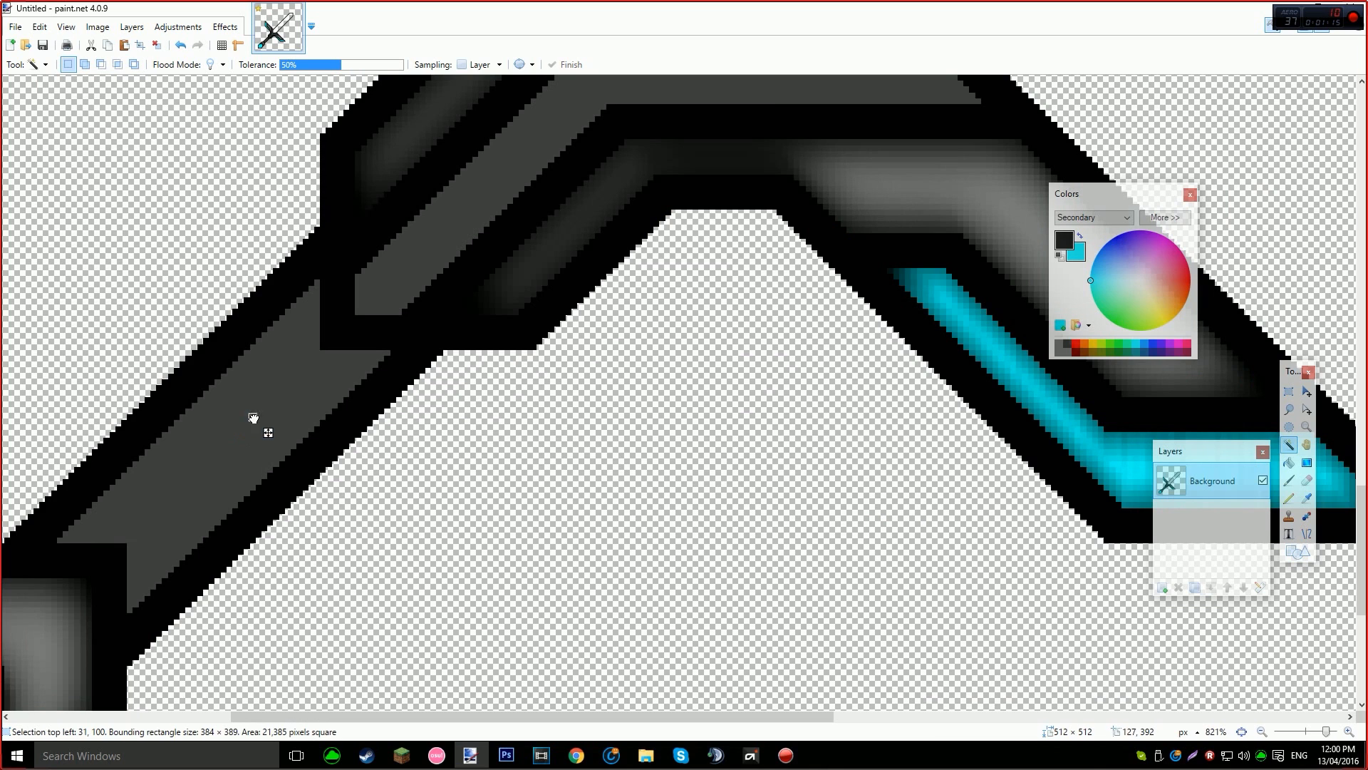
Select the dark grey grip and Y-shaped crossguard centre together with the Magic Wand at 38% tolerance.
left_click(253, 418)
left_click(332, 65)
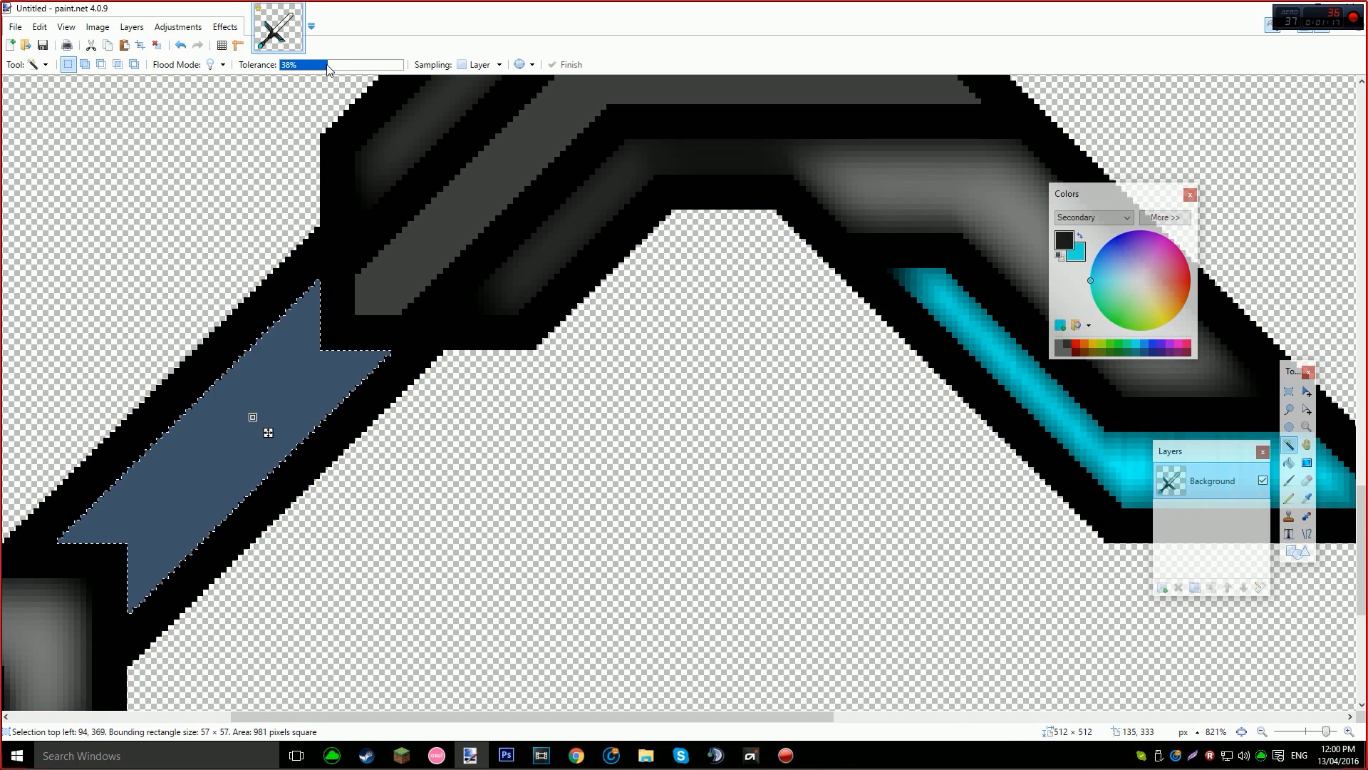
left_click(466, 207, "ctrl")
scroll(465, 208, "down", 5)
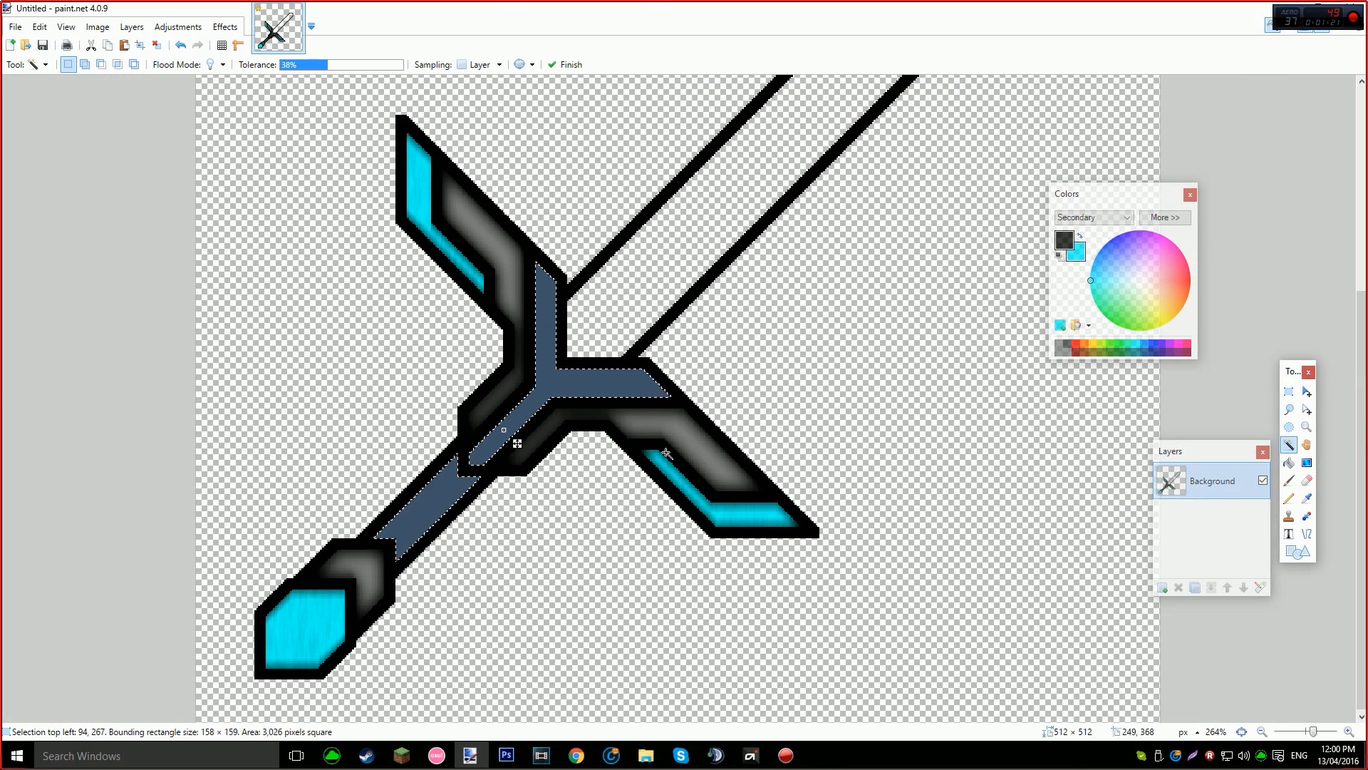
Add Noise to the selected dark grey parts with intensity about 81, color saturation 0 and coverage 100.
left_click(222, 27)
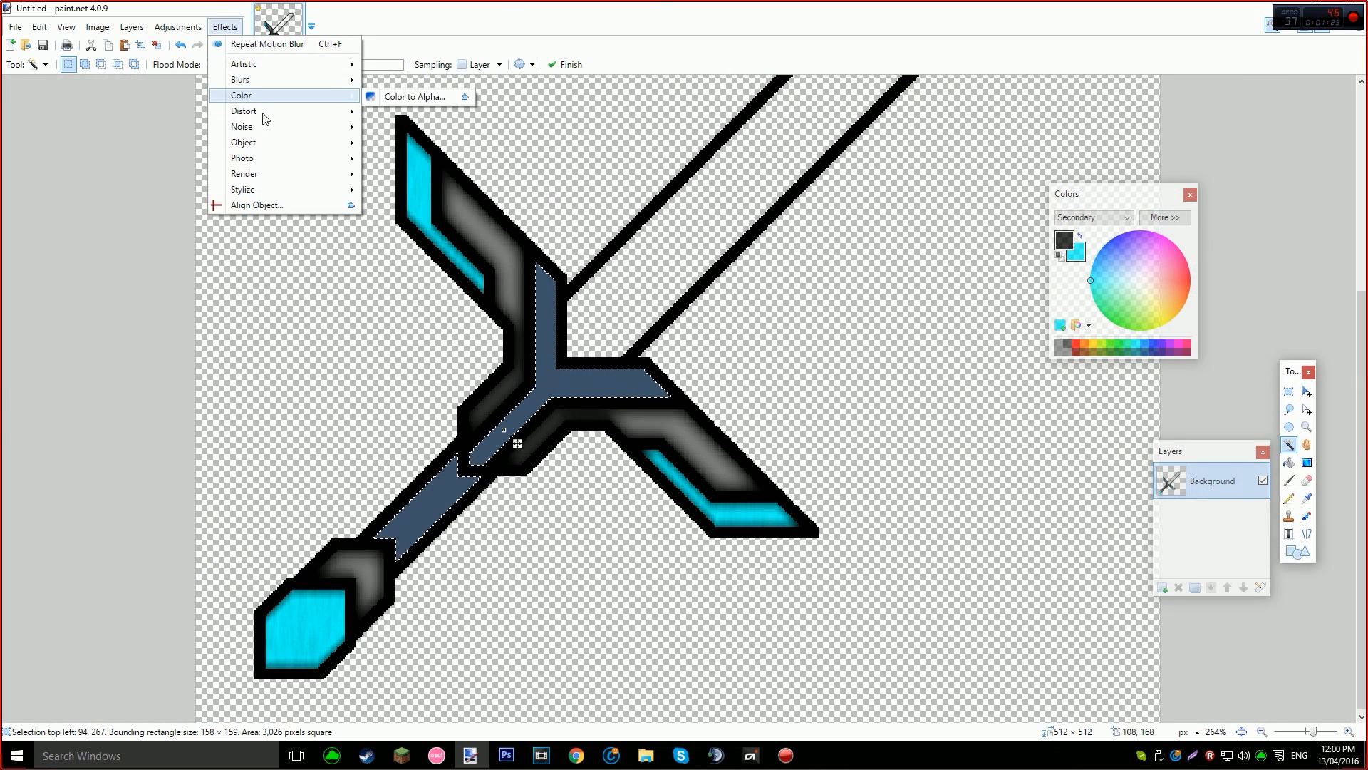
mouse_move(310, 131)
left_click(405, 129)
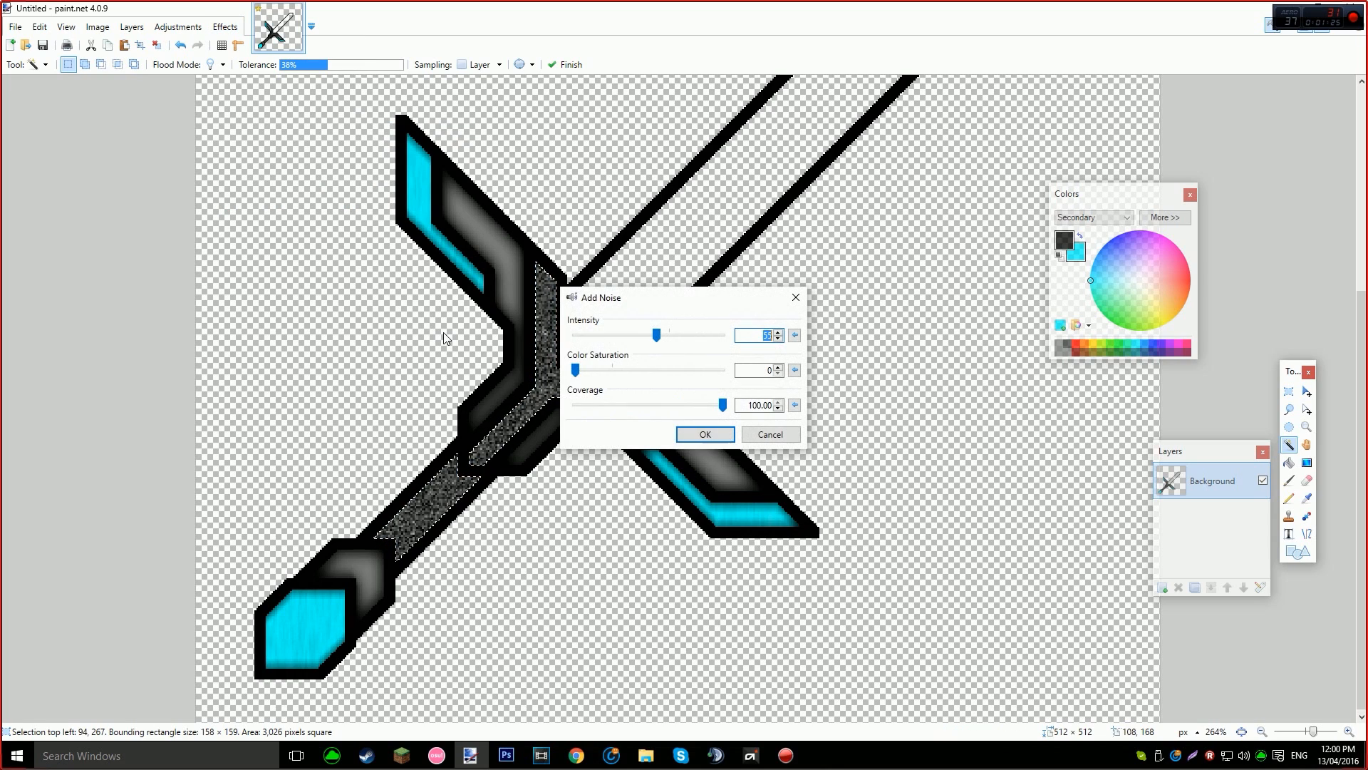
left_click_drag(657, 335, 740, 370)
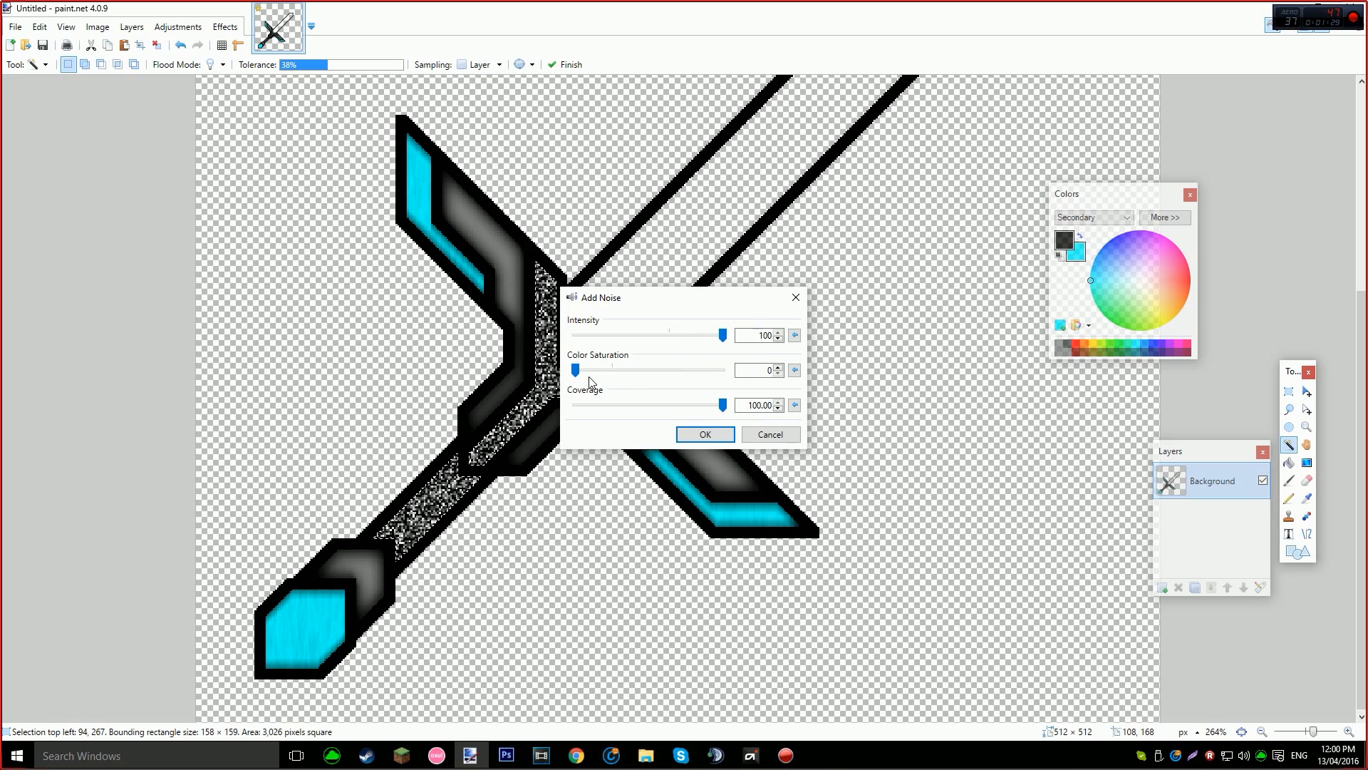
left_click_drag(717, 338, 699, 339)
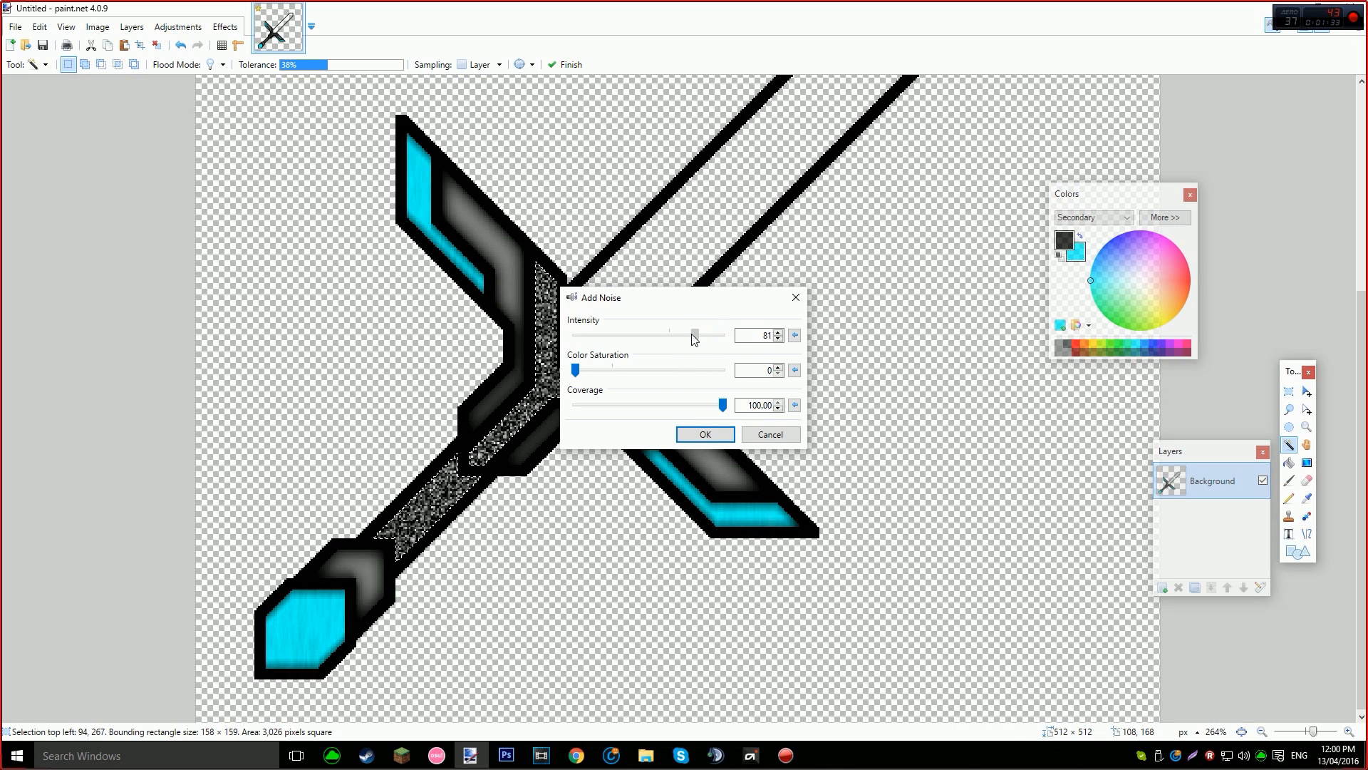
left_click(705, 434)
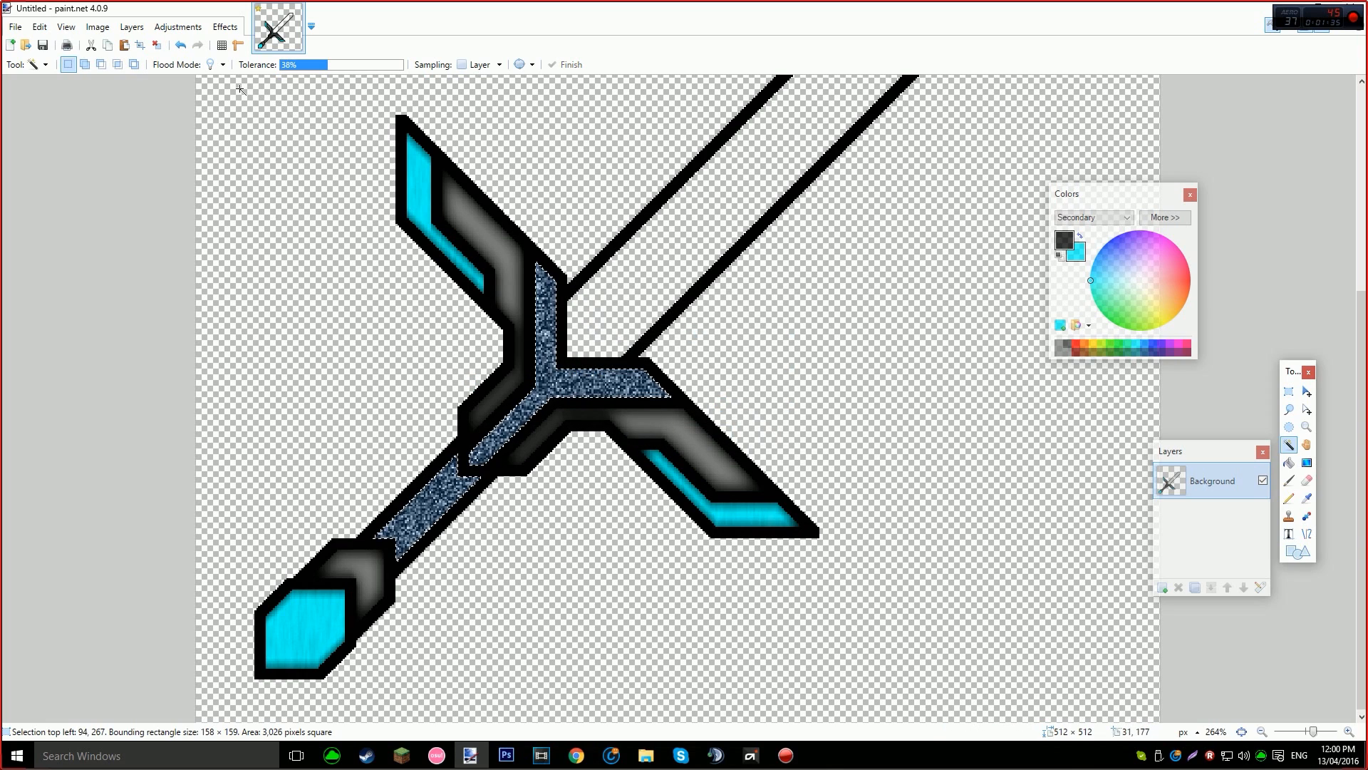
Apply a centered Motion Blur with distance 10 to the noisy grip and crossguard centre.
left_click(225, 27)
mouse_move(278, 86)
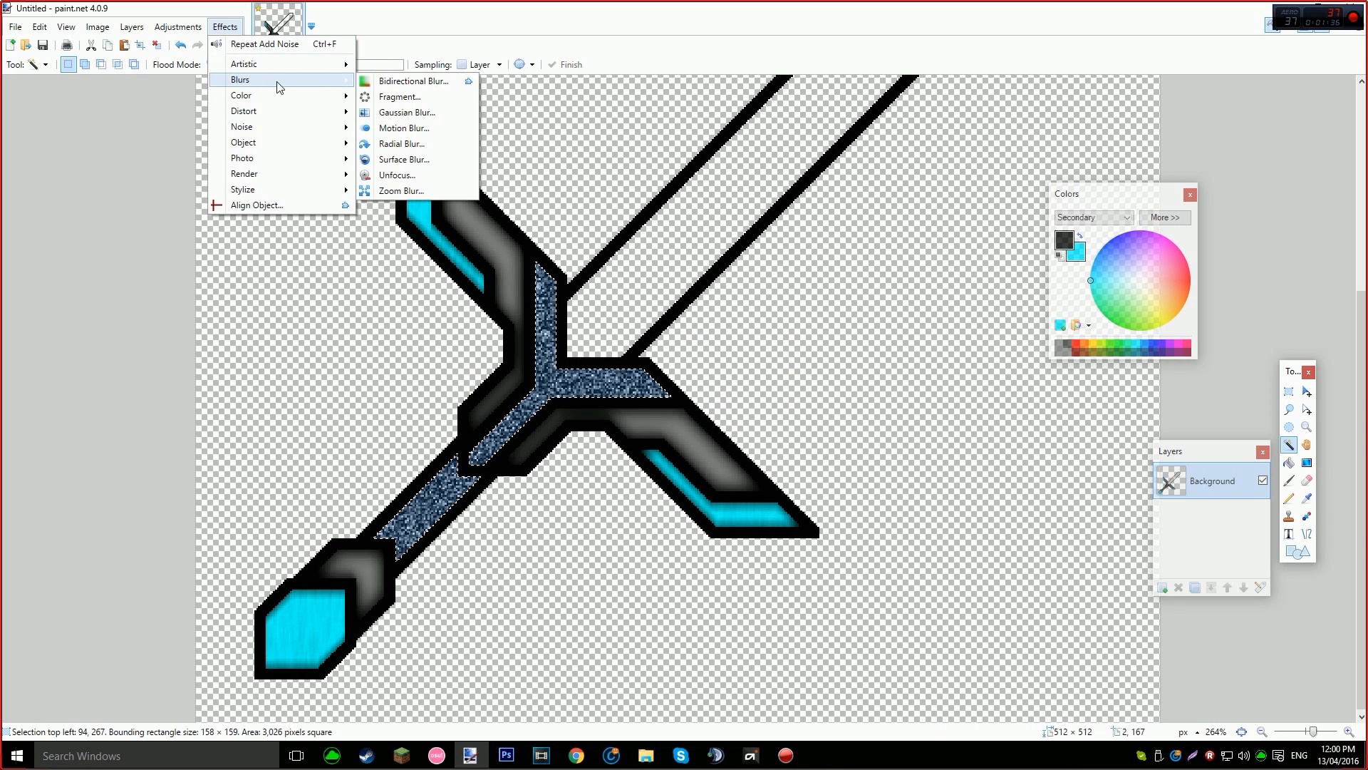
left_click(403, 129)
left_click(705, 442)
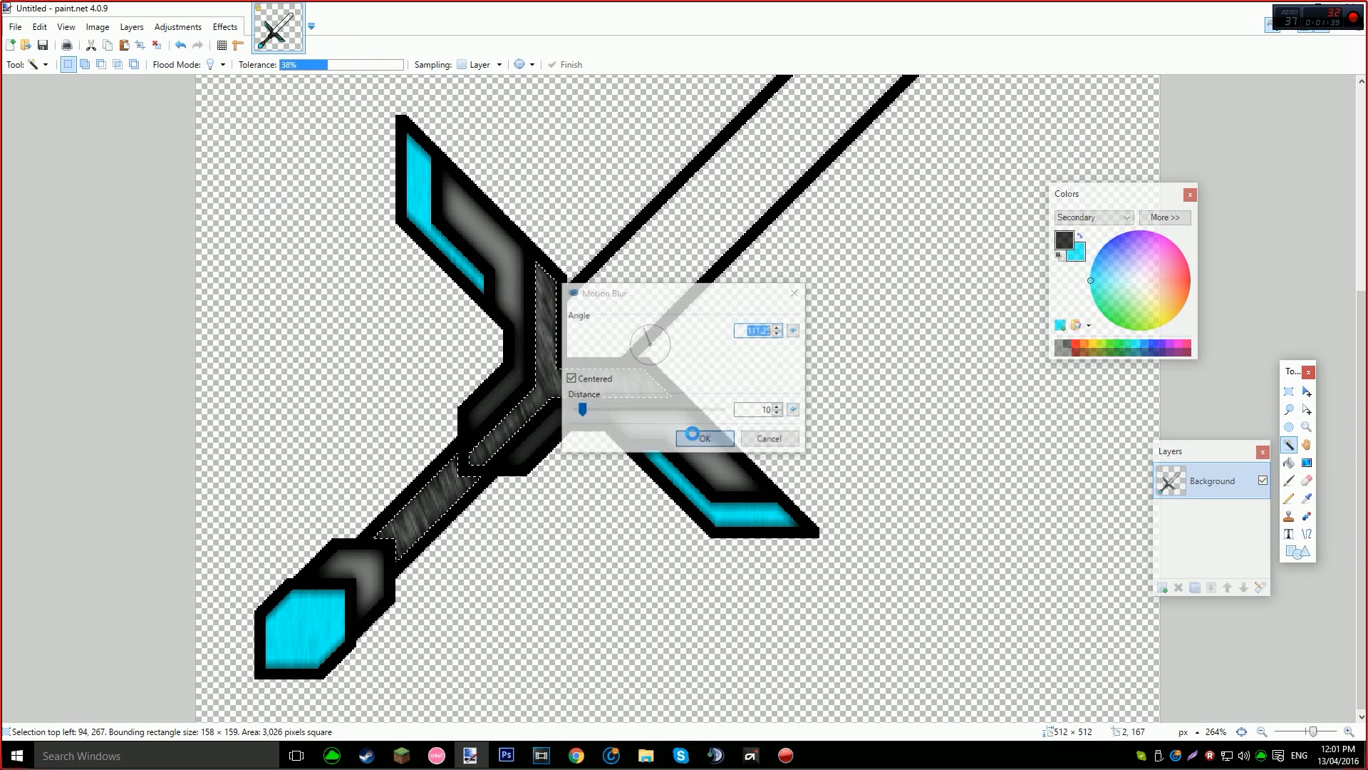
Repeat the Motion Blur five times on the selected grip and crossguard centre, and clear the selection.
left_click(225, 27)
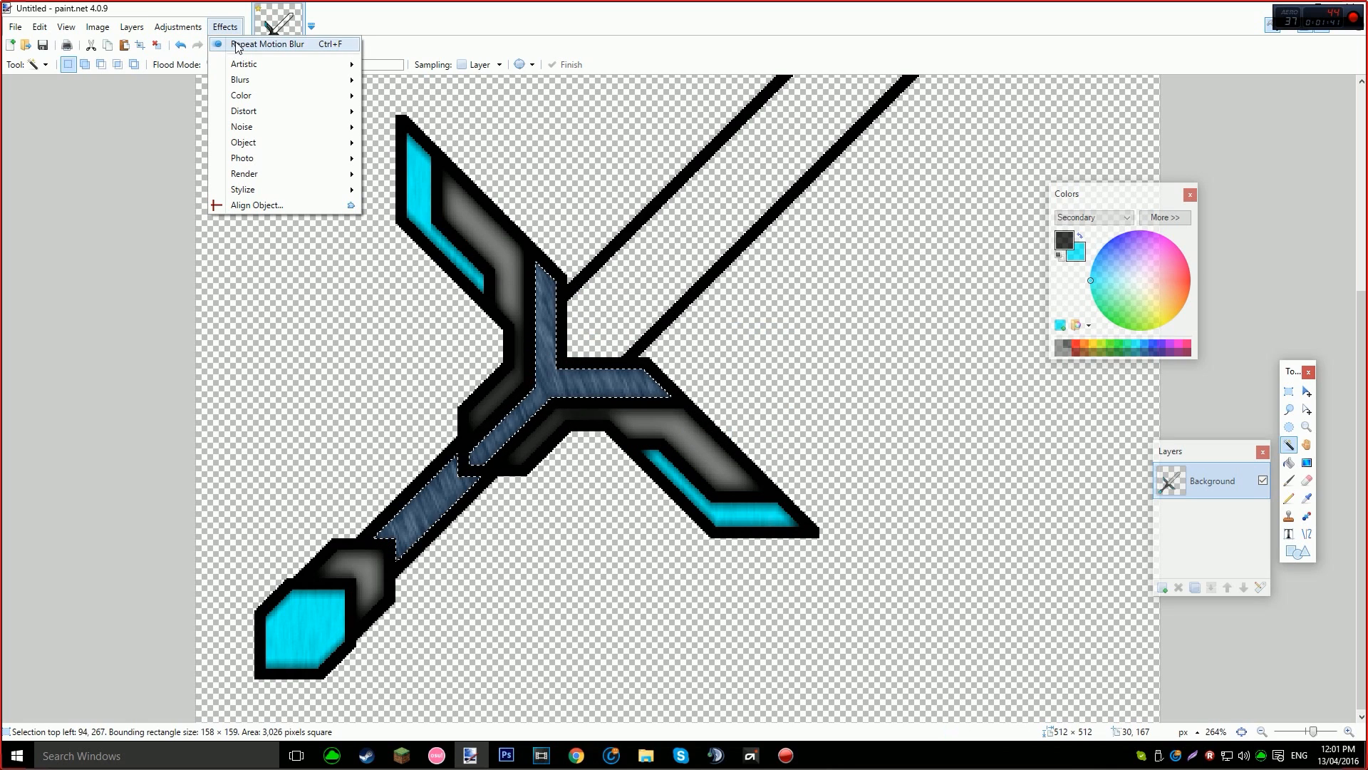
left_click(239, 47)
left_click(233, 31)
left_click(237, 45)
left_click(232, 31)
left_click(237, 44)
left_click(233, 30)
left_click(237, 45)
left_click(232, 30)
left_click(237, 45)
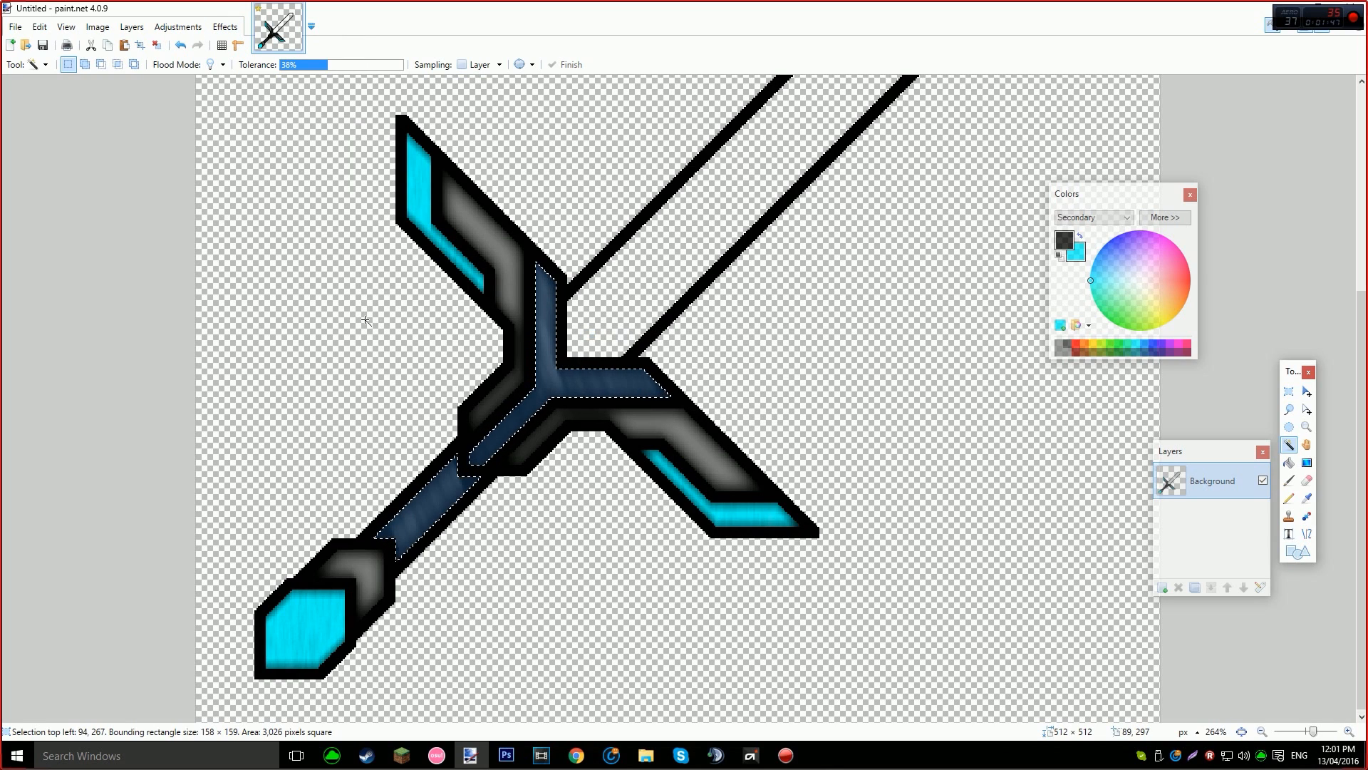
key("ctrl+d")
scroll(588, 361, "down", 3)
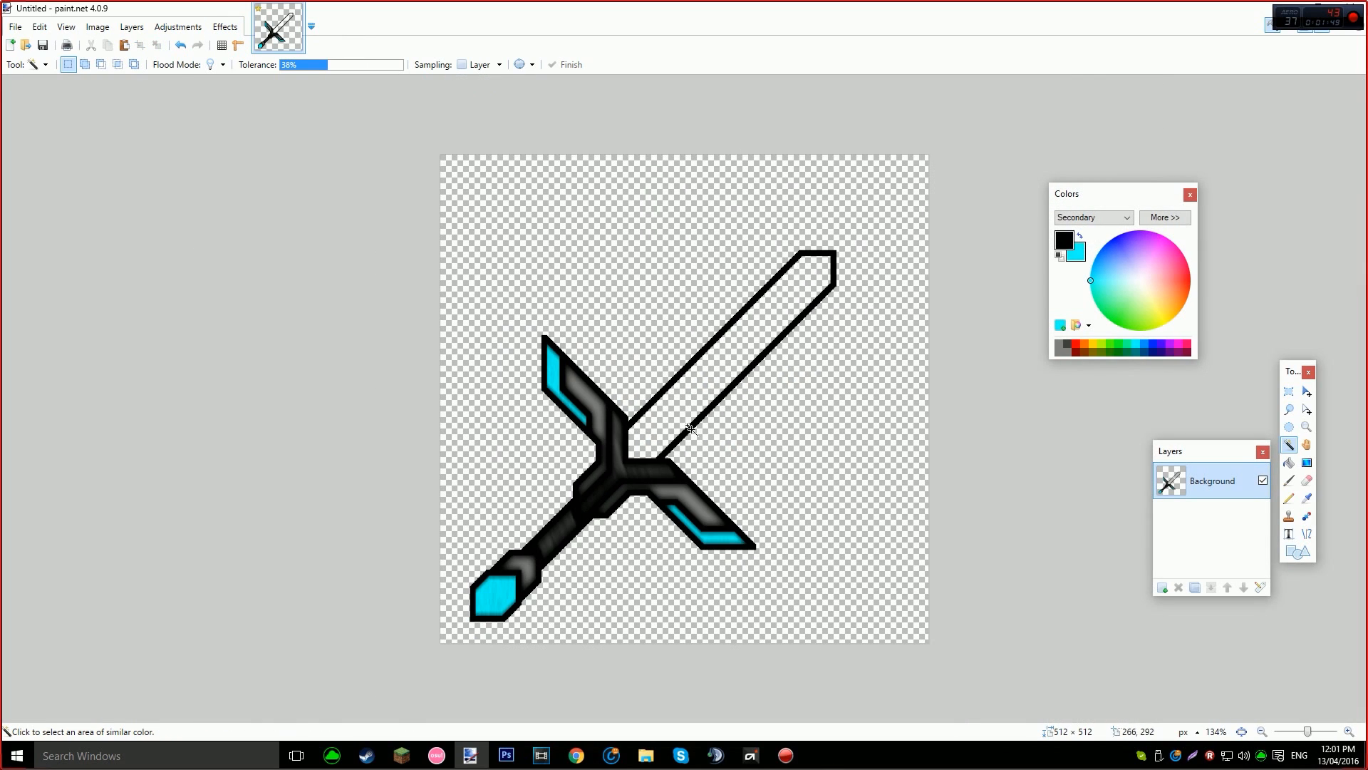
Select the cyan pommel area with the Magic Wand at 58% tolerance.
scroll(677, 446, "up", 1)
scroll(605, 495, "up", 1)
key("s")
key("s")
key("s")
key("s")
left_click(379, 646)
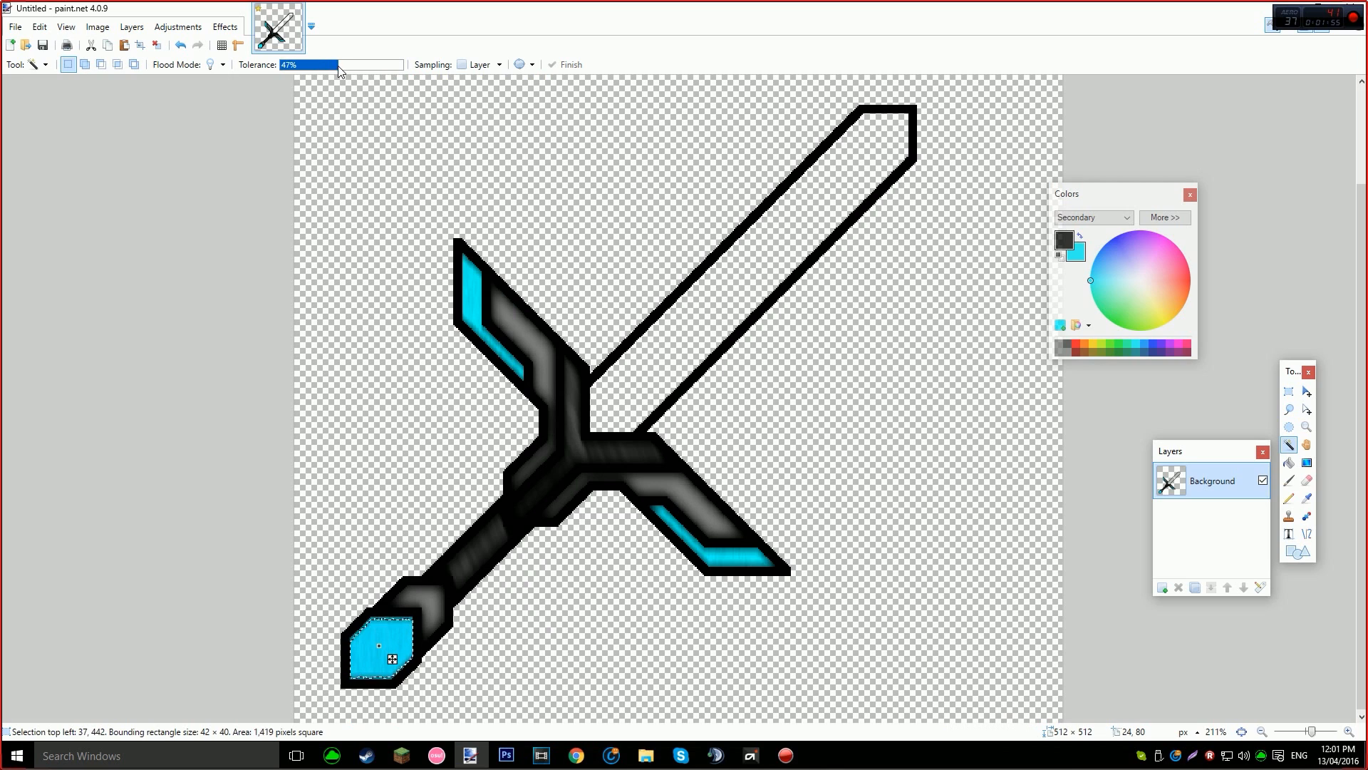
scroll(390, 655, "up", 3)
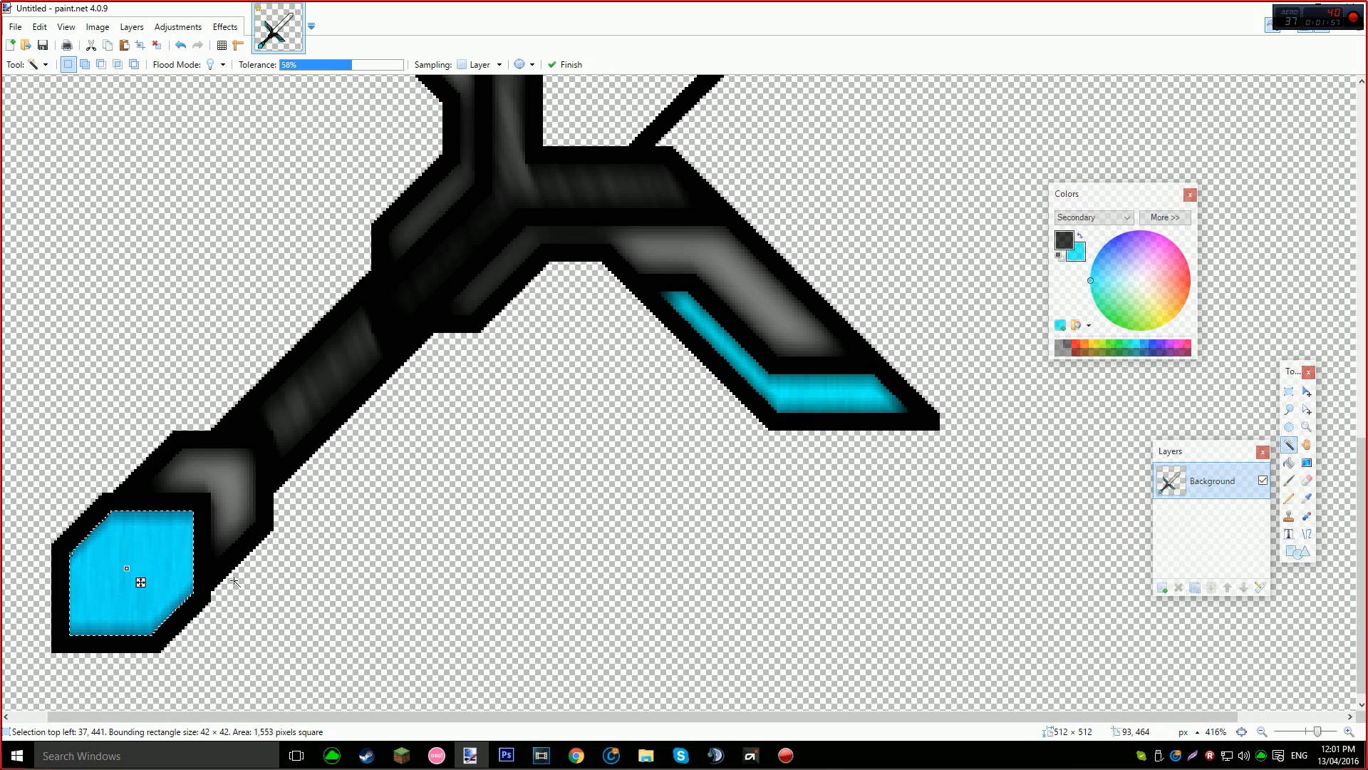
Add both cyan crossguard strips to the pommel selection, raising the tolerance to 82% for the lower strip.
scroll(341, 362, "up", 5)
left_click(322, 204, "ctrl")
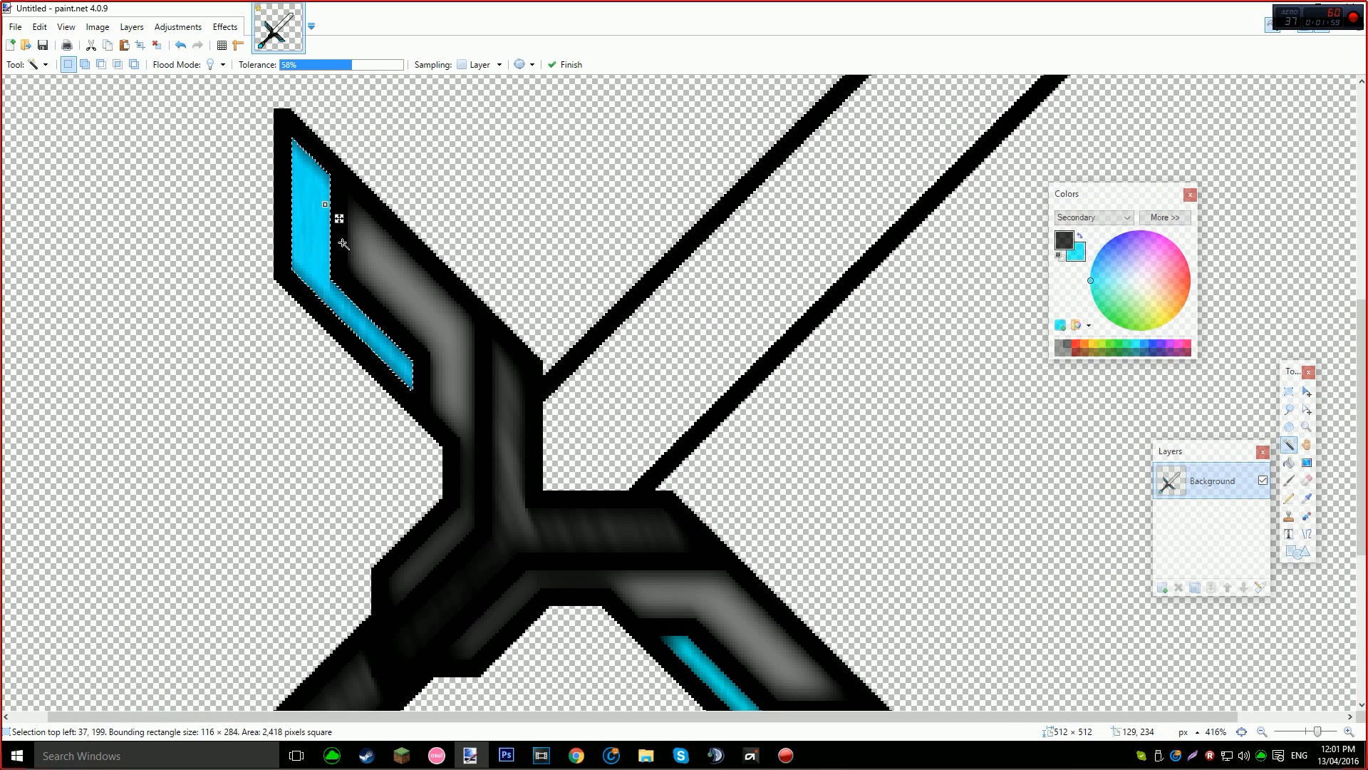
scroll(565, 349, "down", 4)
left_click(825, 487, "ctrl")
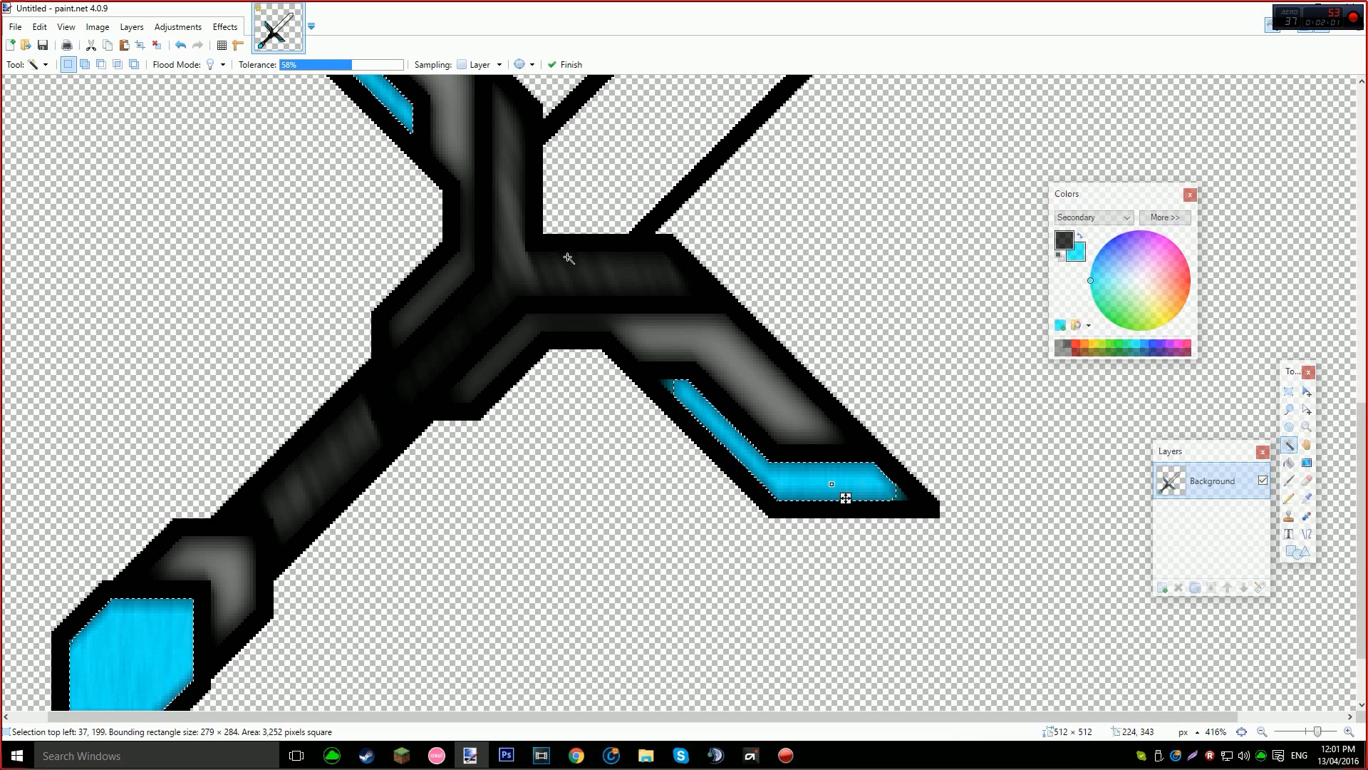
left_click(370, 66)
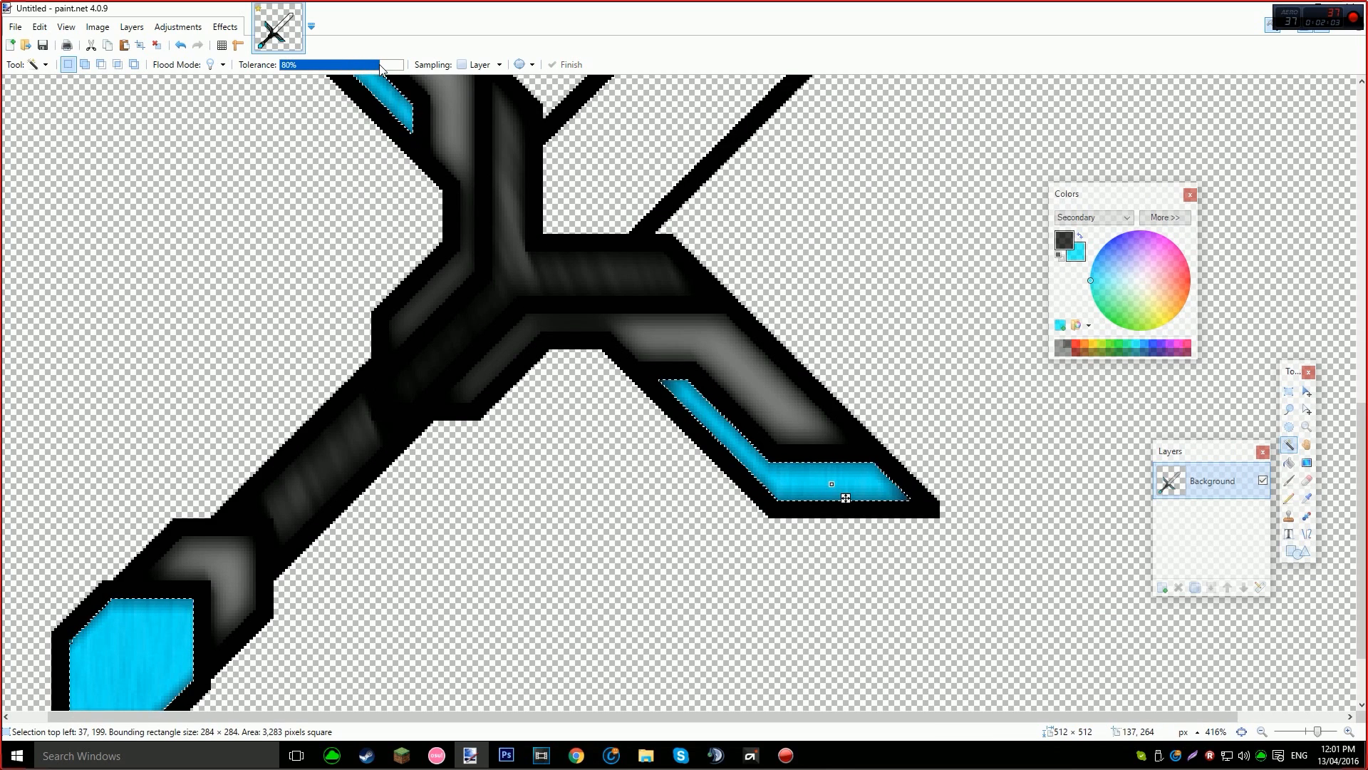
scroll(465, 356, "down", 1)
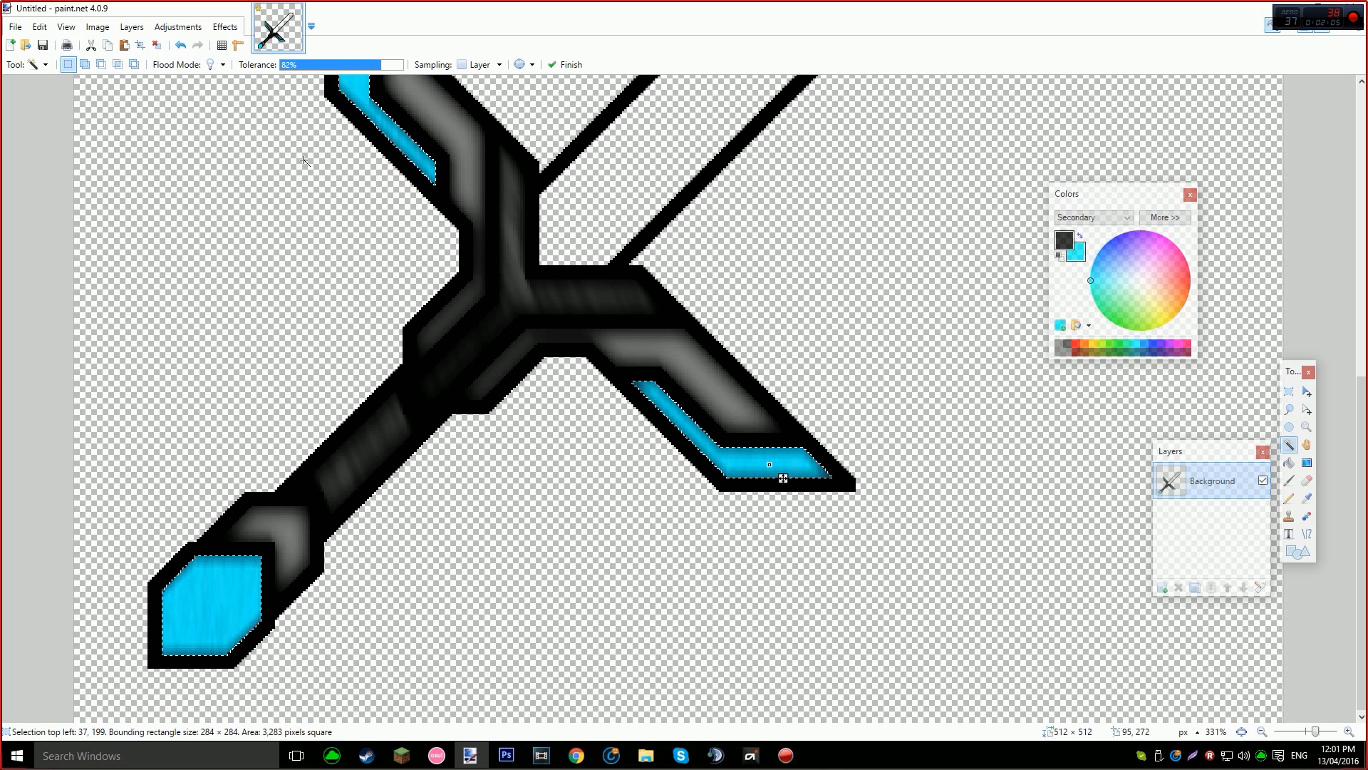
Shift the selected cyan areas to a darker blue with Hue / Saturation, and clear the selection.
left_click(178, 26)
left_click(207, 110)
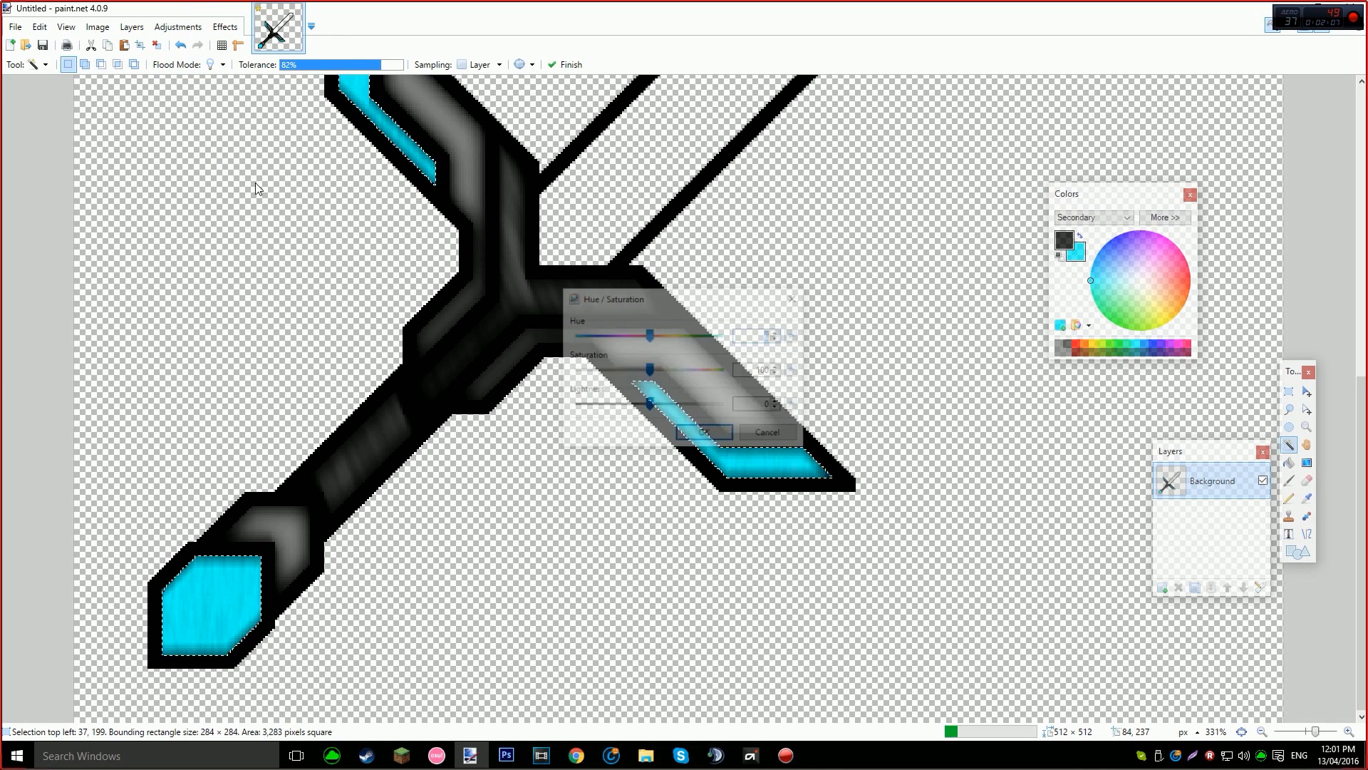
left_click_drag(654, 343, 639, 409)
left_click(704, 434)
key("ctrl+d")
key("ctrl+b")
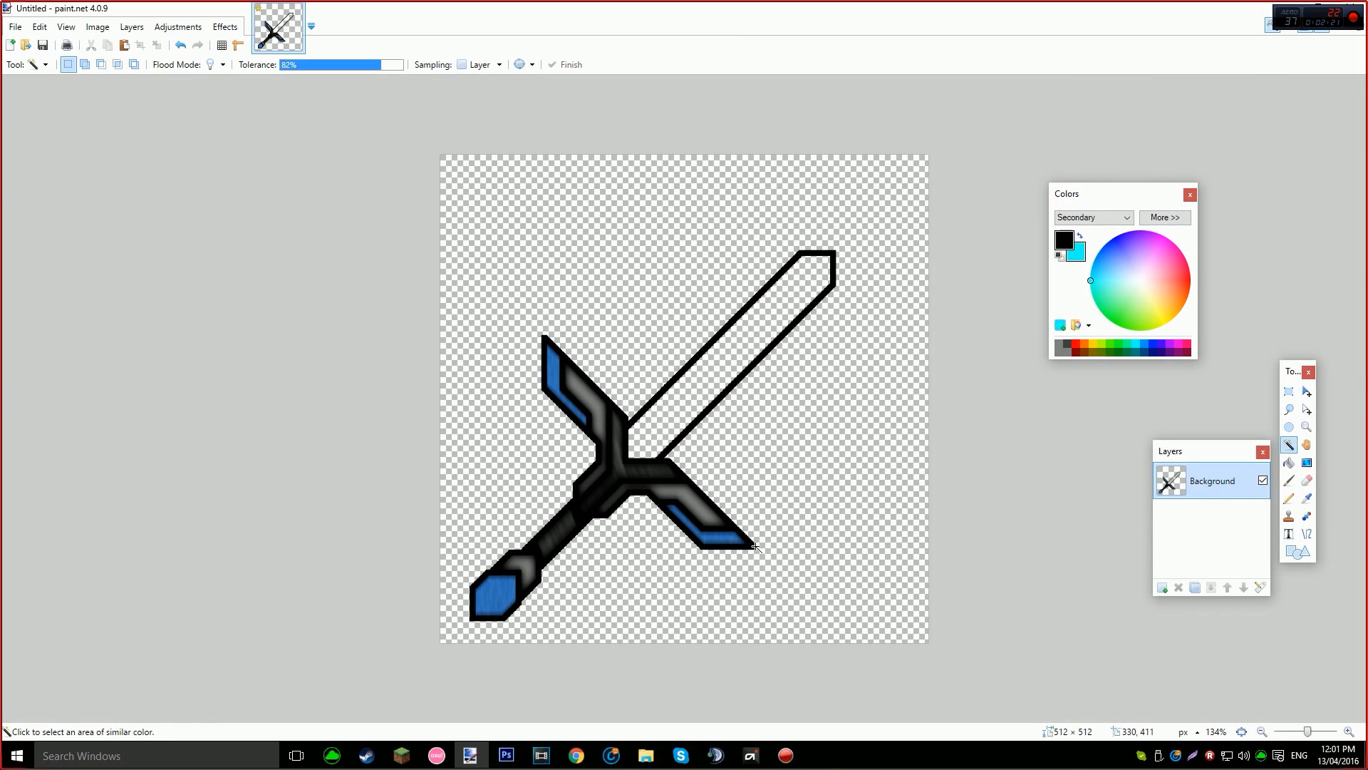
Select only the empty interior of the blade with the Magic Wand at 52% tolerance.
left_click(716, 394)
key("ctrl+d")
left_click(727, 385)
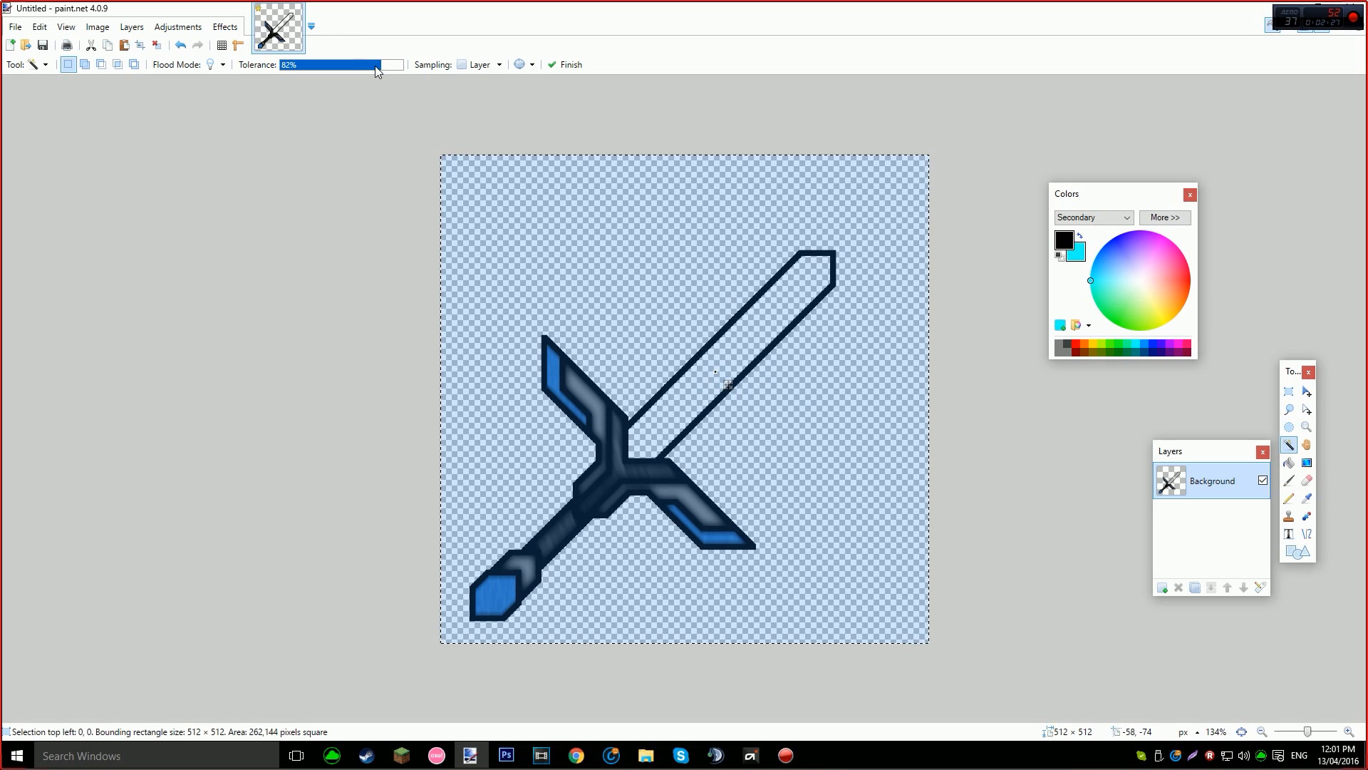
left_click_drag(381, 65, 345, 64)
scroll(778, 278, "up", 3)
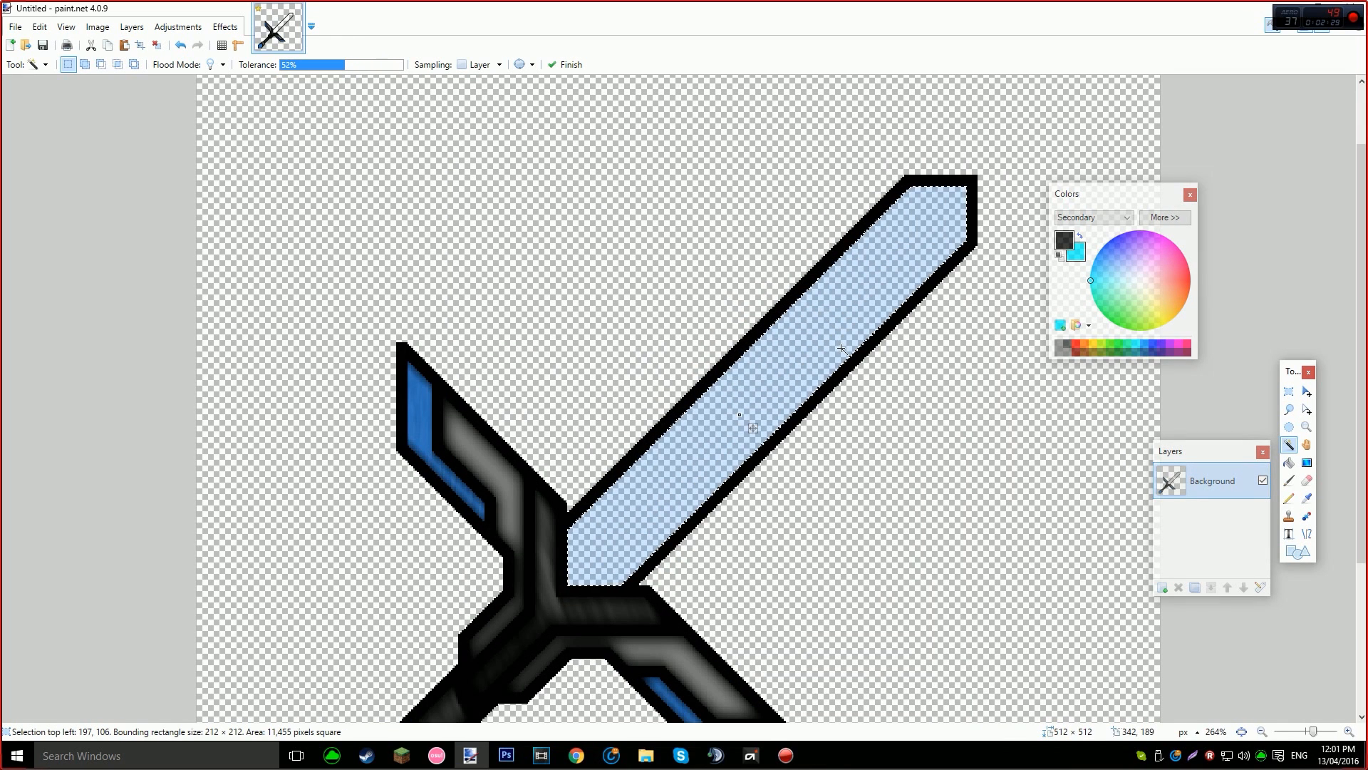
scroll(837, 360, "down", 1)
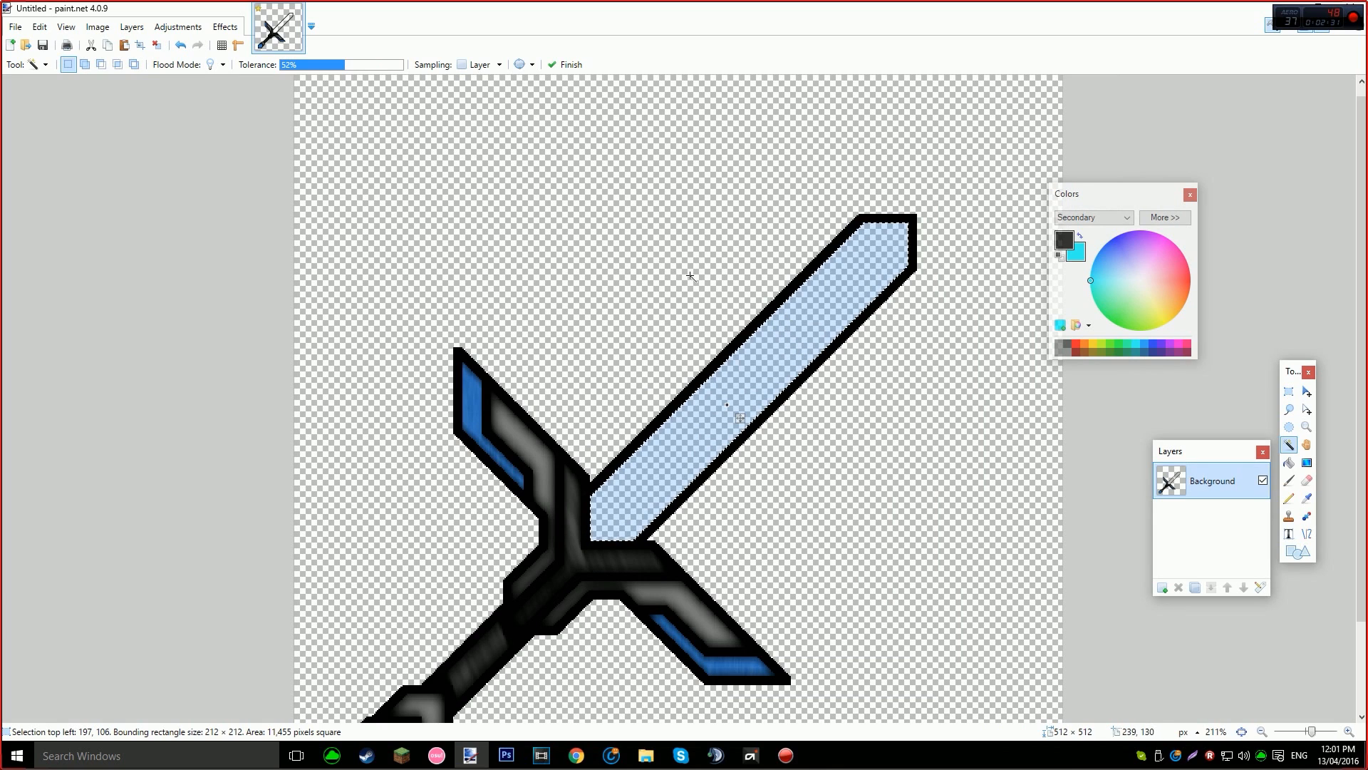
Swap the primary and secondary colors and fill the selected blade interior with solid cyan.
left_click_drag(1083, 193, 1008, 201)
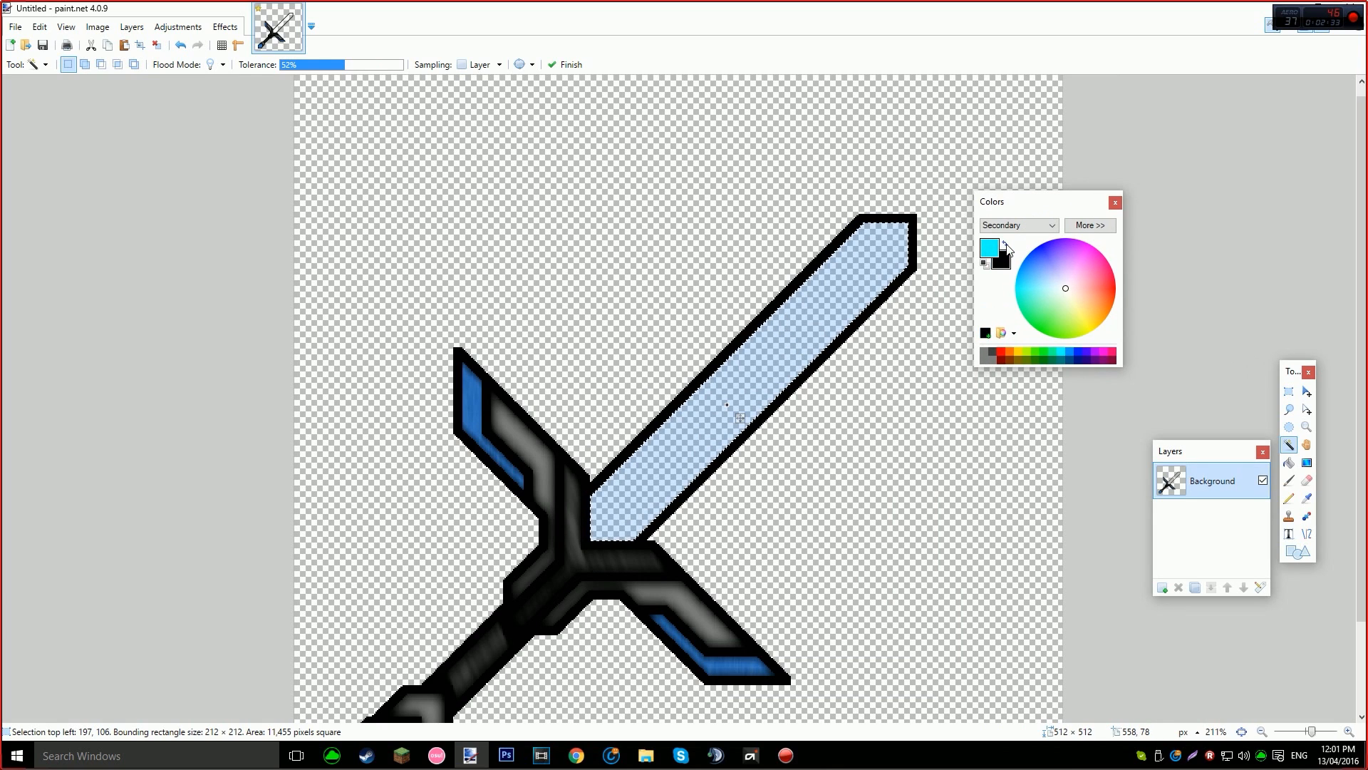
key("f")
left_click(784, 345)
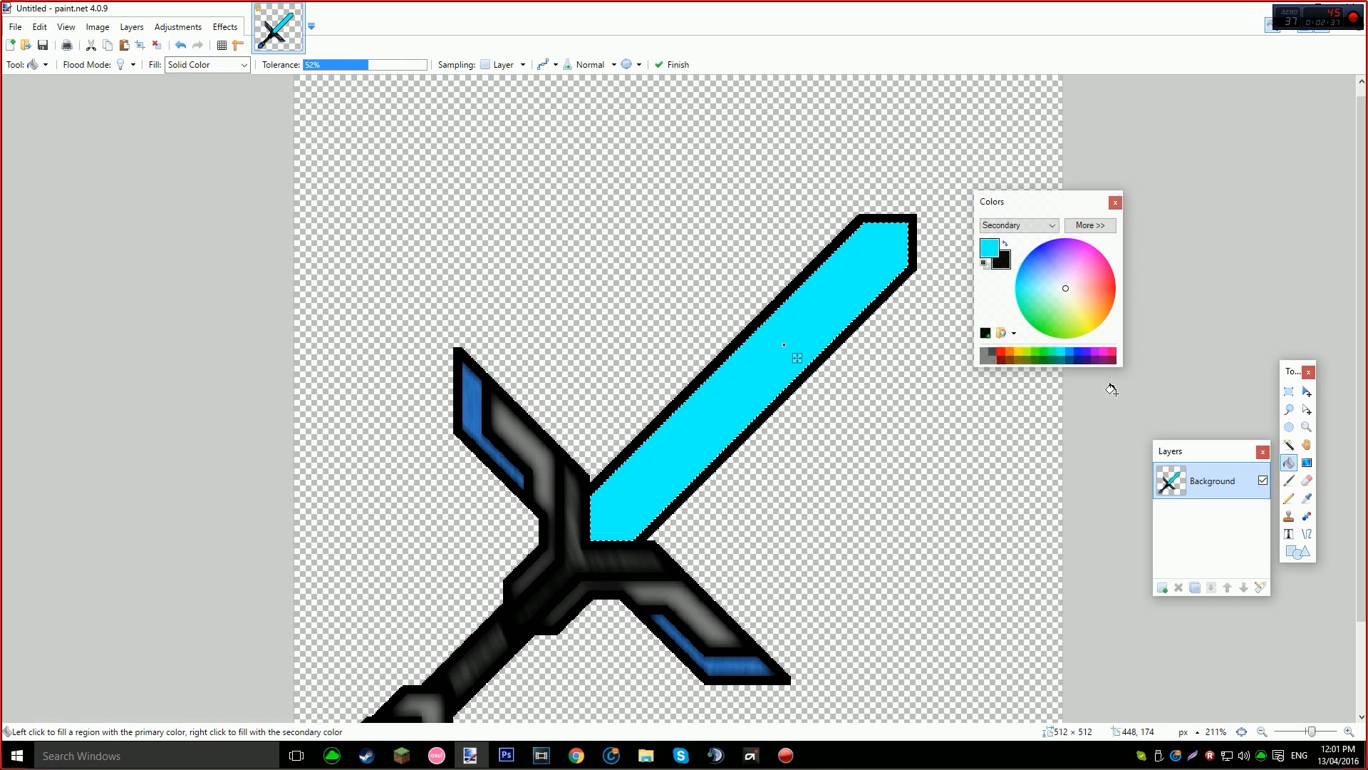
Add a new layer and render black and white Clouds inside the blade selection with scale 118, Normal blending and adjusted roughness.
key("ctrl+shift+n")
left_click(986, 251)
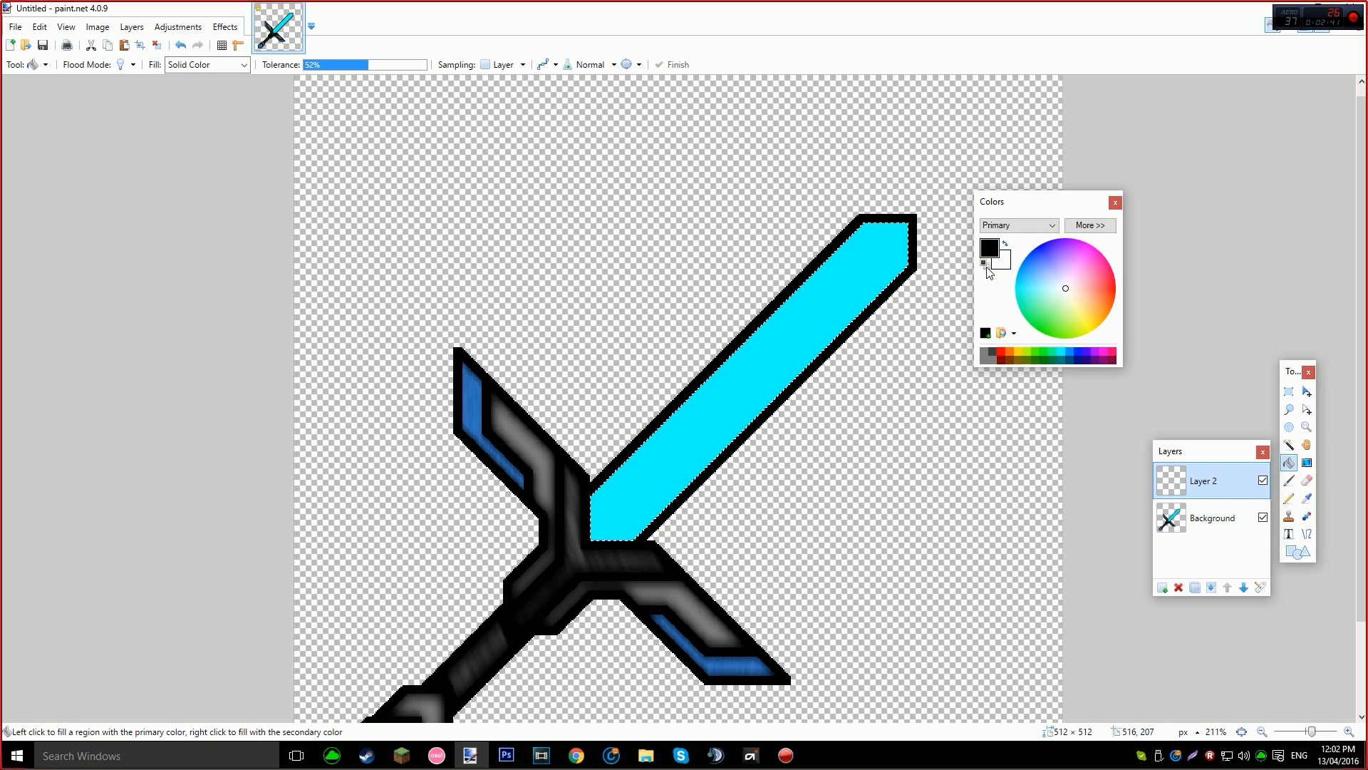
left_click(226, 26)
mouse_move(253, 161)
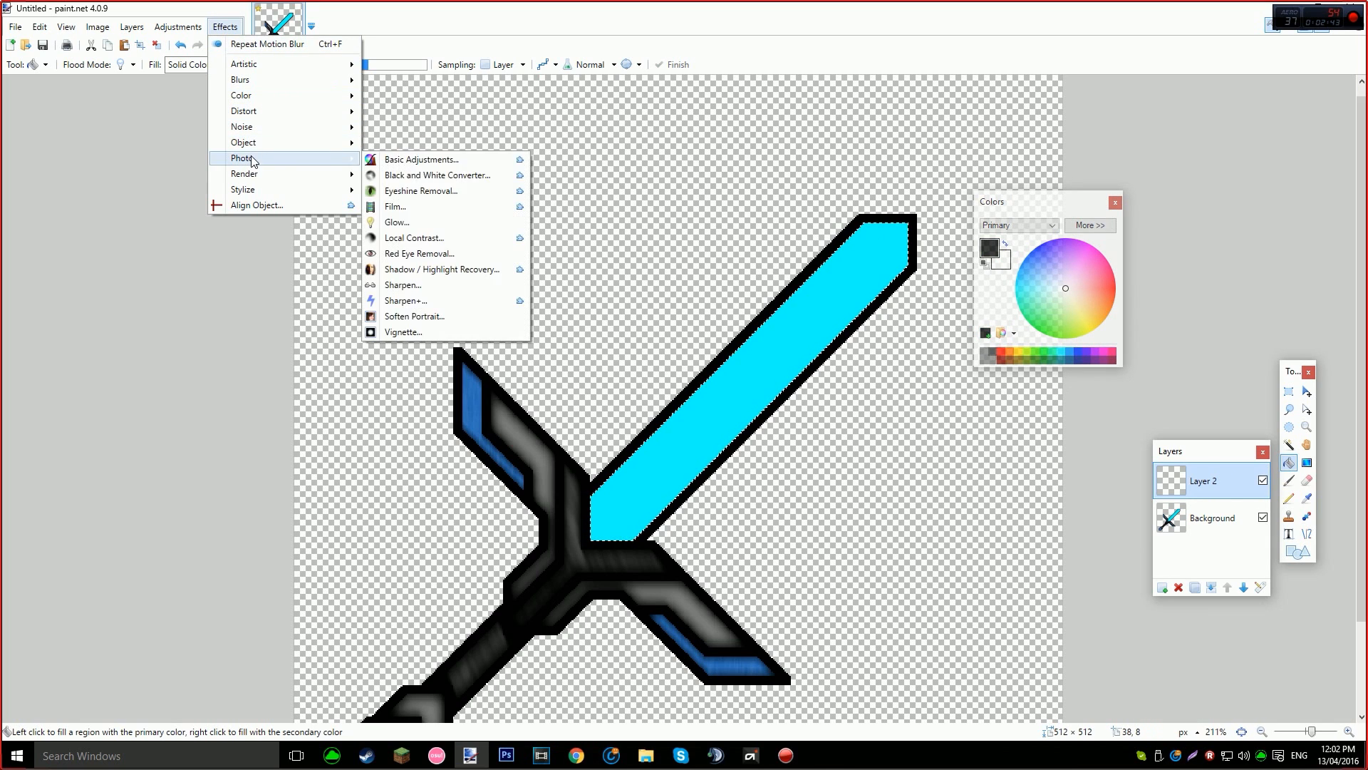
left_click(392, 175)
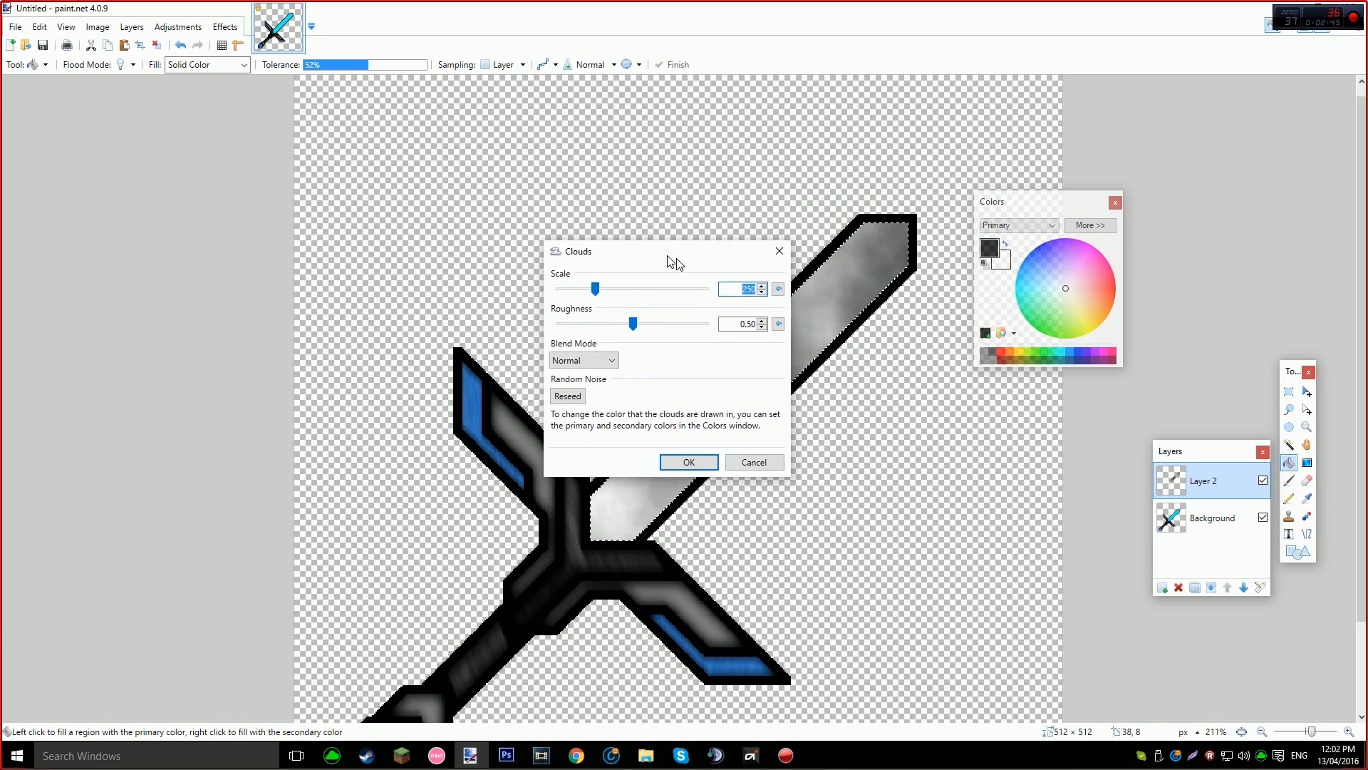
left_click_drag(680, 262, 369, 240)
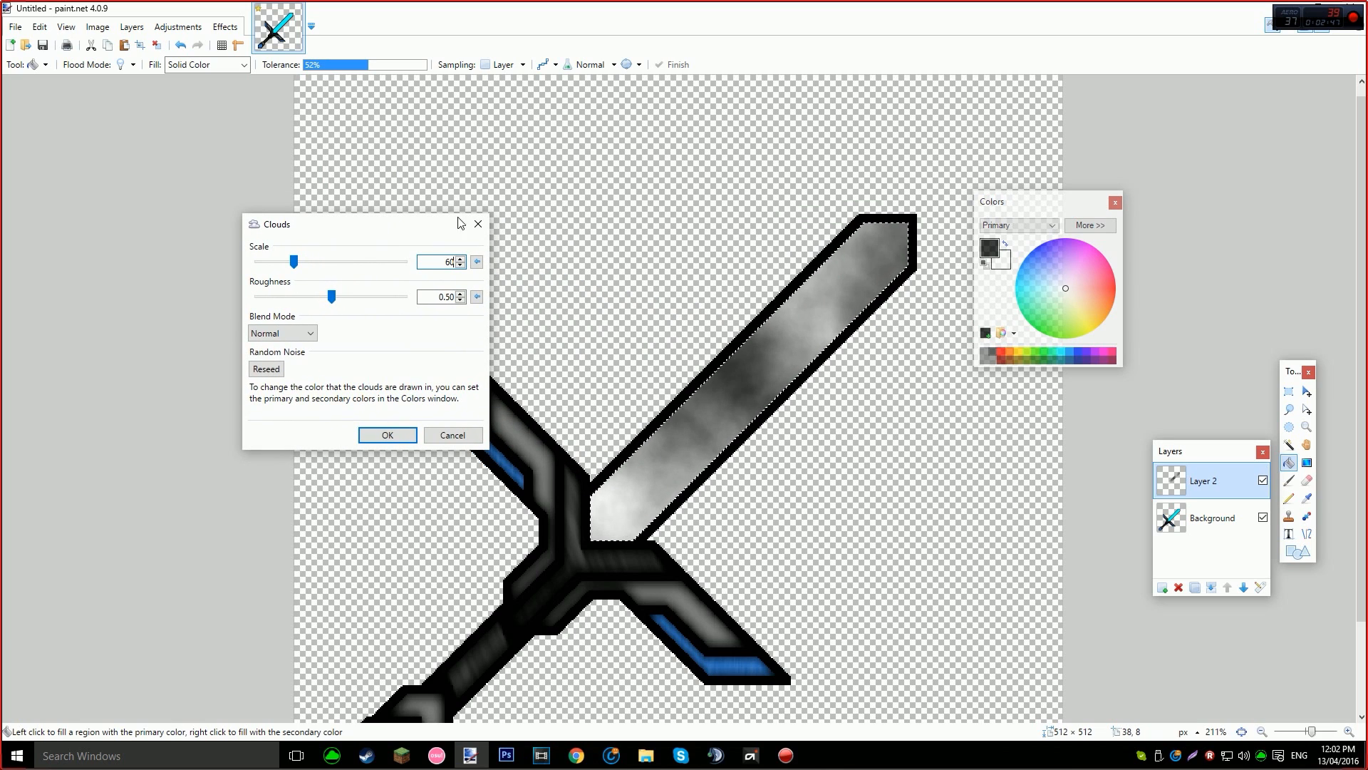
left_click(453, 295)
key("BackSpace")
left_click_drag(267, 261, 279, 268)
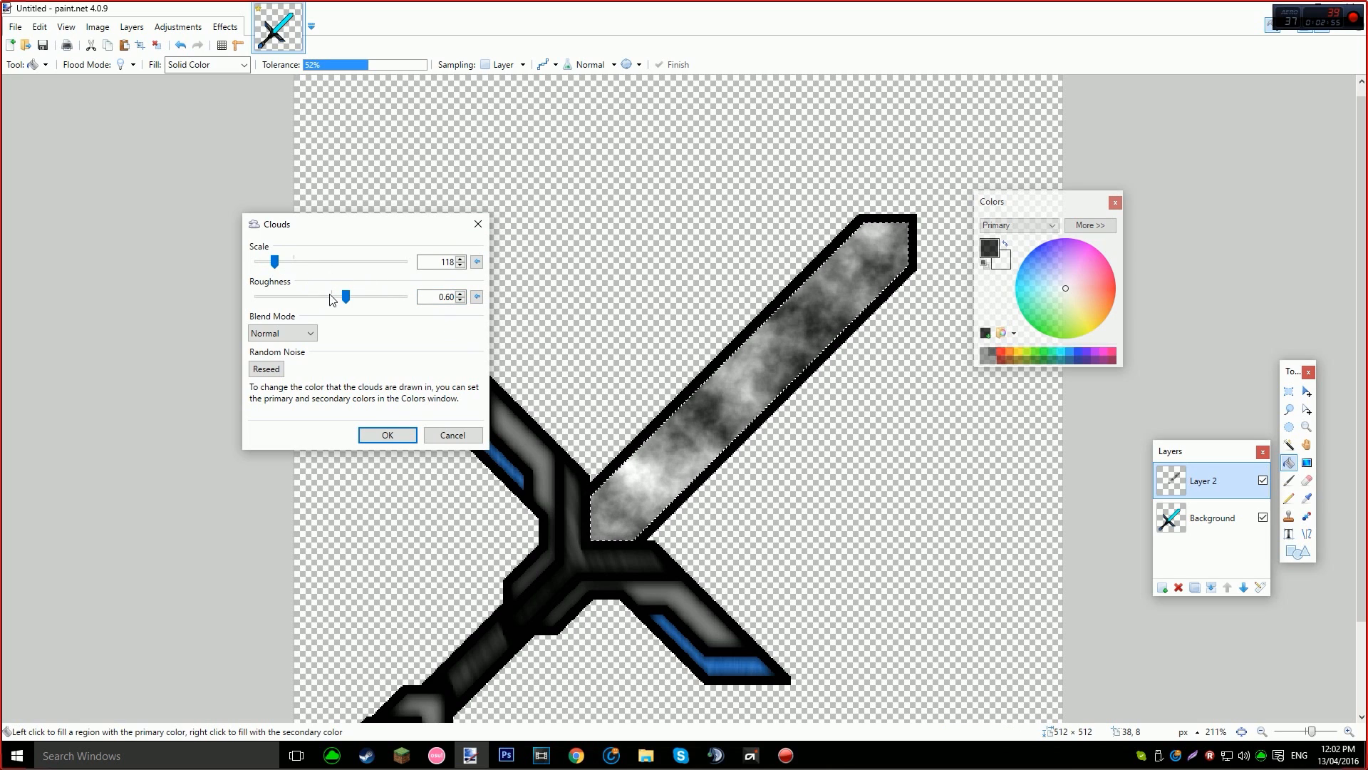
left_click_drag(345, 305, 339, 302)
left_click(369, 436)
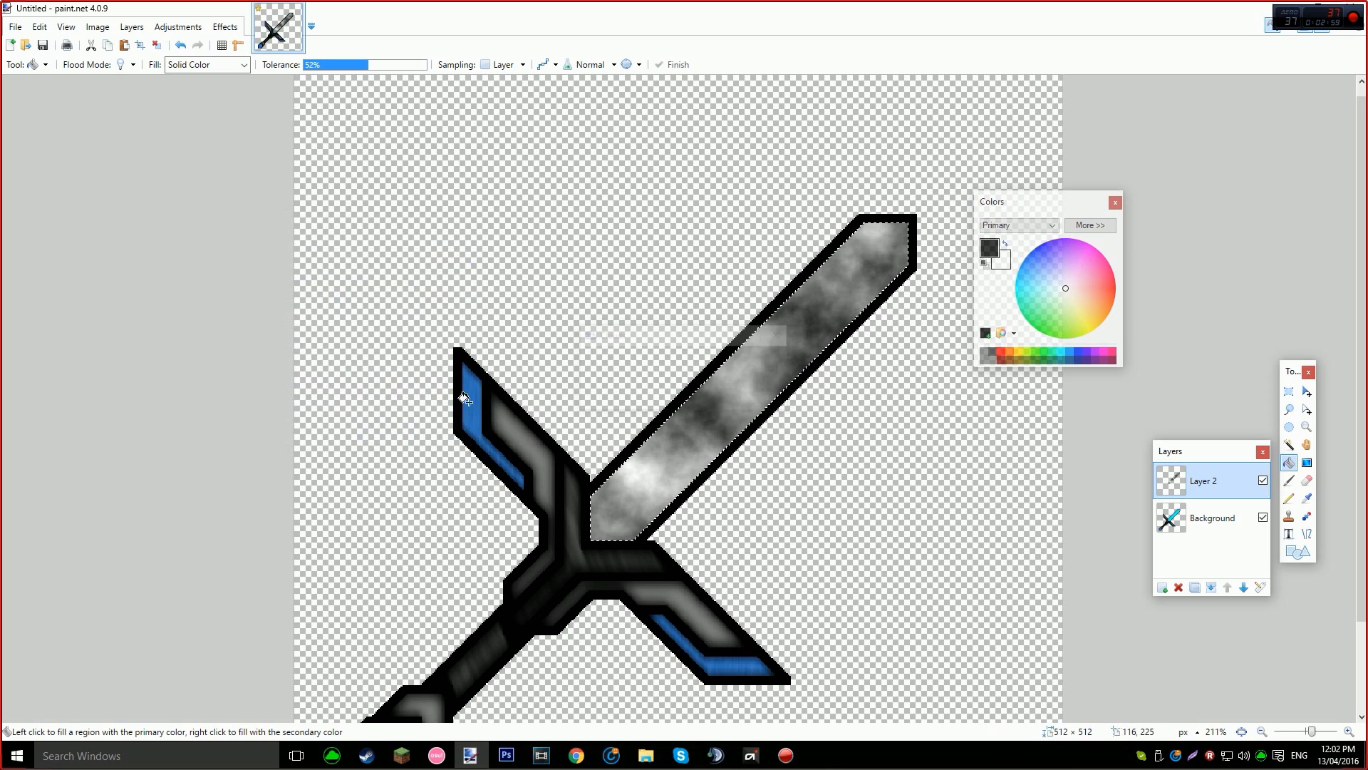
Set the blending mode of the cloud layer (Layer 2) to Multiply so the cyan blade shows through the clouds.
left_click_drag(1272, 592, 1005, 554)
left_click(993, 550)
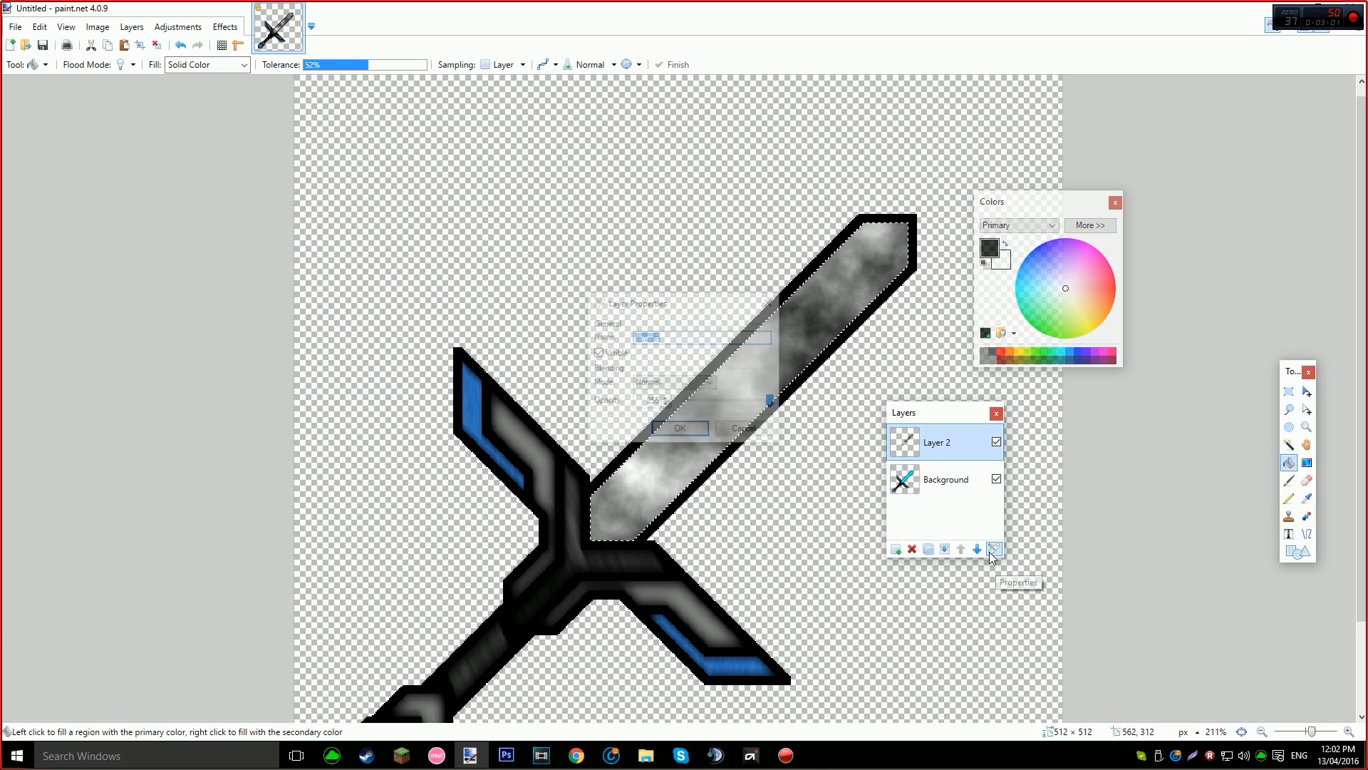
scroll(693, 384, "down", 1)
left_click_drag(670, 302, 433, 244)
scroll(440, 324, "down", 1)
scroll(440, 326, "down", 1)
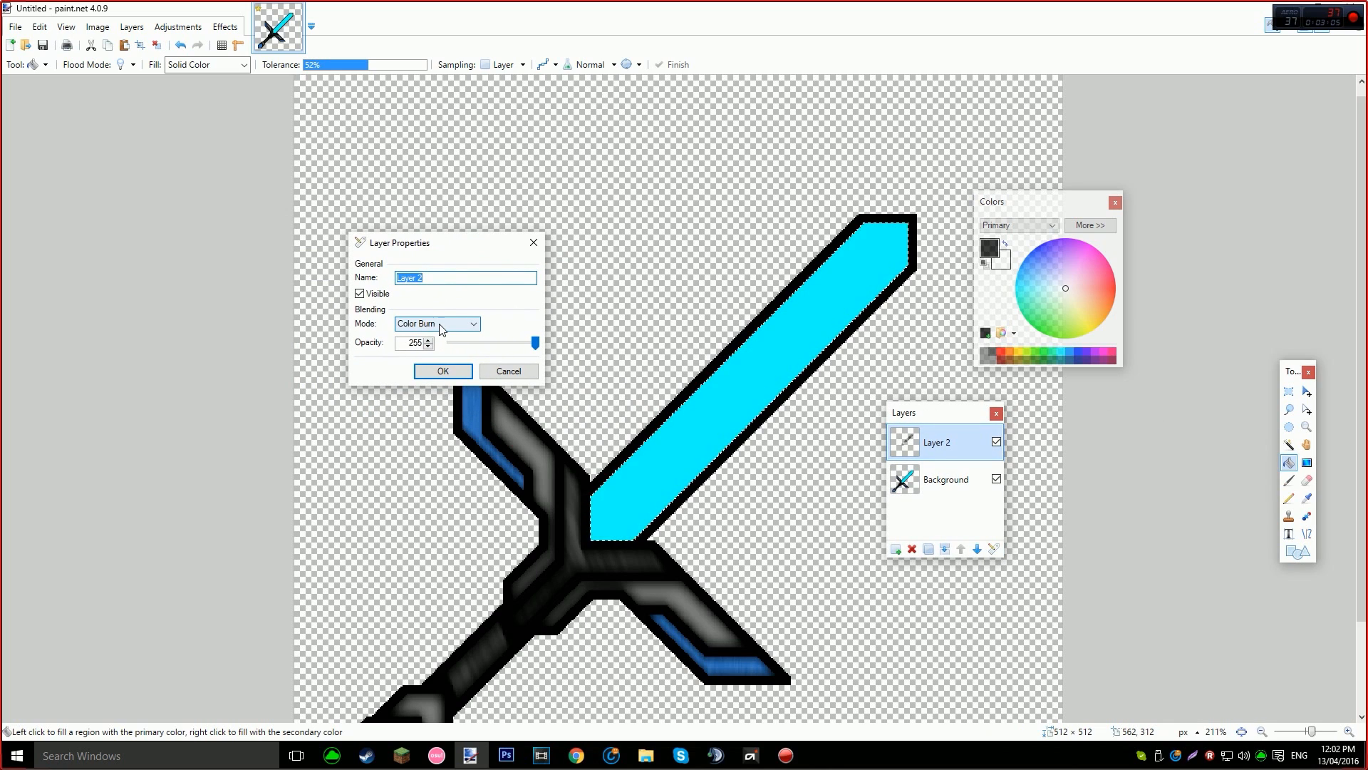
scroll(440, 330, "down", 8)
scroll(439, 329, "up", 13)
scroll(440, 328, "down", 1)
left_click(449, 370)
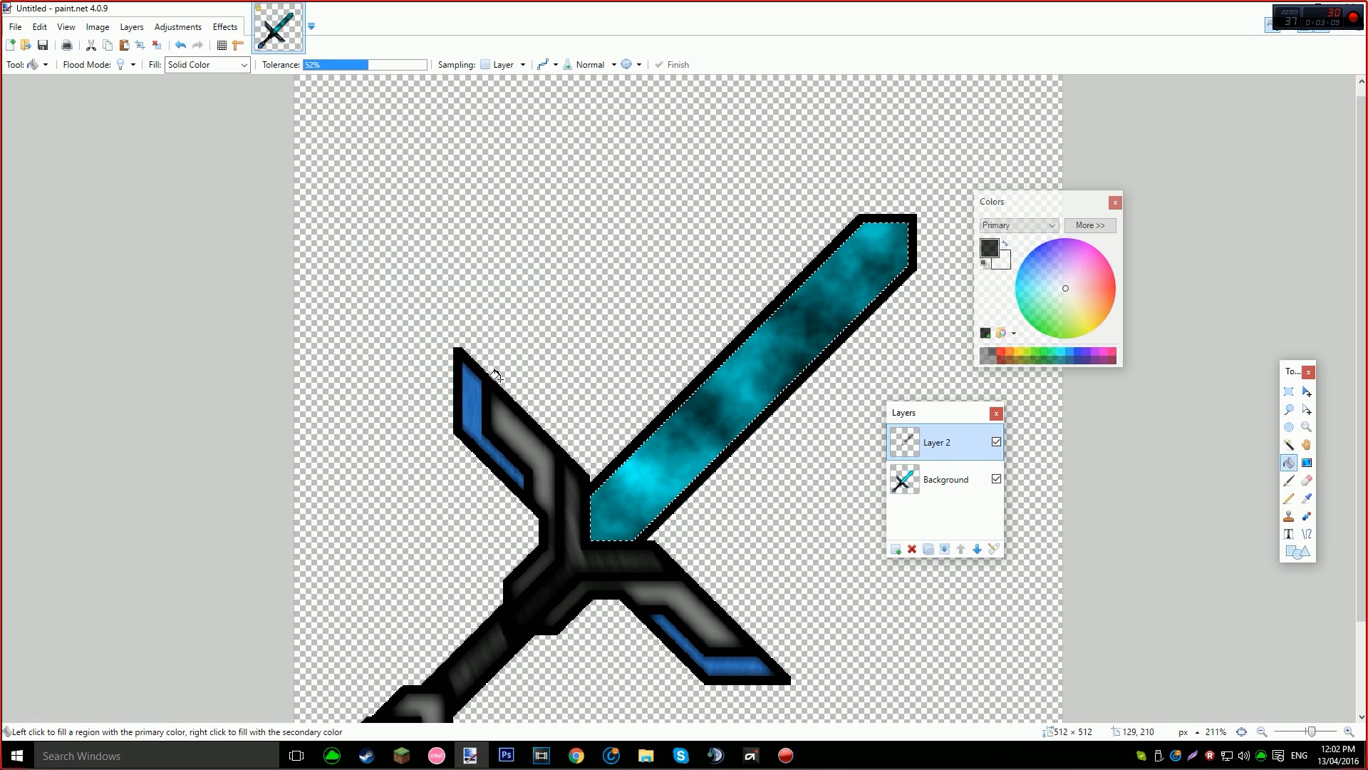
left_click_drag(941, 418, 1031, 437)
key("ctrl+d")
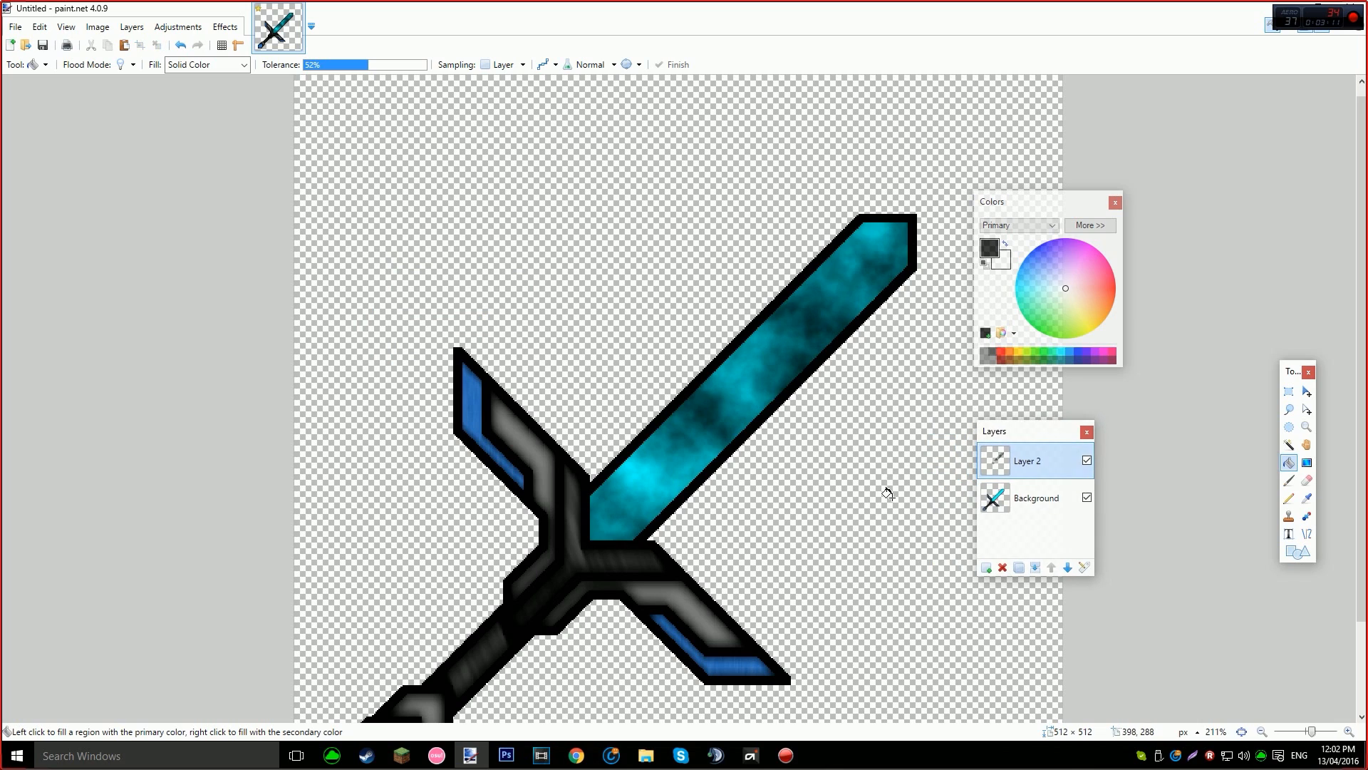
scroll(920, 477, "down", 2)
key("ctrl+z")
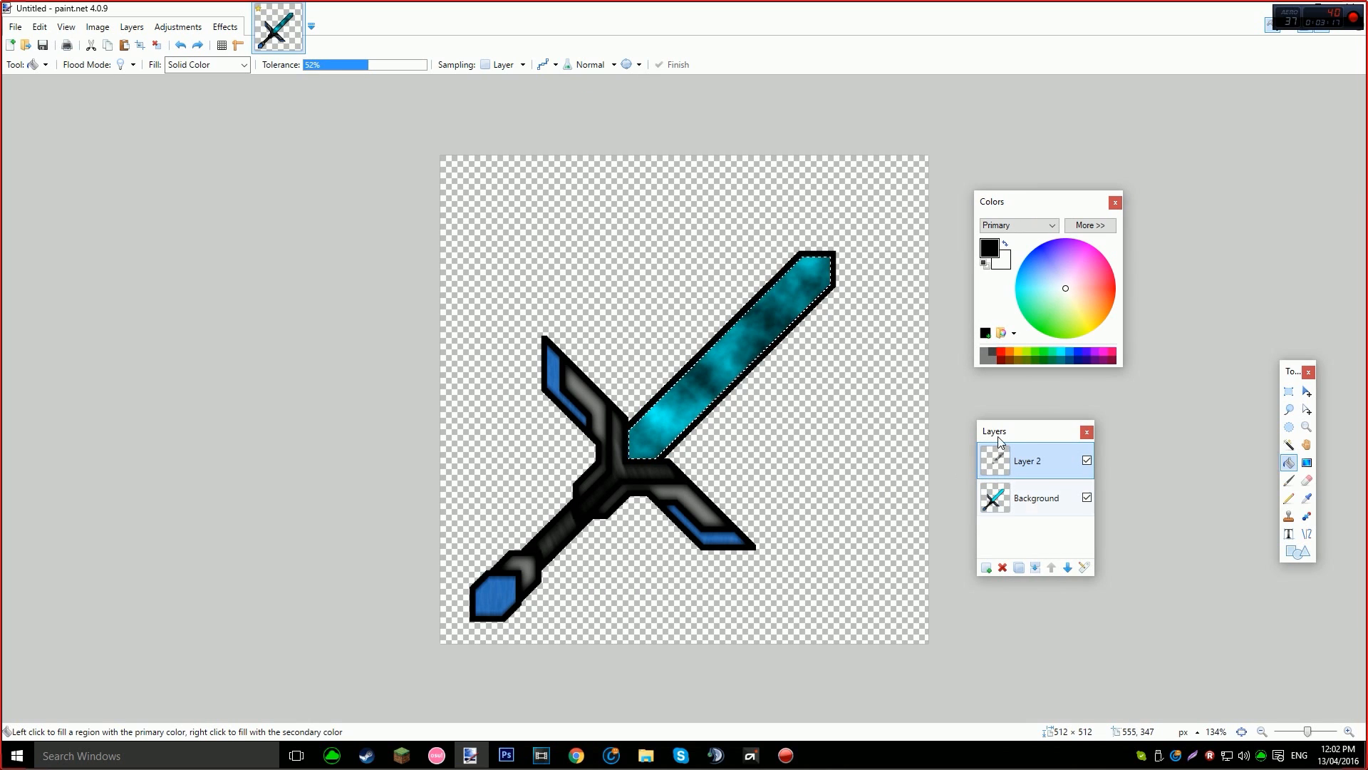
Lower the opacity of the cloud layer so the clouds appear fainter over the cyan blade.
left_click(1086, 566)
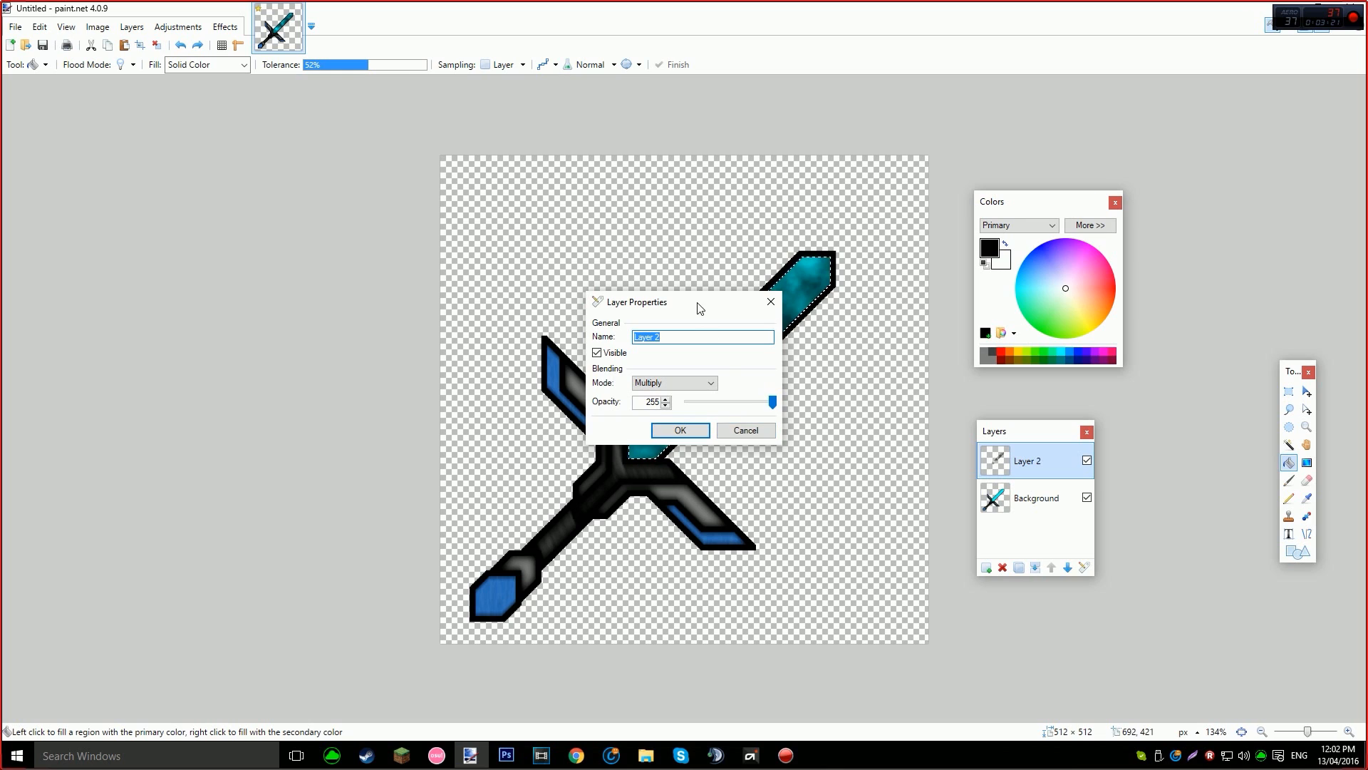
left_click_drag(702, 308, 372, 287)
mouse_move(470, 376)
left_mouse_down()
mouse_move(371, 377)
mouse_move(424, 391)
left_mouse_up()
left_click(380, 404)
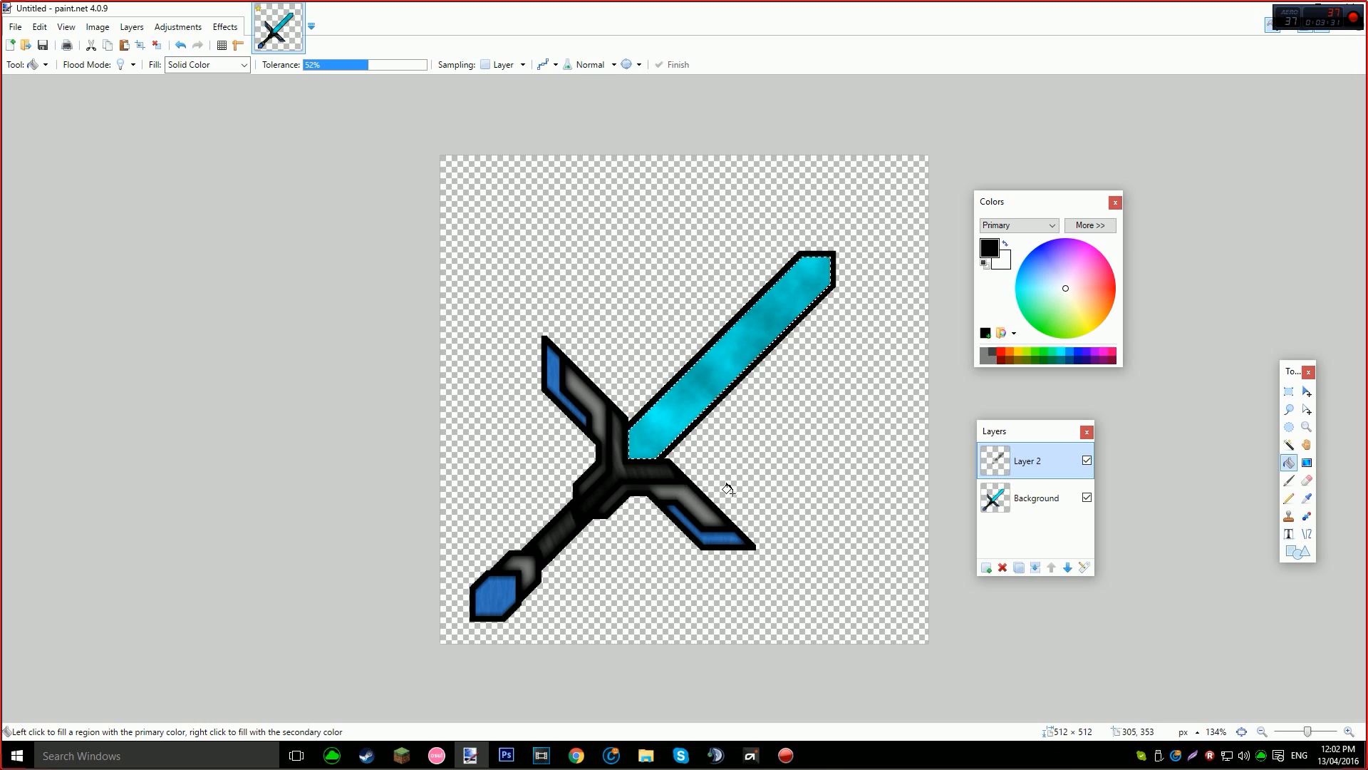
Merge the cloud layer down into the background layer and move the floating windows clear of the canvas.
key("ctrl+m")
scroll(727, 488, "up", 3)
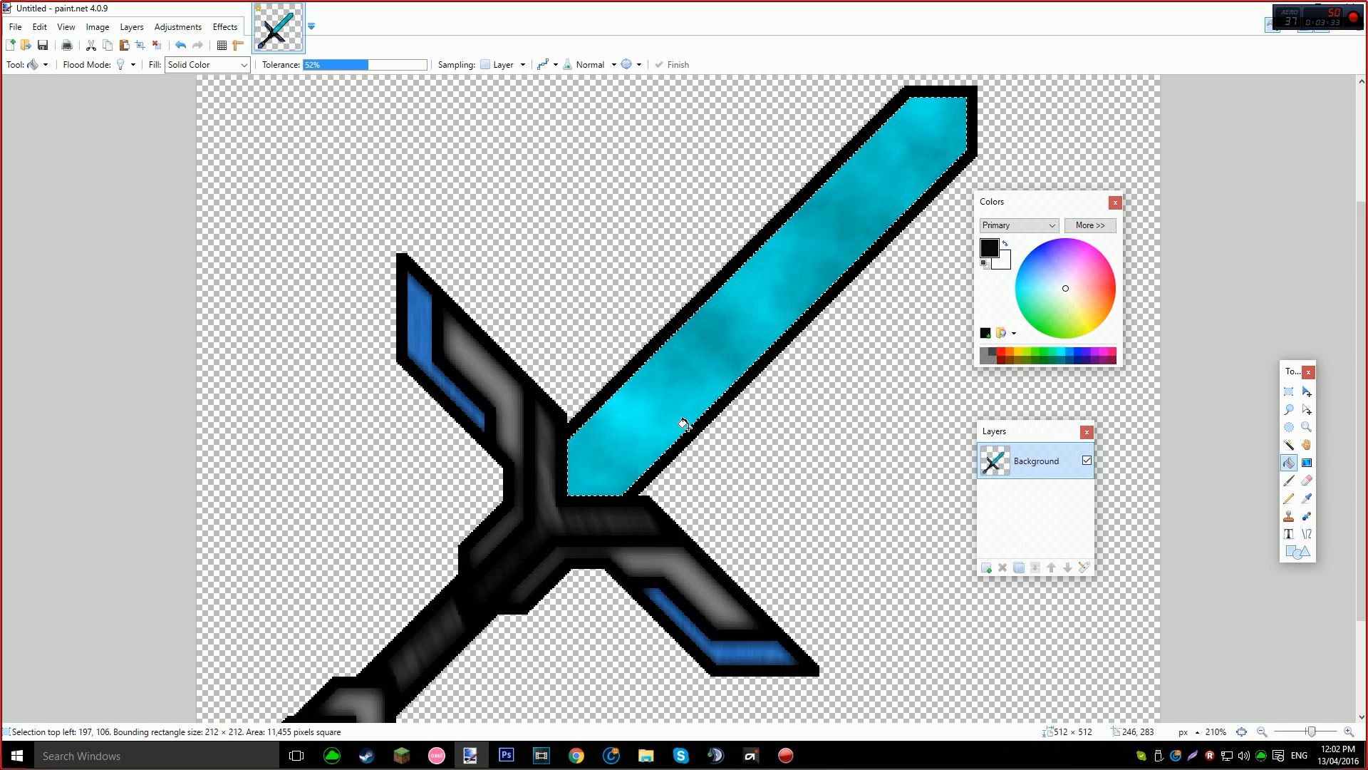
scroll(820, 429, "down", 1)
left_click_drag(1033, 207, 1152, 194)
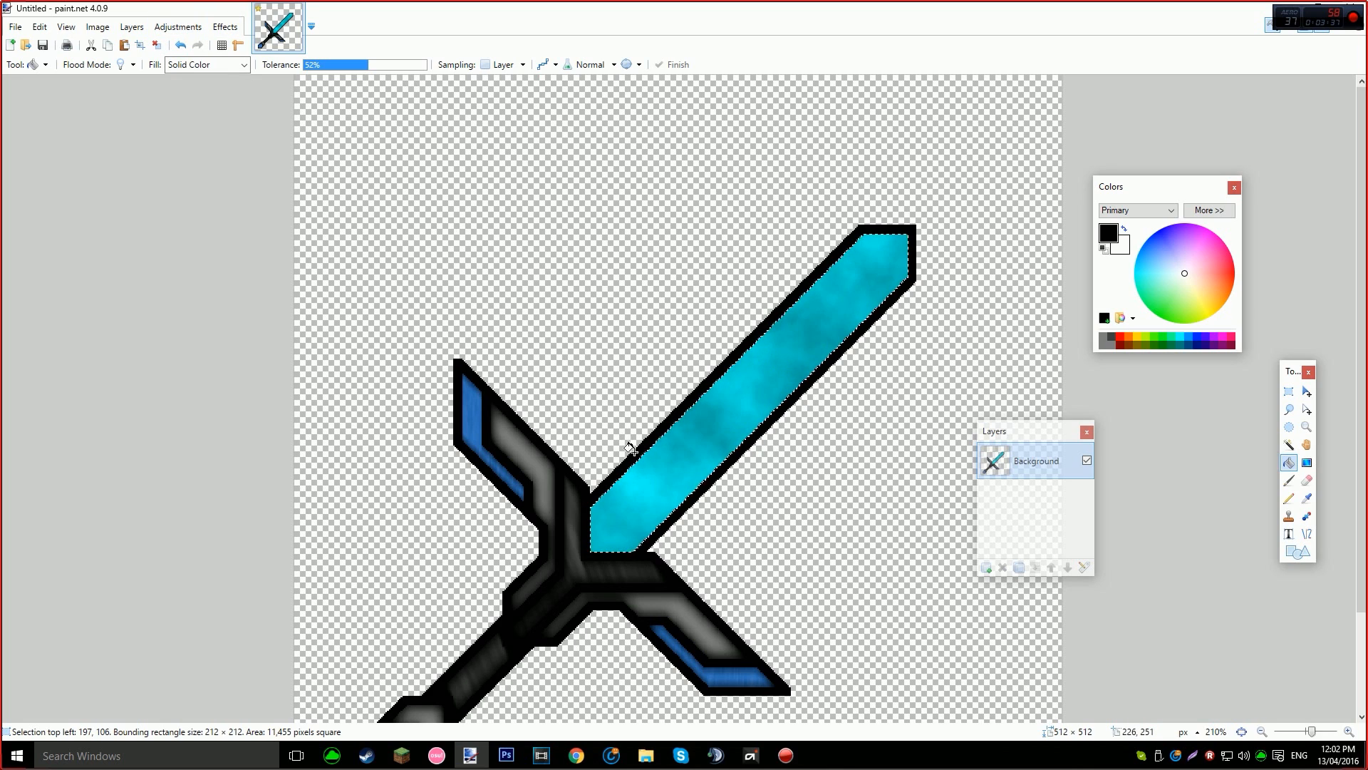
scroll(632, 453, "down", 1)
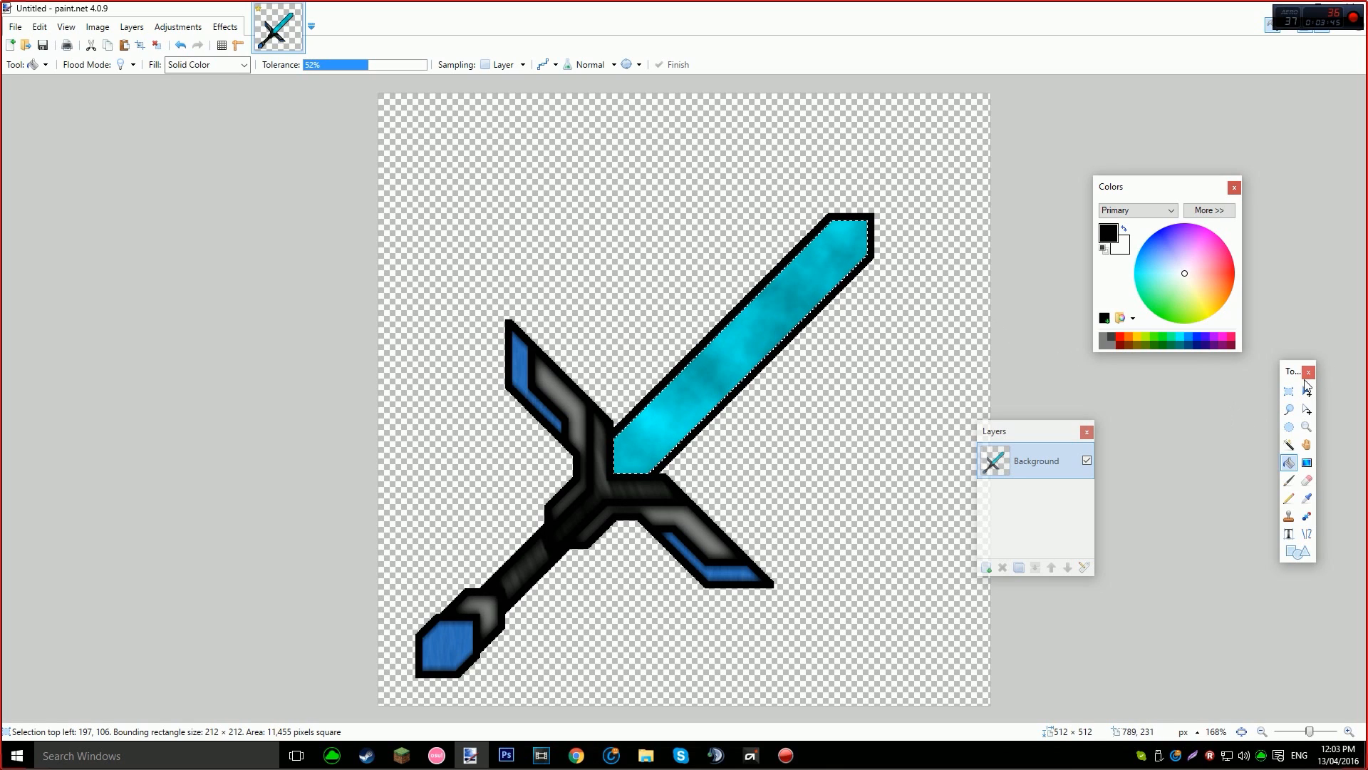
left_click_drag(1301, 372, 1211, 390)
left_click_drag(1034, 430, 1051, 401)
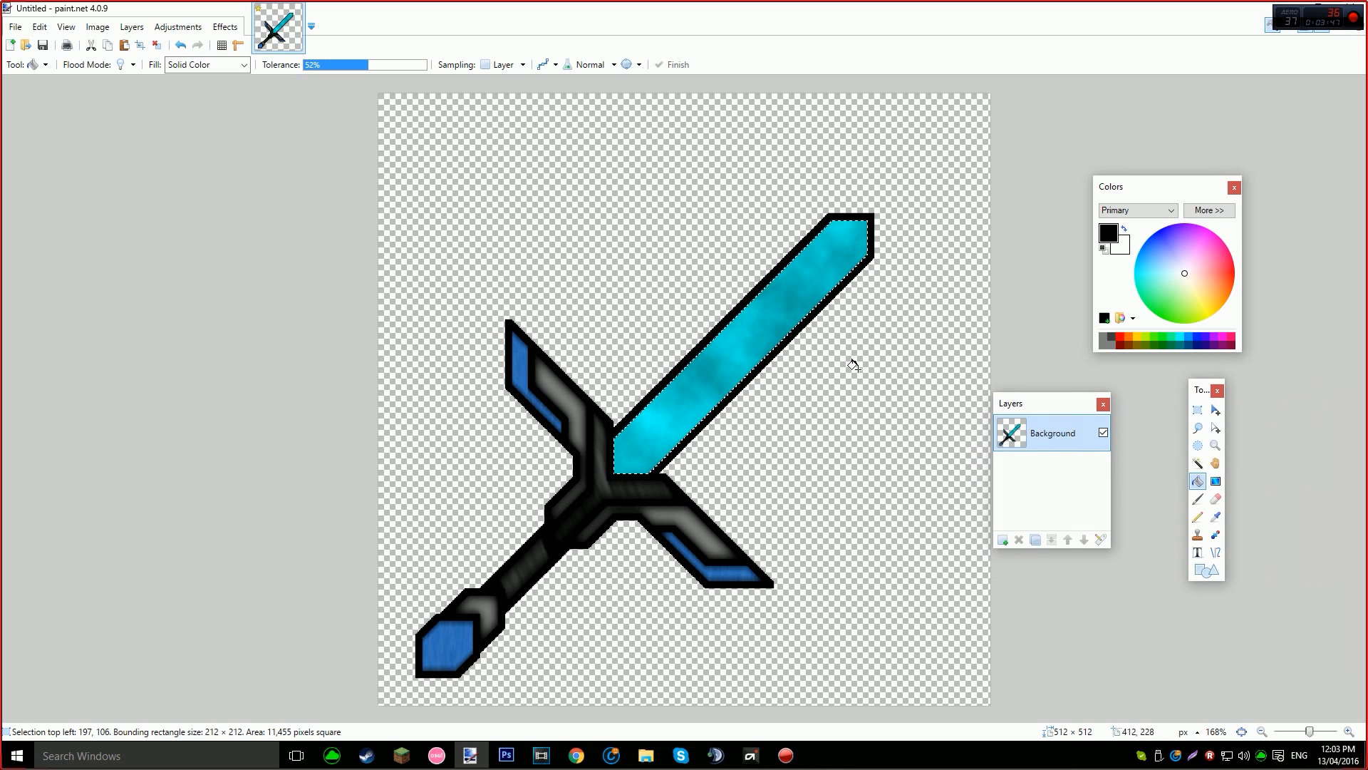
Apply the Add Noise effect to the selected blade interior.
left_click(225, 27)
mouse_move(250, 129)
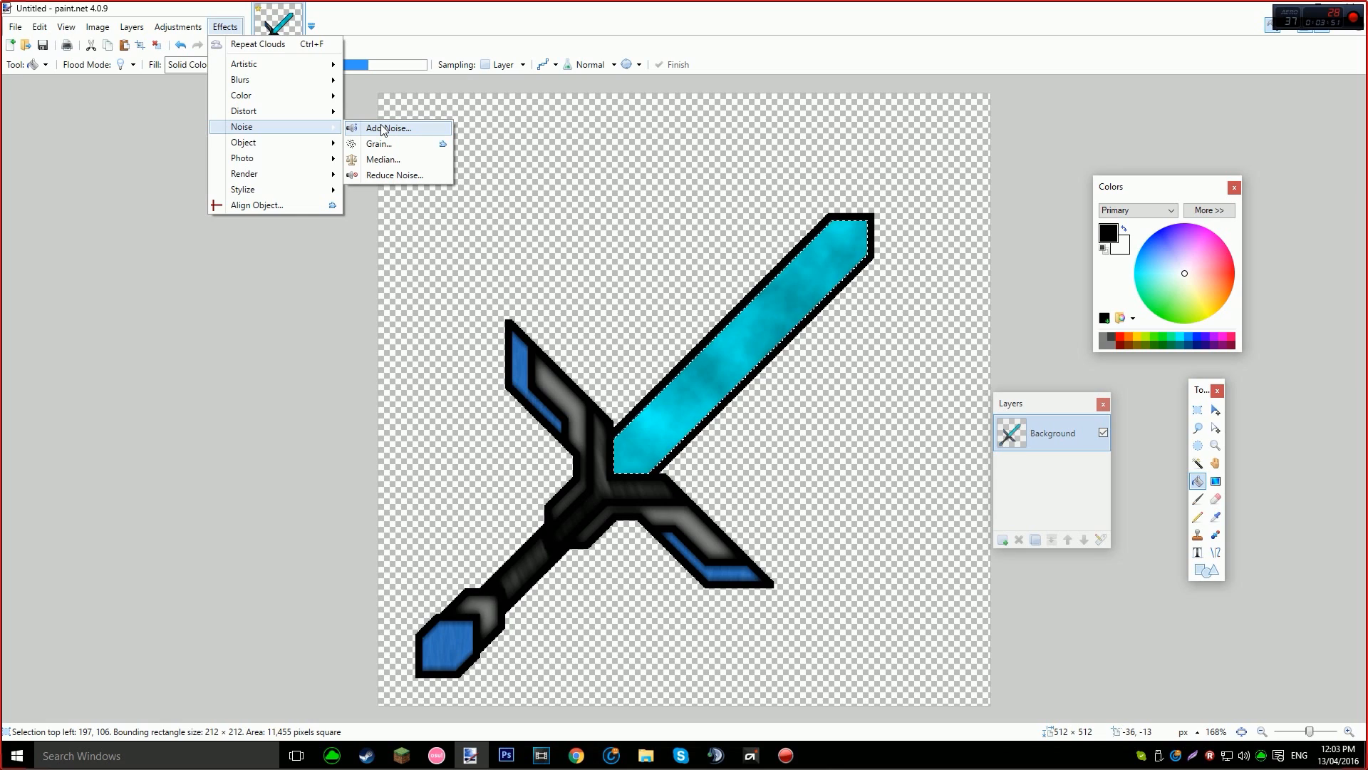
left_click(378, 129)
left_click_drag(694, 334, 625, 336)
left_click(705, 434)
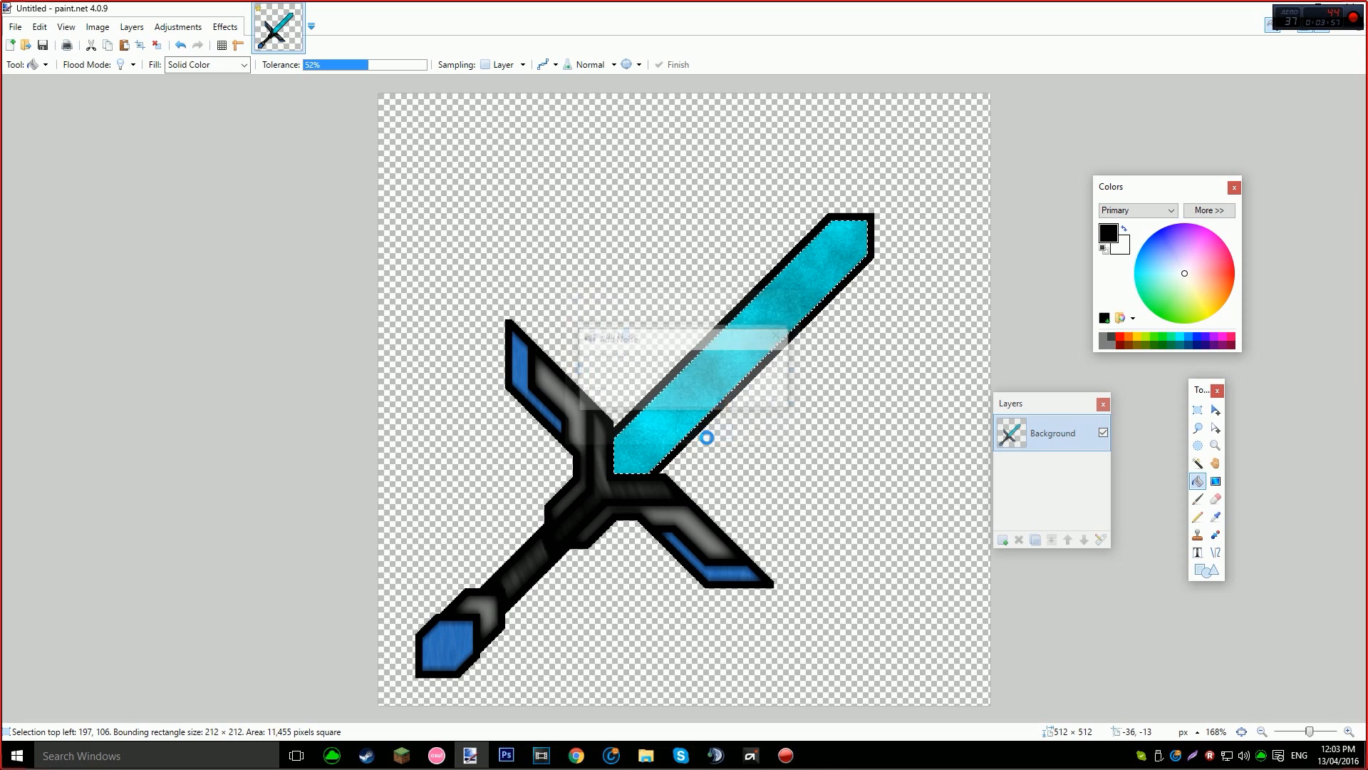
Apply a centered Motion Blur to the selected blade with an angle of -64.76 and a distance of 10.
left_click(225, 27)
mouse_move(241, 79)
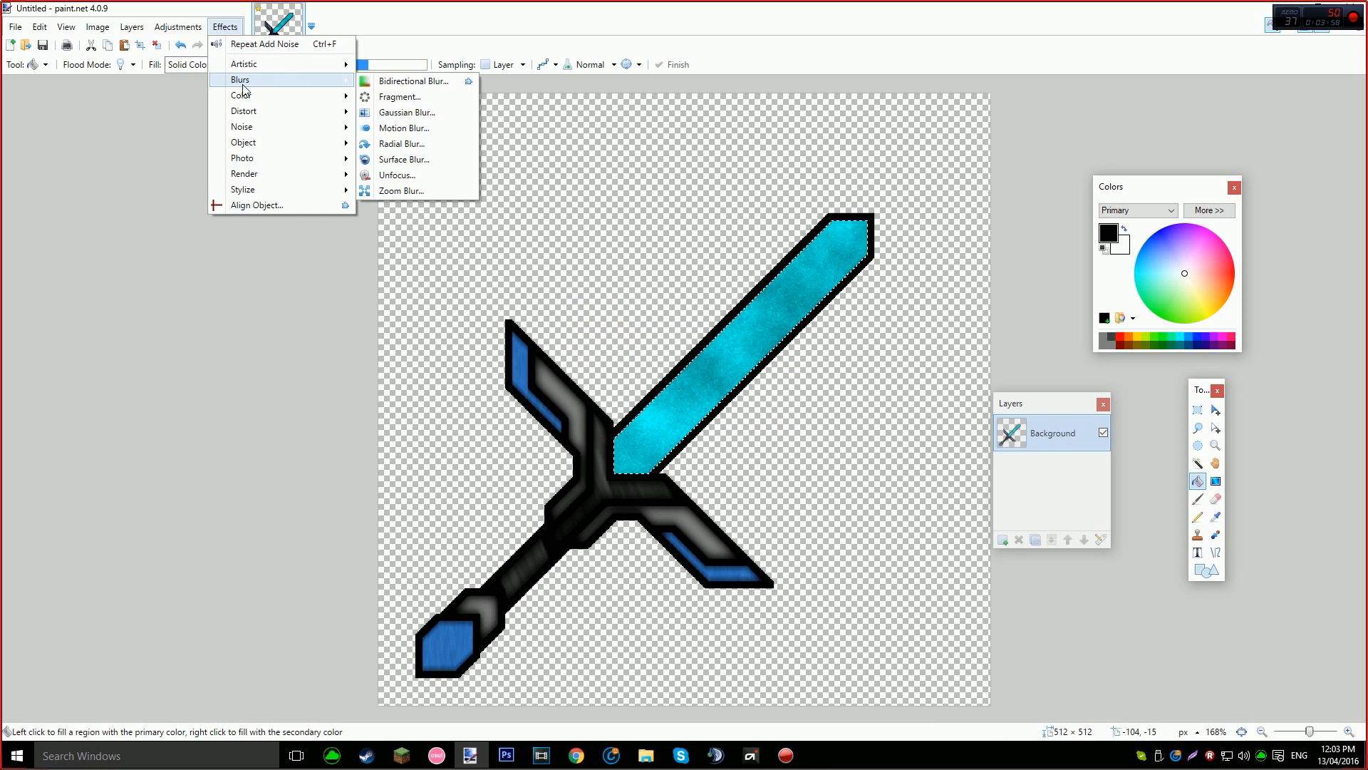
left_click(399, 125)
left_click_drag(683, 292, 377, 261)
left_click(370, 315)
left_click_drag(370, 323, 389, 413)
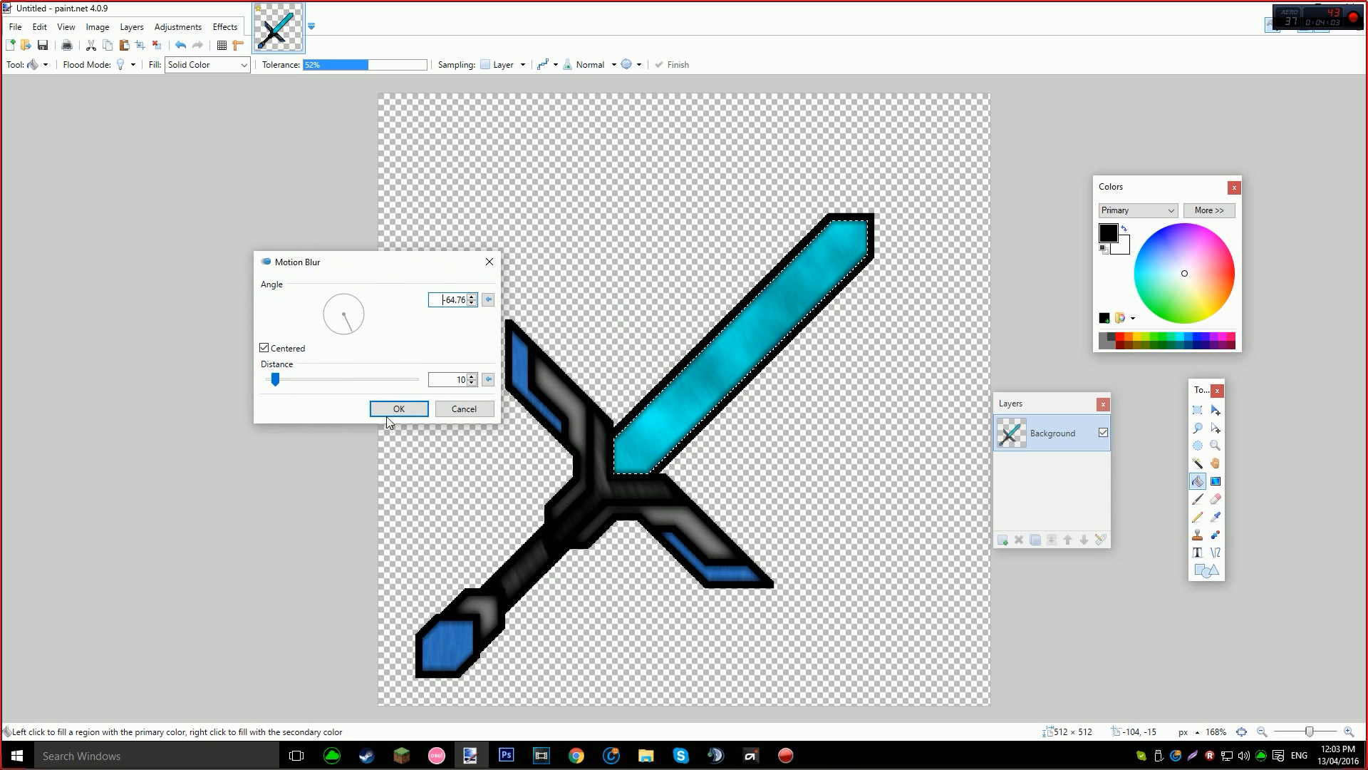
left_click(399, 408)
Repeat the Motion Blur on the selected blade to smear the texture and darken the edges further.
left_click(177, 26)
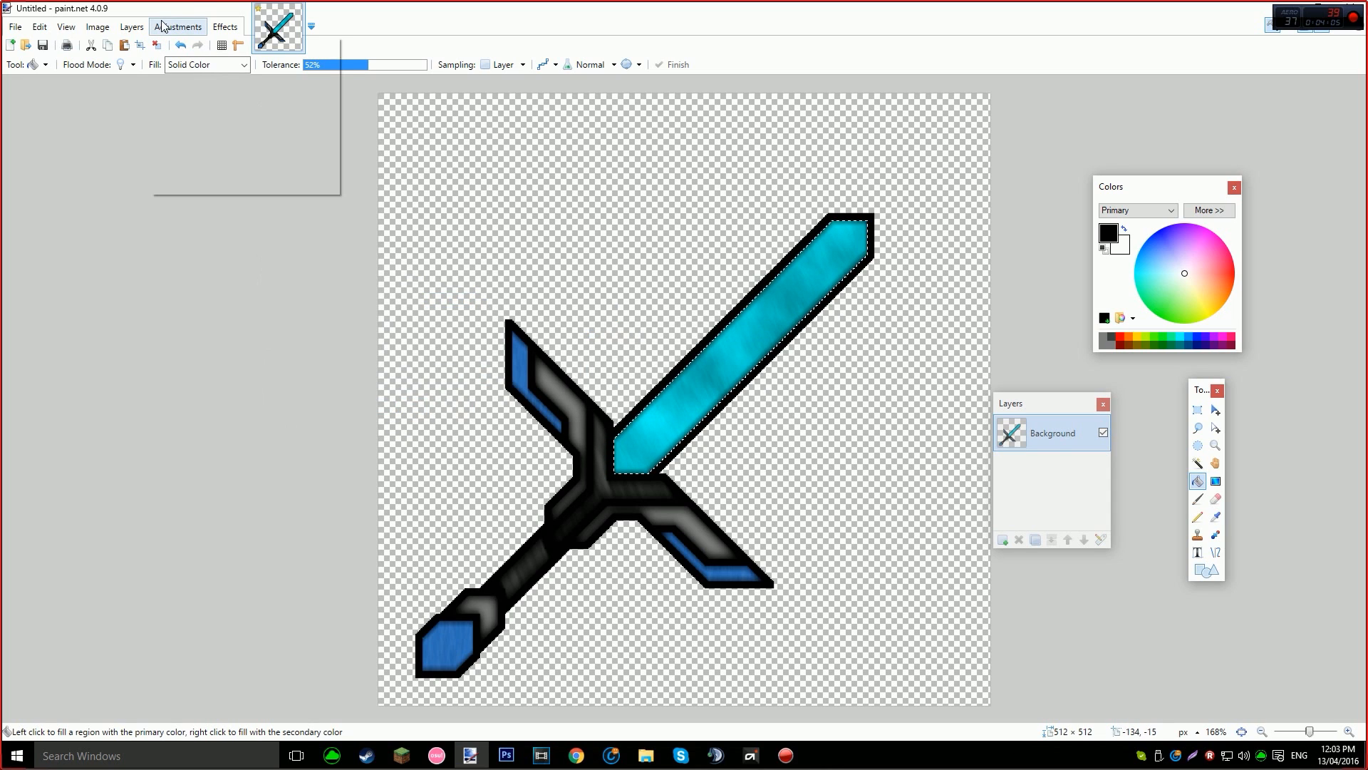
left_click(234, 45)
left_click(225, 28)
left_click(251, 47)
key("ctrl+d")
scroll(715, 403, "down", 4)
scroll(805, 436, "up", 4)
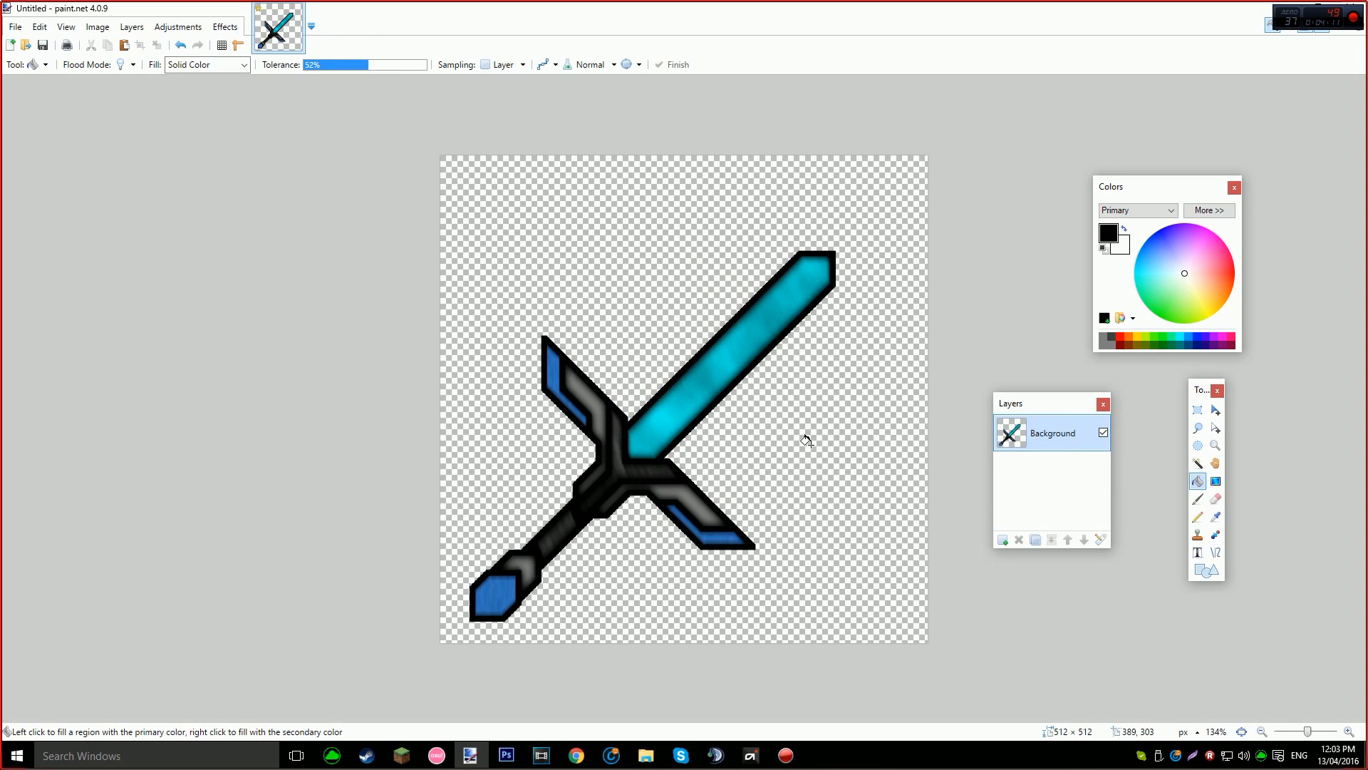
scroll(755, 412, "up", 5)
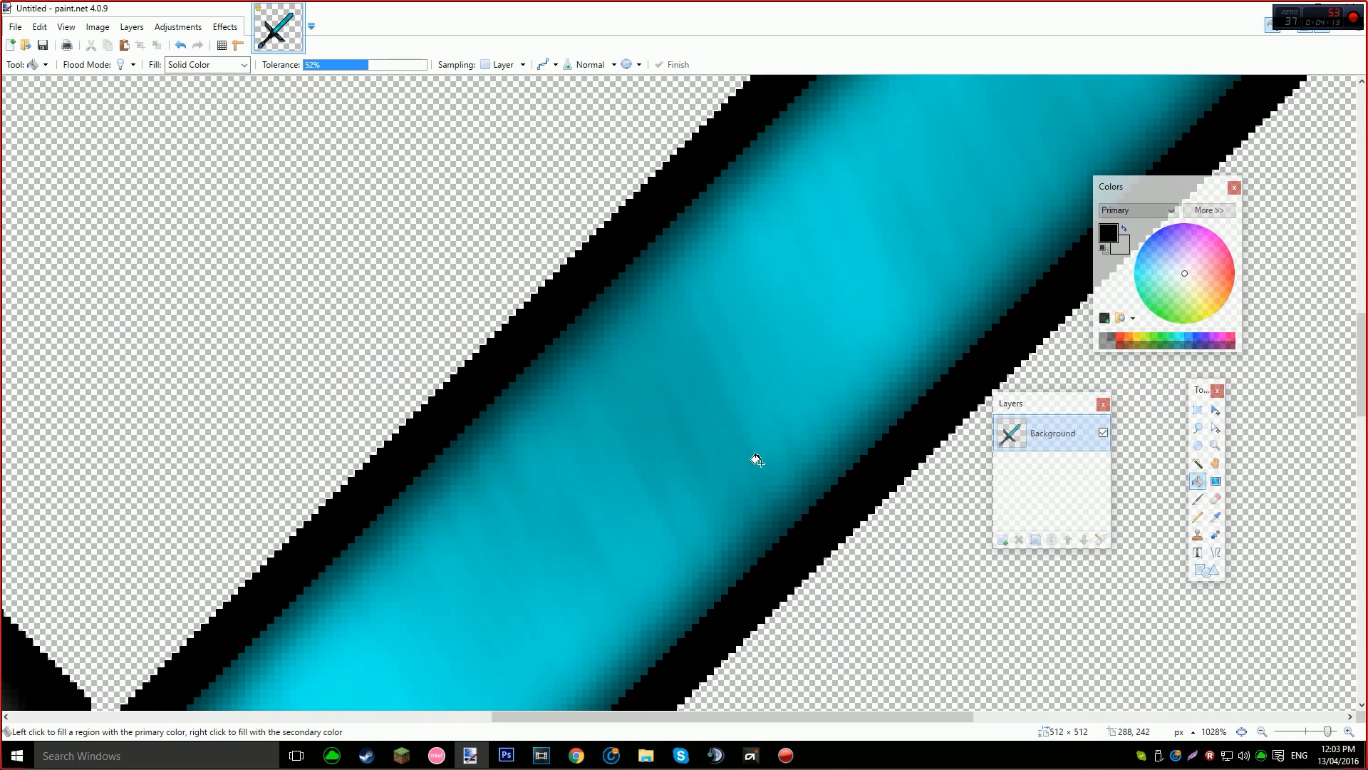
scroll(754, 461, "down", 3)
key("ctrl+z")
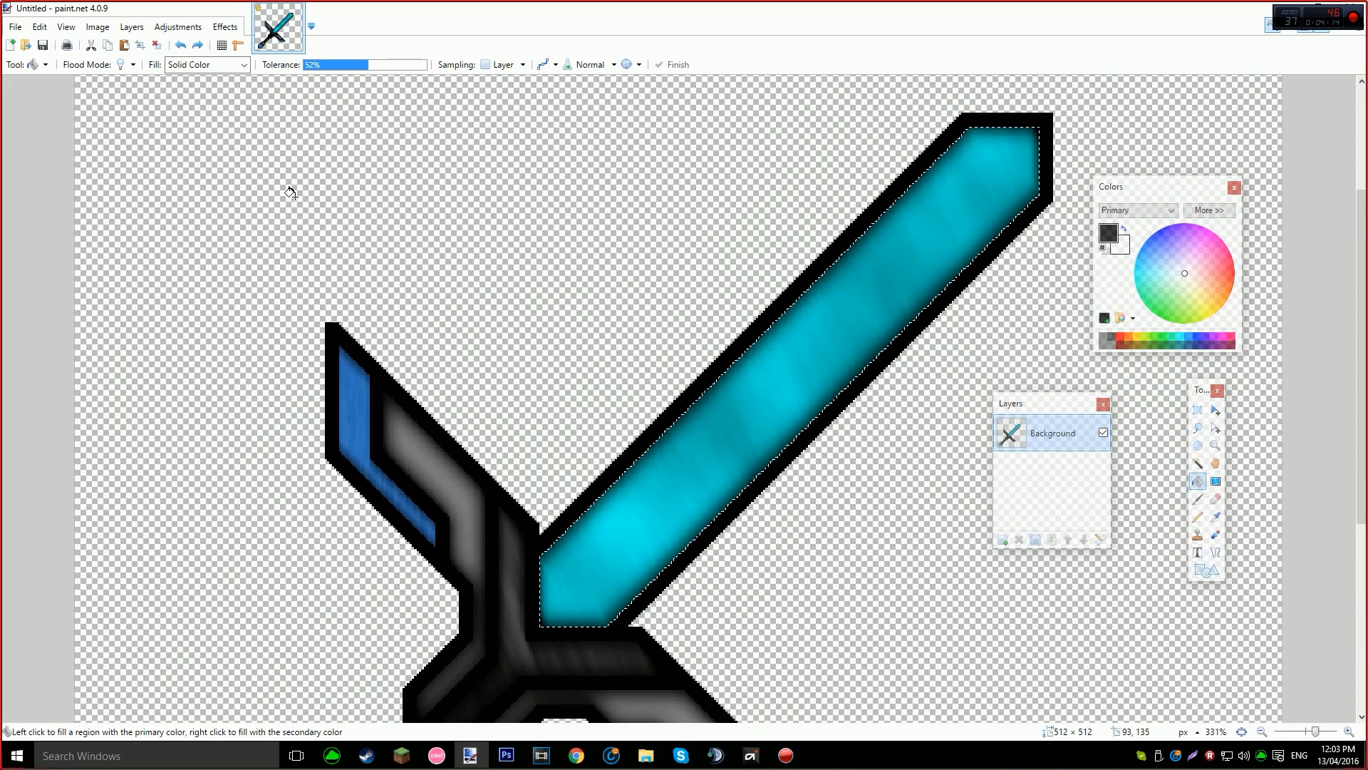
Recolor the selected blade to dark blue using Hue / Saturation with saturation 73 and lightness -17.
left_click(177, 26)
left_click(187, 122)
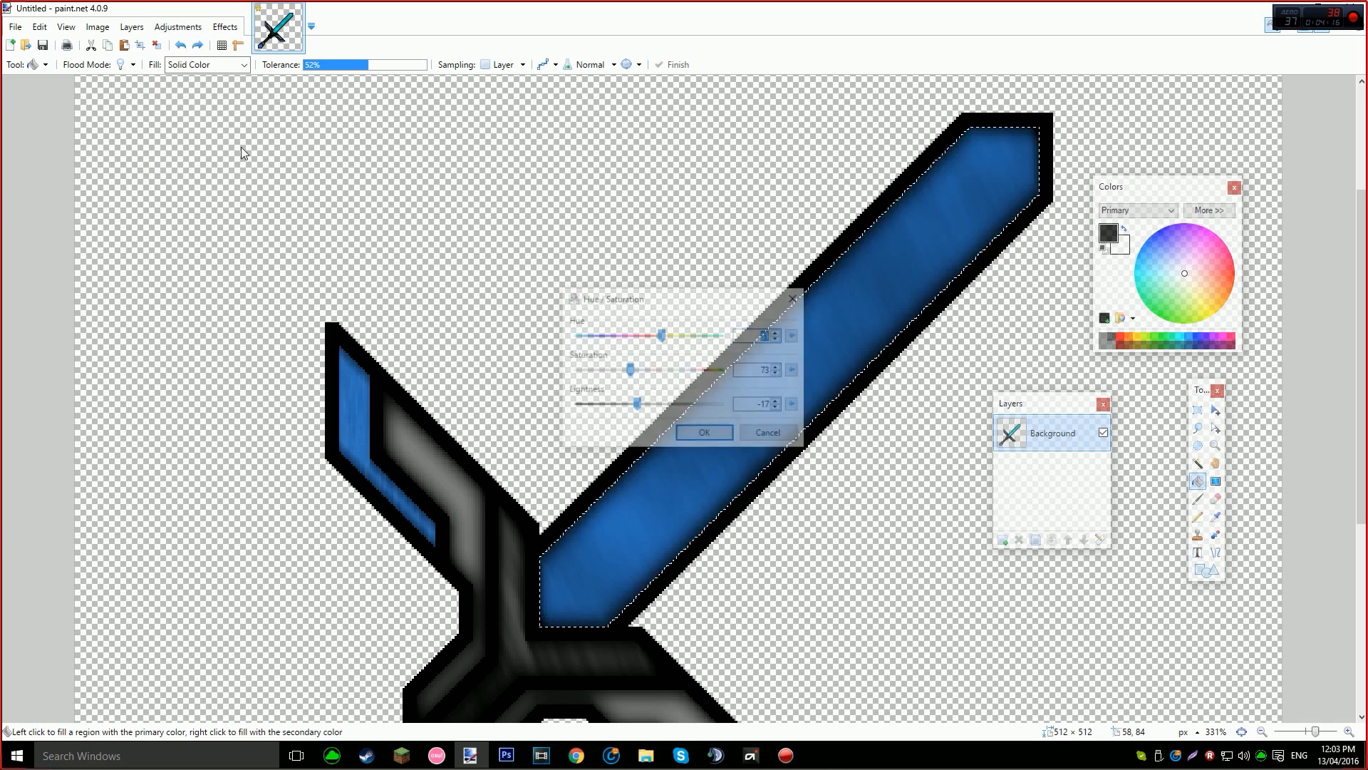
left_click(698, 430)
key("ctrl+d")
scroll(815, 450, "down", 6)
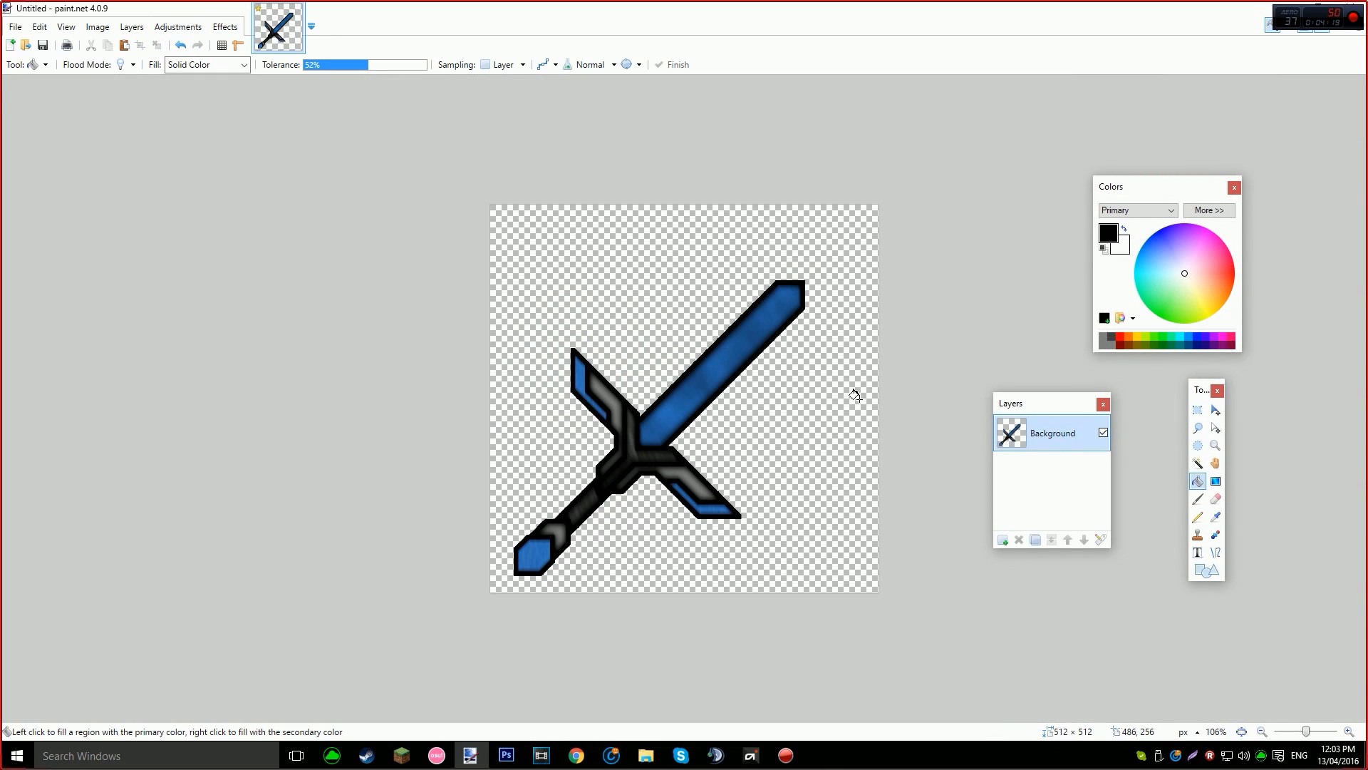
key("ctrl+z")
Recolor the blade to teal using Hue / Saturation with hue -24, saturation 102 and lightness 3, and clear the selection.
left_click(177, 27)
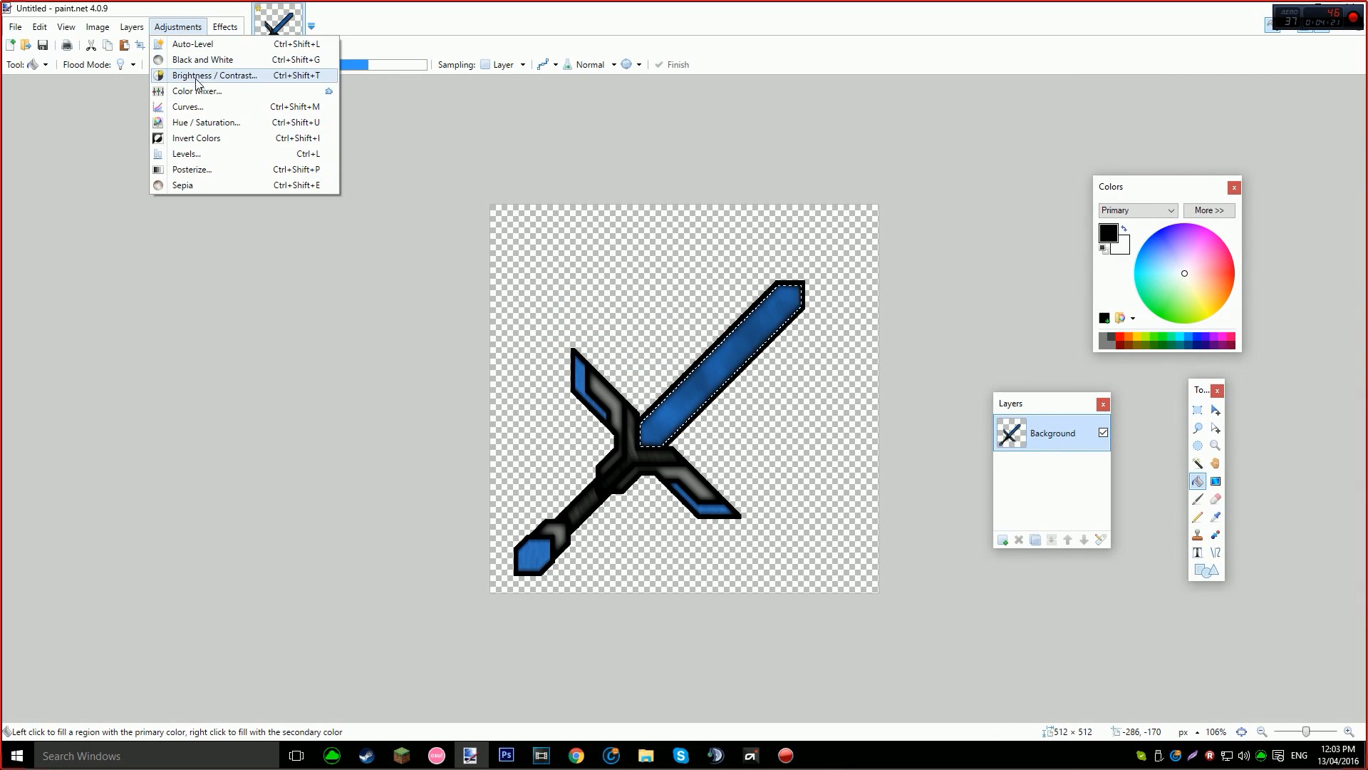
left_click(205, 123)
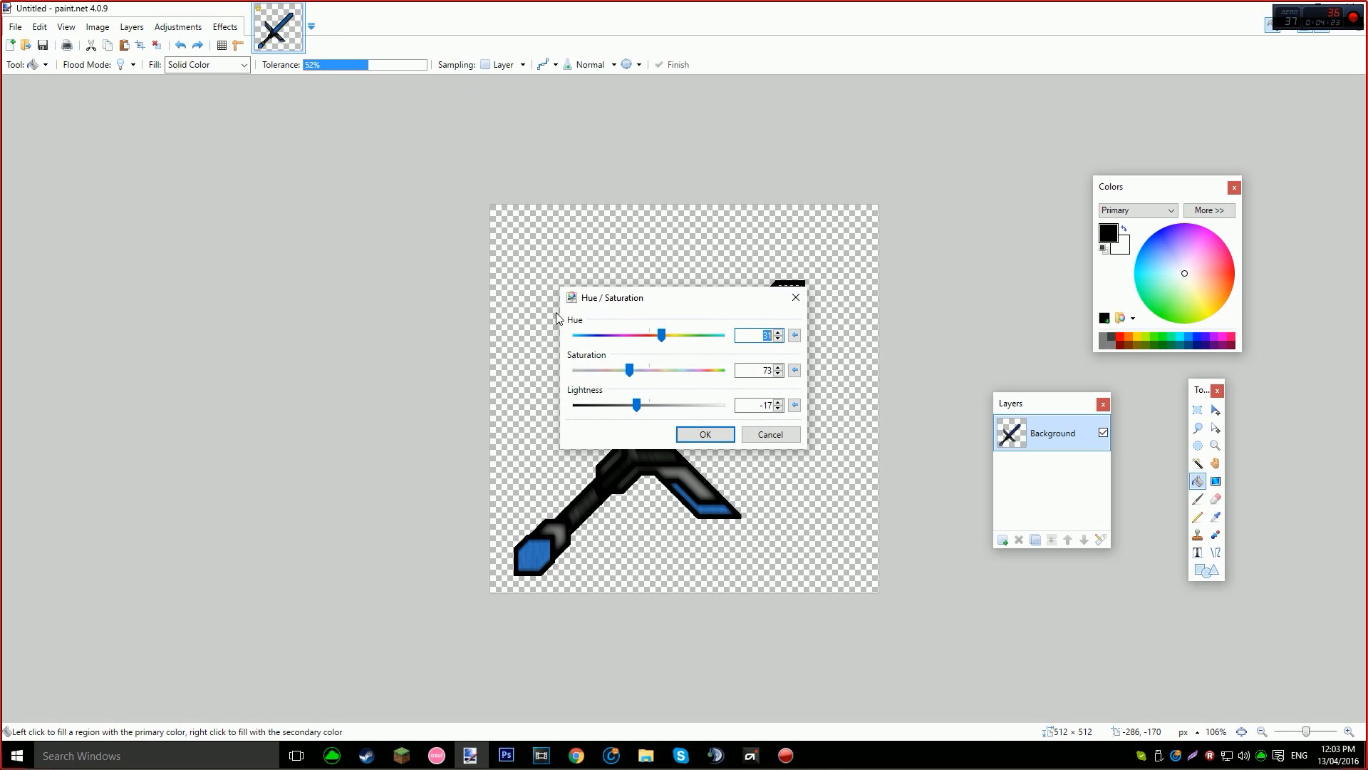
left_click_drag(691, 305, 388, 298)
left_click_drag(329, 403, 337, 327)
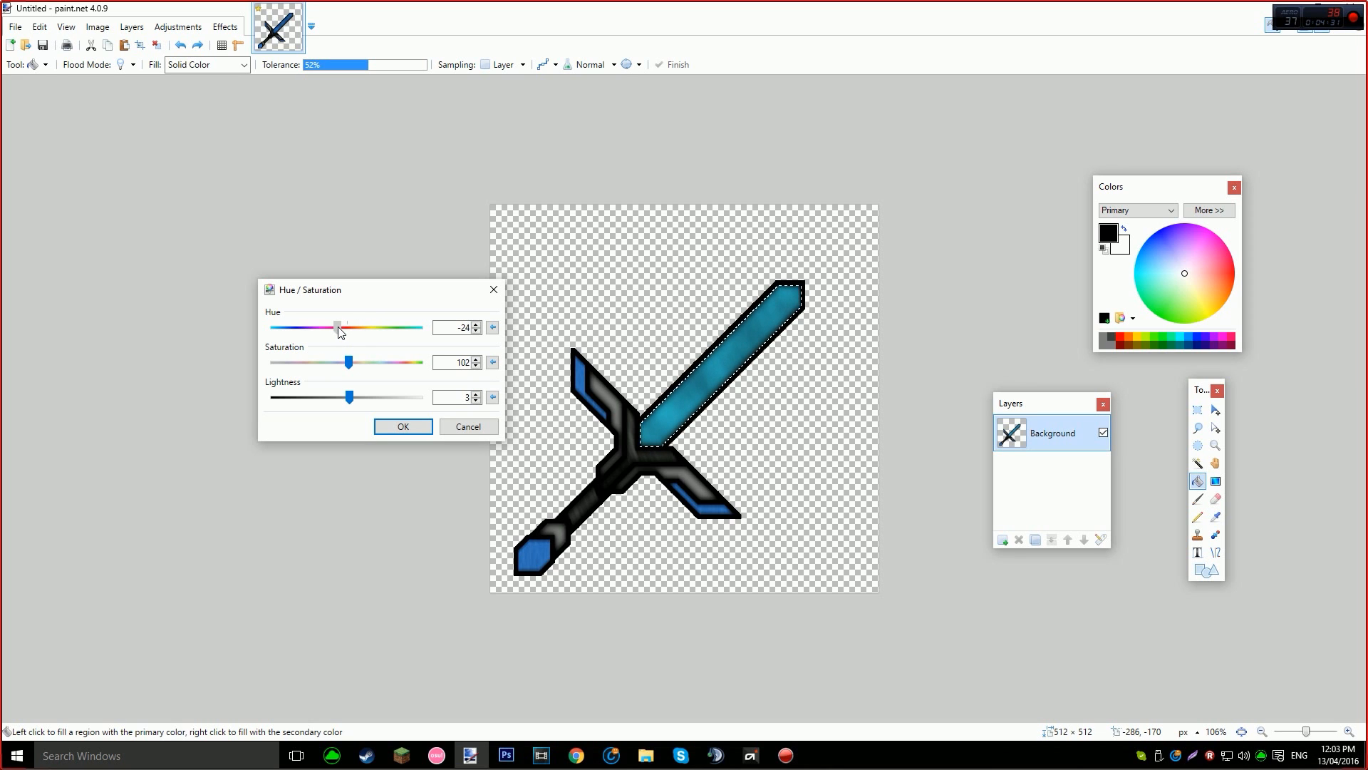
left_click(401, 427)
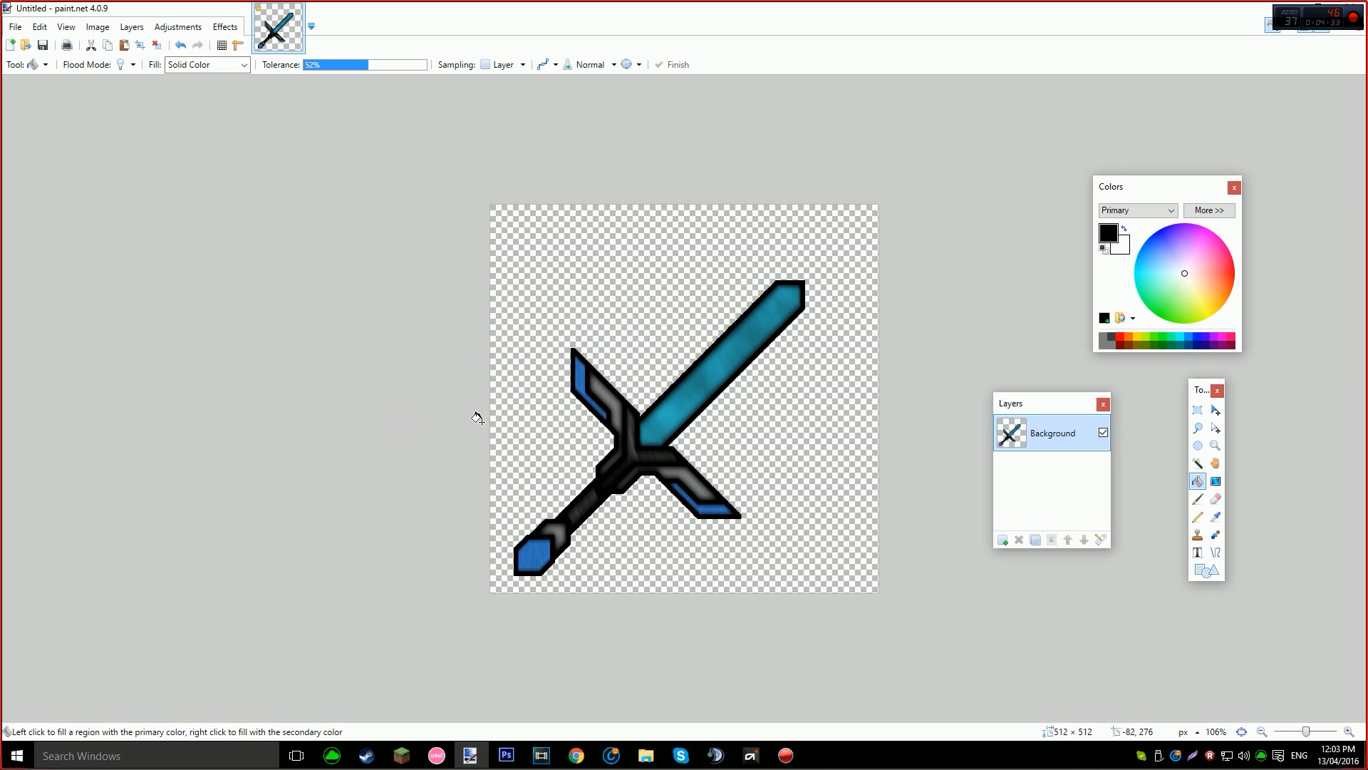
key("ctrl+d")
scroll(795, 397, "down", 3)
scroll(819, 404, "up", 5)
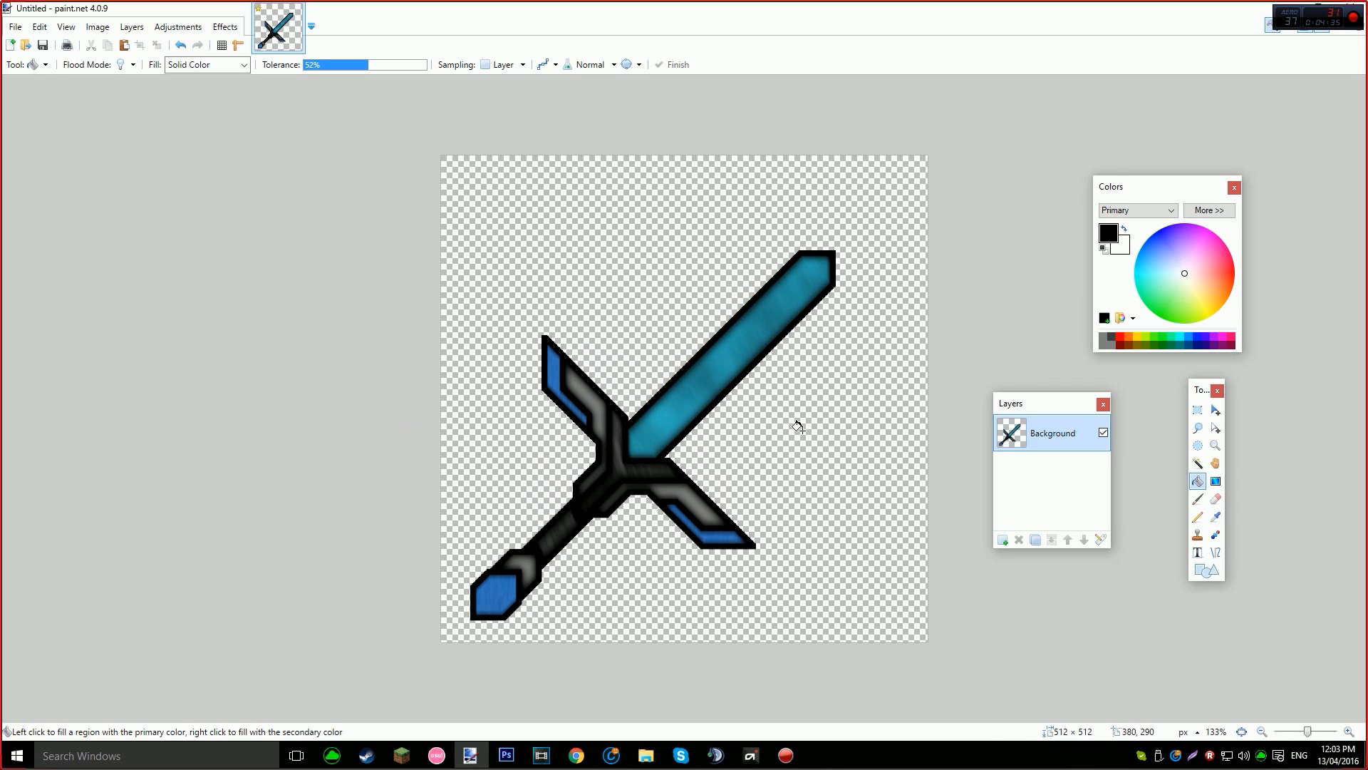
scroll(712, 499, "up", 1)
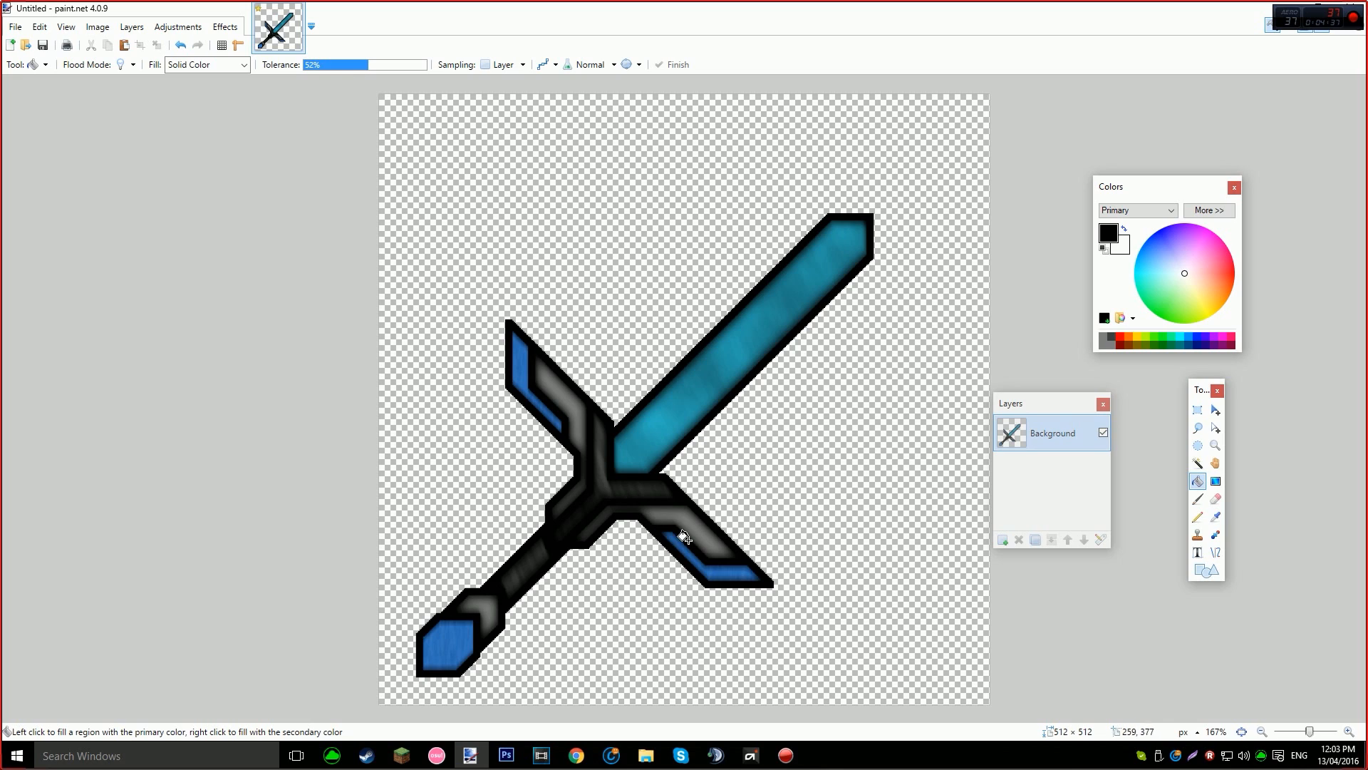
scroll(592, 578, "down", 1)
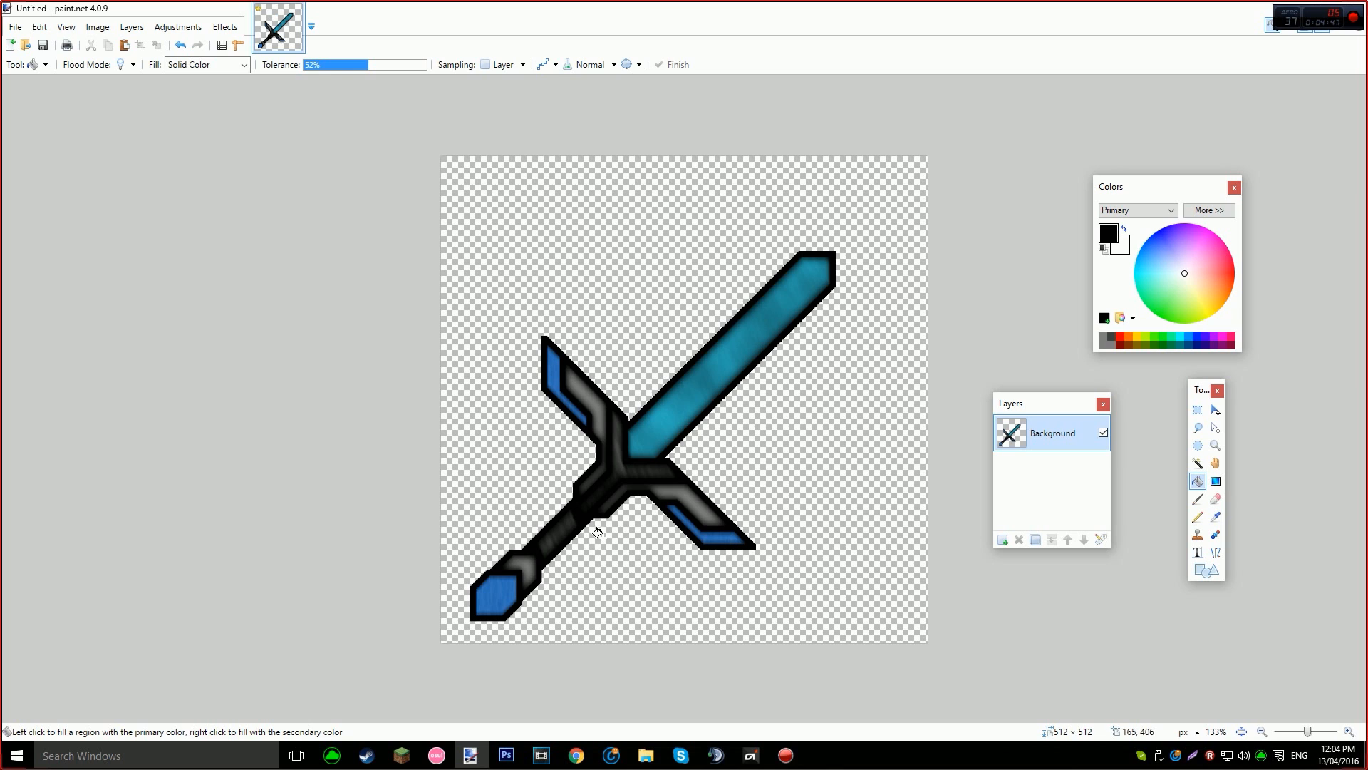
Try to sharpen the tip of the upper crossguard arm by adding black pixels with the Pencil tool.
scroll(798, 542, "up", 5)
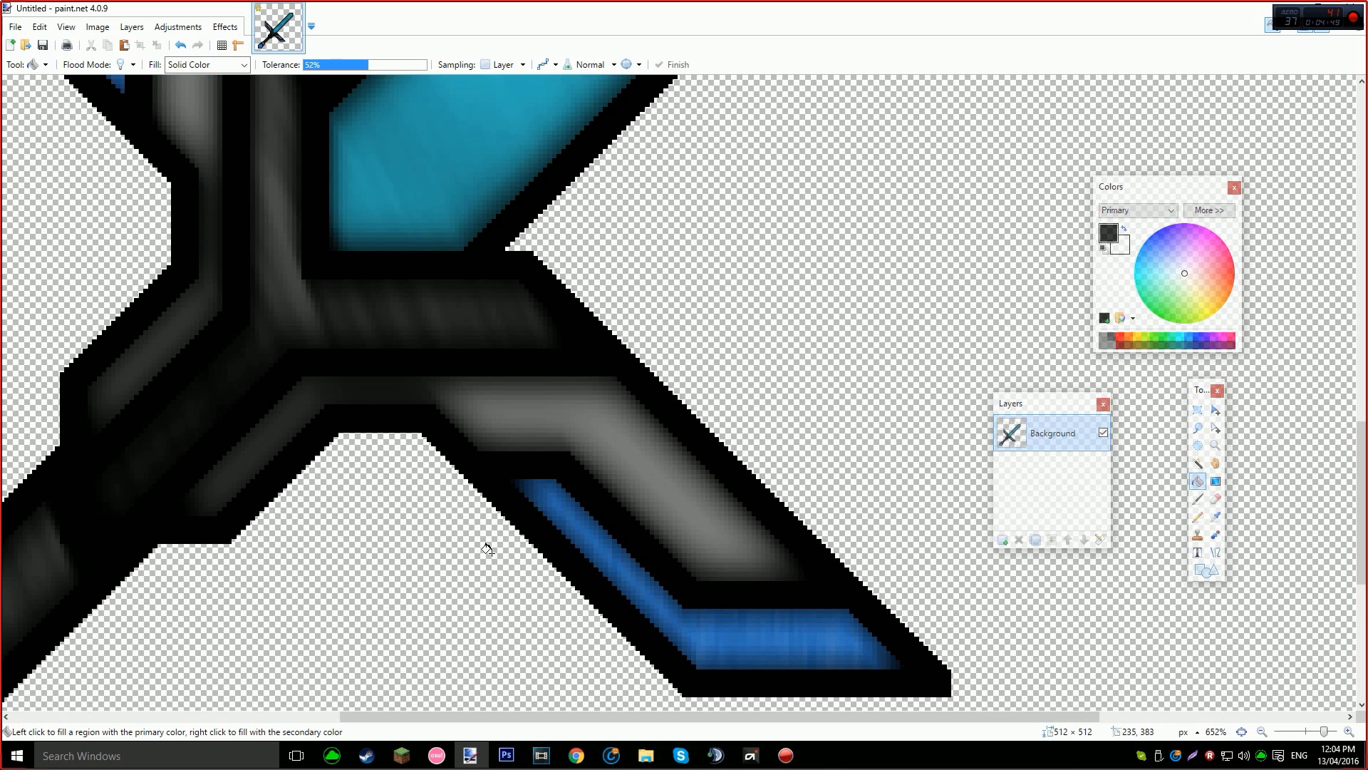
scroll(325, 470, "up", 5)
key("h")
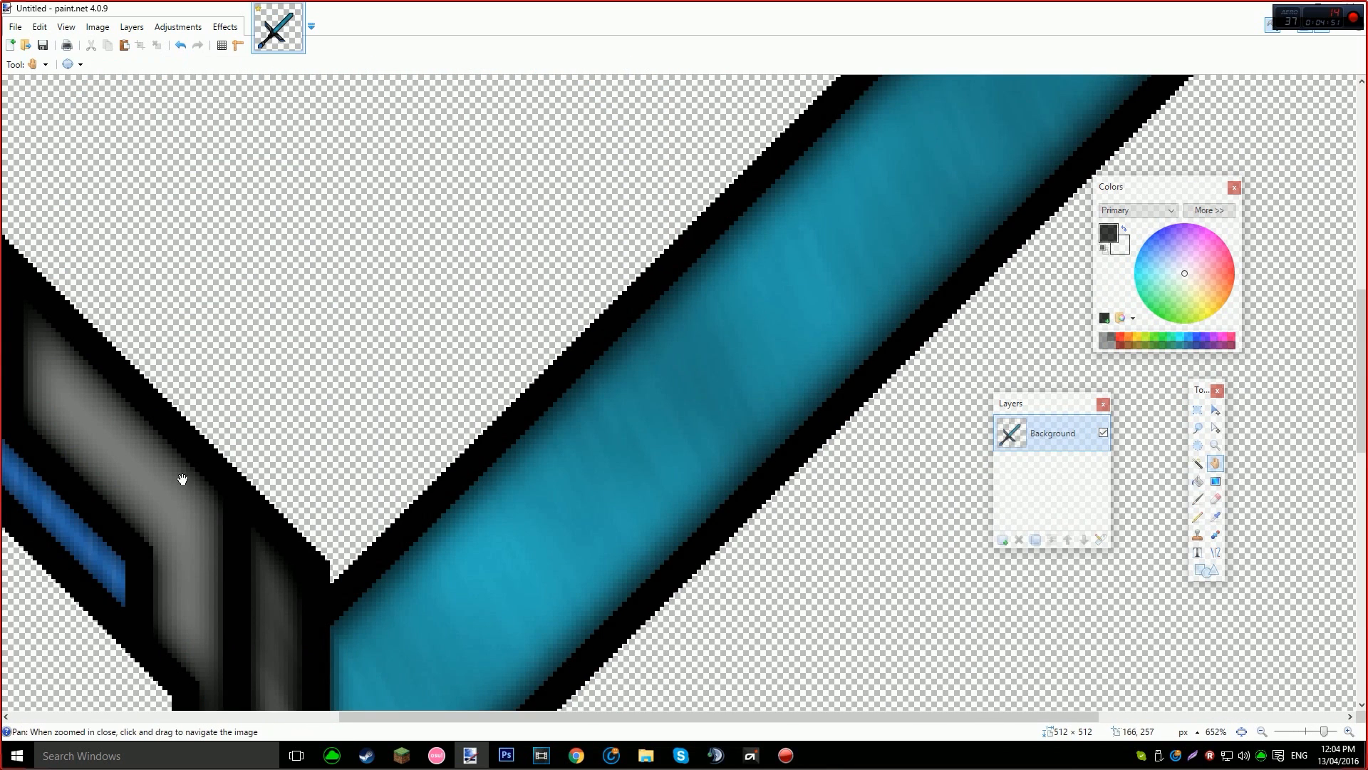
left_click_drag(190, 485, 527, 638)
scroll(223, 531, "up", 4)
scroll(249, 567, "up", 2)
key("p")
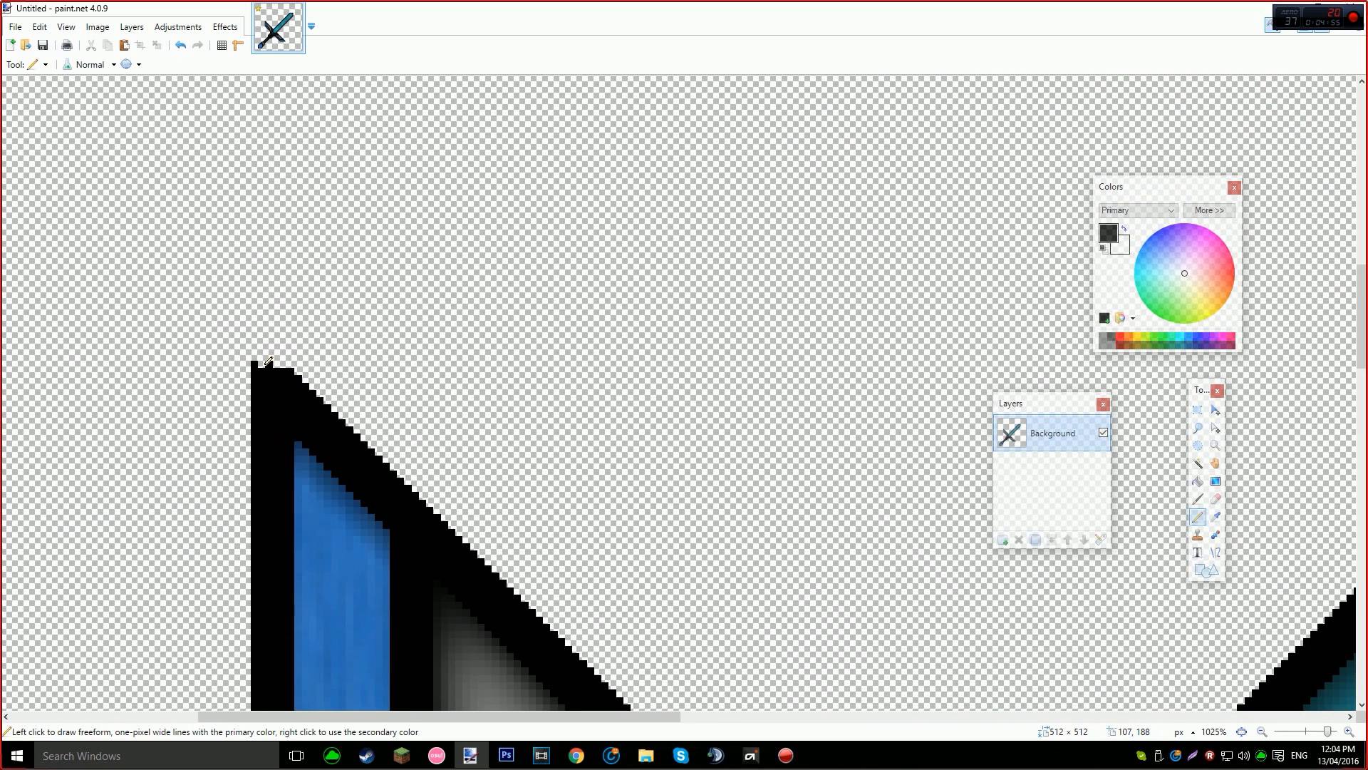
scroll(286, 365, "up", 2)
left_click(308, 291)
mouse_move(237, 274)
left_mouse_down()
mouse_move(294, 276)
mouse_move(249, 265)
mouse_move(234, 250)
mouse_move(268, 251)
mouse_move(258, 238)
left_mouse_up()
left_click(245, 249)
left_click(225, 221)
key("ctrl+z")
left_click(238, 221)
scroll(574, 438, "down", 3)
scroll(605, 453, "down", 2)
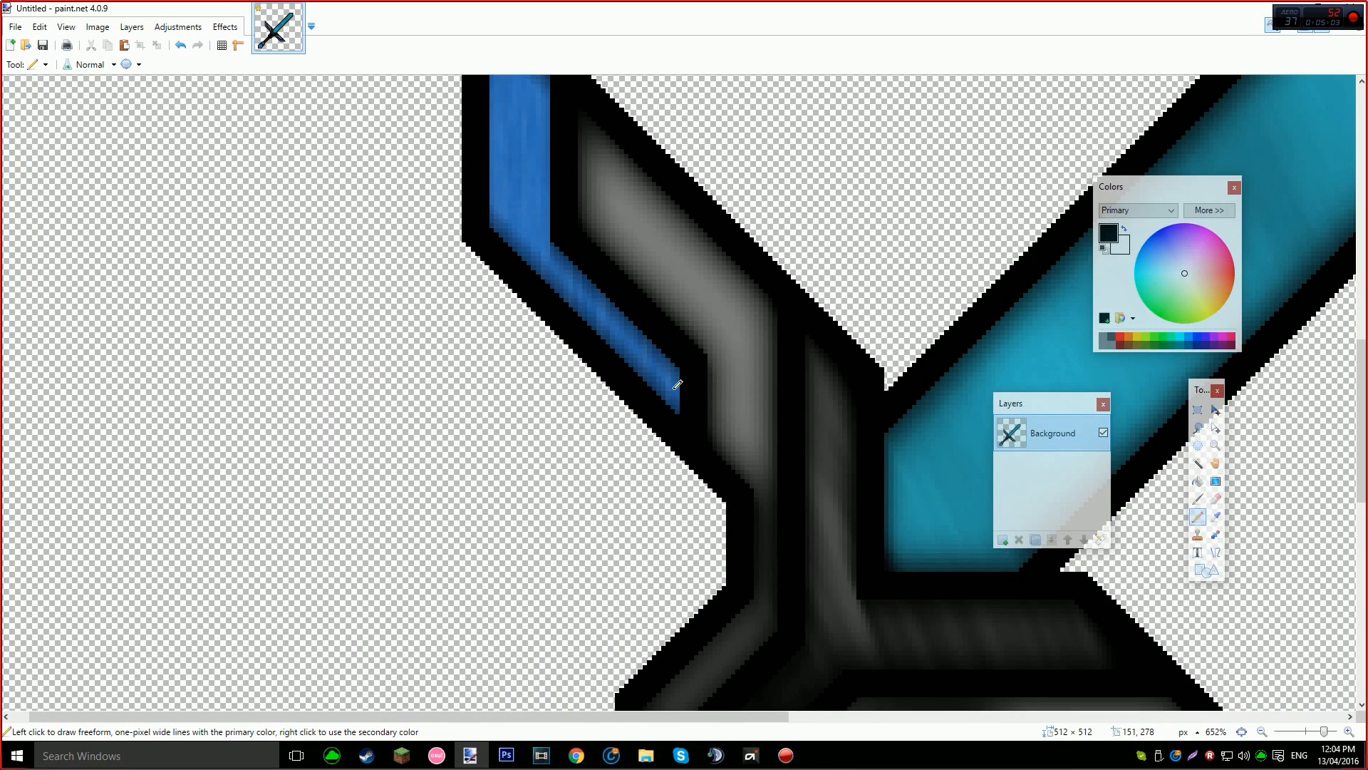
scroll(692, 466, "down", 2)
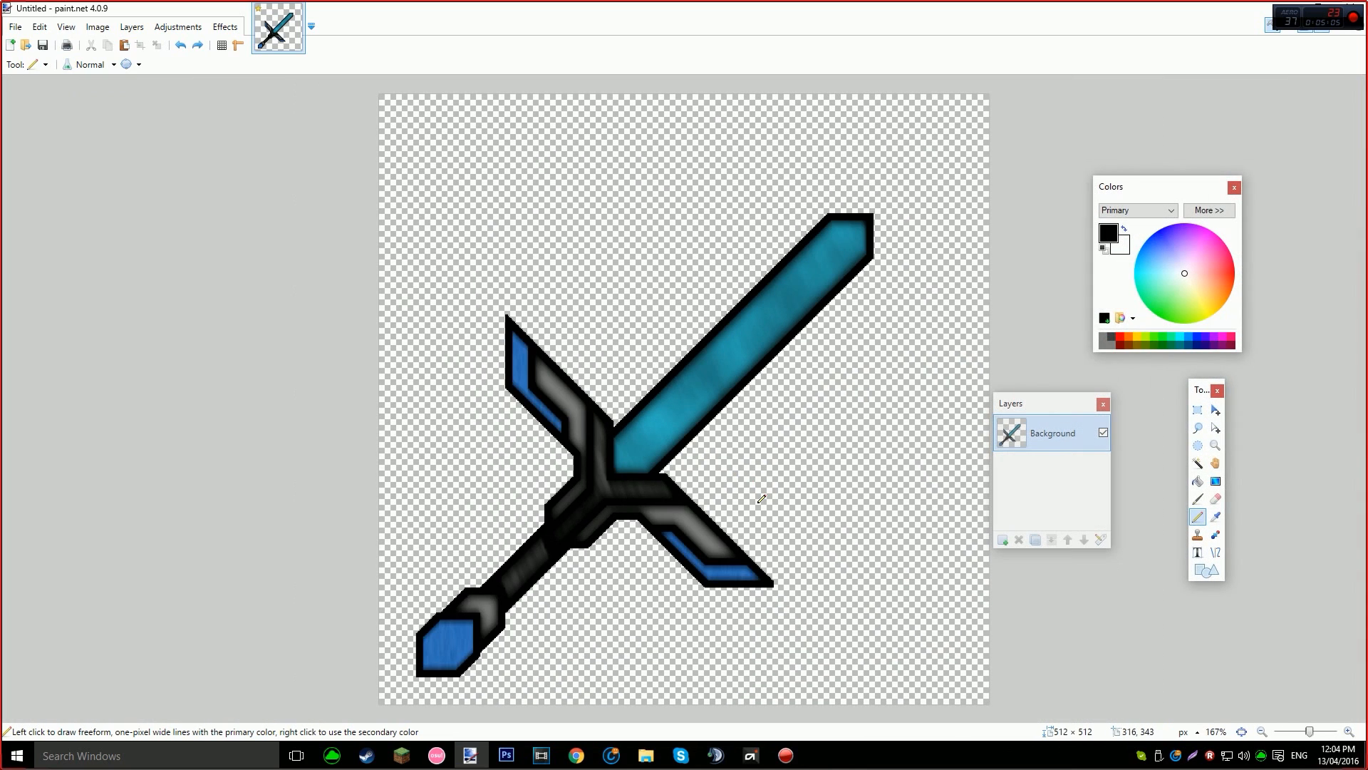
Undo the pencil pixels added to the tip of the upper crossguard arm.
scroll(481, 356, "up", 3)
scroll(189, 508, "up", 3)
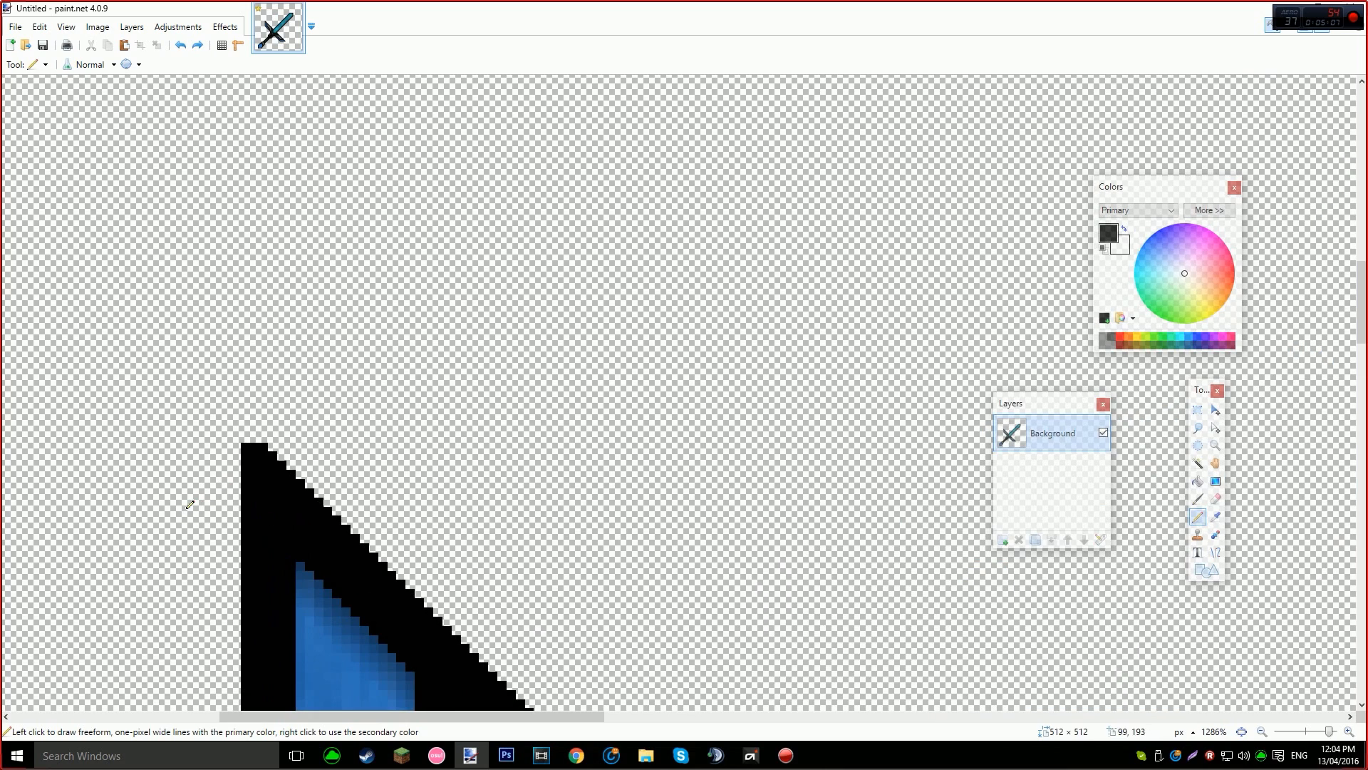
key("ctrl+z")
key("ctrl+z")
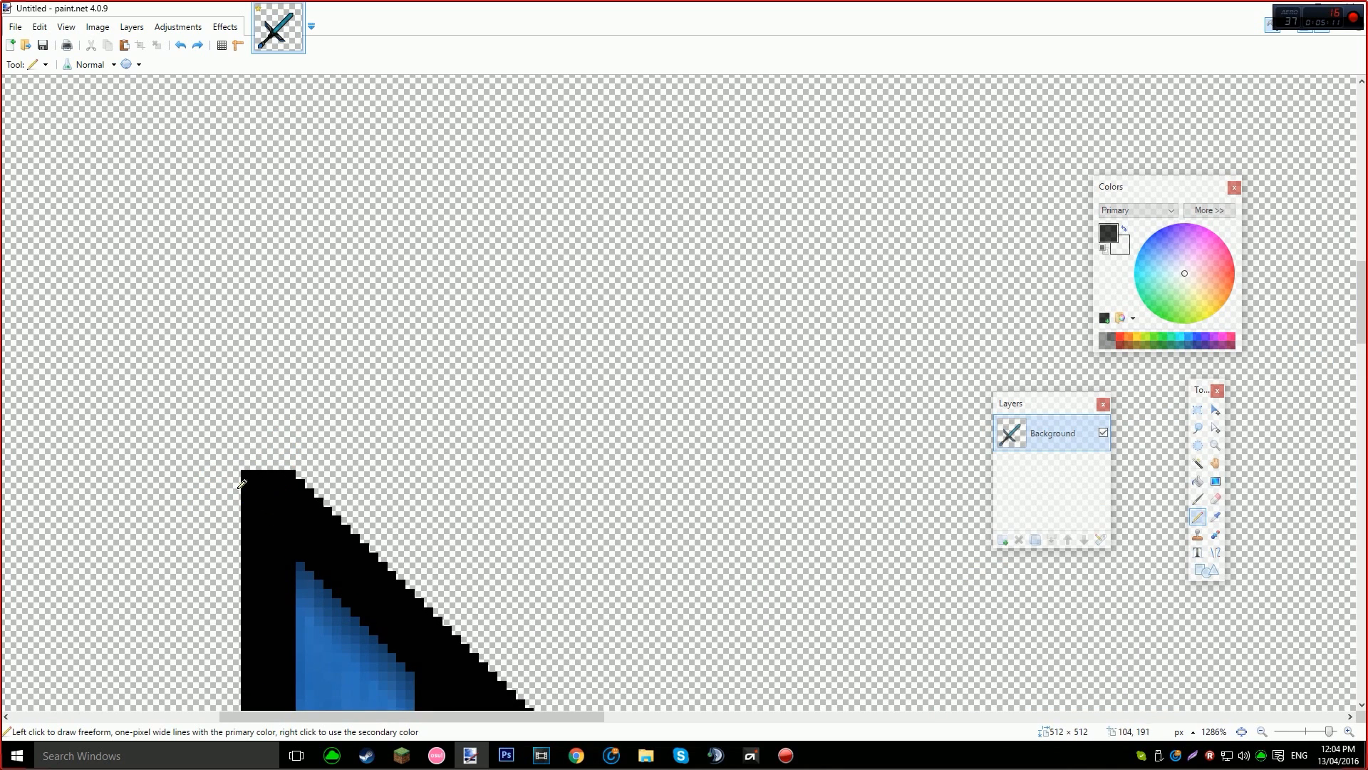
Move the whole sword up and to the right, then enlarge it proportionally to a 549 × 549 bounding rectangle.
scroll(277, 501, "down", 5)
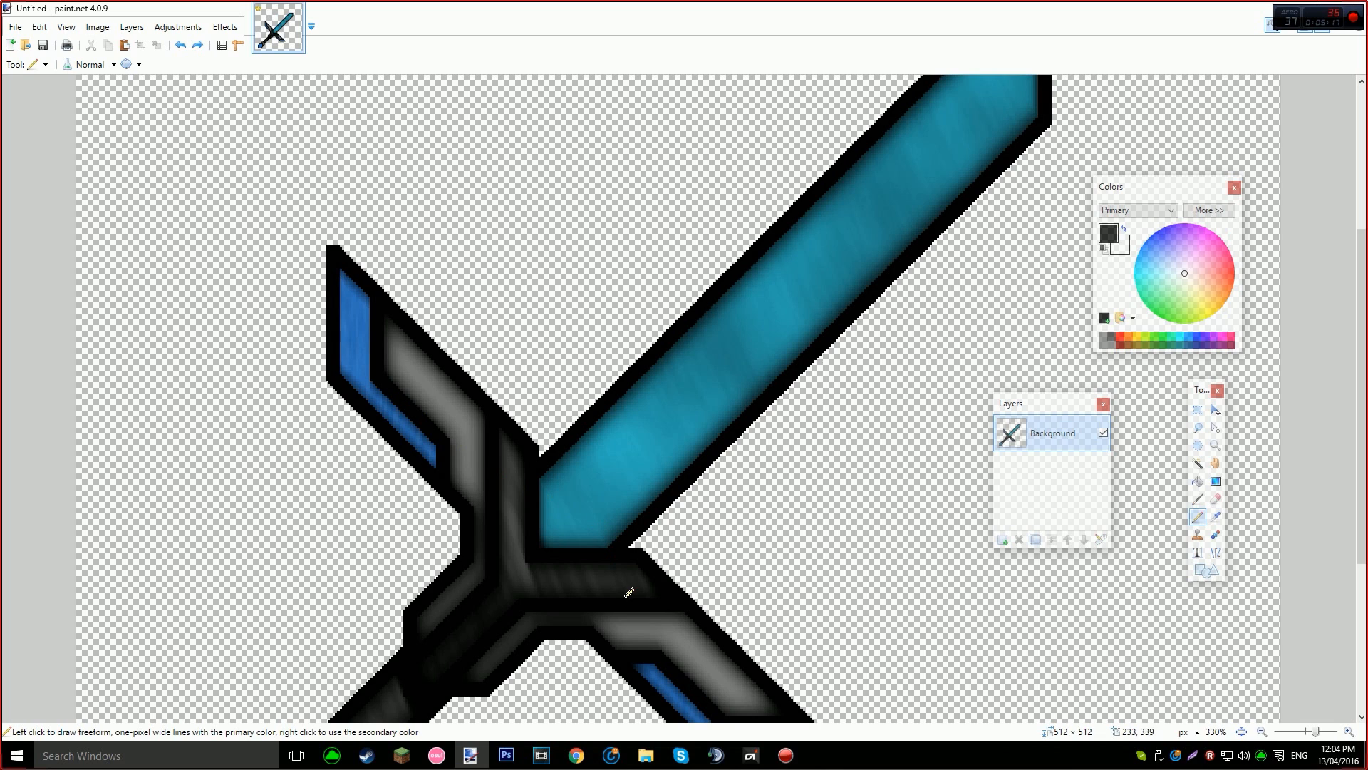
scroll(676, 560, "down", 2)
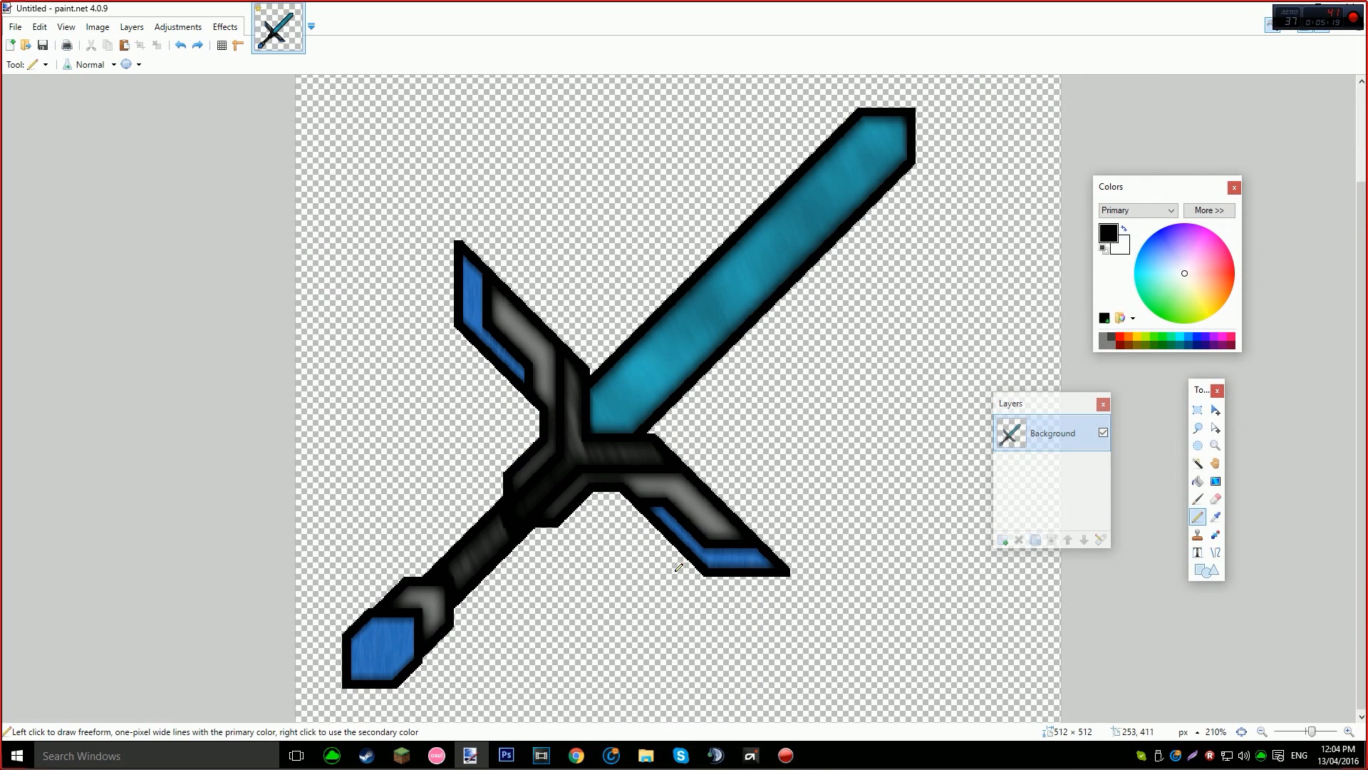
scroll(636, 450, "down", 2)
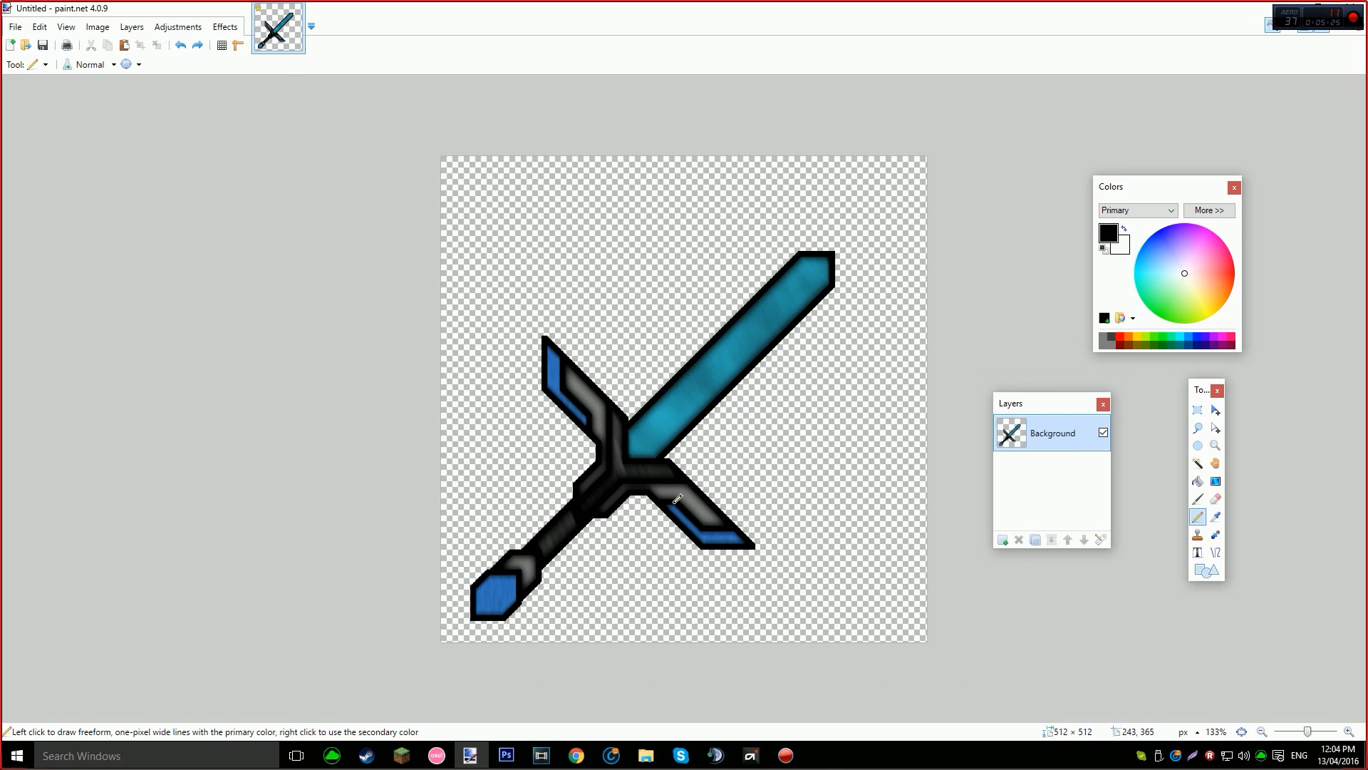
mouse_move(641, 318)
left_mouse_down()
mouse_move(615, 347)
mouse_move(663, 349)
mouse_move(643, 321)
left_mouse_up()
key("ctrl+z")
key("m")
mouse_move(629, 456)
left_mouse_down()
mouse_move(668, 425)
mouse_move(649, 417)
left_mouse_up()
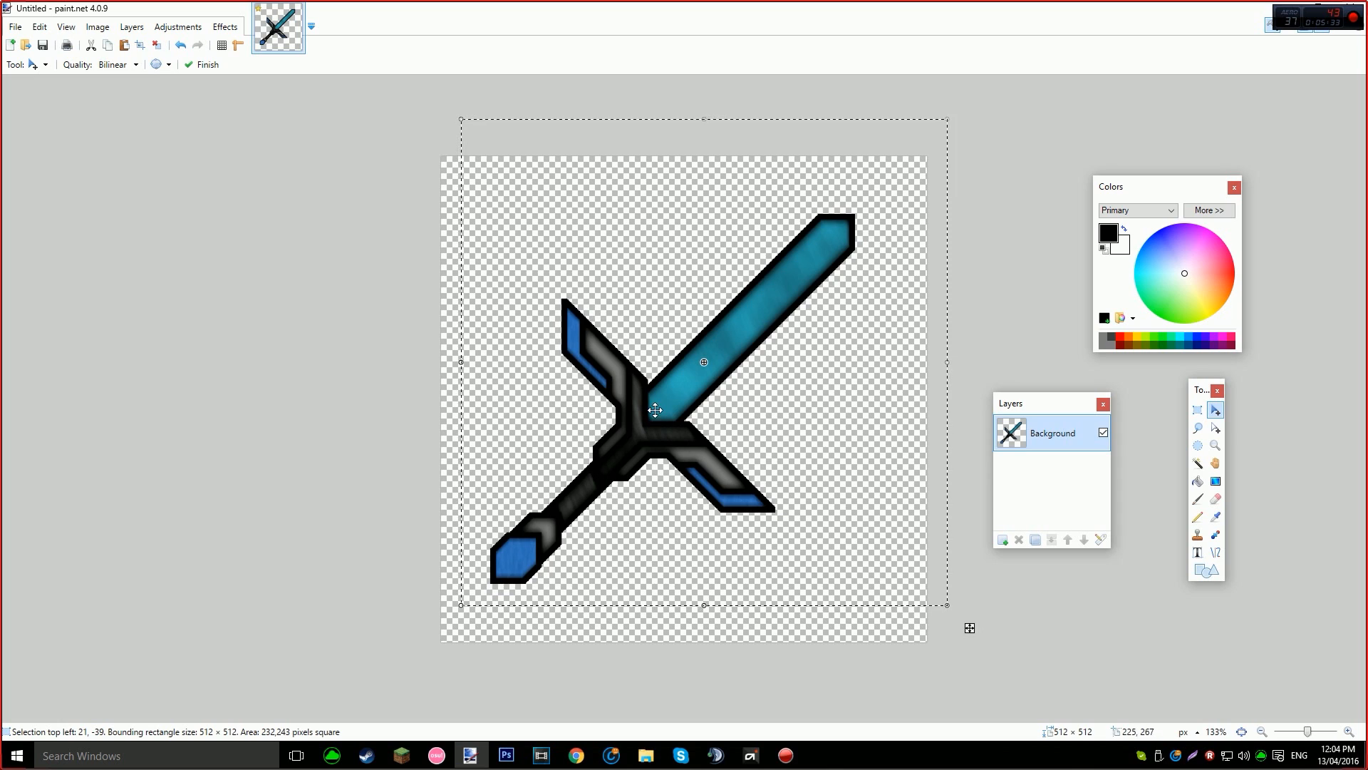
left_click_drag(947, 119, 982, 84)
Try to place the enlarged sword lower and slightly further left on the canvas, and examine the blade's outline up close.
left_click_drag(835, 278, 817, 312)
key("Return")
scroll(749, 399, "up", 12)
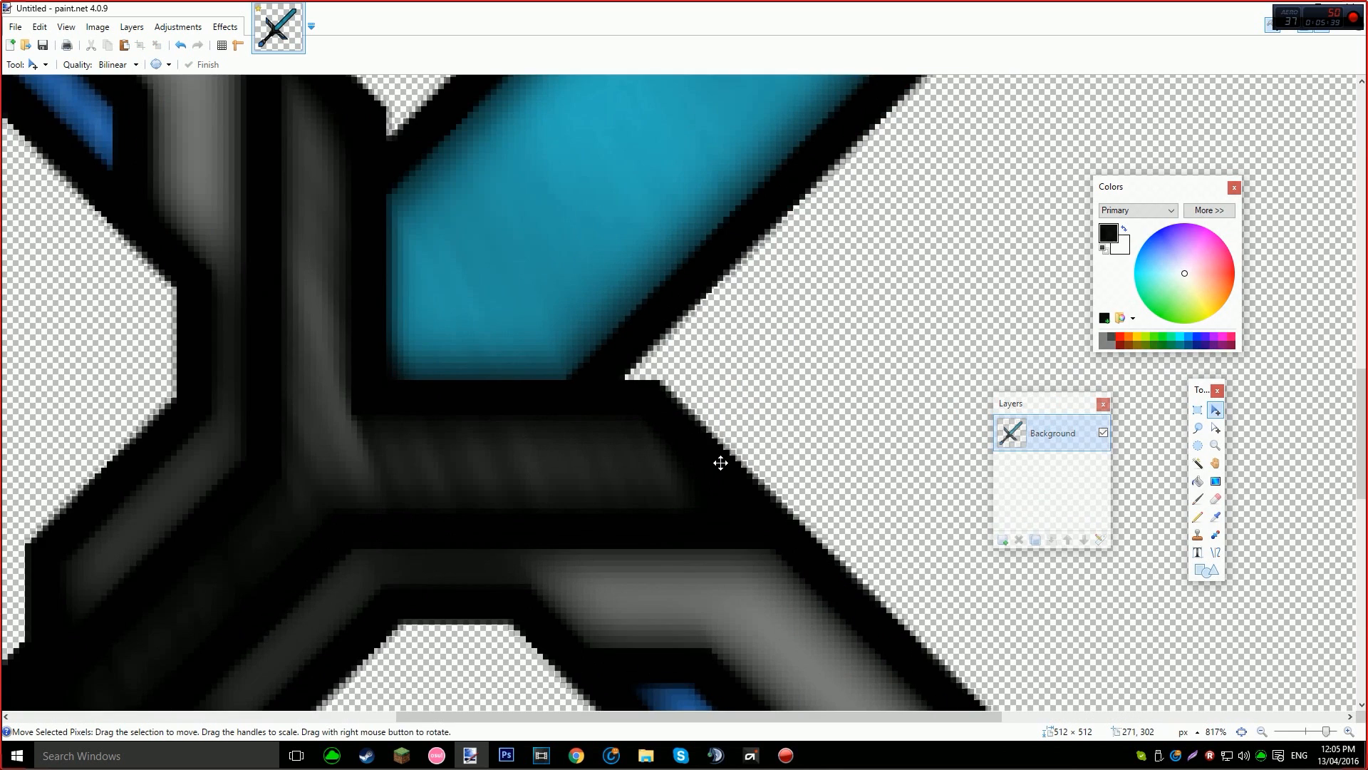
scroll(482, 361, "up", 5)
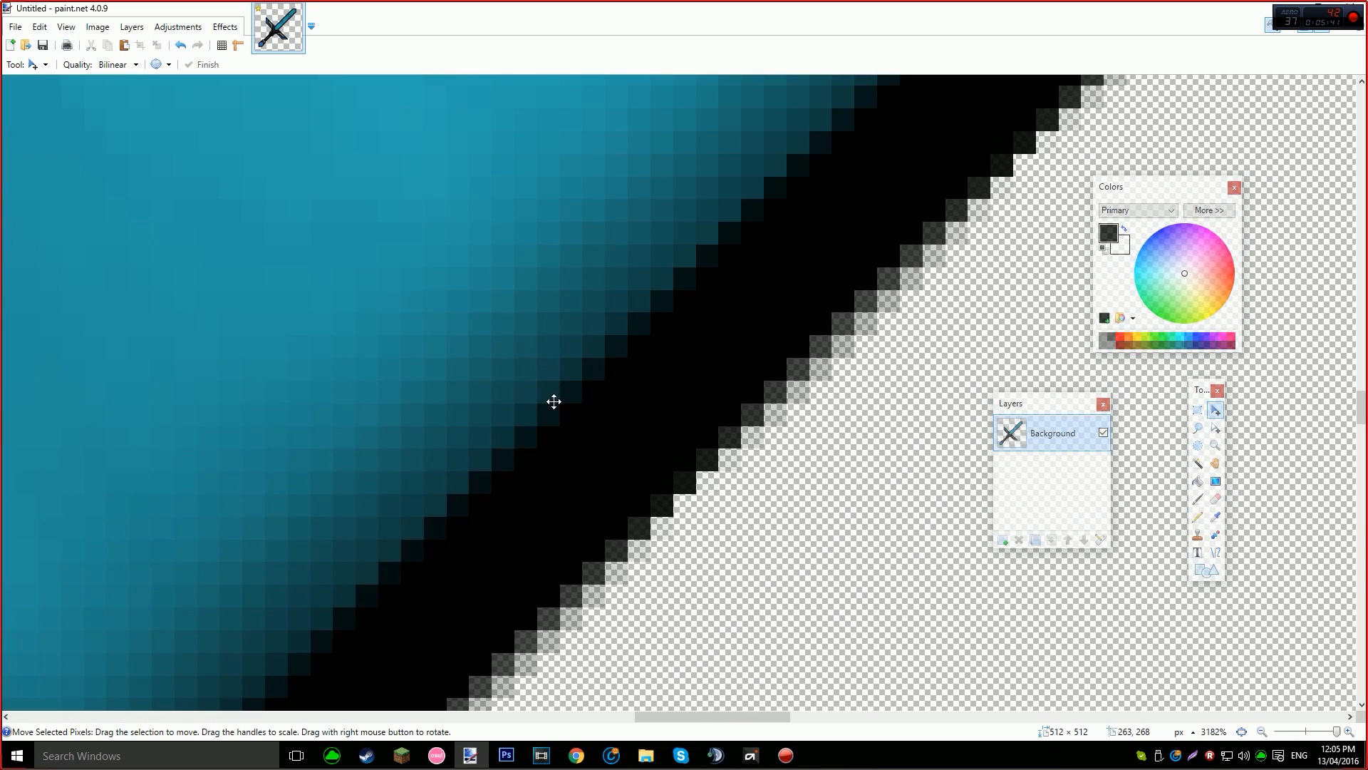
scroll(425, 425, "down", 10)
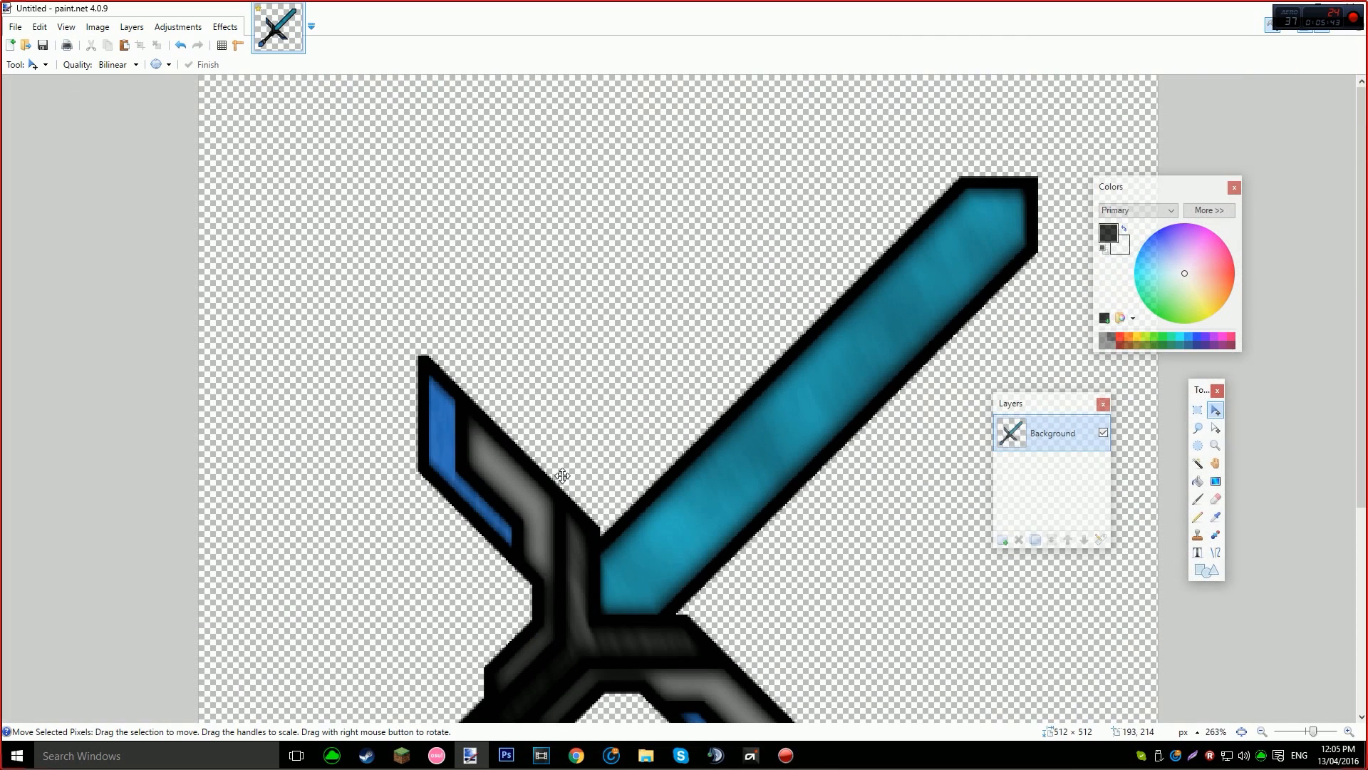
scroll(571, 542, "down", 3)
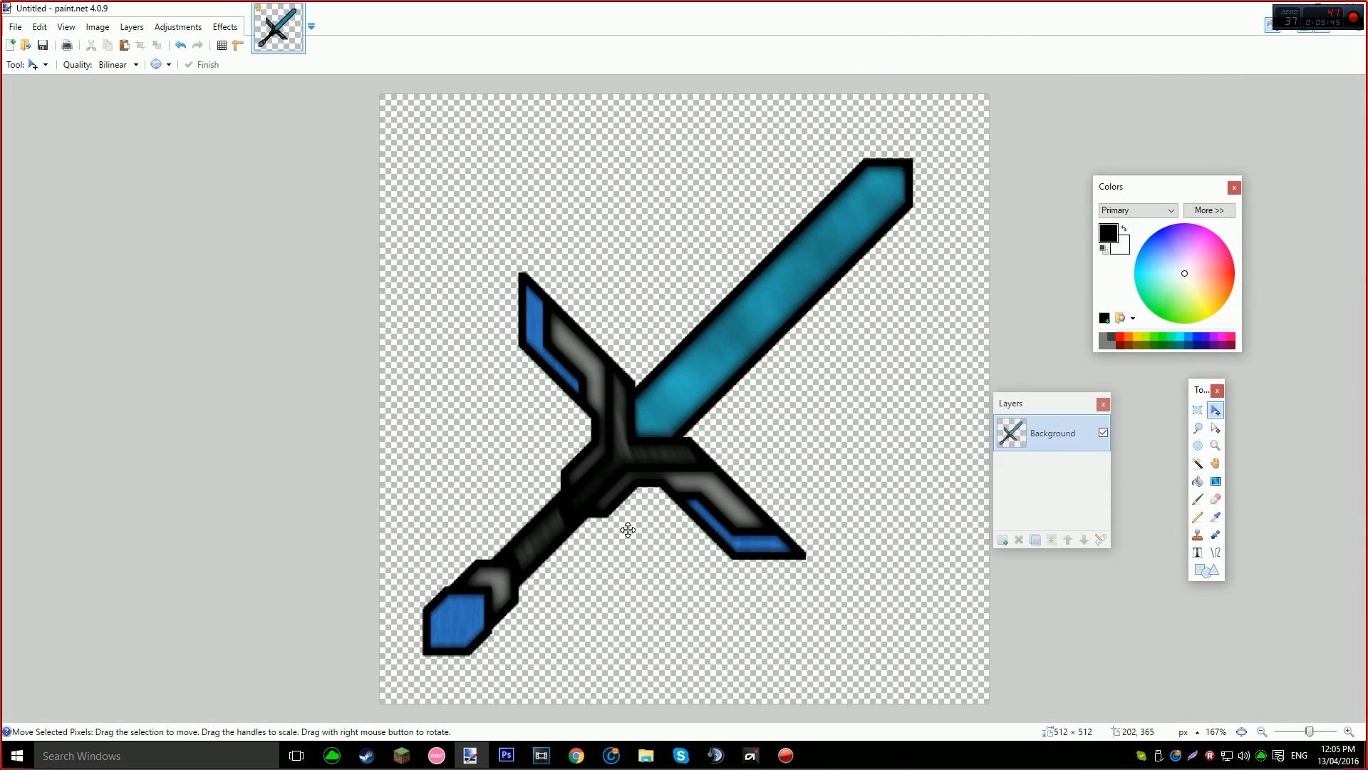
Undo the last placement of the sword back to the enlarged, still active selection.
scroll(620, 526, "down", 3)
key("ctrl+z")
key("ctrl+z")
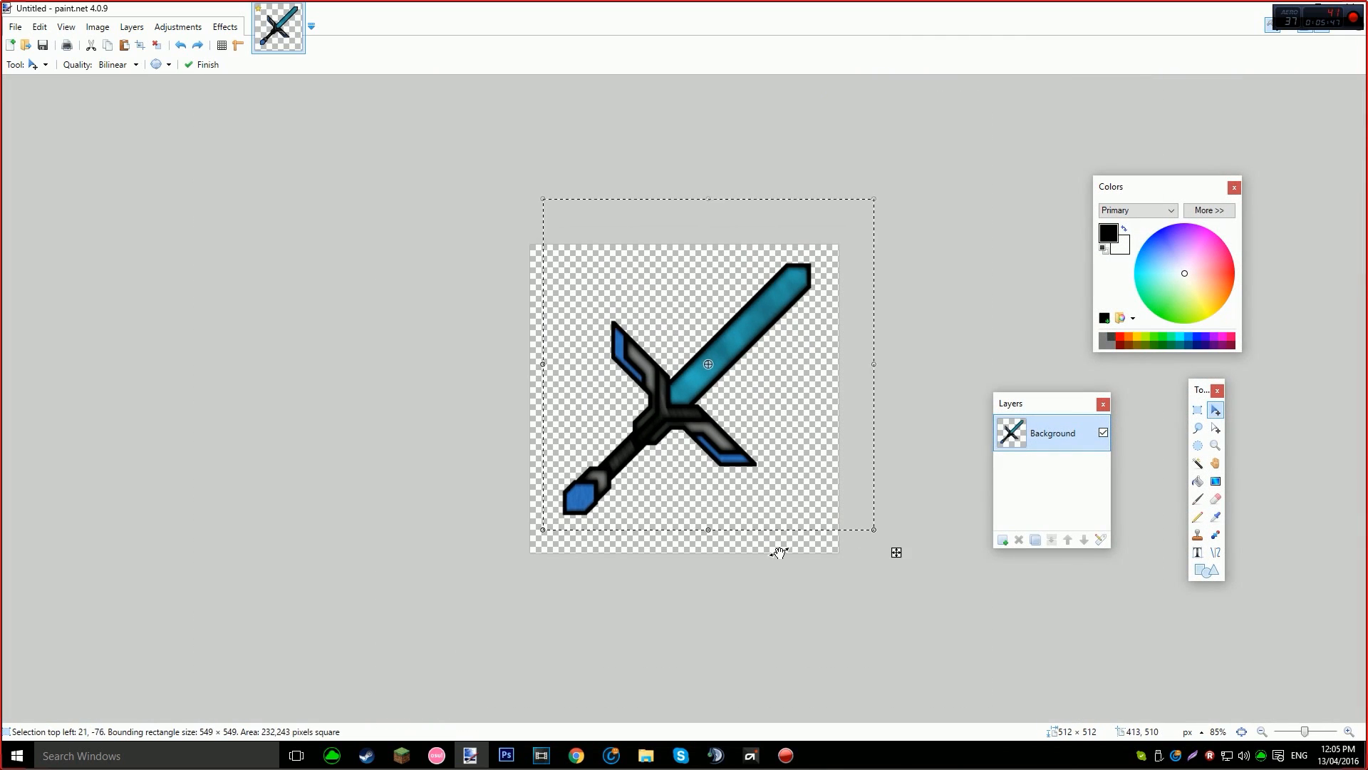
Center the enlarged sword on the canvas by nudging it down and to the left, and clear the selection.
mouse_move(744, 404)
left_mouse_down()
mouse_move(726, 428)
mouse_move(736, 420)
left_mouse_up()
key("ctrl+d")
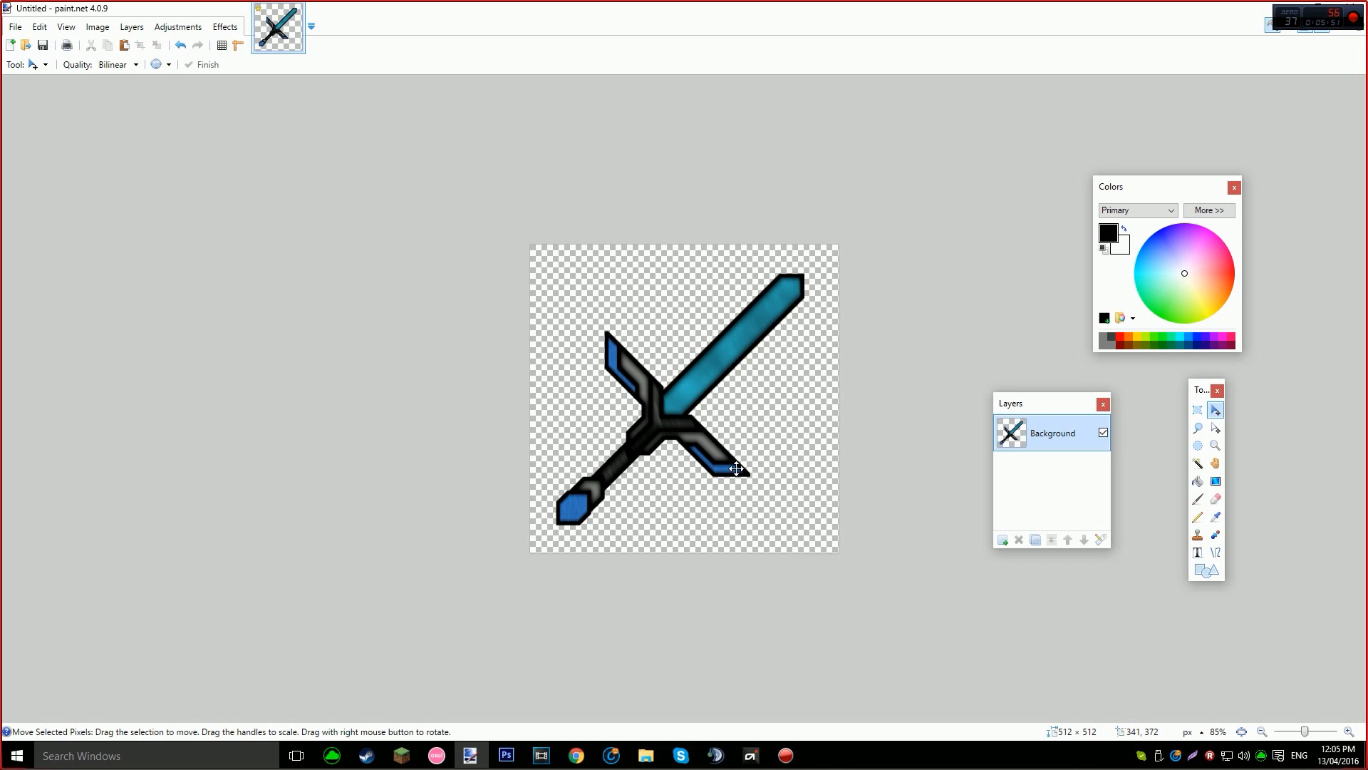
scroll(736, 466, "up", 2)
left_click_drag(716, 461, 710, 467)
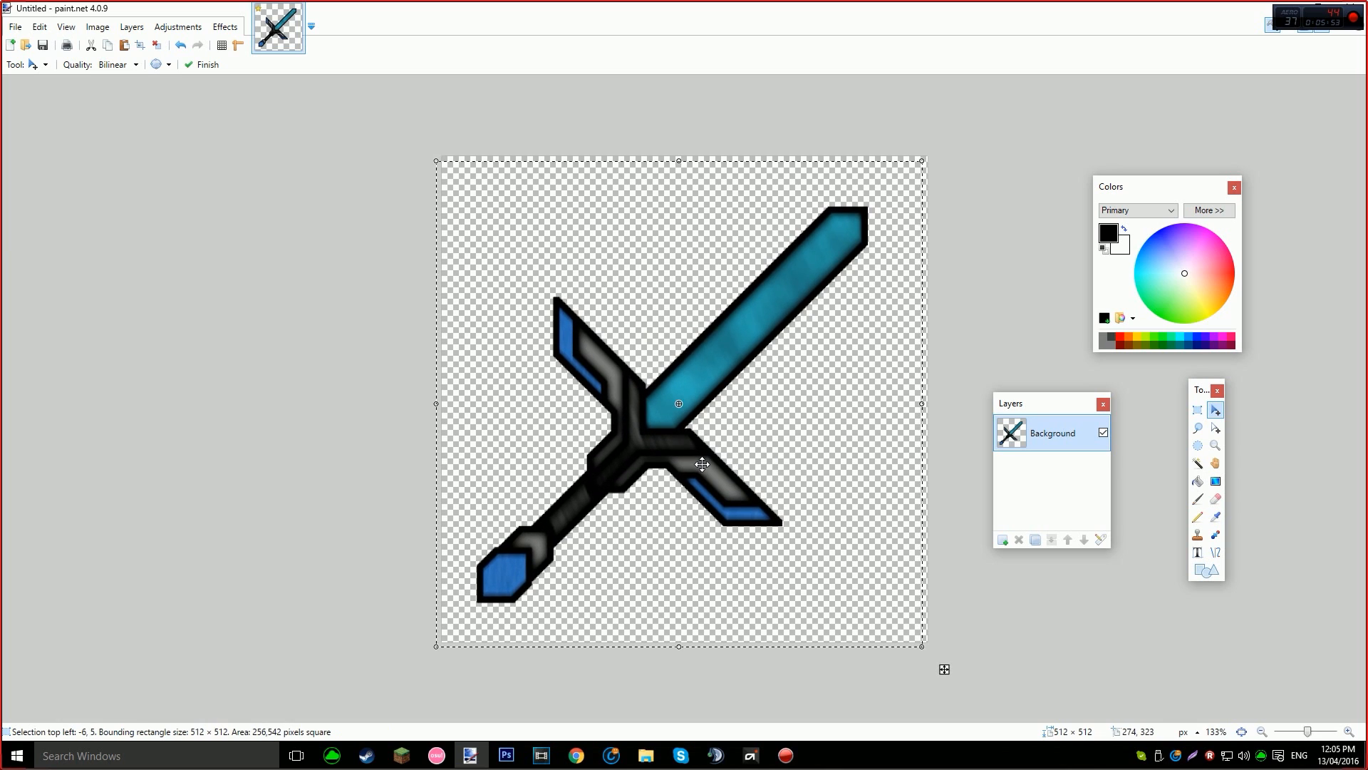
key("ctrl+d")
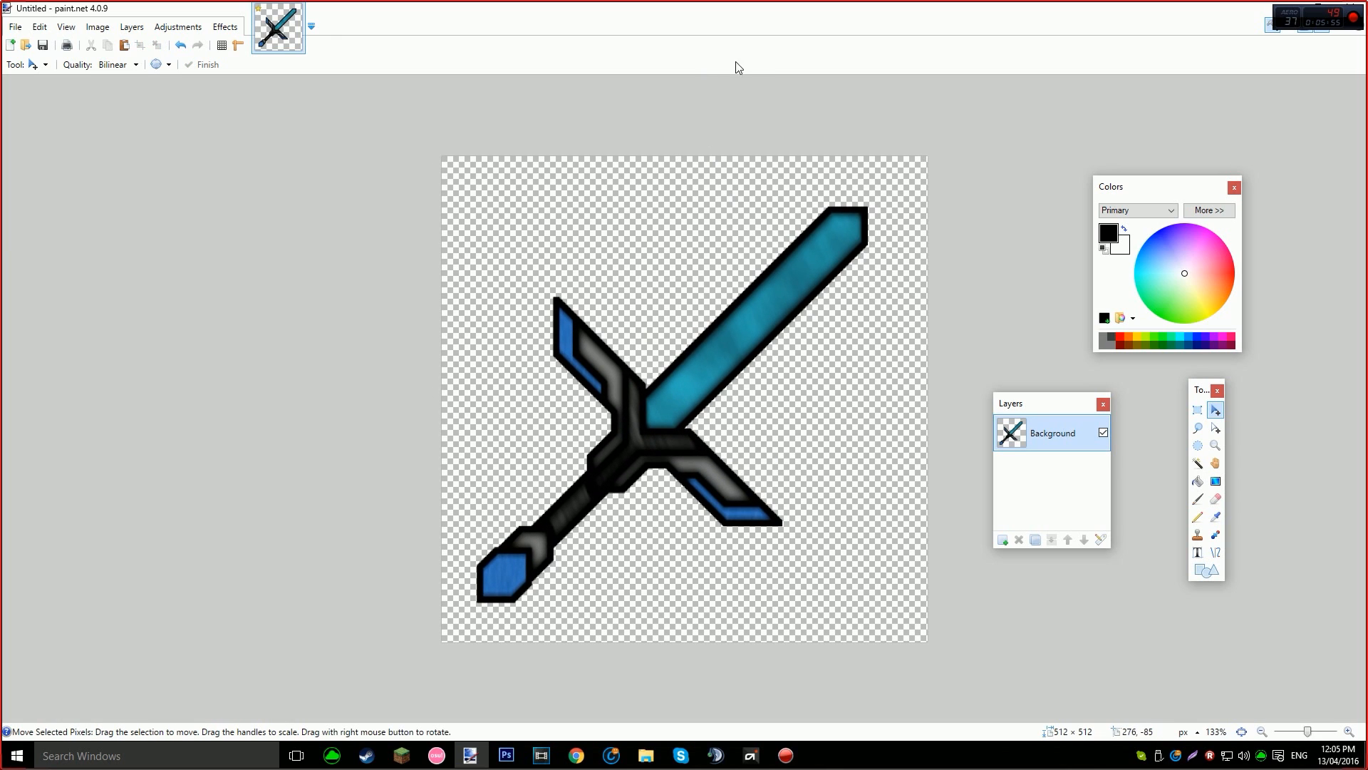